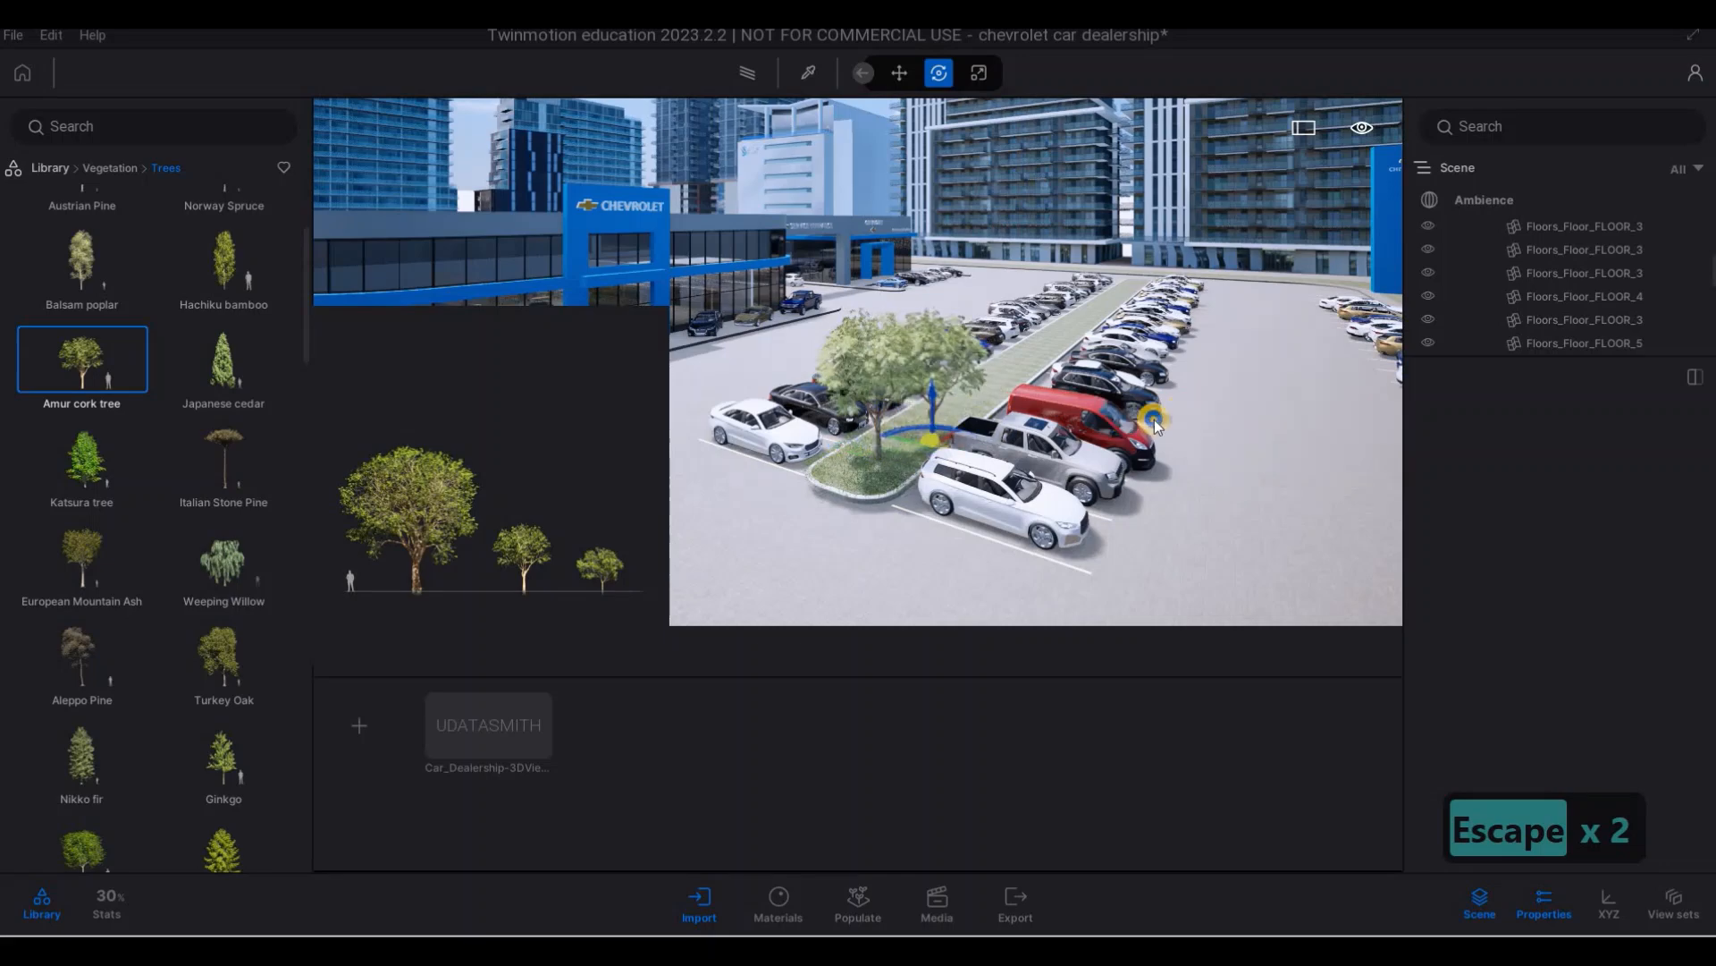
- Place an Amur cork tree at the rounded end of the outer grass strip along the street
key(d)
key(s)
key(a)
key(s)
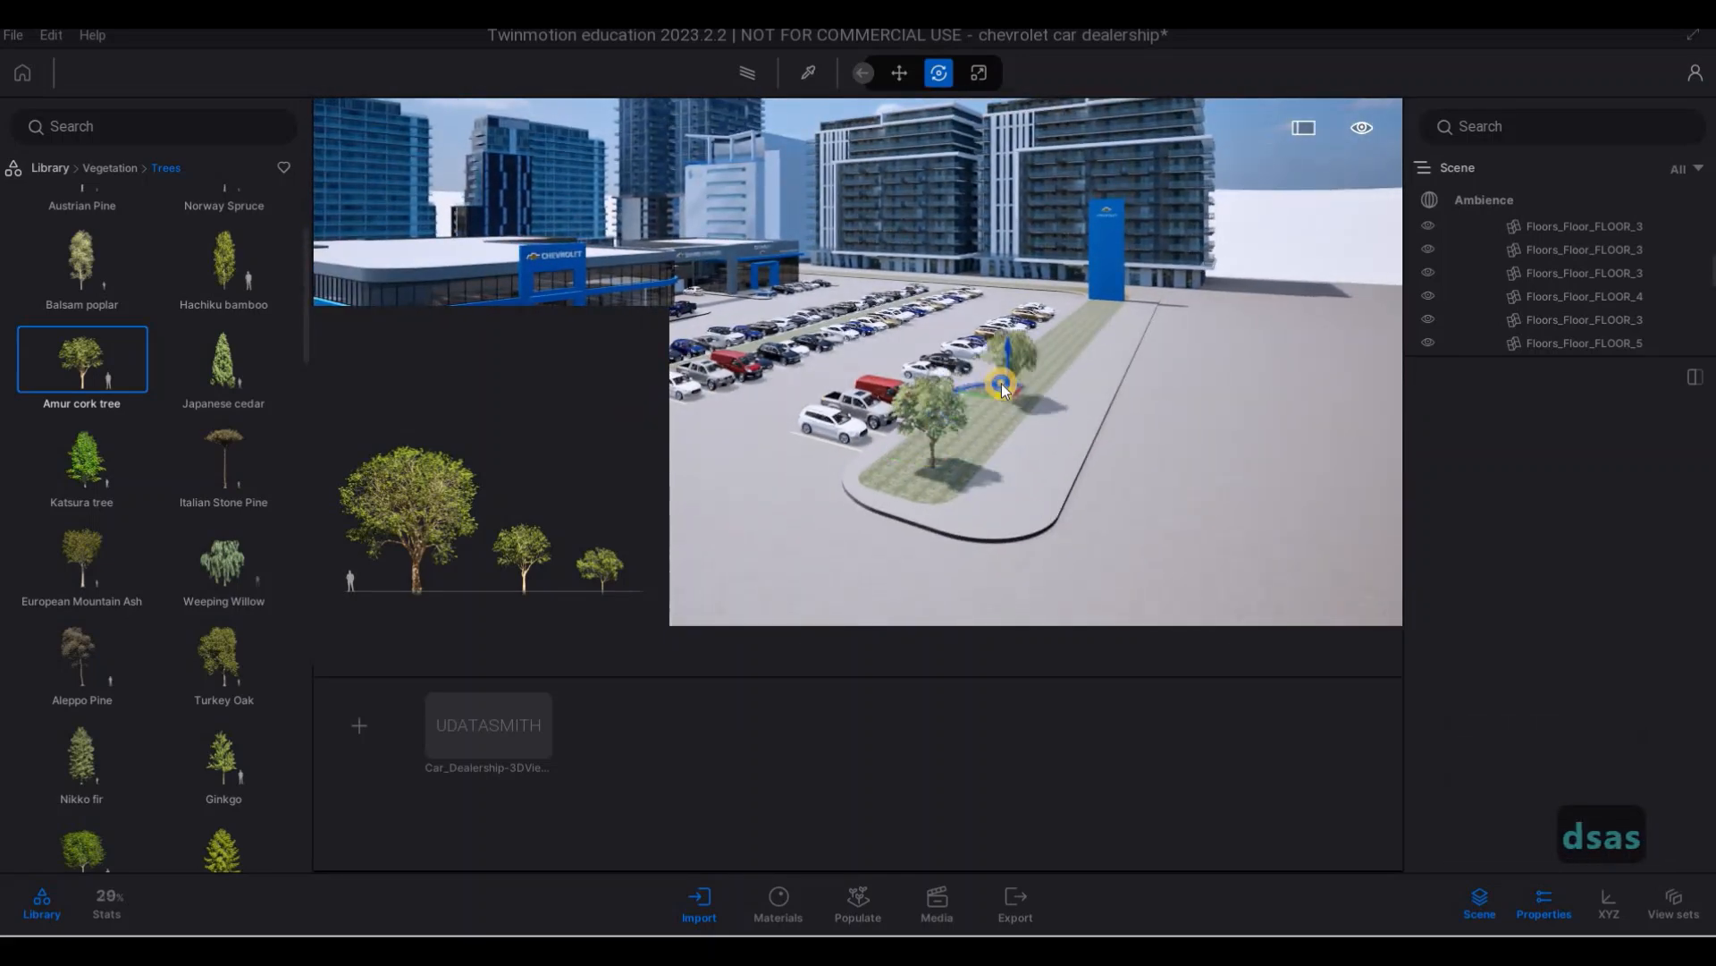
key(w)
key(w)
key(Escape)
key(Escape)
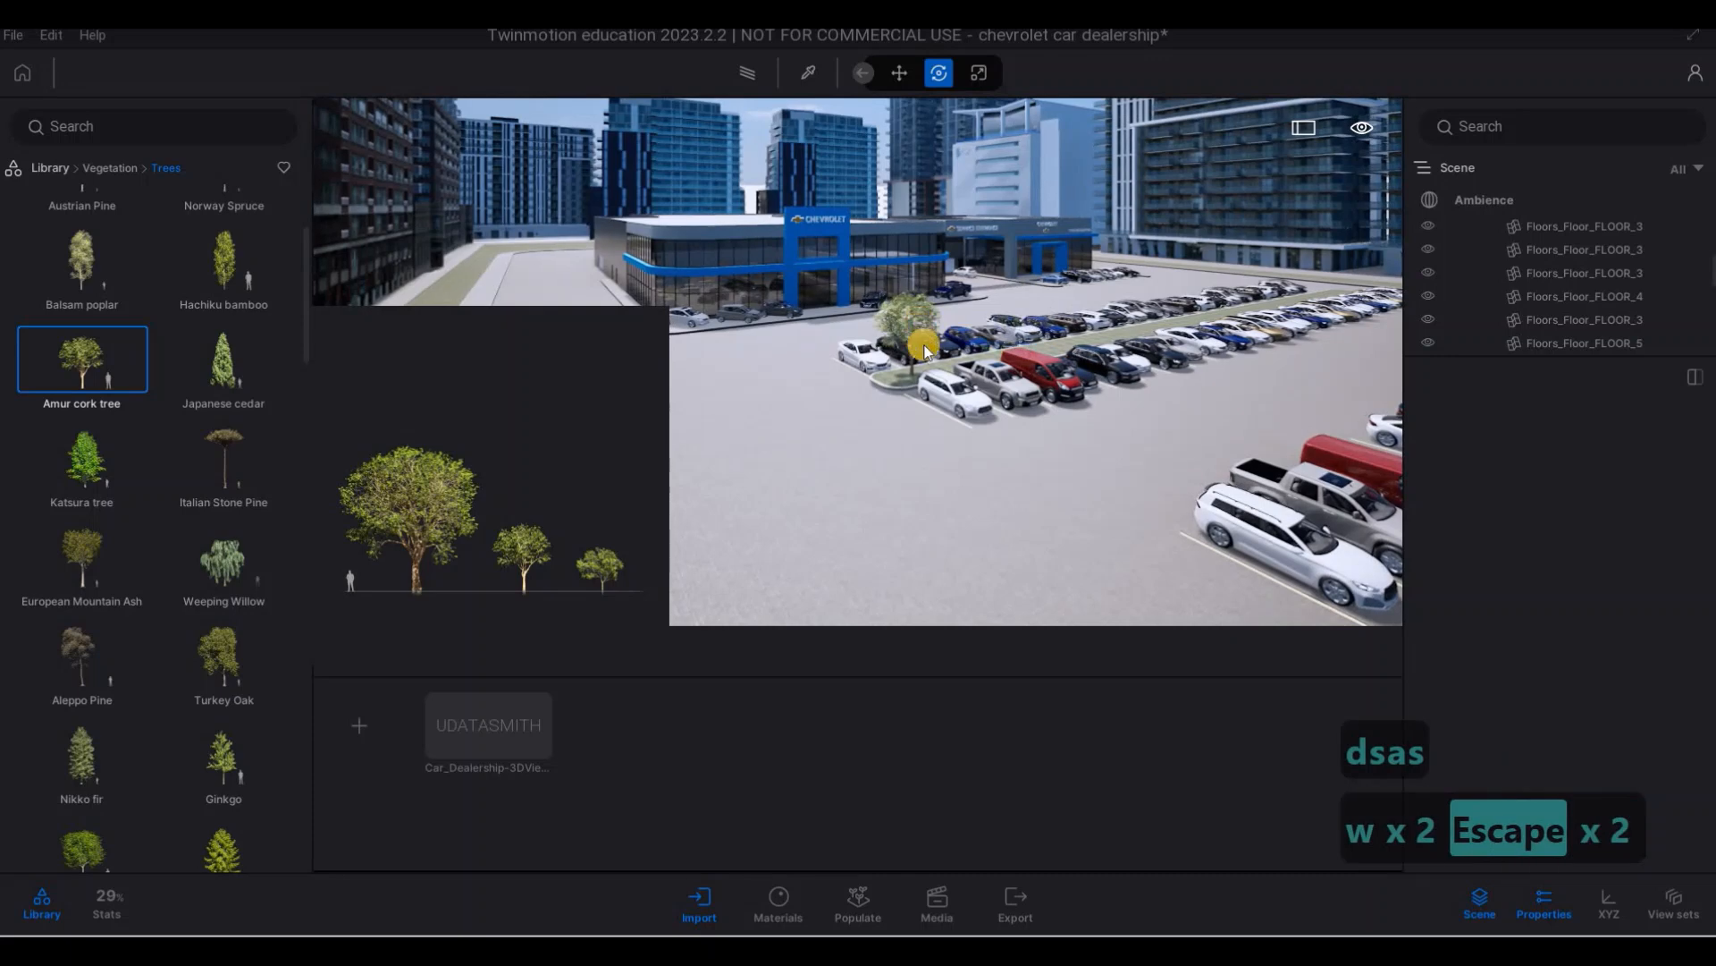
- Copy the Amur cork tree on the parking island along the grass median as 3 instances spaced 15 m apart
key(w)
key(w)
key(Escape)
click(942, 395)
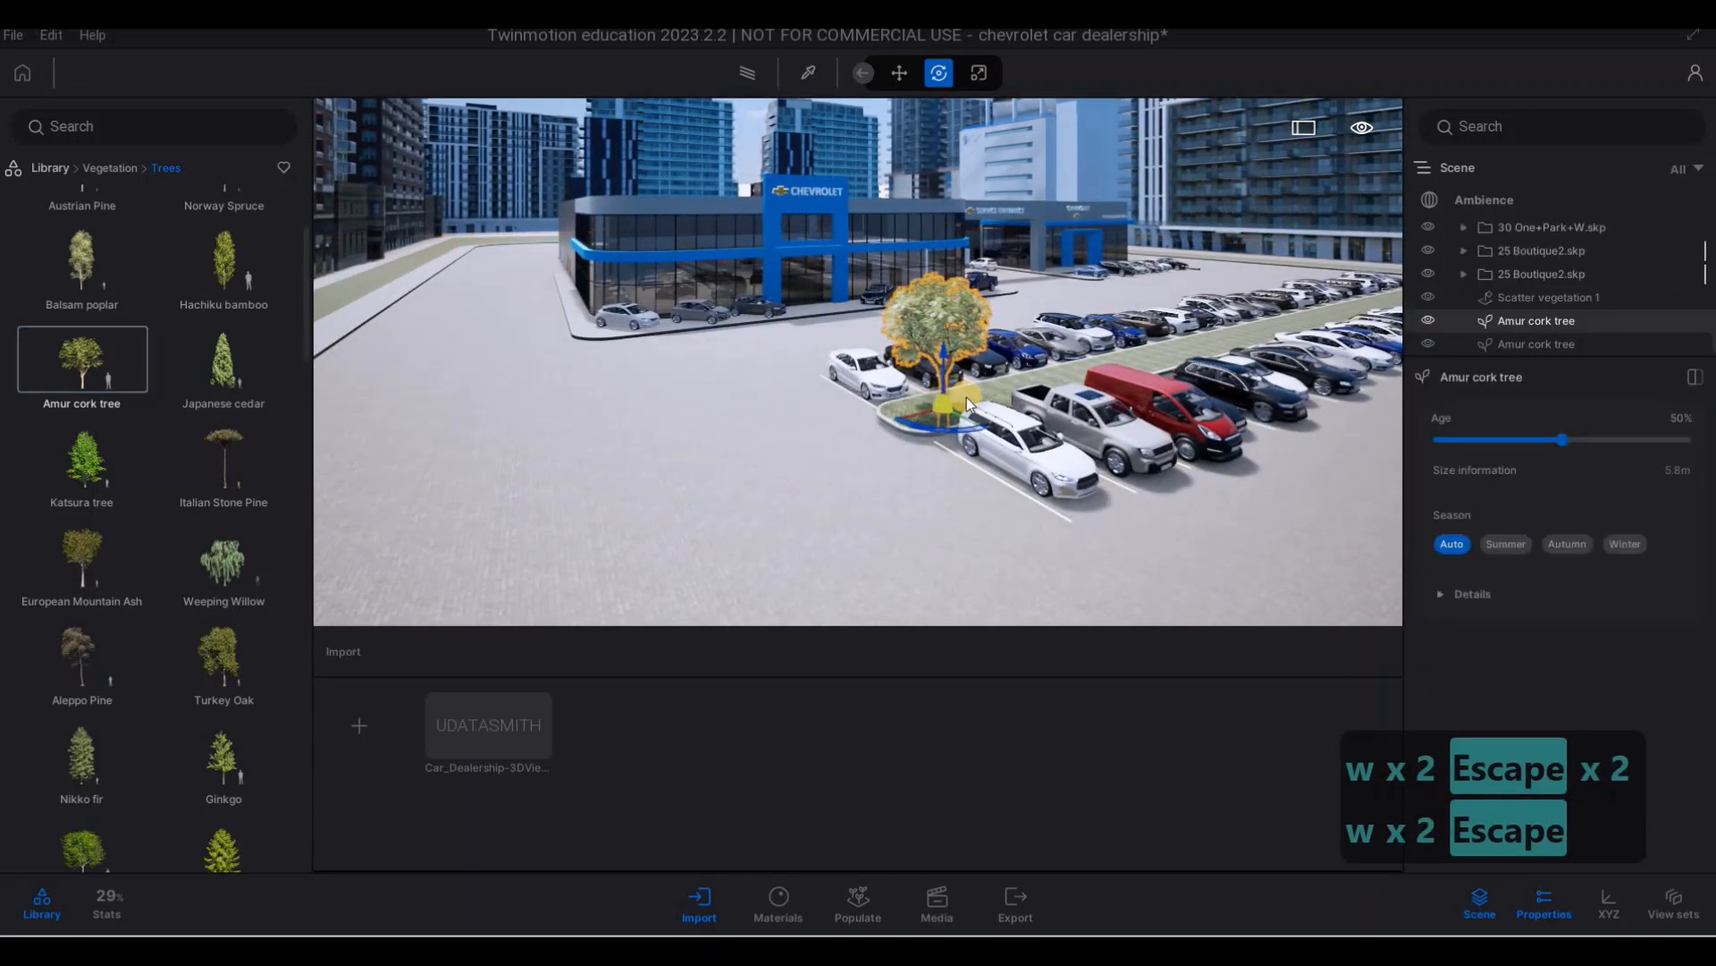
key(Tab)
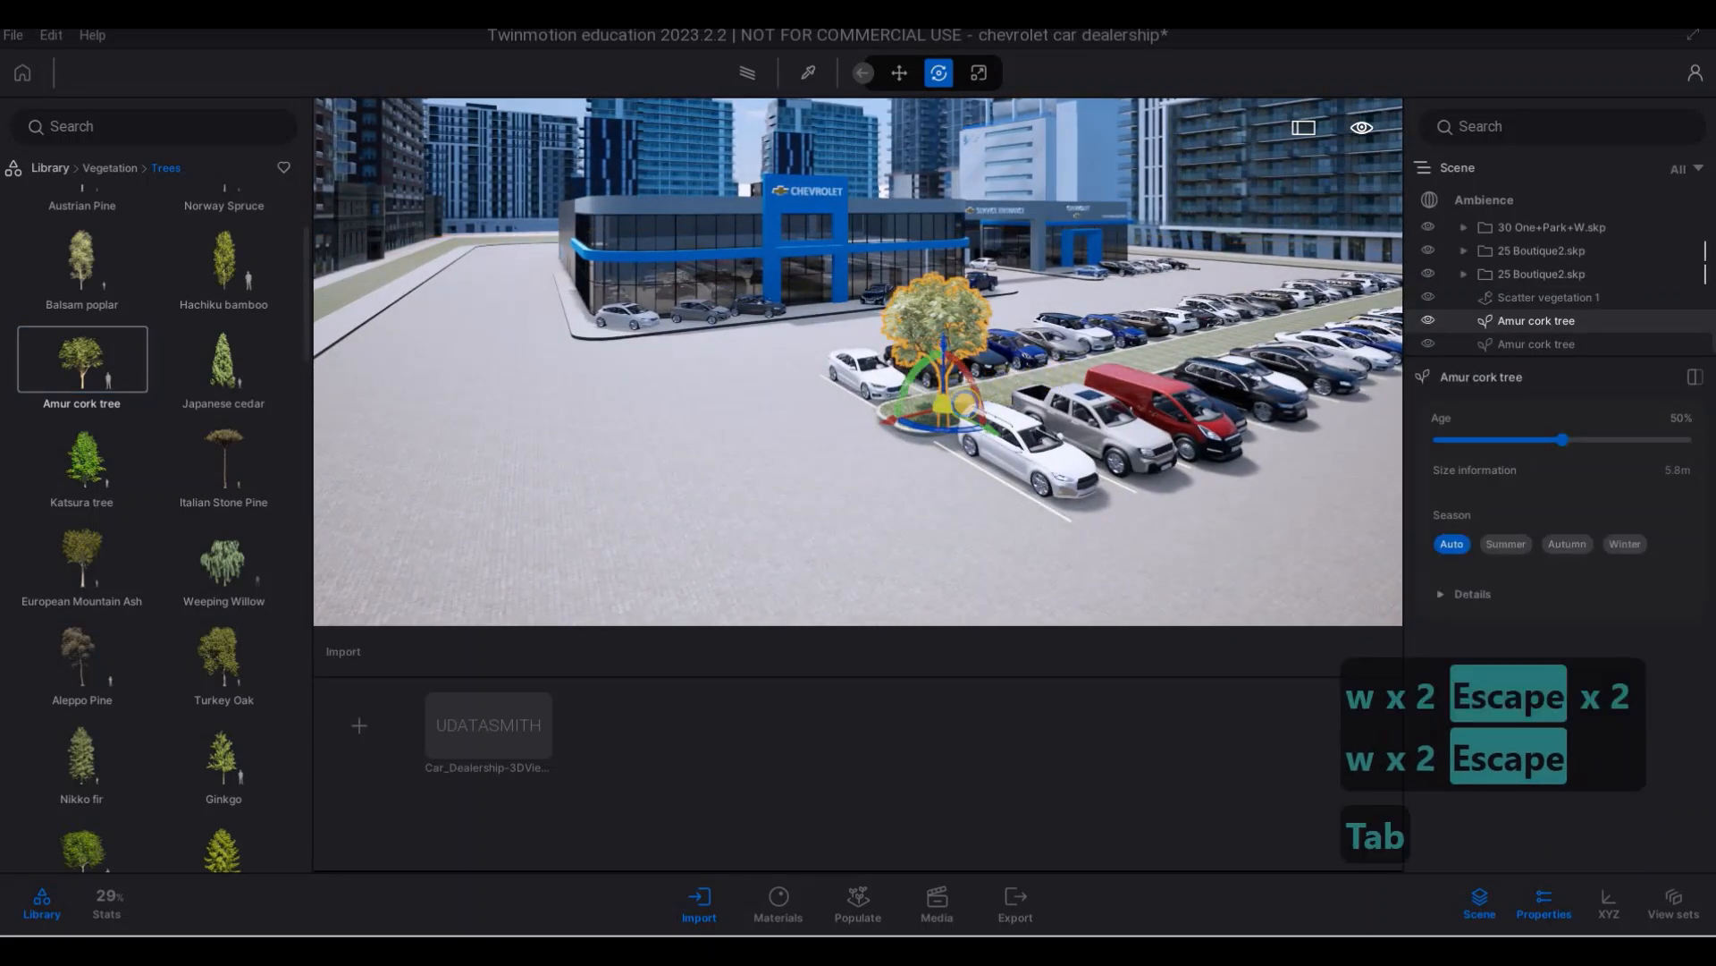
key(d)
key(w)
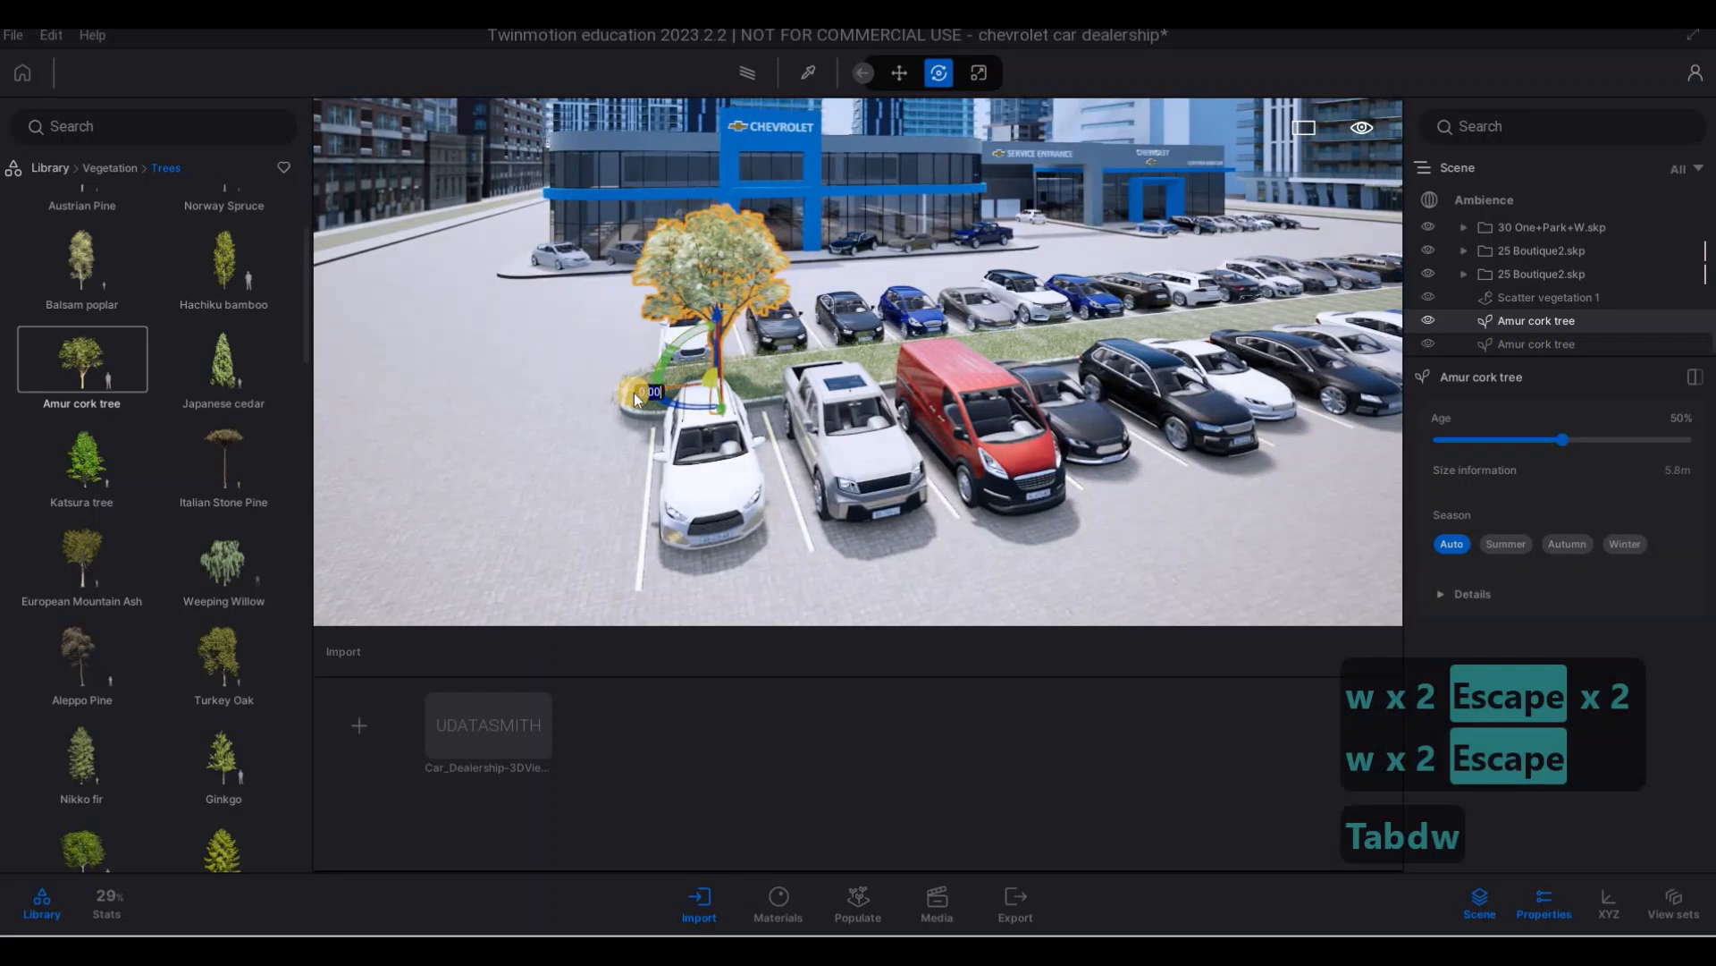
alt+drag(640, 393, 1079, 385)
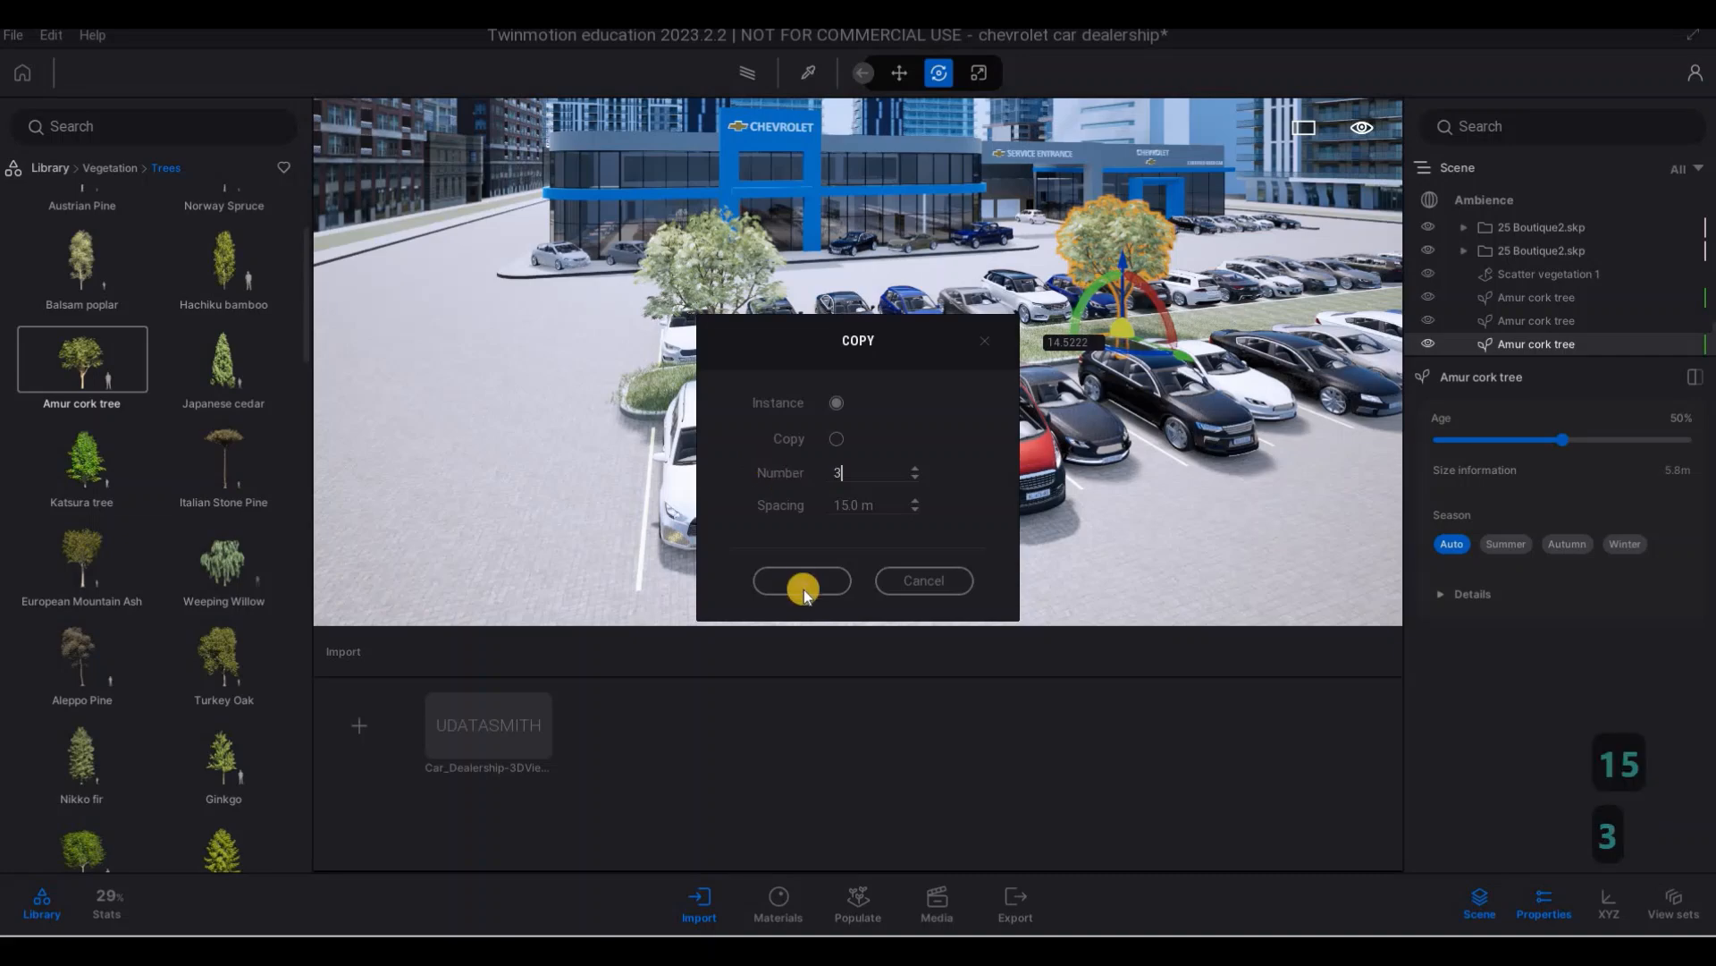
key(Return)
- Copy the farthest Amur cork tree once more toward the far end of the parking median
key(d)
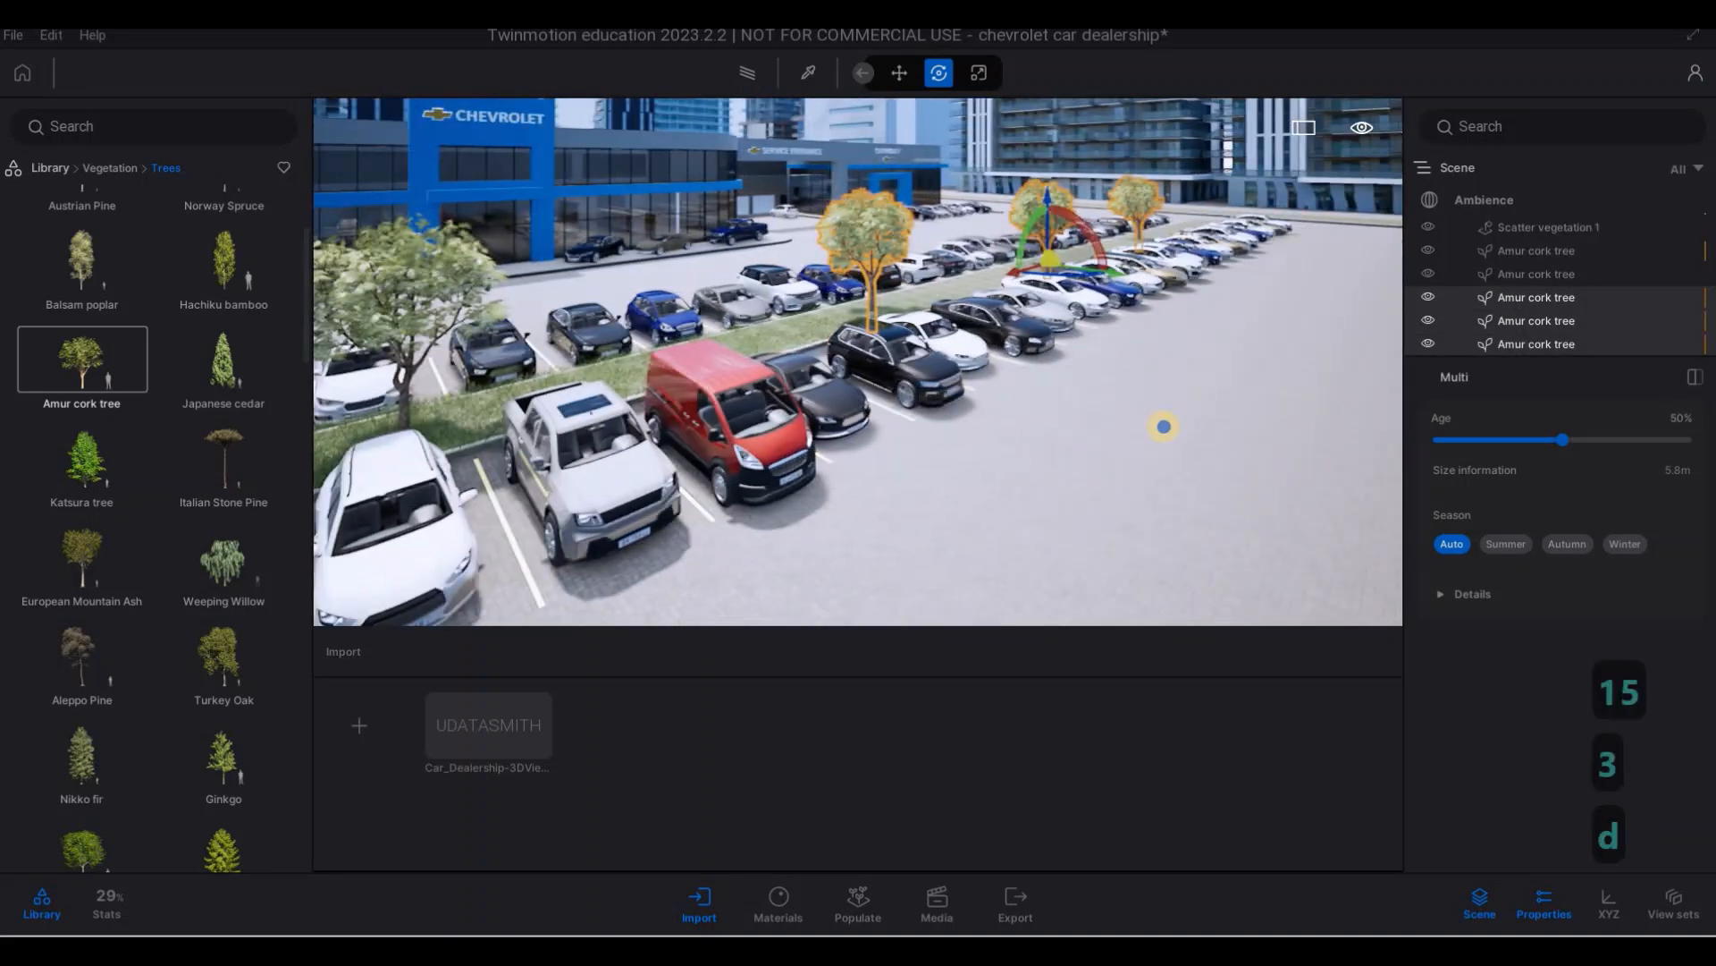
key(d)
key(w)
key(q)
key(w)
key(q)
key(s)
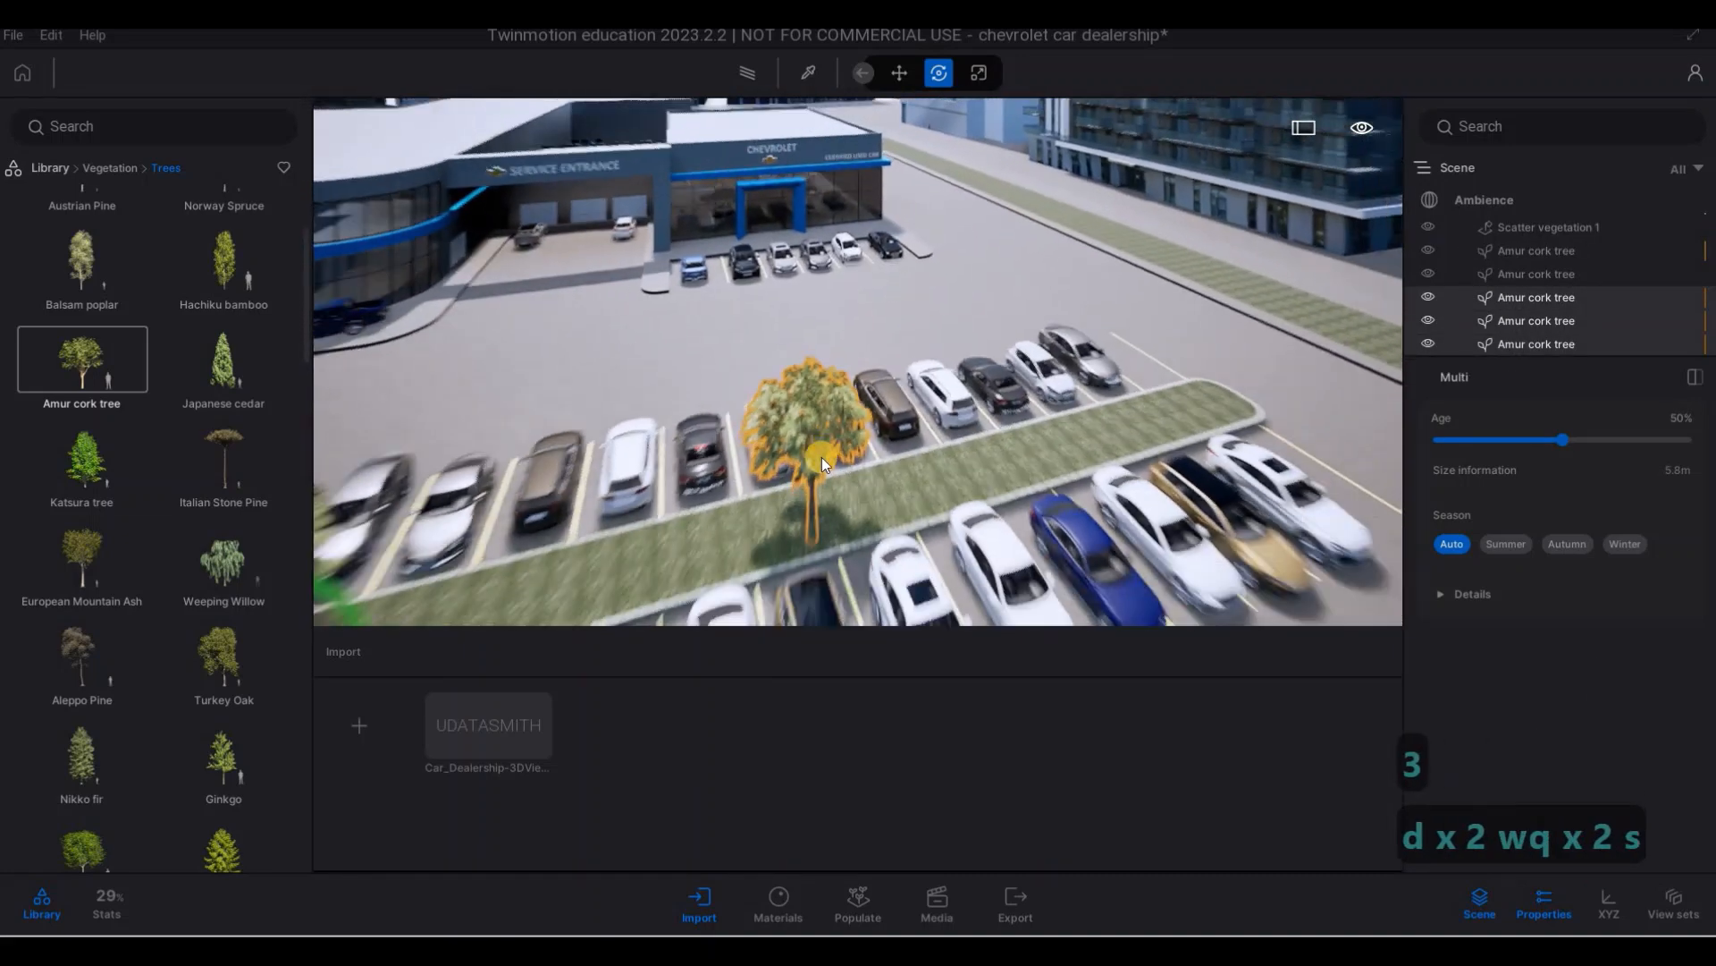
click(742, 516)
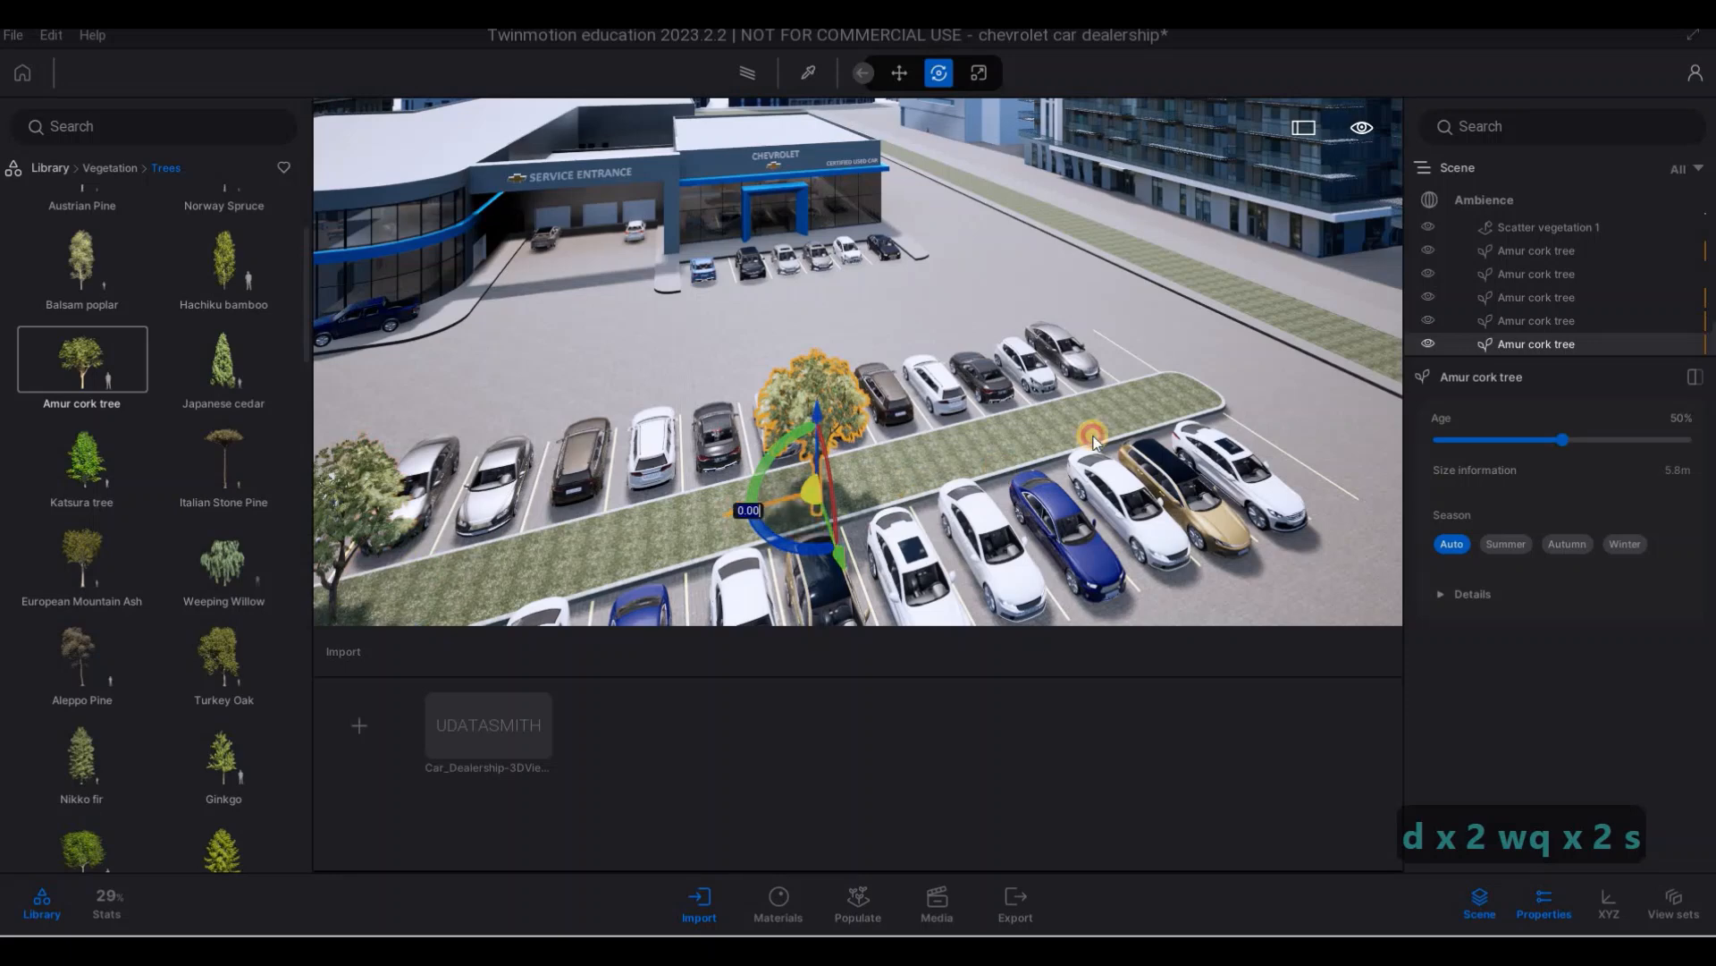
shift+drag(1093, 436, 1128, 439)
click(810, 576)
- Copy the Amur cork tree on the outer grass strip along that strip as 4 instances spaced 15 m apart
right_drag(572, 431, 619, 431)
key(a)
key(d)
key(s)
key(a)
key(d)
key(s)
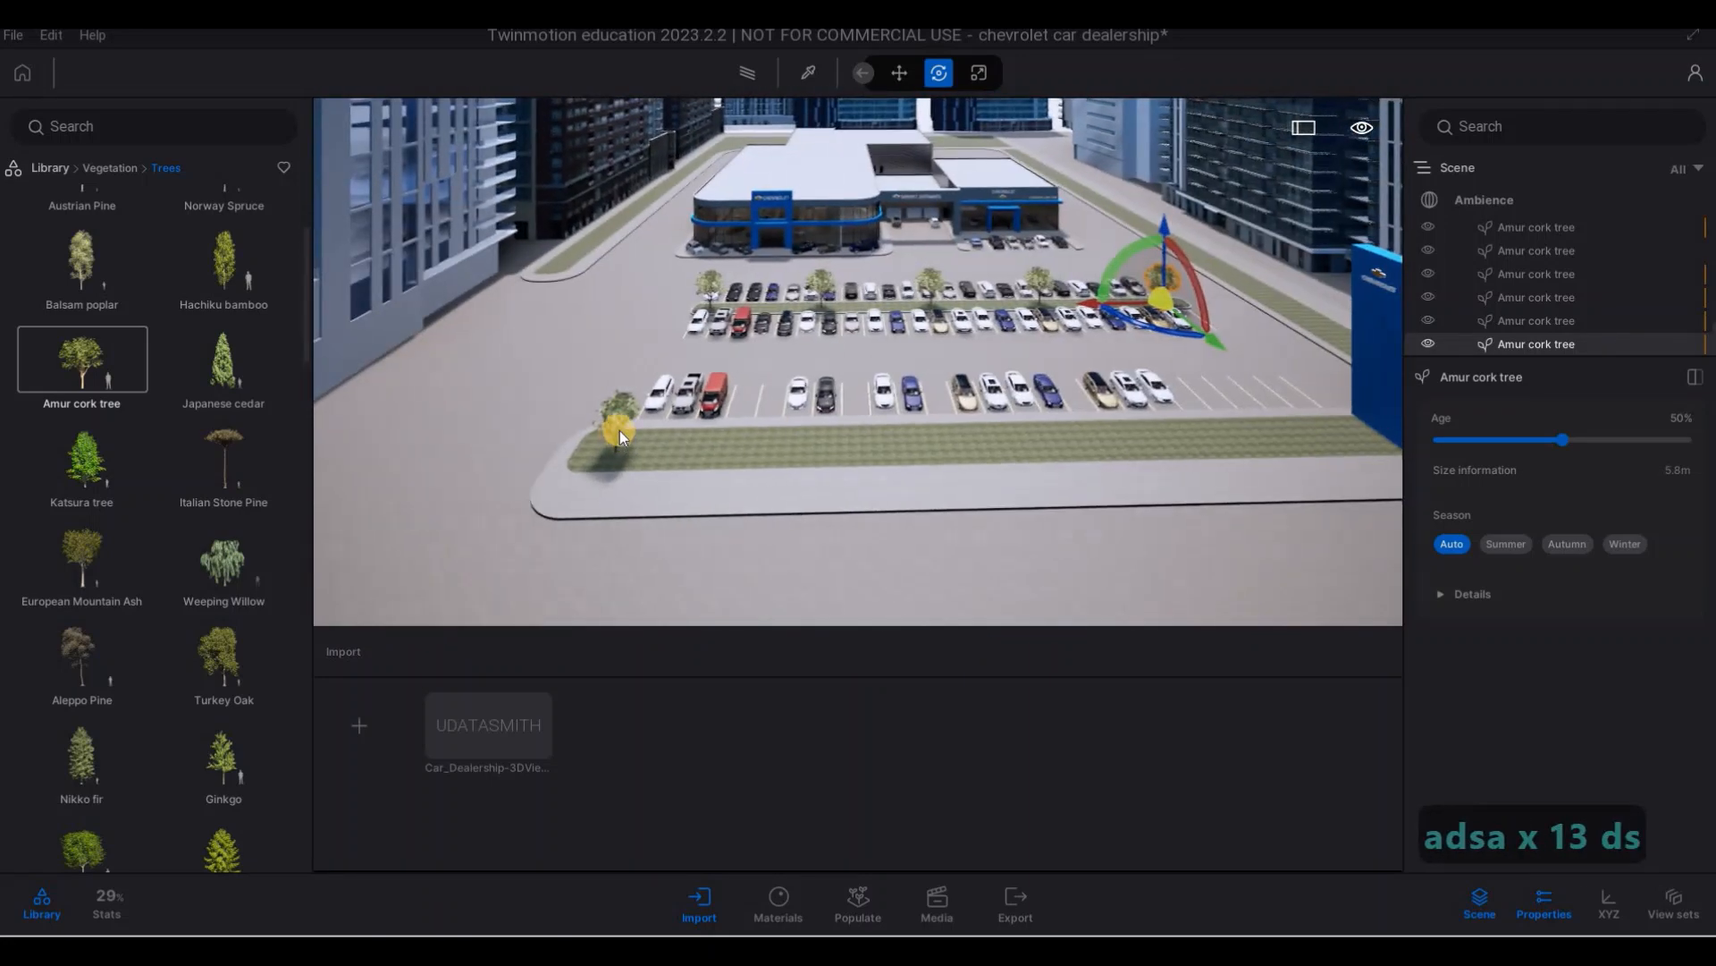
click(630, 448)
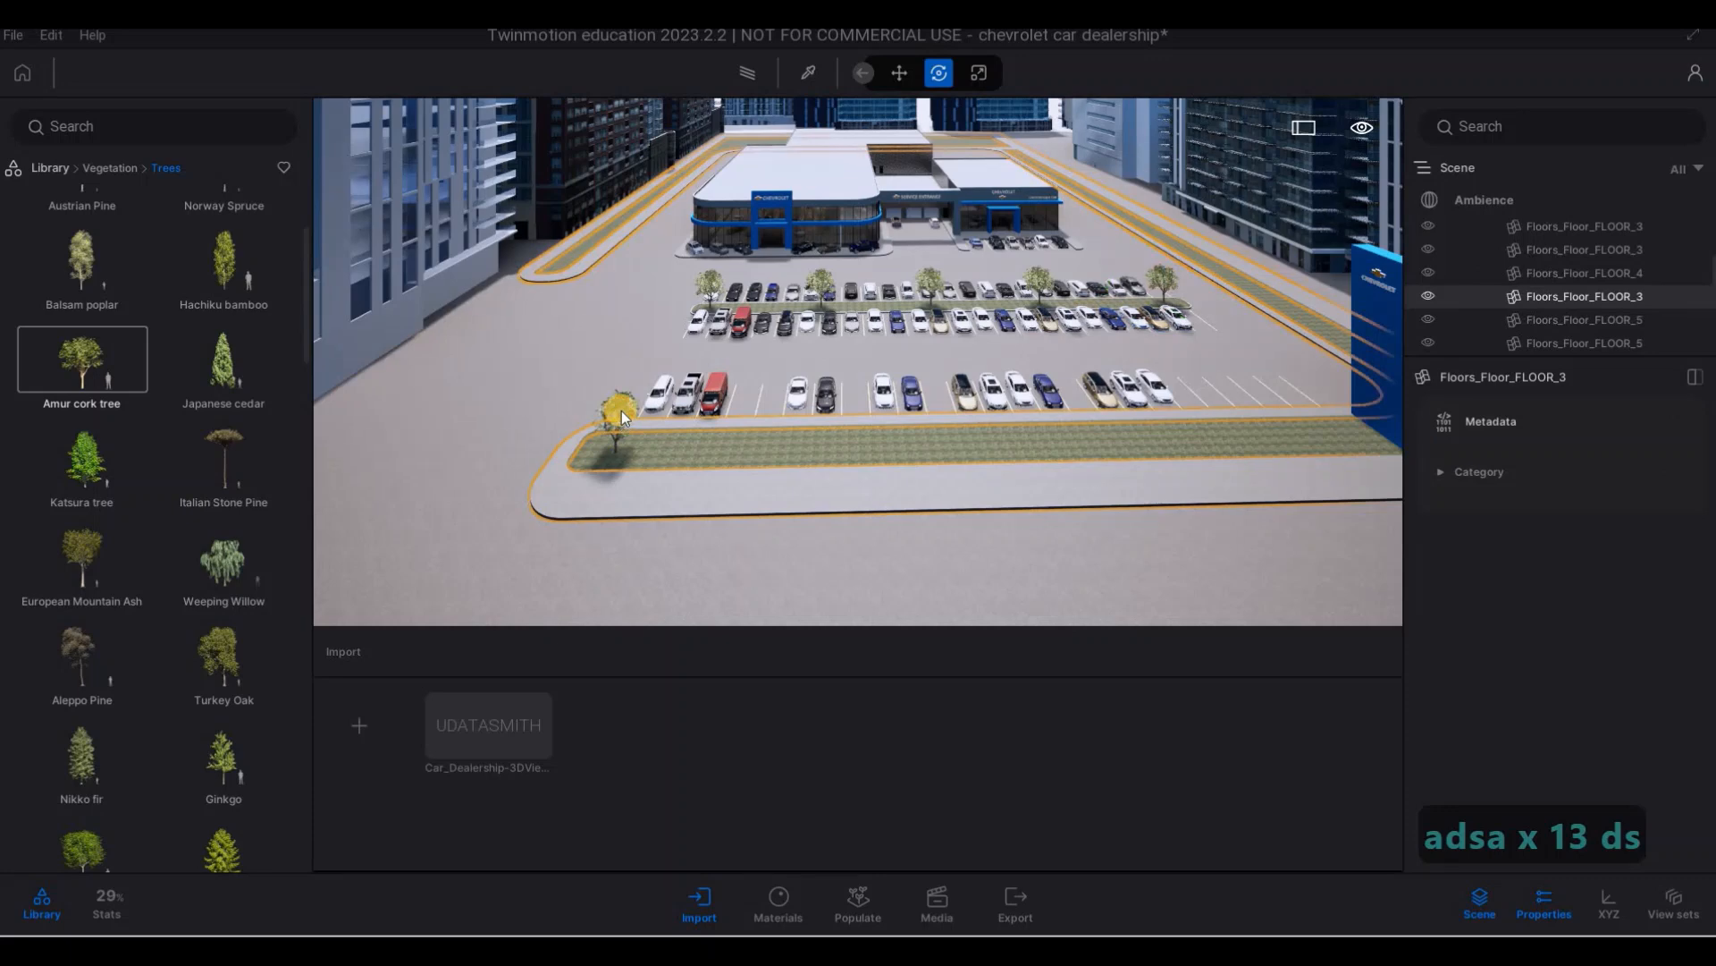
click(620, 410)
drag(710, 451, 845, 495)
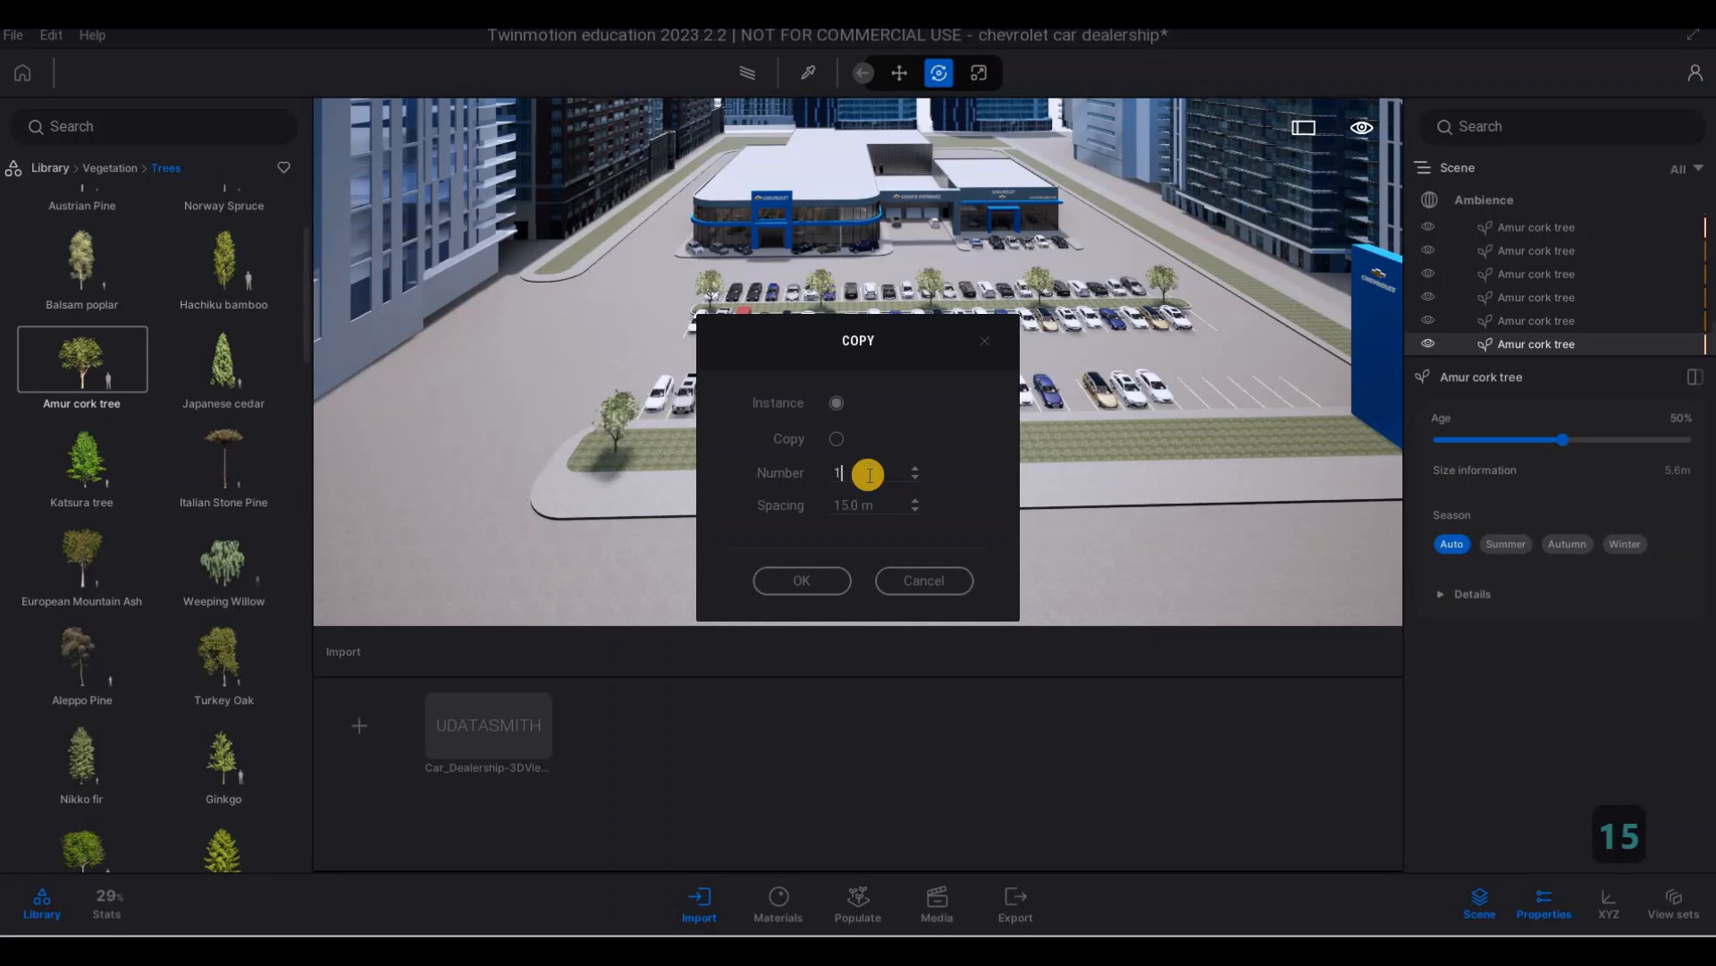
text(4)
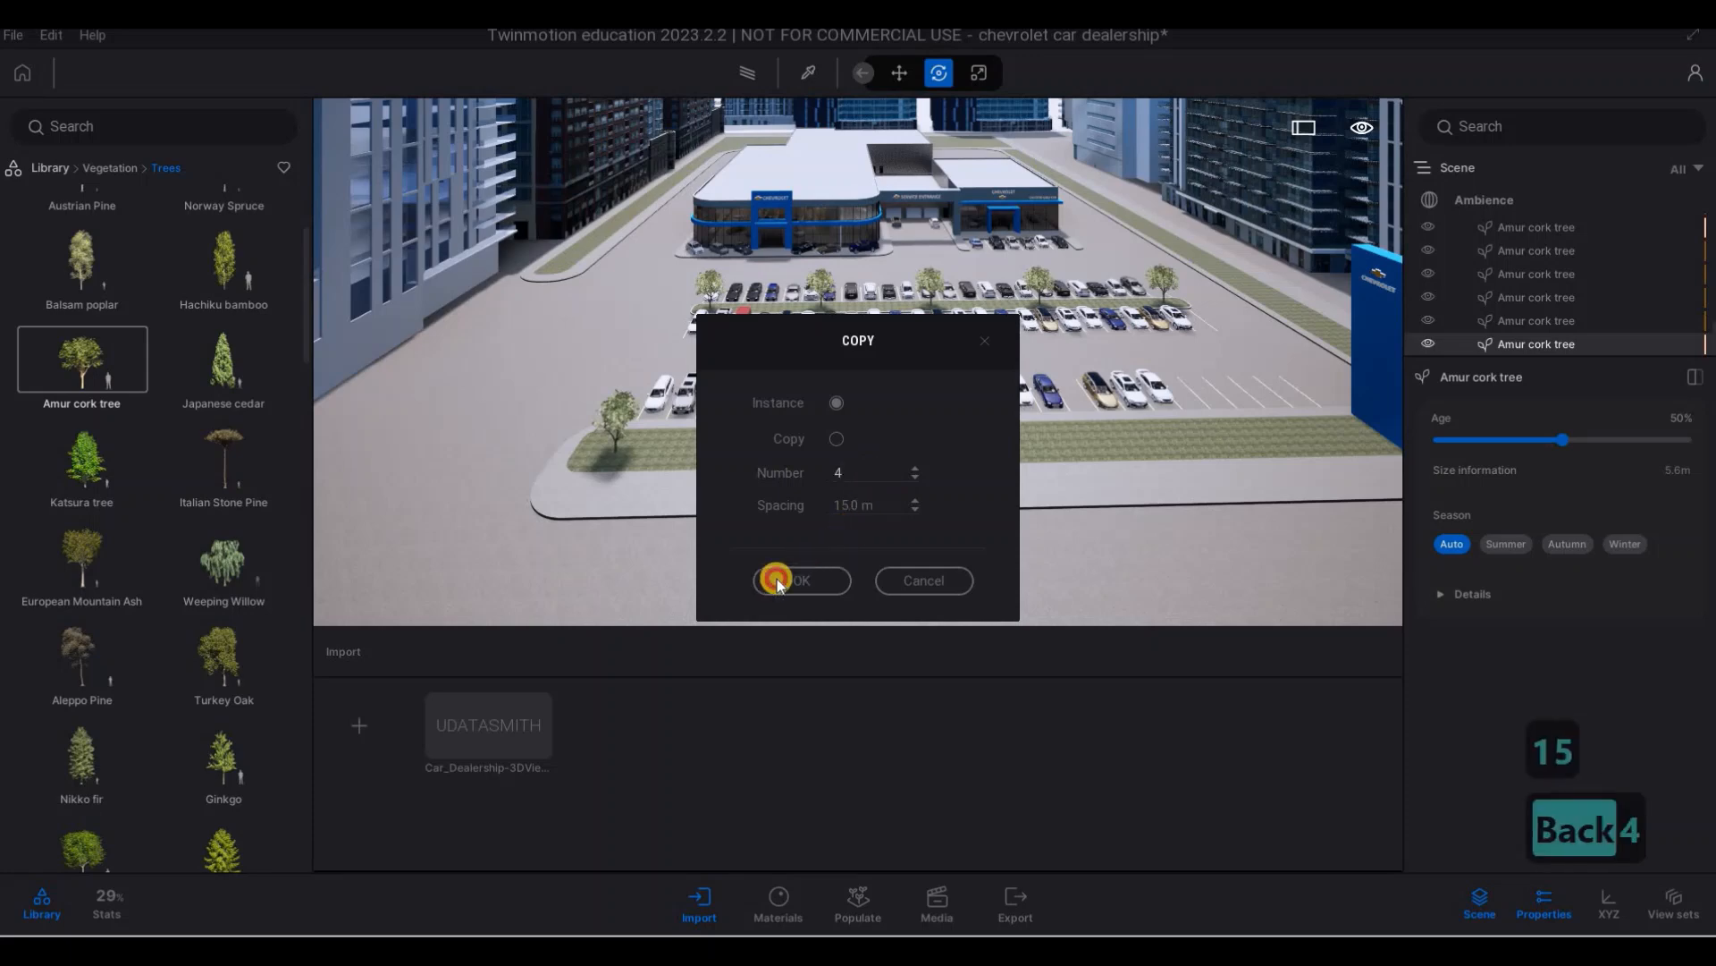
click(776, 578)
key(Escape)
key(Escape)
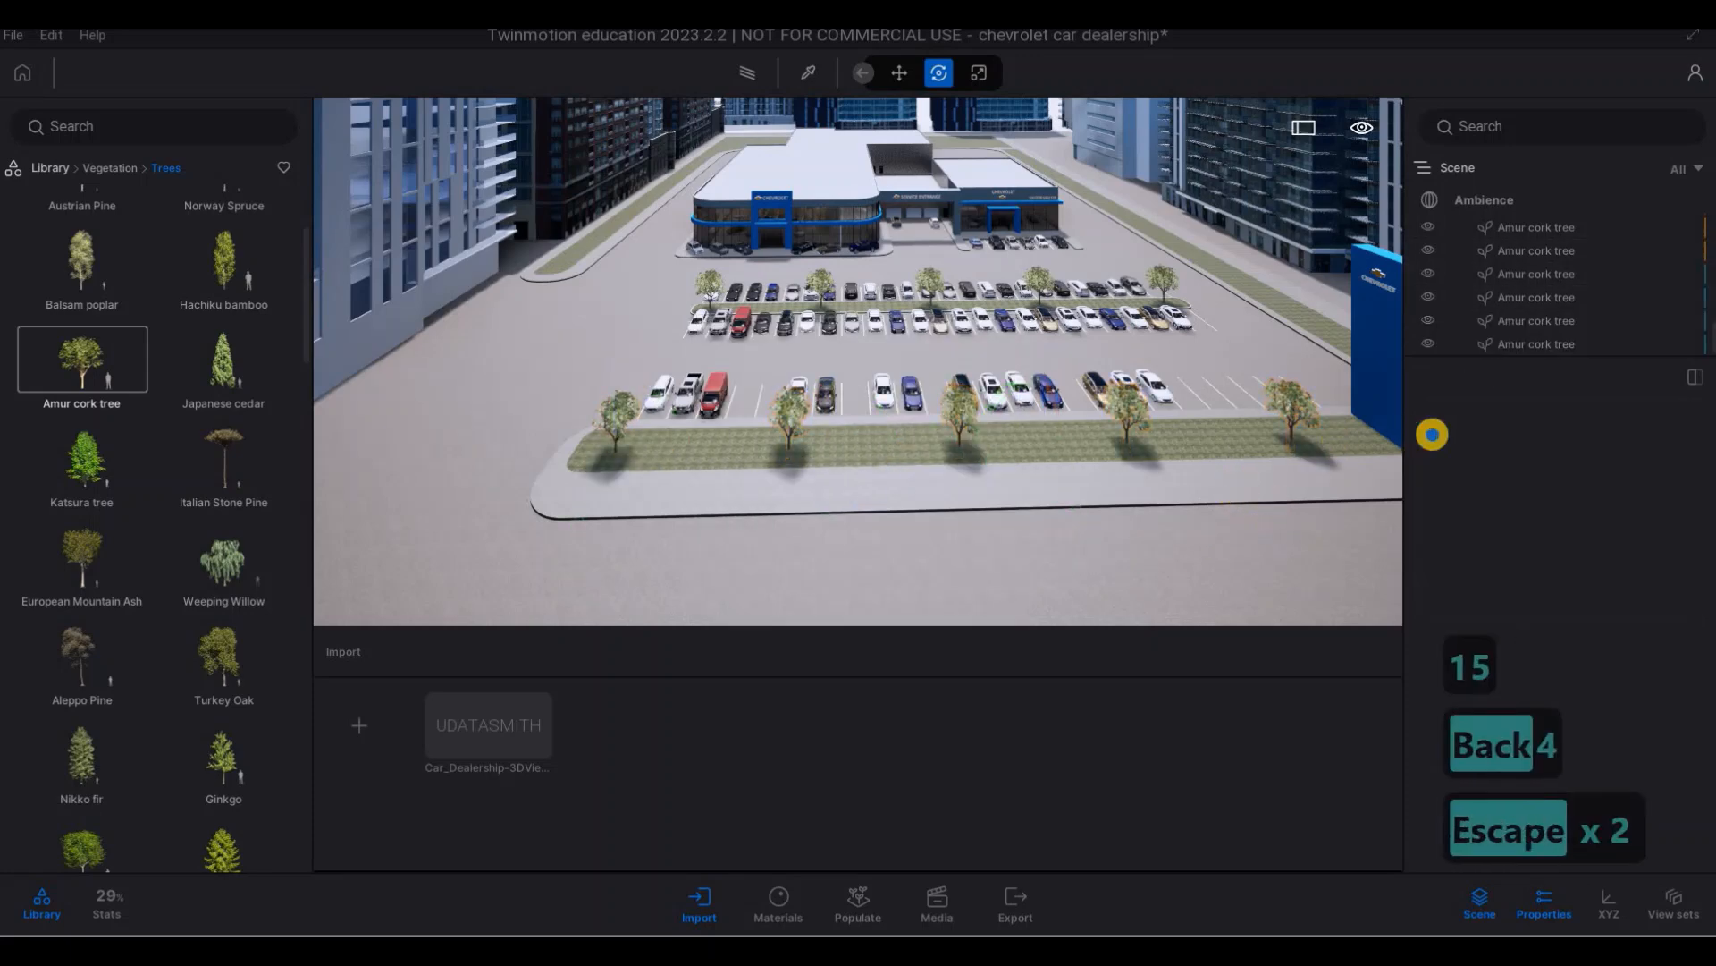
- Place a Katsura tree on the grass next to the blue Chevrolet sign pylon
key(a)
key(w)
key(e)
key(a)
key(w)
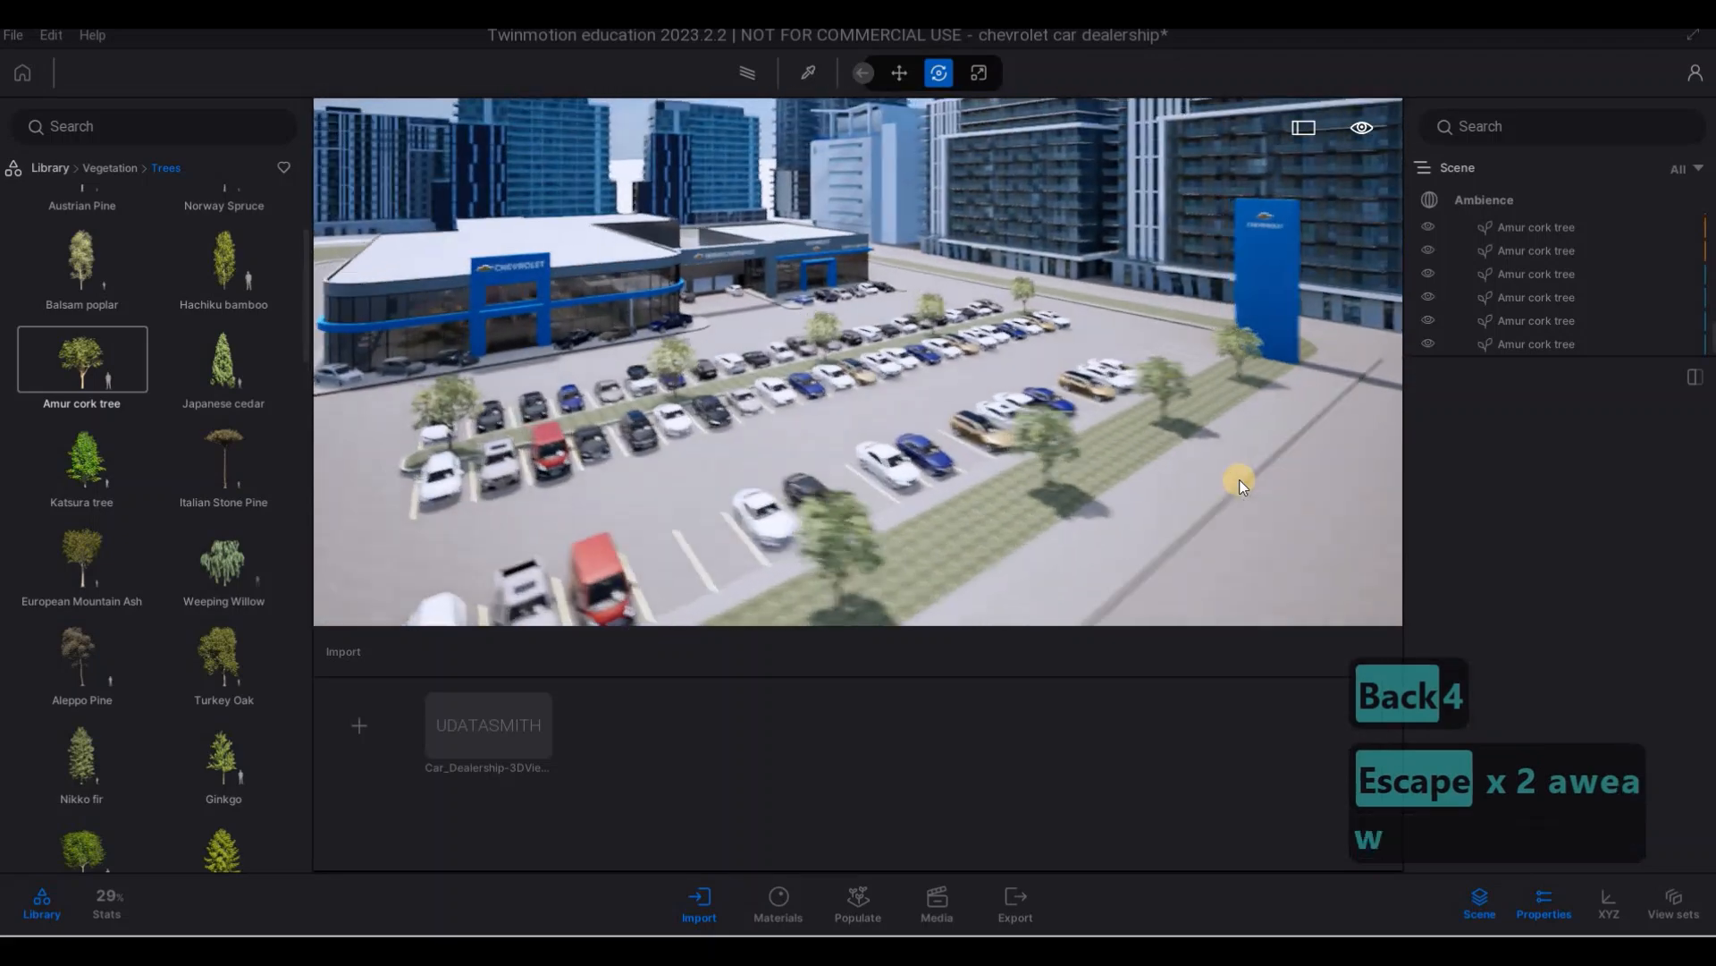
key(w)
key(d)
key(w)
key(d)
drag(1240, 485, 175, 309)
key(q)
key(d)
key(s)
key(w)
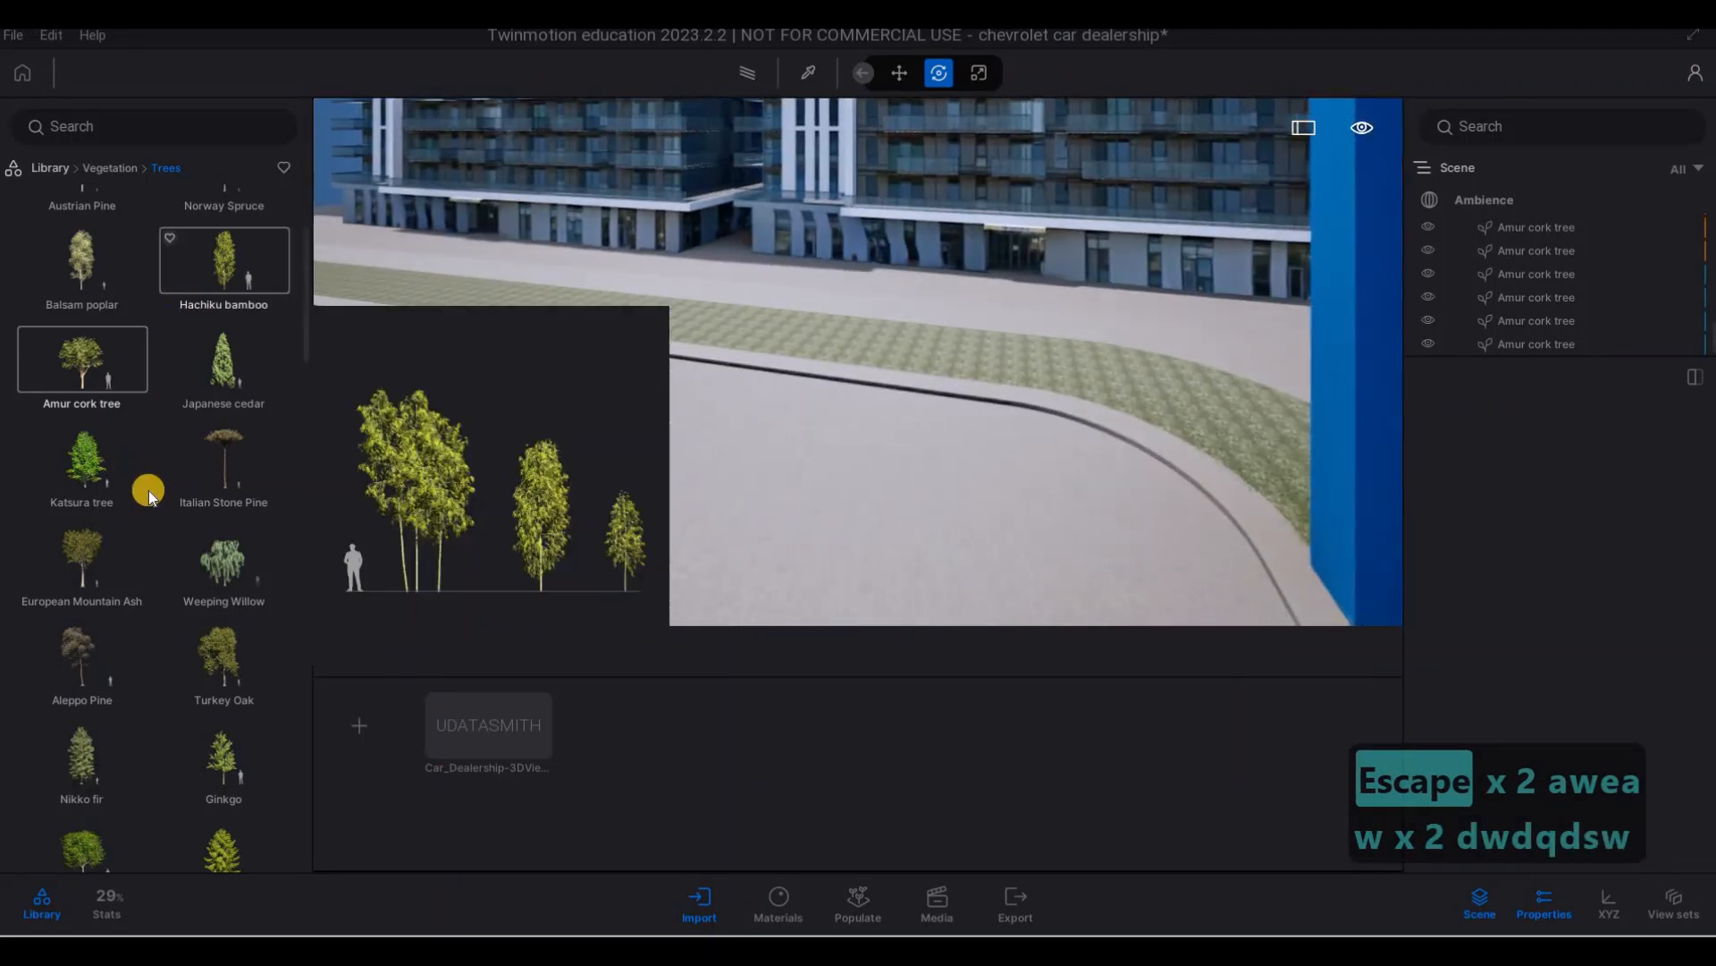
scroll(114, 483, down, 1)
drag(94, 433, 1252, 393)
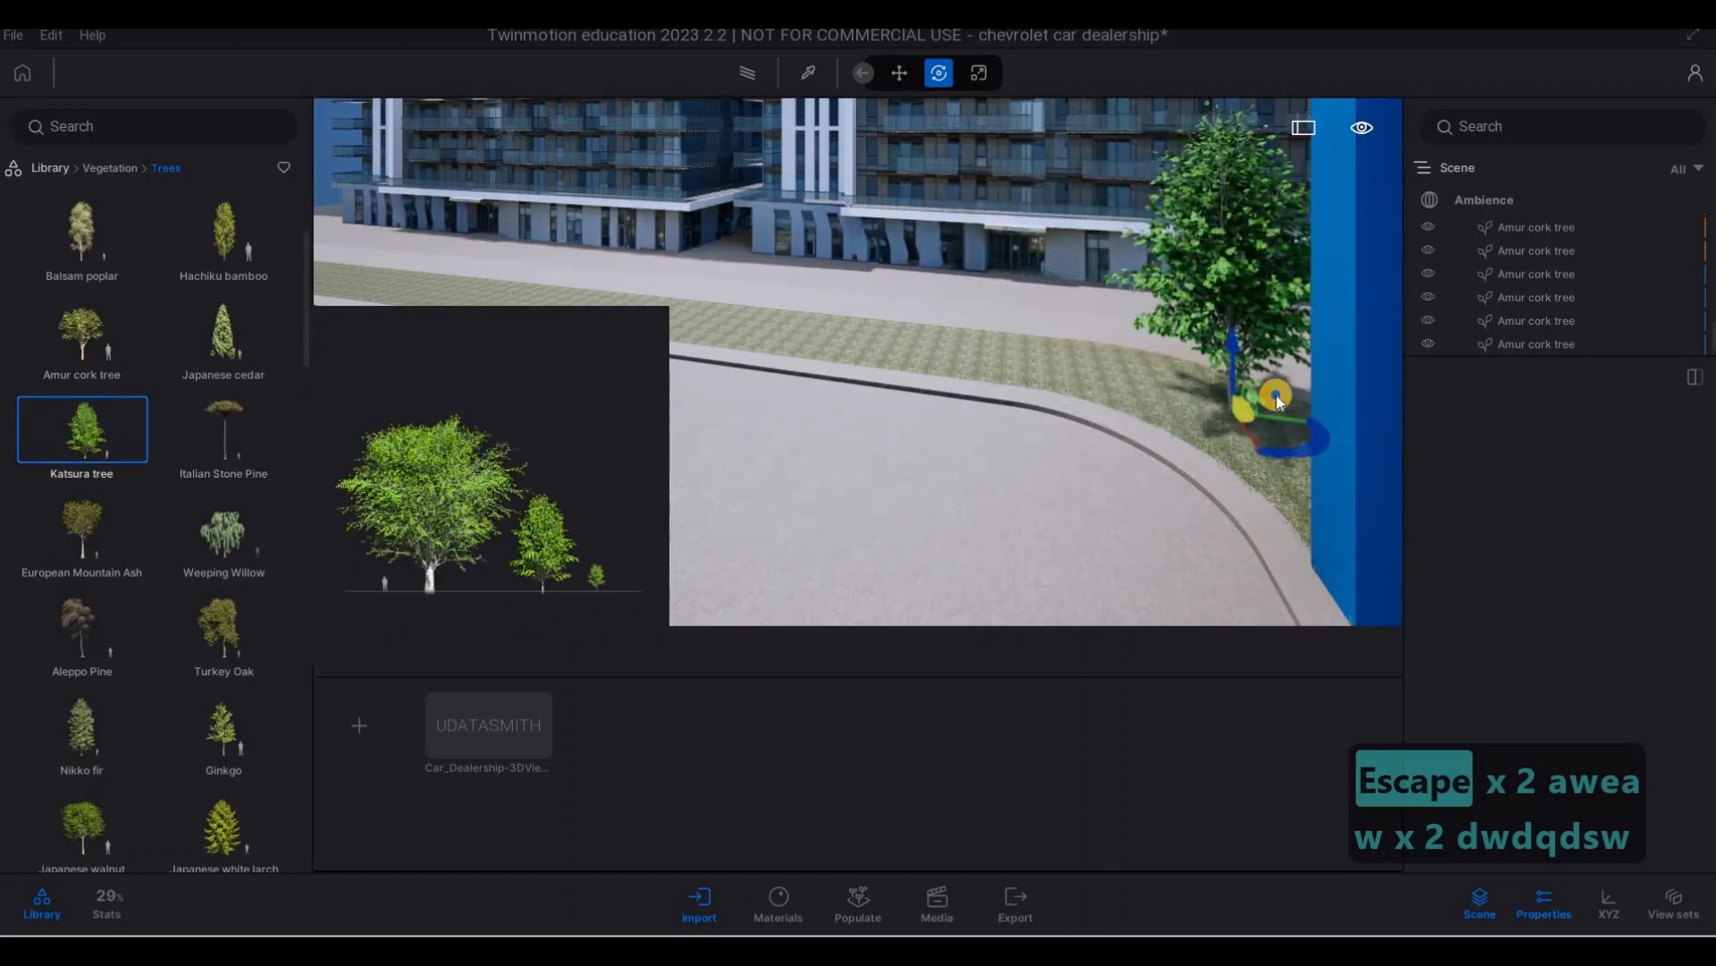
- Place another Katsura tree on the rounded corner of the grass beside the sign pylon
key(a)
key(a)
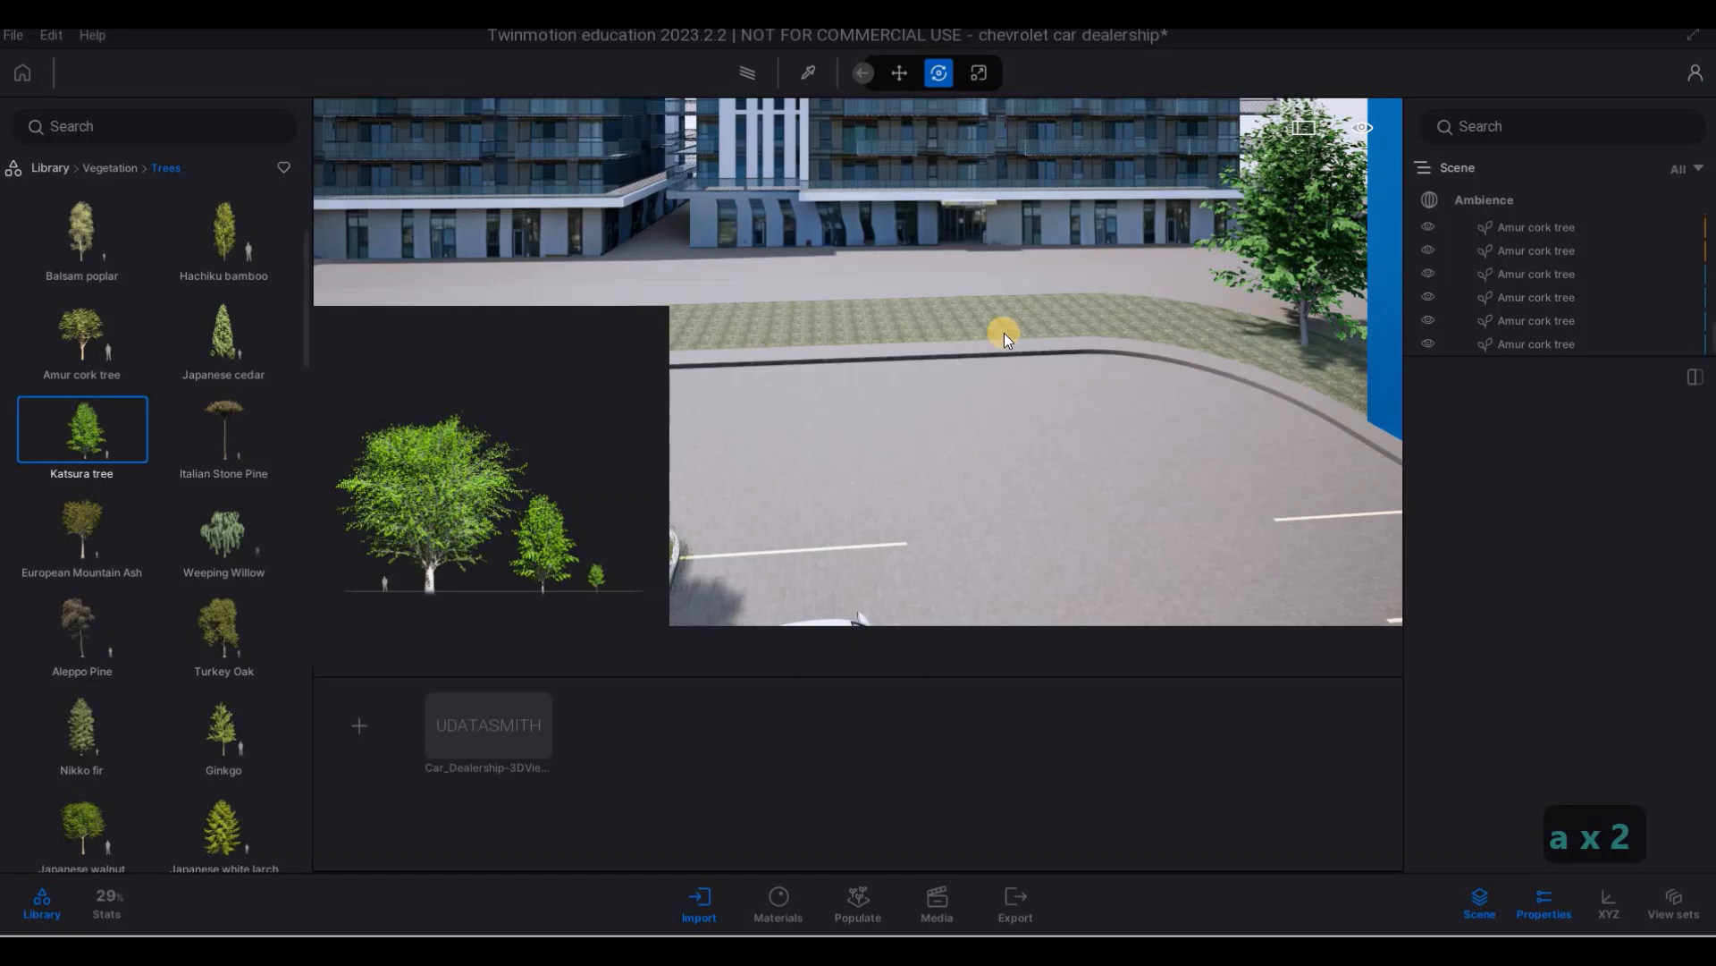
key(F1)
right_drag(1187, 344, 1320, 377)
mouse_move(1003, 299)
right_down()
mouse_move(1180, 313)
mouse_move(1230, 349)
mouse_move(1135, 310)
right_up()
key(a)
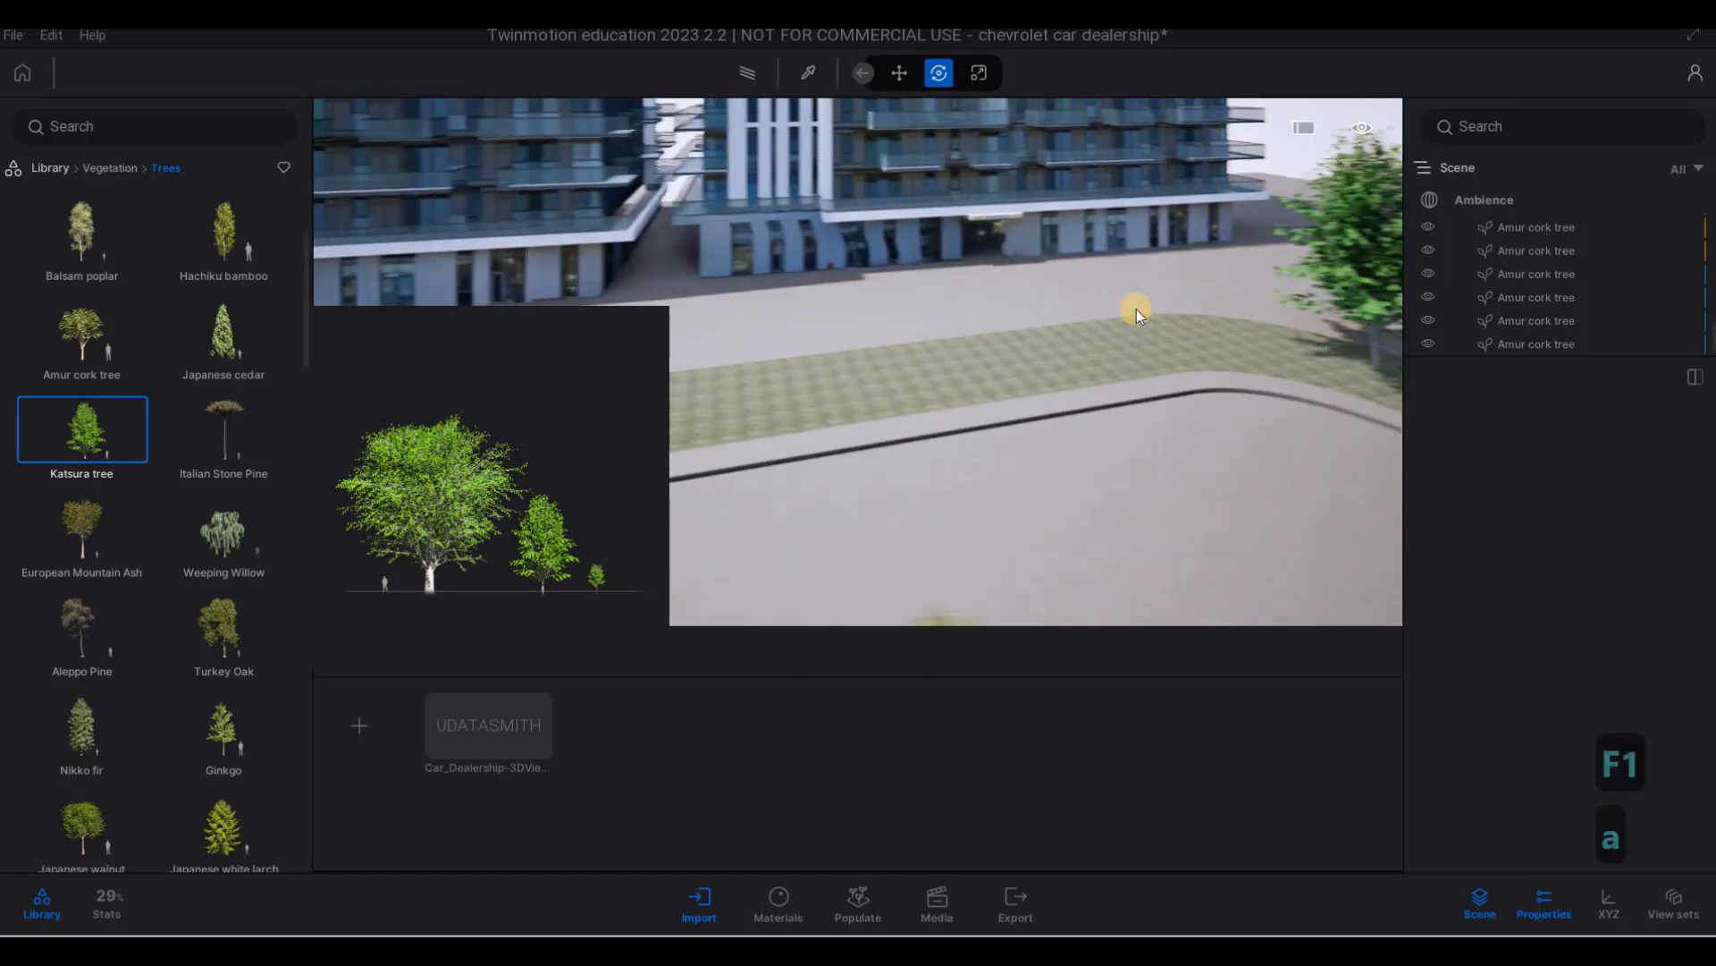
key(w)
key(d)
right_drag(747, 311, 1183, 315)
key(w)
right_drag(404, 304, 909, 347)
key(d)
key(d)
key(w)
key(s)
key(a)
key(s)
key(w)
key(s)
drag(909, 347, 907, 357)
key(w)
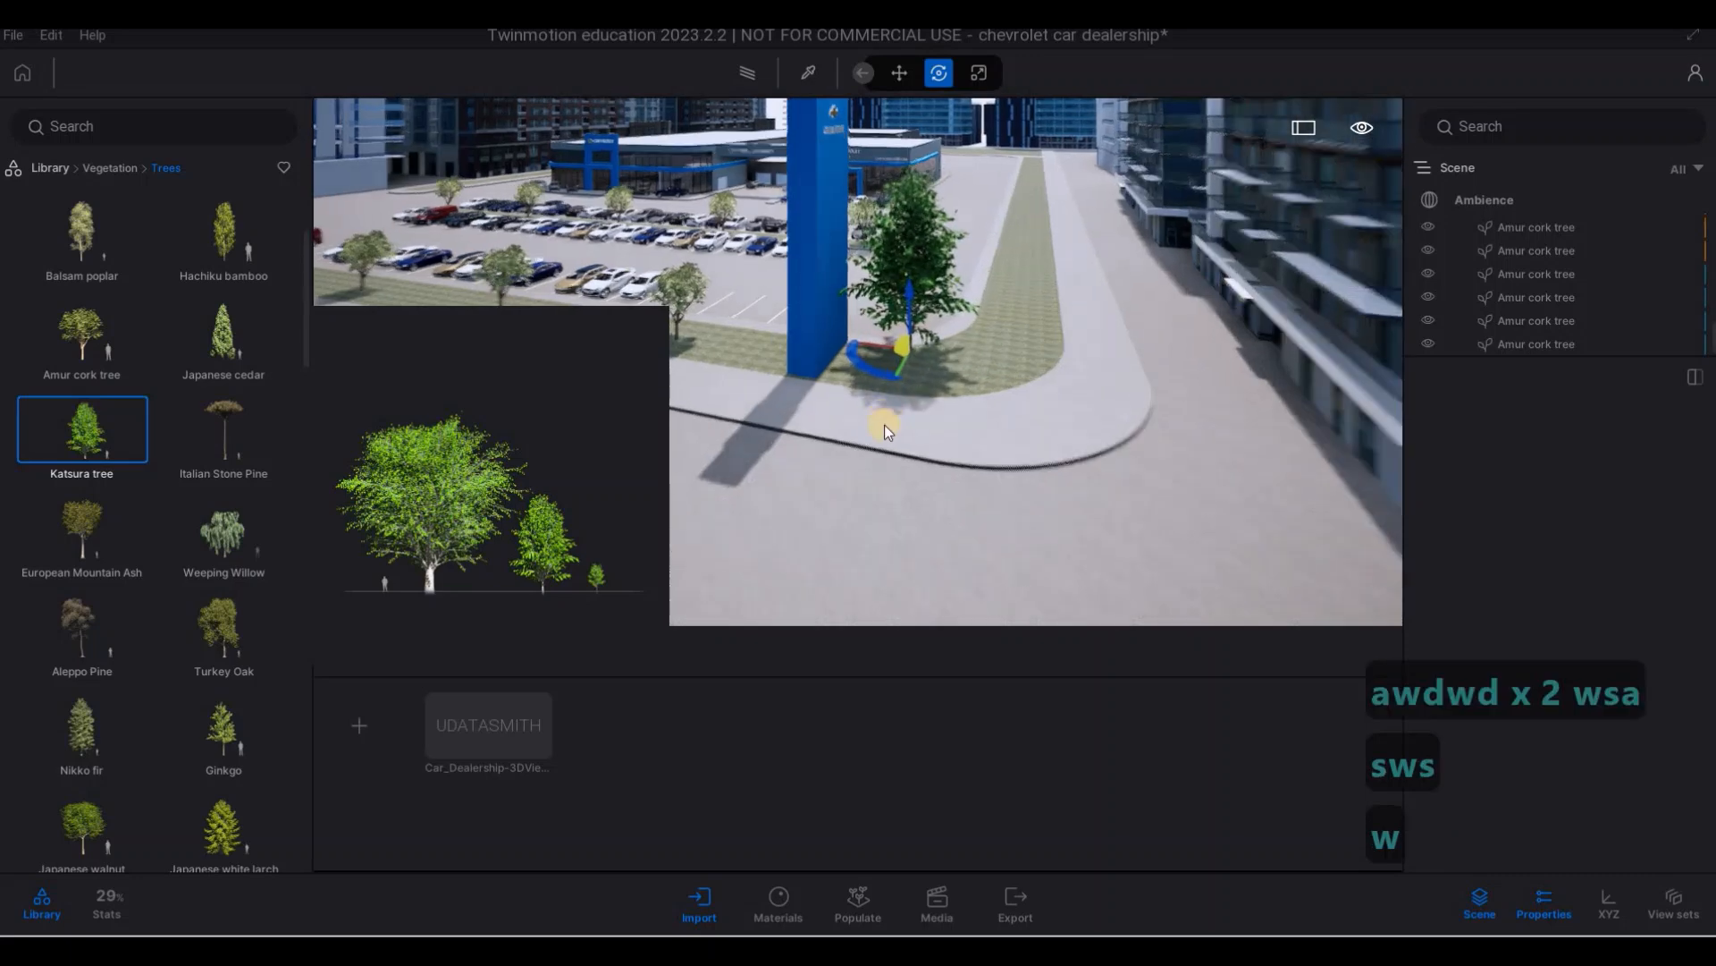
- Continue the Katsura tree row along the side grass strip bordering the parking lot
key(q)
key(d)
drag(967, 458, 973, 380)
key(w)
key(d)
key(q)
key(d)
key(s)
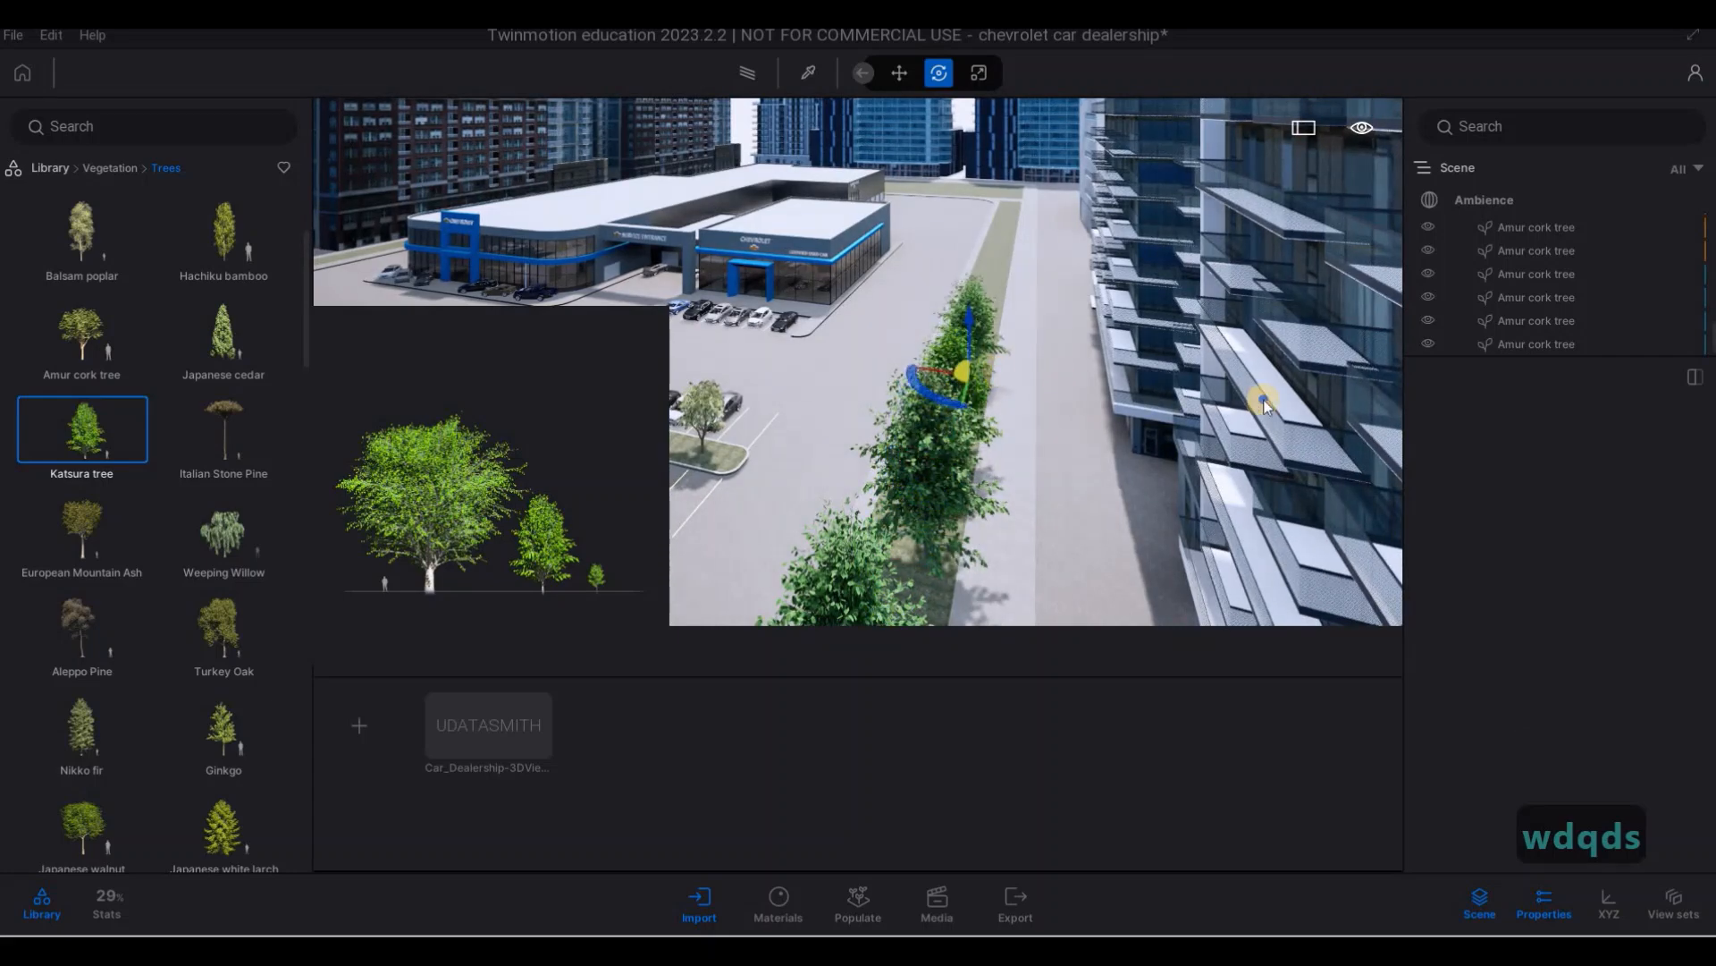
- Place two more Katsura trees on the side grass strip across from the dealership building
key(a)
right_drag(1264, 400, 1122, 315)
key(a)
key(w)
key(q)
key(d)
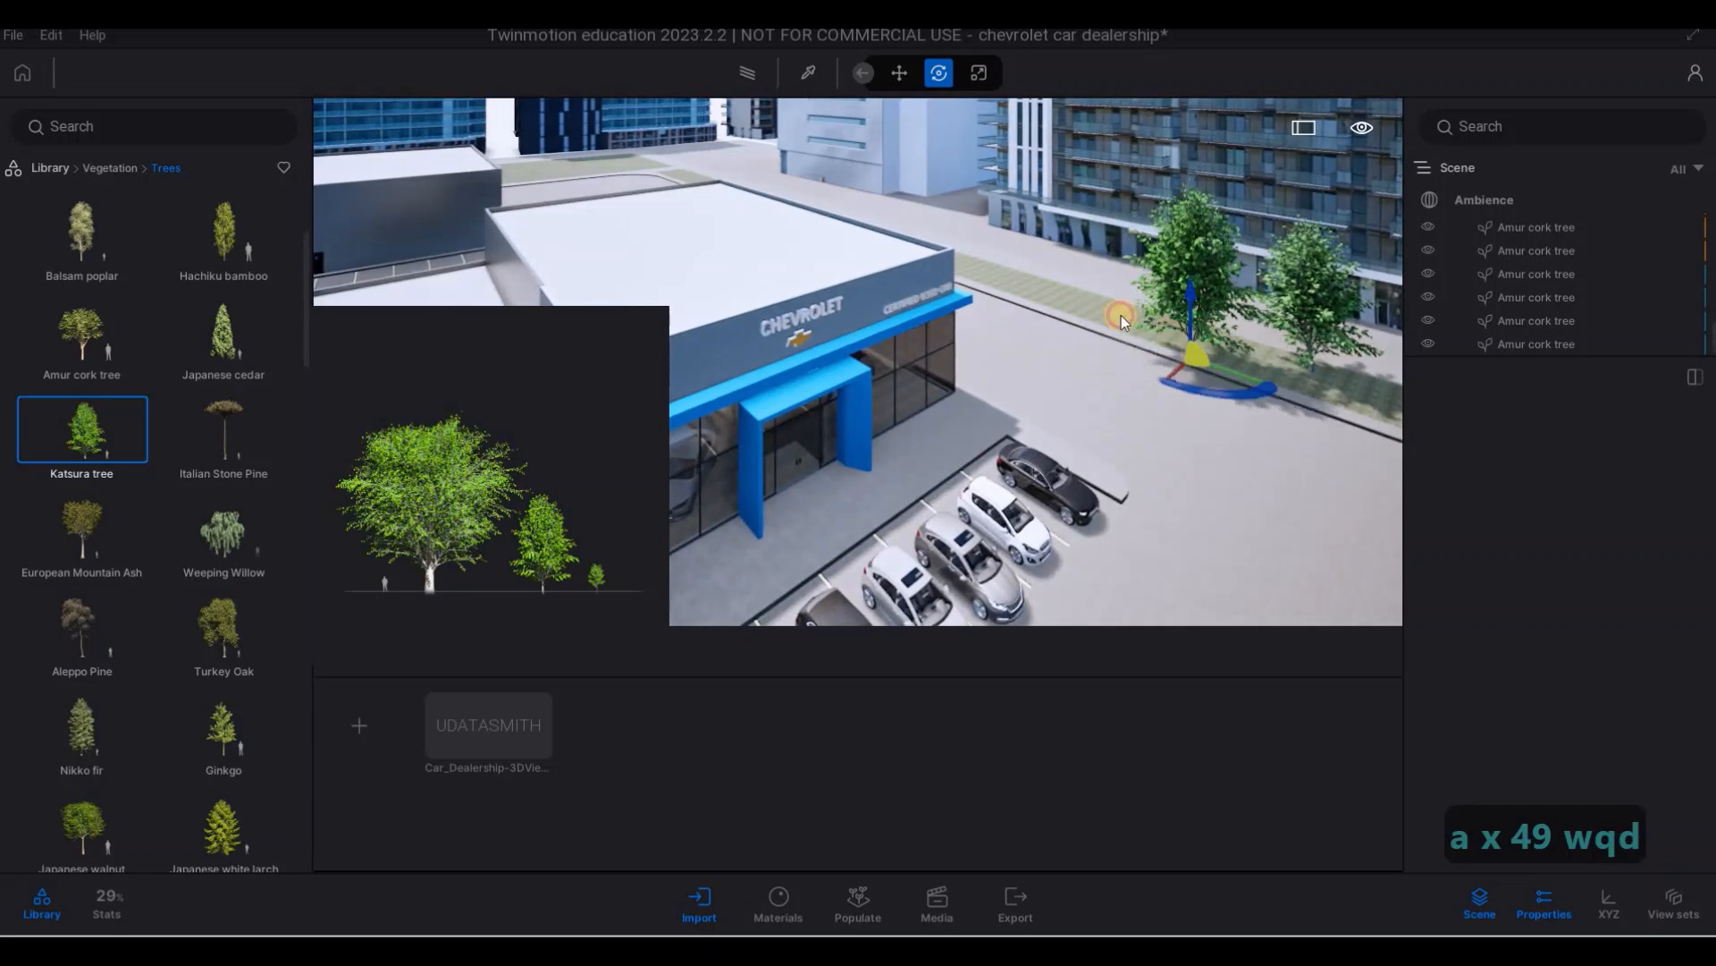
click(1107, 307)
click(1037, 286)
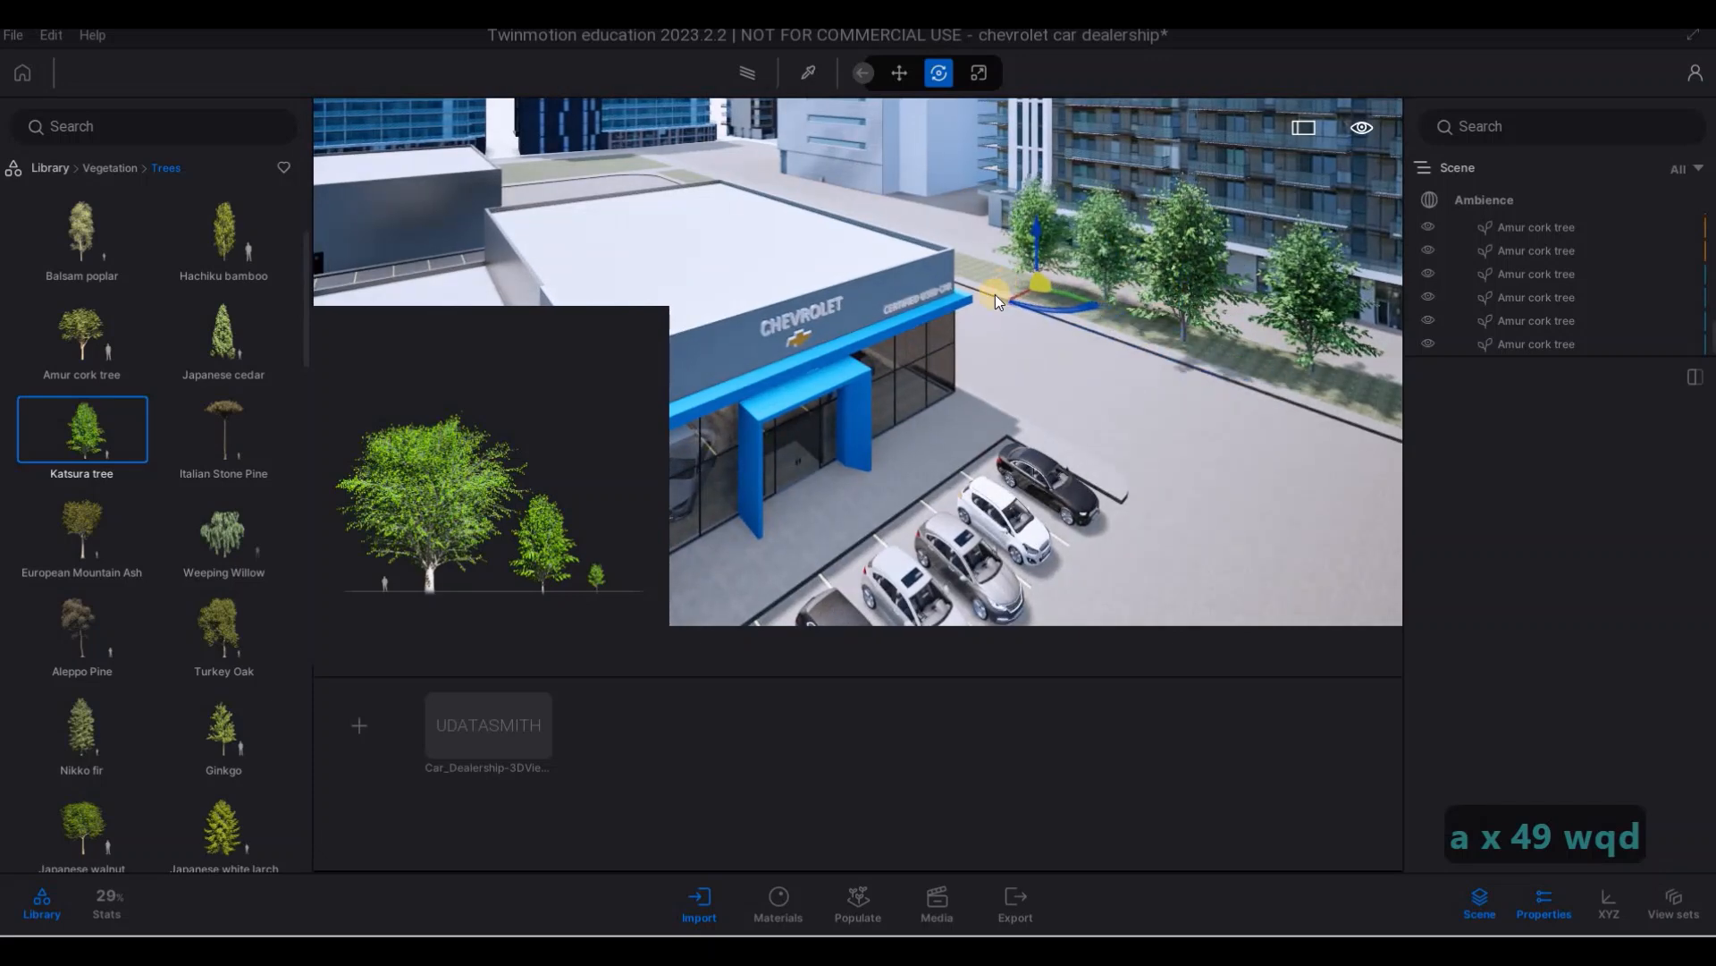
- Place four more Katsura trees in line along the side grass strip toward the rear of the site
key(w)
key(q)
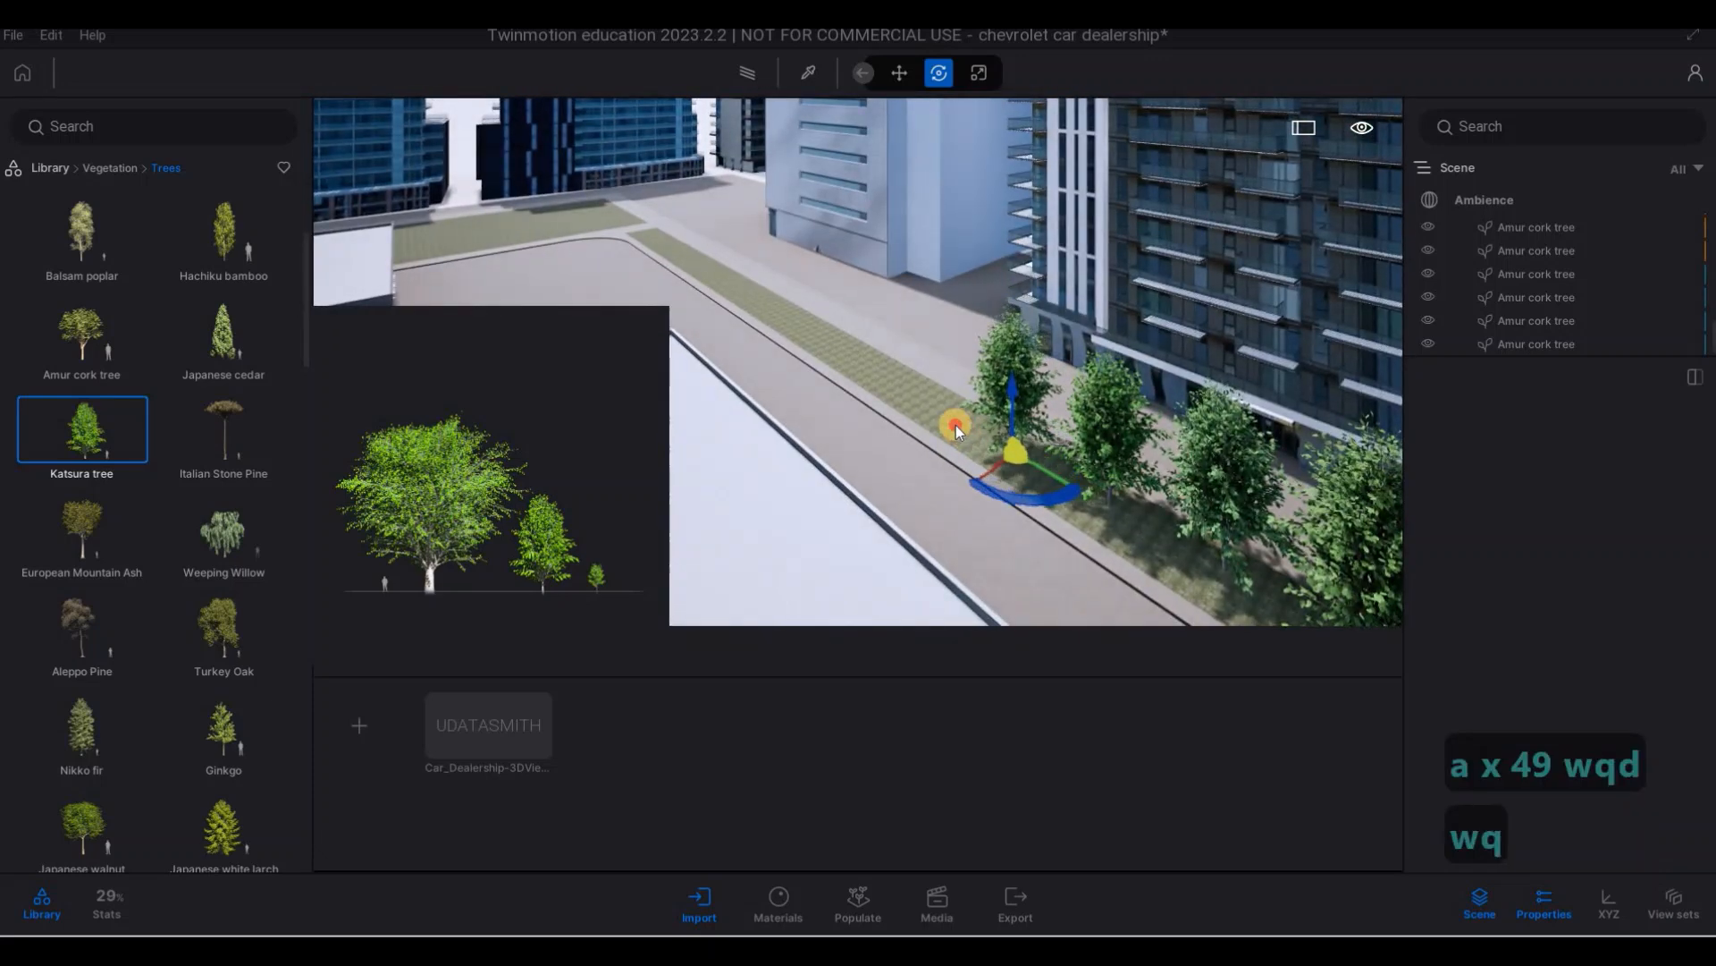
click(956, 426)
click(897, 390)
click(834, 346)
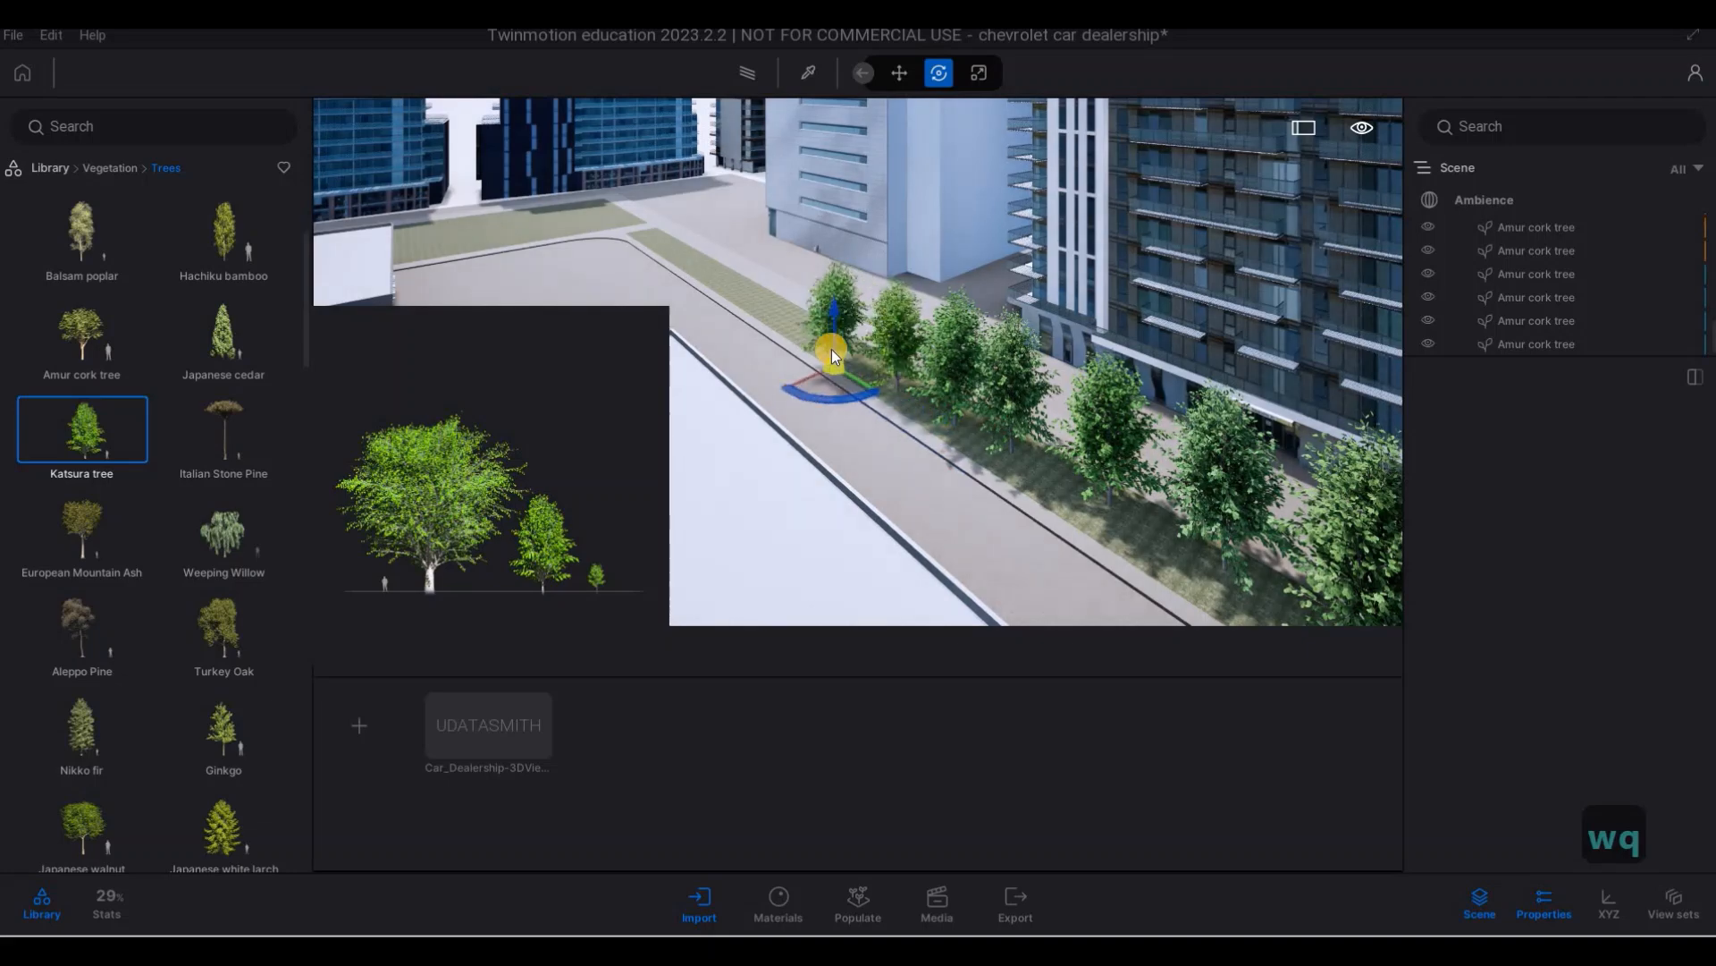
click(782, 322)
- Complete the Katsura tree row up to the far end of the side grass strip
key(w)
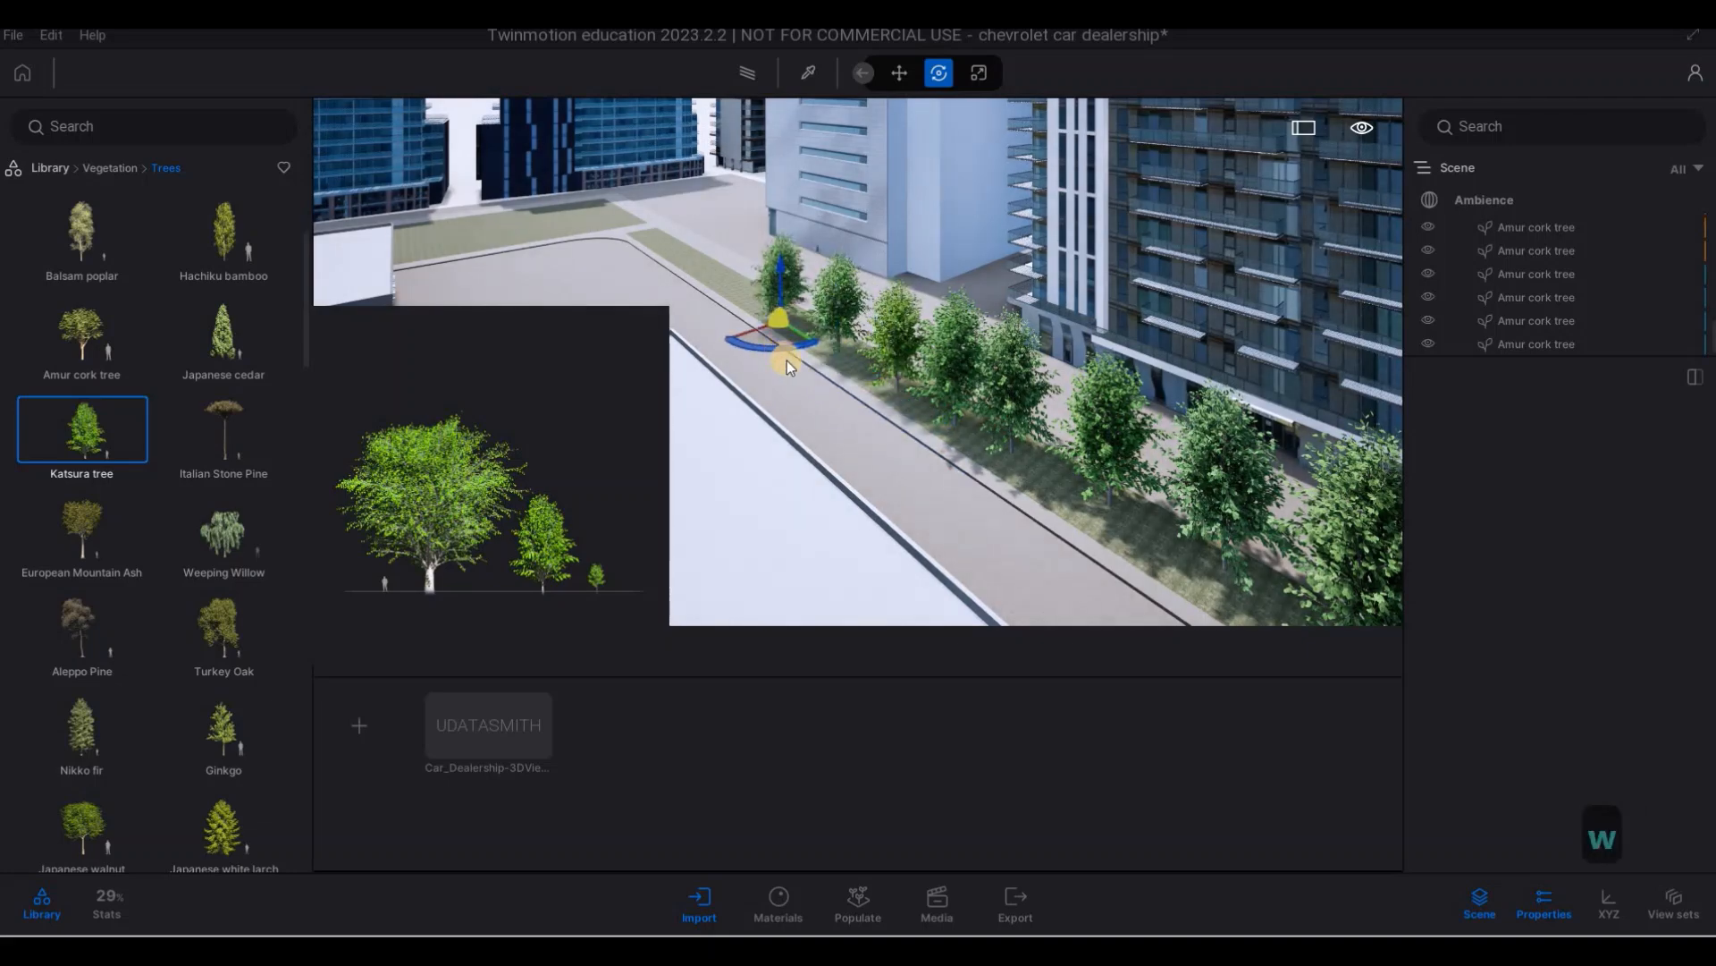
key(w)
key(q)
key(a)
key(w)
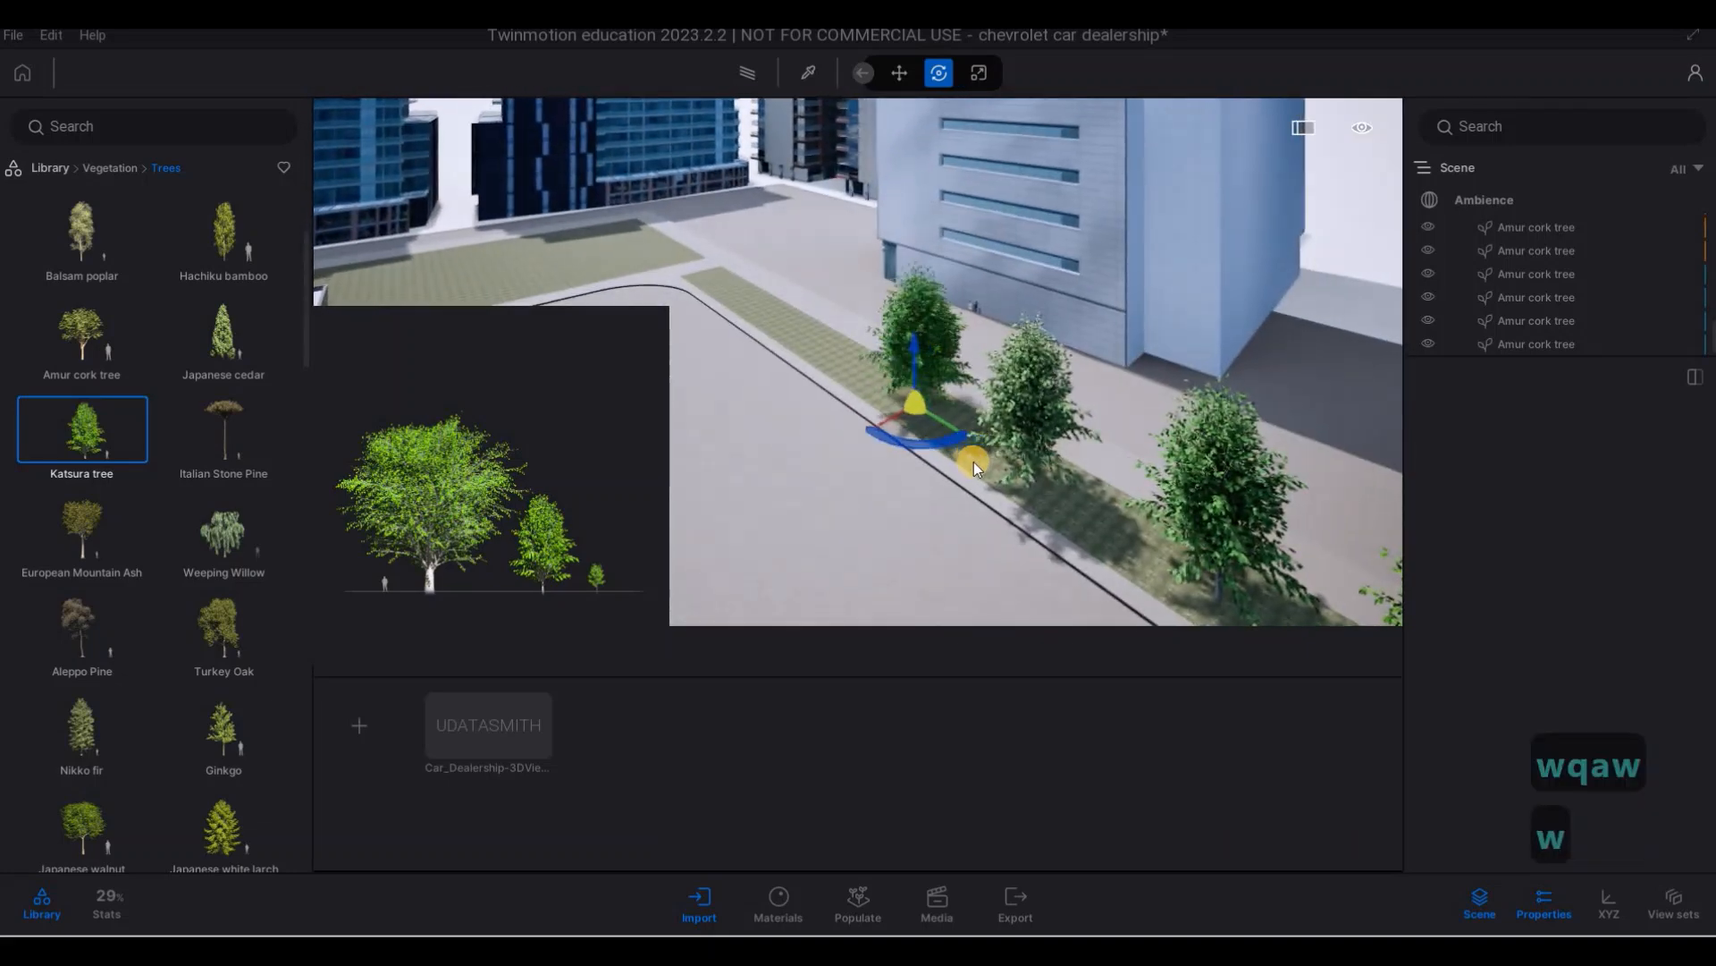
key(e)
key(w)
right_drag(985, 453, 786, 424)
key(q)
key(q)
drag(843, 421, 867, 474)
key(a)
key(w)
right_drag(883, 420, 887, 485)
key(e)
key(w)
key(e)
key(w)
key(q)
key(a)
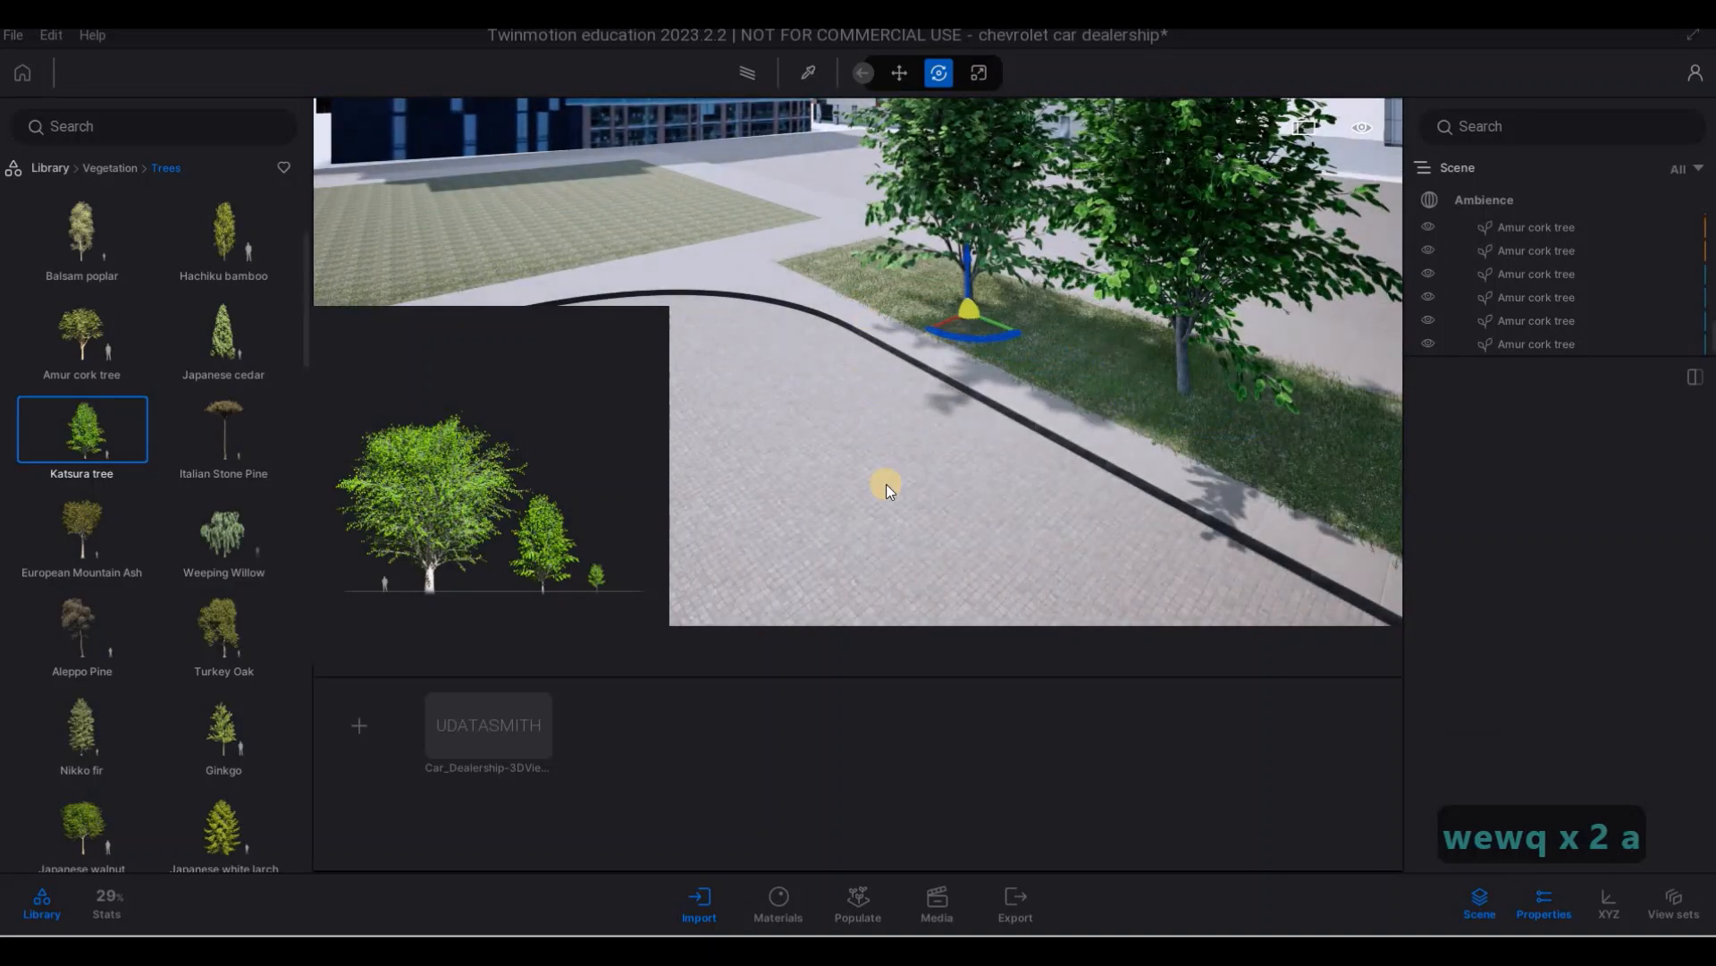
key(q)
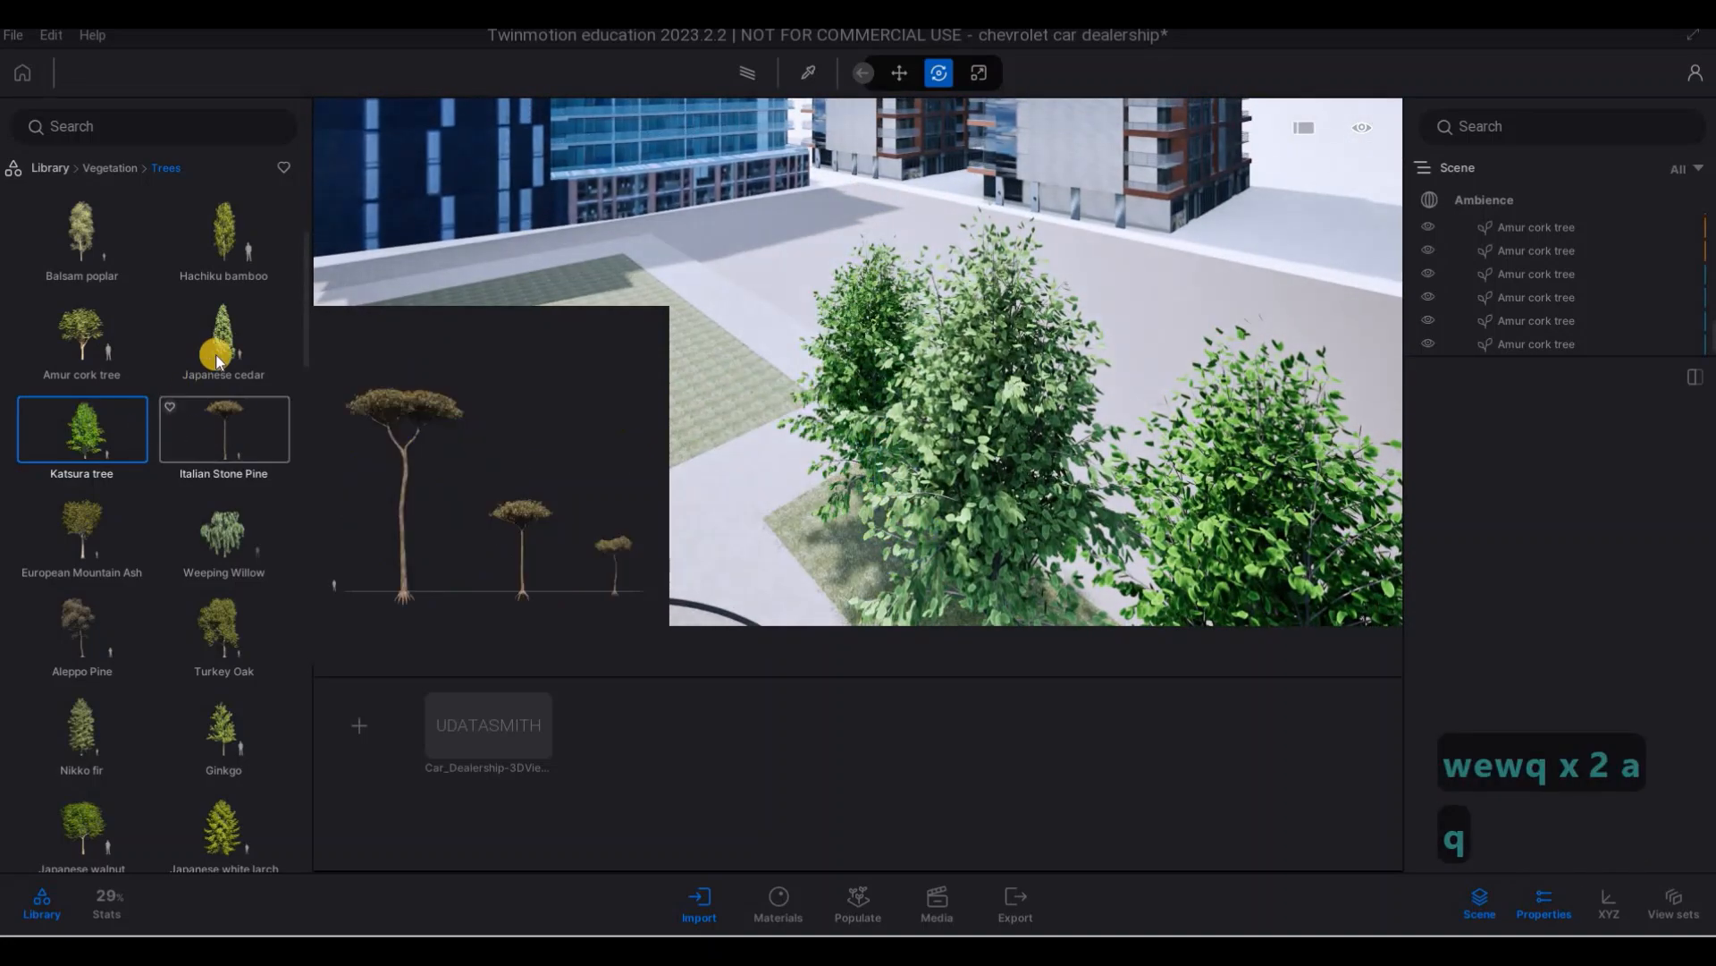
- Try to place Japanese cedars individually on the large rear lawn
click(216, 355)
key(s)
key(a)
key(a)
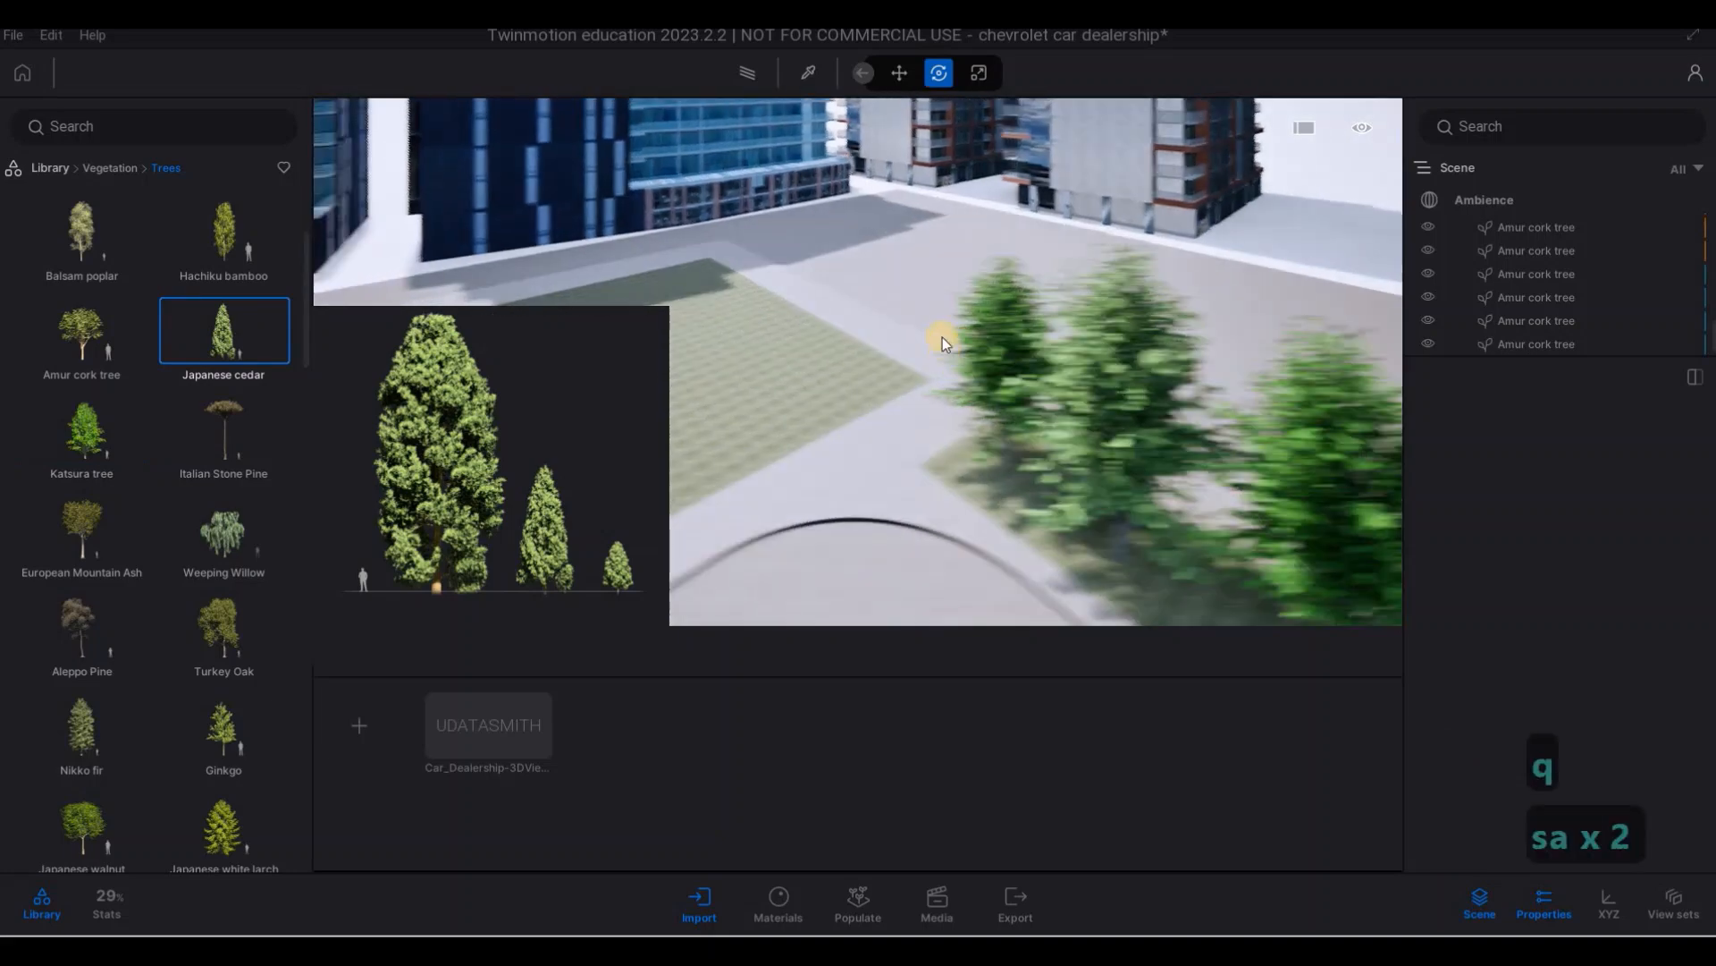
key(a)
key(a)
key(a)
key(a)
key(a)
click(905, 307)
click(803, 319)
right_drag(991, 299, 1092, 268)
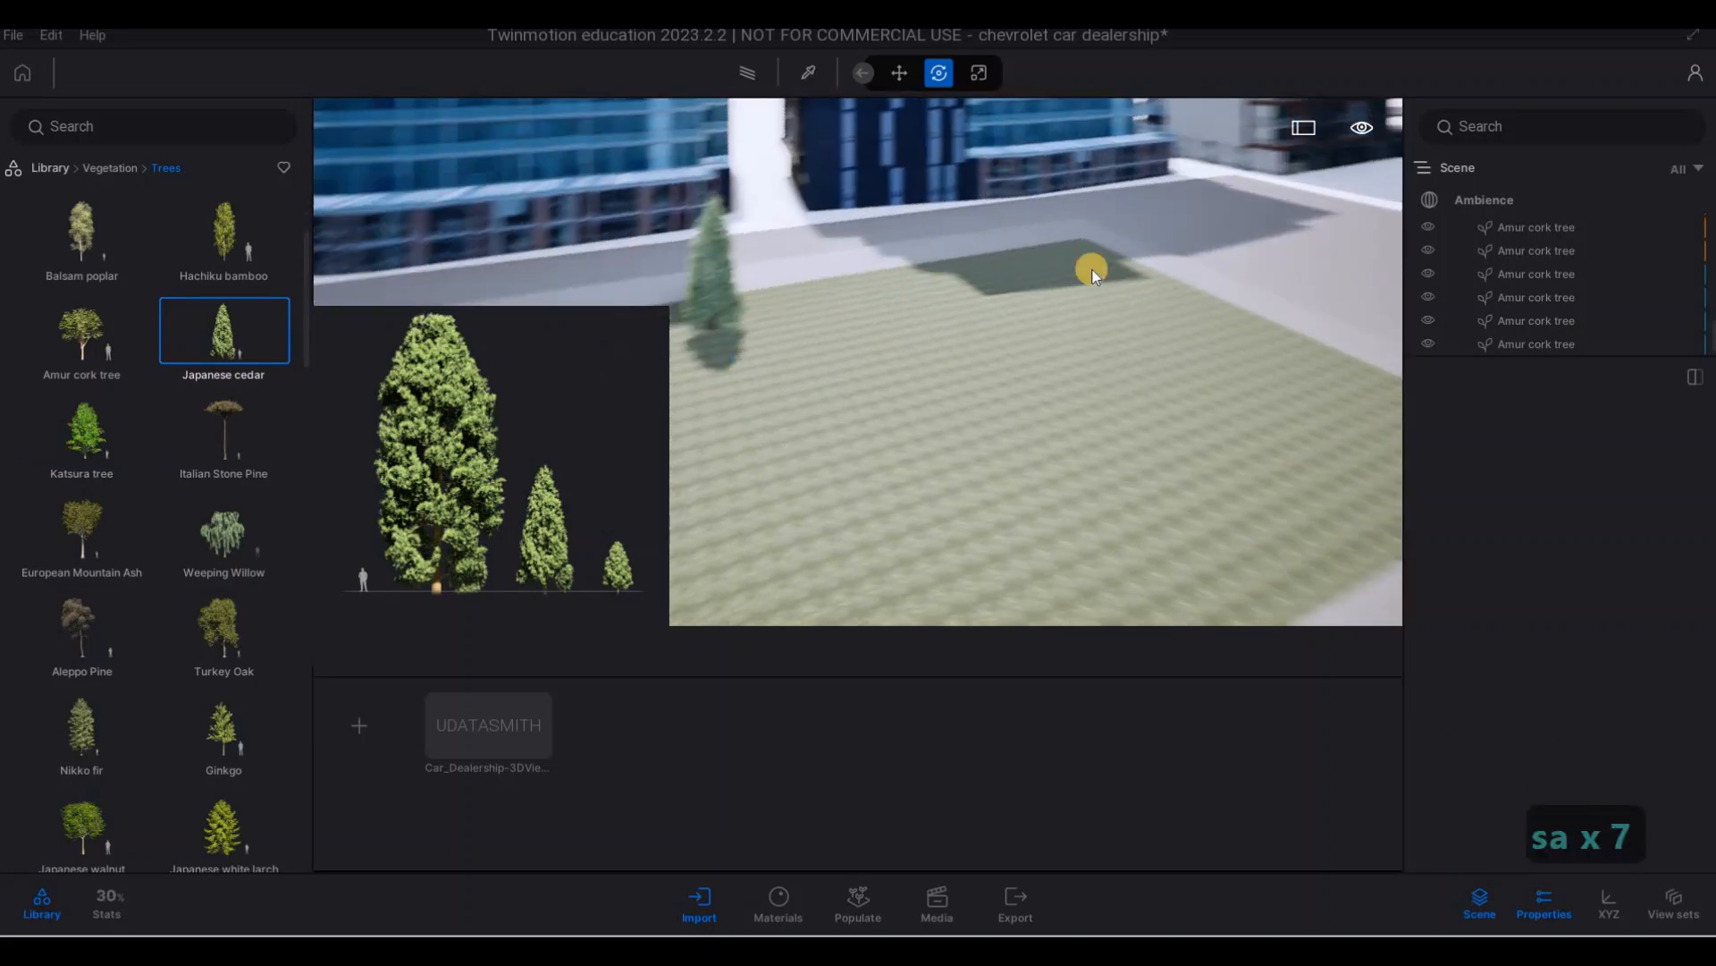
- Add the Japanese cedar to the foliage scatter list, with the rear lawn in view
key(s)
key(d)
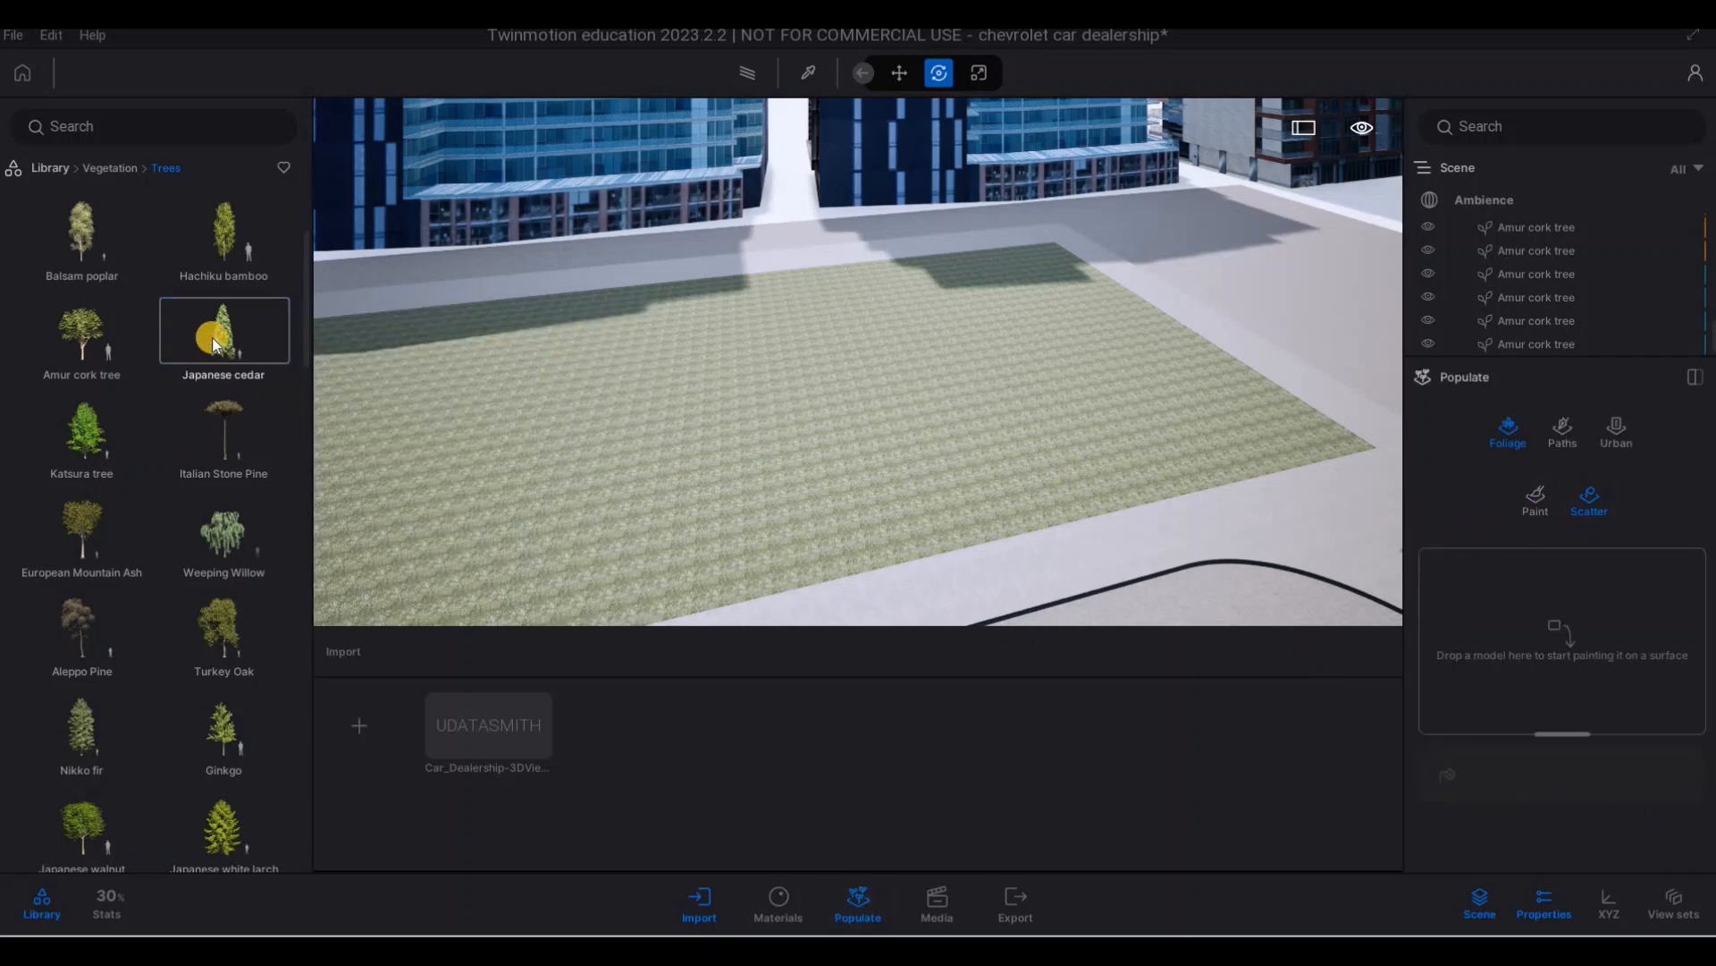
drag(212, 336, 1480, 612)
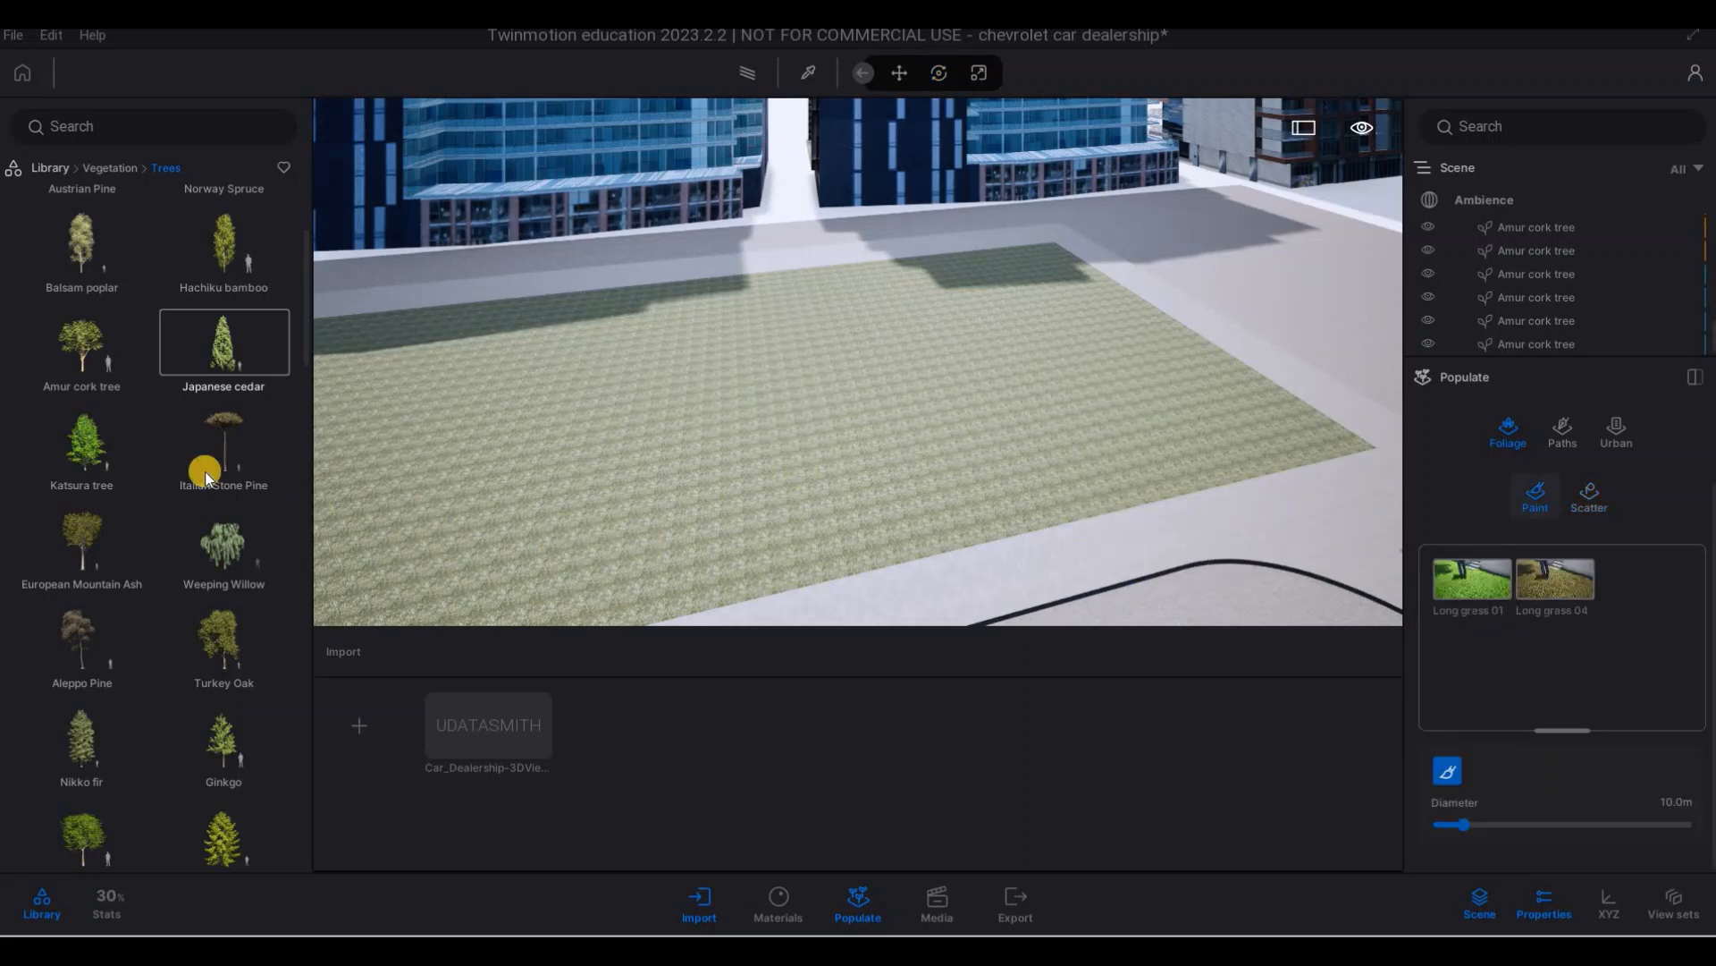
- Replace the long grass models in the foliage paint list with Japanese cedar and set the brush diameter to 12.4 m
click(1475, 568)
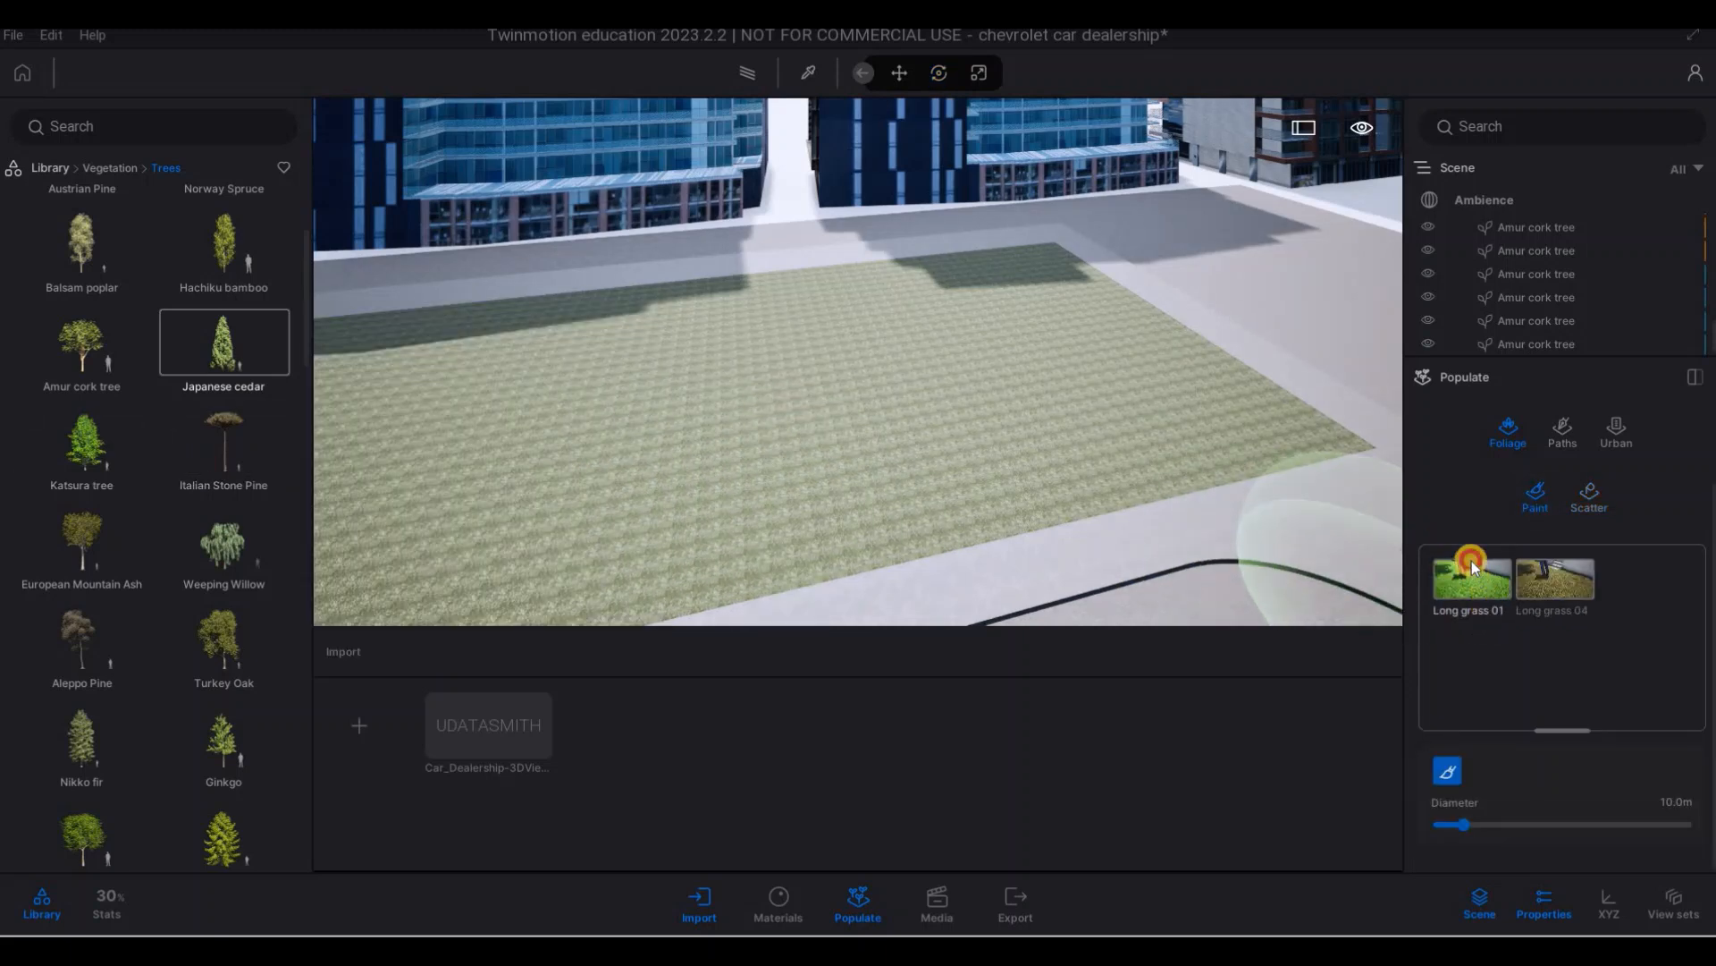
click(1472, 470)
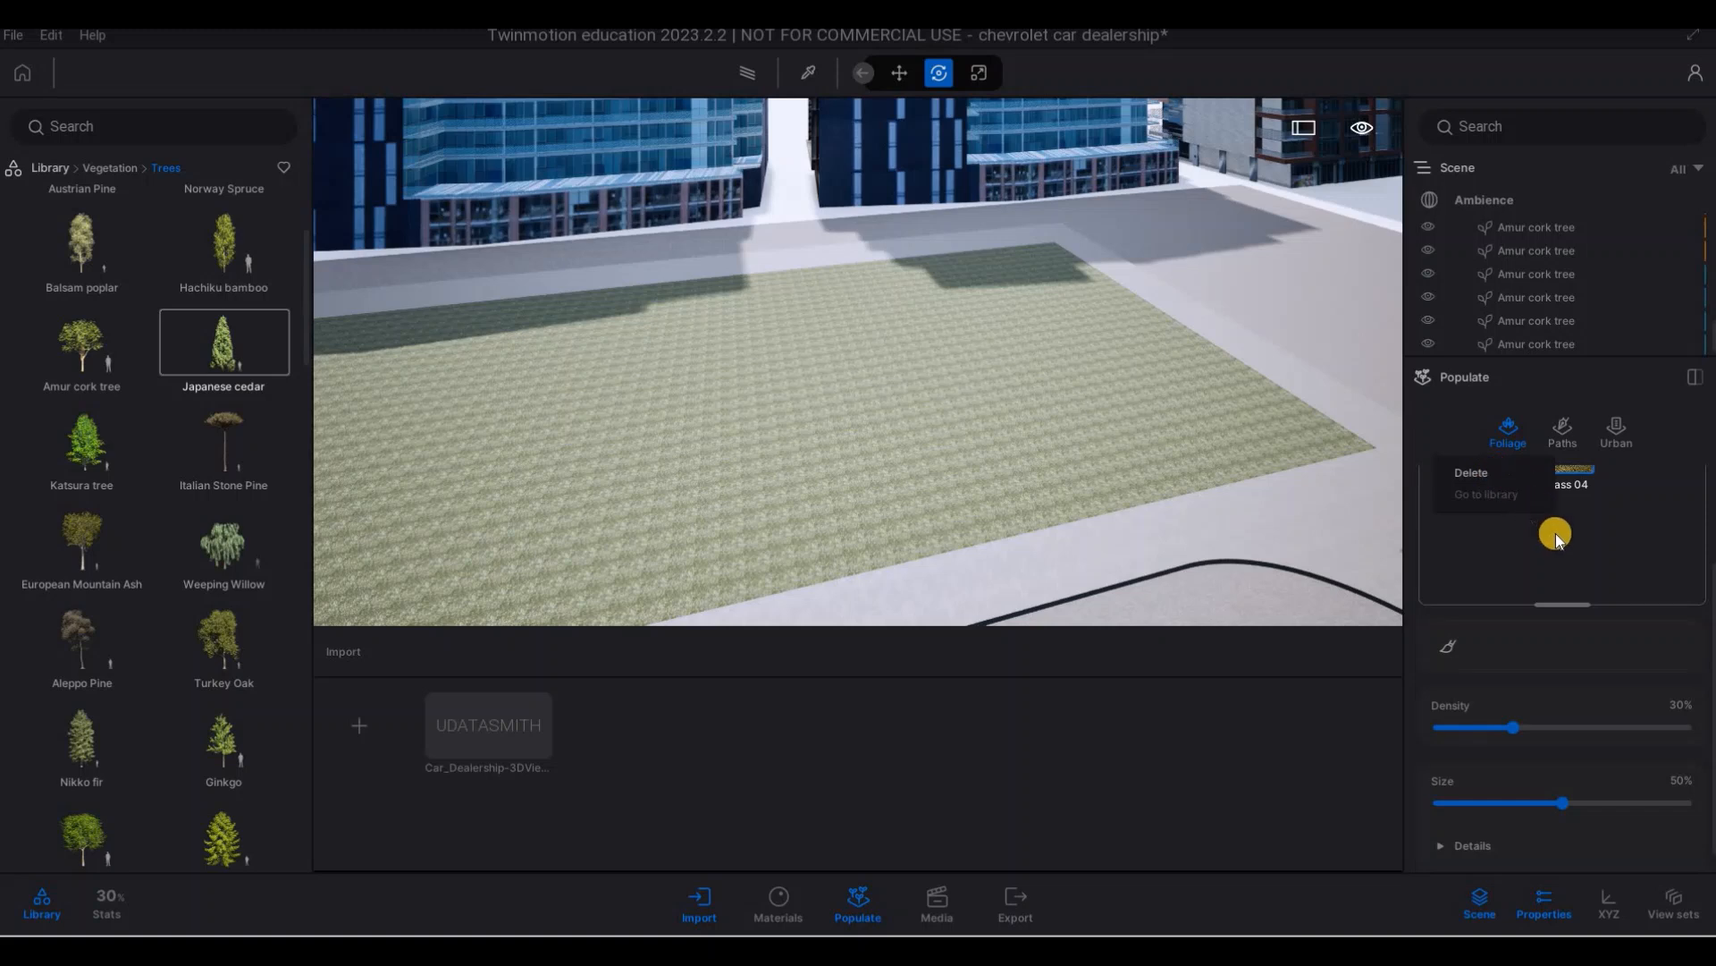
drag(258, 351, 785, 547)
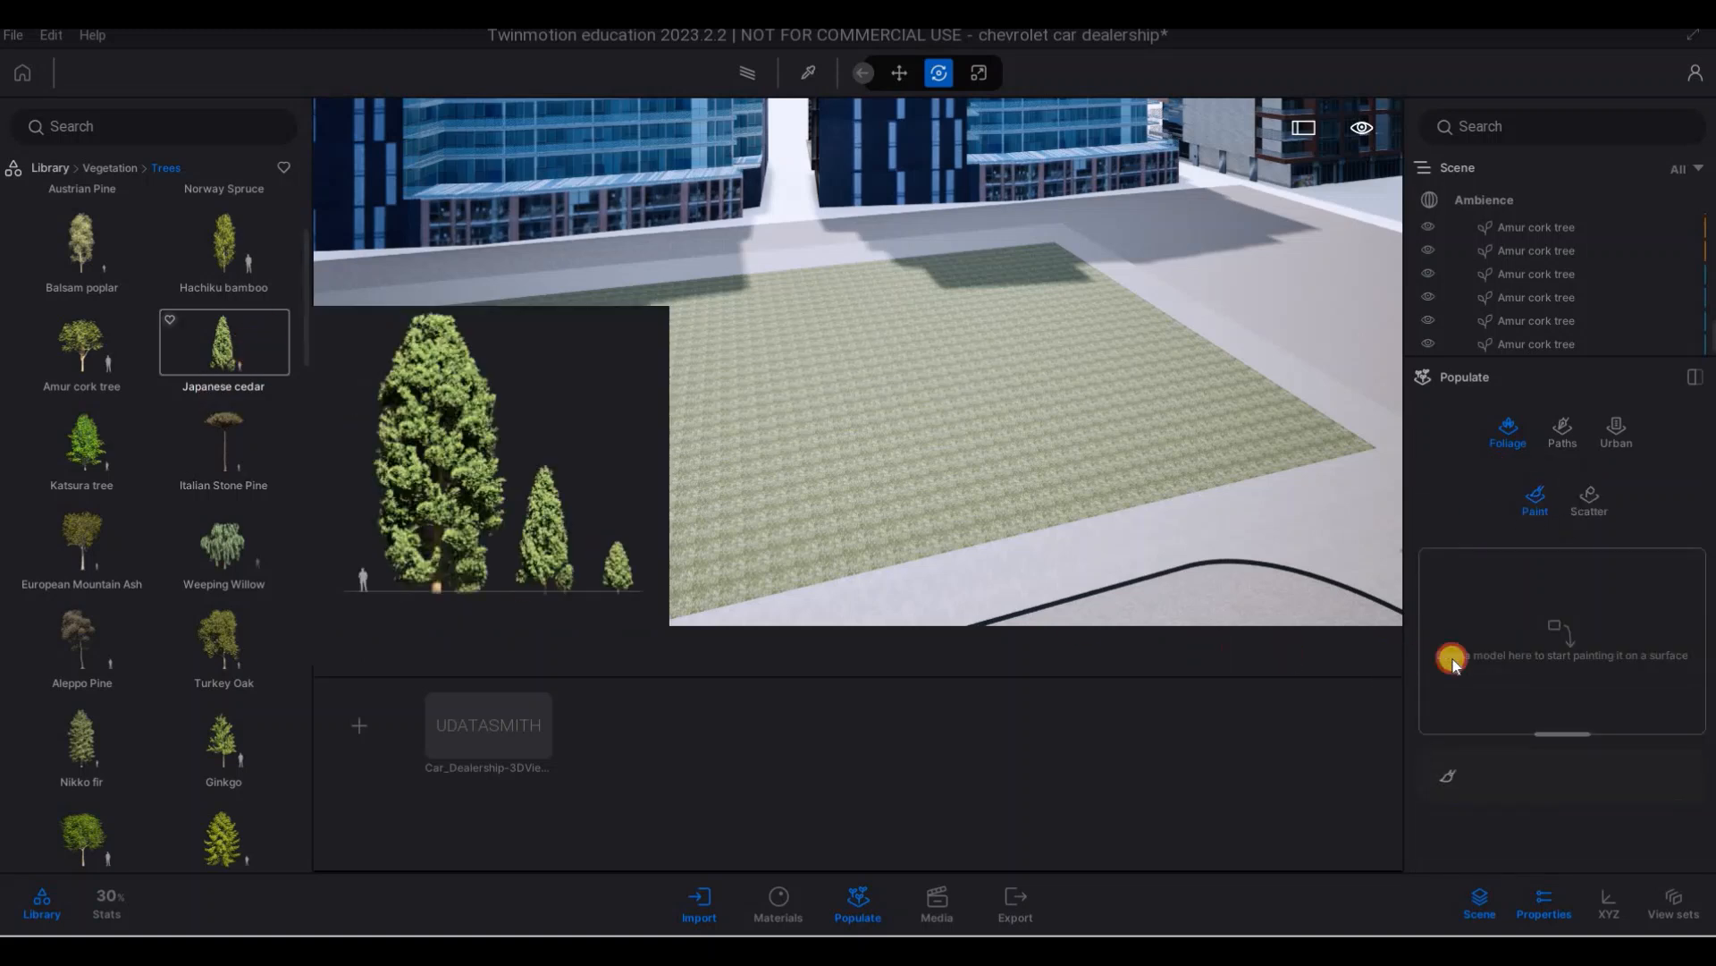
drag(1452, 662, 1526, 660)
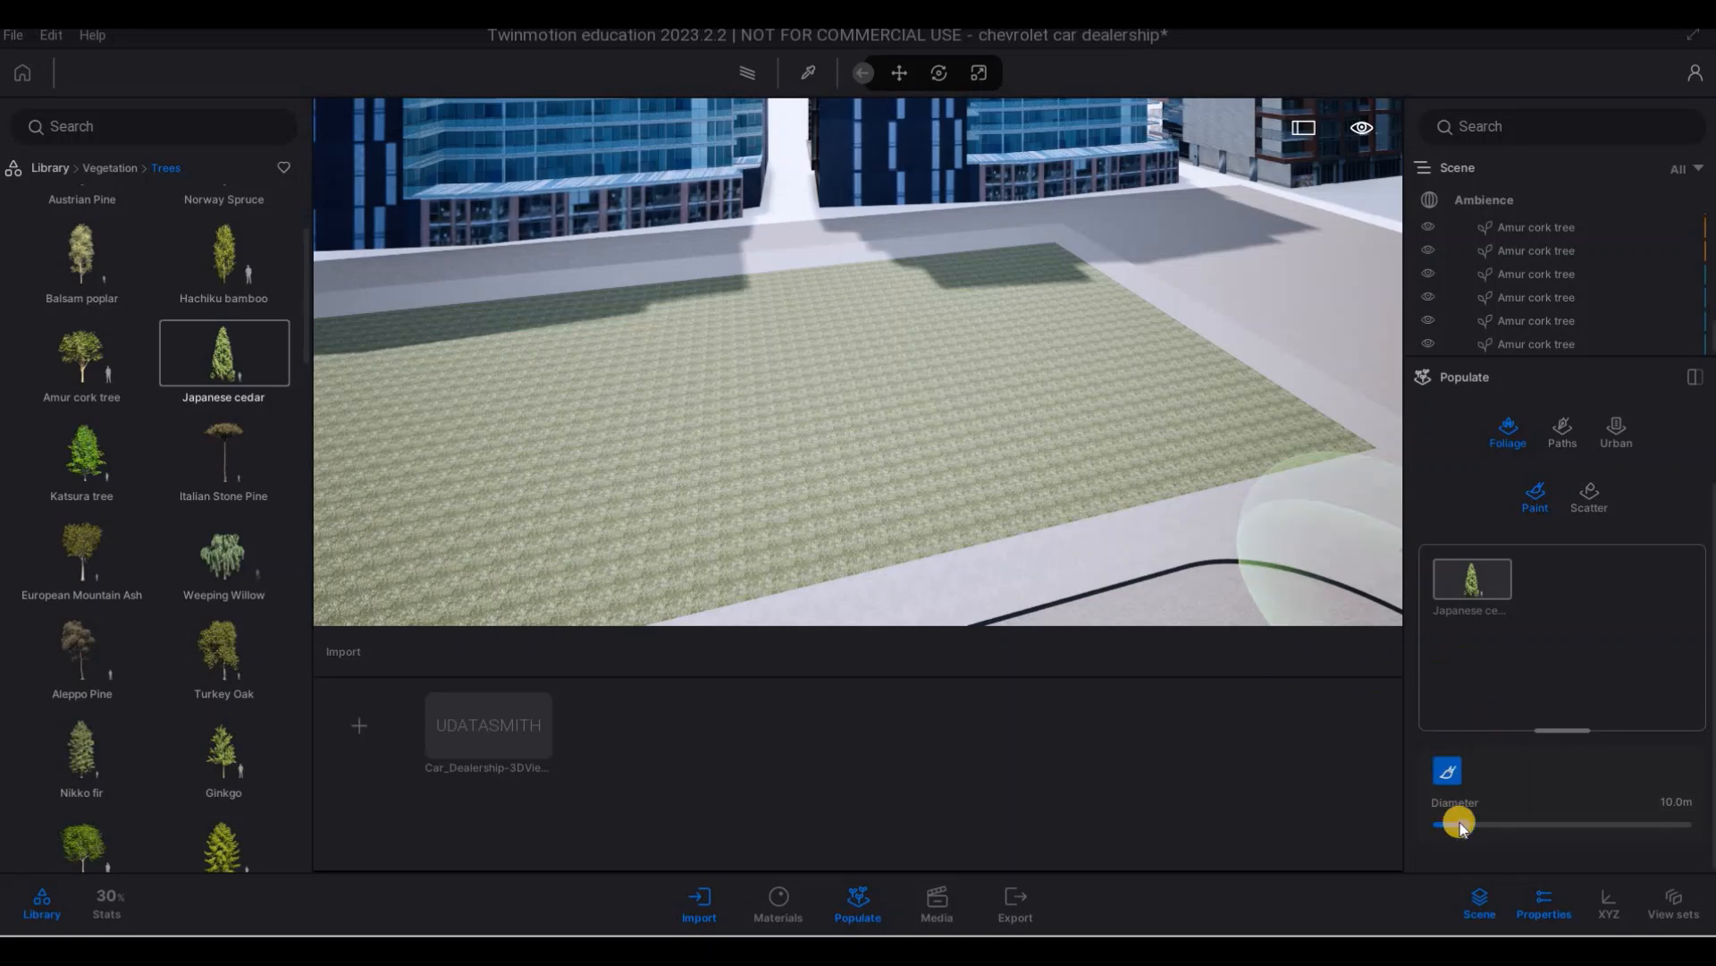
drag(1464, 825, 1470, 824)
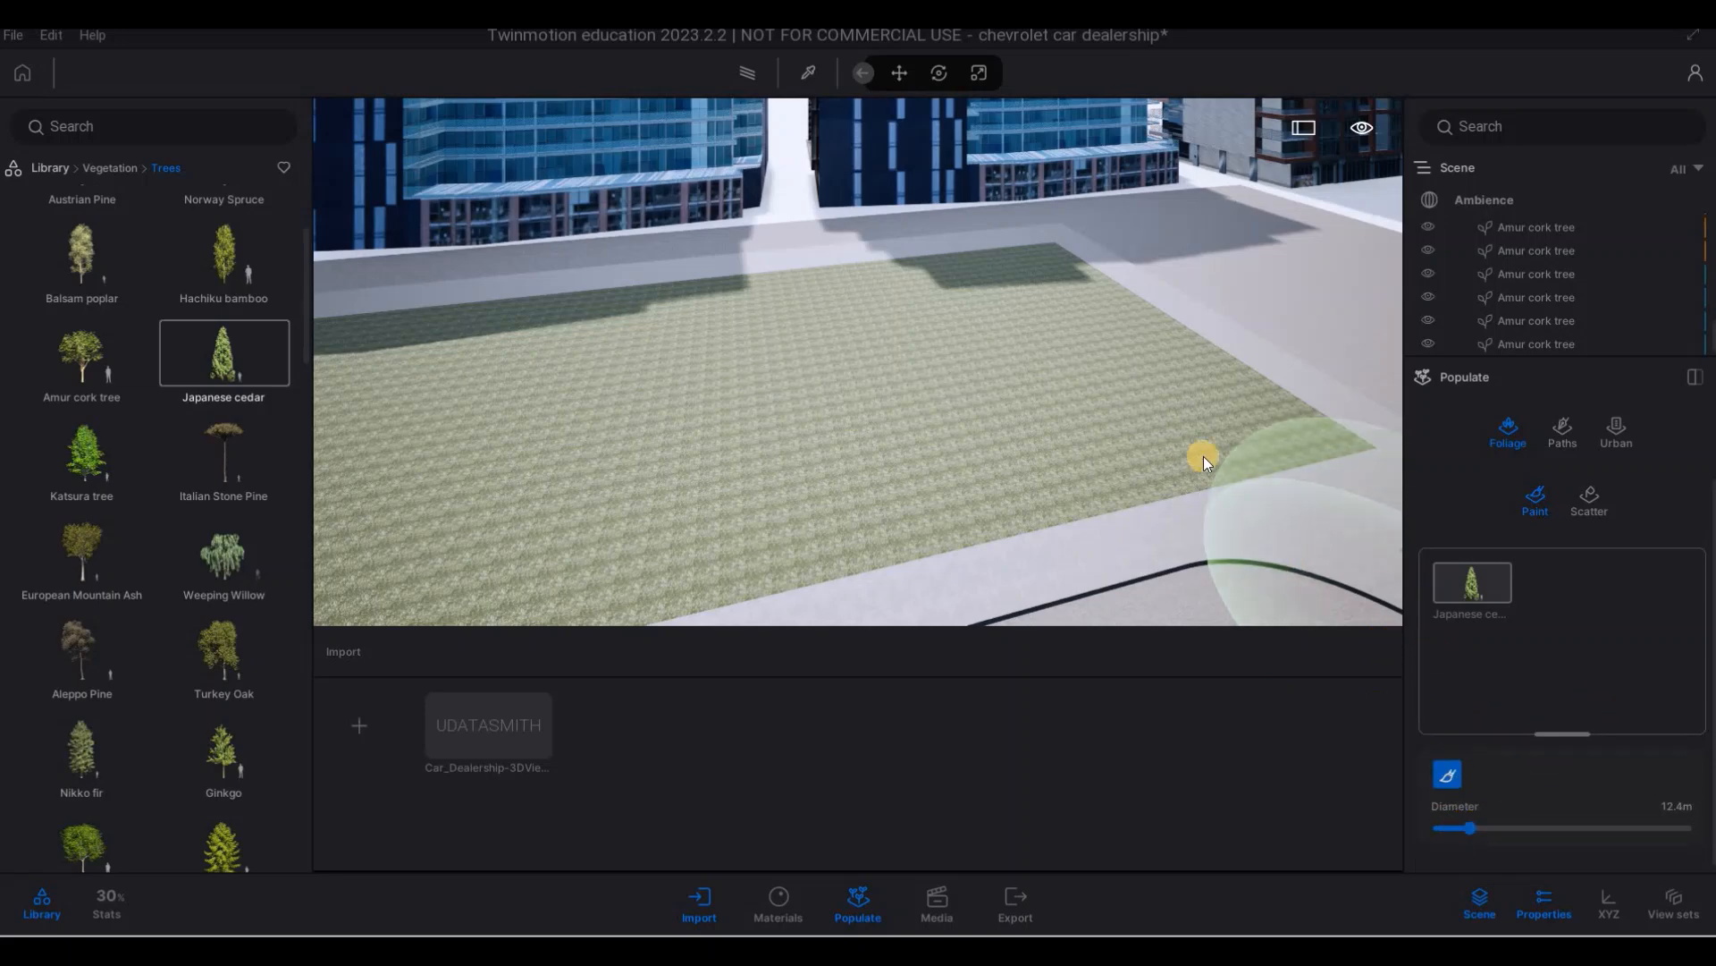
- Paint a few Japanese cedars around the far corner of the large rear lawn
key(s)
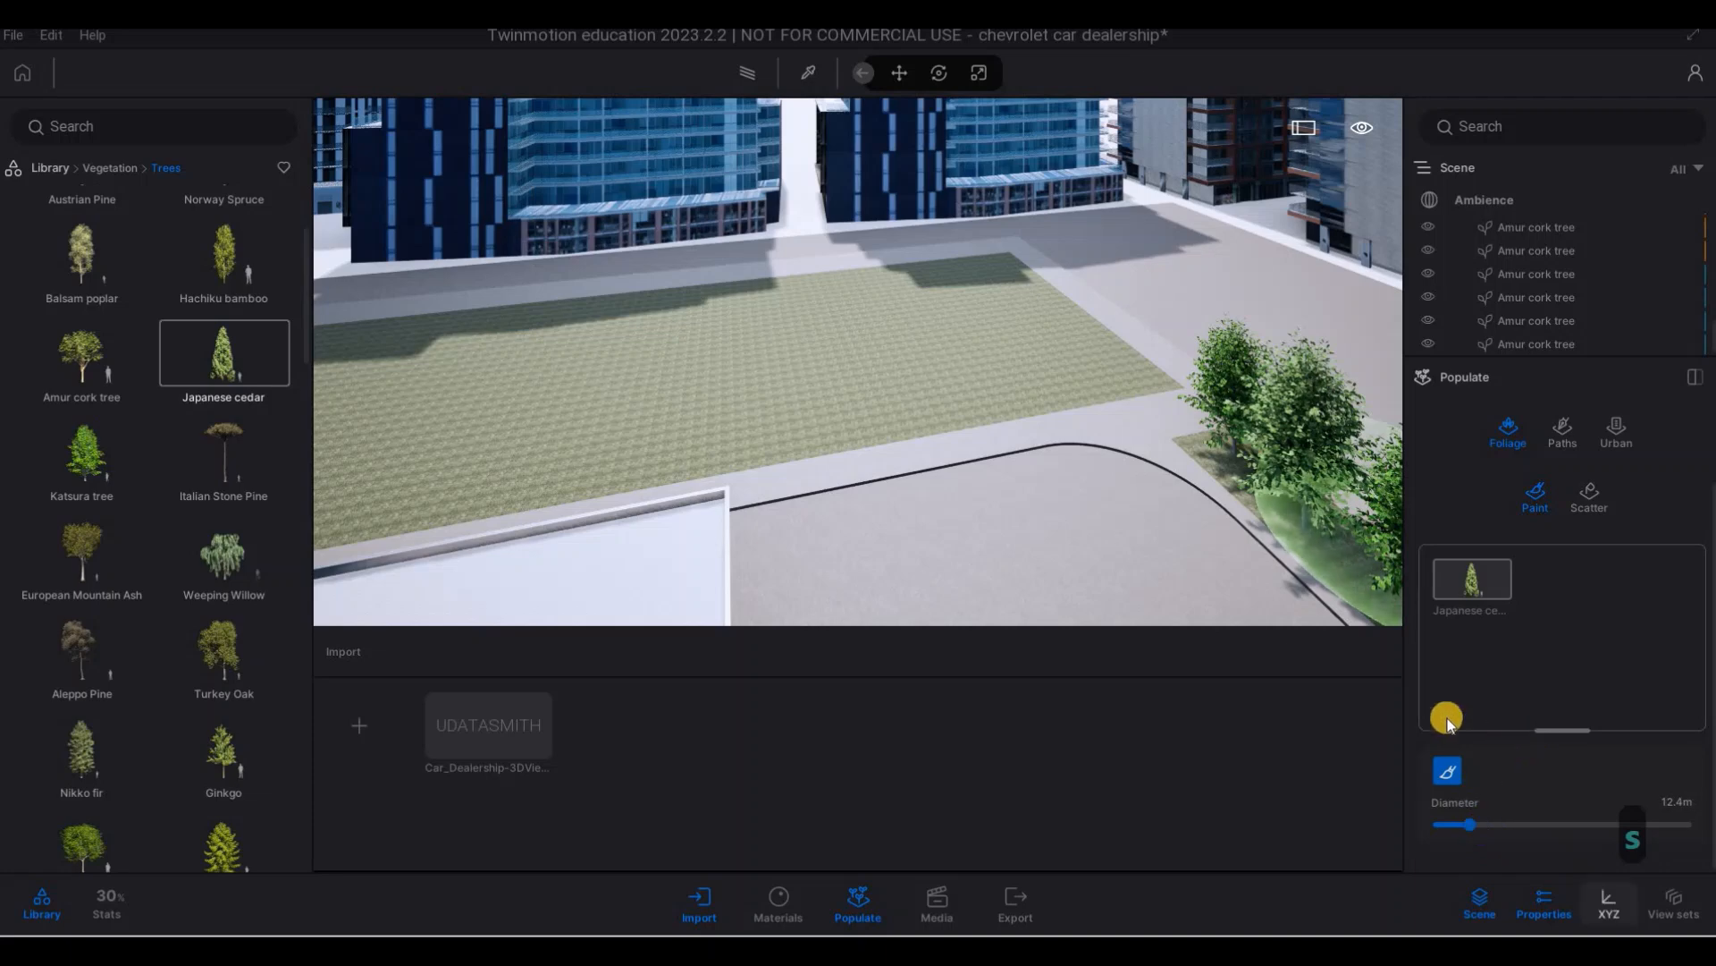
click(1028, 309)
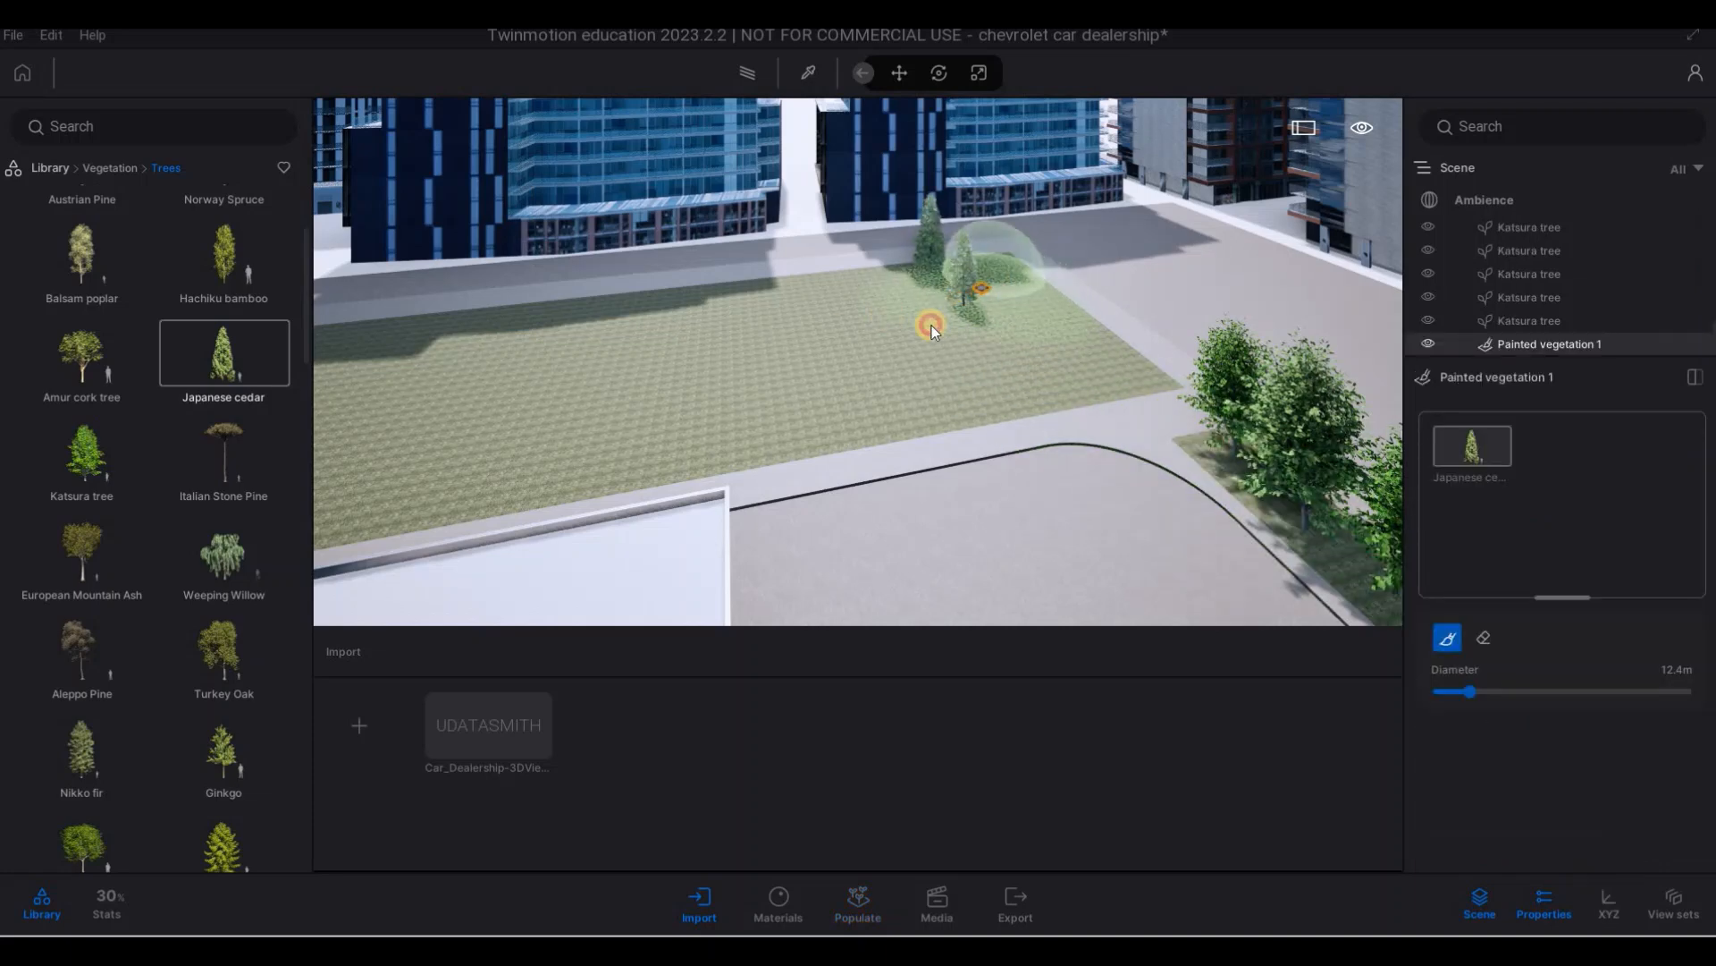
mouse_move(932, 326)
mouse_down()
mouse_move(962, 331)
mouse_move(733, 351)
mouse_move(916, 351)
mouse_up()
key(a)
key(a)
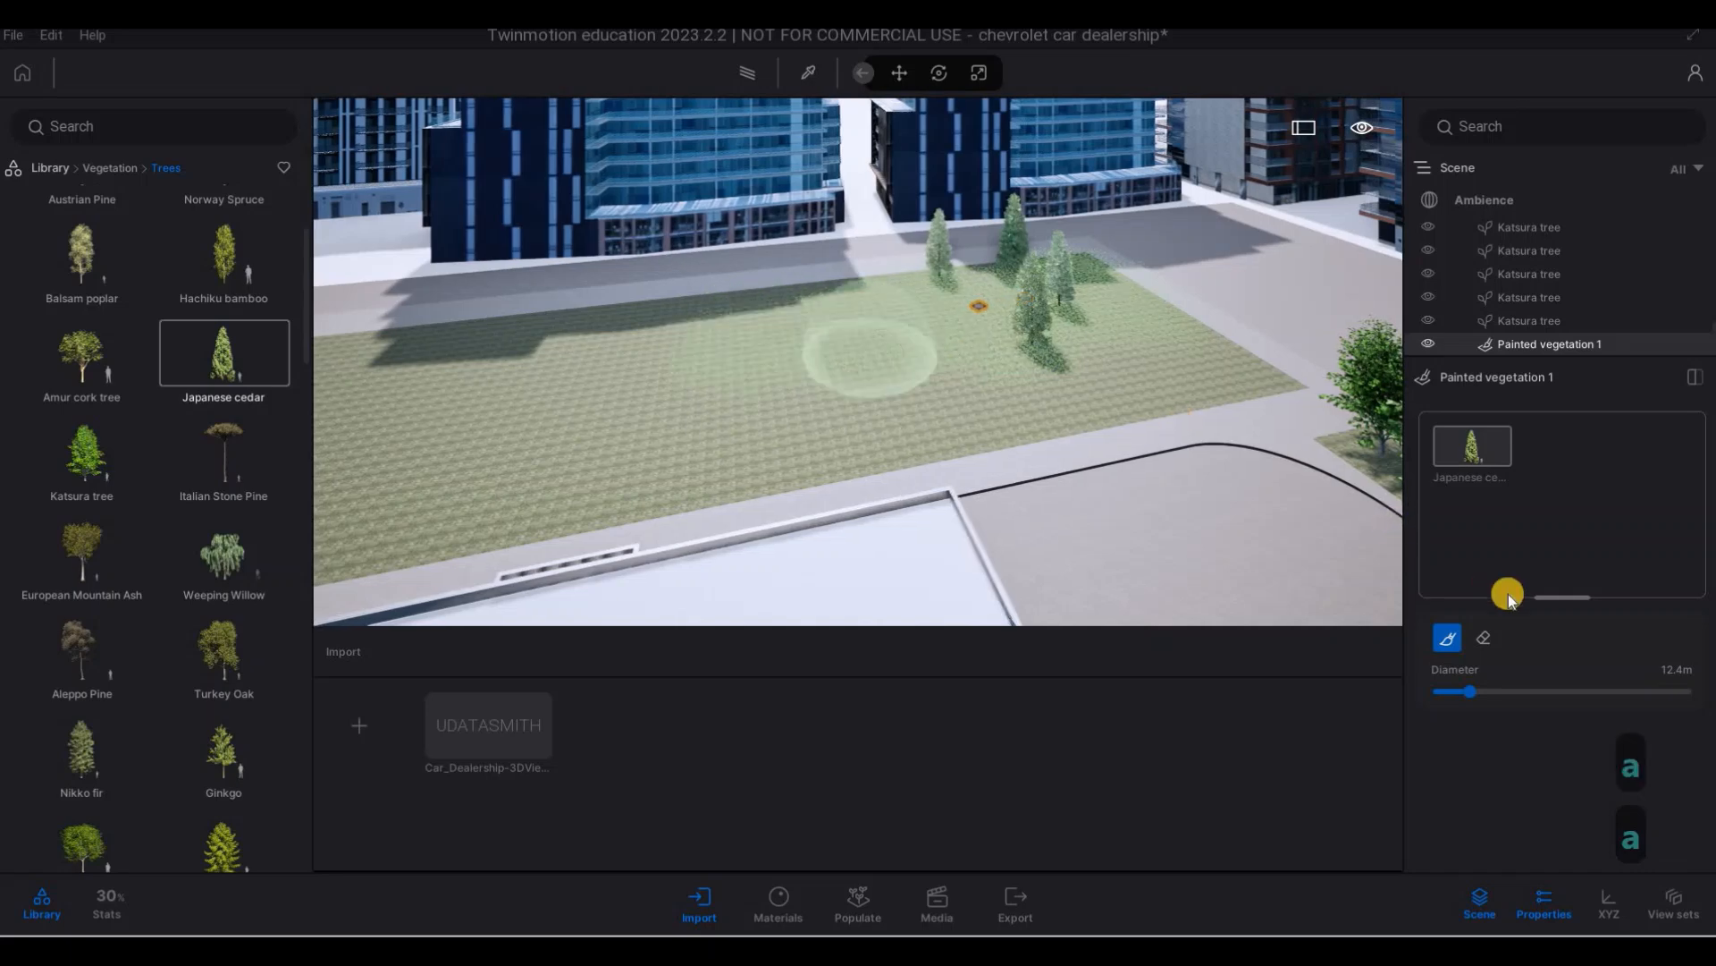
- Enlarge the brush diameter to 19.3 m and paint more Japanese cedars across the rest of the rear lawn
drag(1470, 691, 1490, 692)
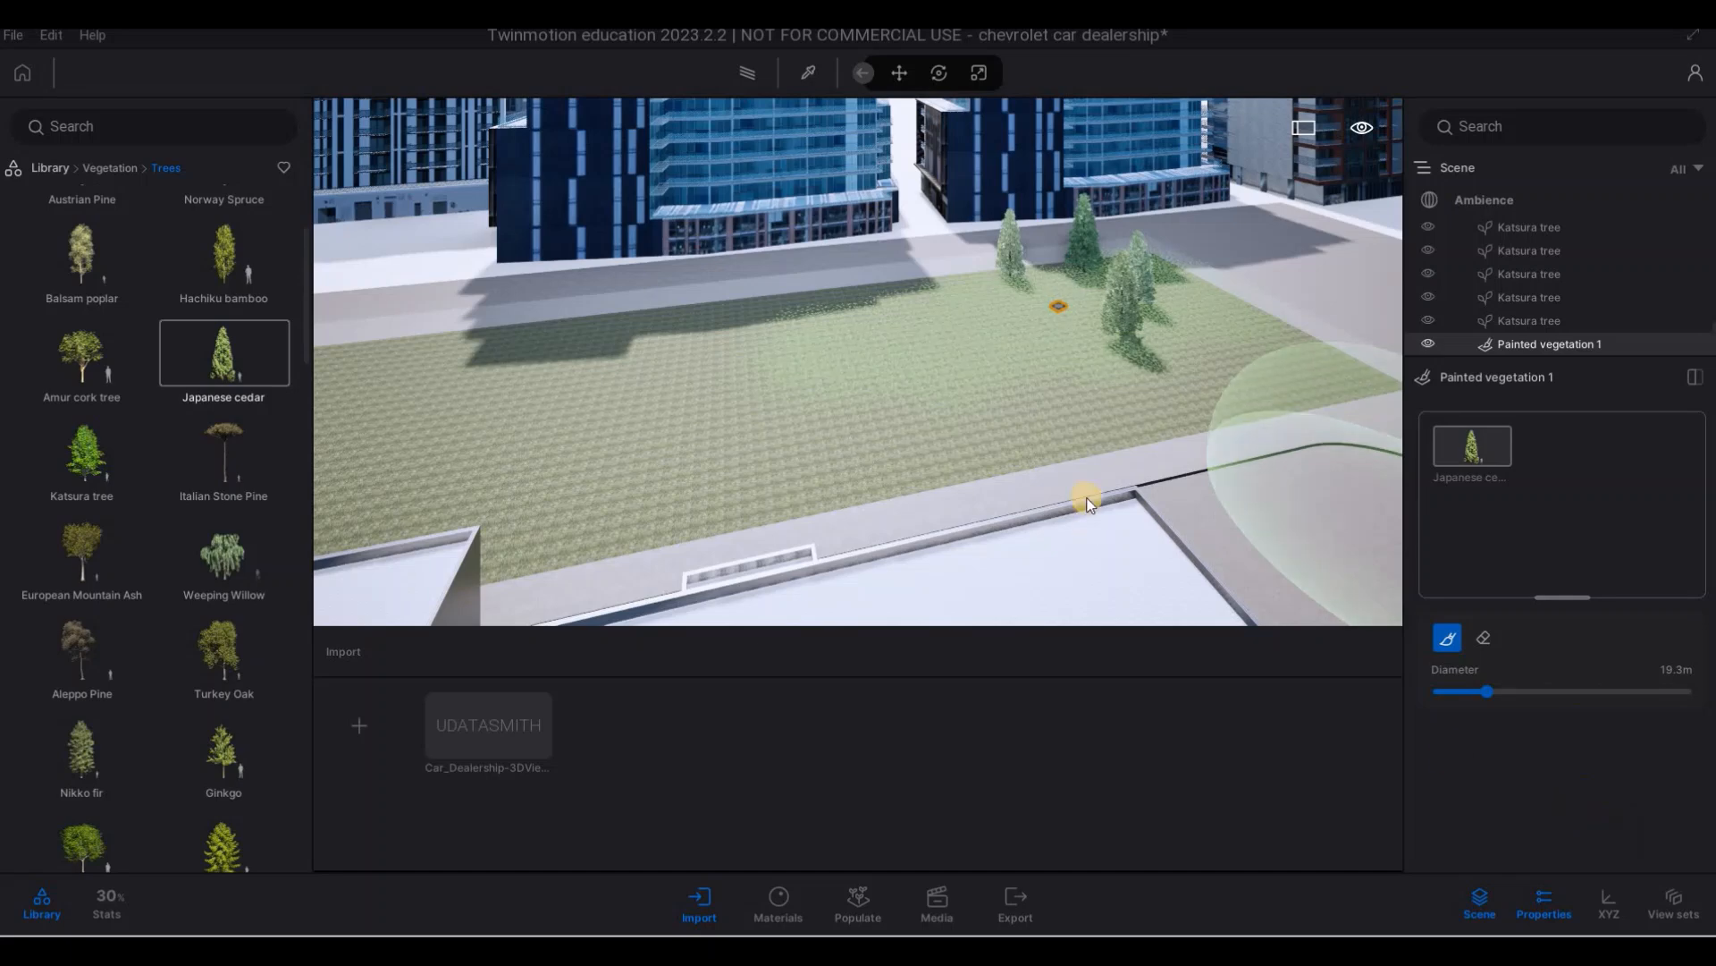
mouse_move(991, 385)
mouse_down()
mouse_move(896, 347)
mouse_move(1027, 316)
mouse_move(951, 345)
mouse_move(969, 383)
mouse_up()
key(a)
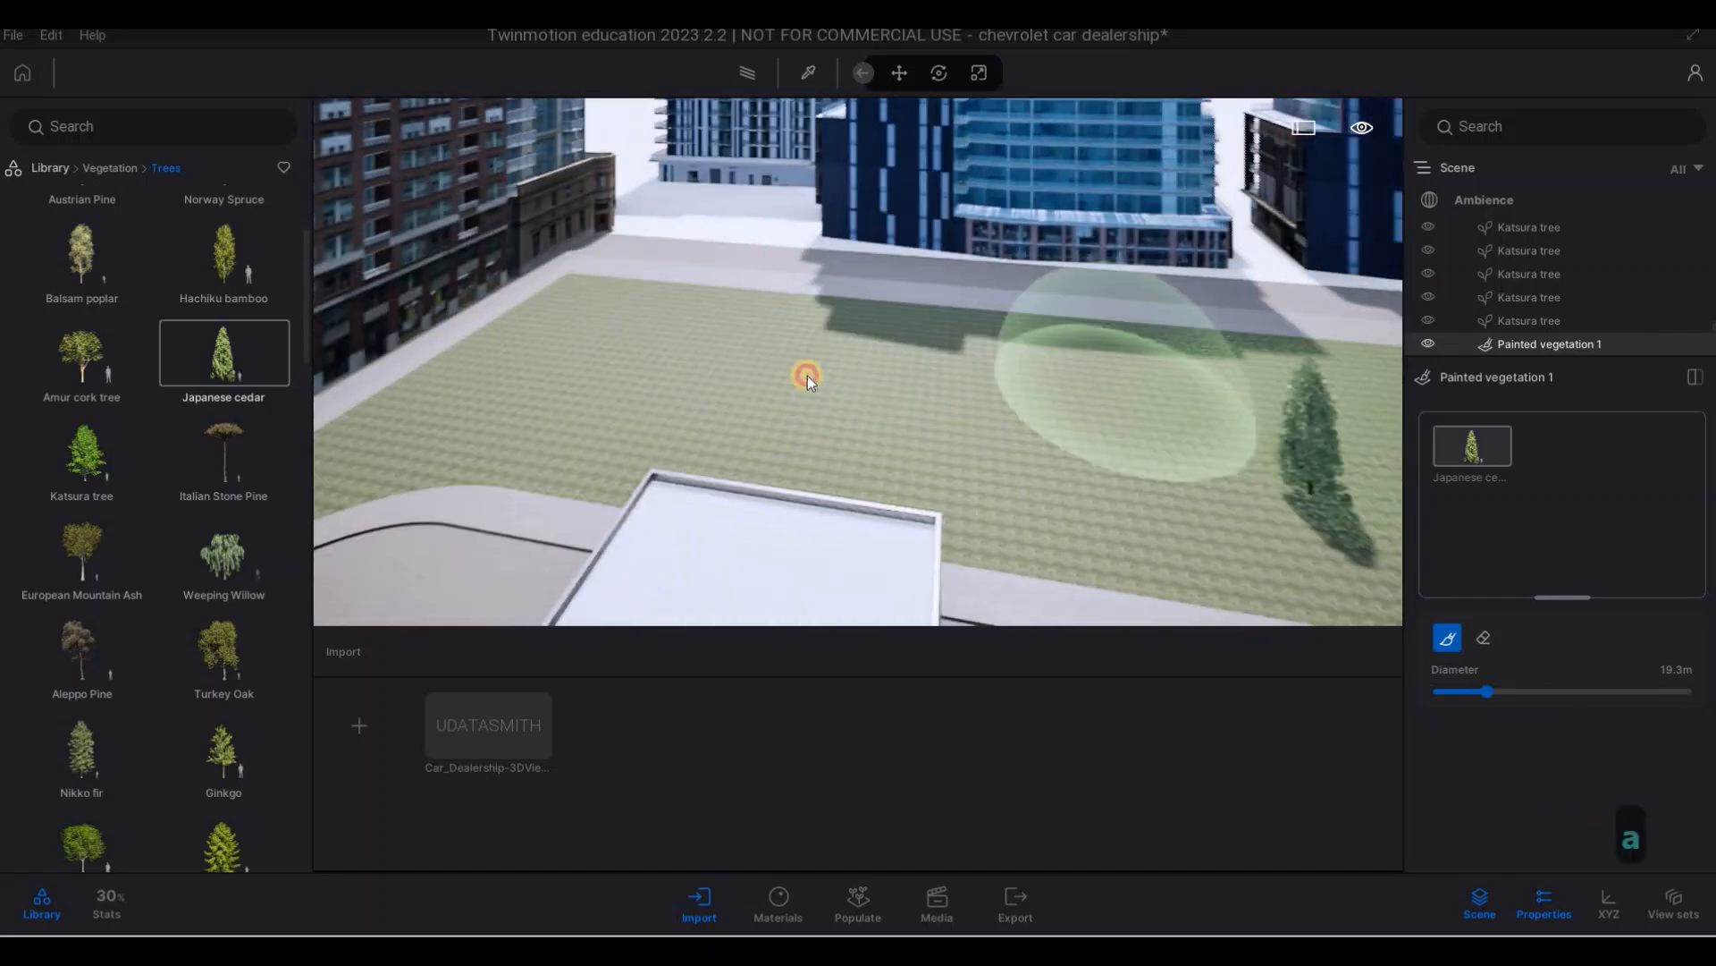
mouse_move(803, 385)
mouse_down()
mouse_move(615, 347)
mouse_move(930, 402)
mouse_move(1103, 410)
mouse_move(615, 342)
mouse_move(1184, 454)
mouse_up()
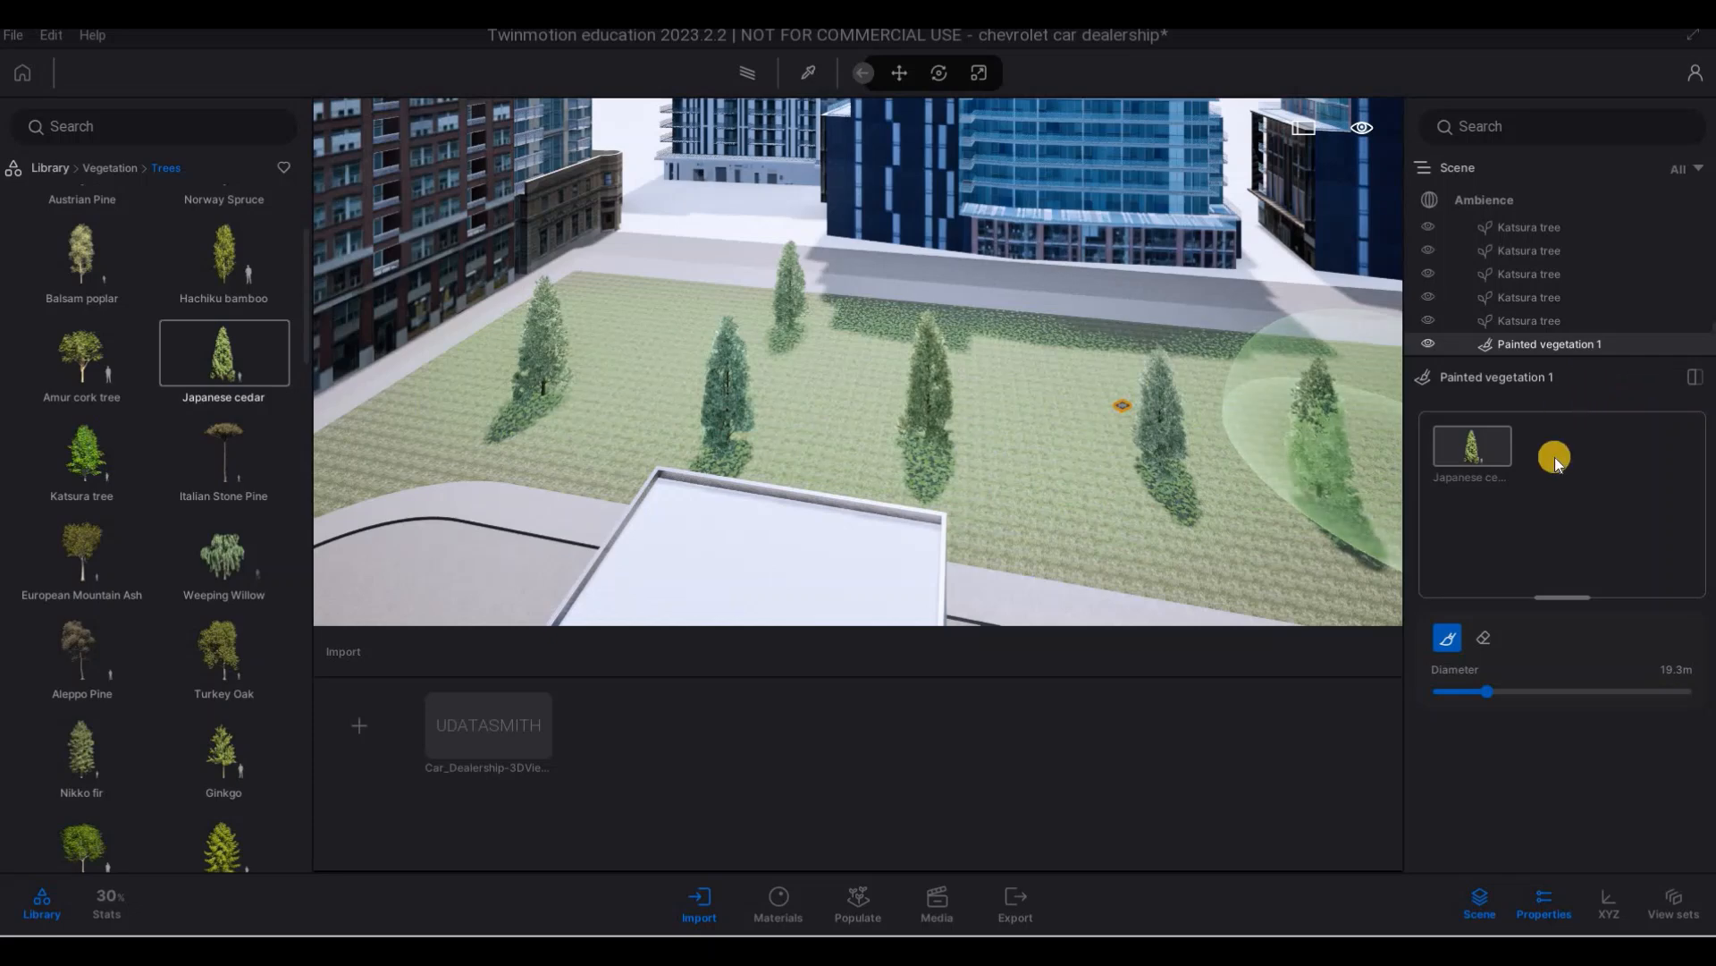
key(Escape)
key(Escape)
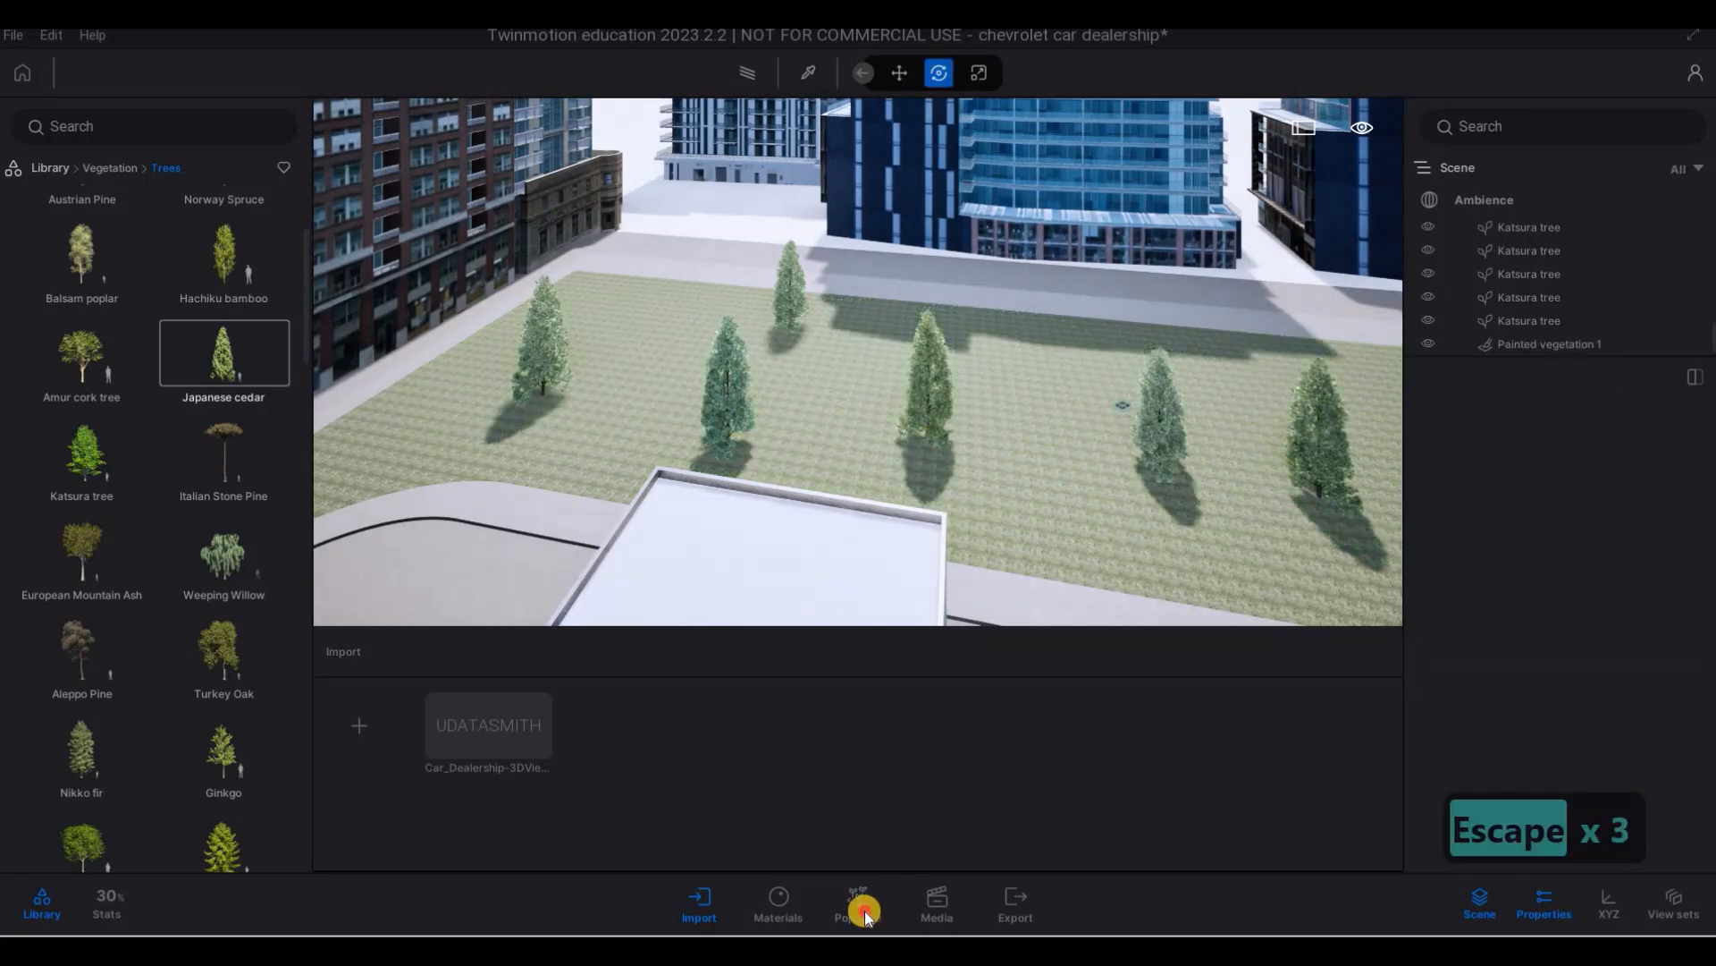
- Add a second Japanese cedar to the foliage scatter list and select both cedars with their details expanded
click(1448, 775)
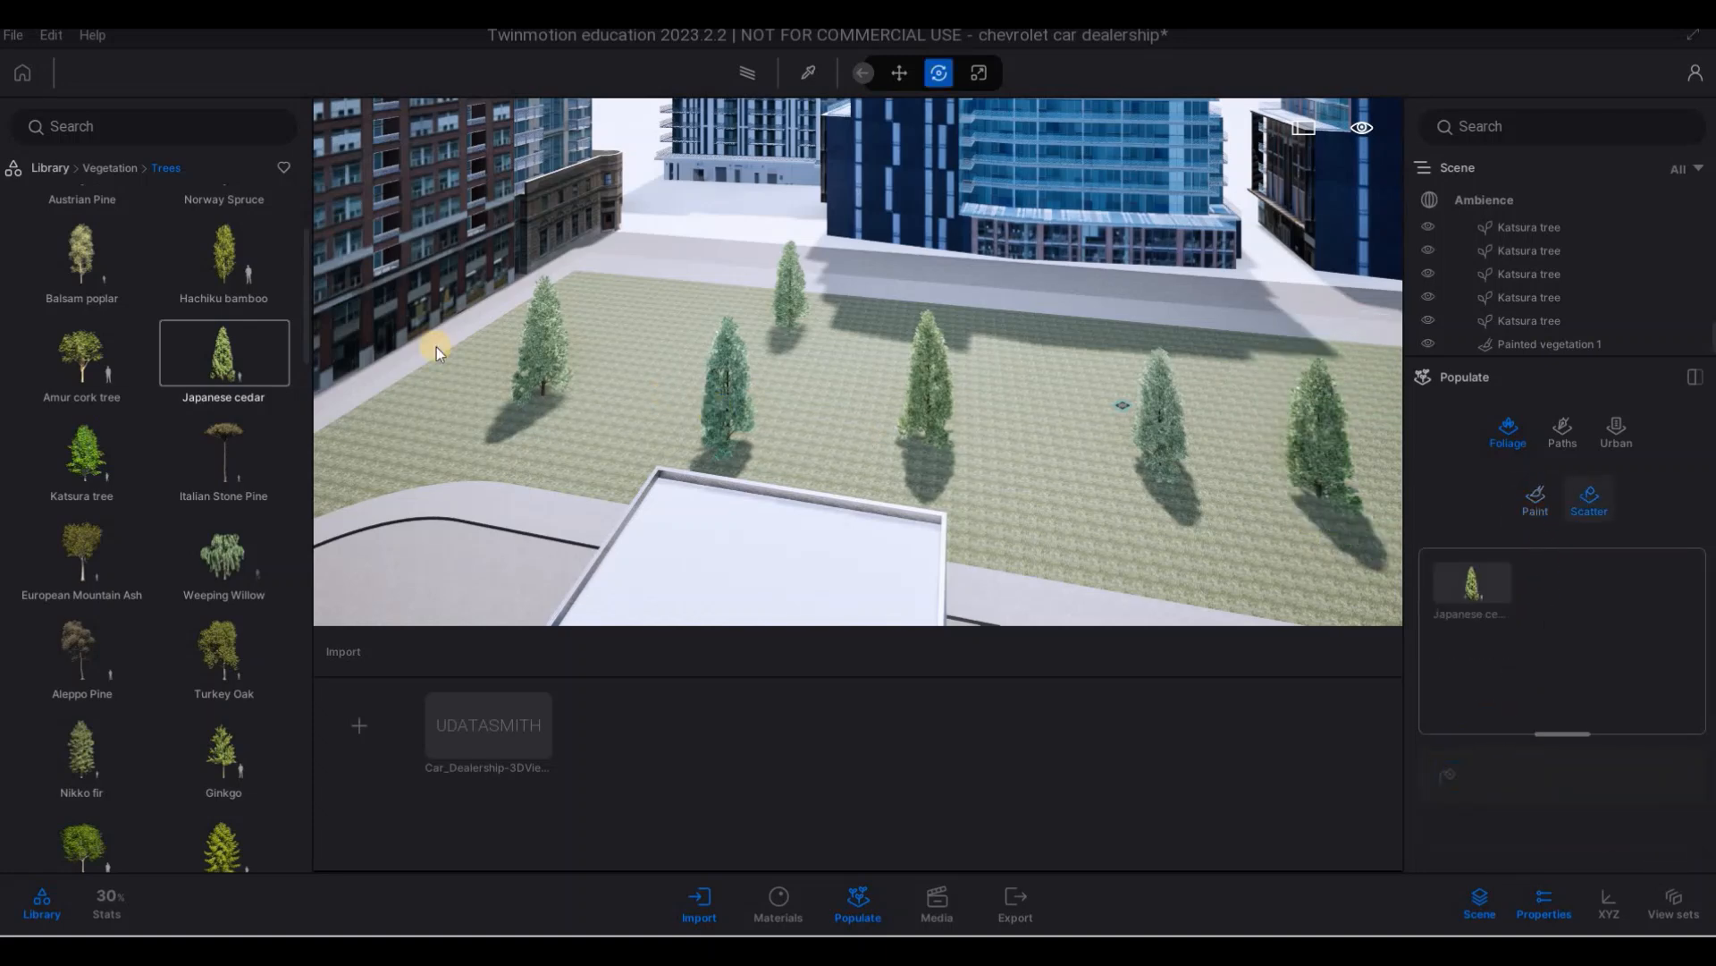
drag(237, 355, 1493, 648)
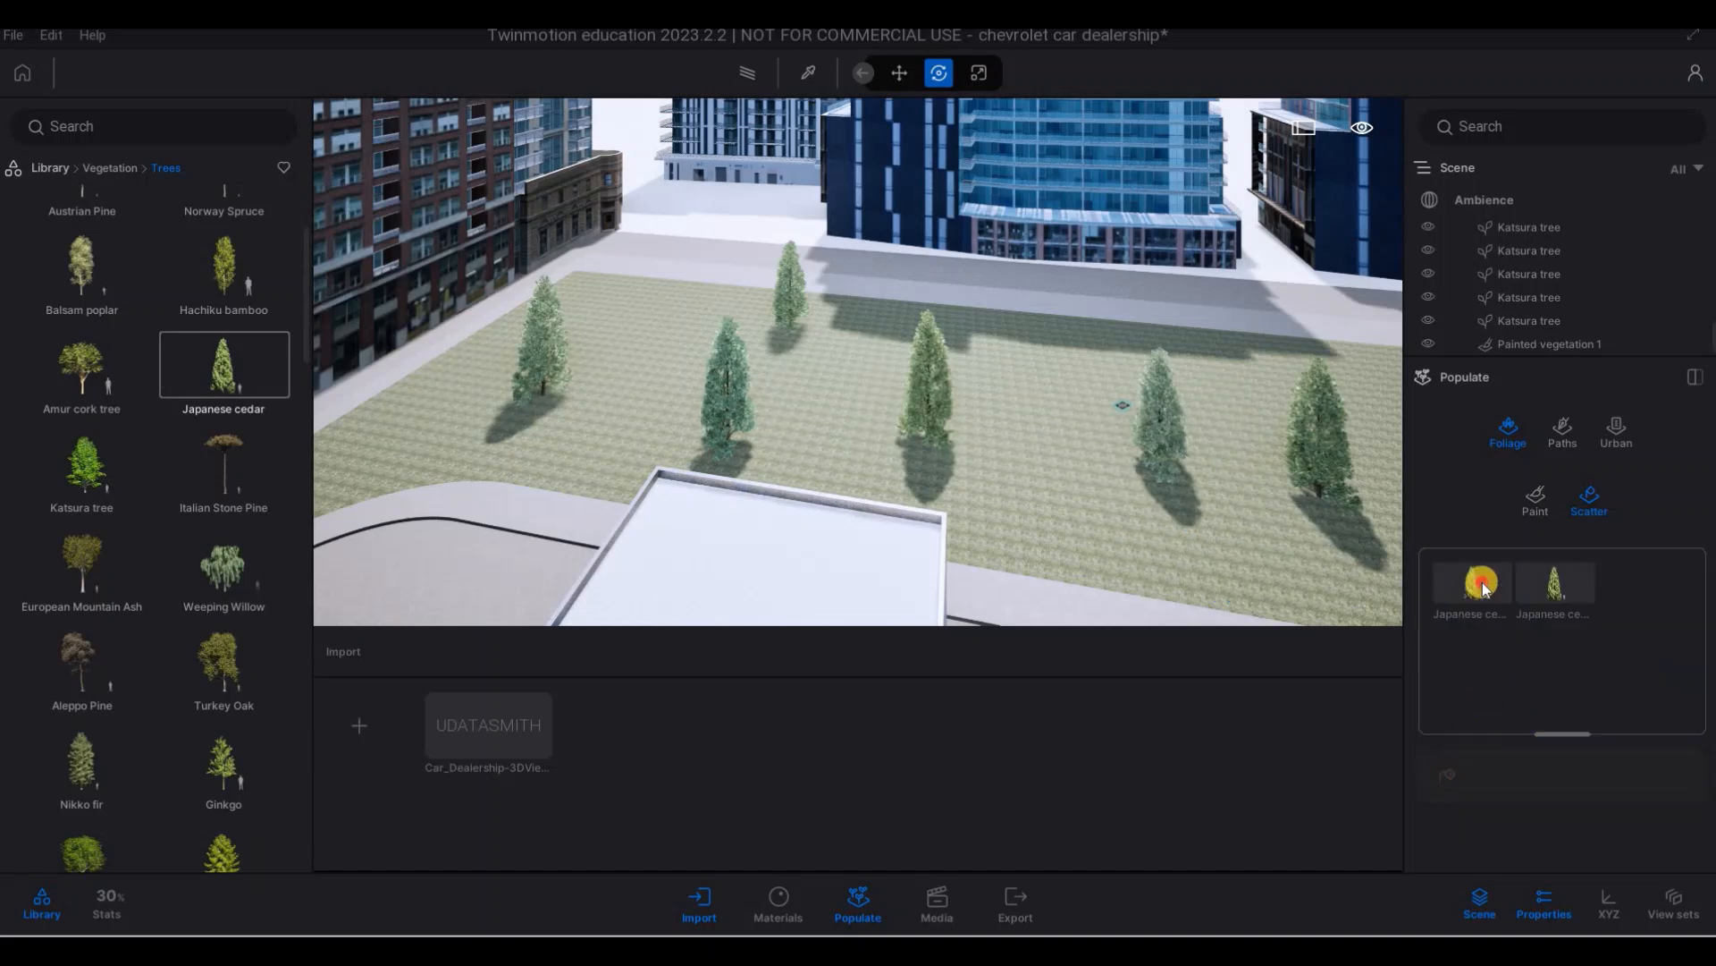
scroll(1506, 728, down, 4)
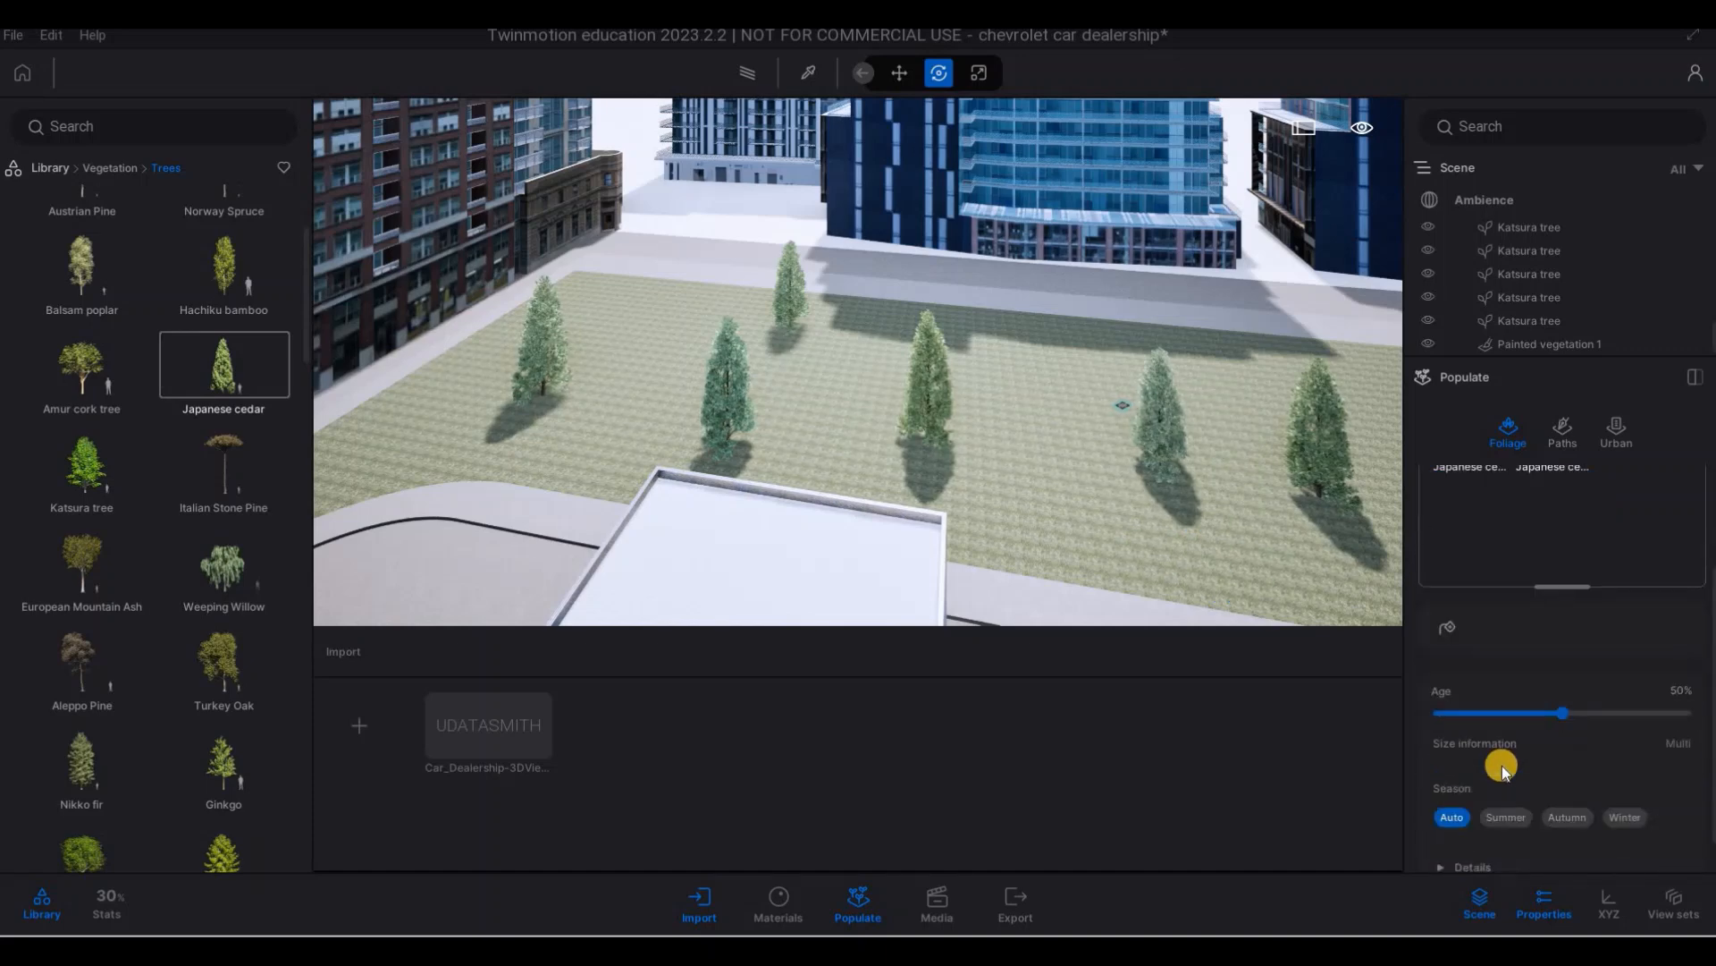
click(1442, 833)
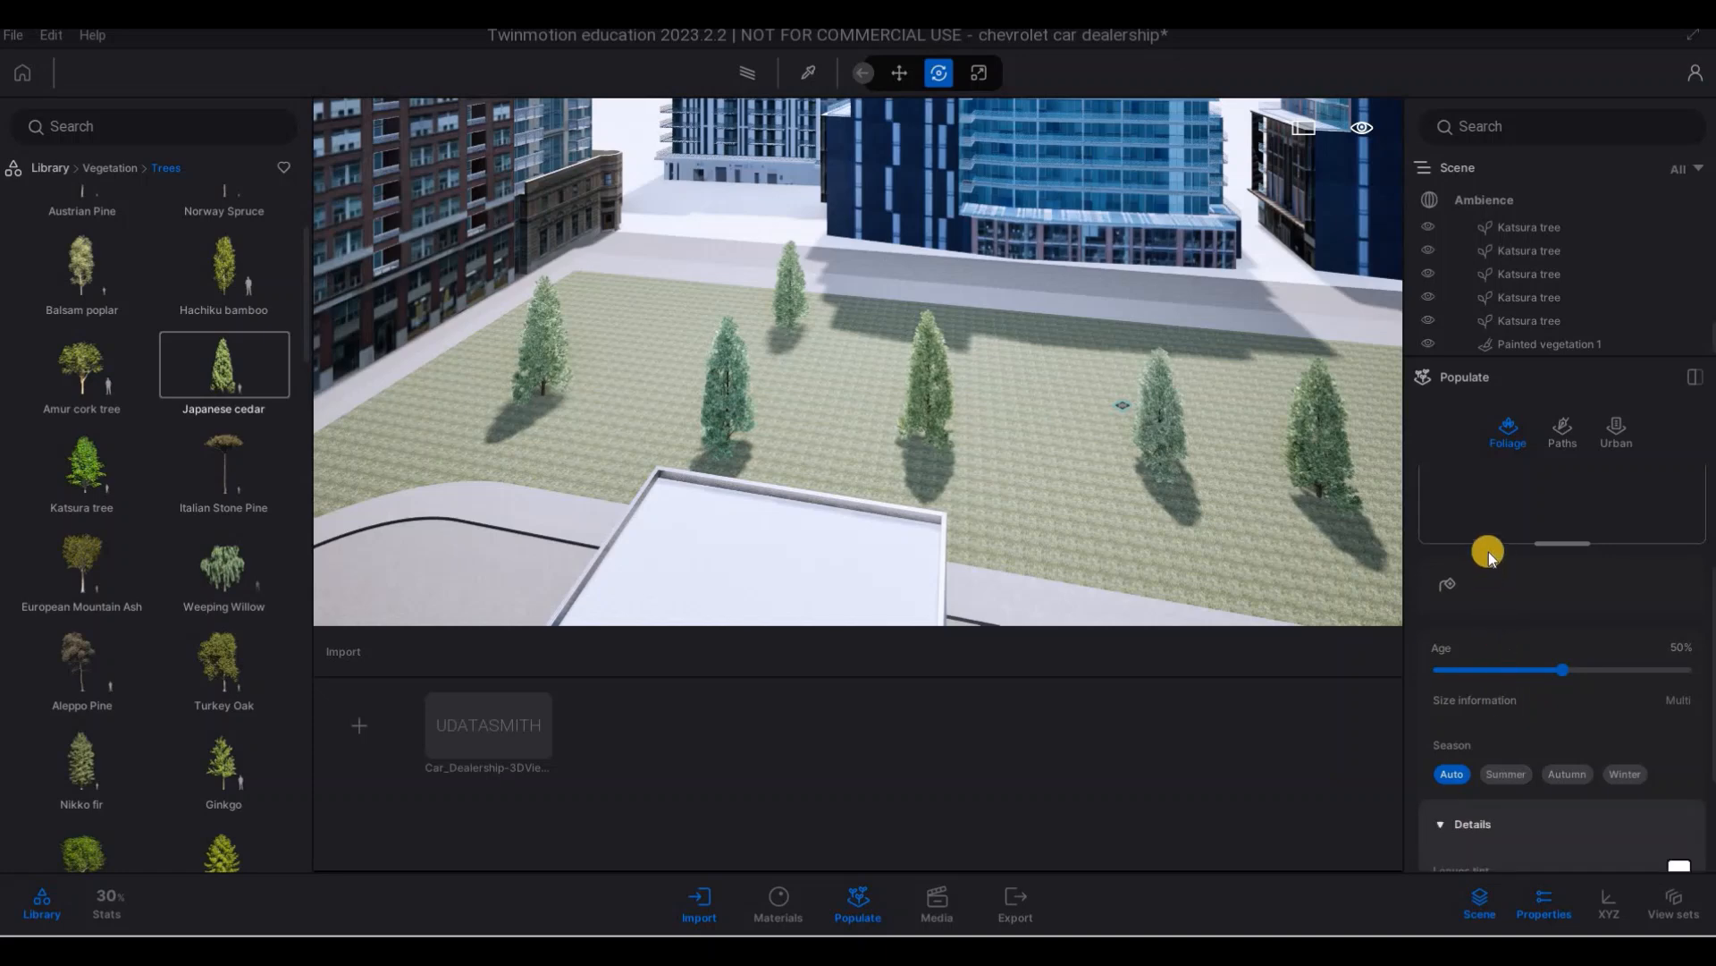
scroll(1484, 582, up, 1)
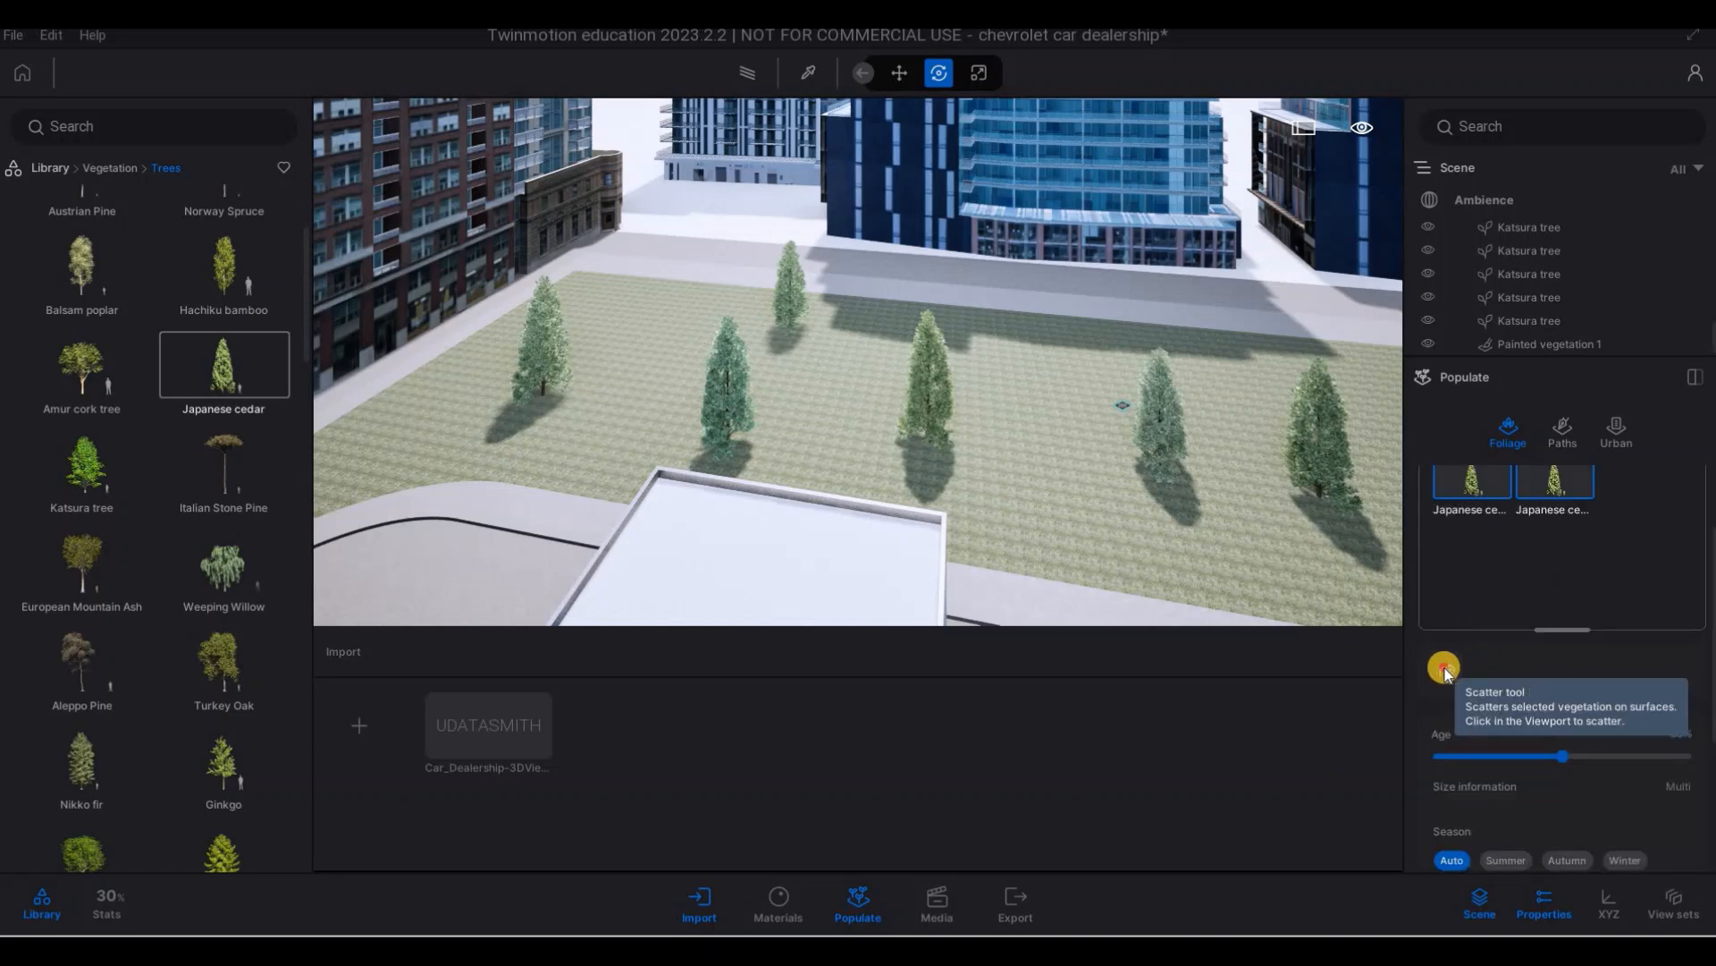
- Scatter both Japanese cedar entries over the rear lawn surface in several passes
click(1447, 670)
click(1080, 490)
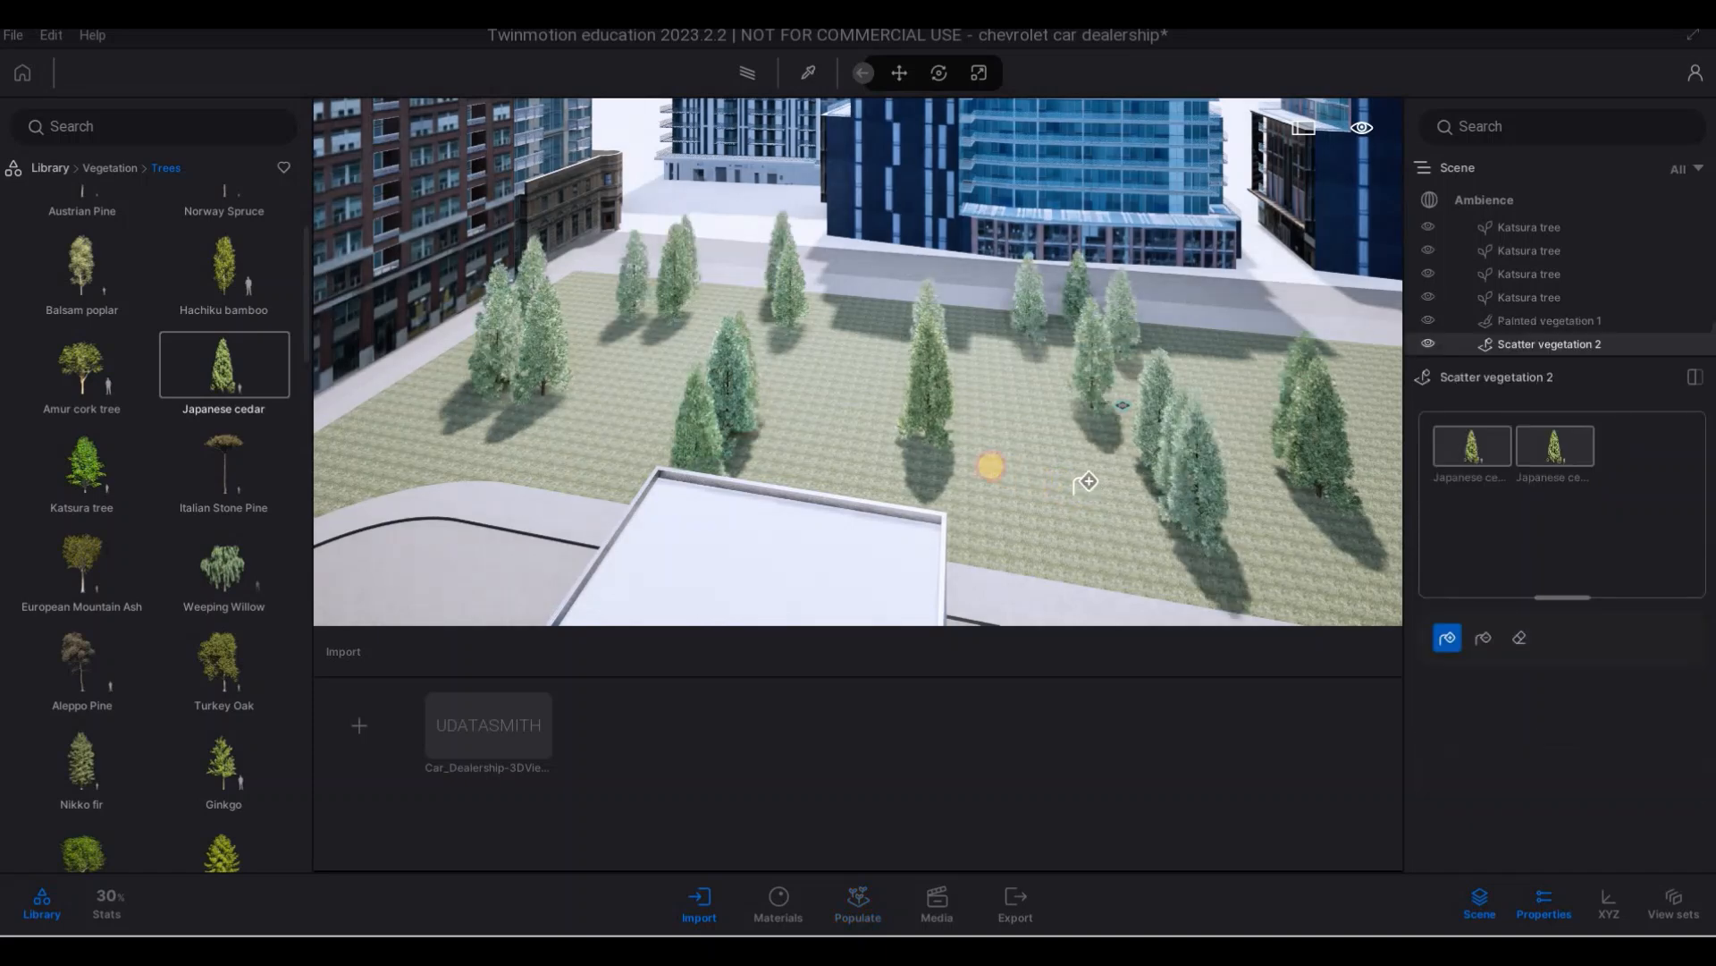
click(1082, 466)
click(1230, 456)
click(1226, 454)
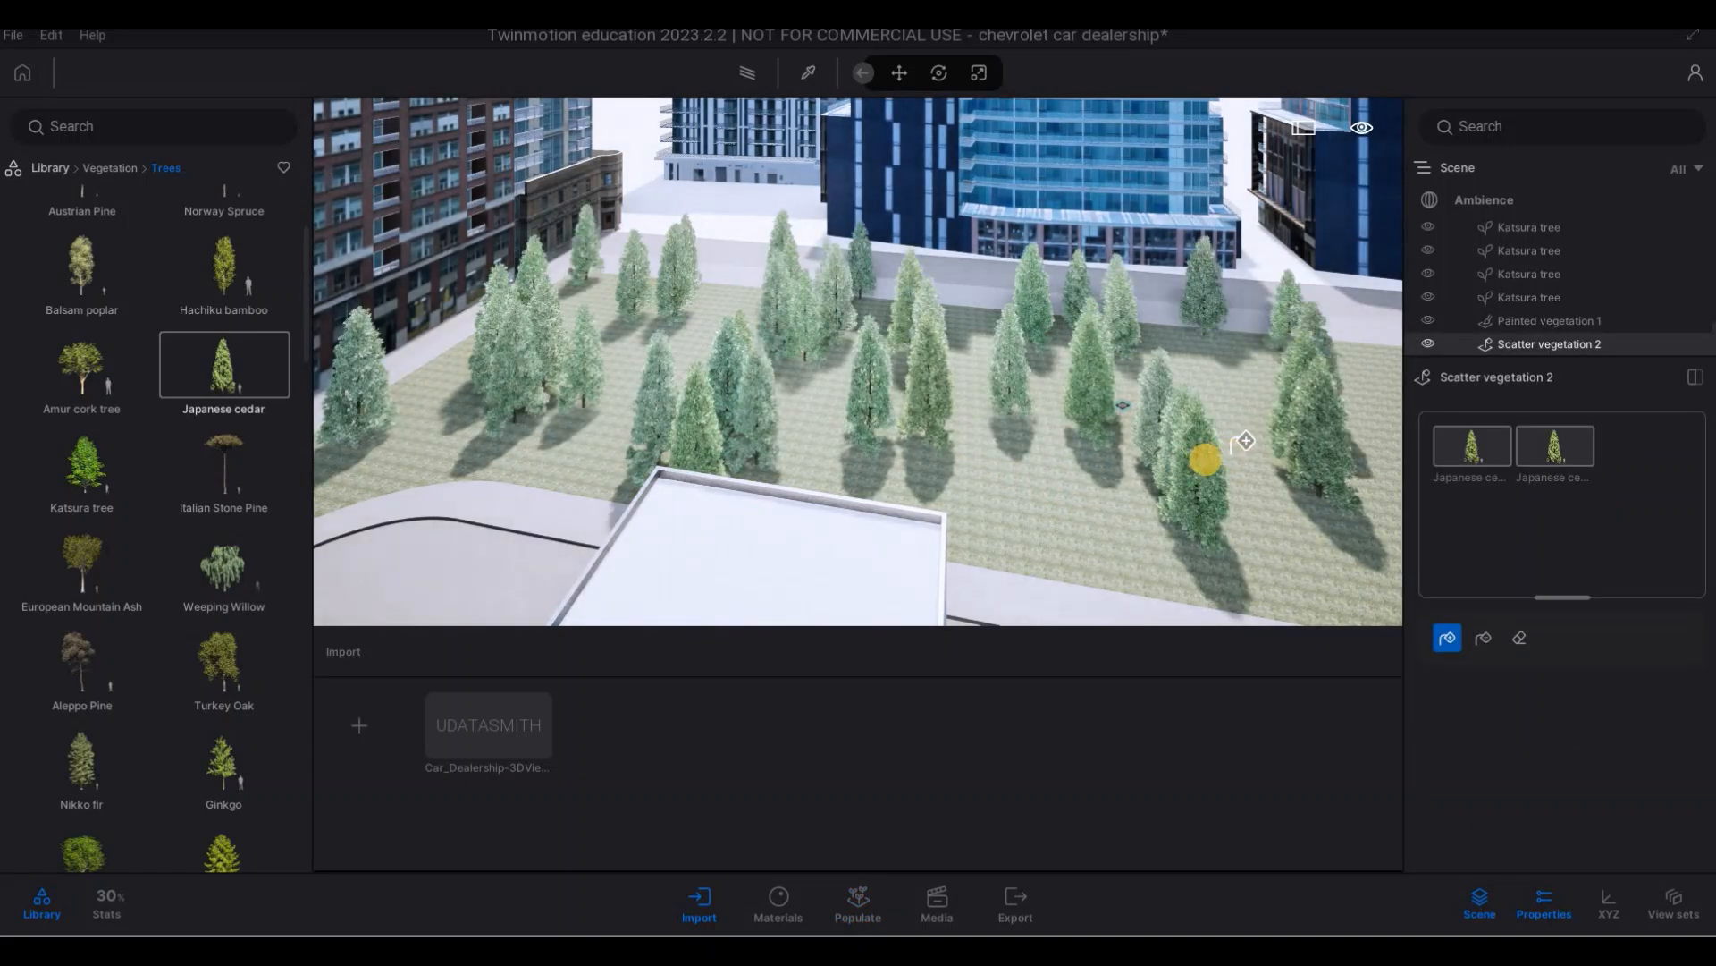
- Scatter additional Japanese cedars until the whole rear lawn is densely planted
key(d)
key(s)
click(1219, 480)
key(d)
click(1111, 506)
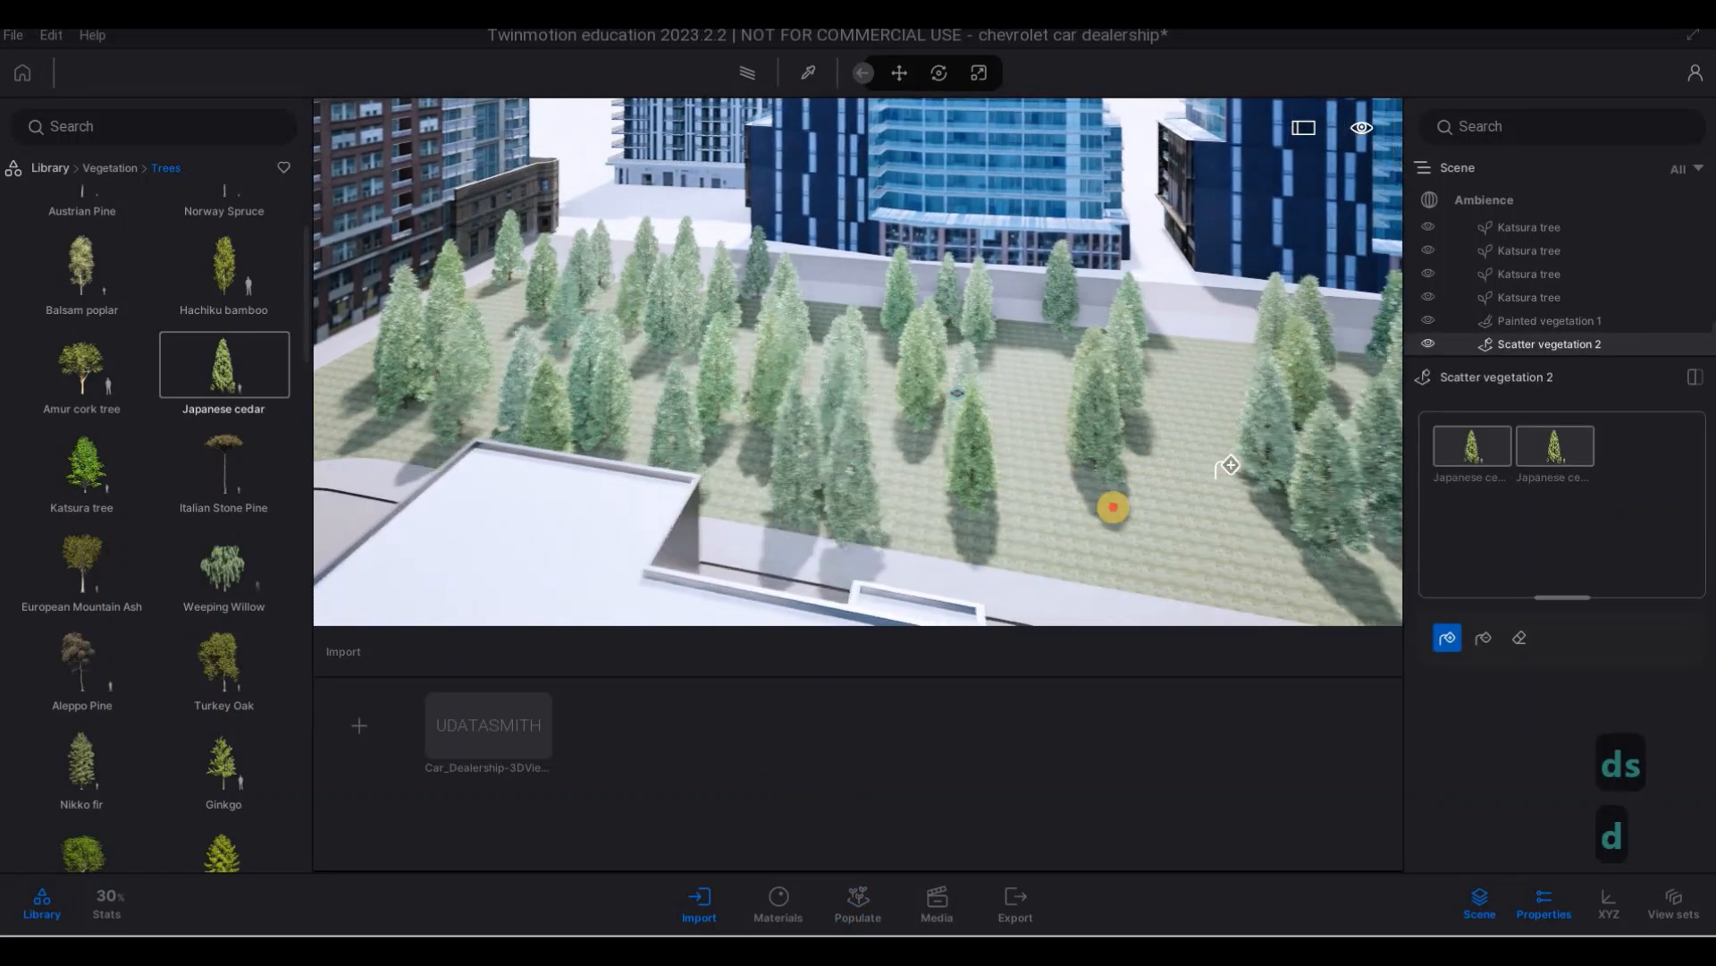
click(1257, 522)
click(1196, 493)
click(923, 420)
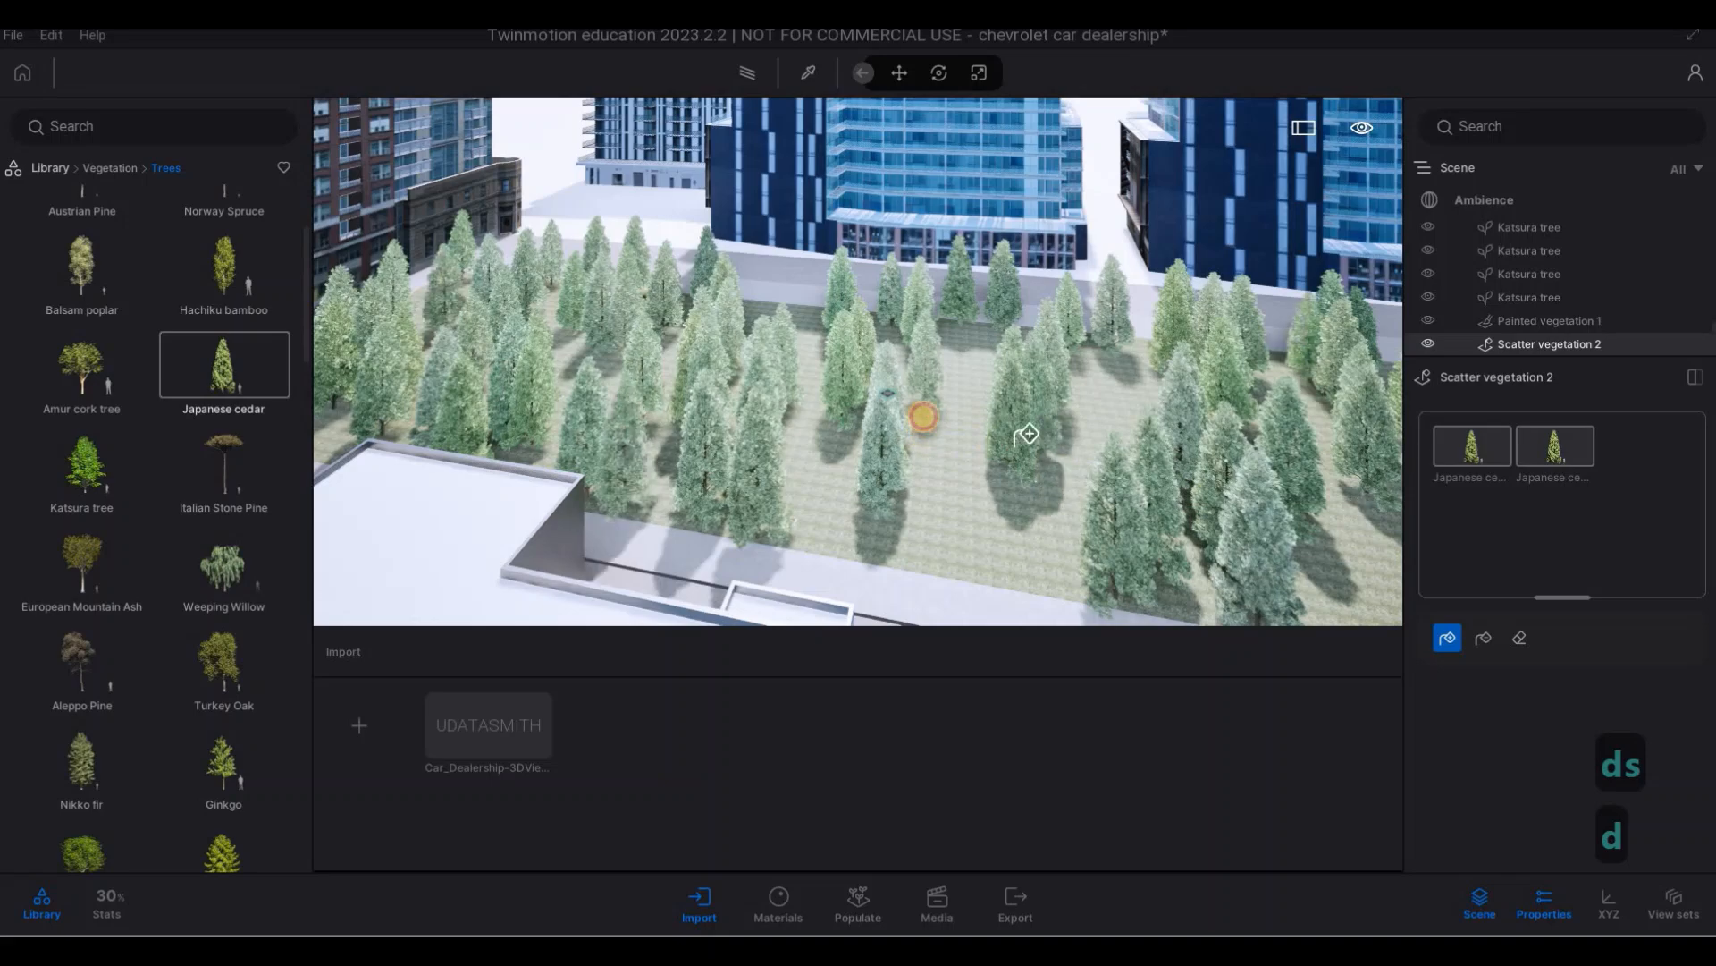
- Examine the scattered cedars along the side grass strip beside the brick buildings and leave the scatter tool
key(s)
key(a)
key(s+a)
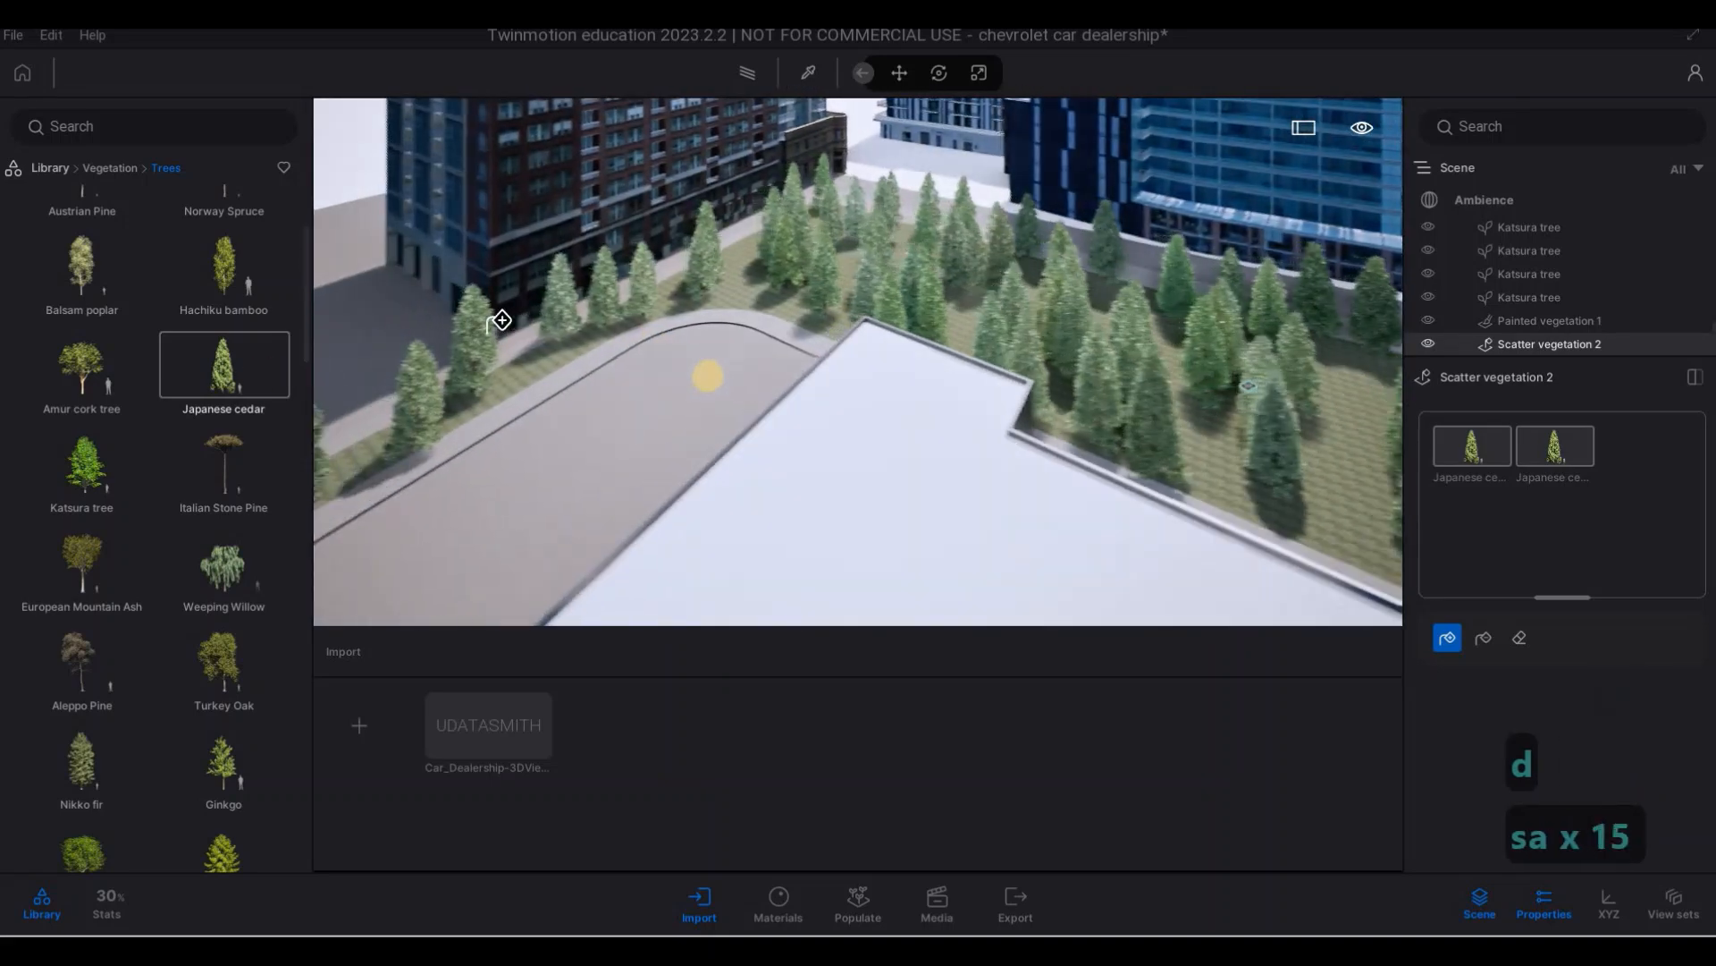
key(s)
key(e)
key(e)
key(e)
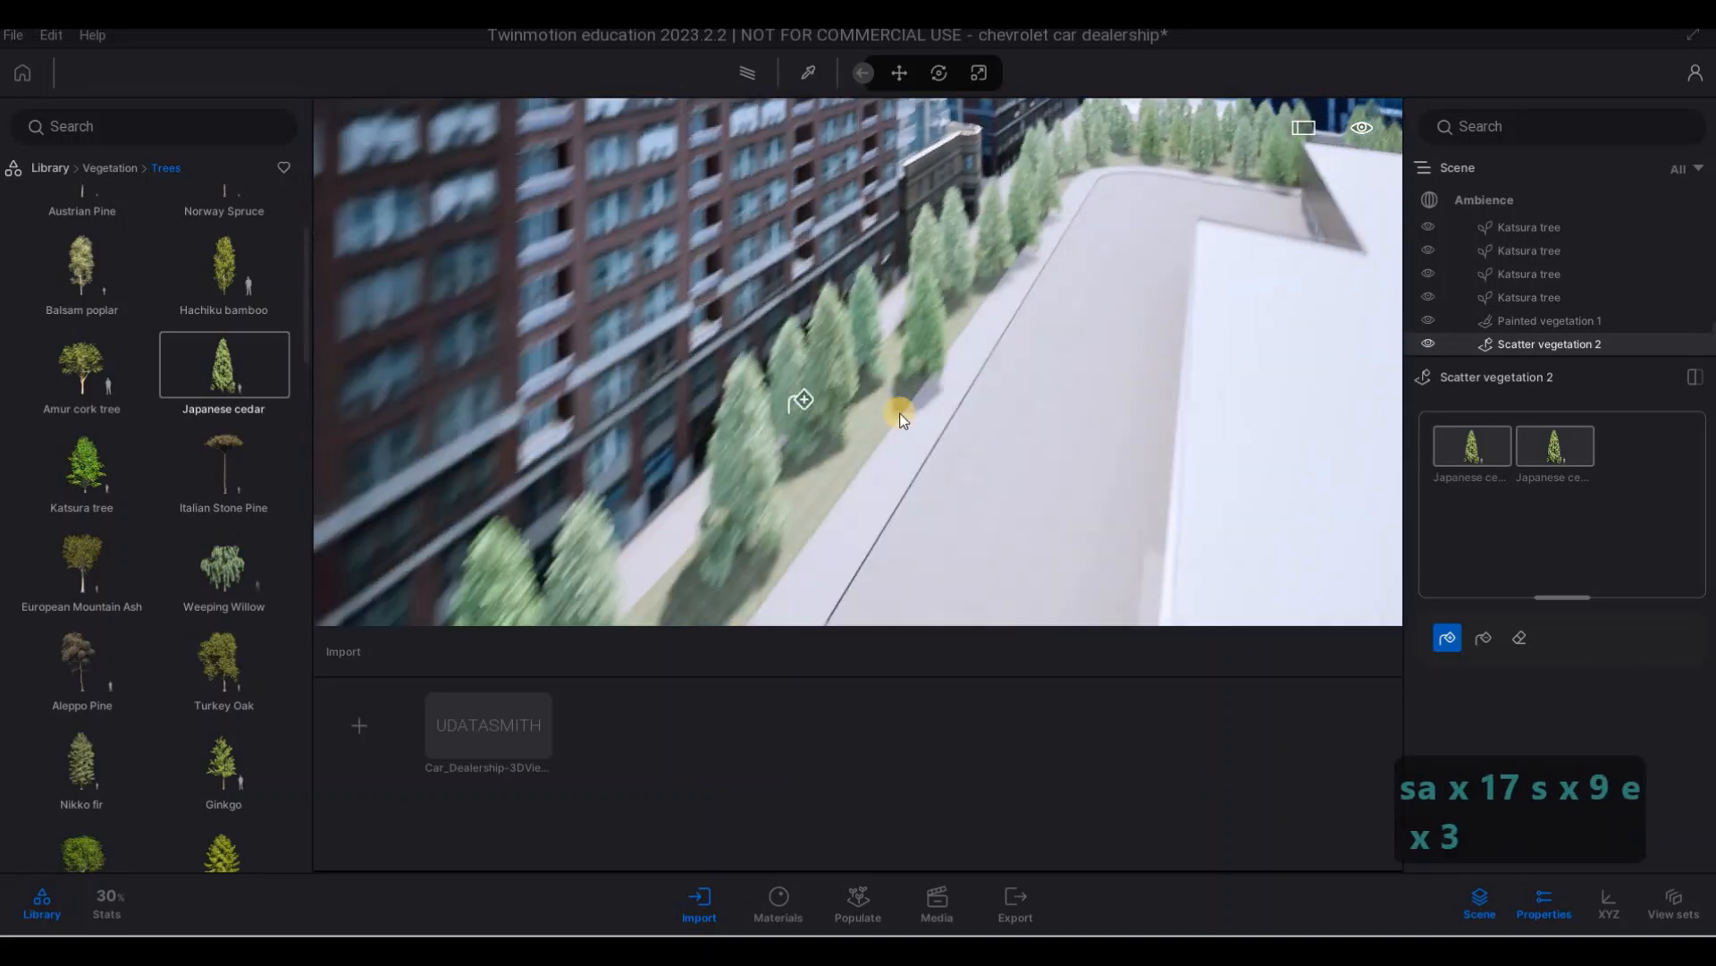
key(Escape)
key(Escape)
key(a)
key(e)
key(a)
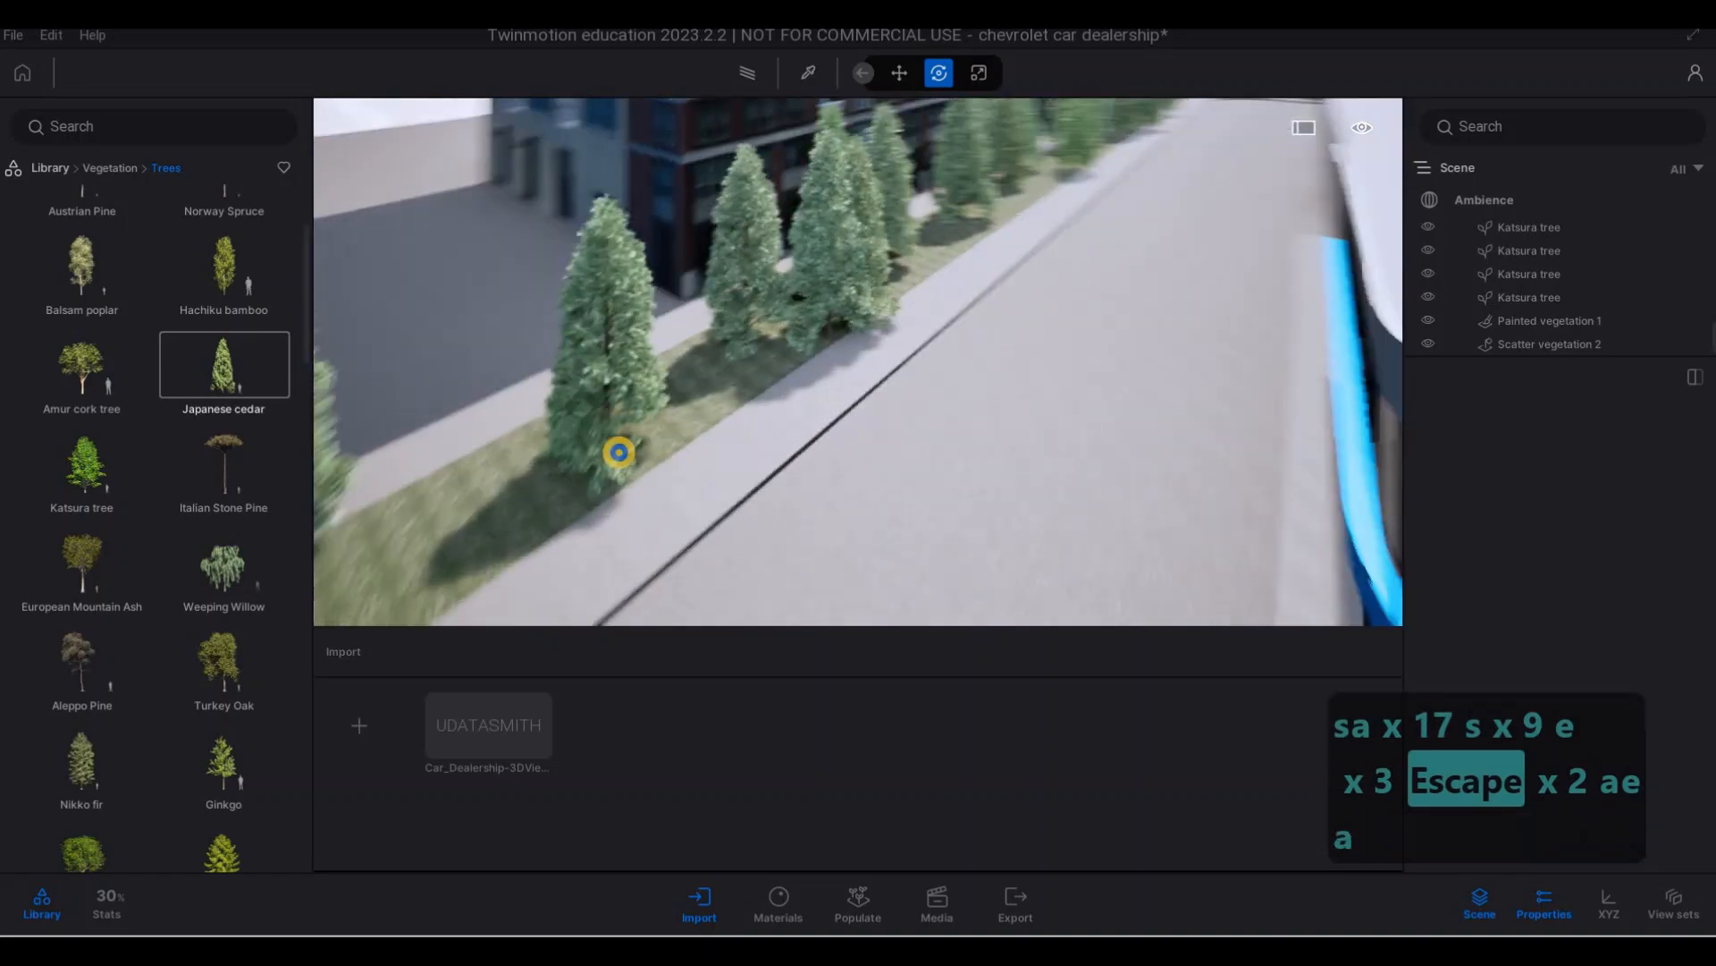
- Inspect the dealership's front facade and the planted parking median from street level
key(s)
key(s)
key(a)
key(d)
key(w)
key(e)
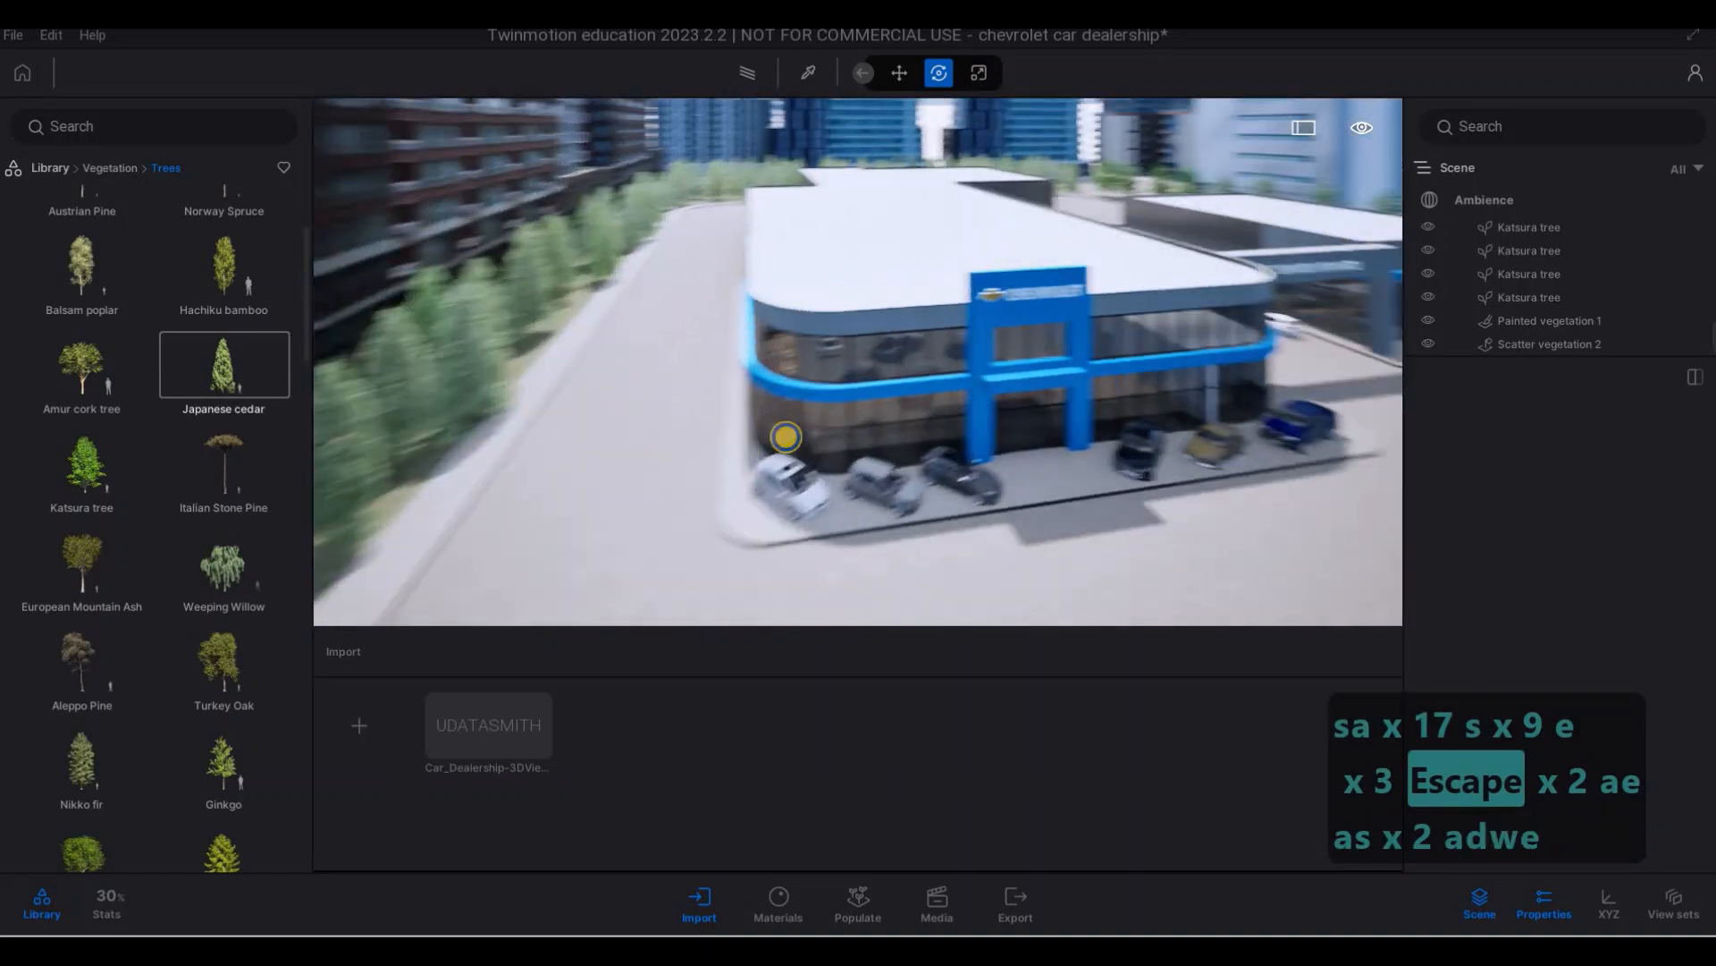
drag(682, 510, 652, 473)
key(d)
key(s)
key(e)
key(e)
key(a)
key(e)
key(d)
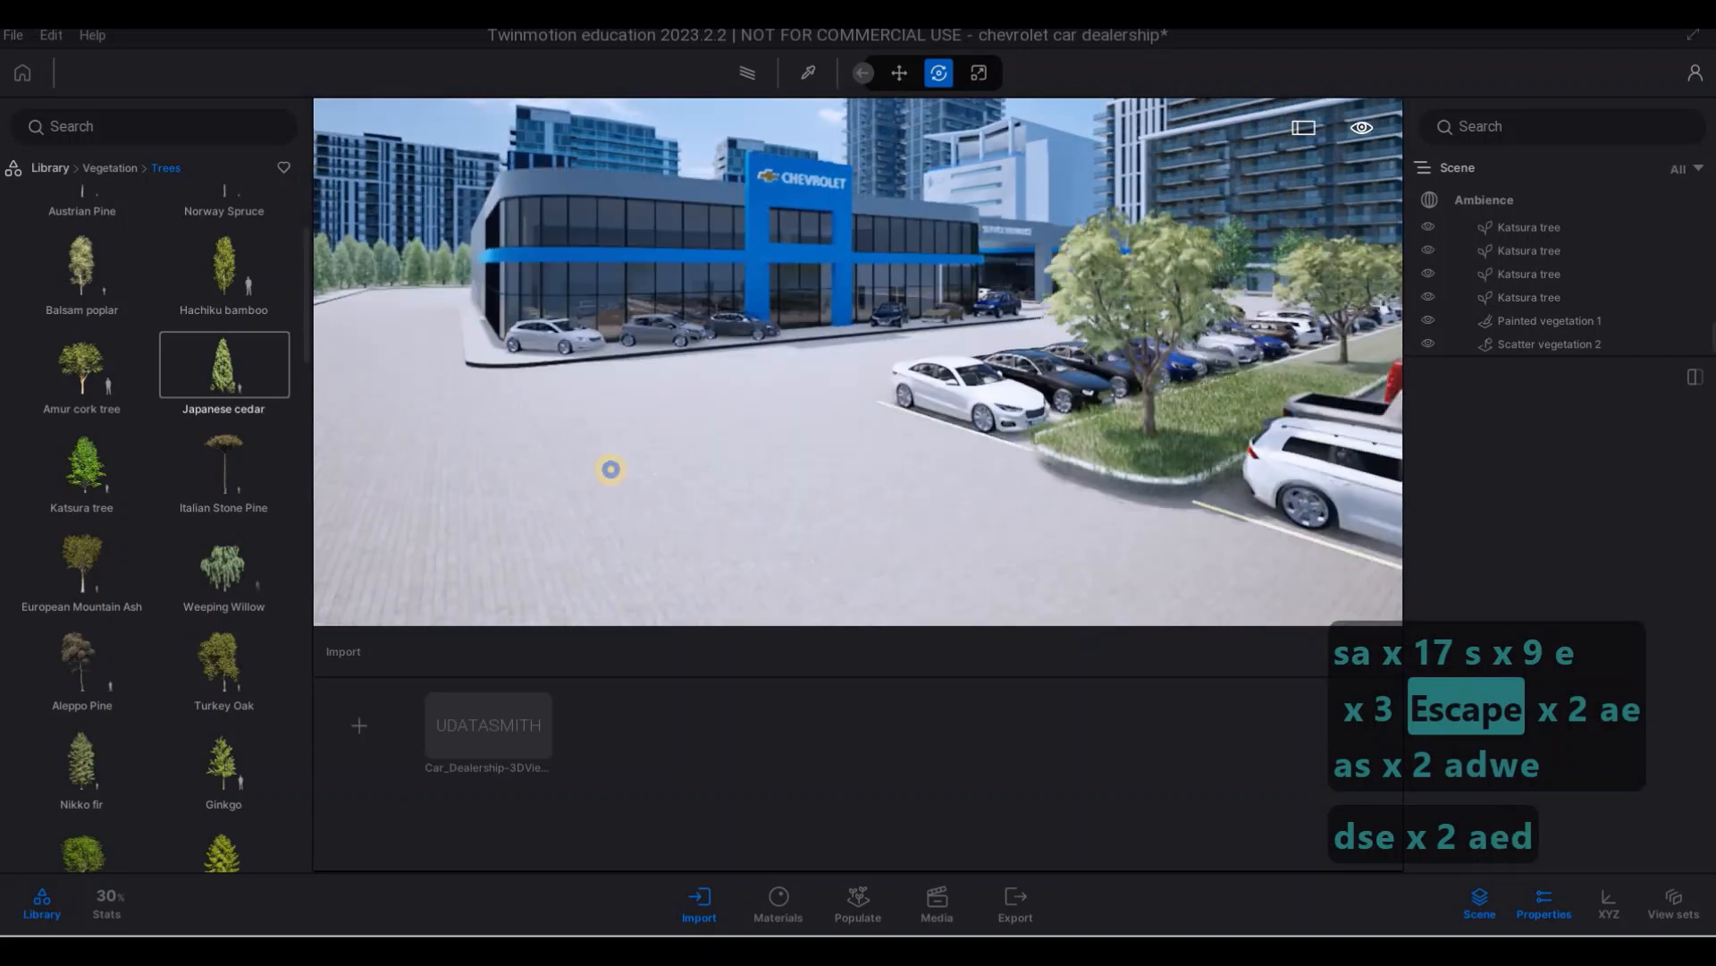
key(d)
key(s)
key(s)
- Reduce the age of the Amur cork tree at the front end of the parking median, then deselect it
click(1035, 313)
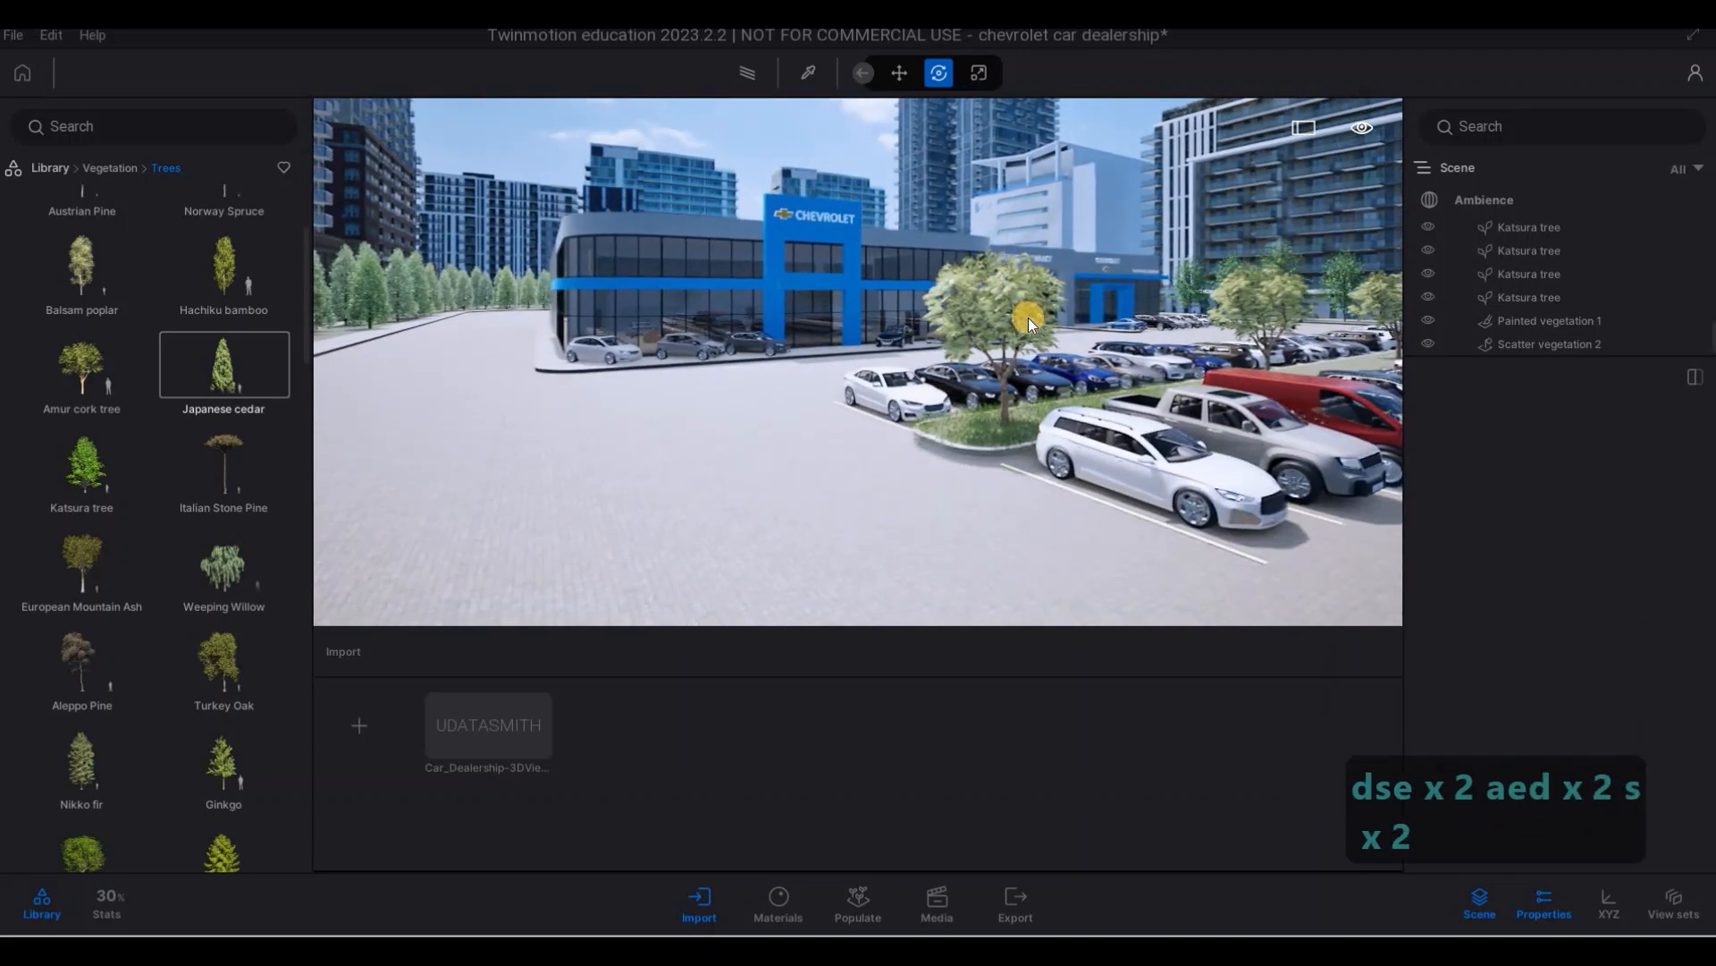
click(1437, 605)
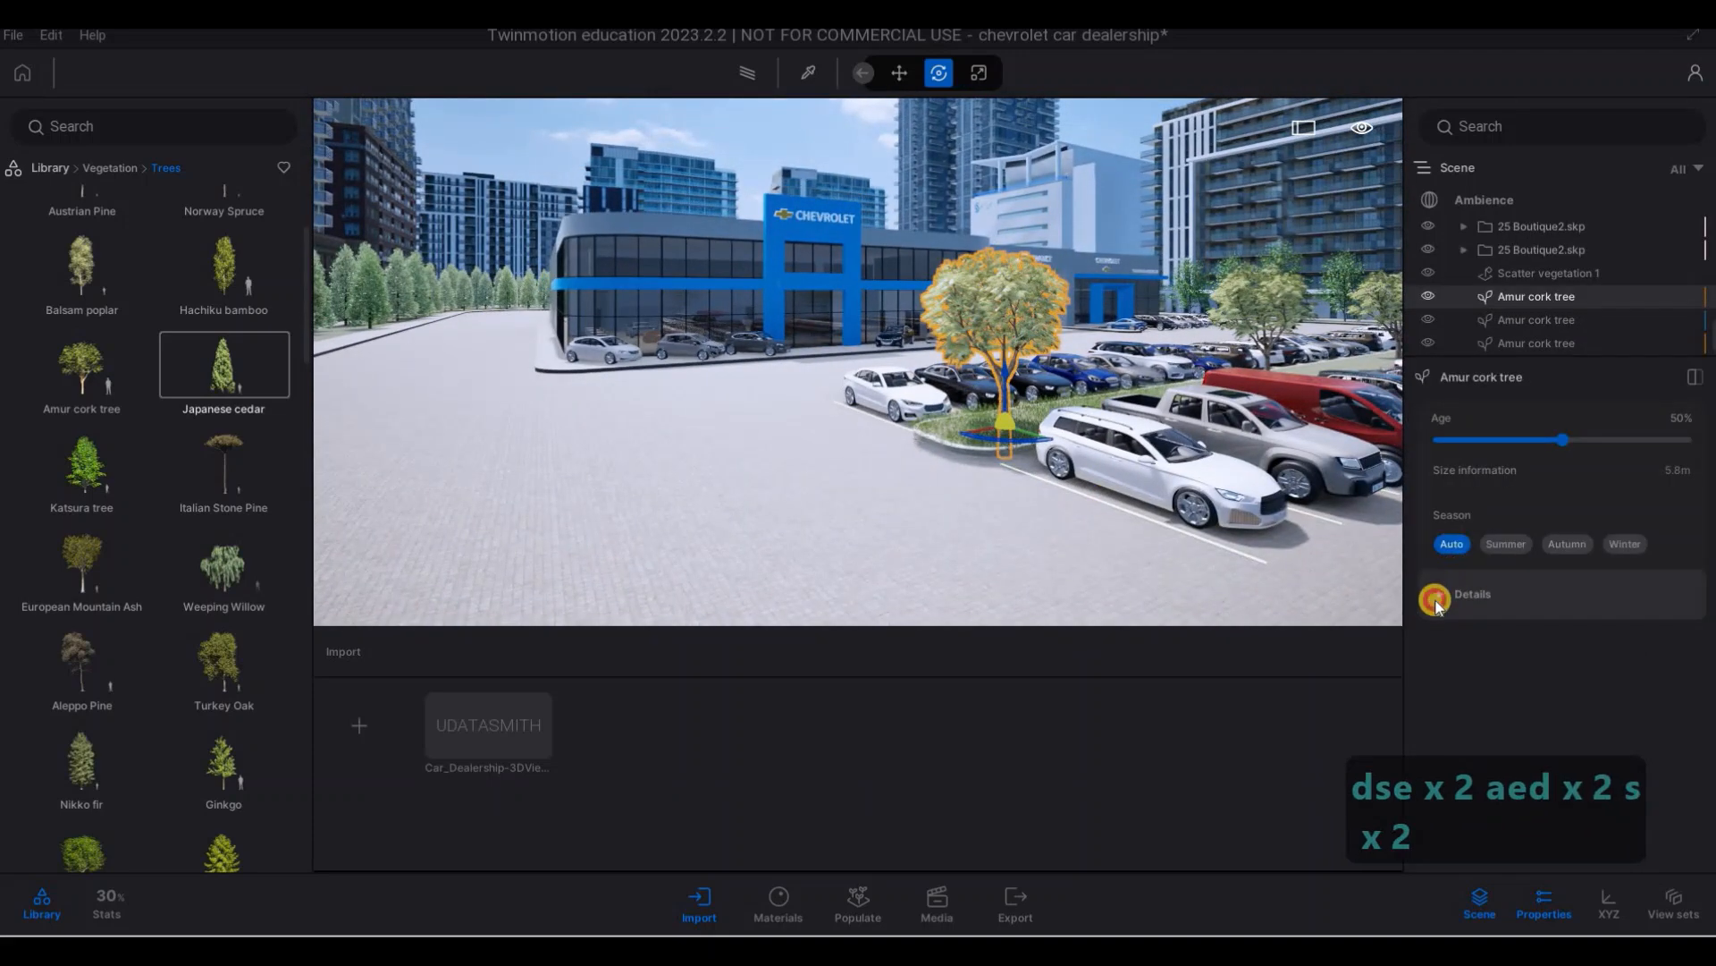
click(1511, 604)
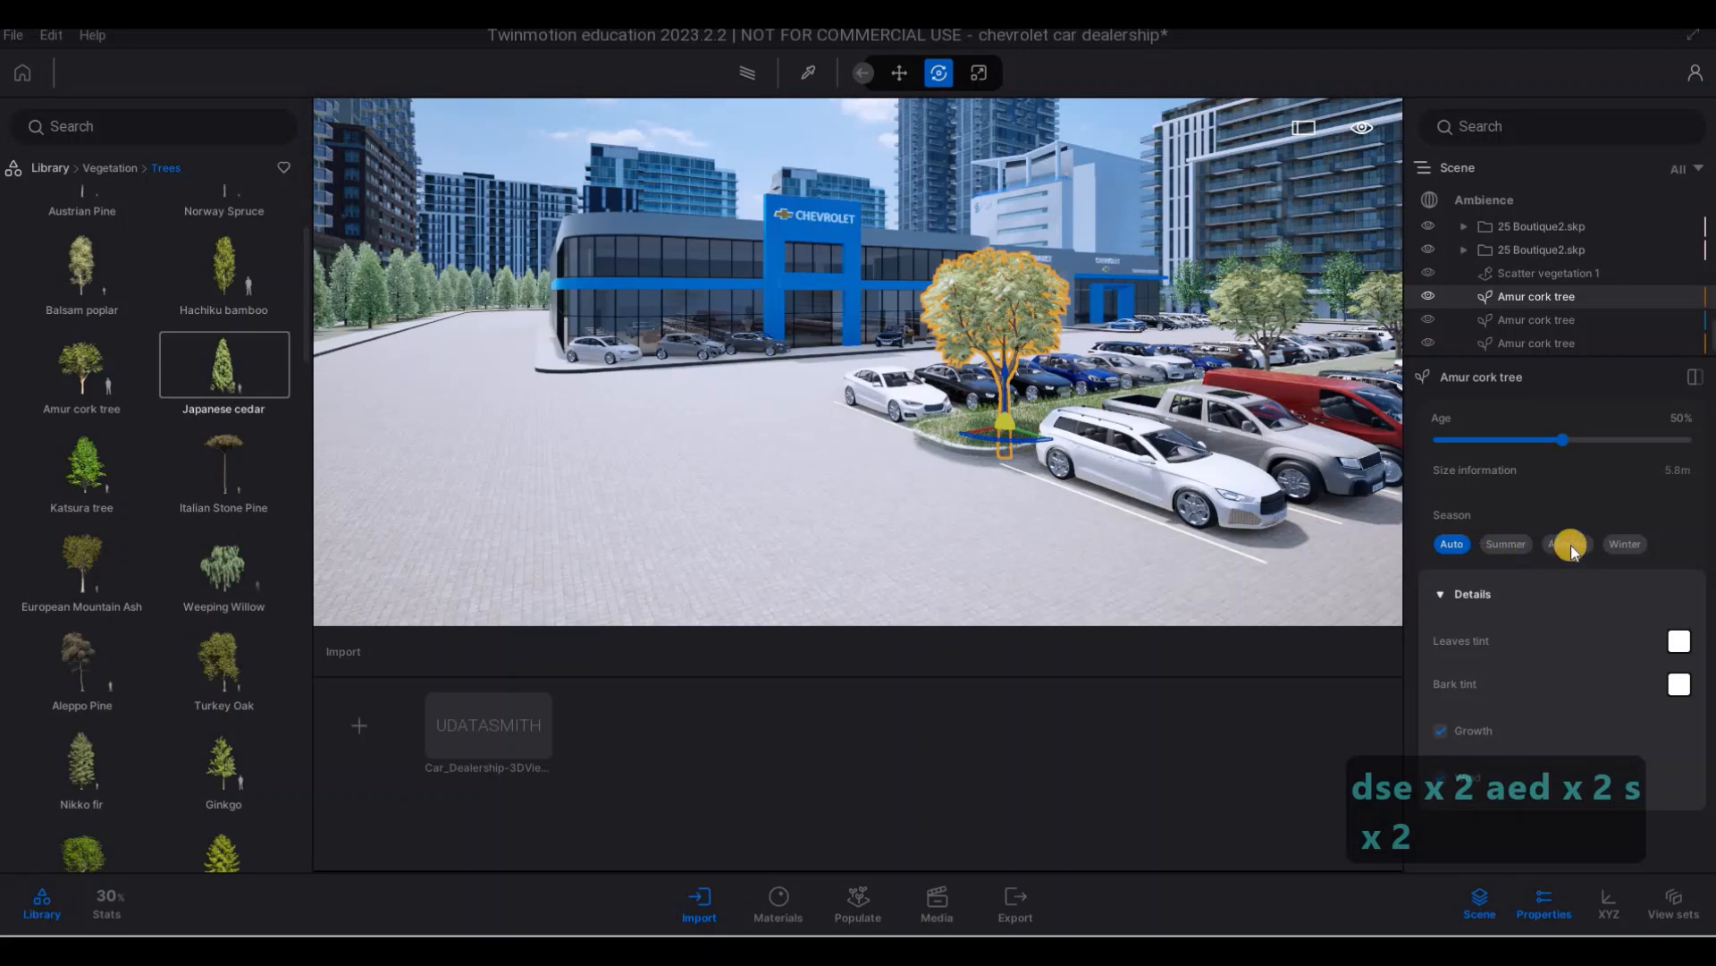
drag(1558, 436, 1442, 440)
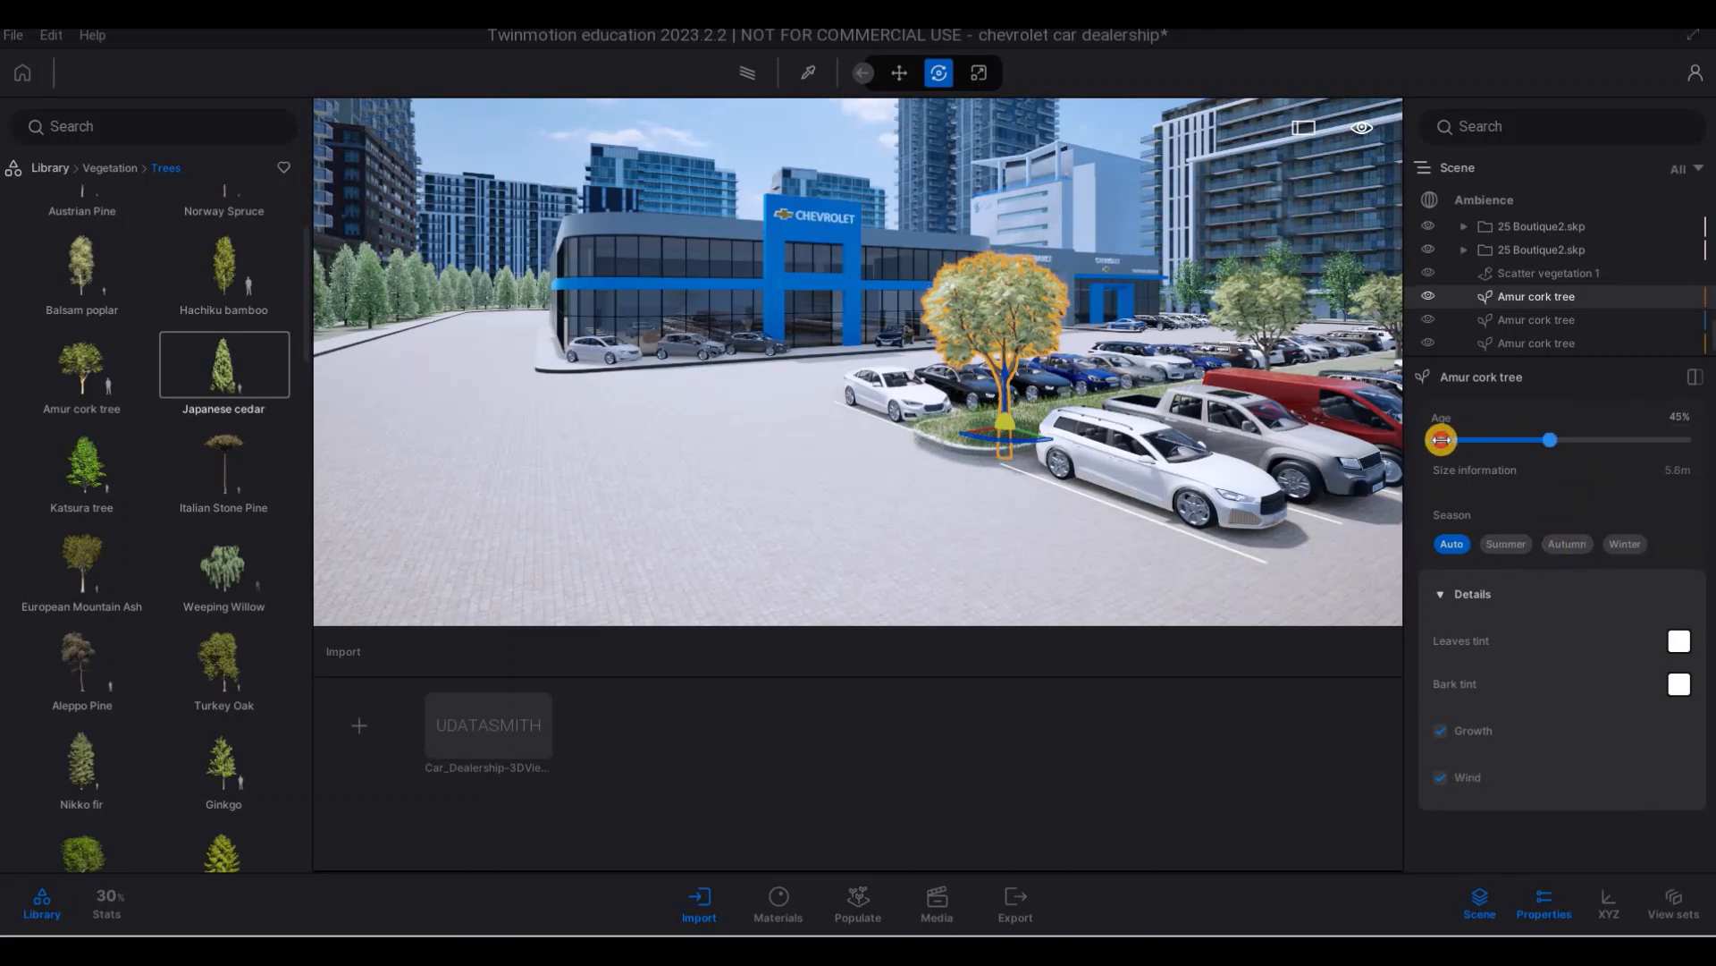
key(Escape)
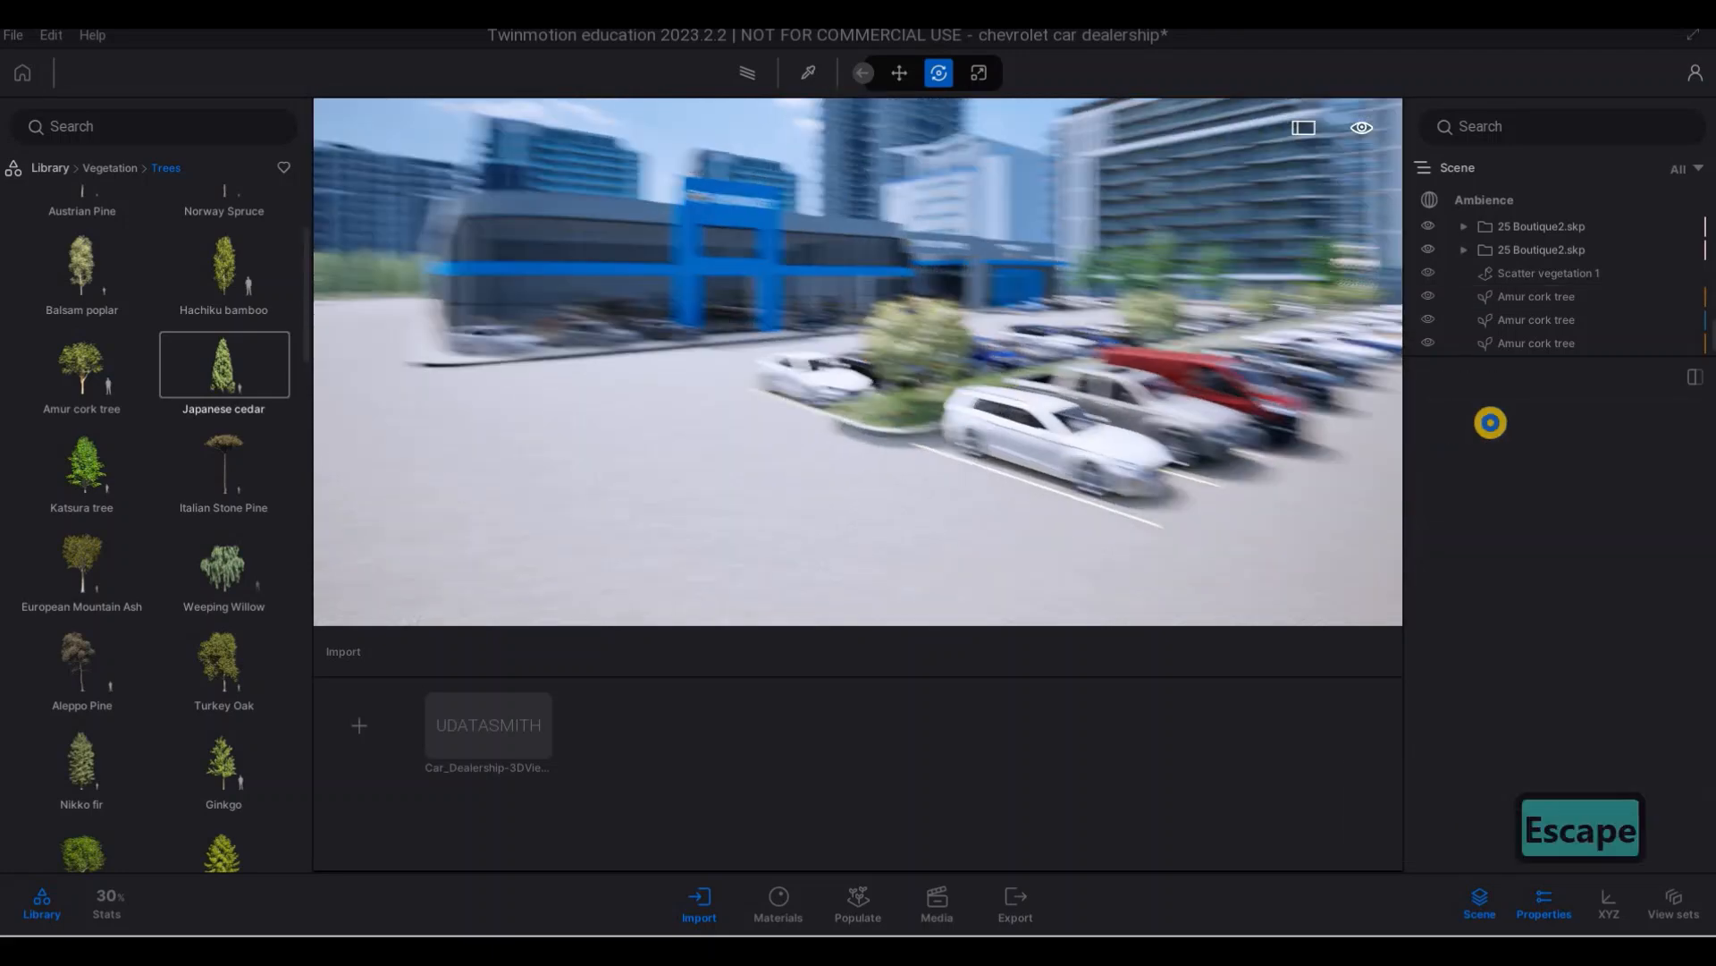
- Review the trees along the parking rows in front of the dealership
key(d)
key(d)
key(q)
key(d)
key(w)
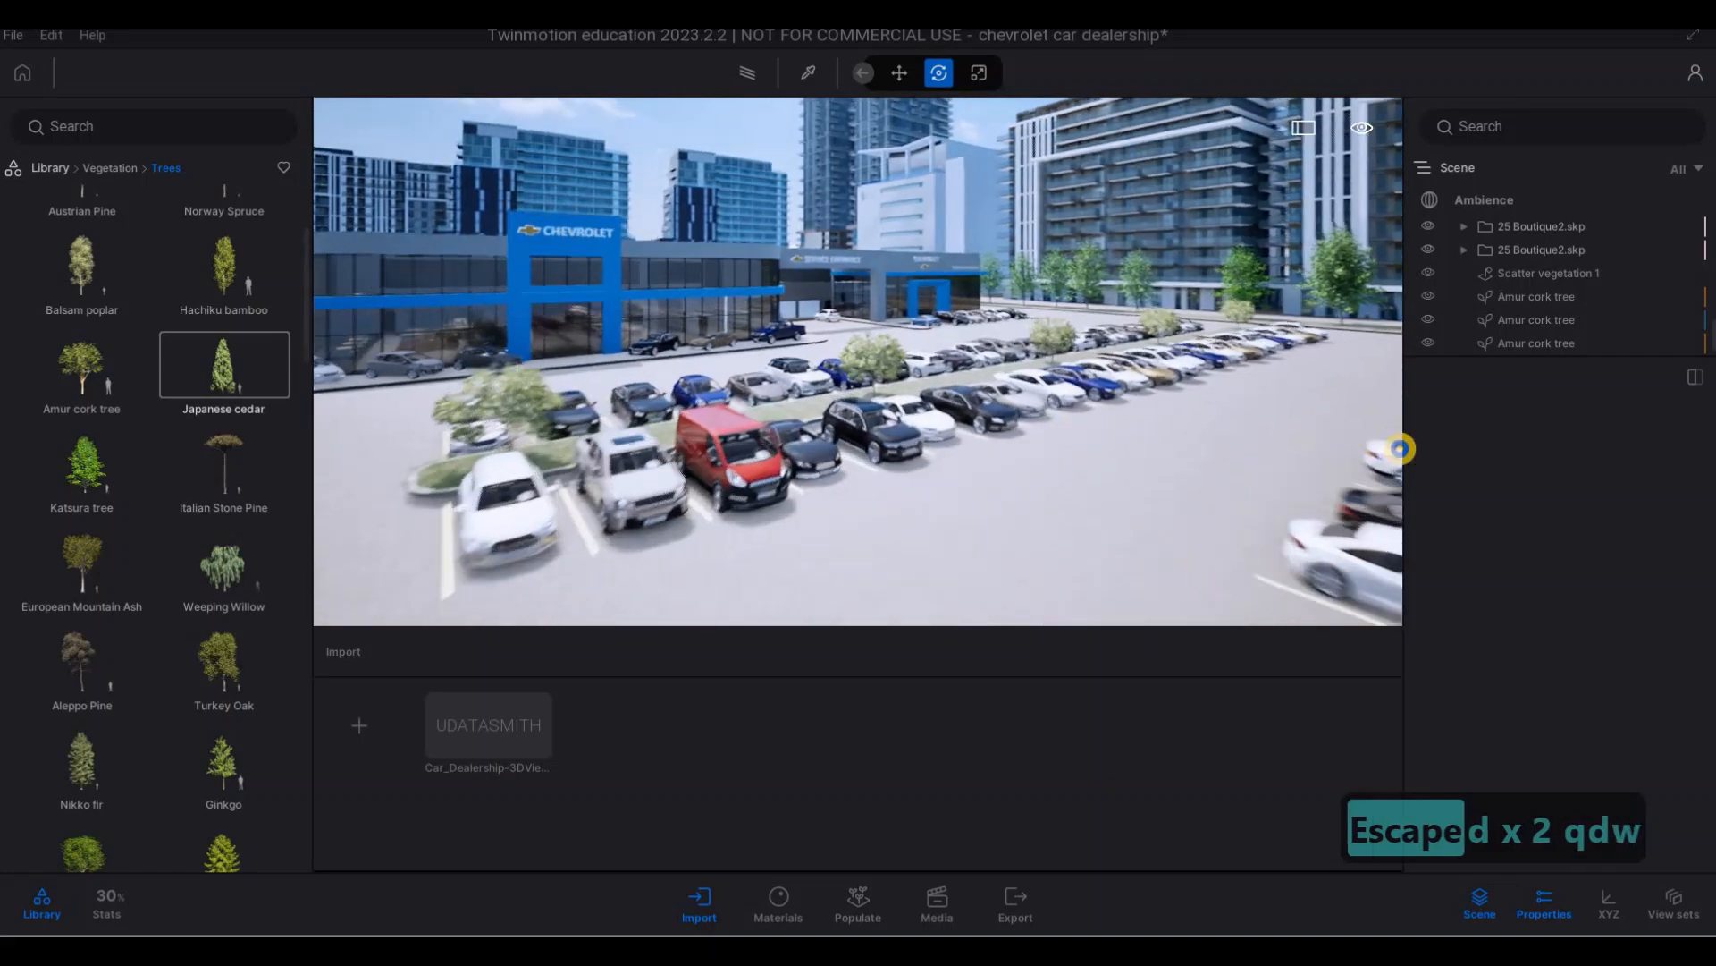
key(a)
key(d)
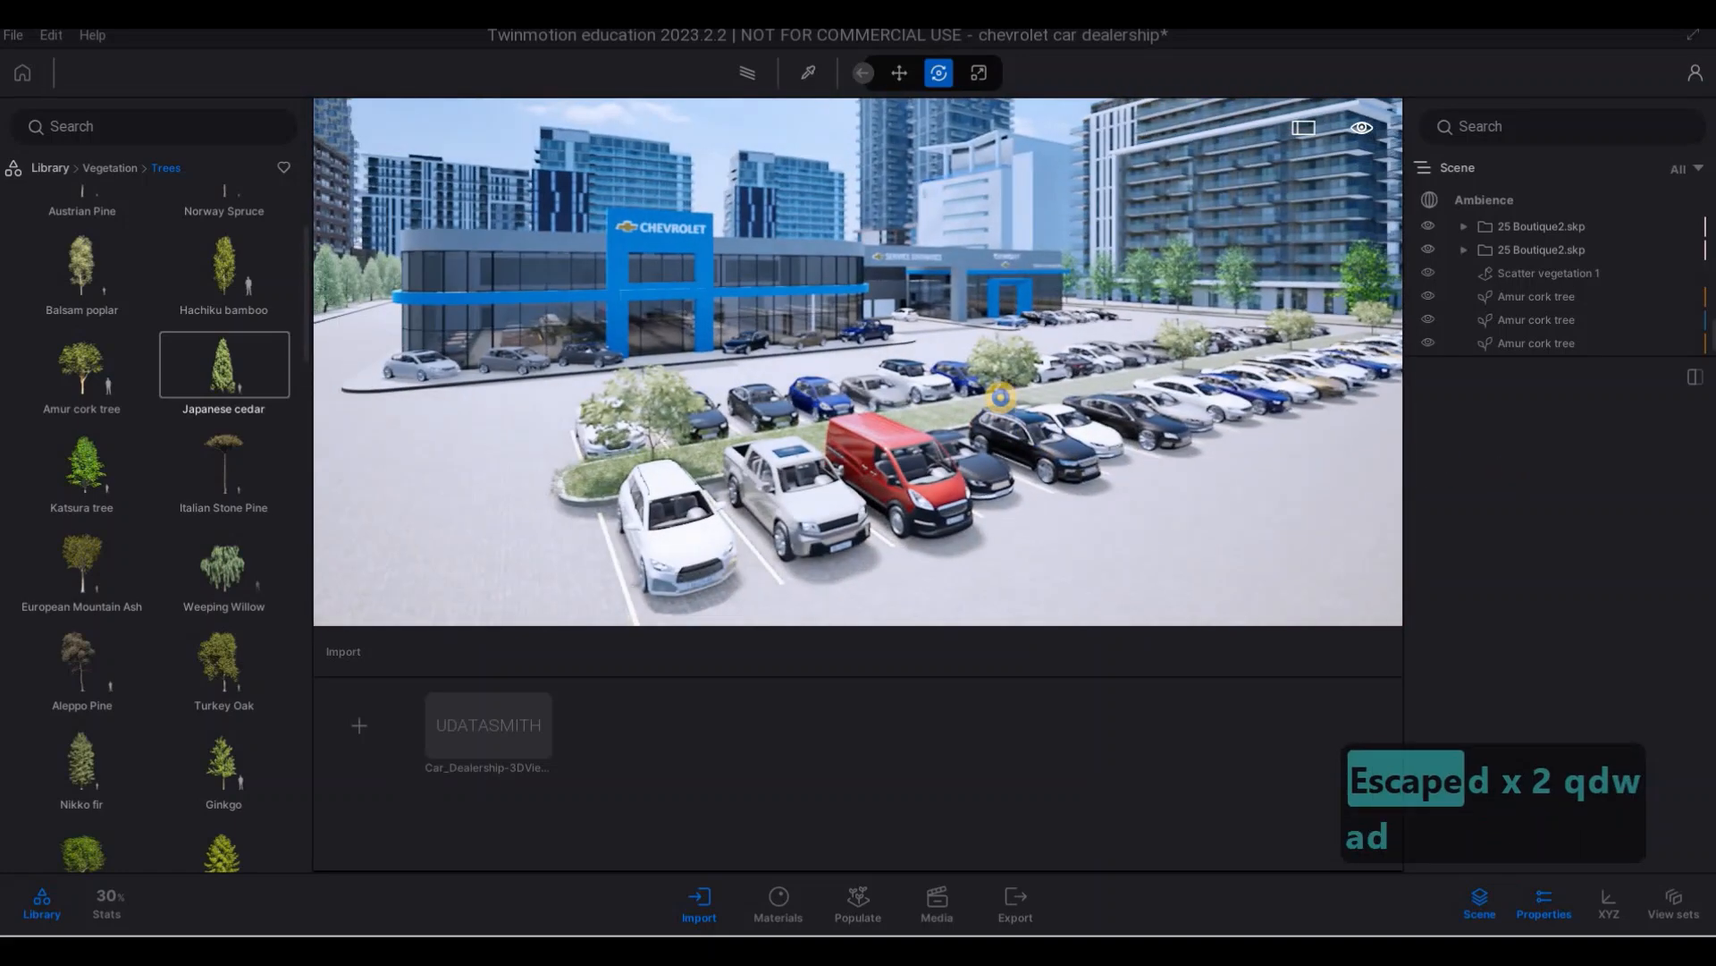
- Examine the dealership facade and the front end of the planted parking median from a lower angle
key(w)
key(a)
key(e)
key(q)
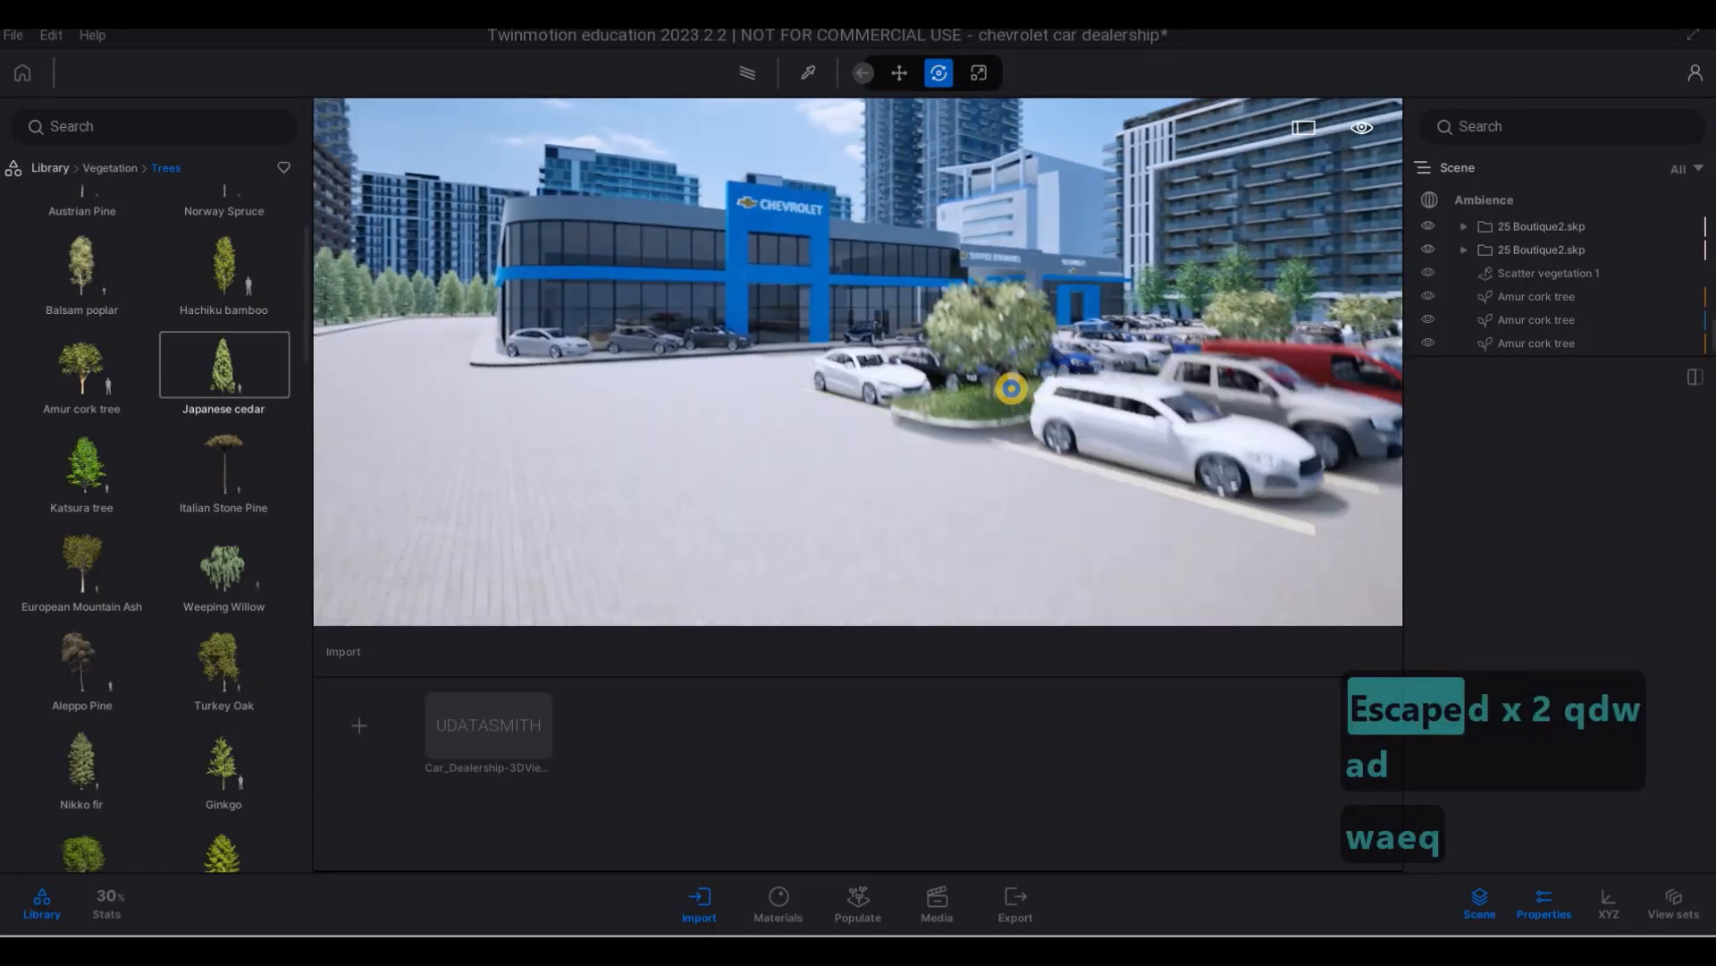
key(d)
key(a)
key(d)
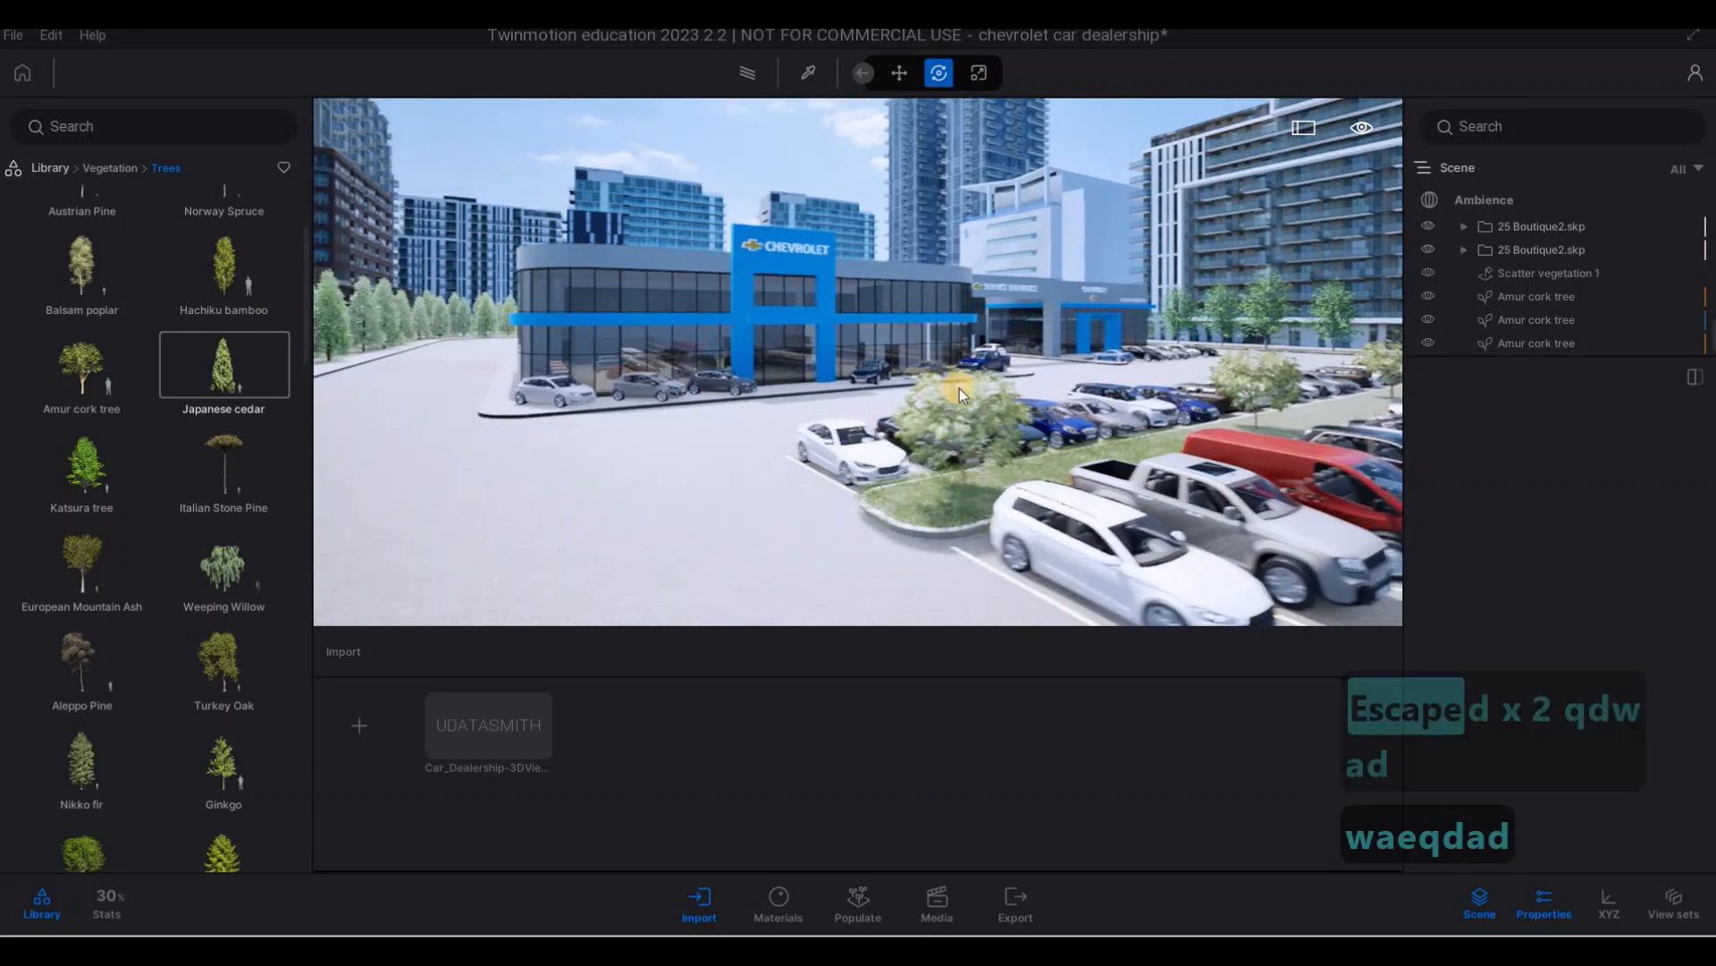
right_drag(1137, 398, 962, 390)
key(s)
key(d)
key(a)
key(e)
key(q)
key(a)
key(e)
- Set the Ambience color gradient to None in the color grading effects
click(1494, 200)
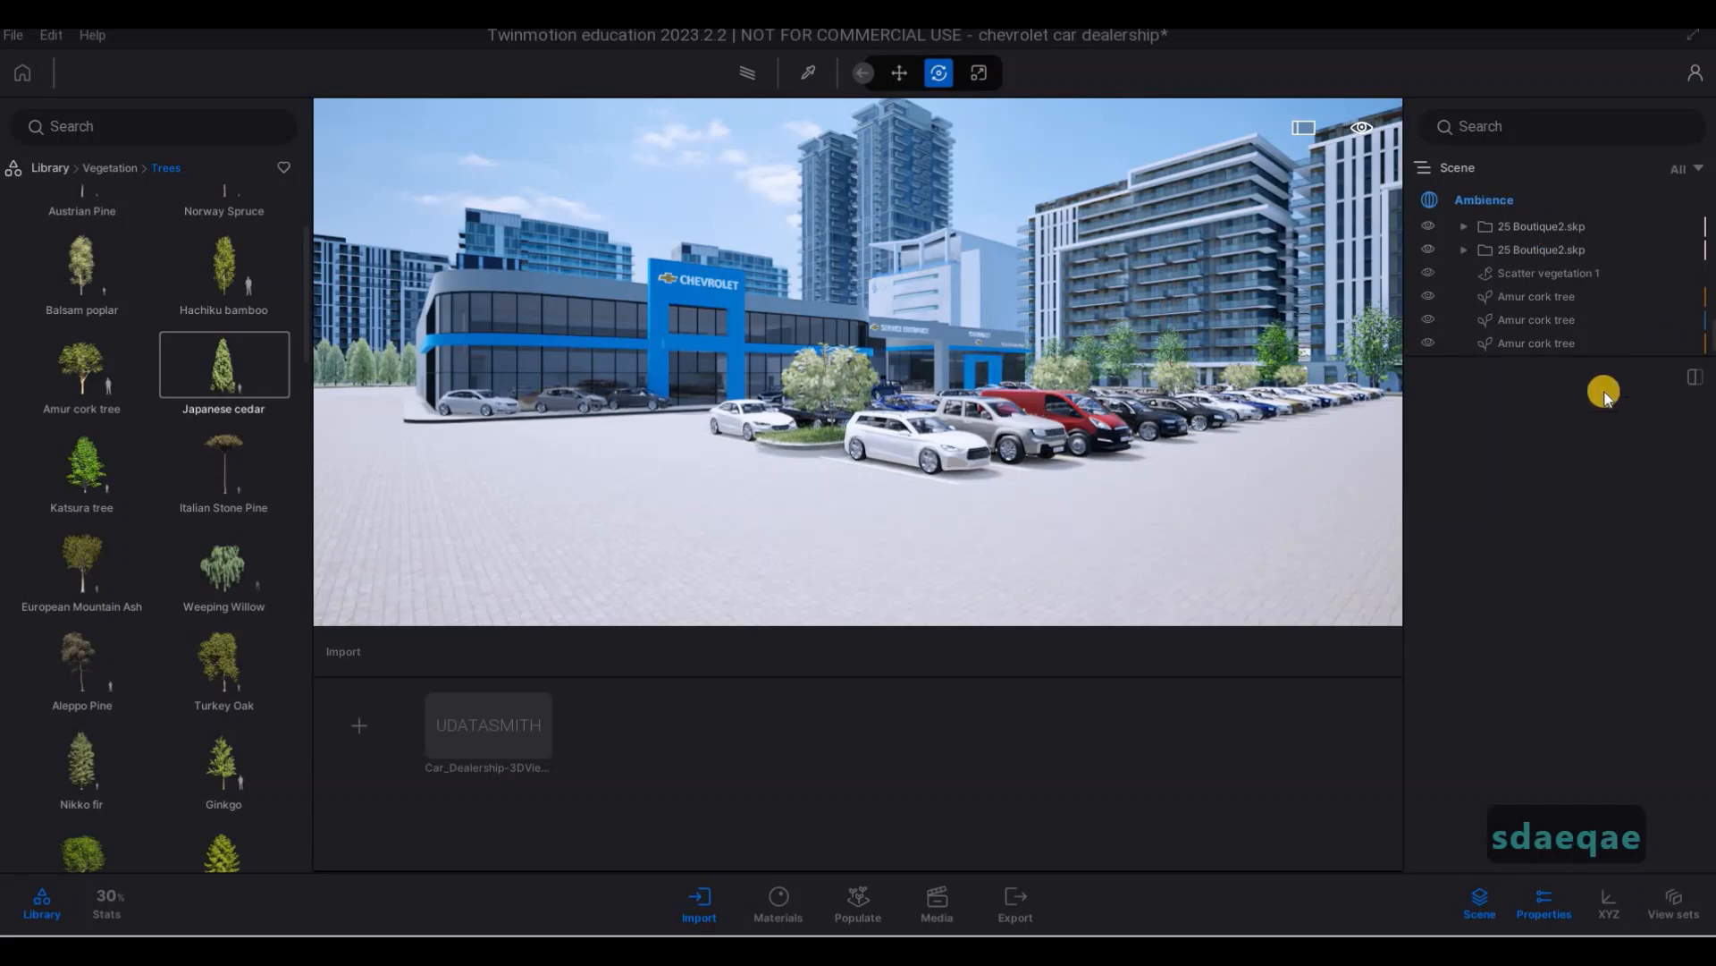
click(1648, 432)
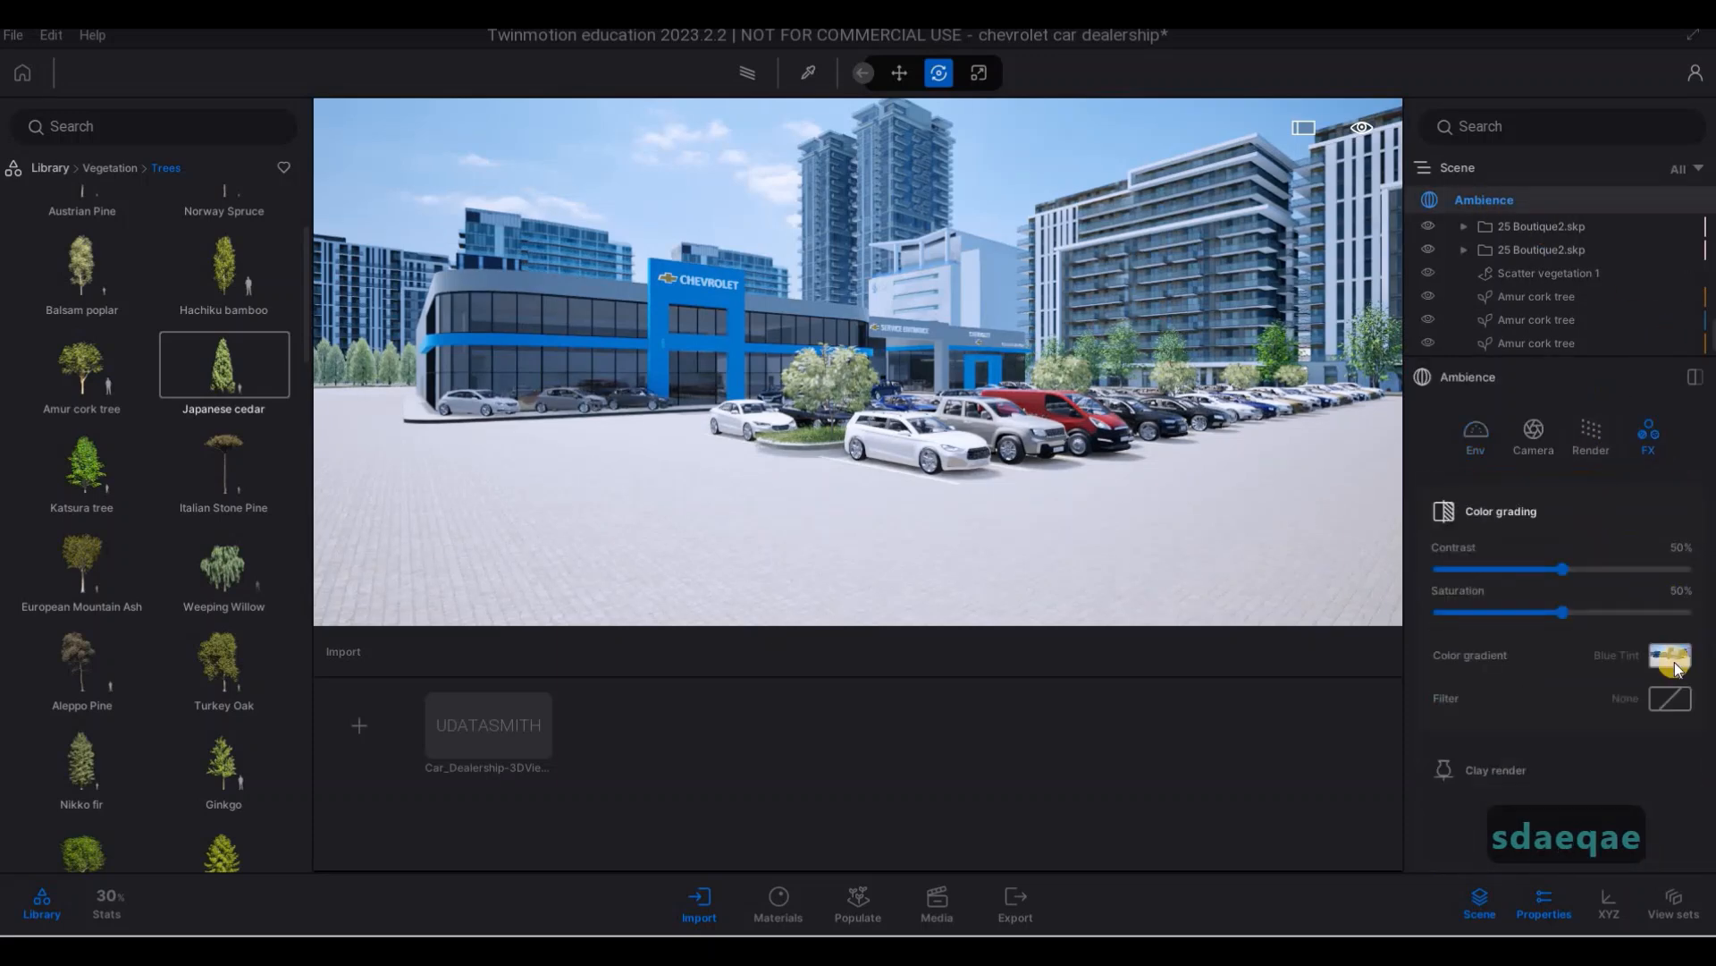
click(1672, 662)
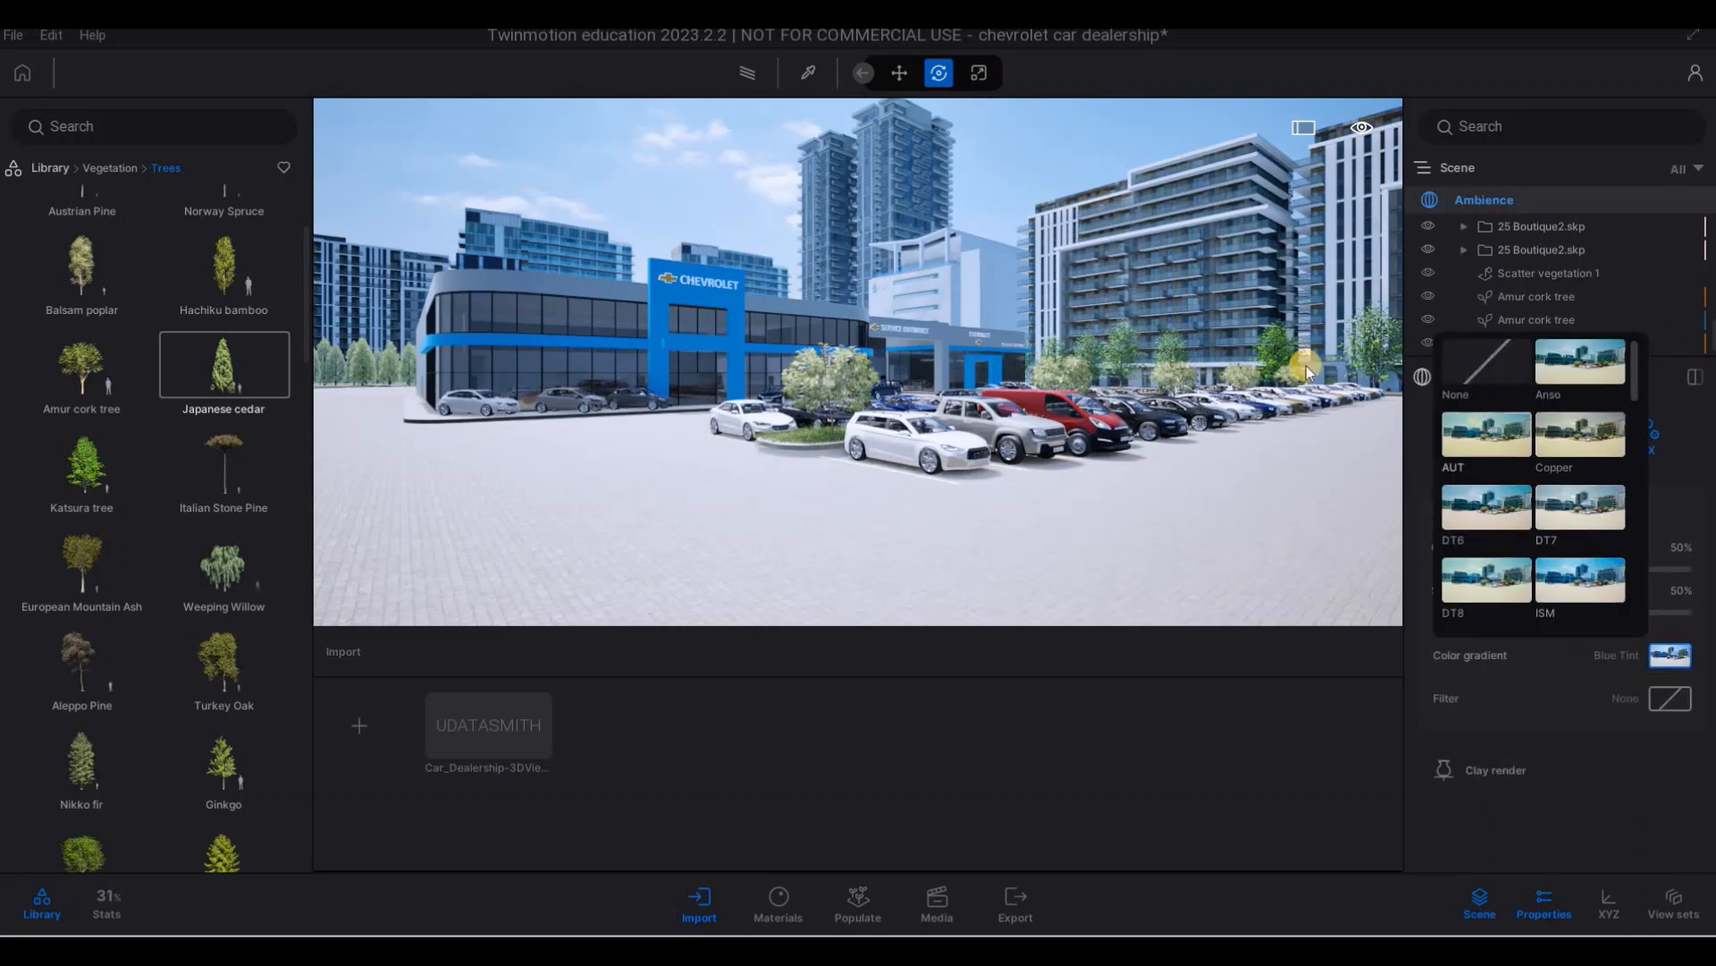
key(q)
right_drag(1035, 324, 1034, 327)
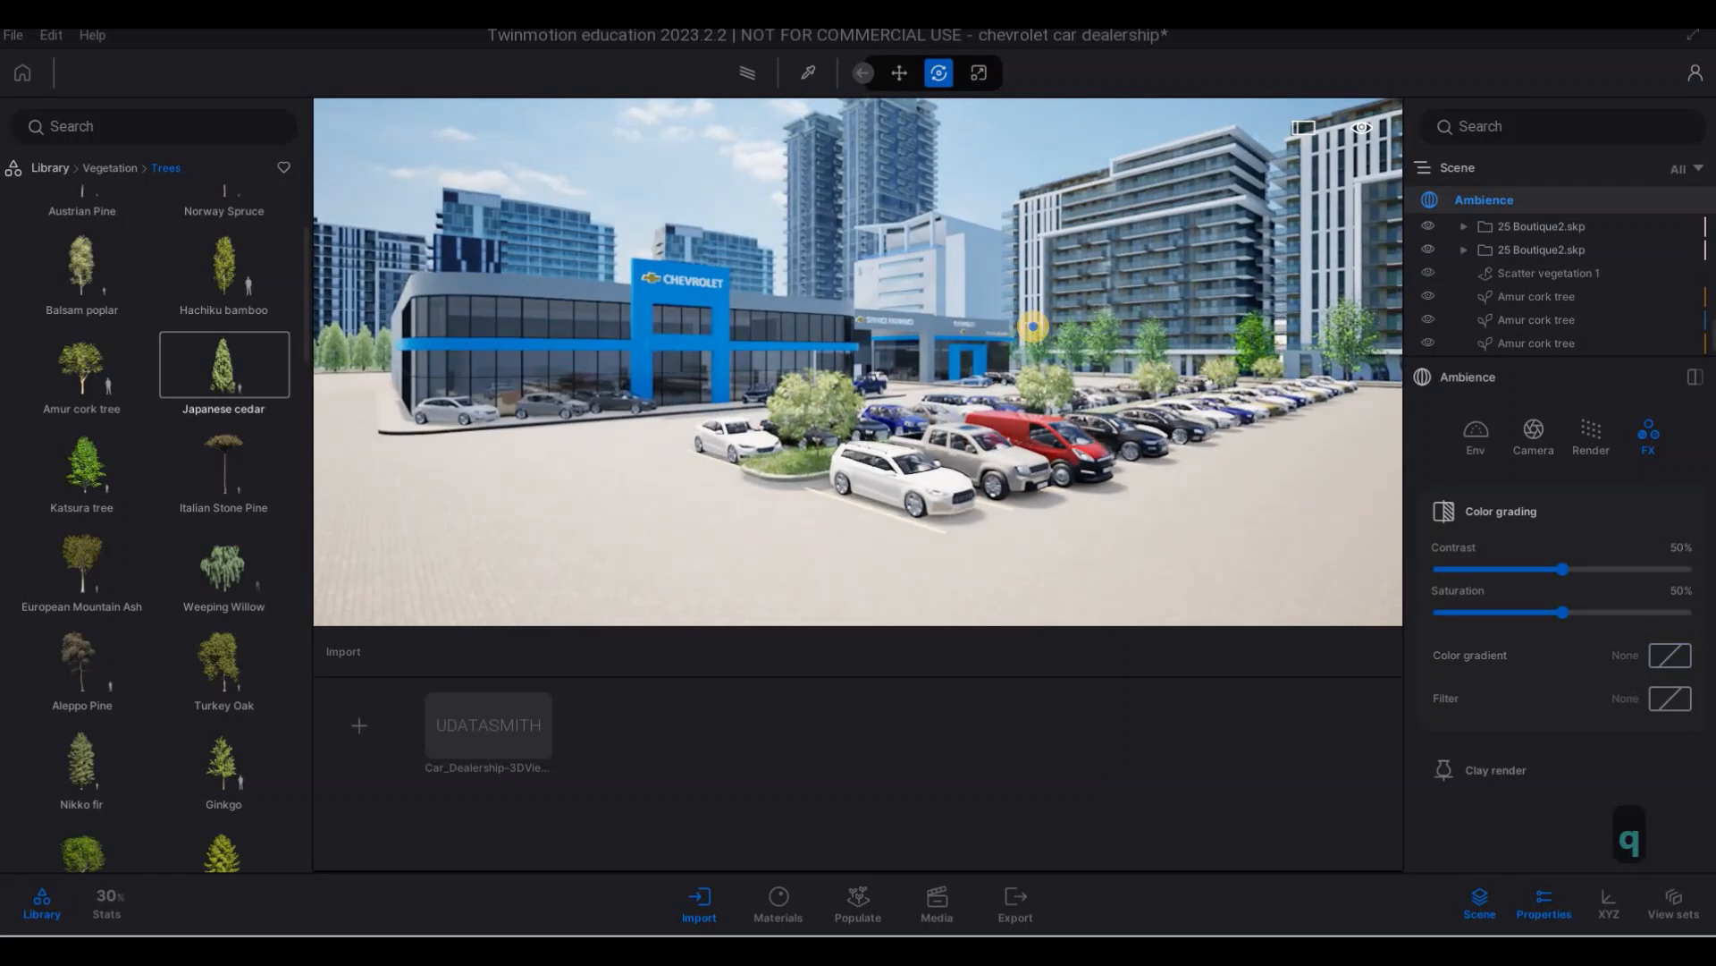
key(e)
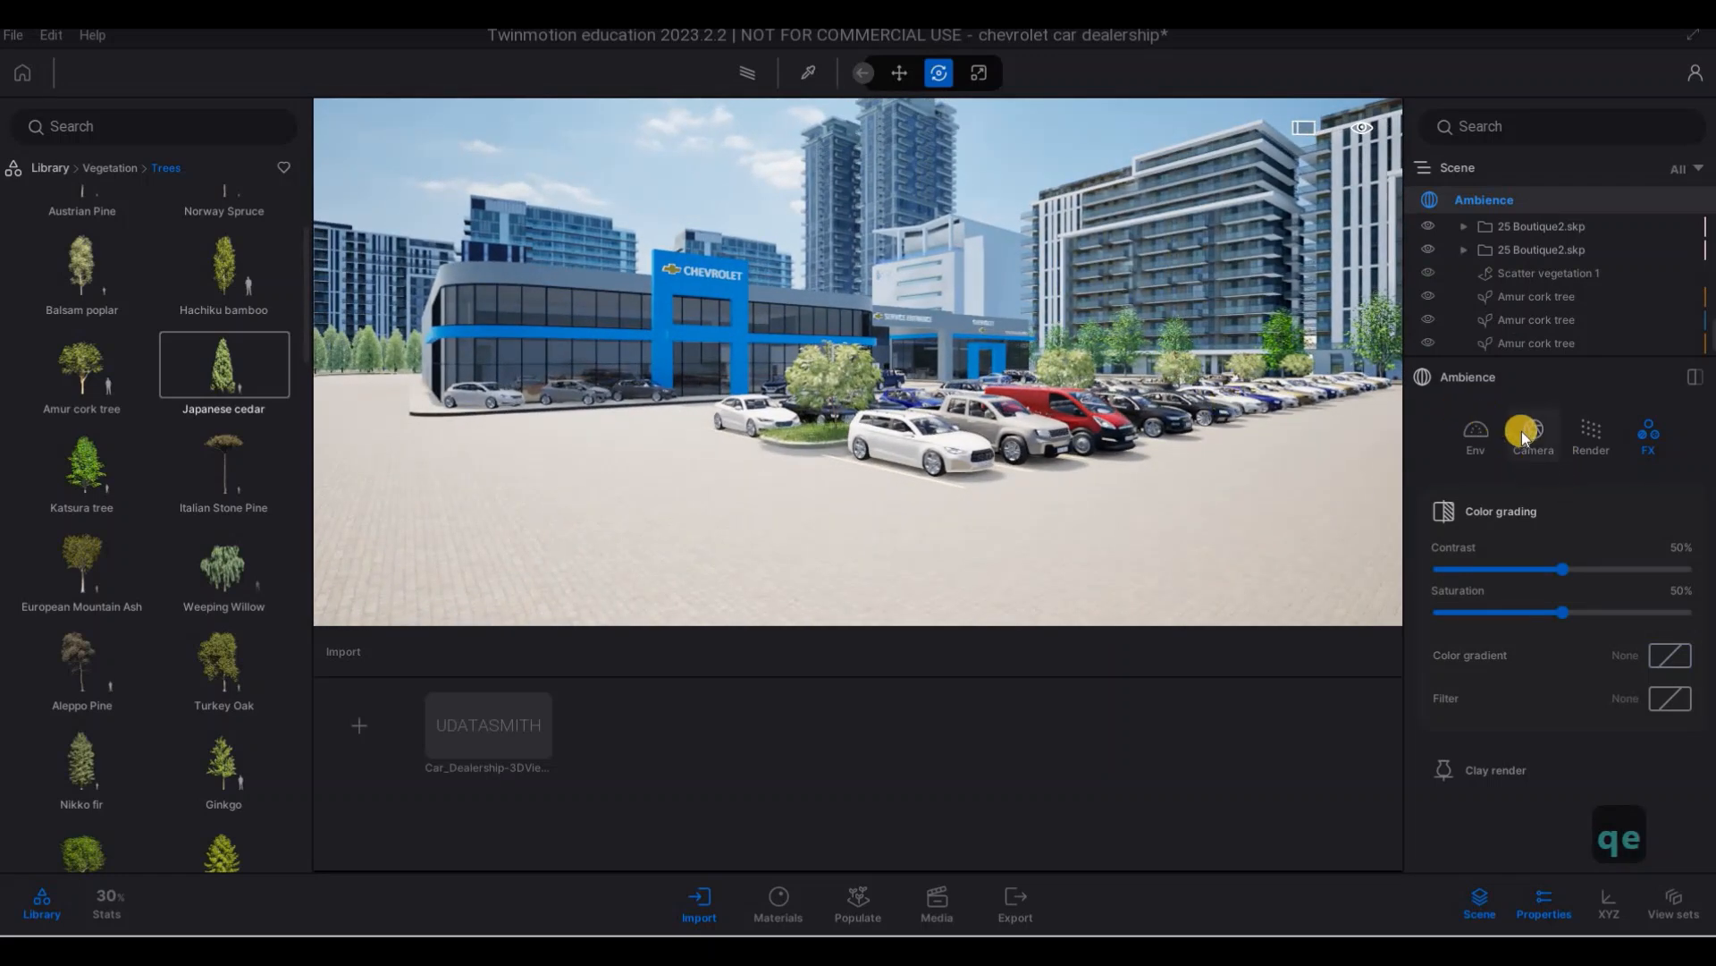
- Set the Ambience weather fully to the clear, sunny end of its range
click(1477, 440)
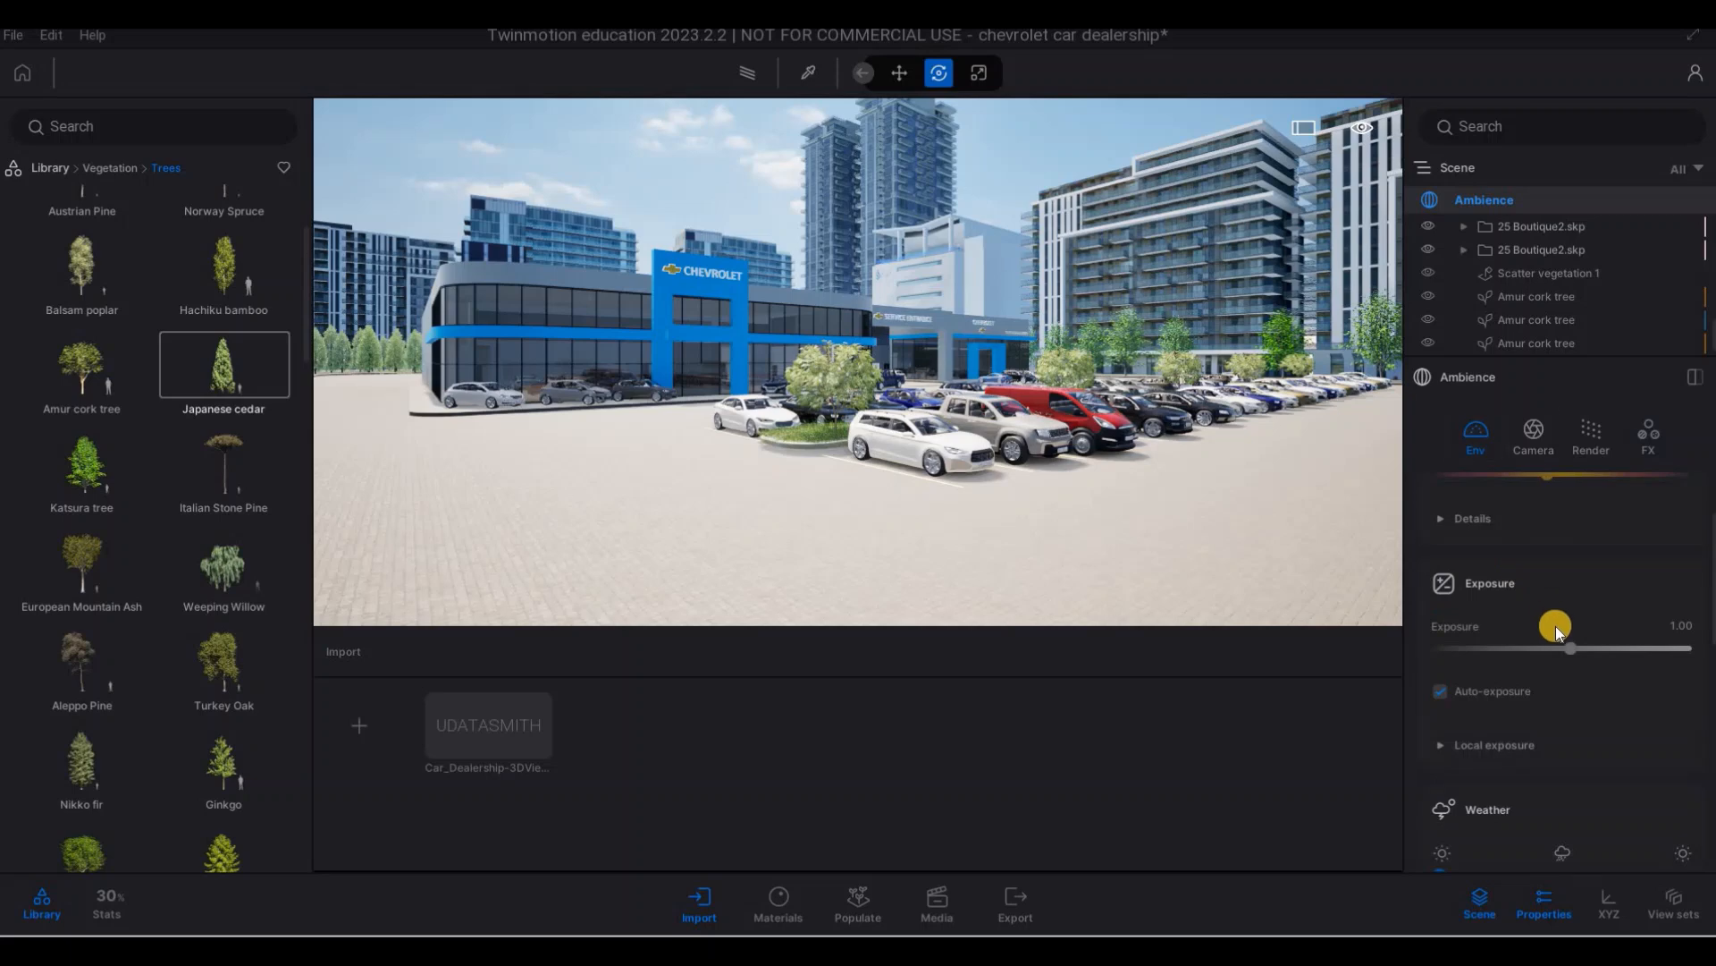
scroll(1560, 639, up, 2)
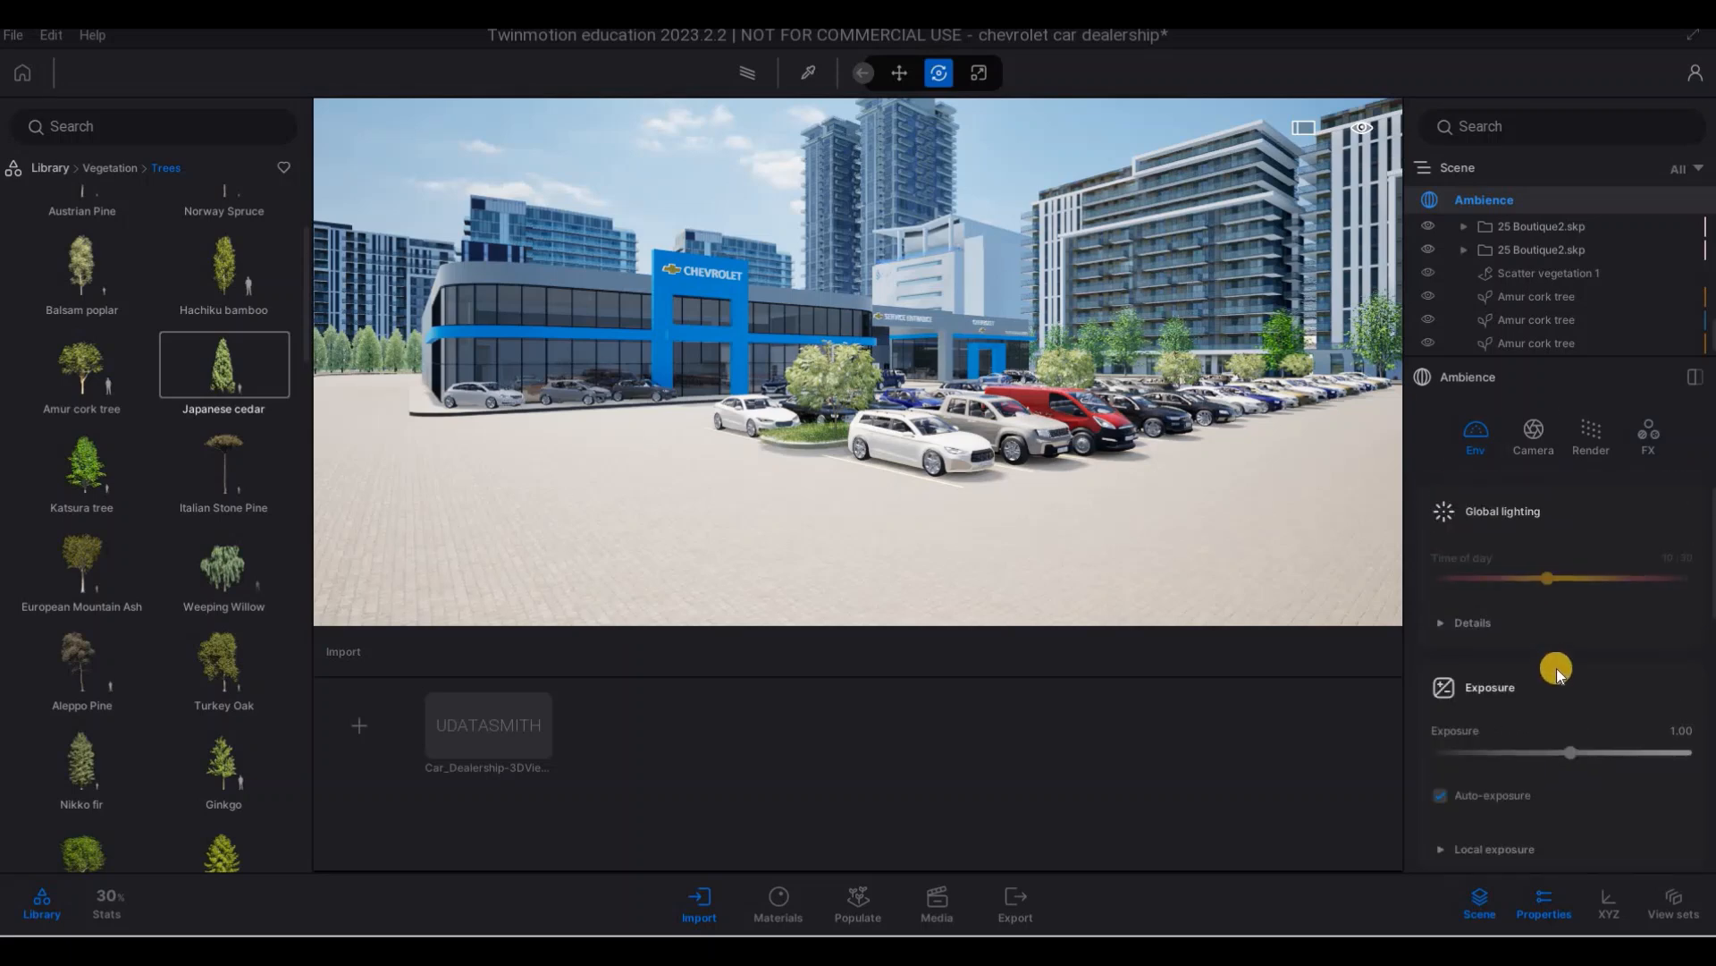
scroll(1537, 706, down, 5)
mouse_move(1450, 728)
mouse_down()
mouse_move(1636, 732)
mouse_move(1435, 732)
mouse_up()
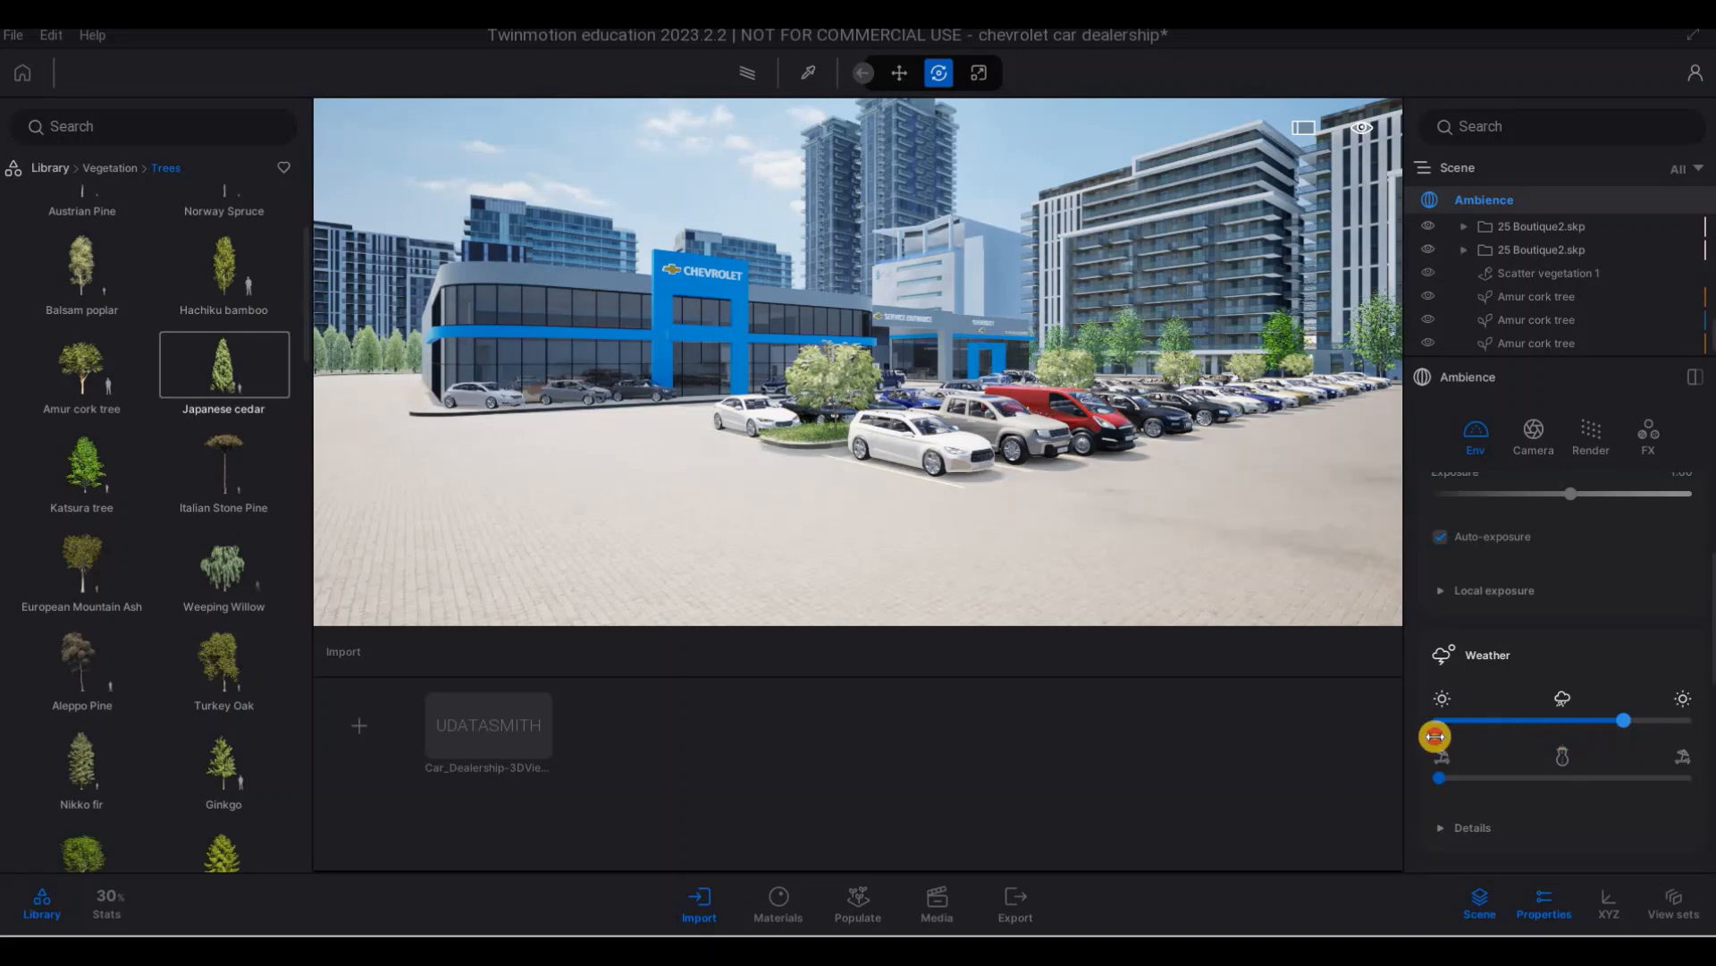
- Review the sky, the dealership and the parking rows from several nearby viewpoints at the front corner
key(a)
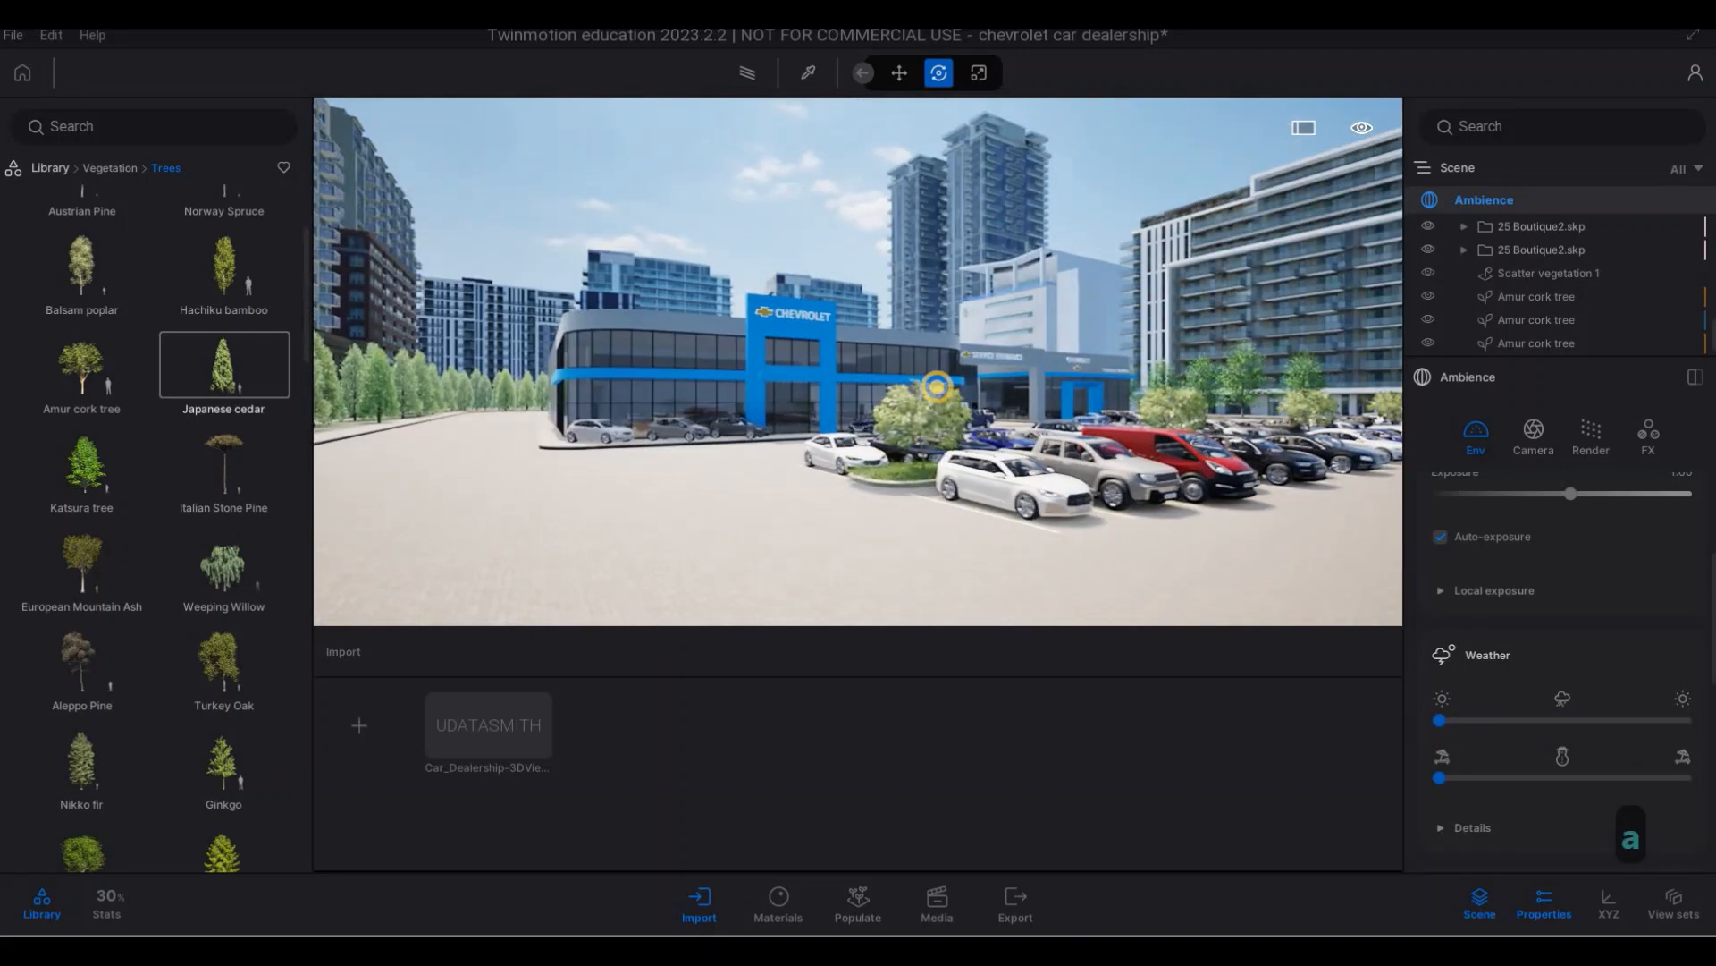
key(w)
key(s)
key(w)
key(q)
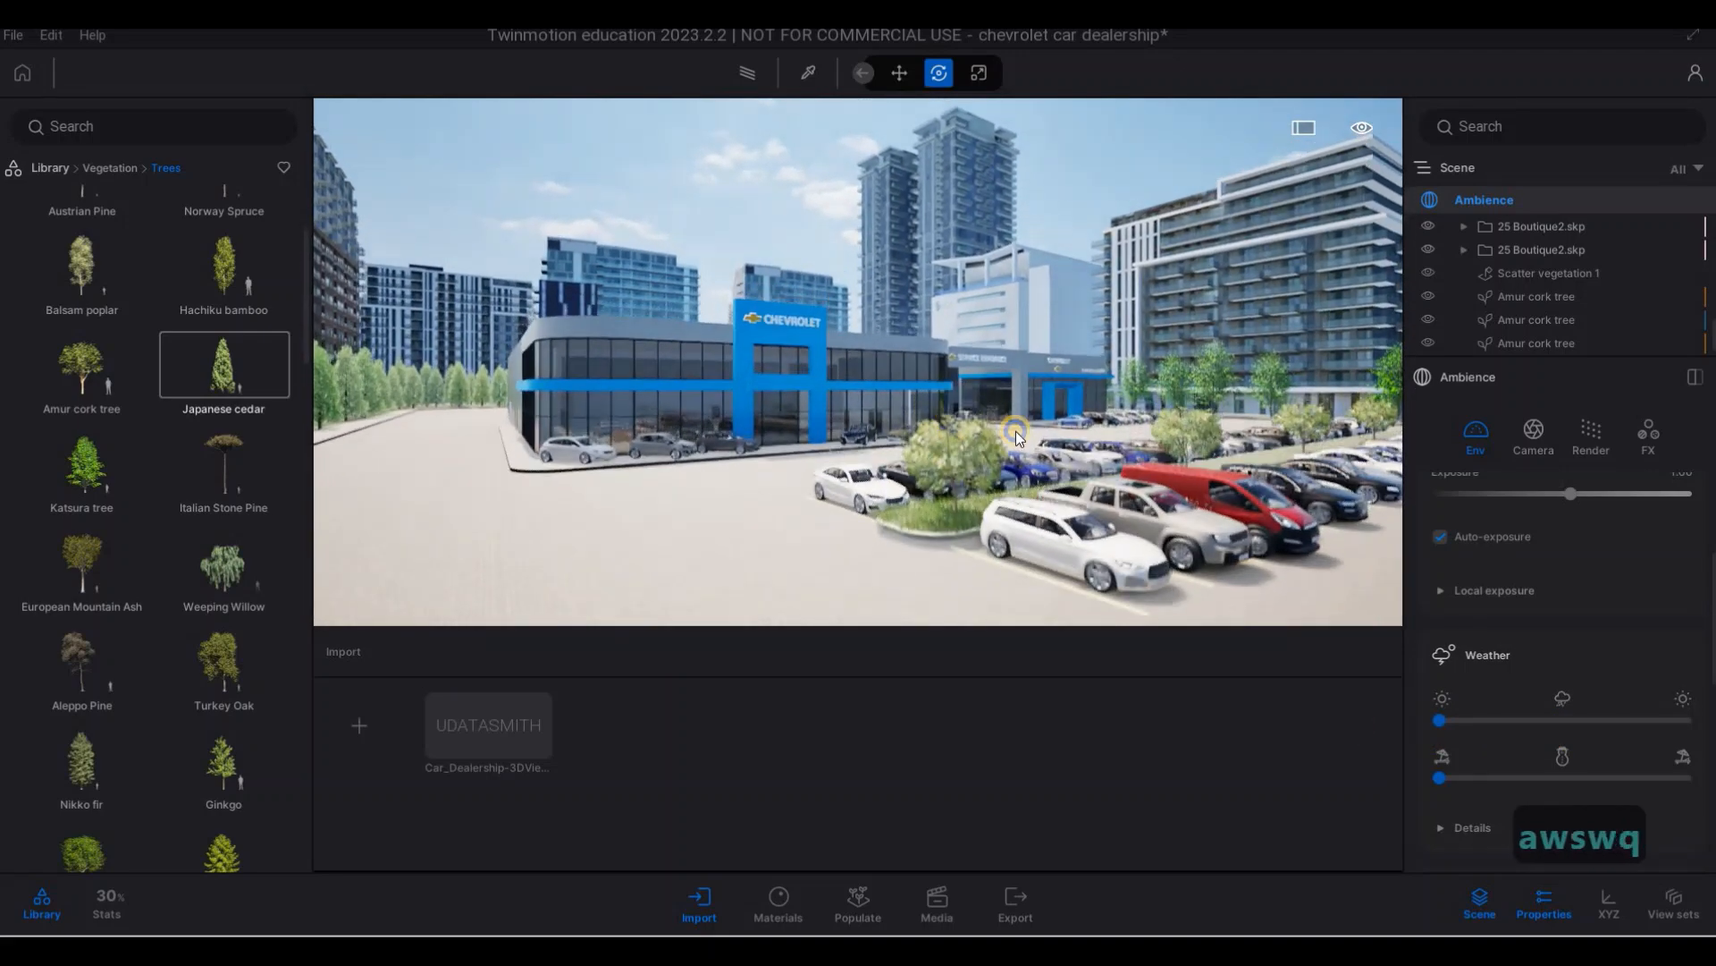
key(a)
key(a)
key(e)
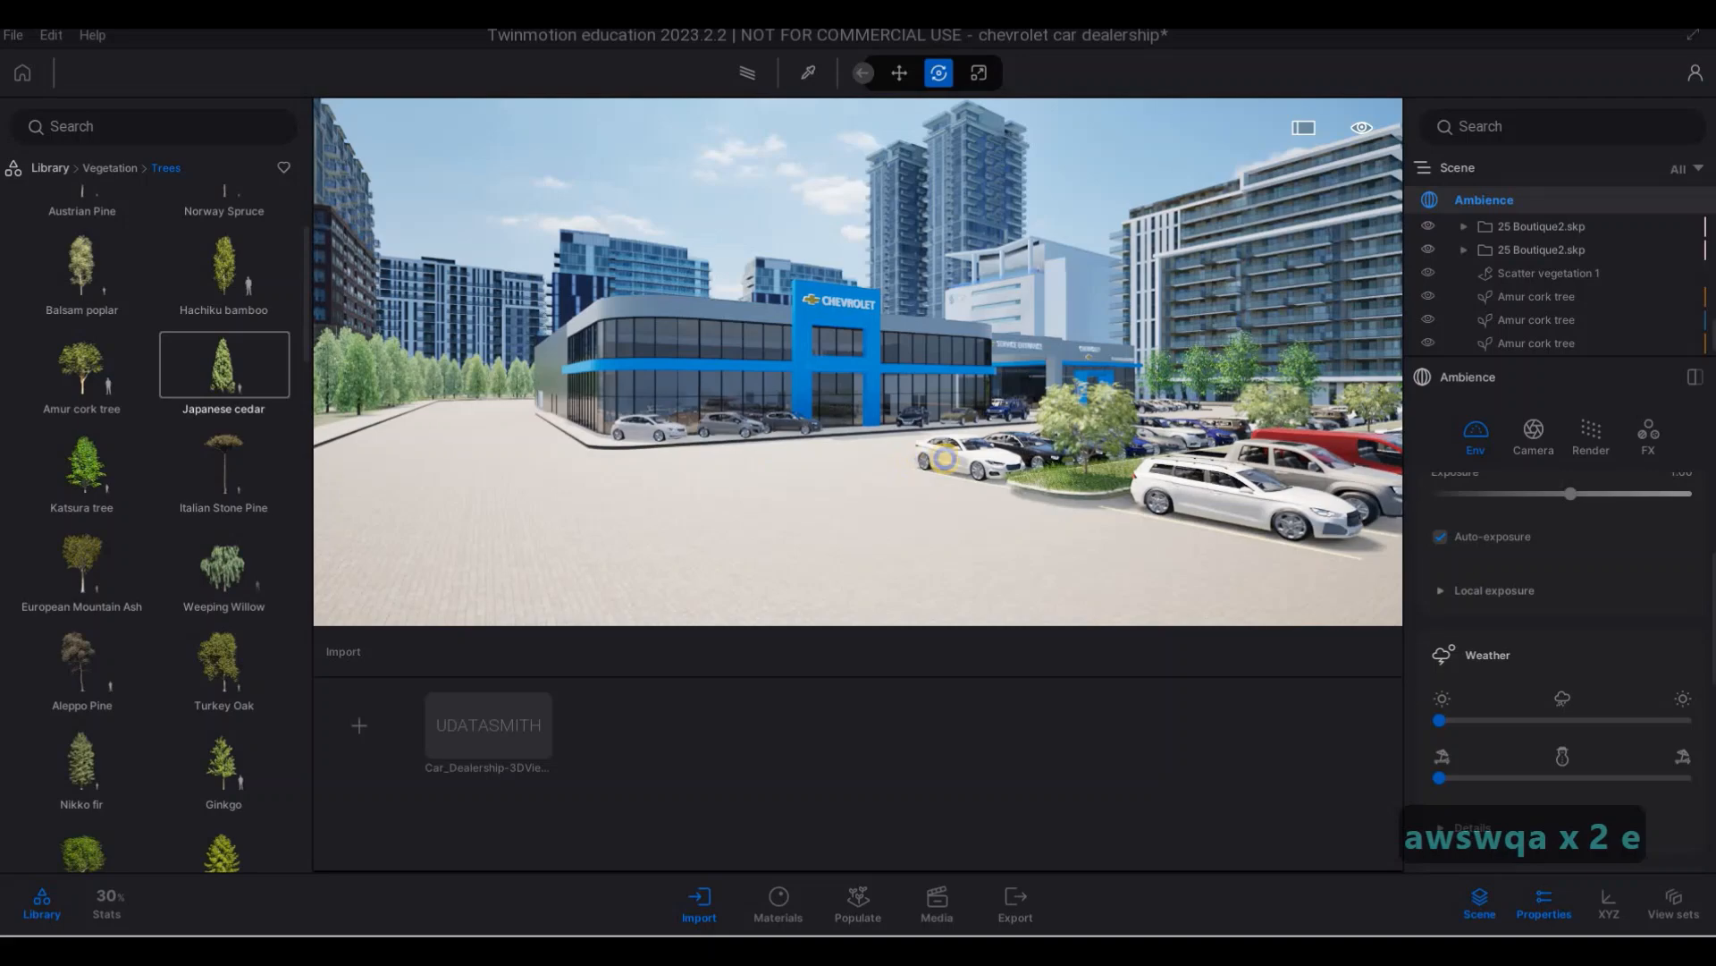
key(d)
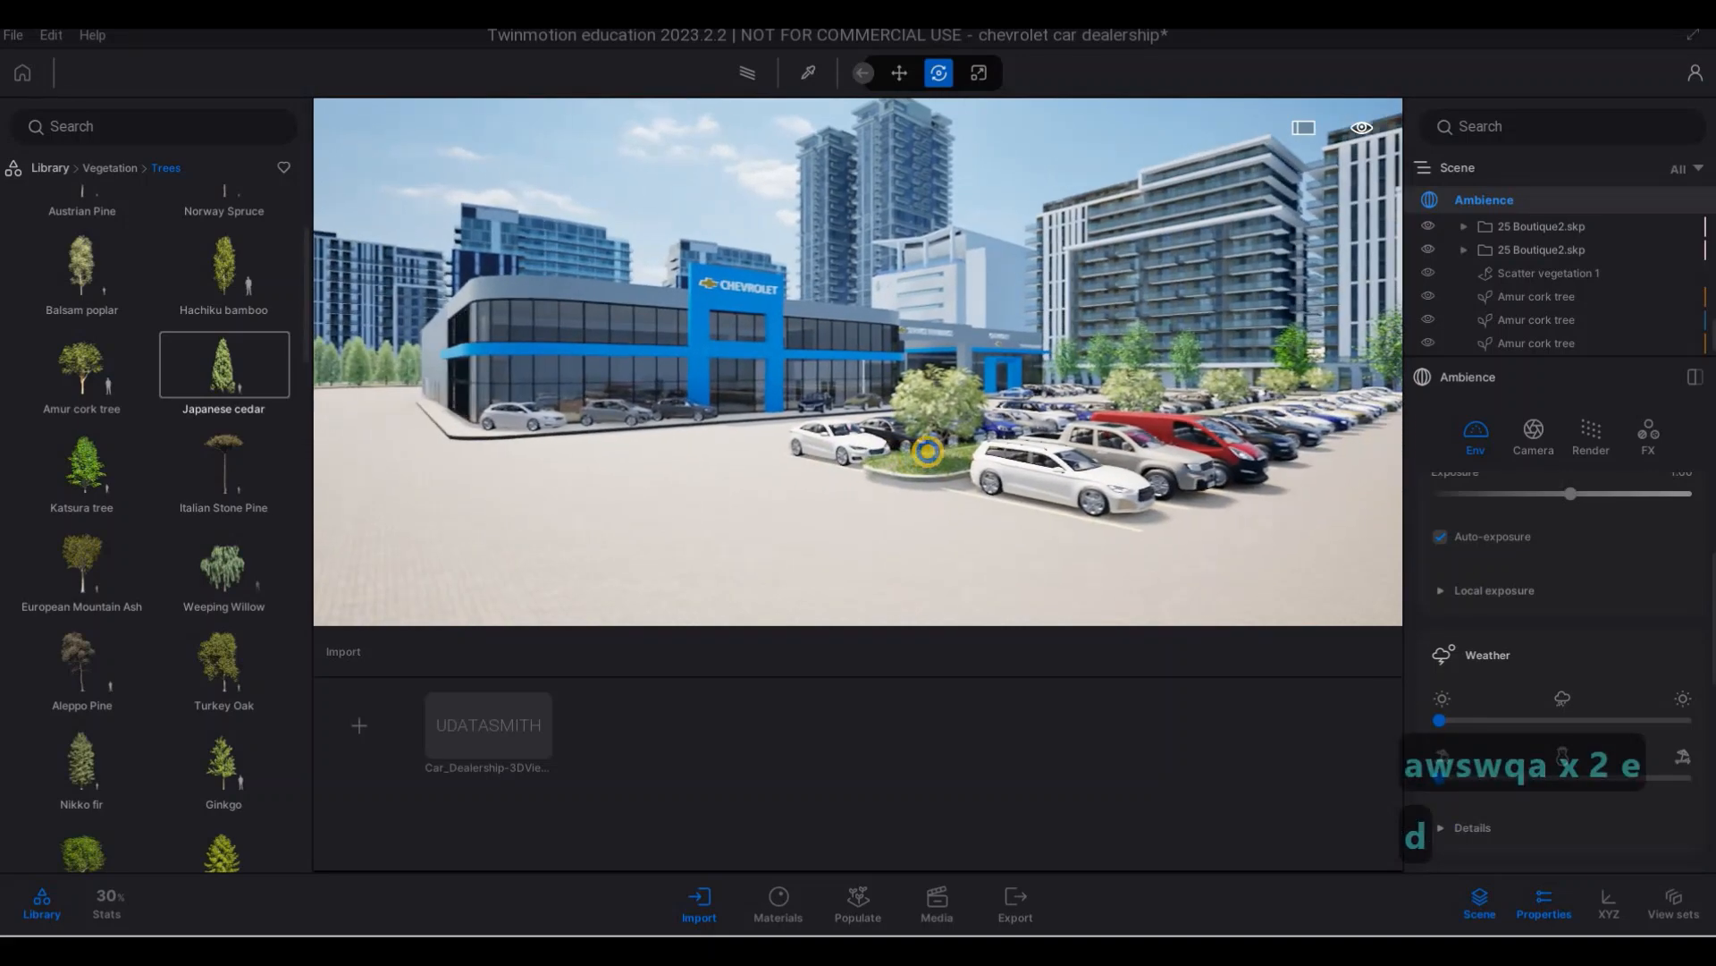
key(s)
key(w)
key(s)
key(w)
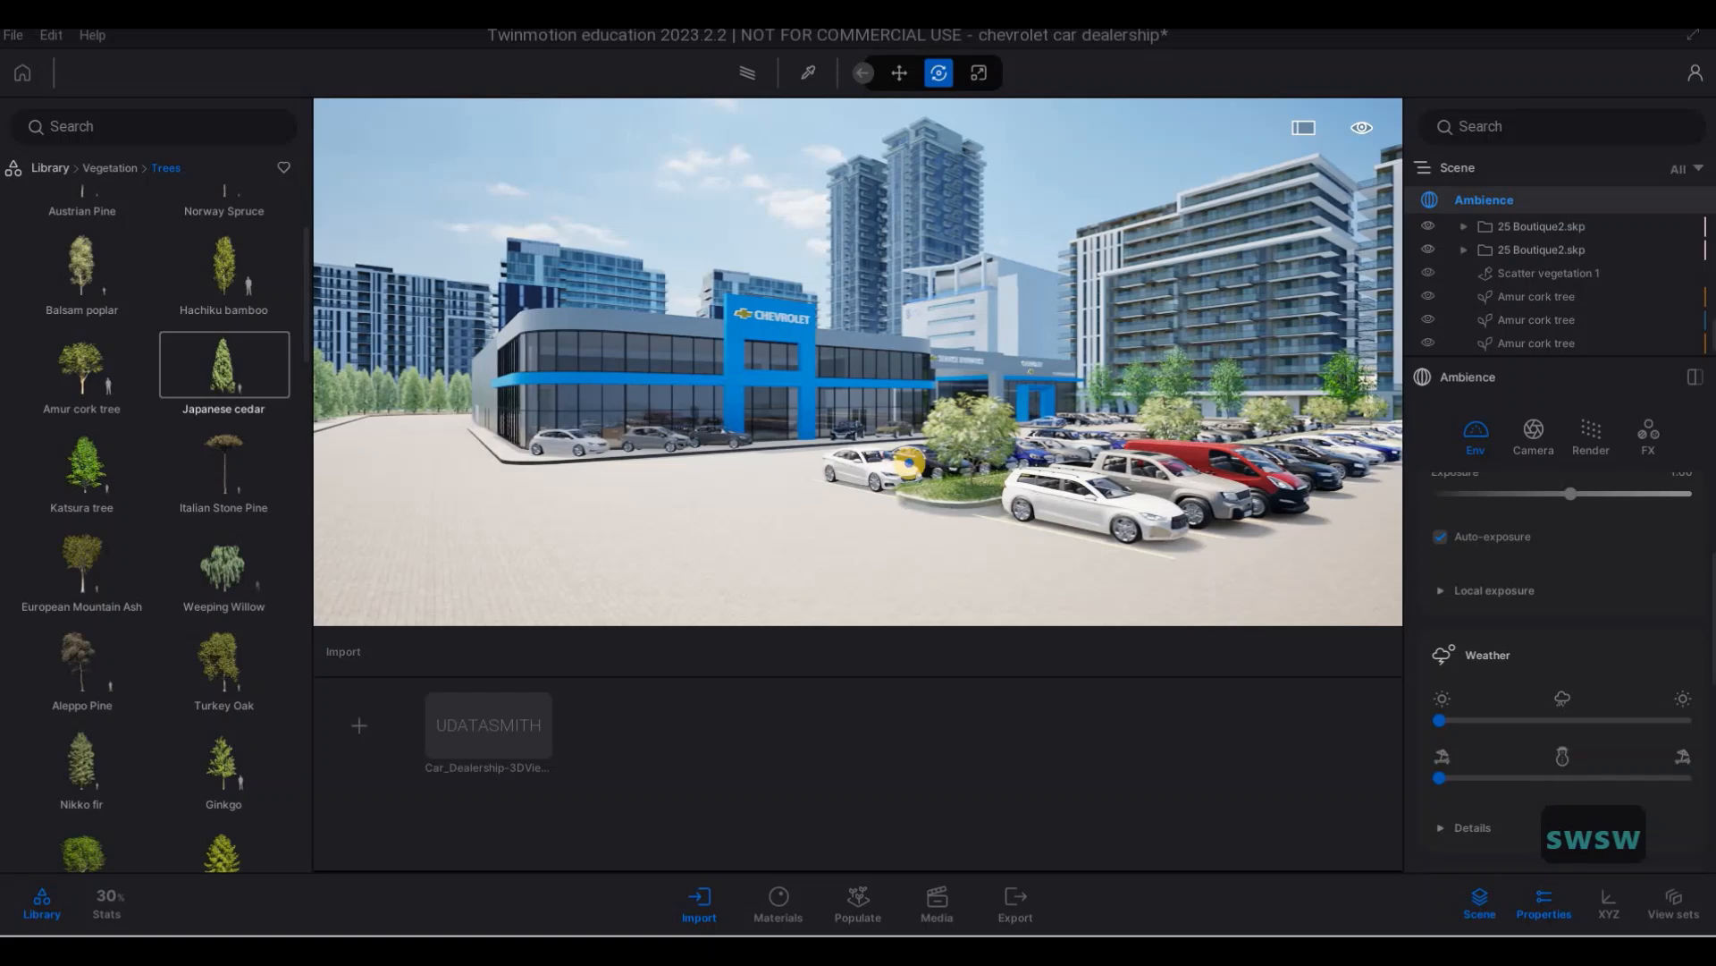
key(a)
key(a)
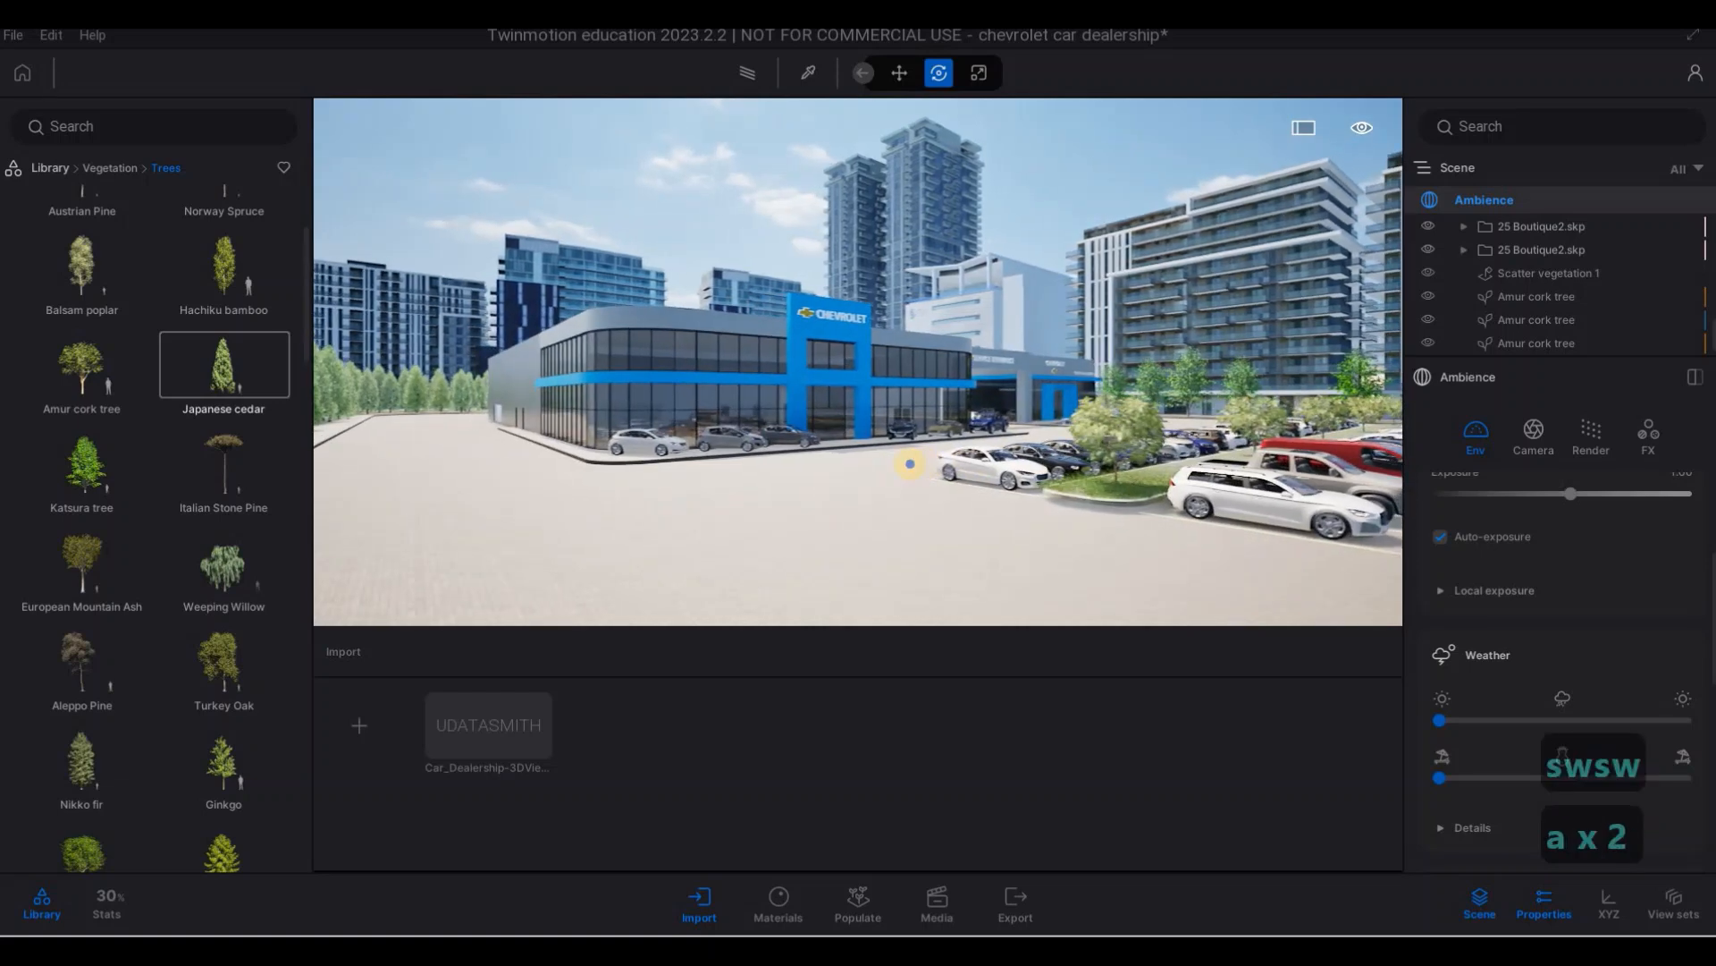
key(d)
key(d)
key(d)
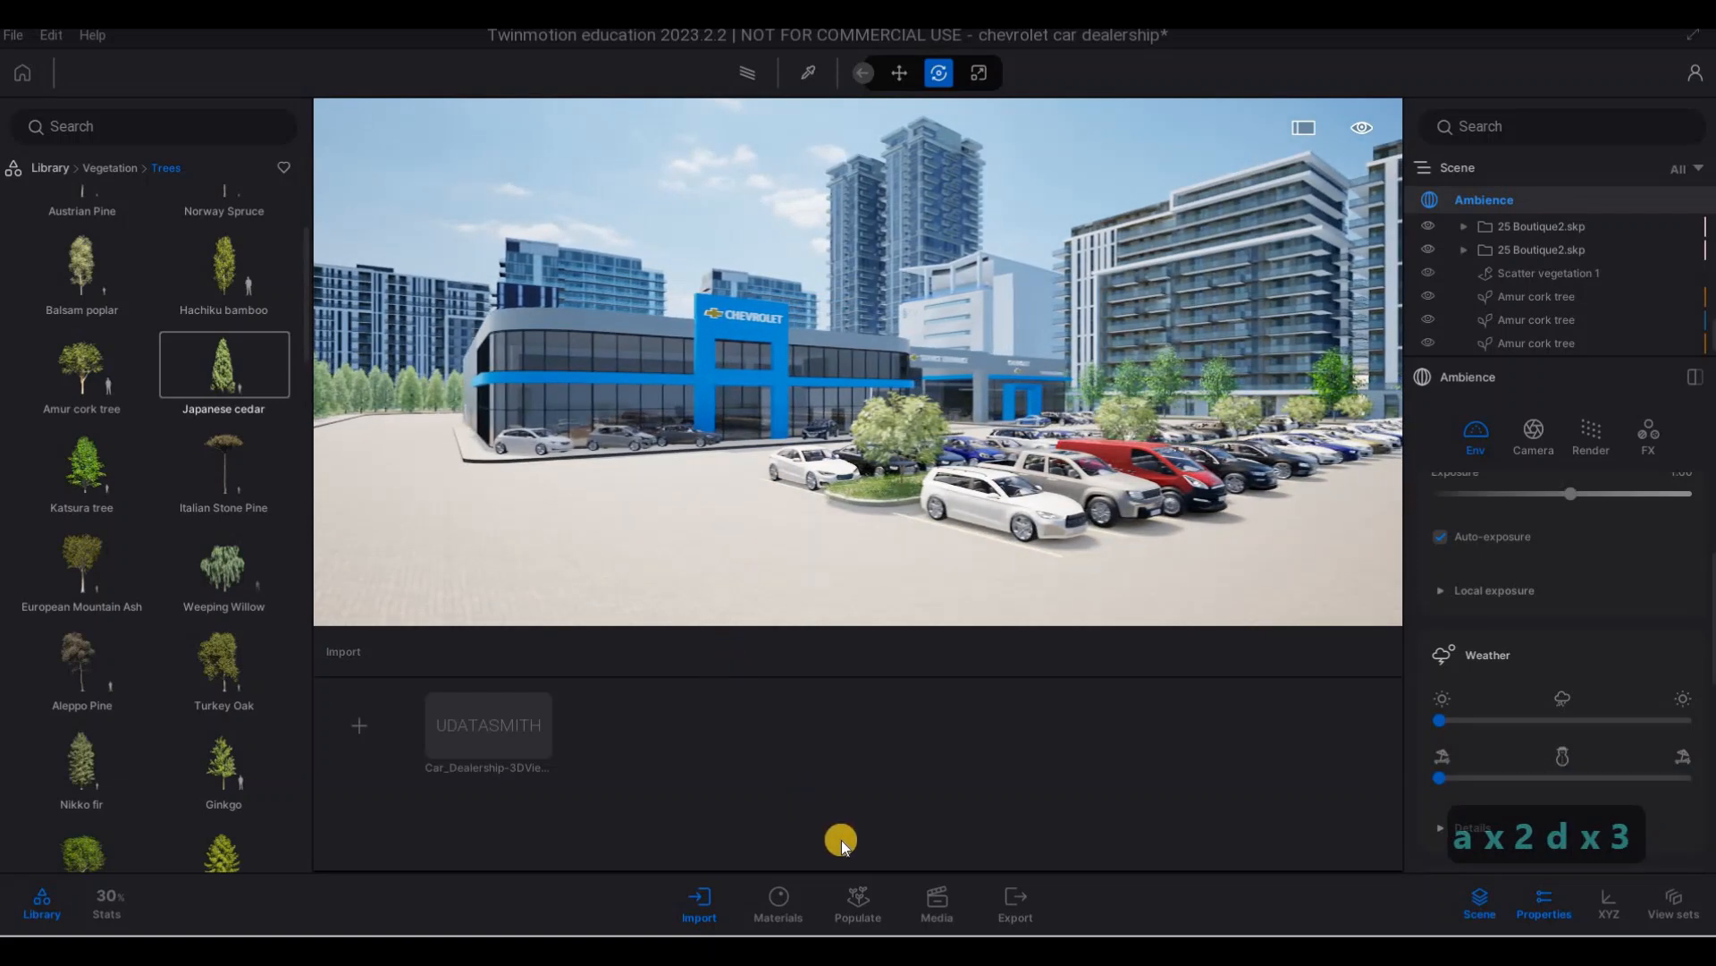
- Open the image media section and frame the dealership with the parked cars from a low viewpoint
click(937, 907)
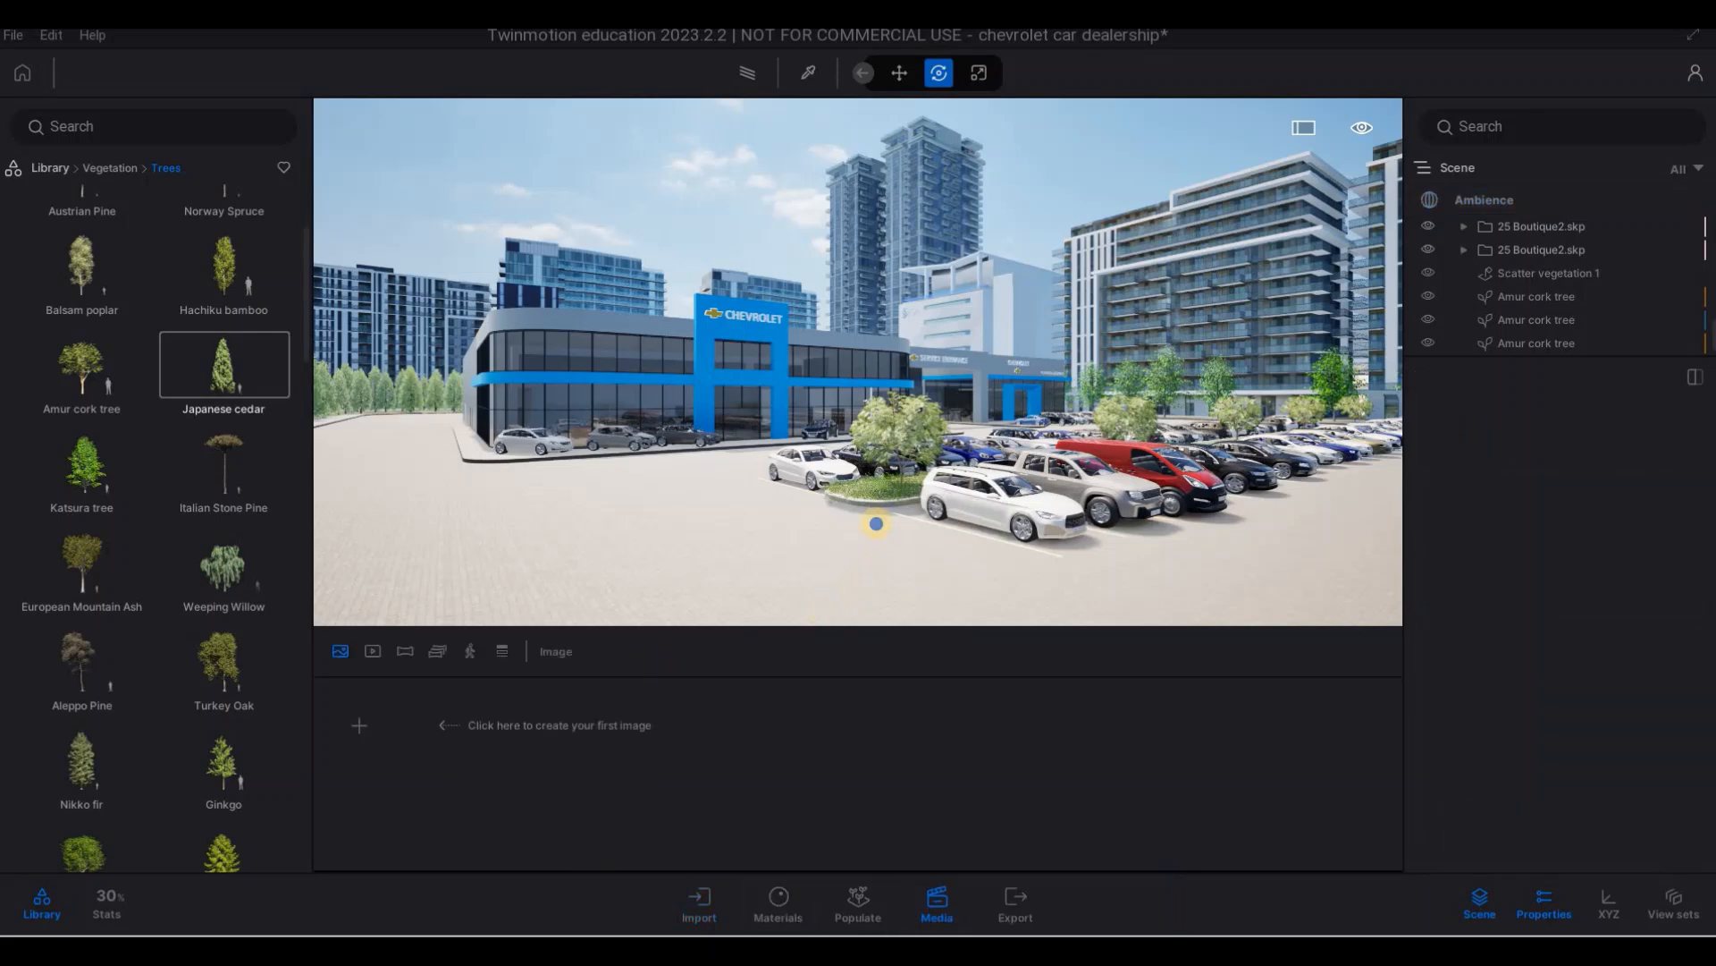
right_drag(883, 512, 881, 526)
key(e)
key(d)
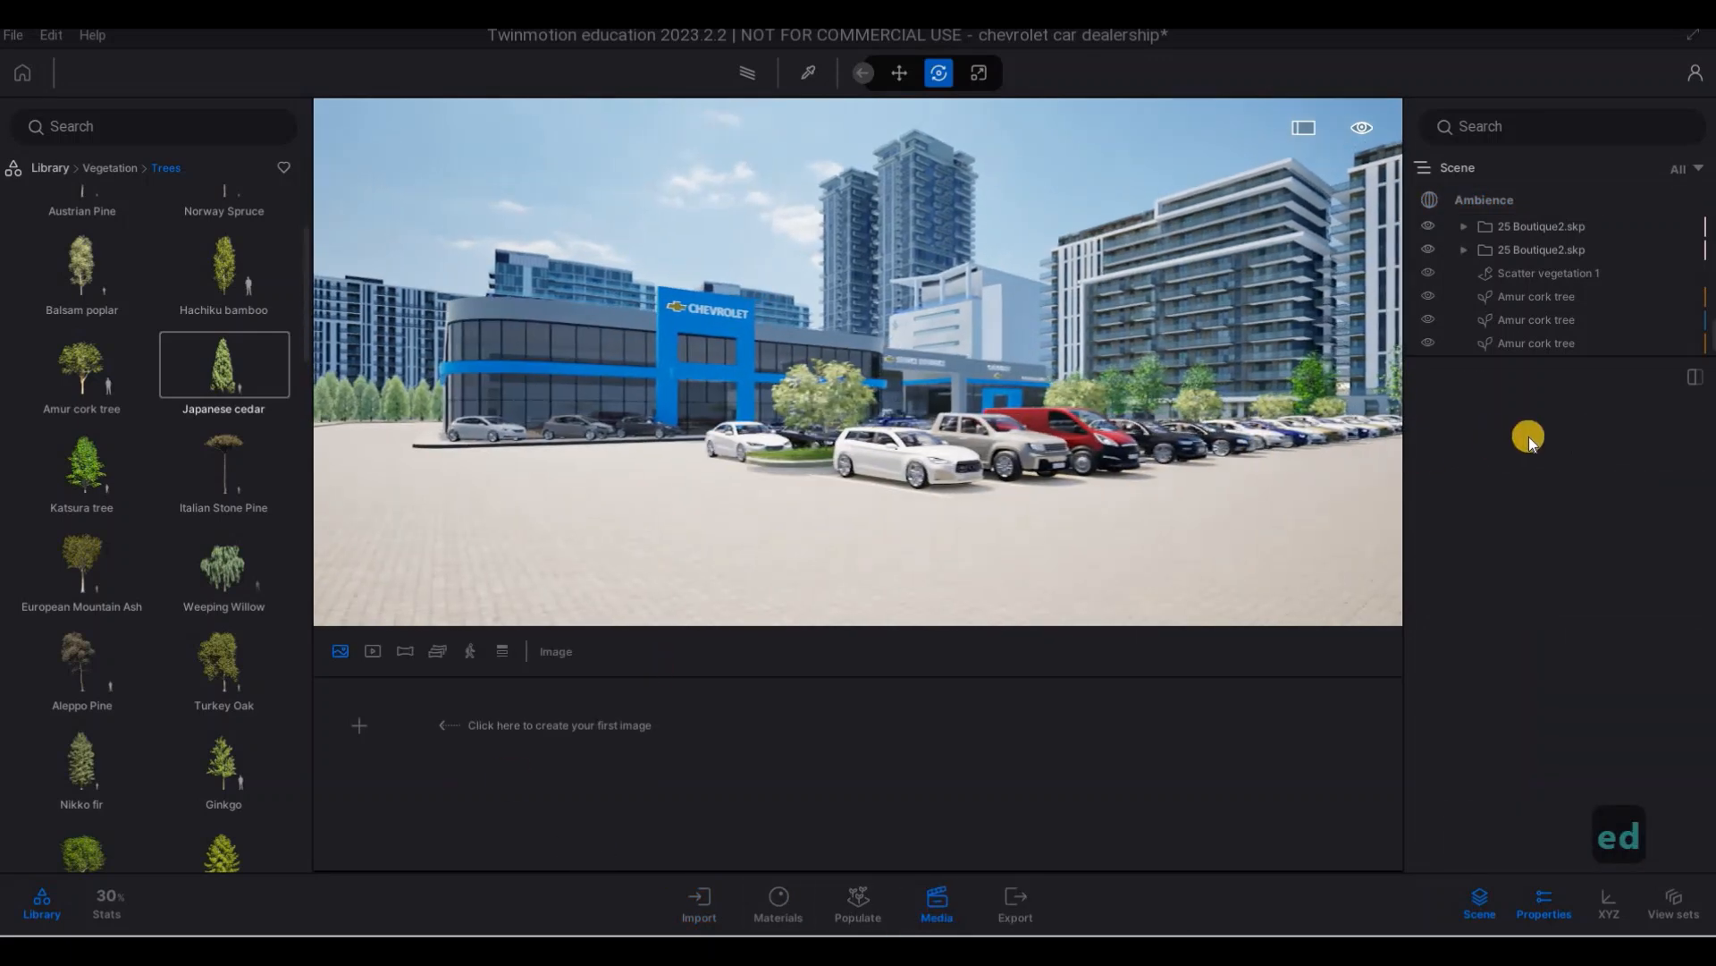
- Compare Standard and Lumen global illumination in the Ambience render settings and keep Lumen for real-time rendering
click(1483, 204)
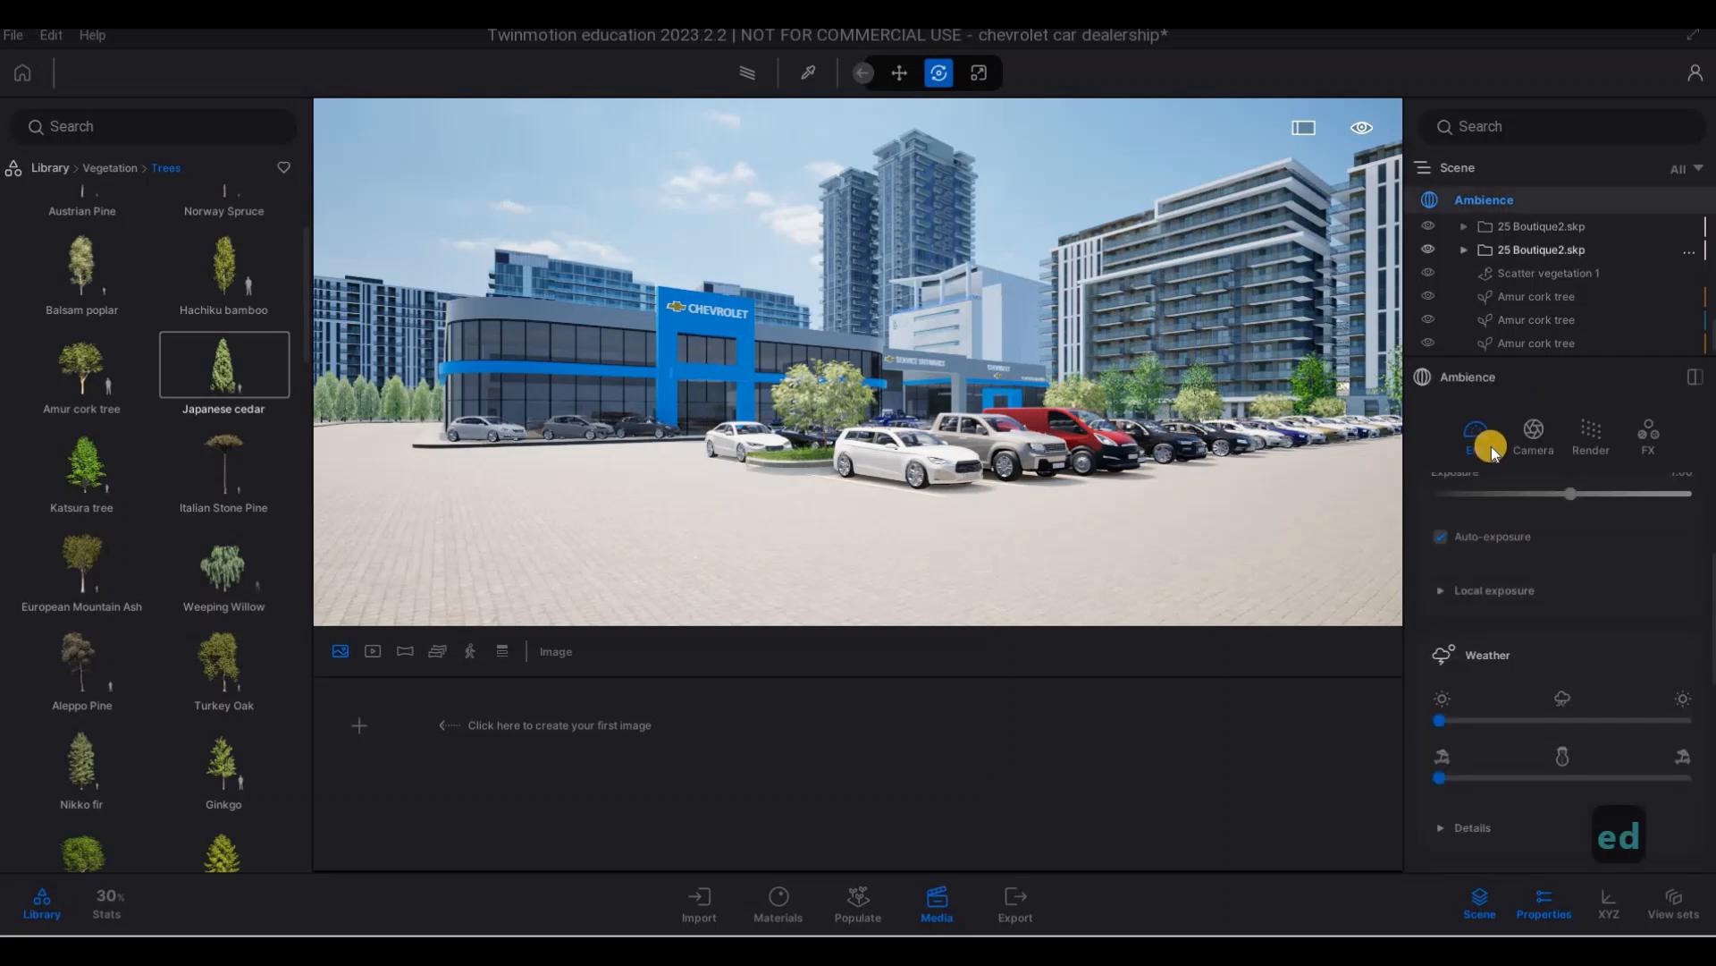
click(1578, 445)
scroll(1536, 608, up, 3)
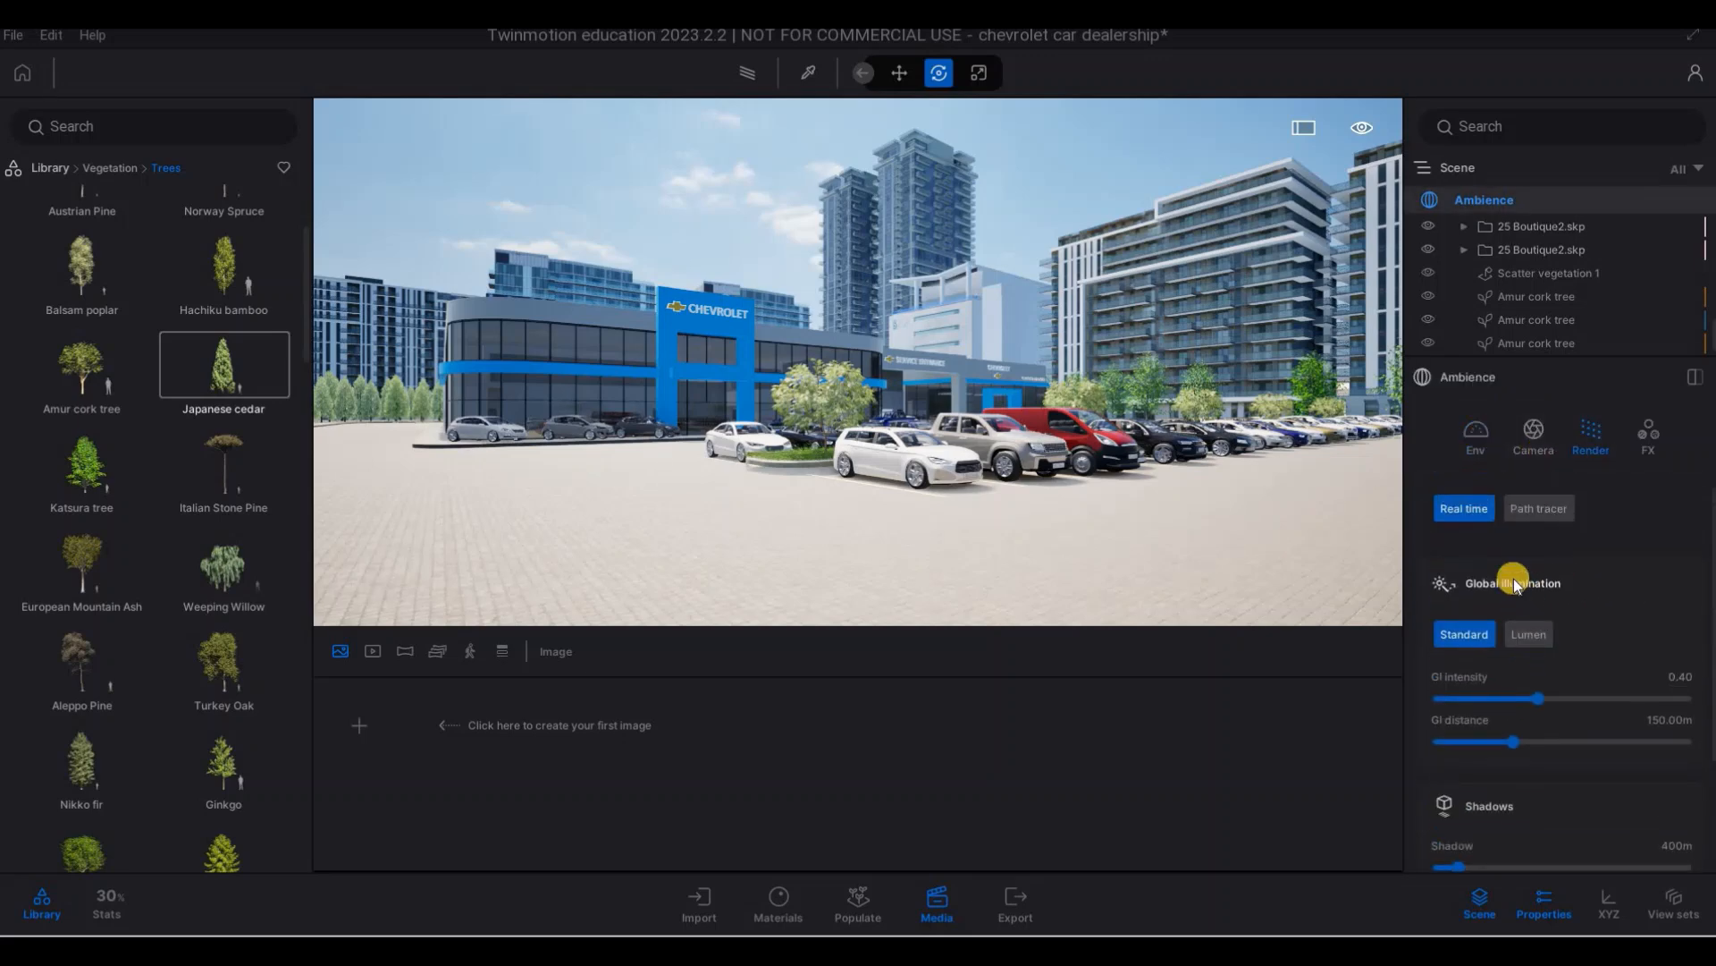
click(1526, 636)
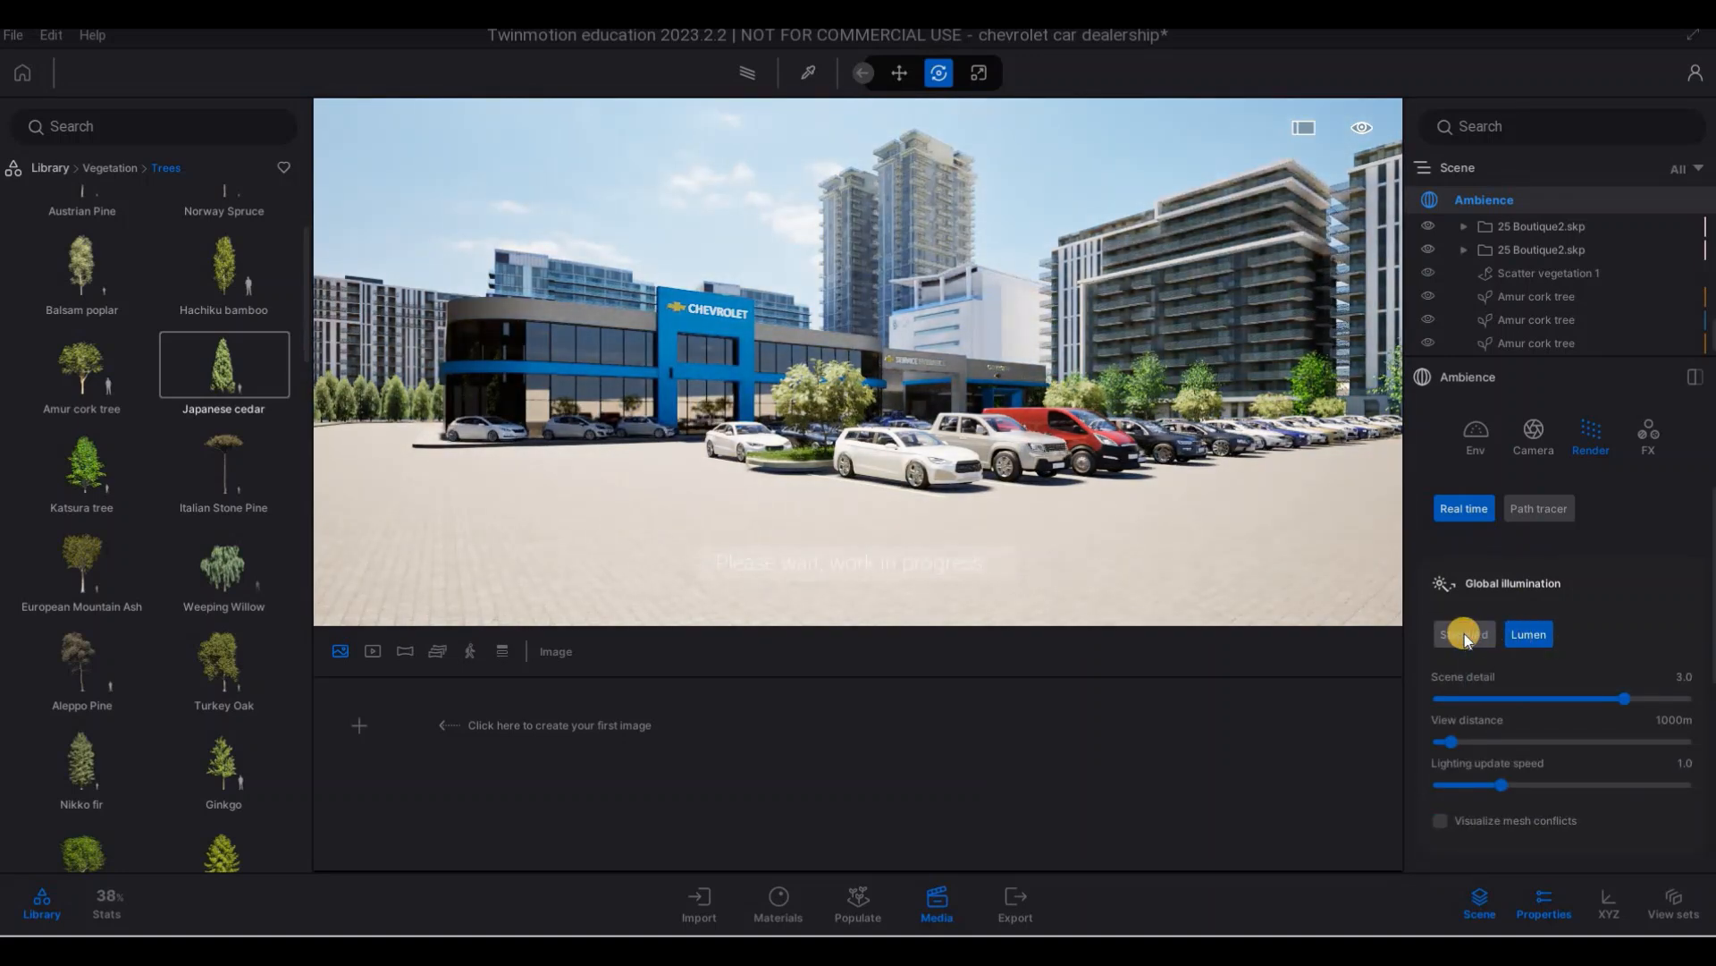
click(1467, 633)
click(1521, 636)
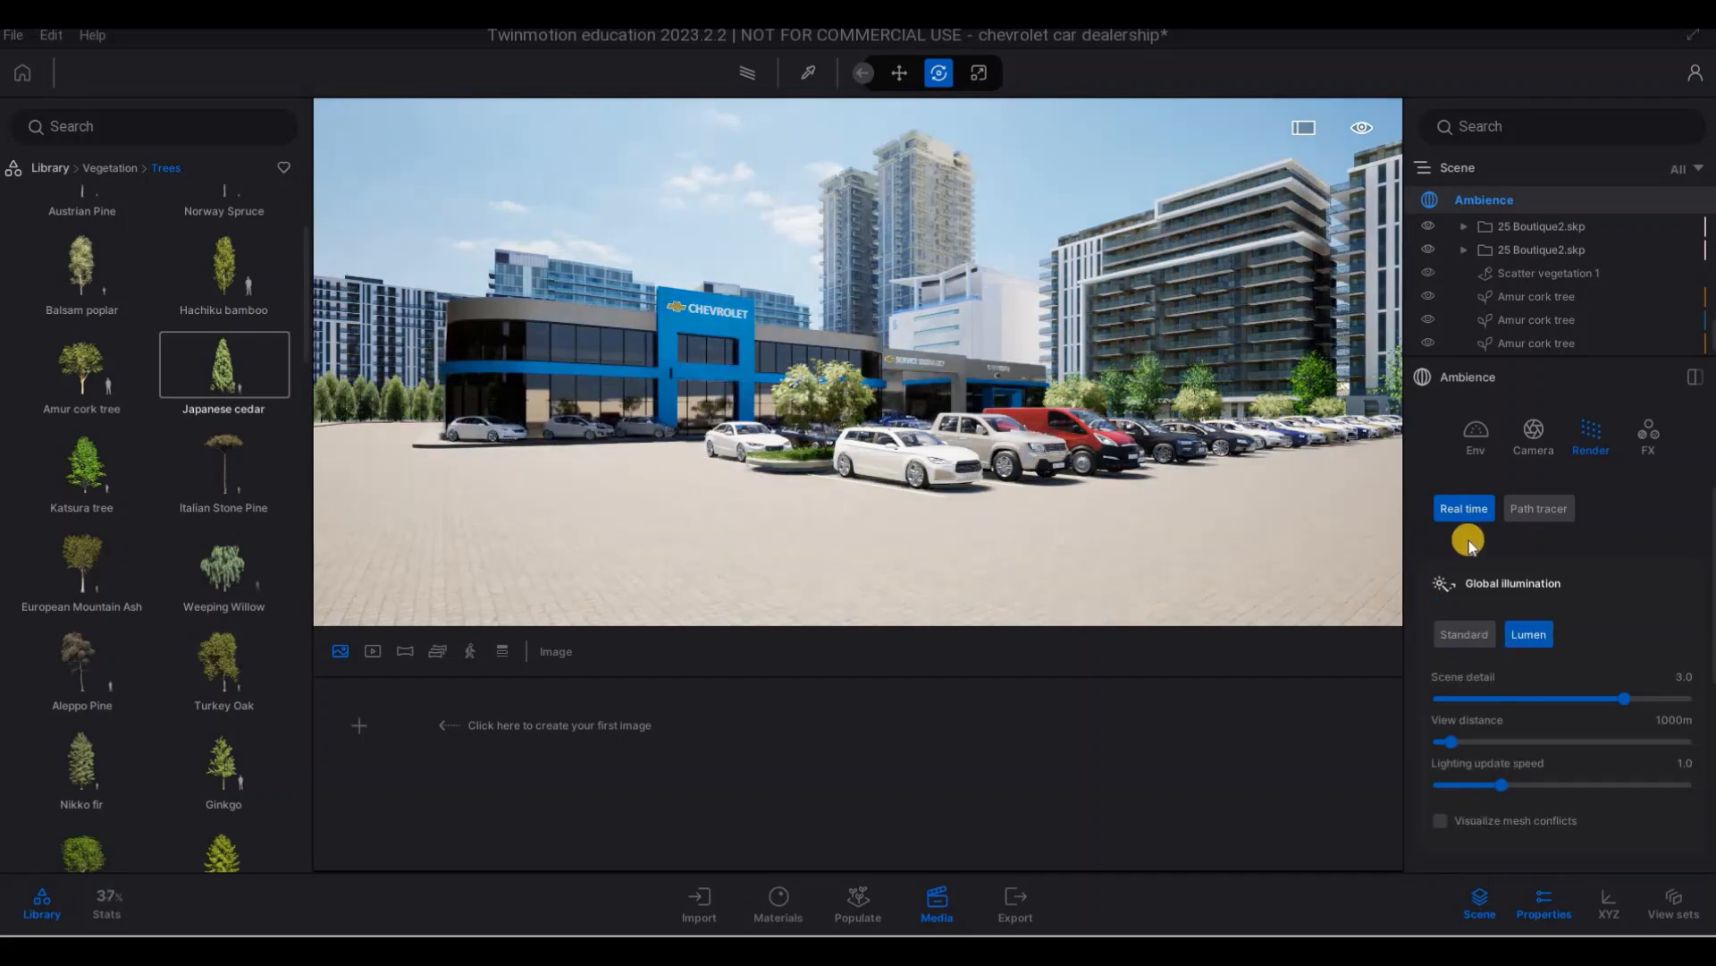
- Try rendering the scene with the Path tracer at Medium quality
click(1538, 509)
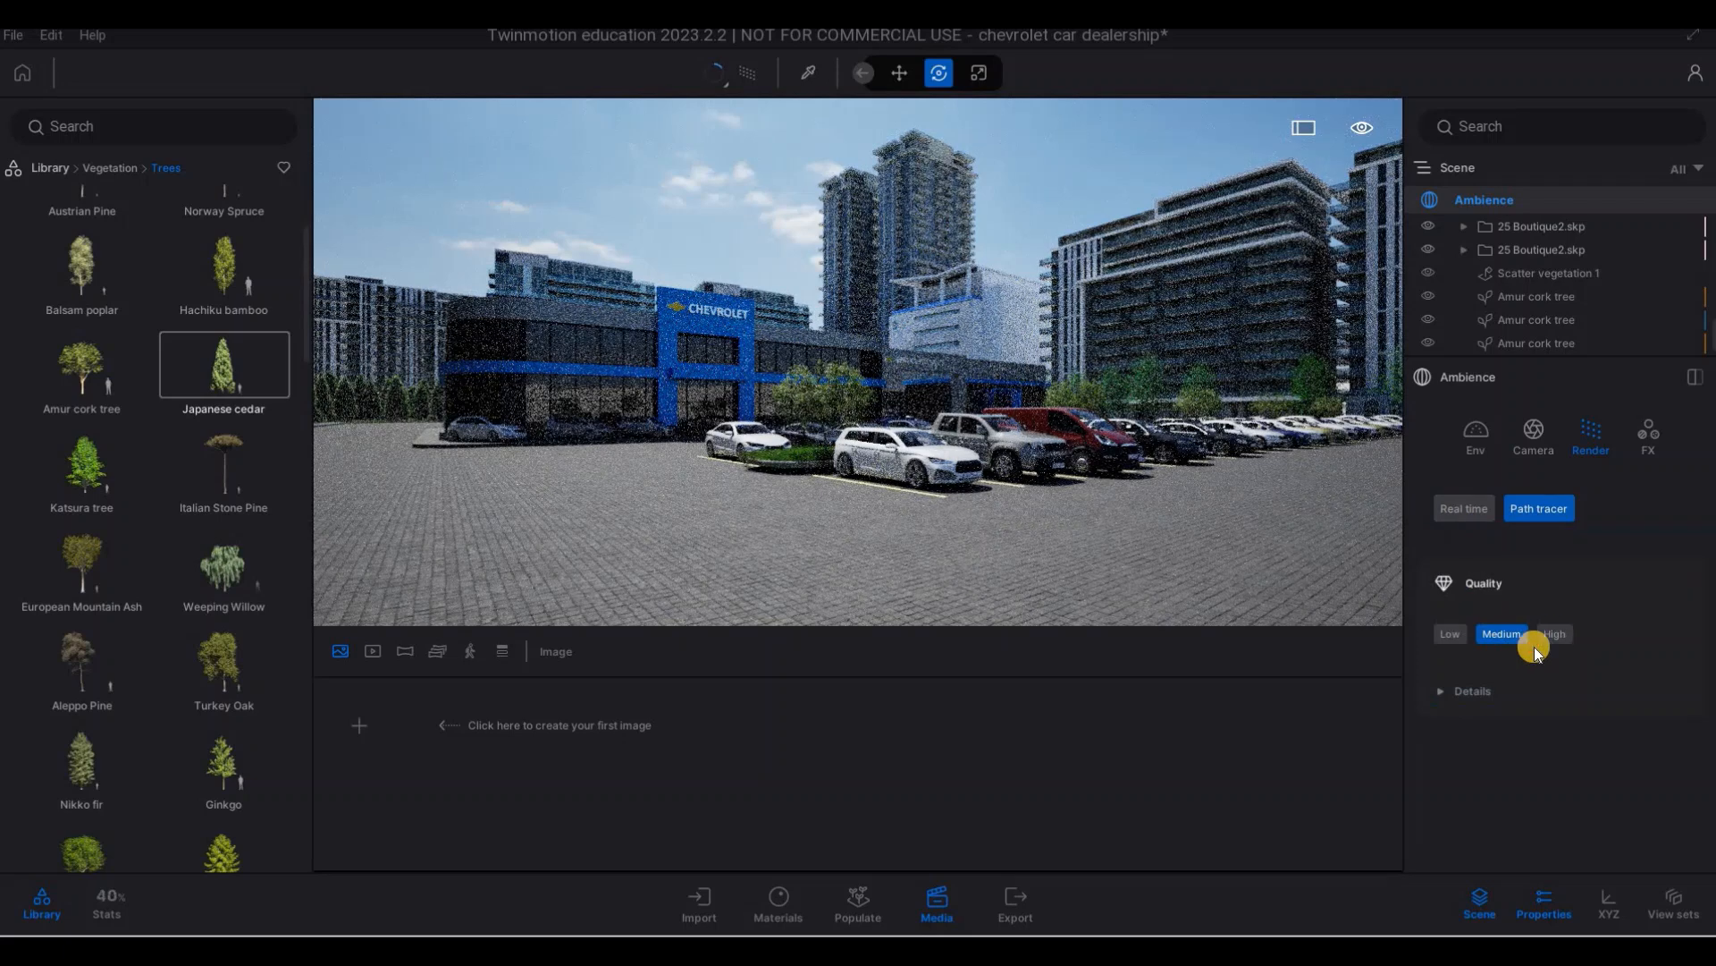
click(1447, 695)
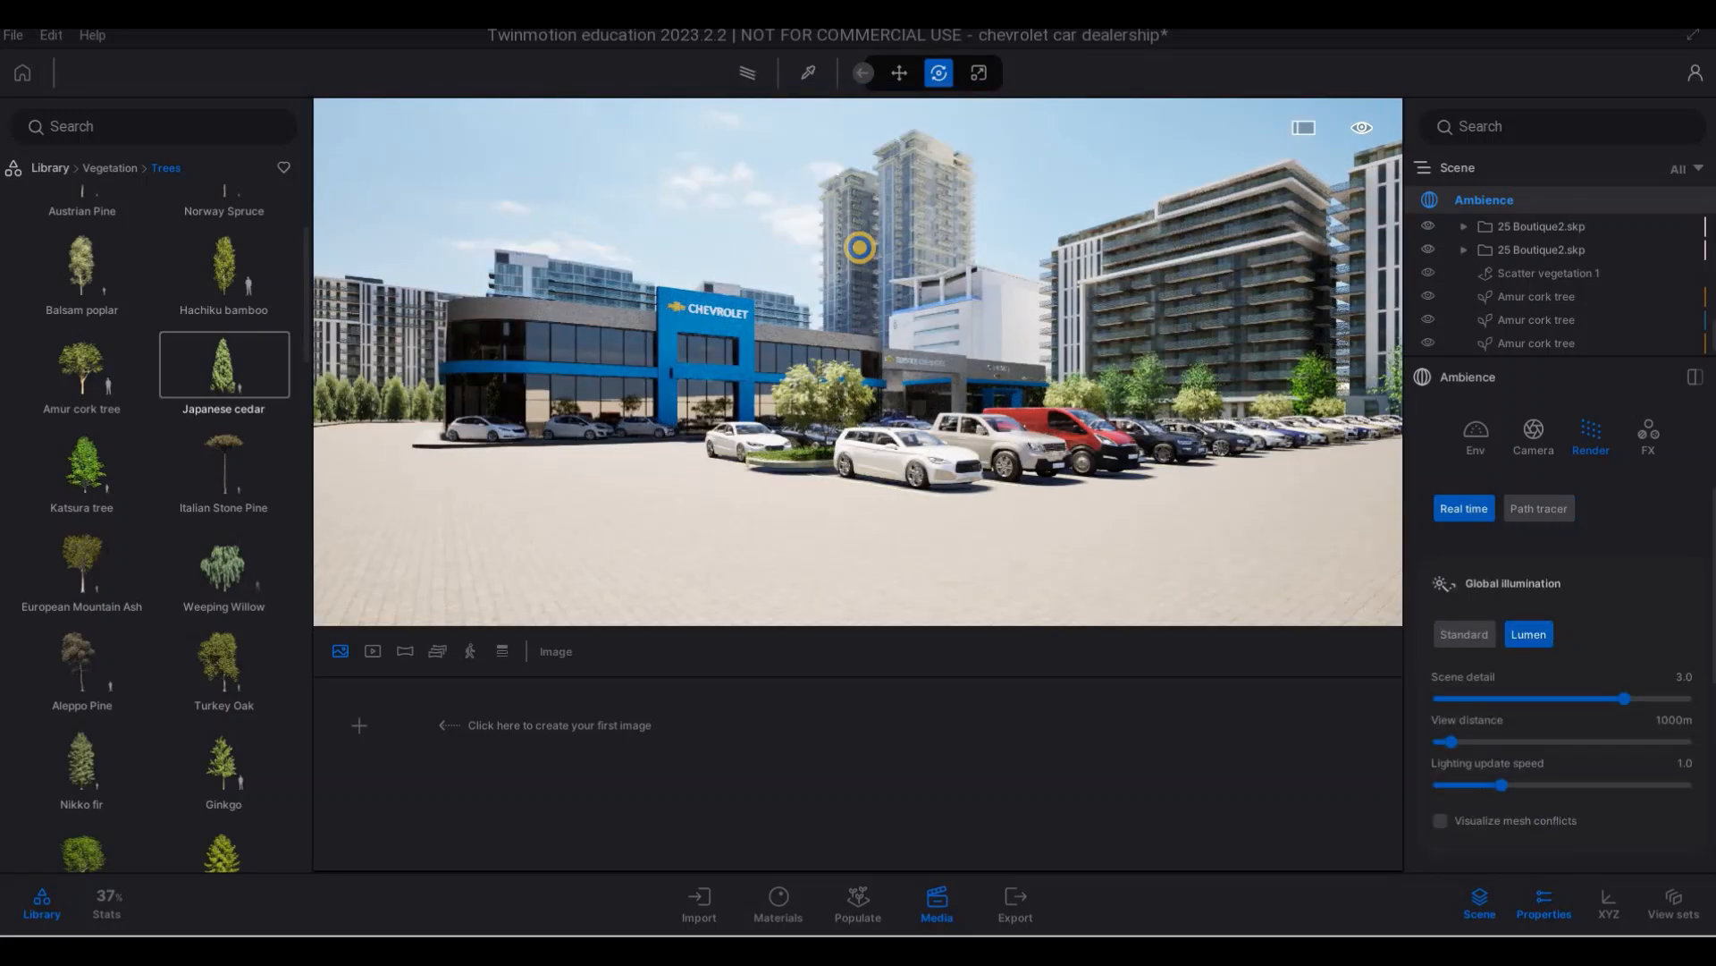
- Inspect the reflections in the dealership's glazed facade up close under Lumen lighting
key(a)
key(w)
key(d)
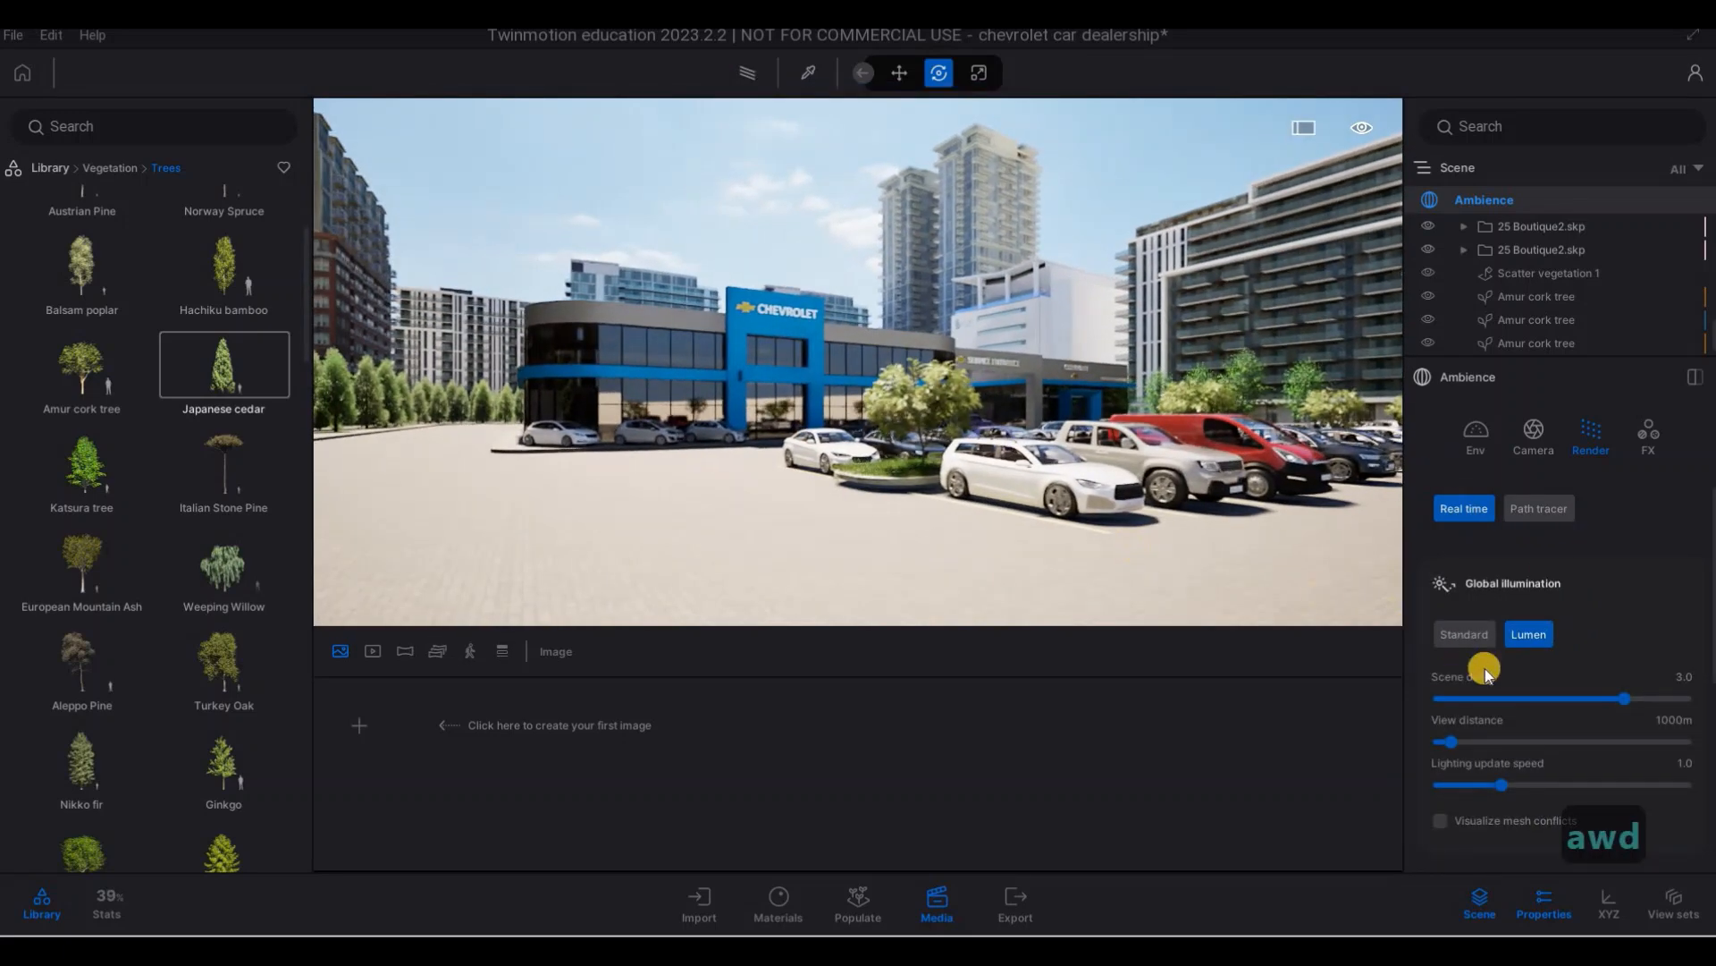
key(a)
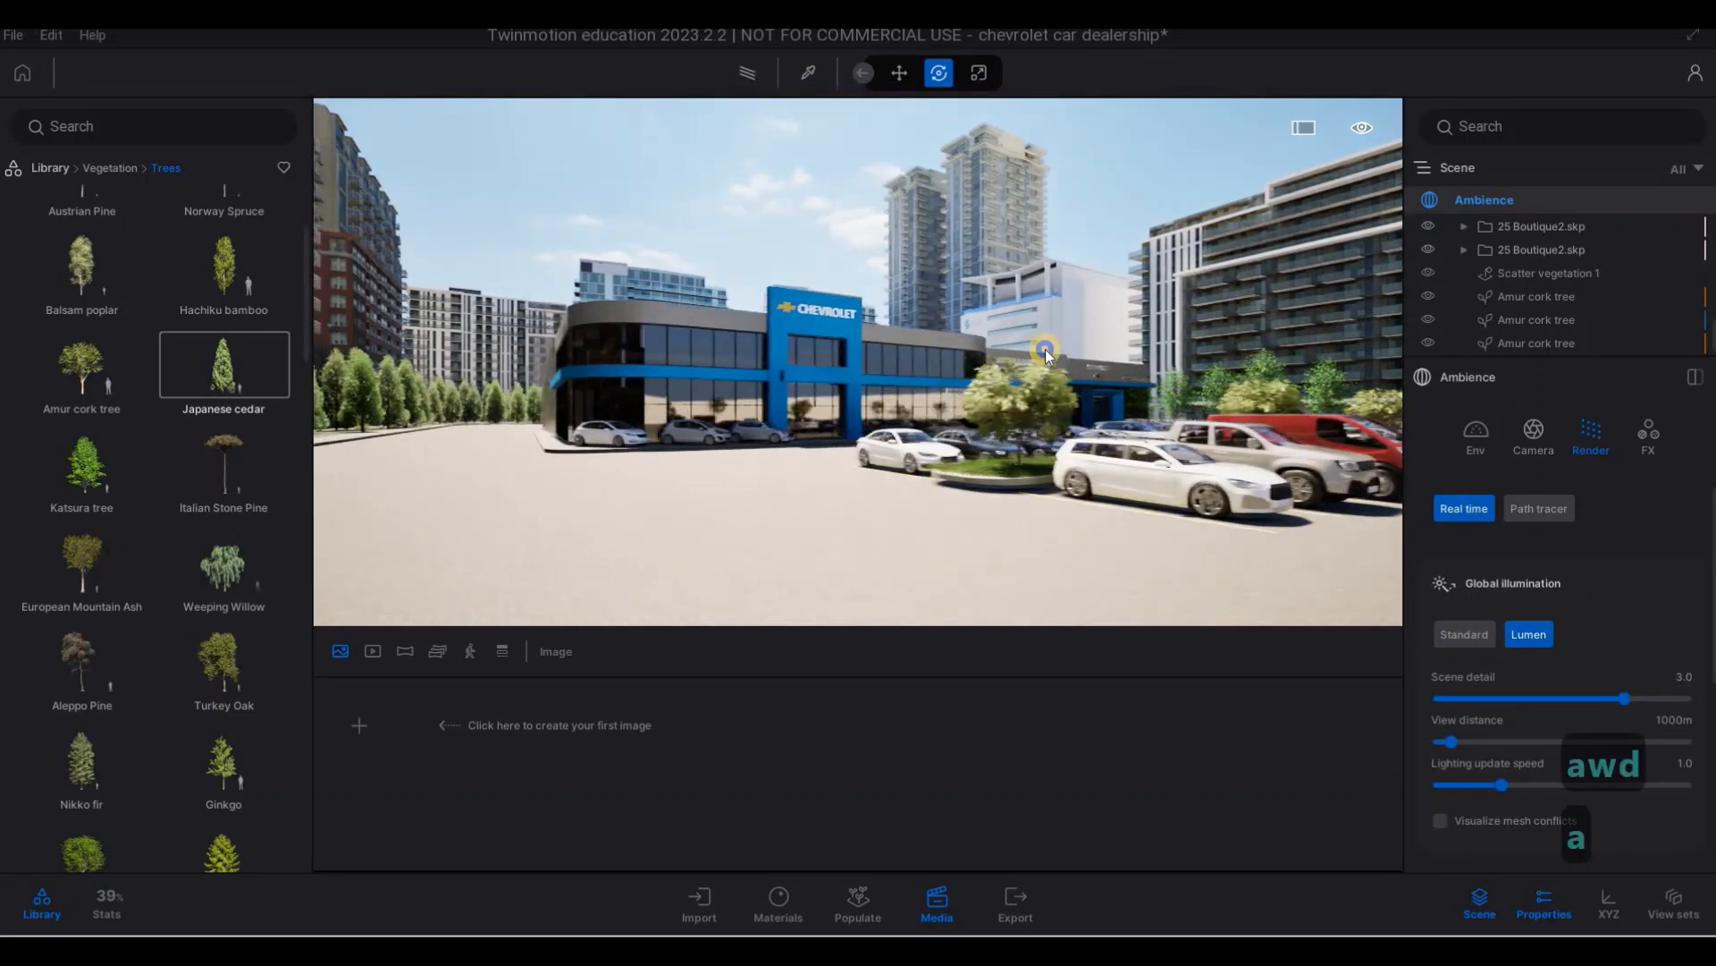
key(w)
key(w)
key(w)
key(w)
key(w)
key(q)
key(w)
key(a)
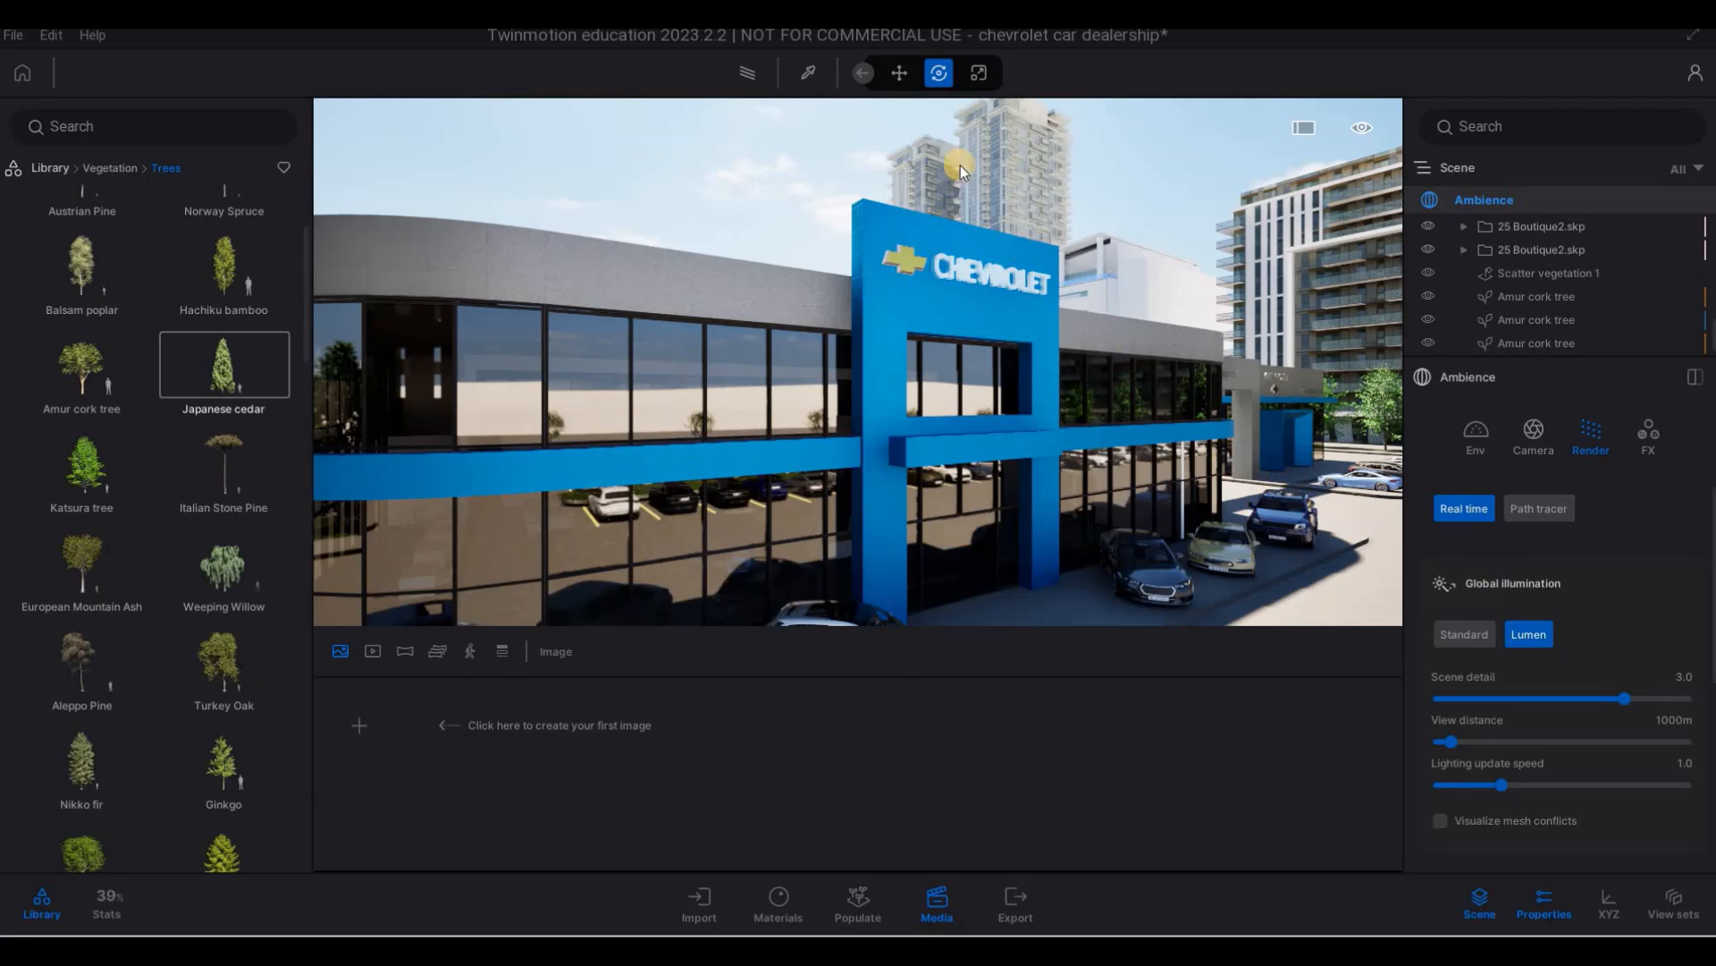
- Sample the facade's Clear glass material, then give it a gray tint and set its opacity to 48%
click(806, 79)
click(736, 374)
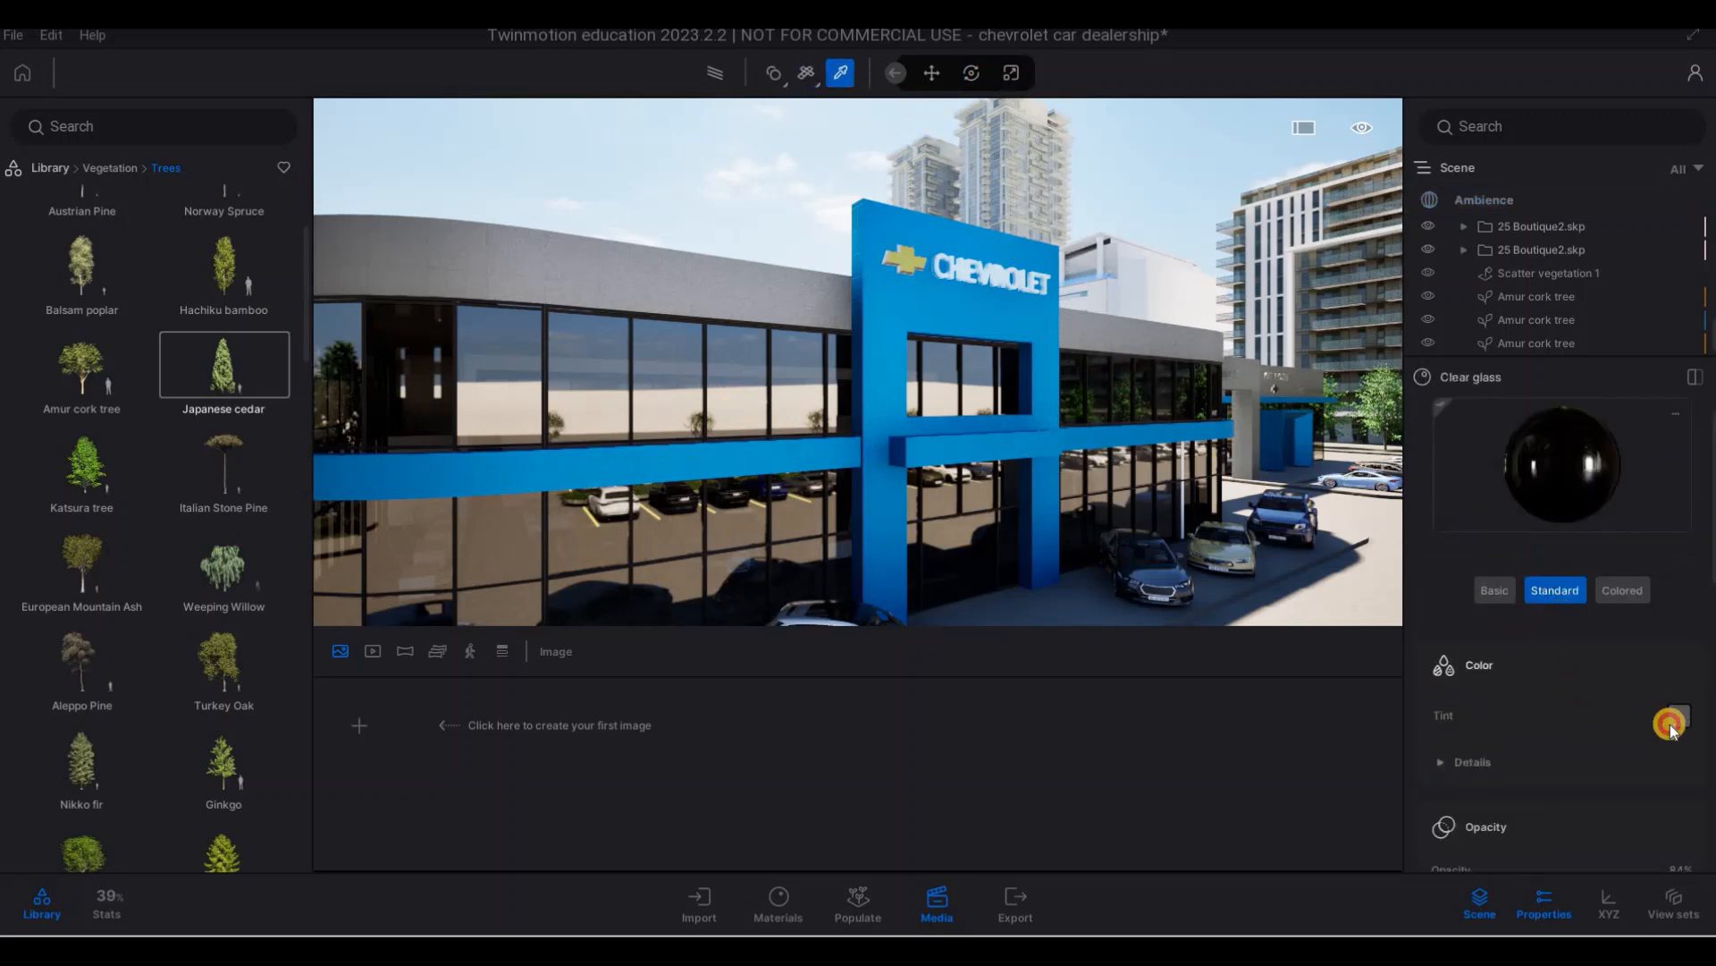
click(1672, 726)
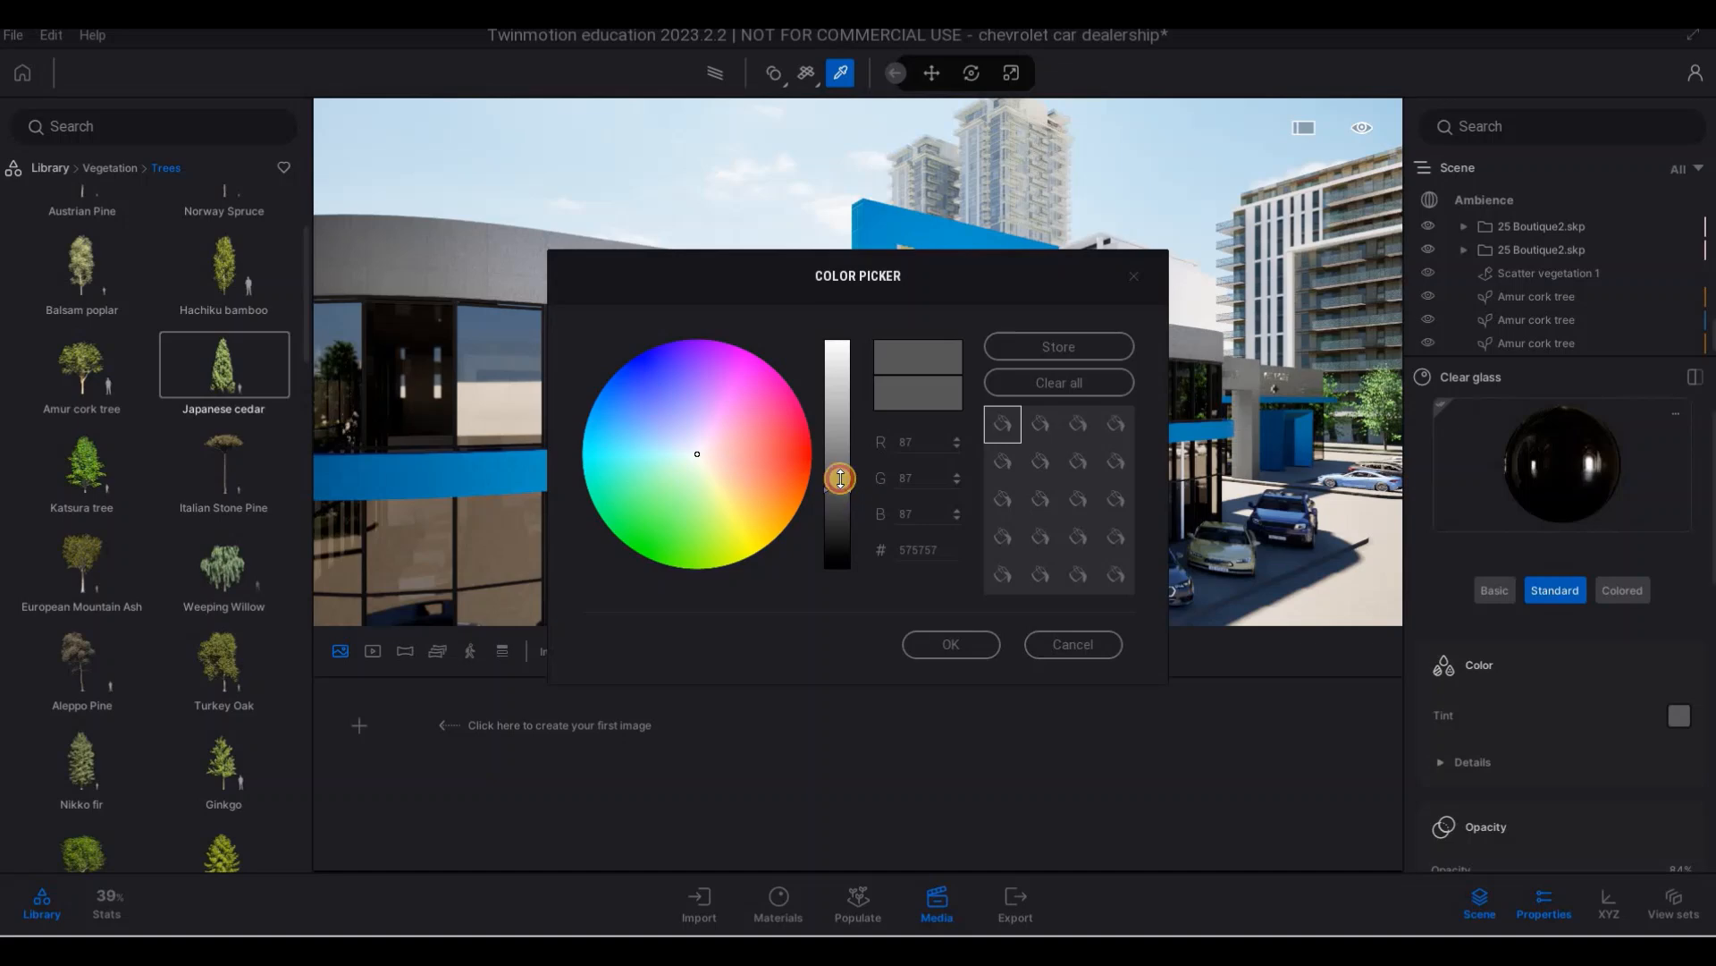
click(840, 479)
click(972, 640)
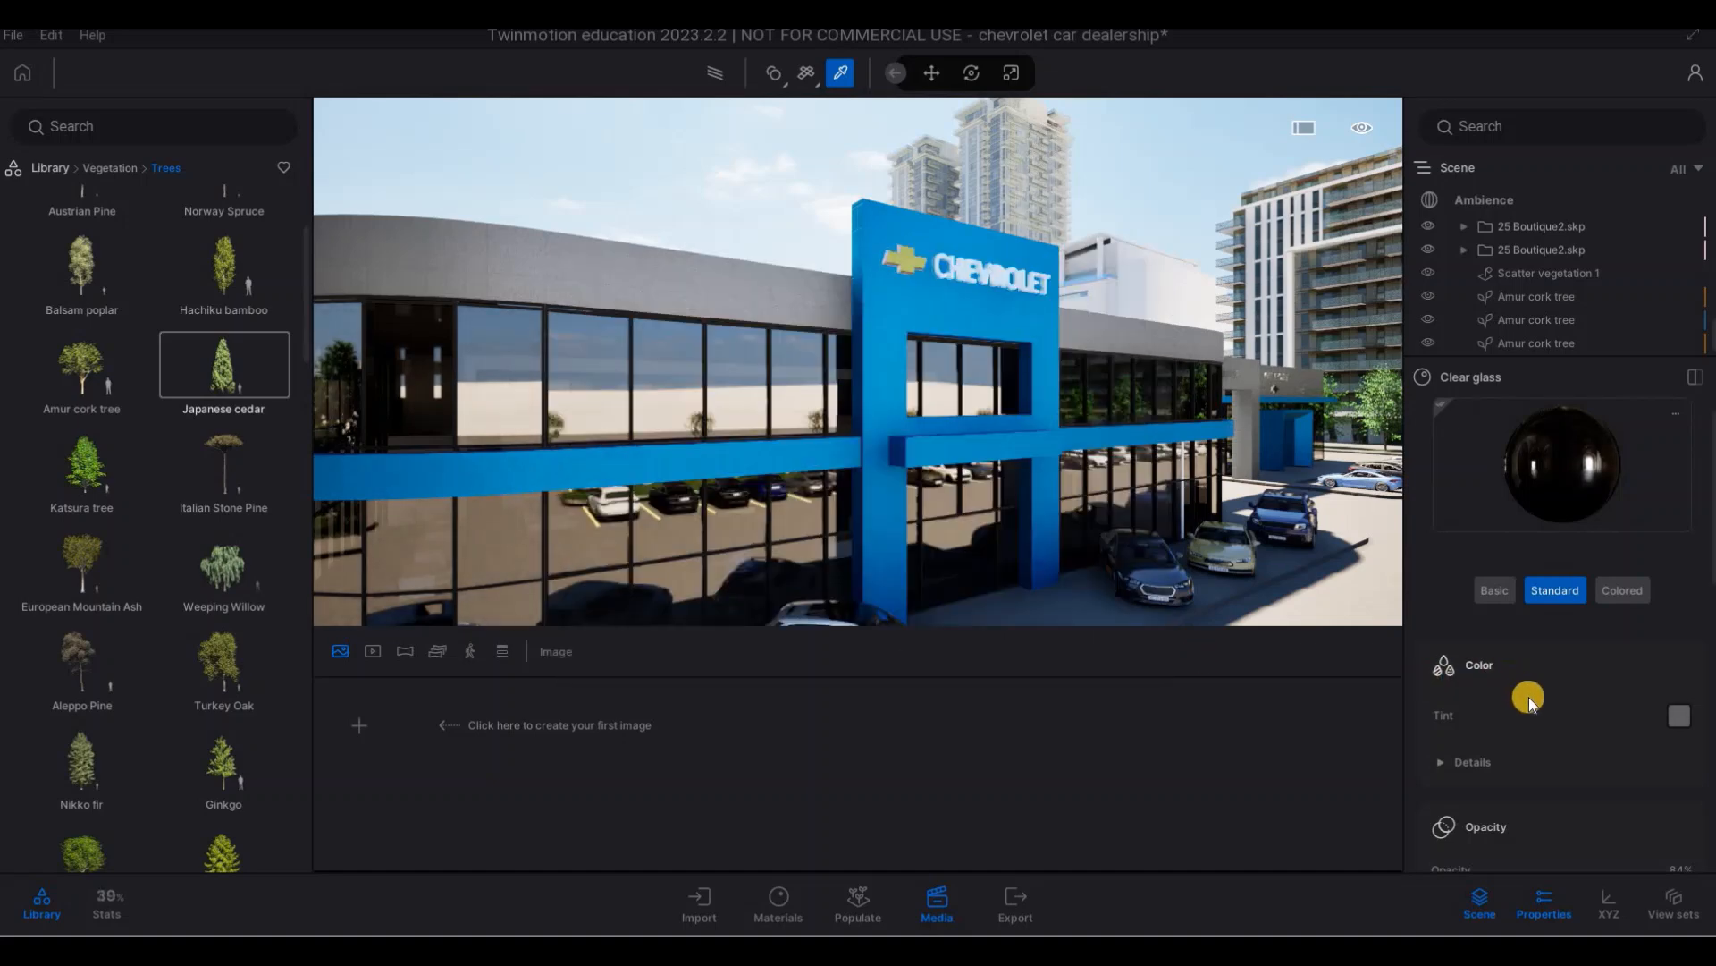
scroll(1529, 696, down, 3)
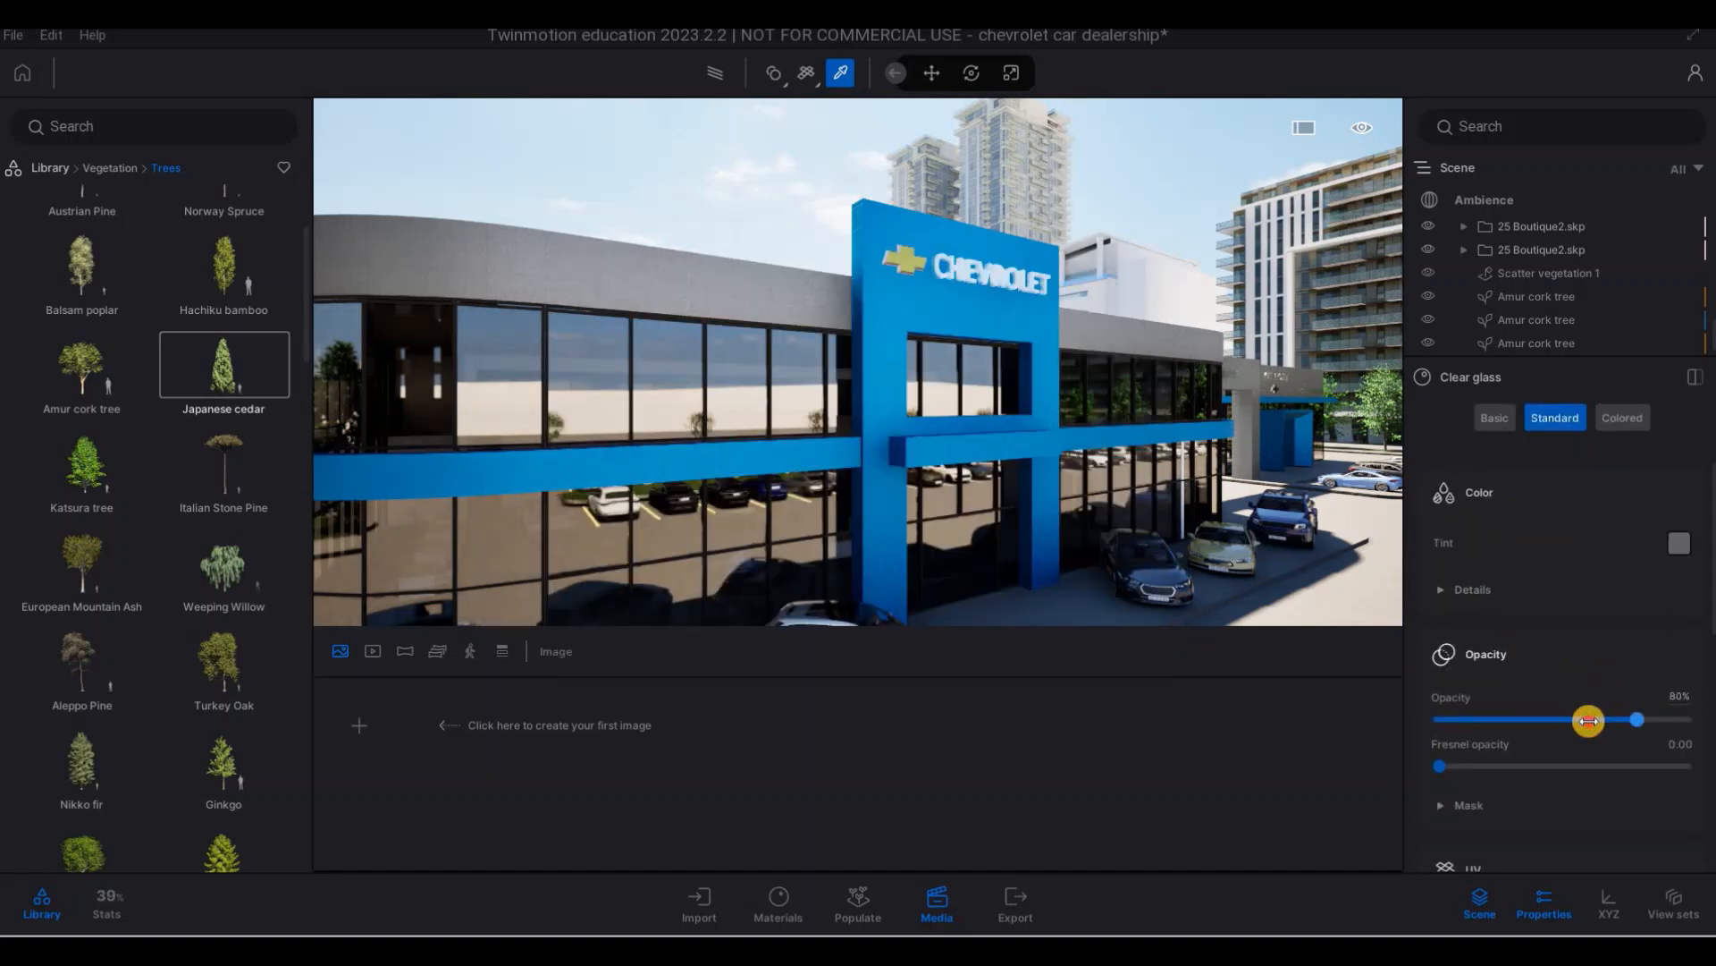
drag(1589, 720, 1558, 720)
- Examine the more transparent facade glass while backing away to the parking median
key(s)
key(s)
key(s)
key(s)
right_drag(1077, 399, 1062, 399)
key(e)
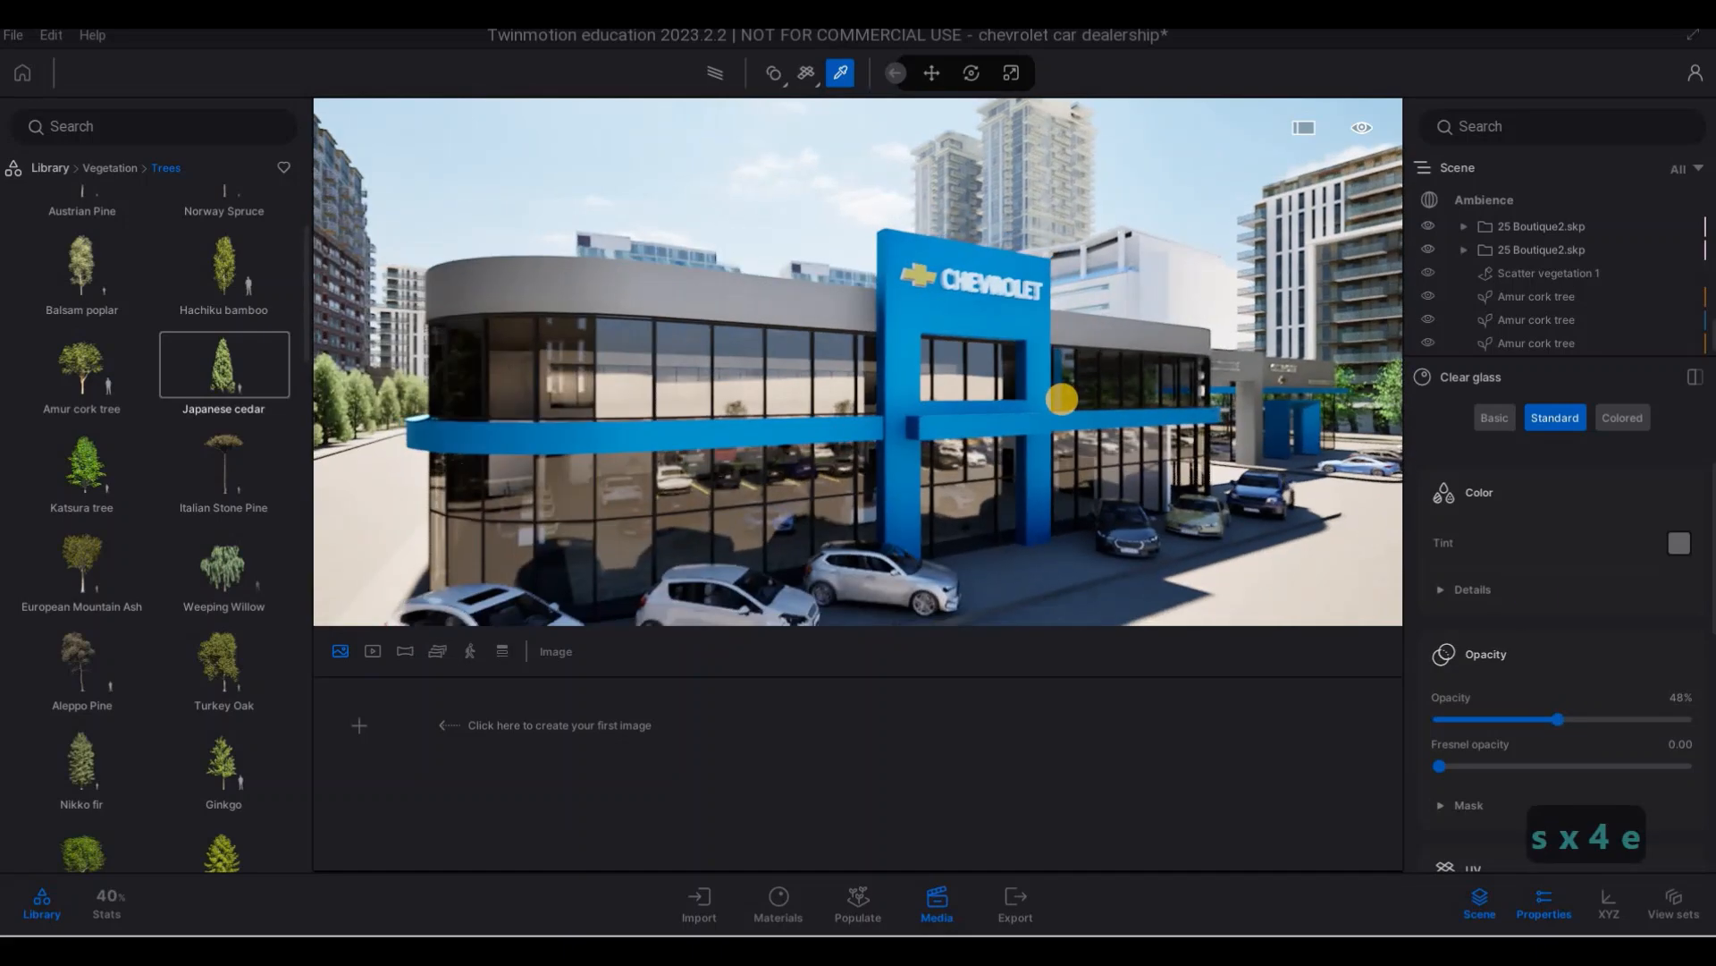
key(s)
key(q)
key(s)
key(q)
key(s)
key(d)
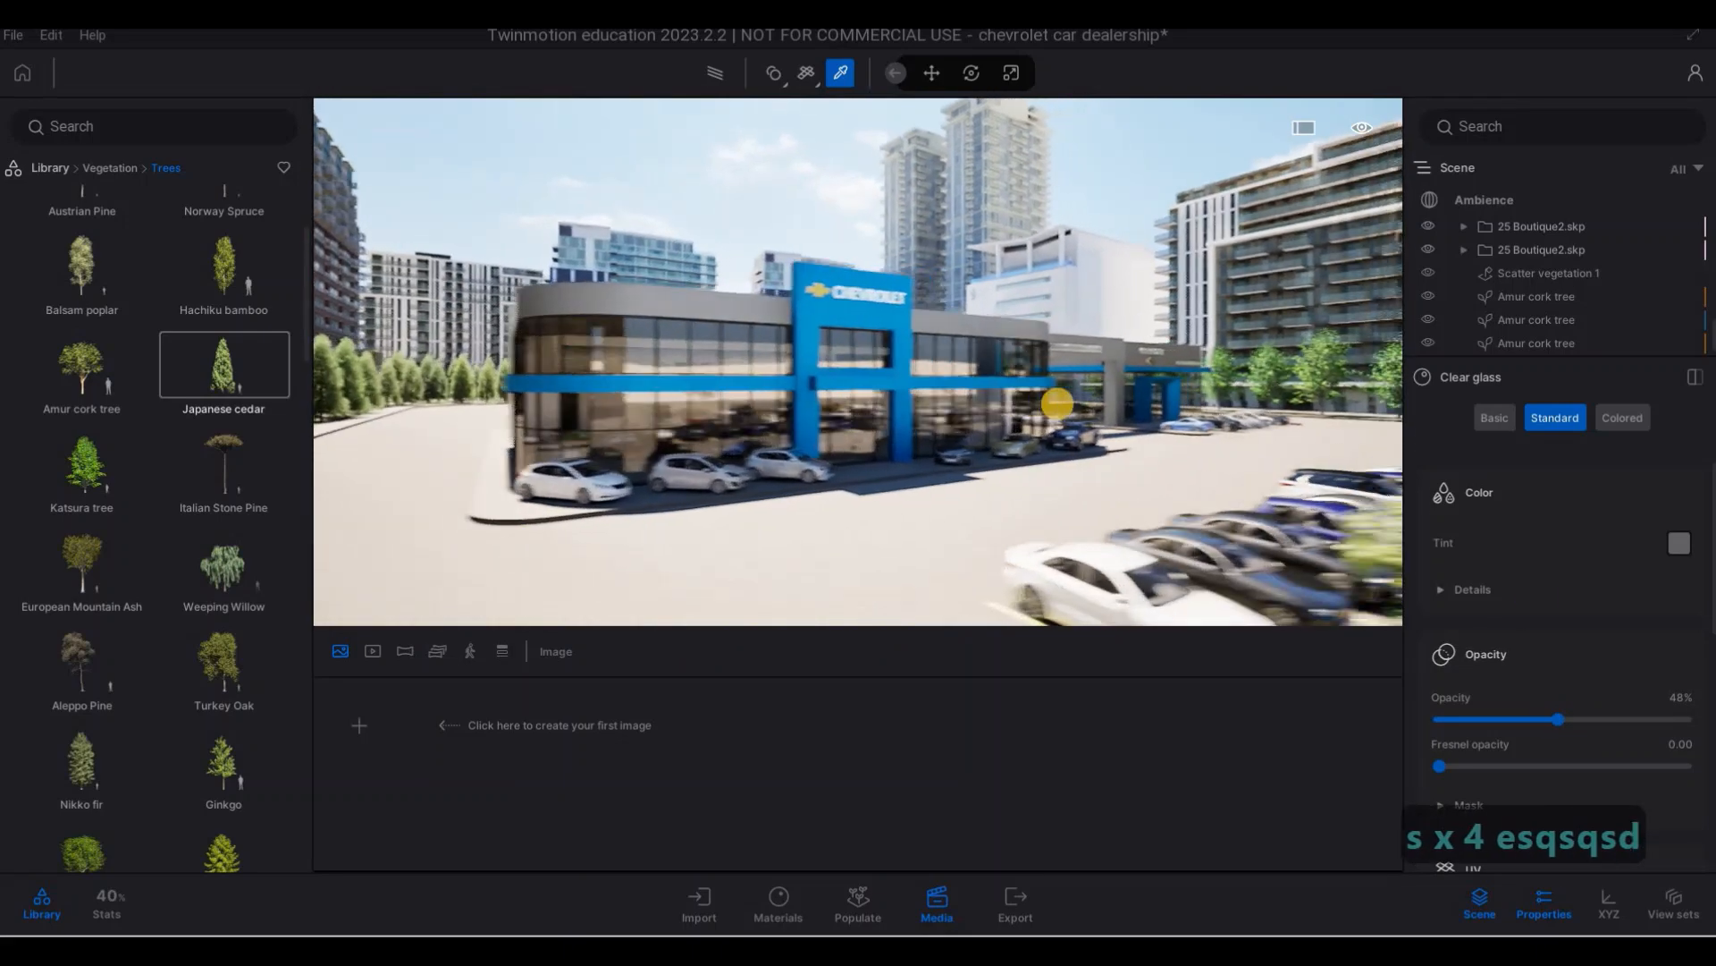
key(e)
key(s)
key(s)
key(q)
key(d)
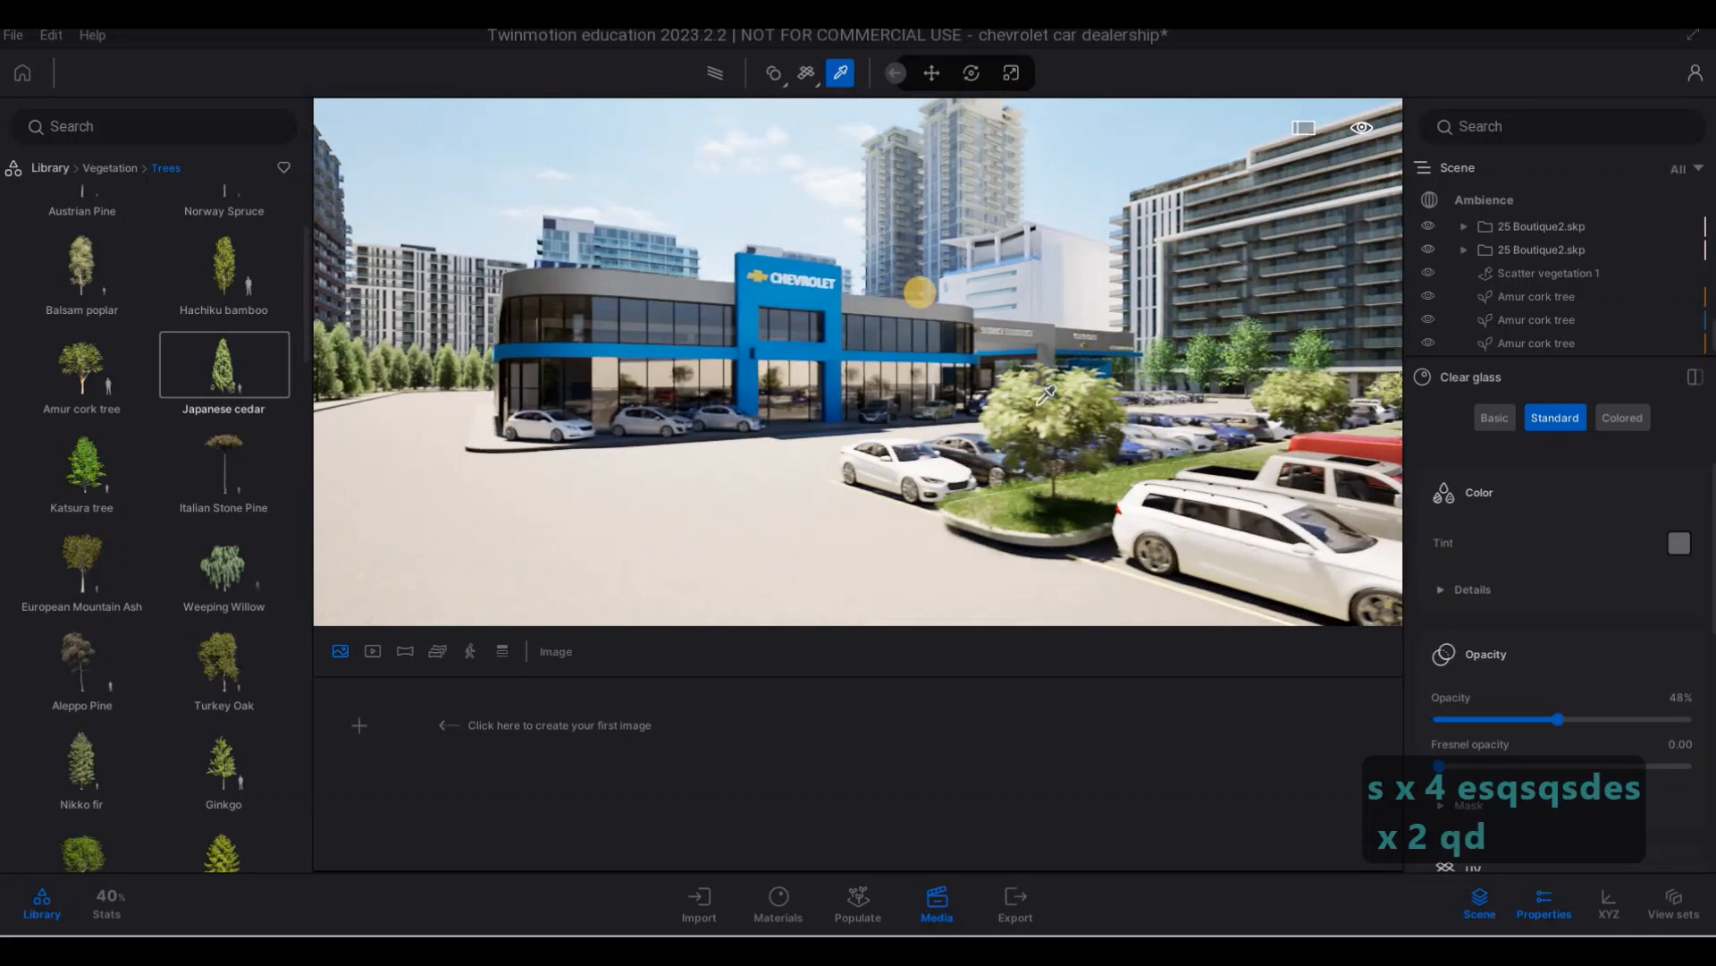
- Preview the tinted facade glass from the parking median with the Path tracer
key(d)
click(722, 79)
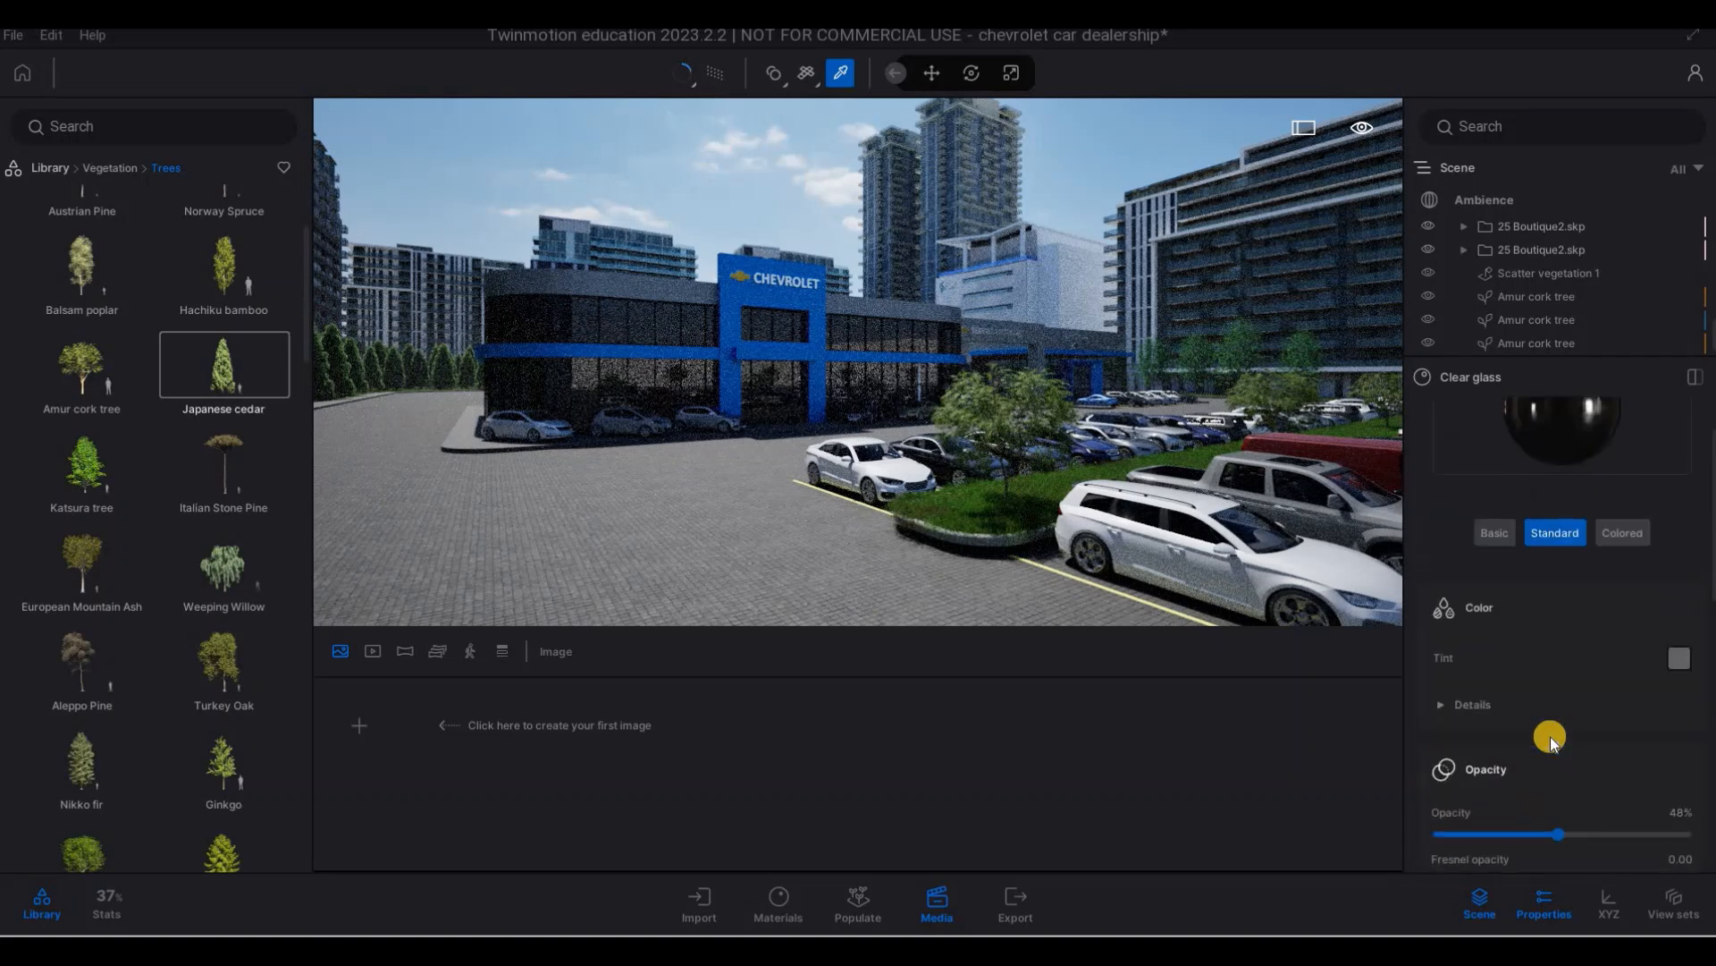
scroll(1536, 730, down, 3)
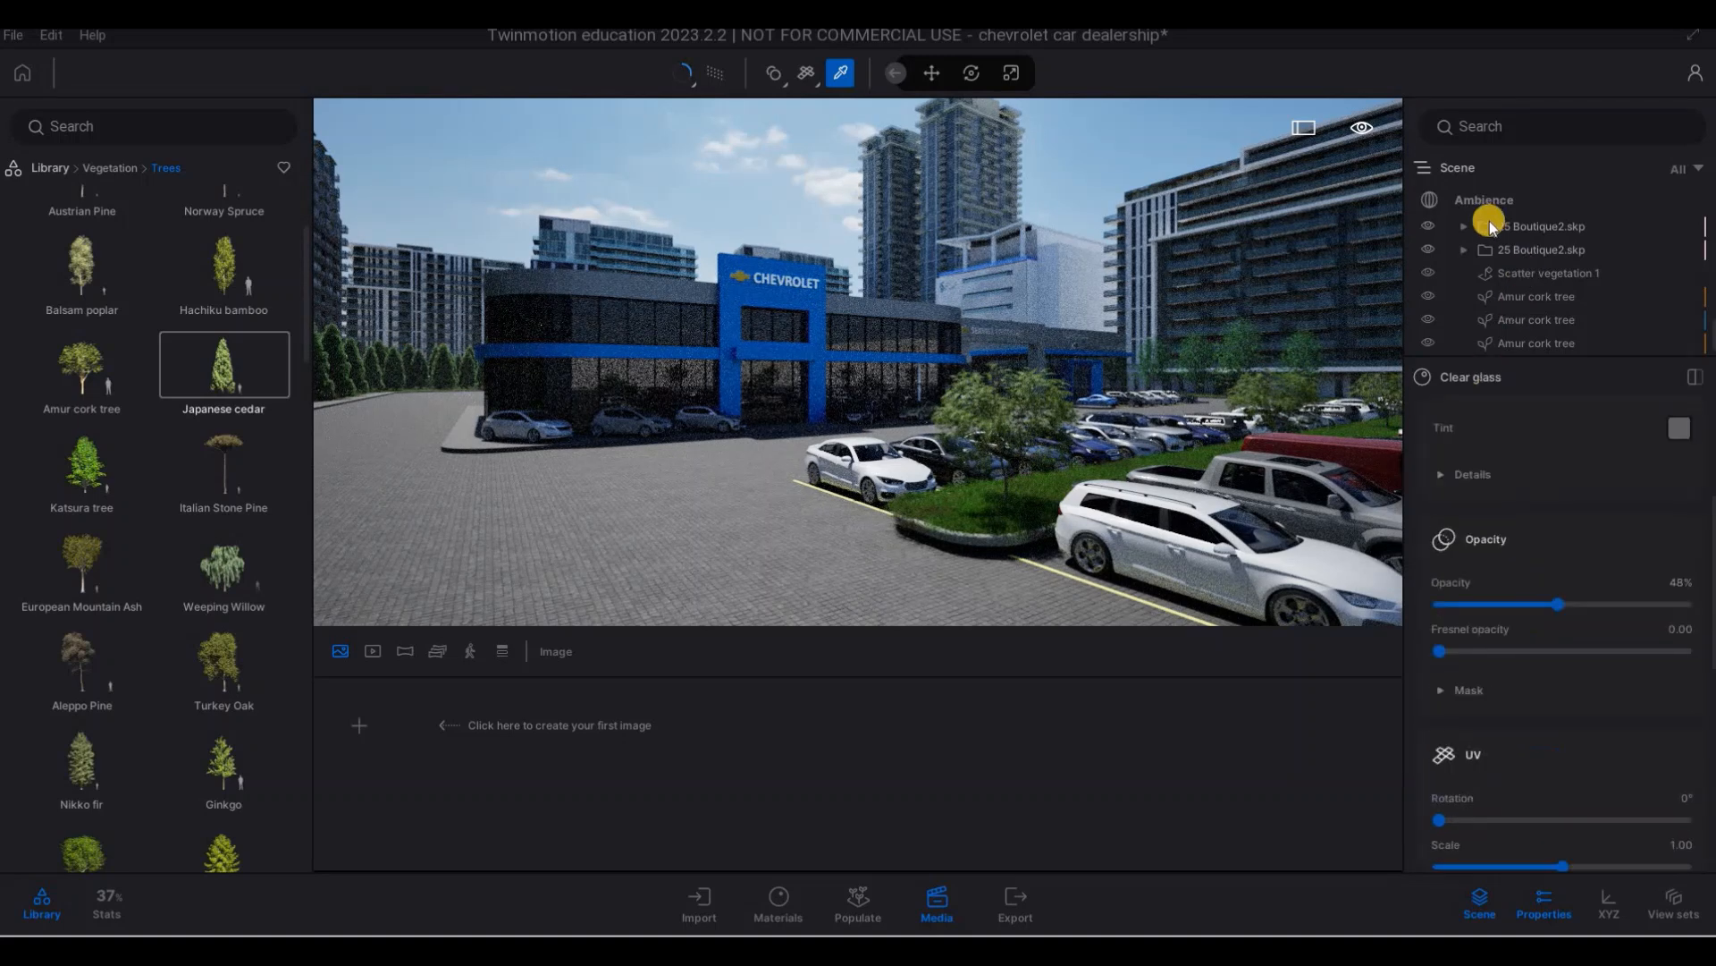
- Set the exposure in the scene's Ambience environment settings to 1.97
click(1485, 204)
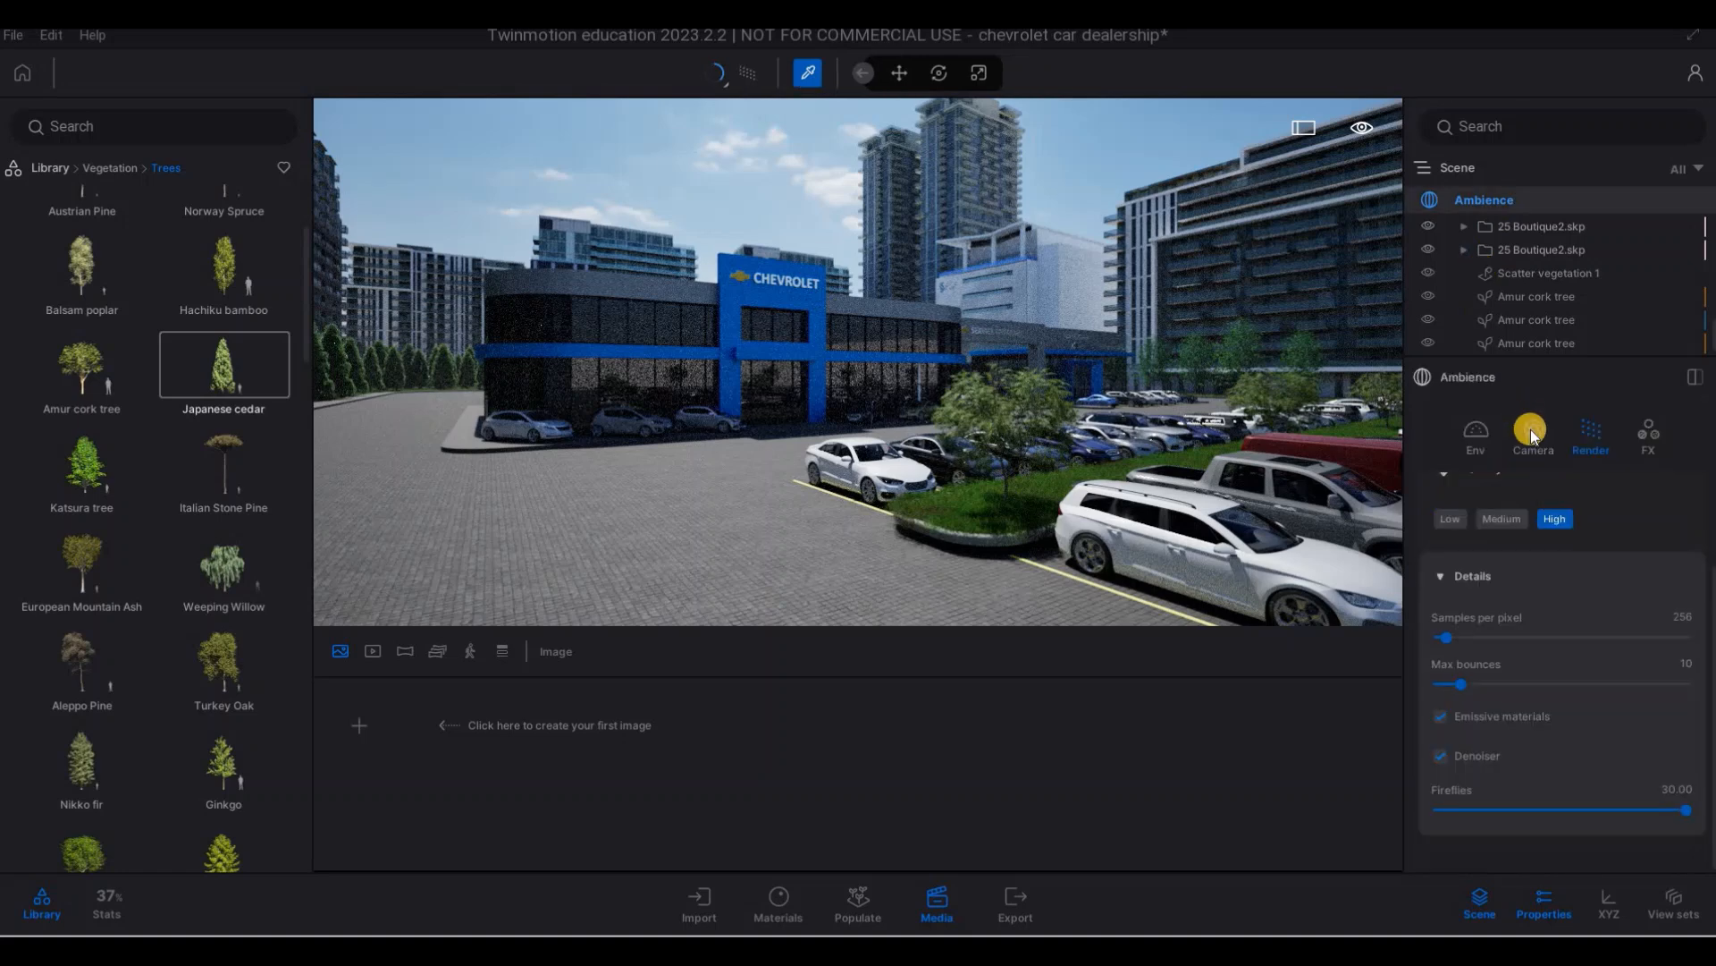
click(1470, 436)
scroll(1506, 626, up, 5)
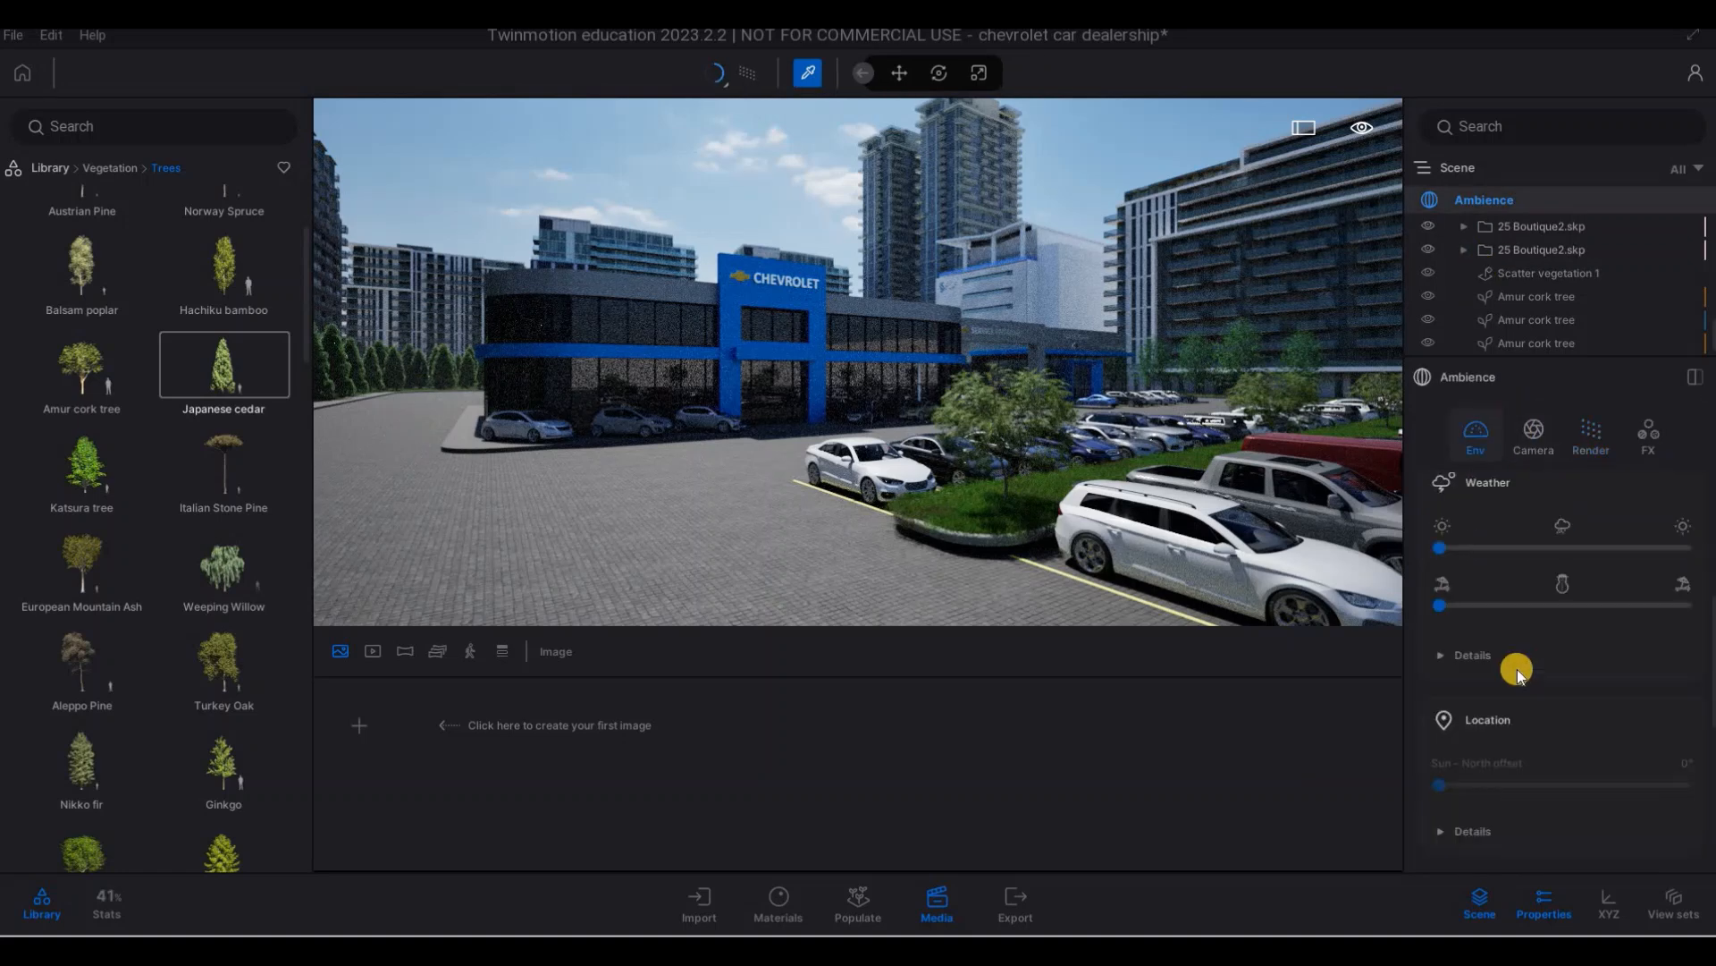
scroll(1560, 456, up, 2)
click(1587, 447)
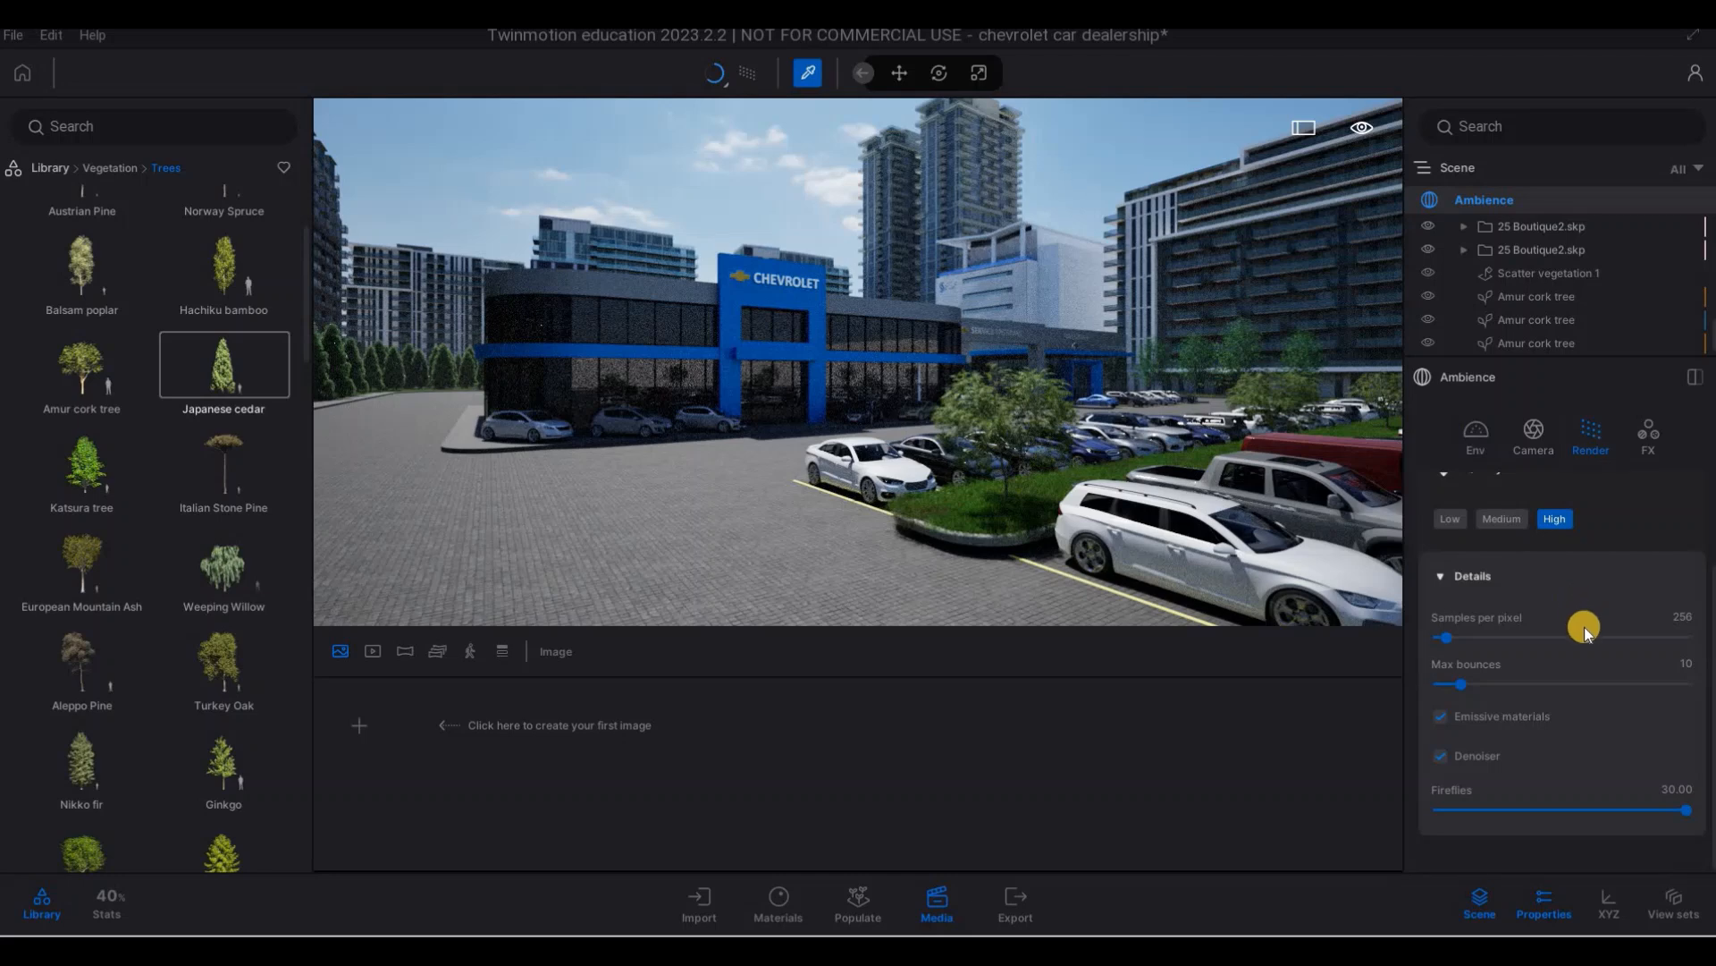
scroll(1574, 630, up, 2)
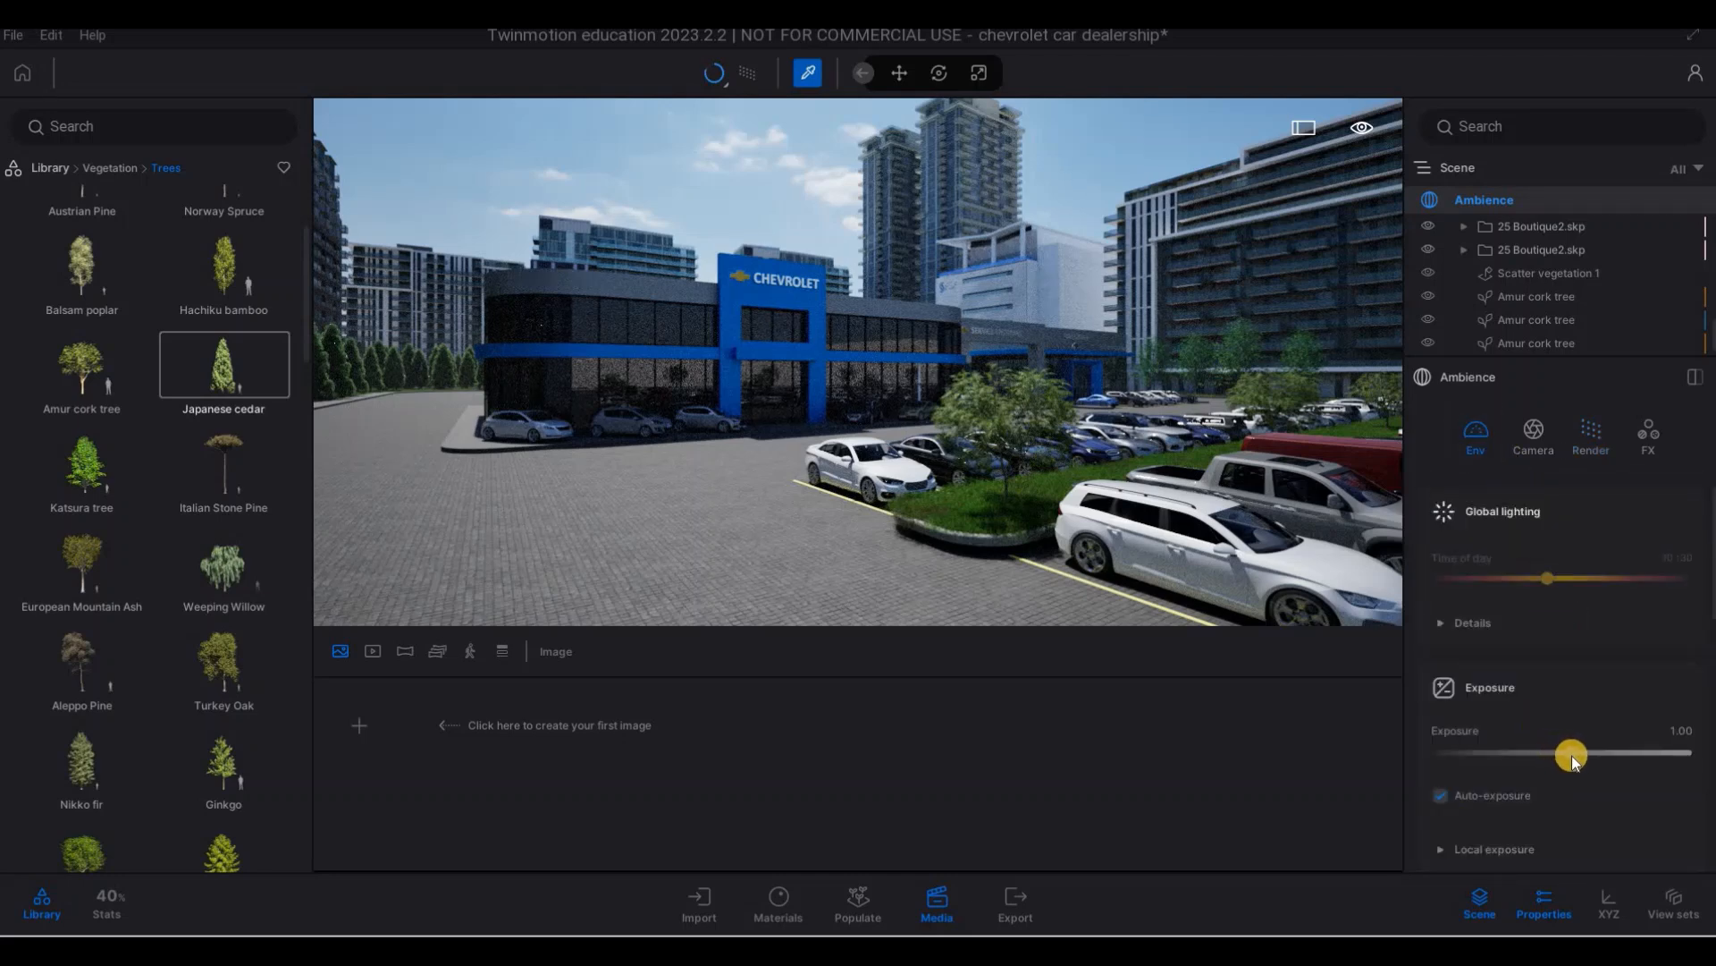
click(1573, 755)
drag(1583, 755, 1578, 758)
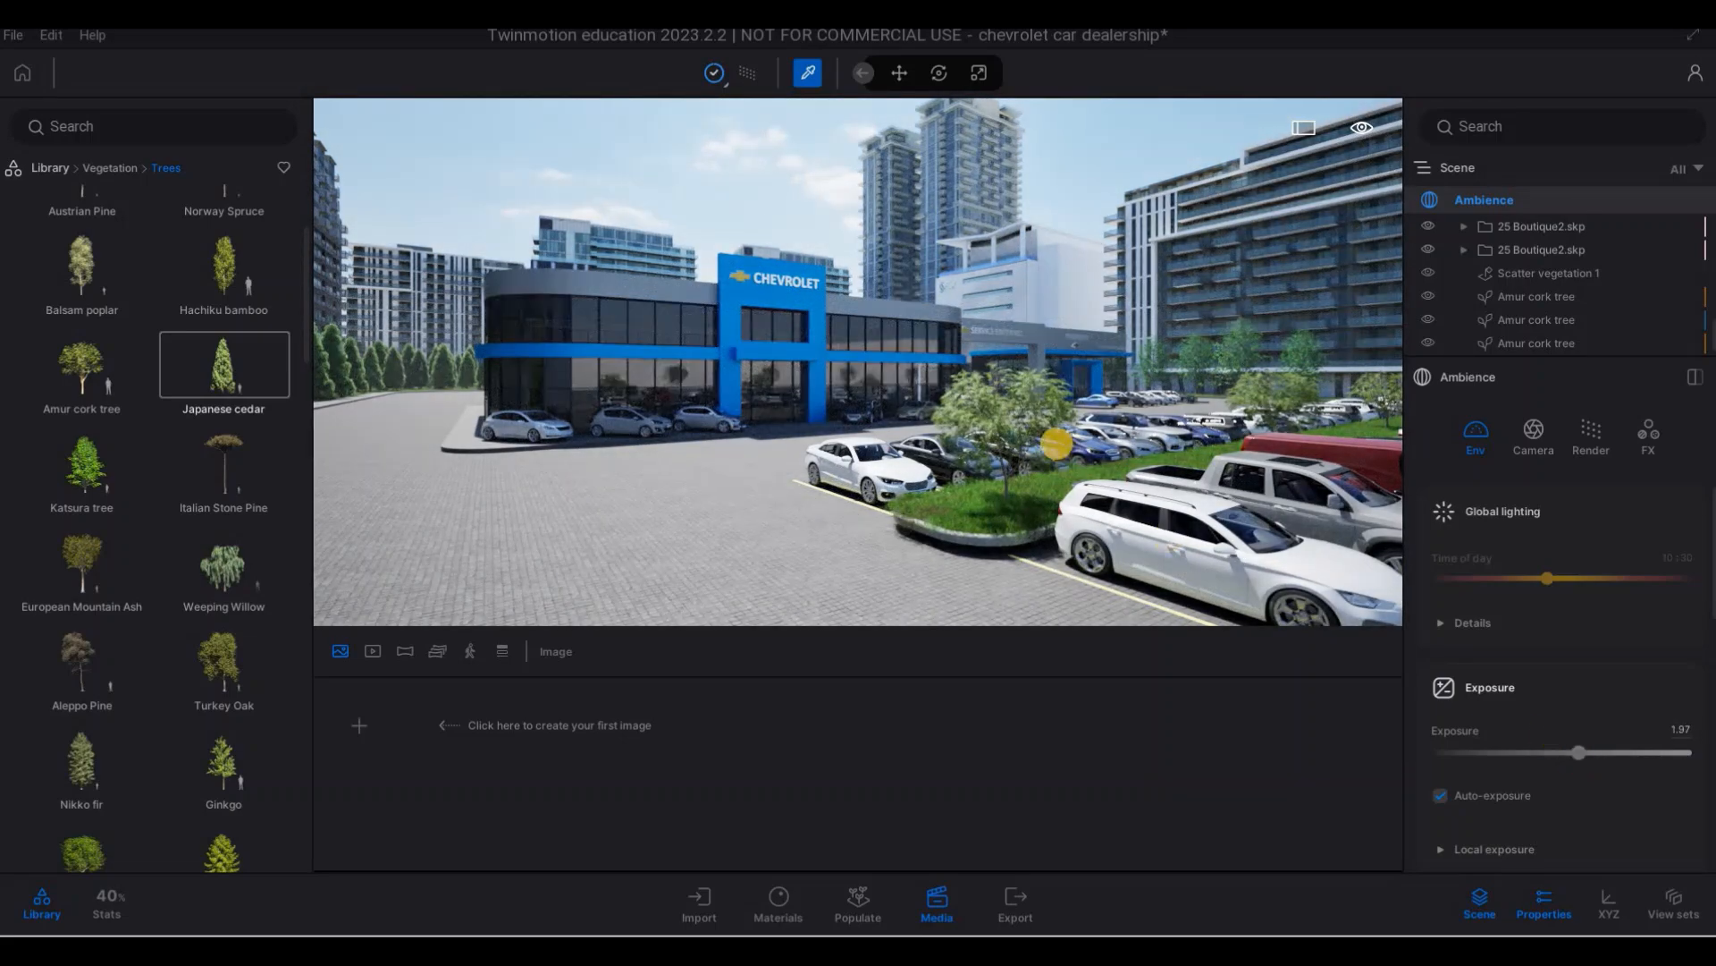
- Check the brightened dealership in the Path tracer from a slightly shifted viewpoint, and return to real-time rendering
key(s)
key(e)
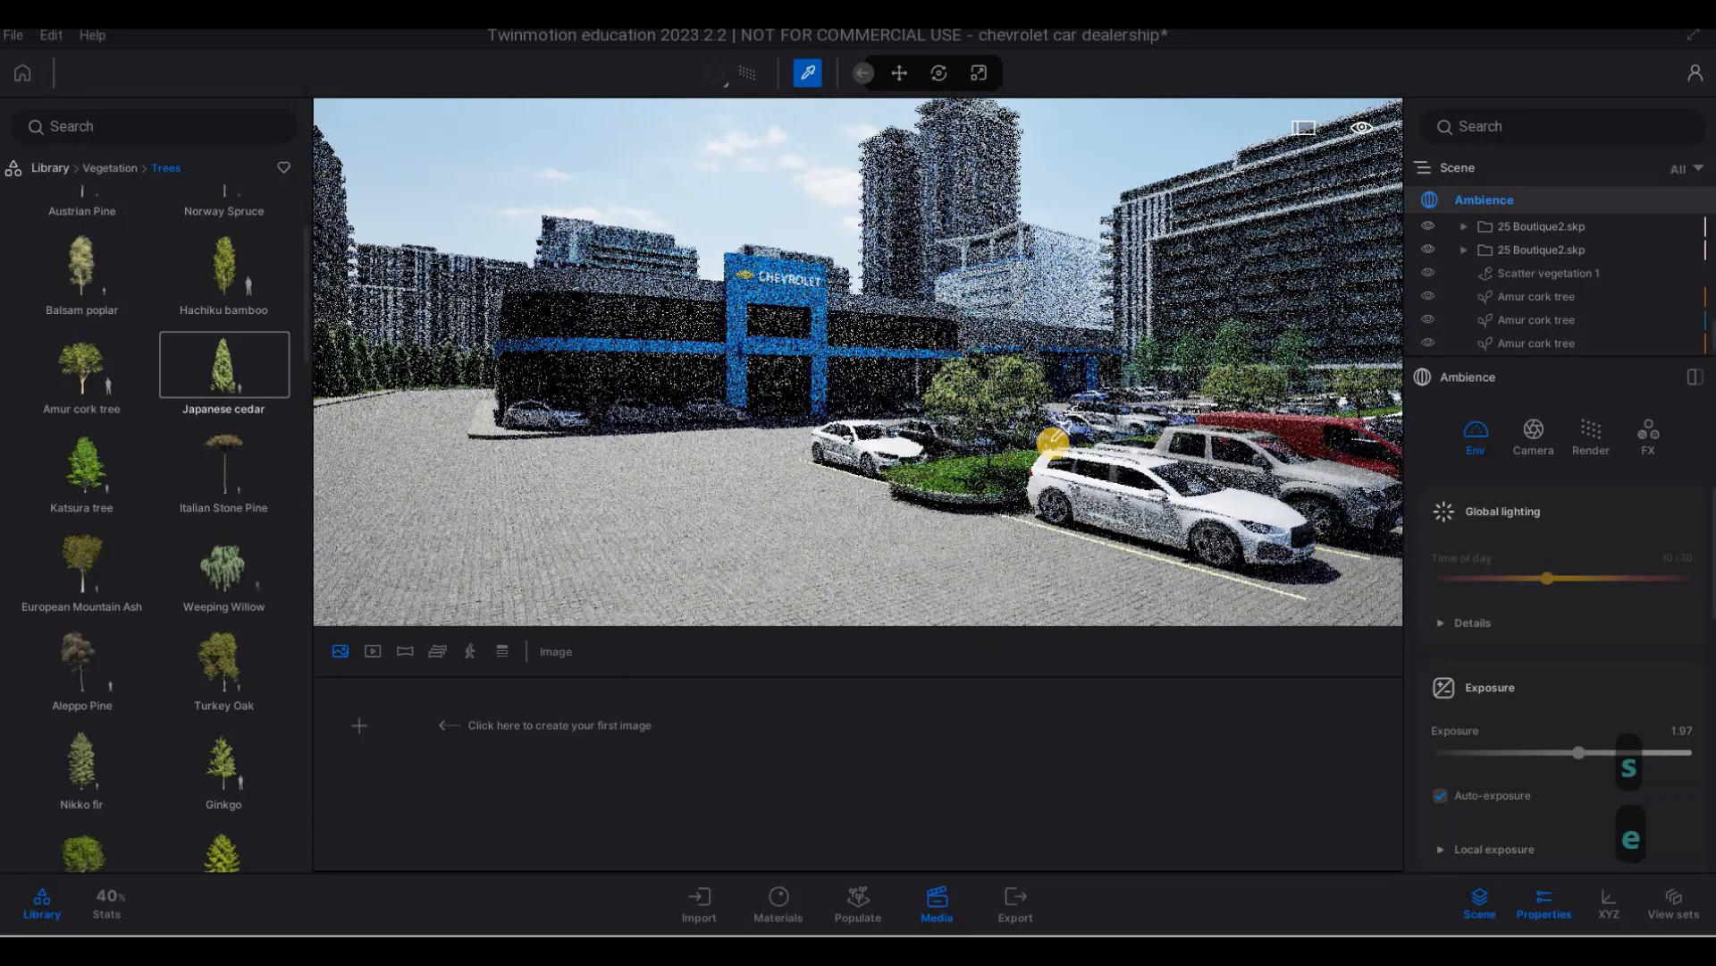
key(e)
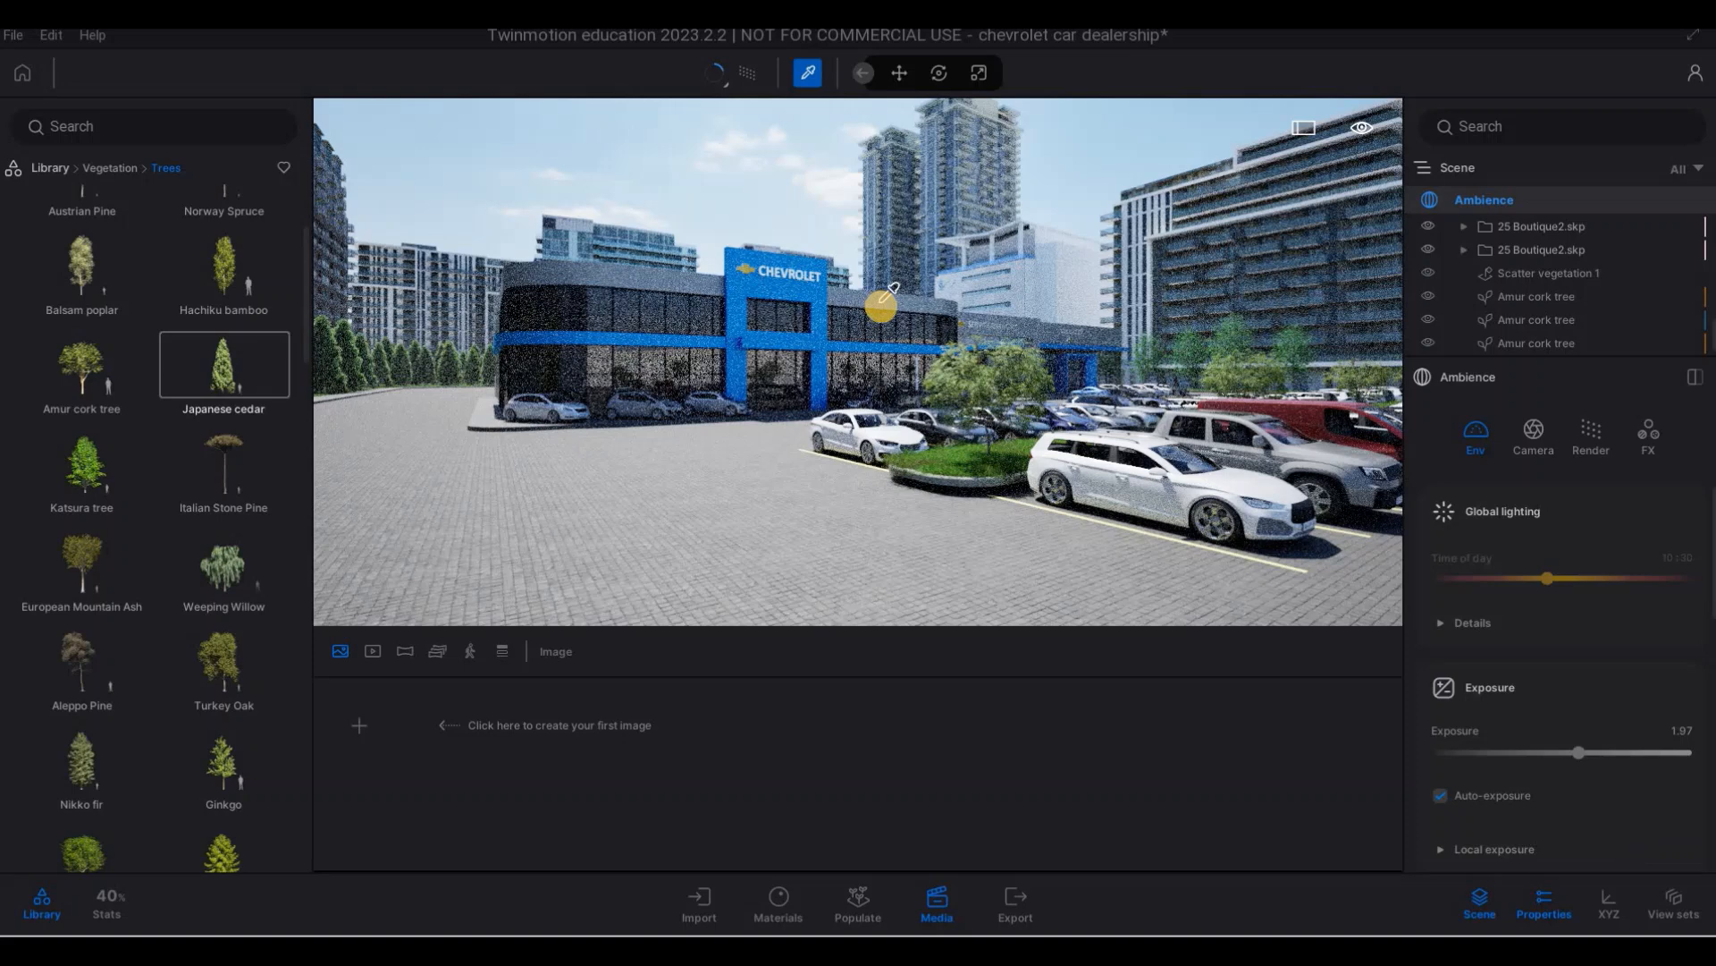
click(748, 72)
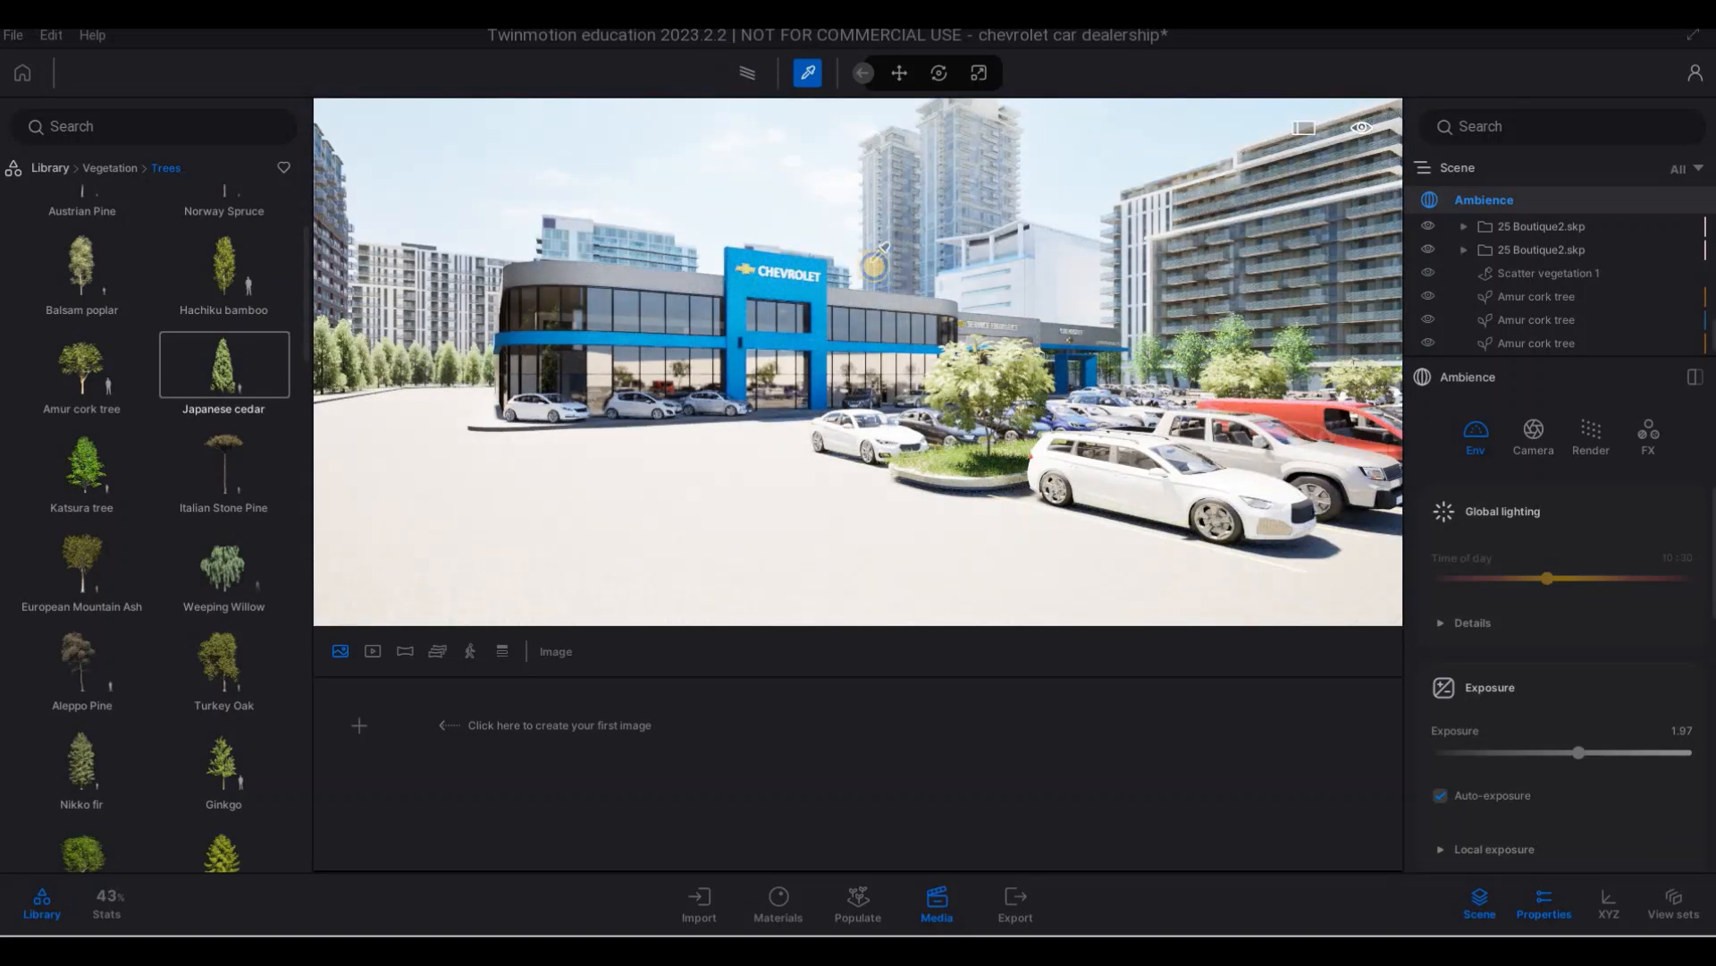
- Frame a wide angled view of the dealership with its parked cars and surrounding towers, and save it as the first image
key(s)
key(d)
key(d)
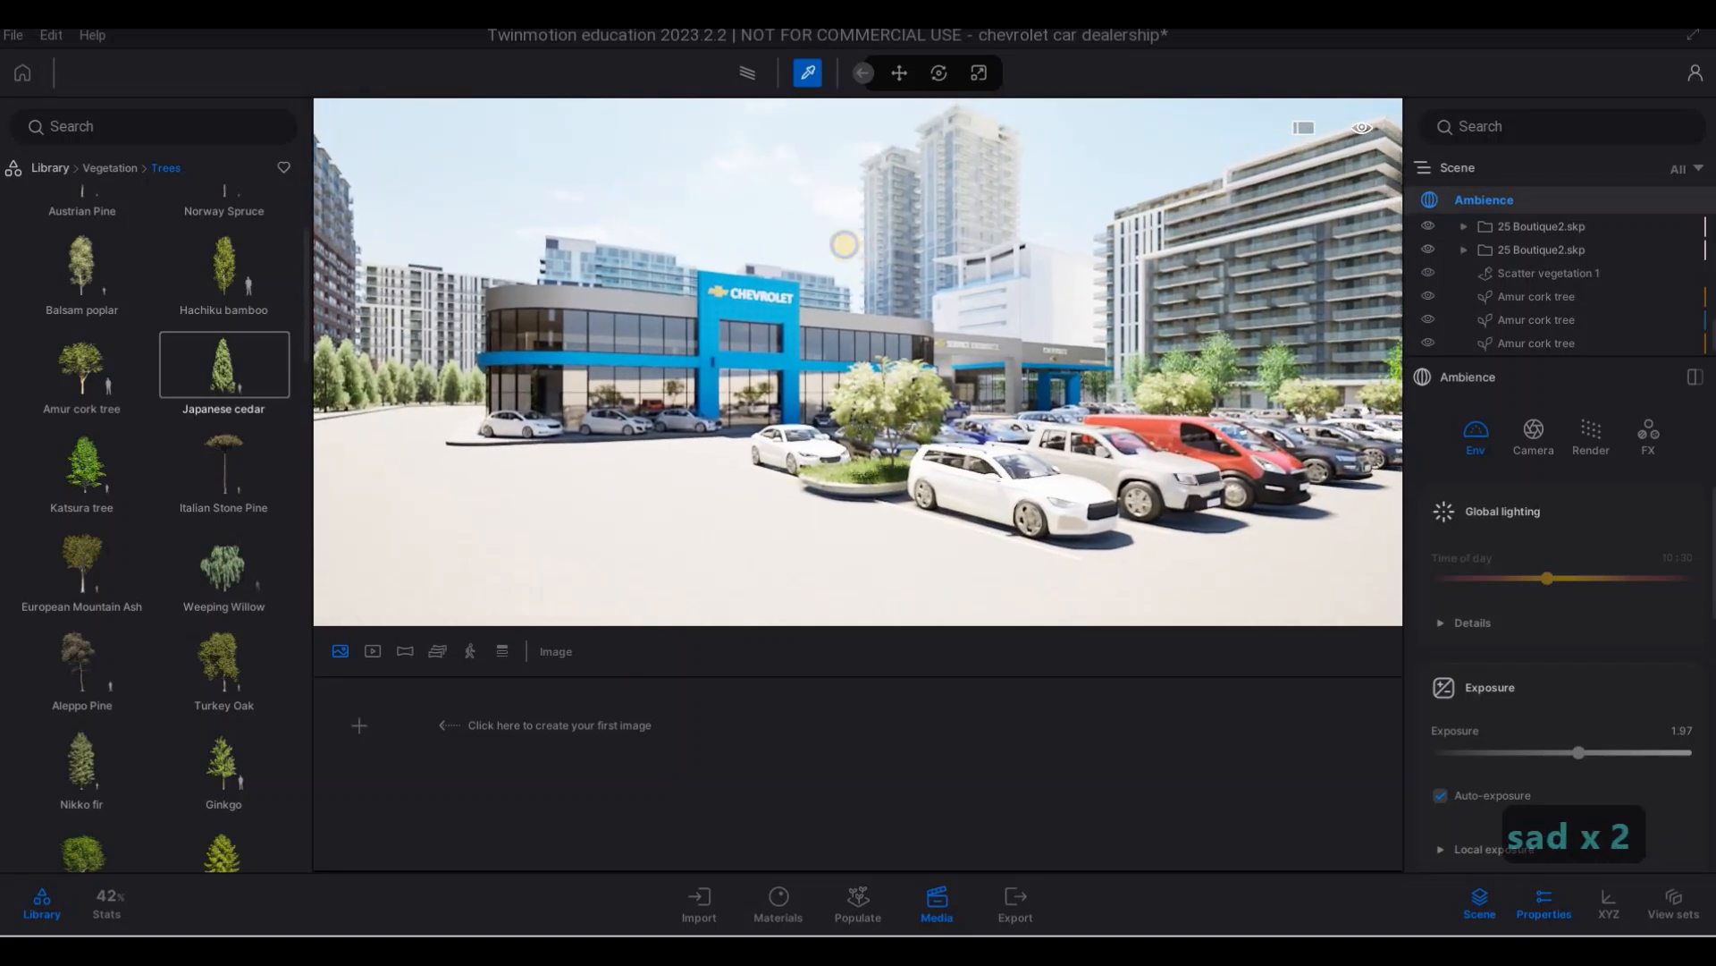
key(e)
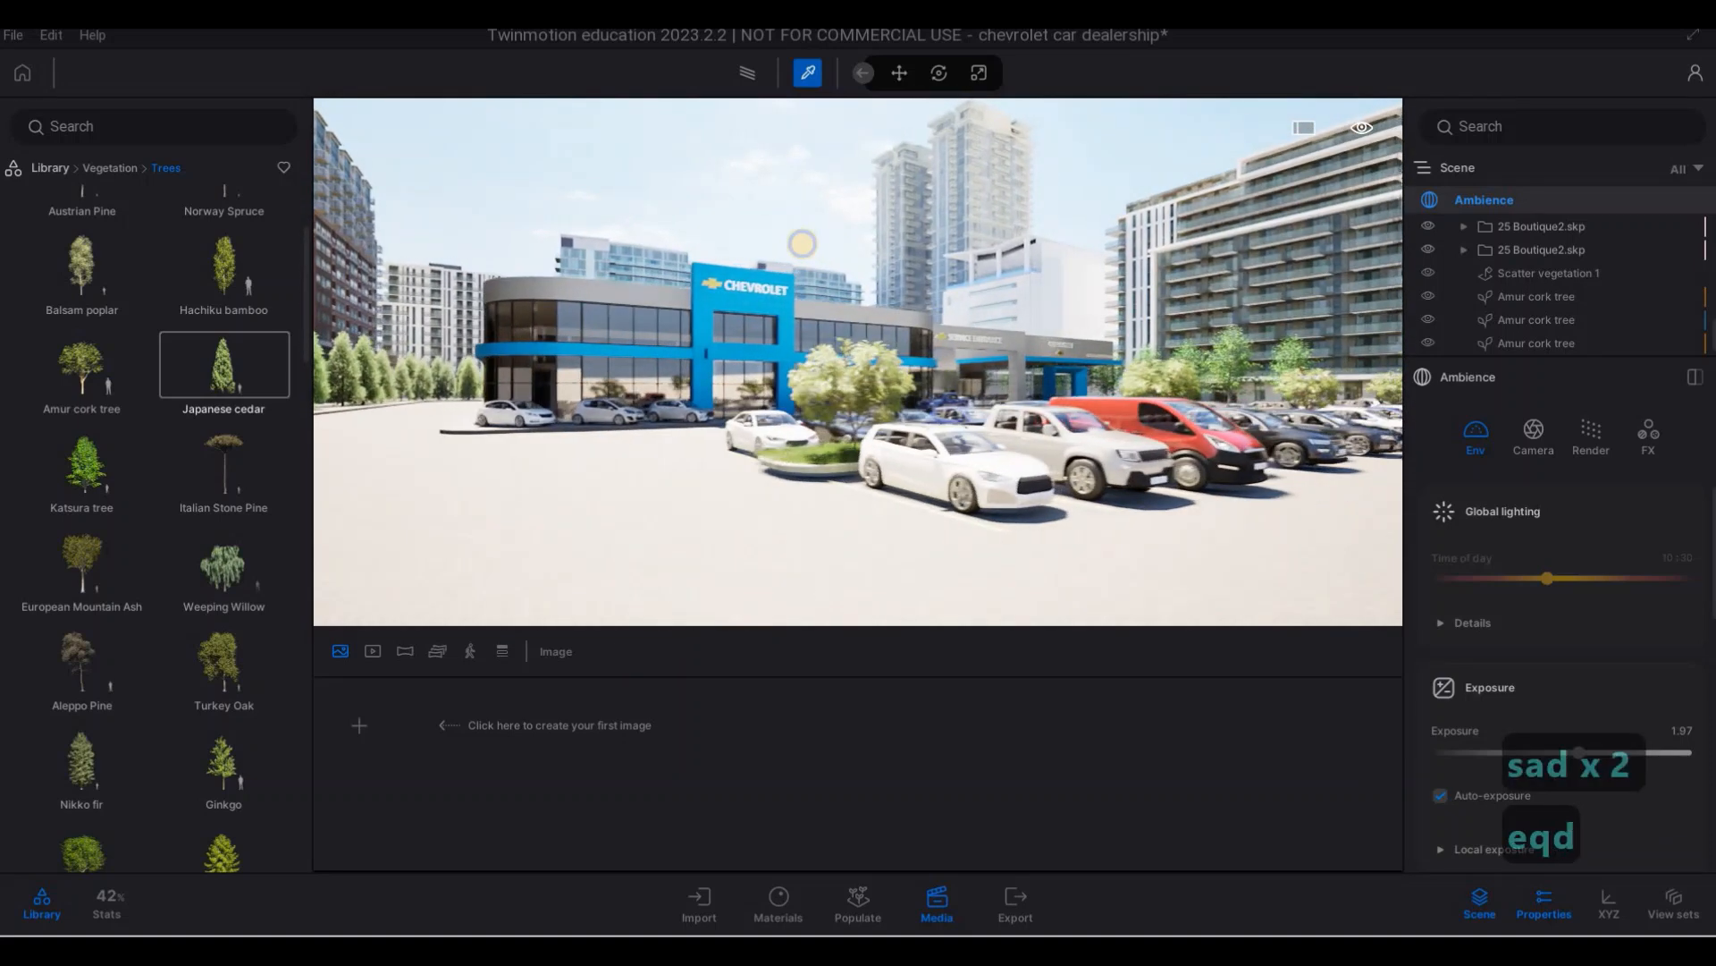
key(d)
key(s)
key(a)
key(s)
key(a)
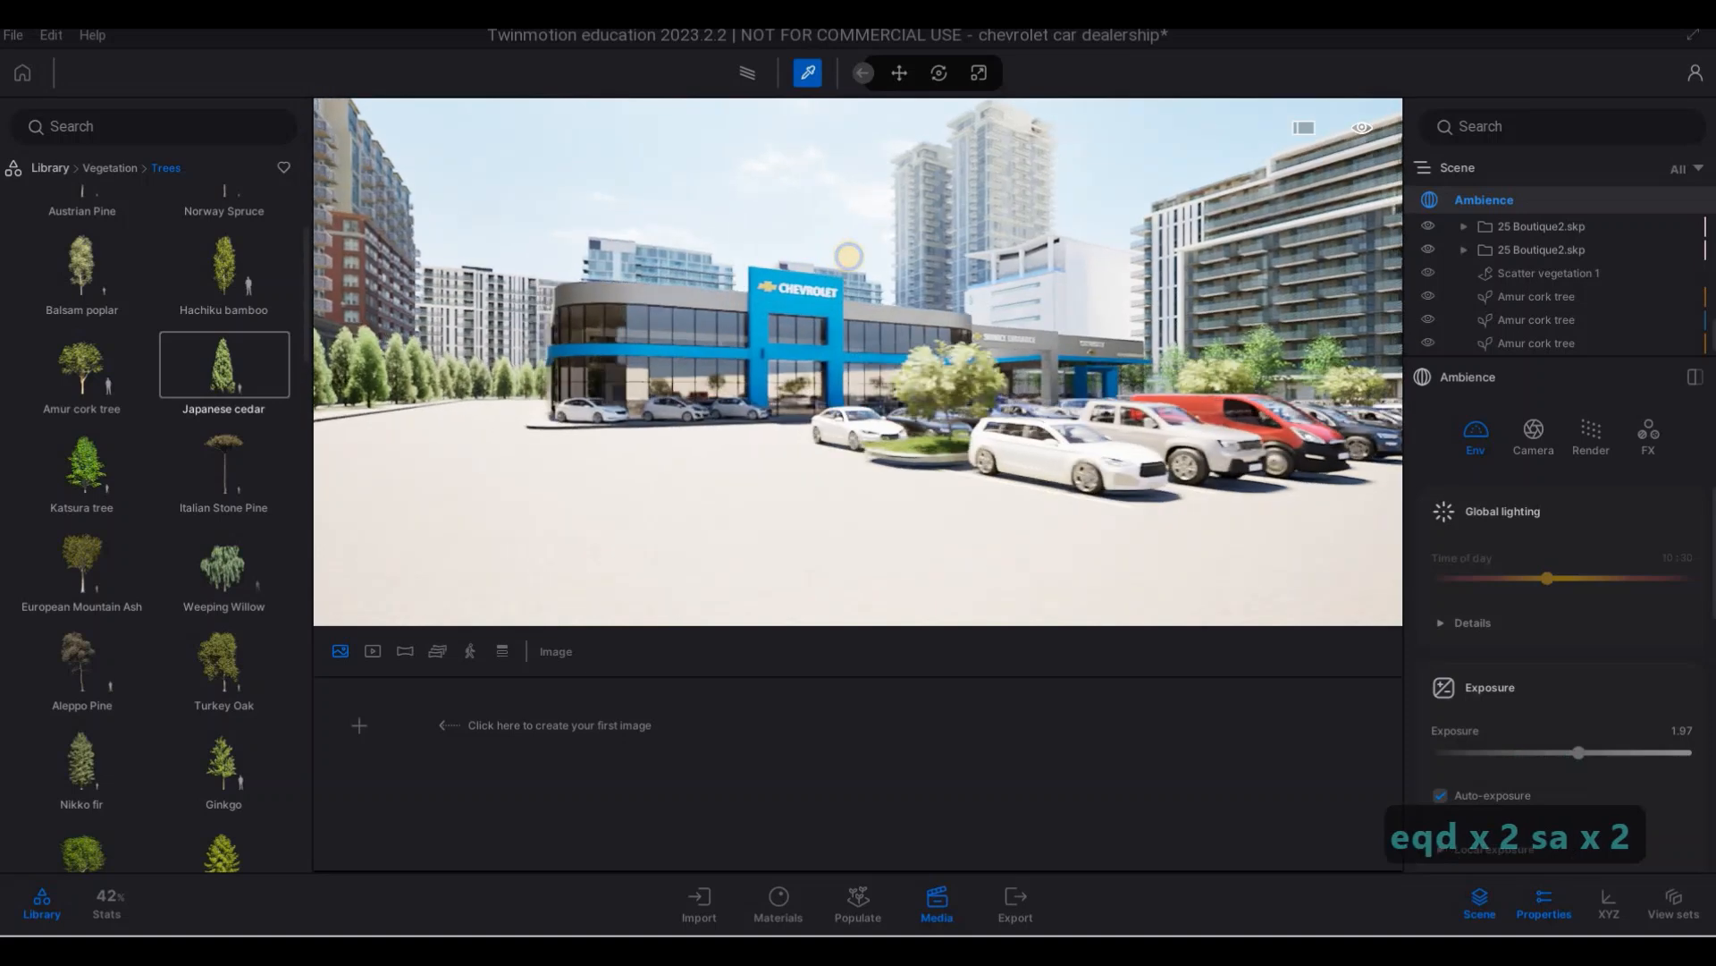
key(s)
key(q)
key(e)
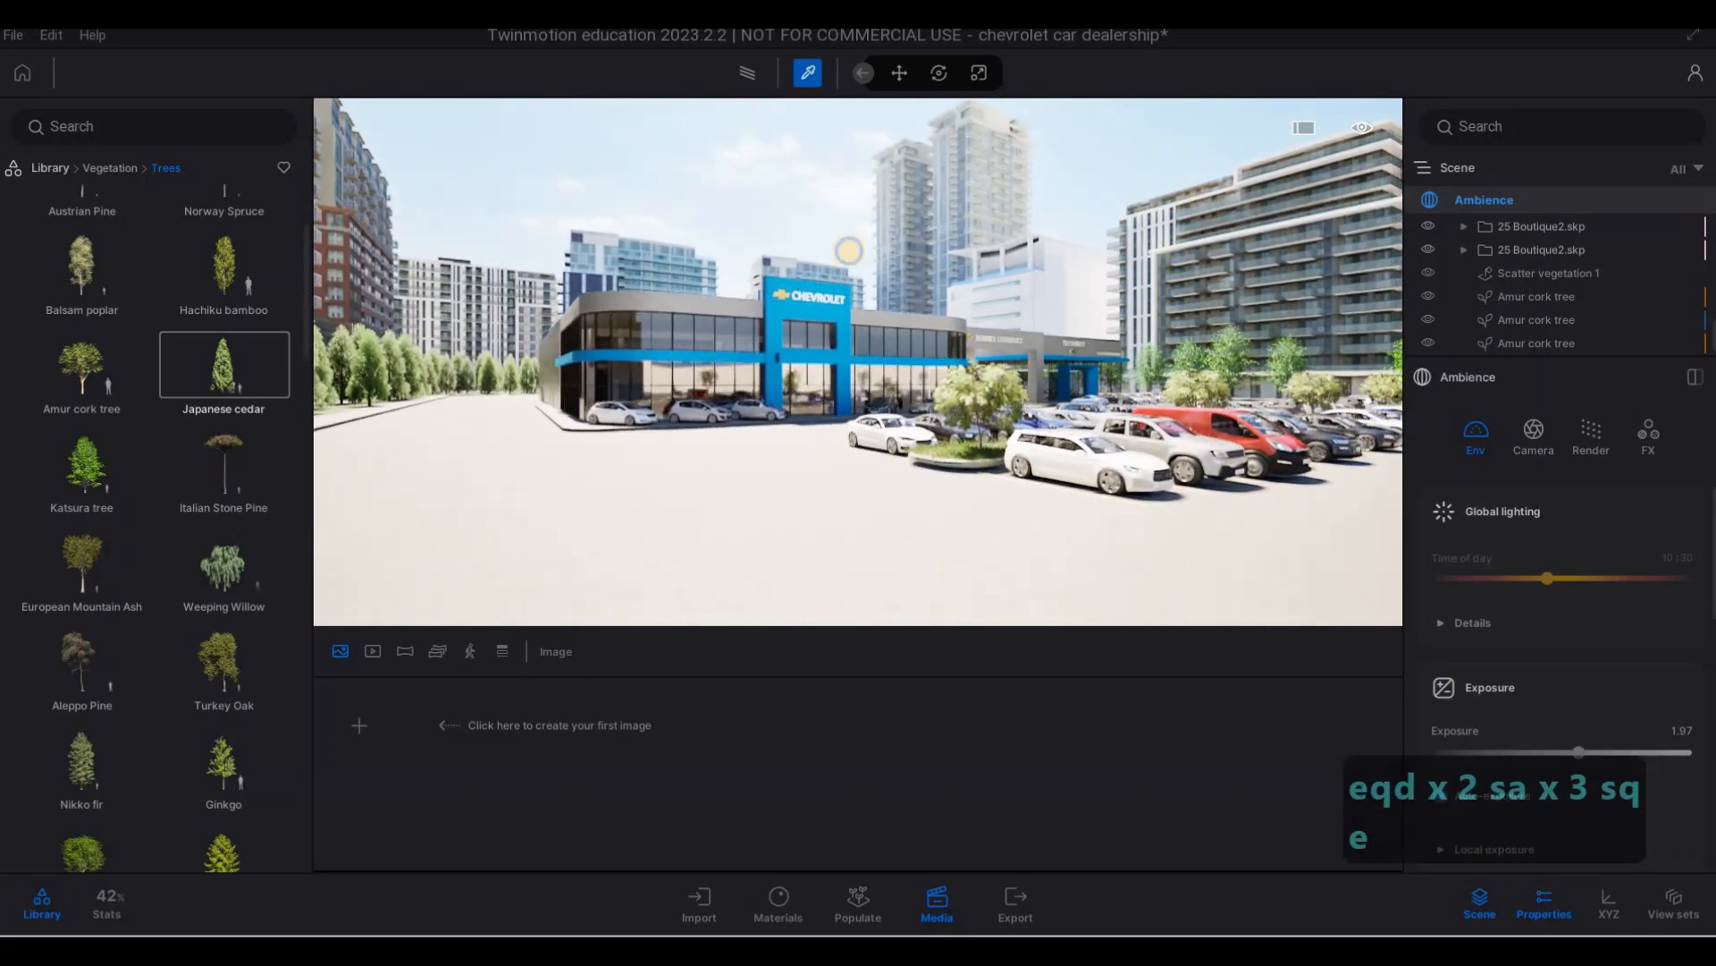
key(d)
key(d)
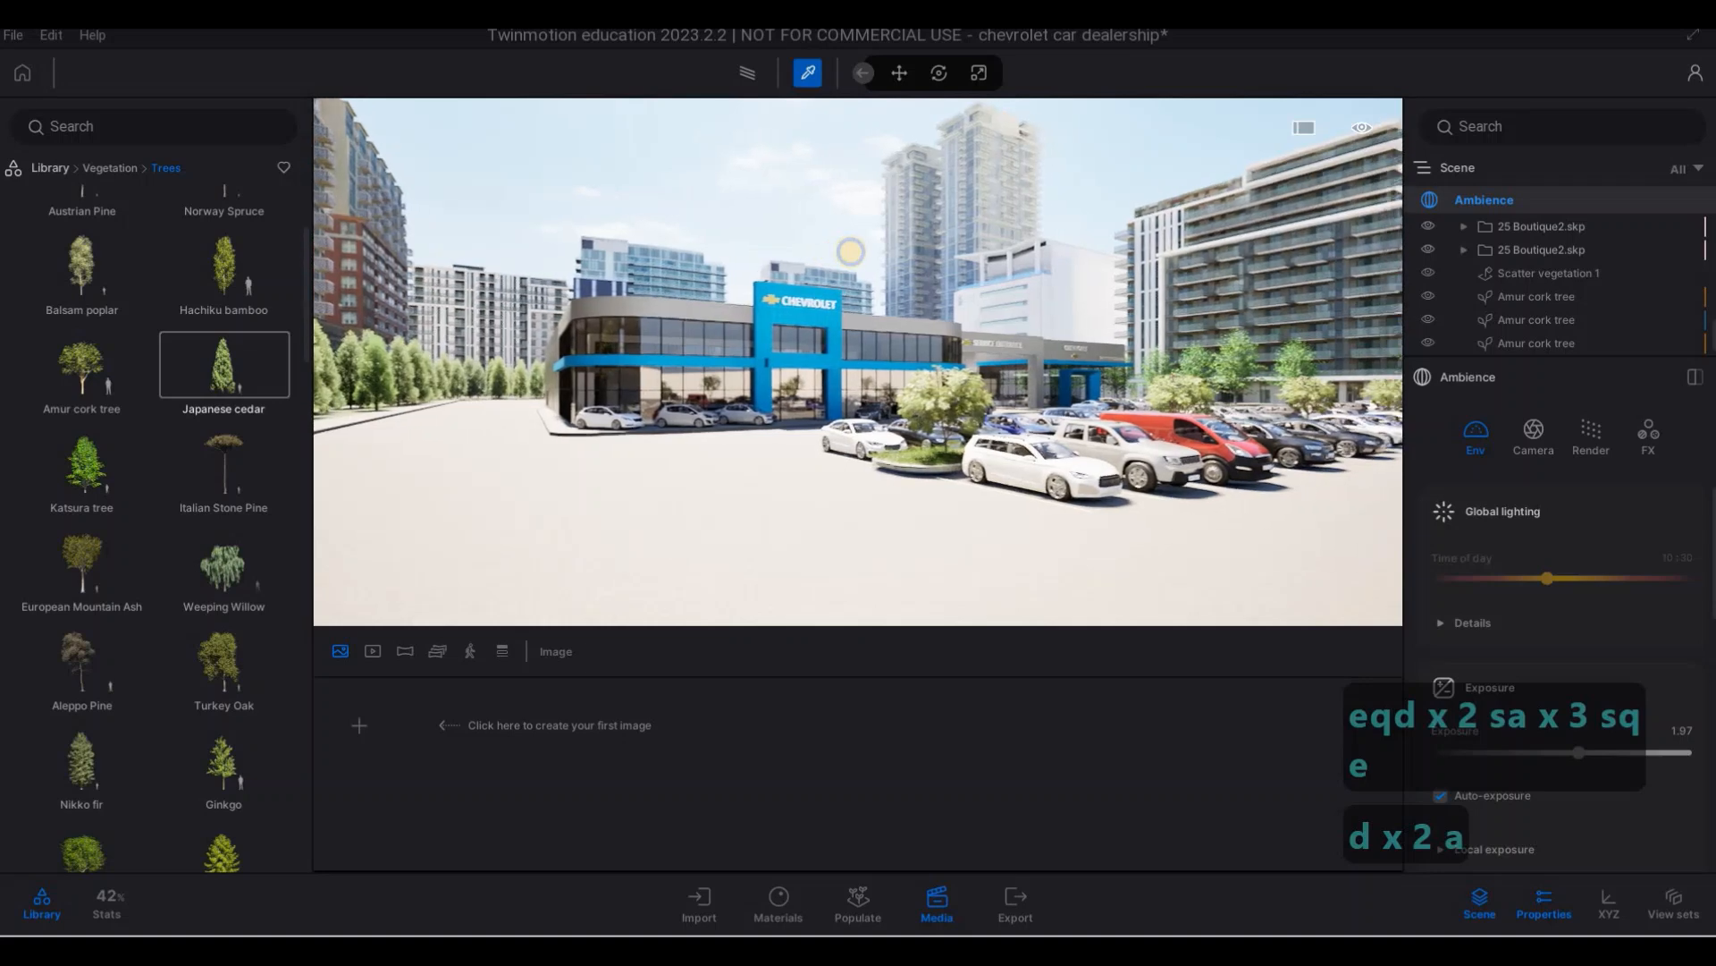
right_drag(850, 251, 882, 254)
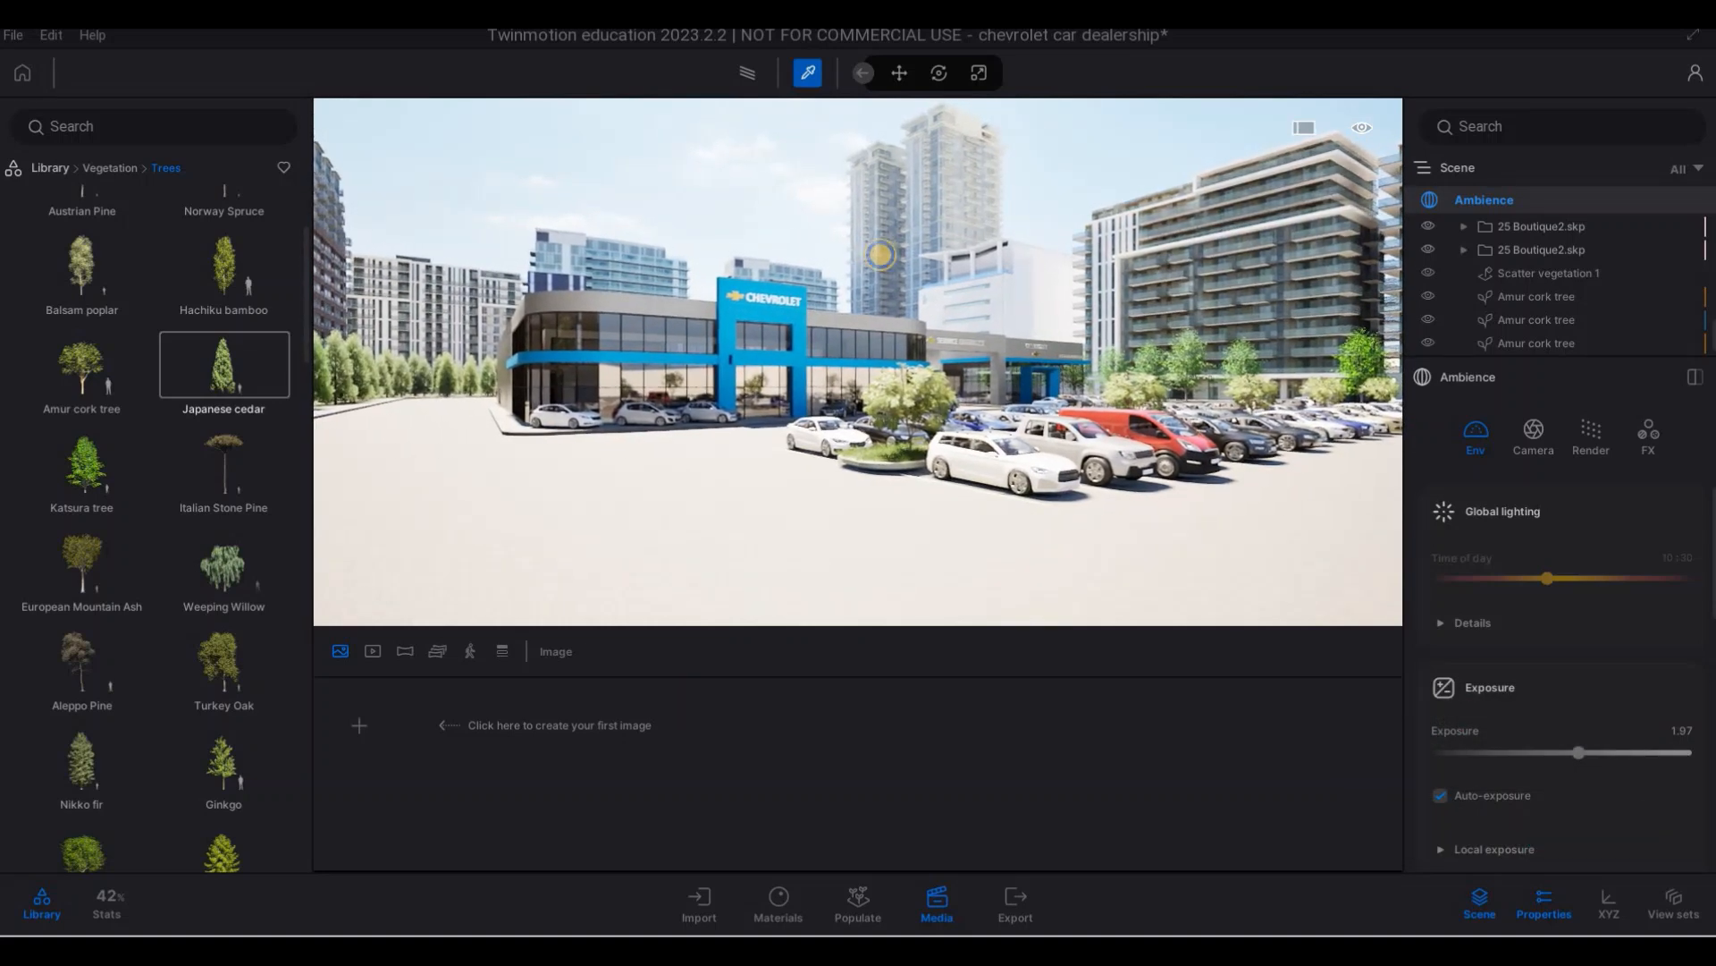
key(d)
key(s)
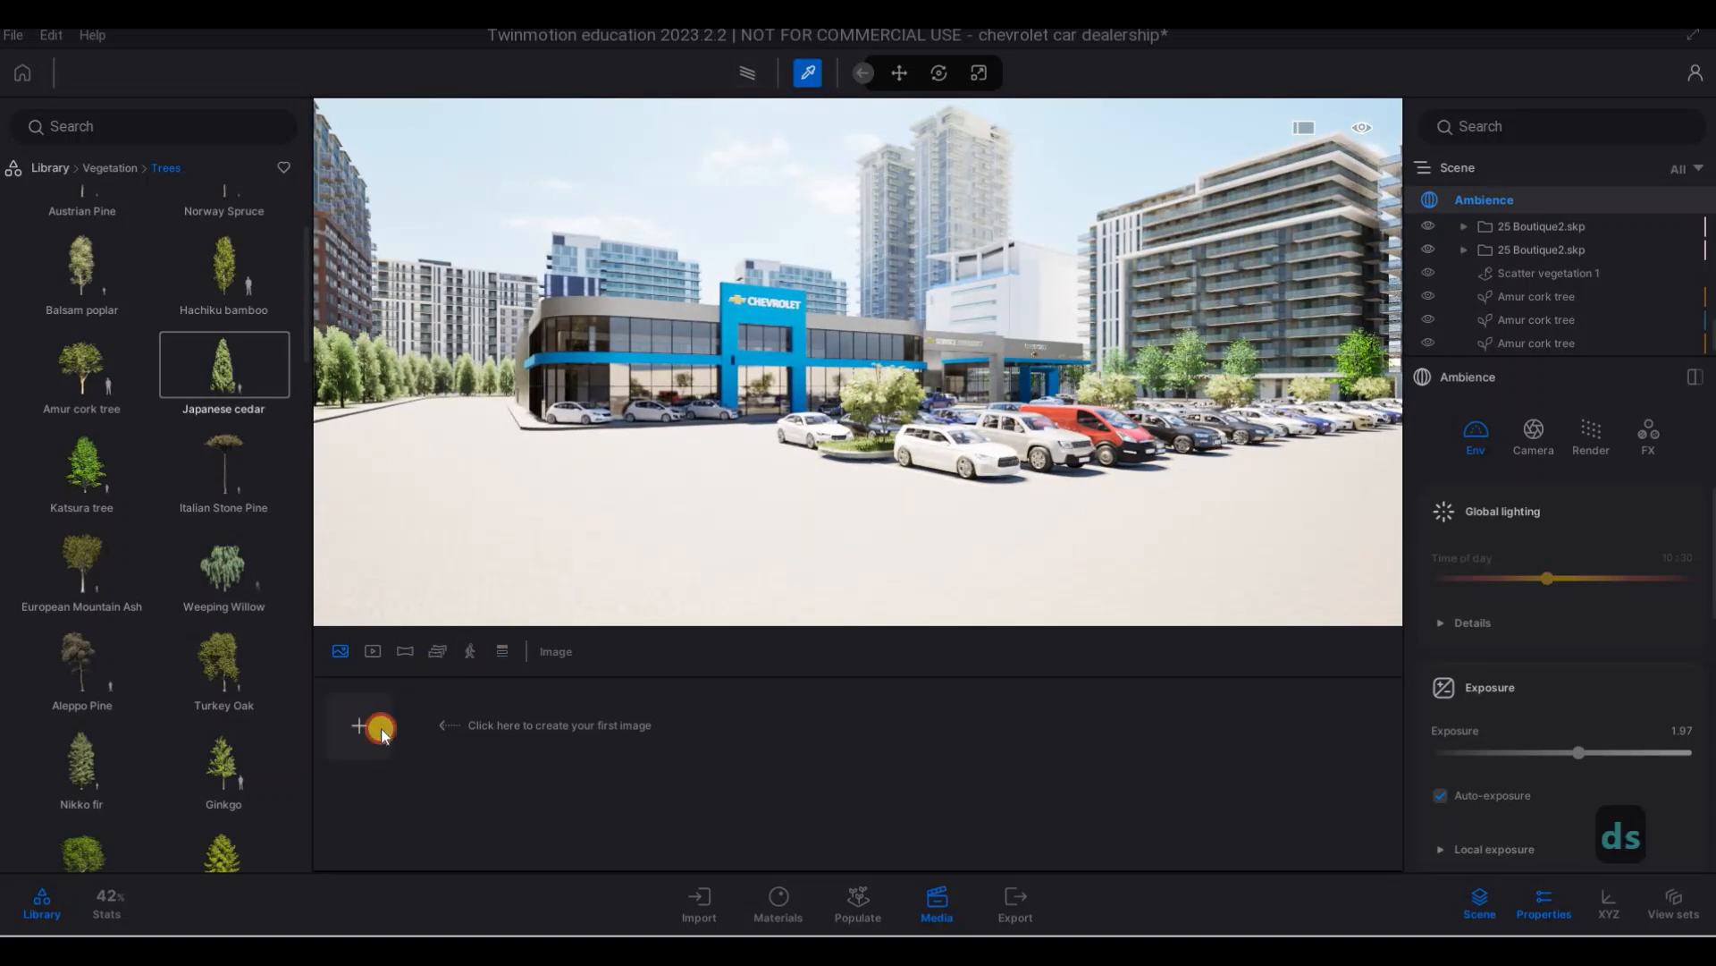
click(425, 736)
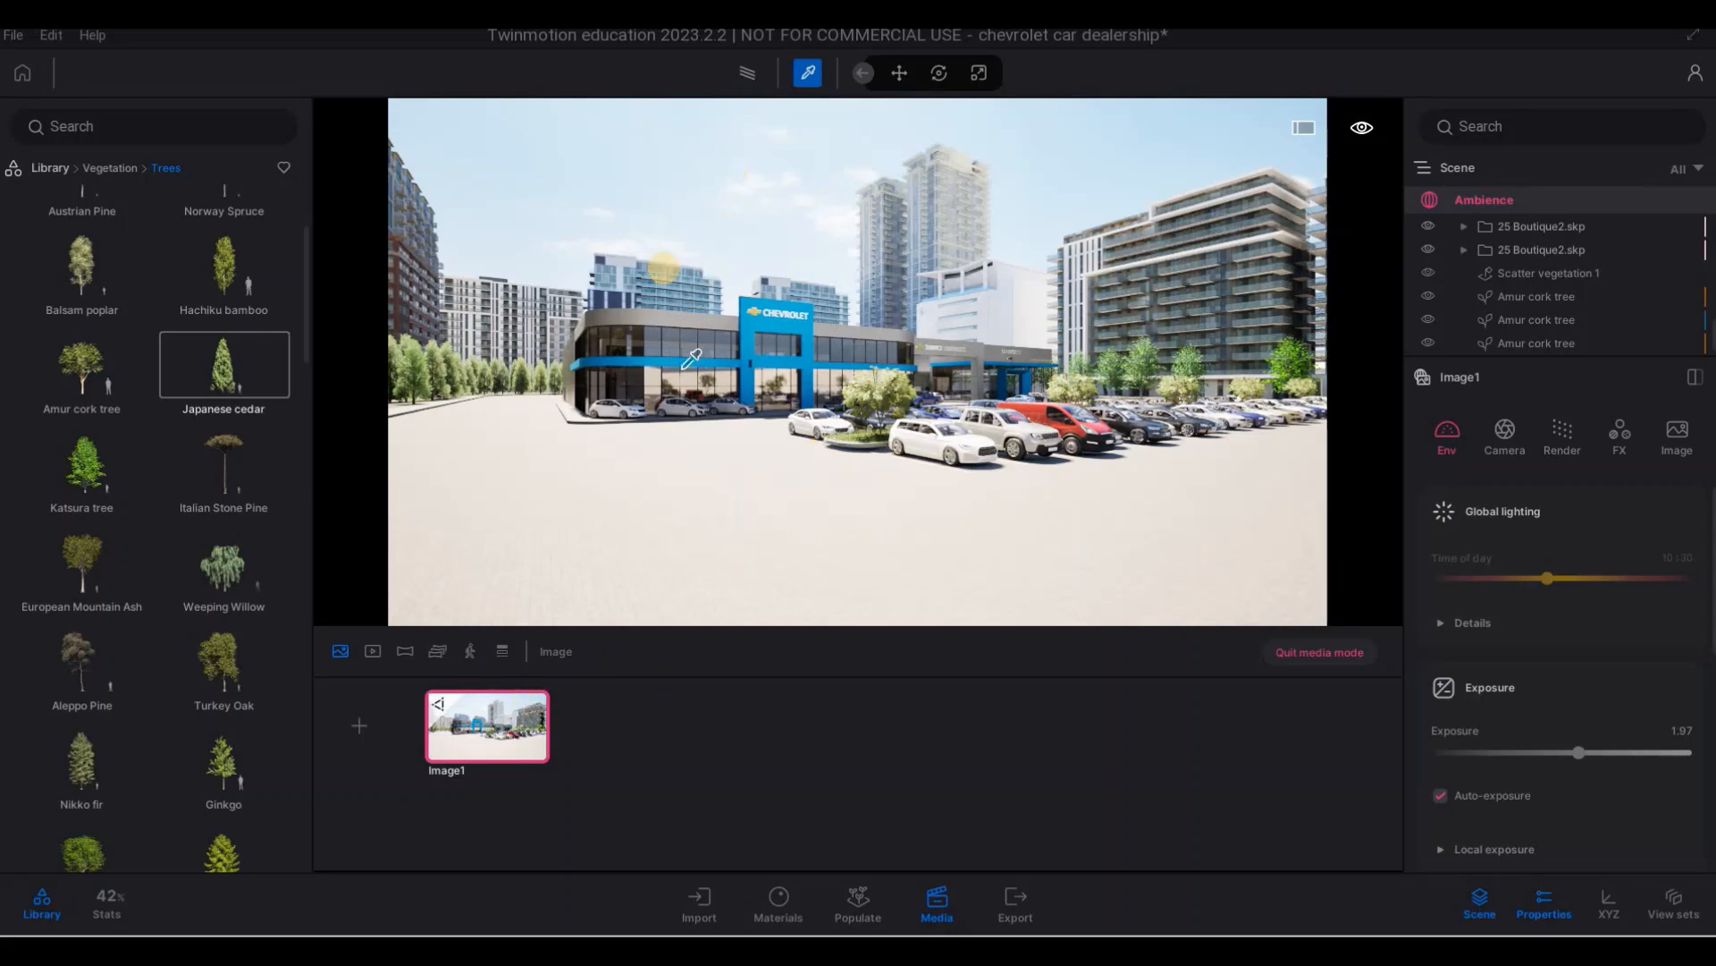
- Preview the first saved image with the Path tracer and check its quality options
click(739, 75)
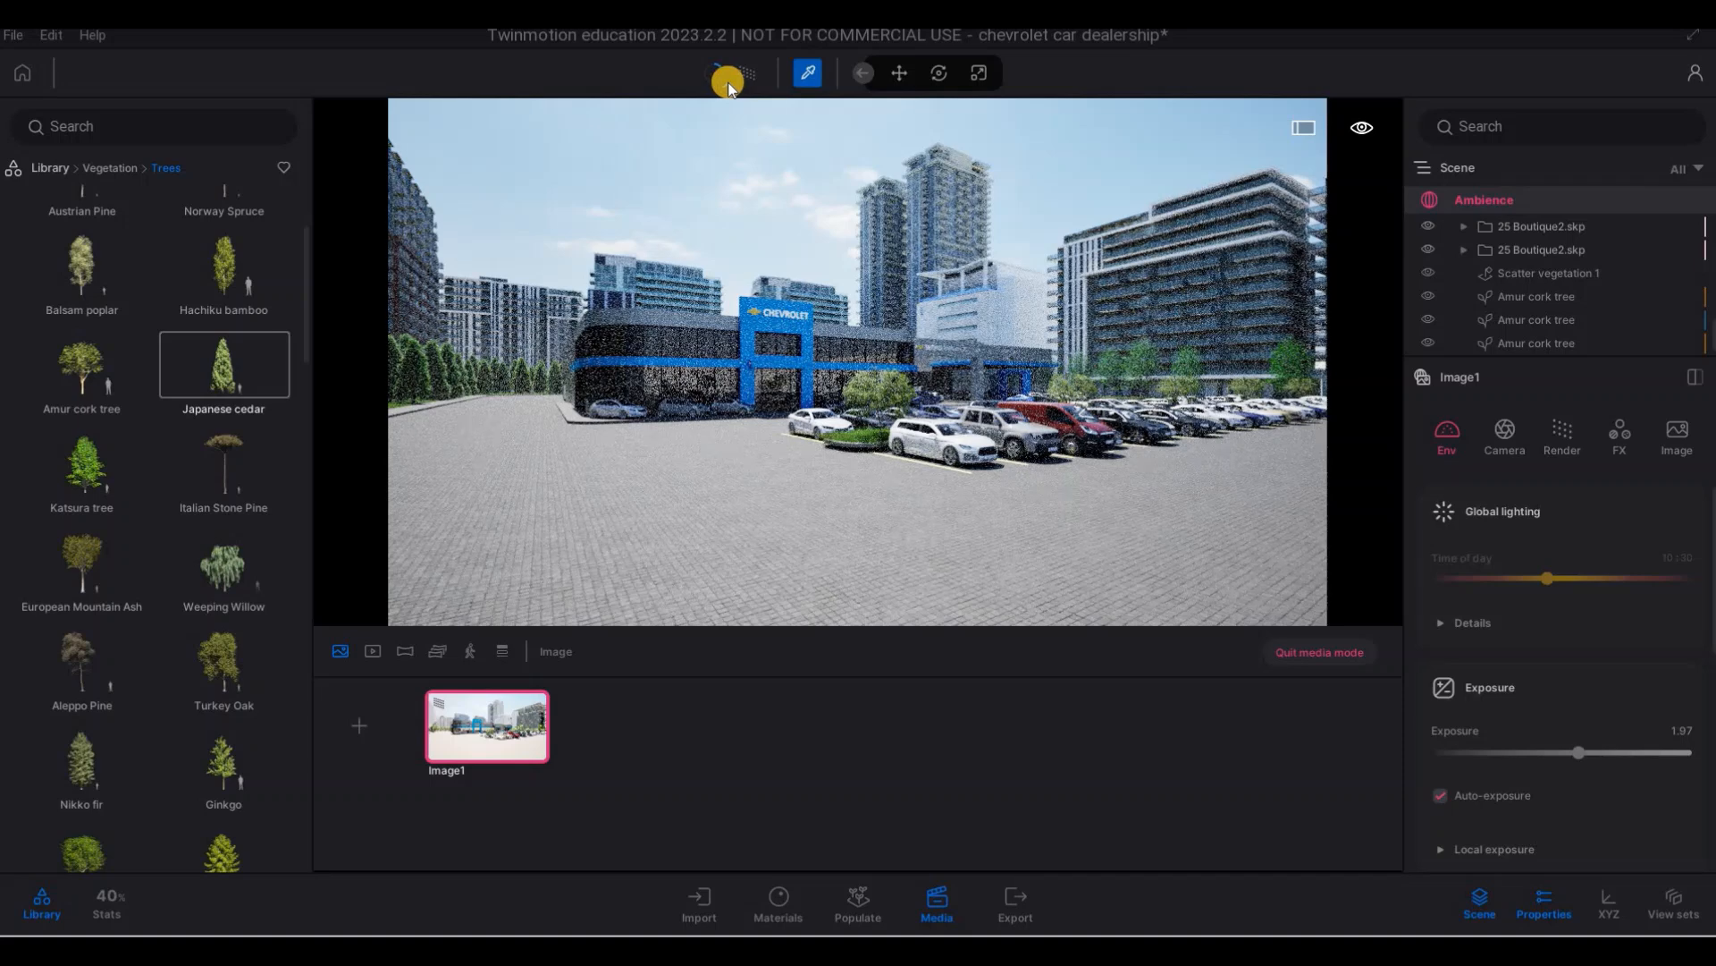
click(722, 90)
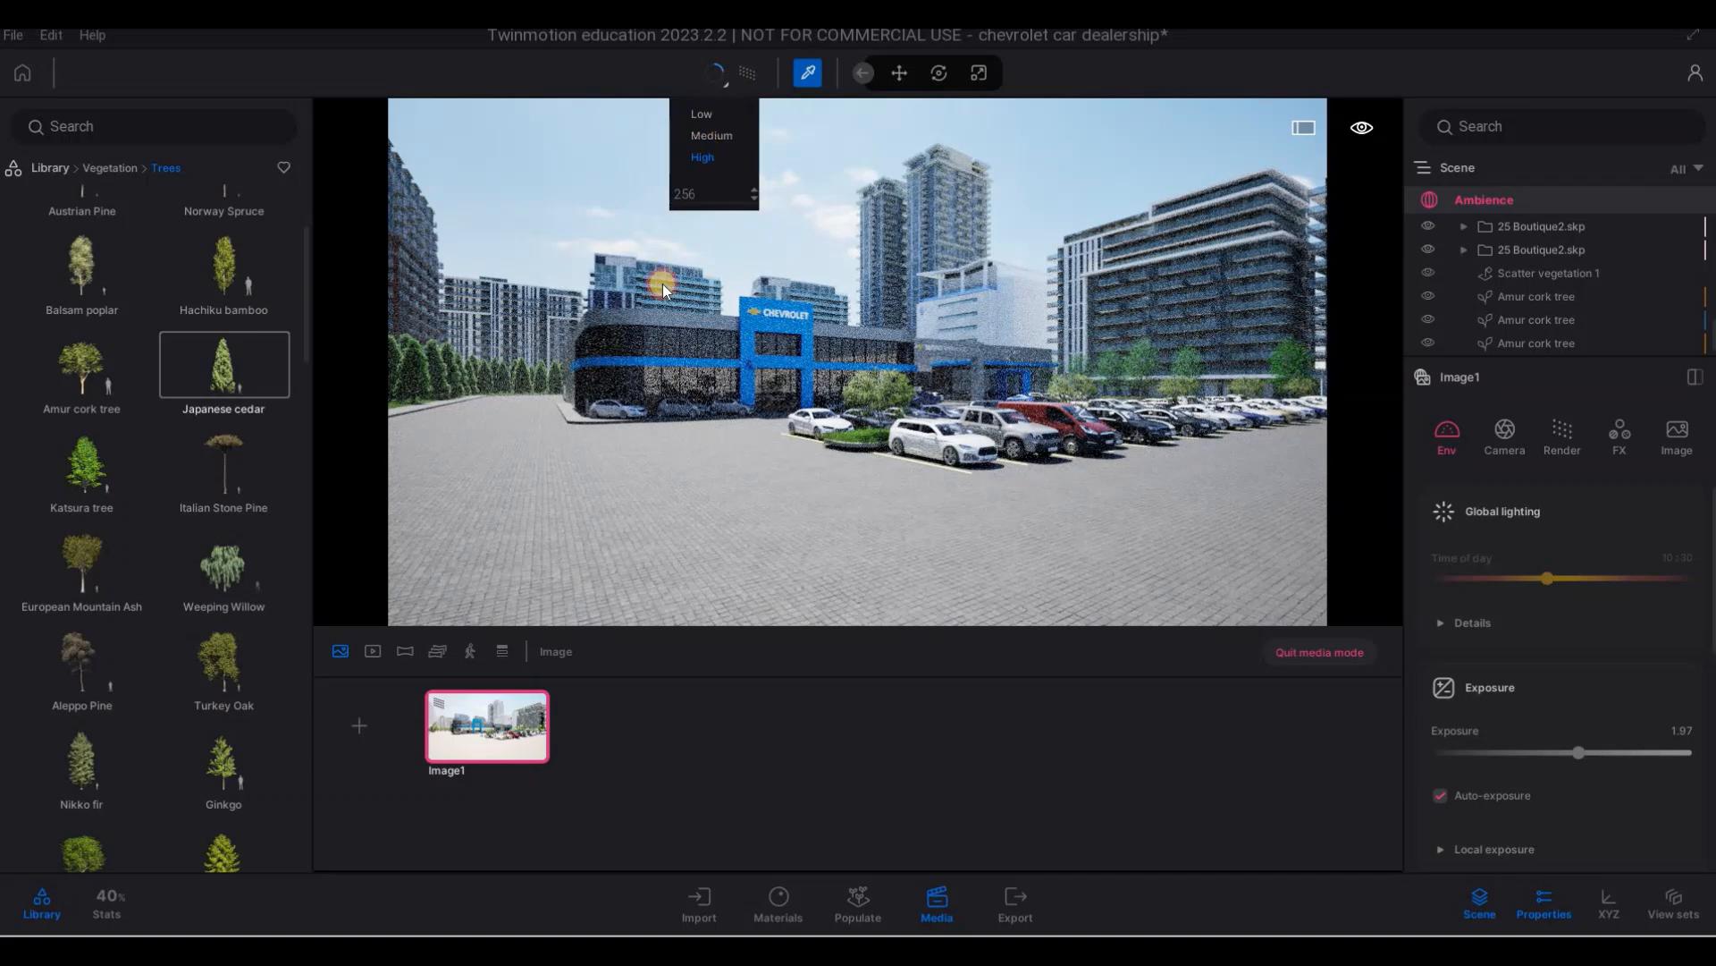
click(495, 687)
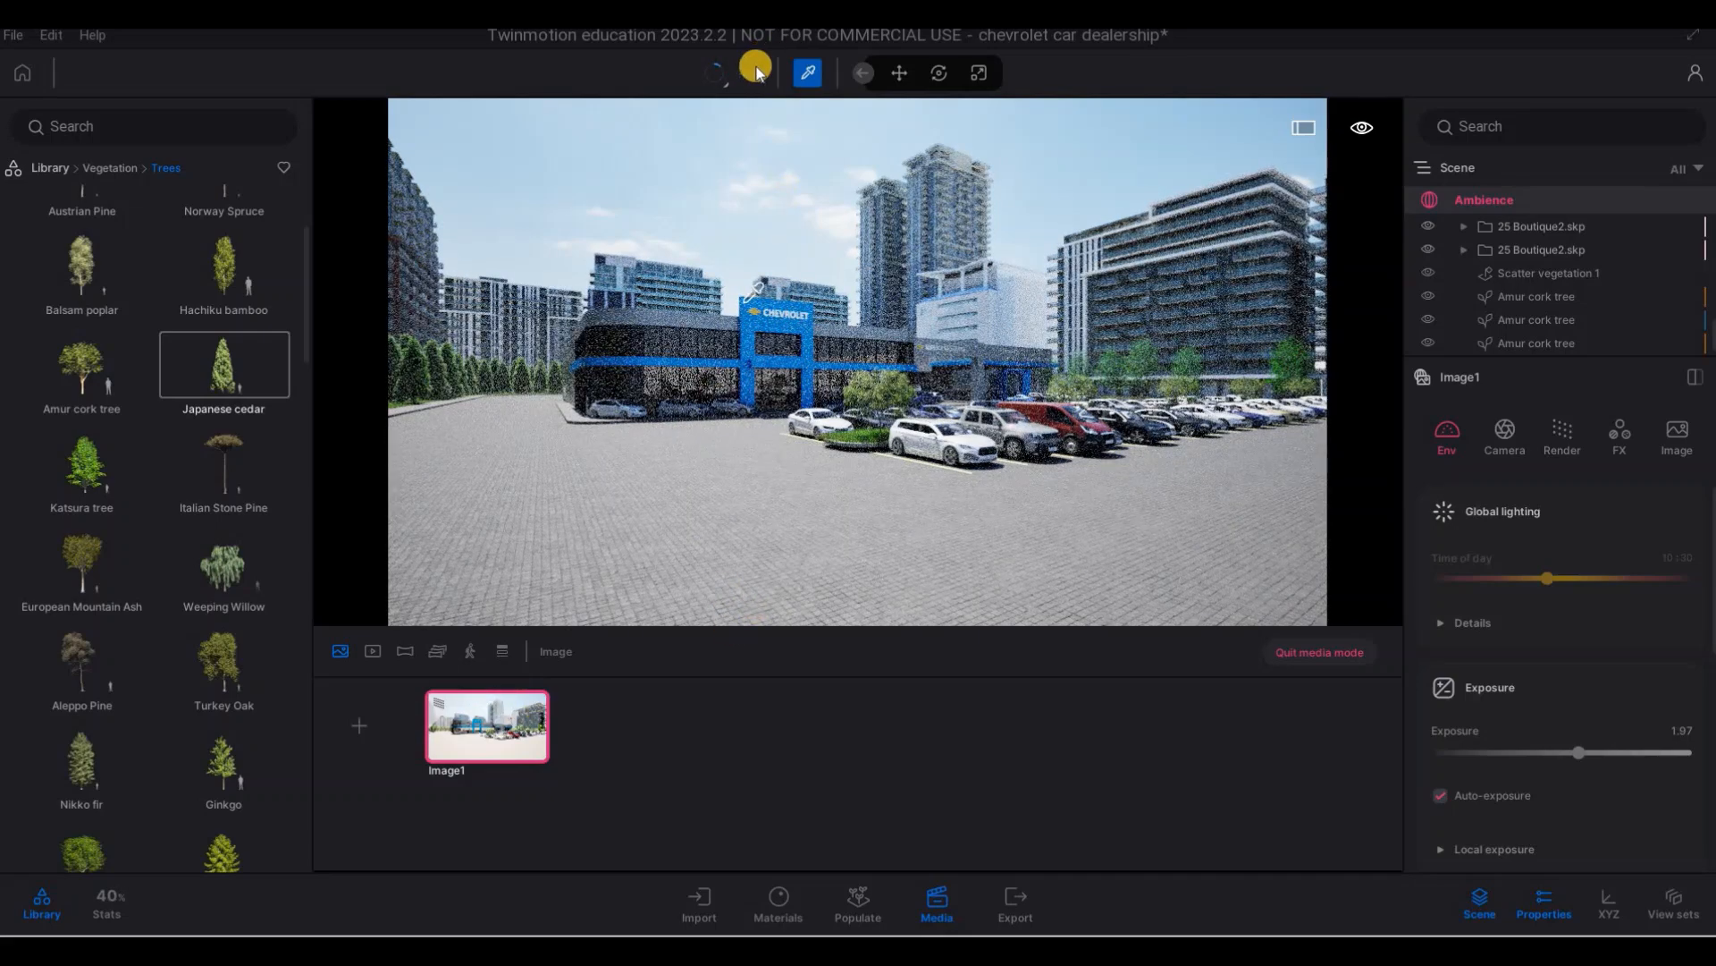
- Frame a frontal view of the showroom and service entrance behind the front row of parked cars, and save it as the second image
key(d)
key(d)
key(d)
key(d)
key(d)
key(d)
key(d)
key(d)
key(d)
key(d)
key(d)
key(d)
key(d)
key(d)
key(d)
key(d)
key(d)
key(d)
key(d)
key(d)
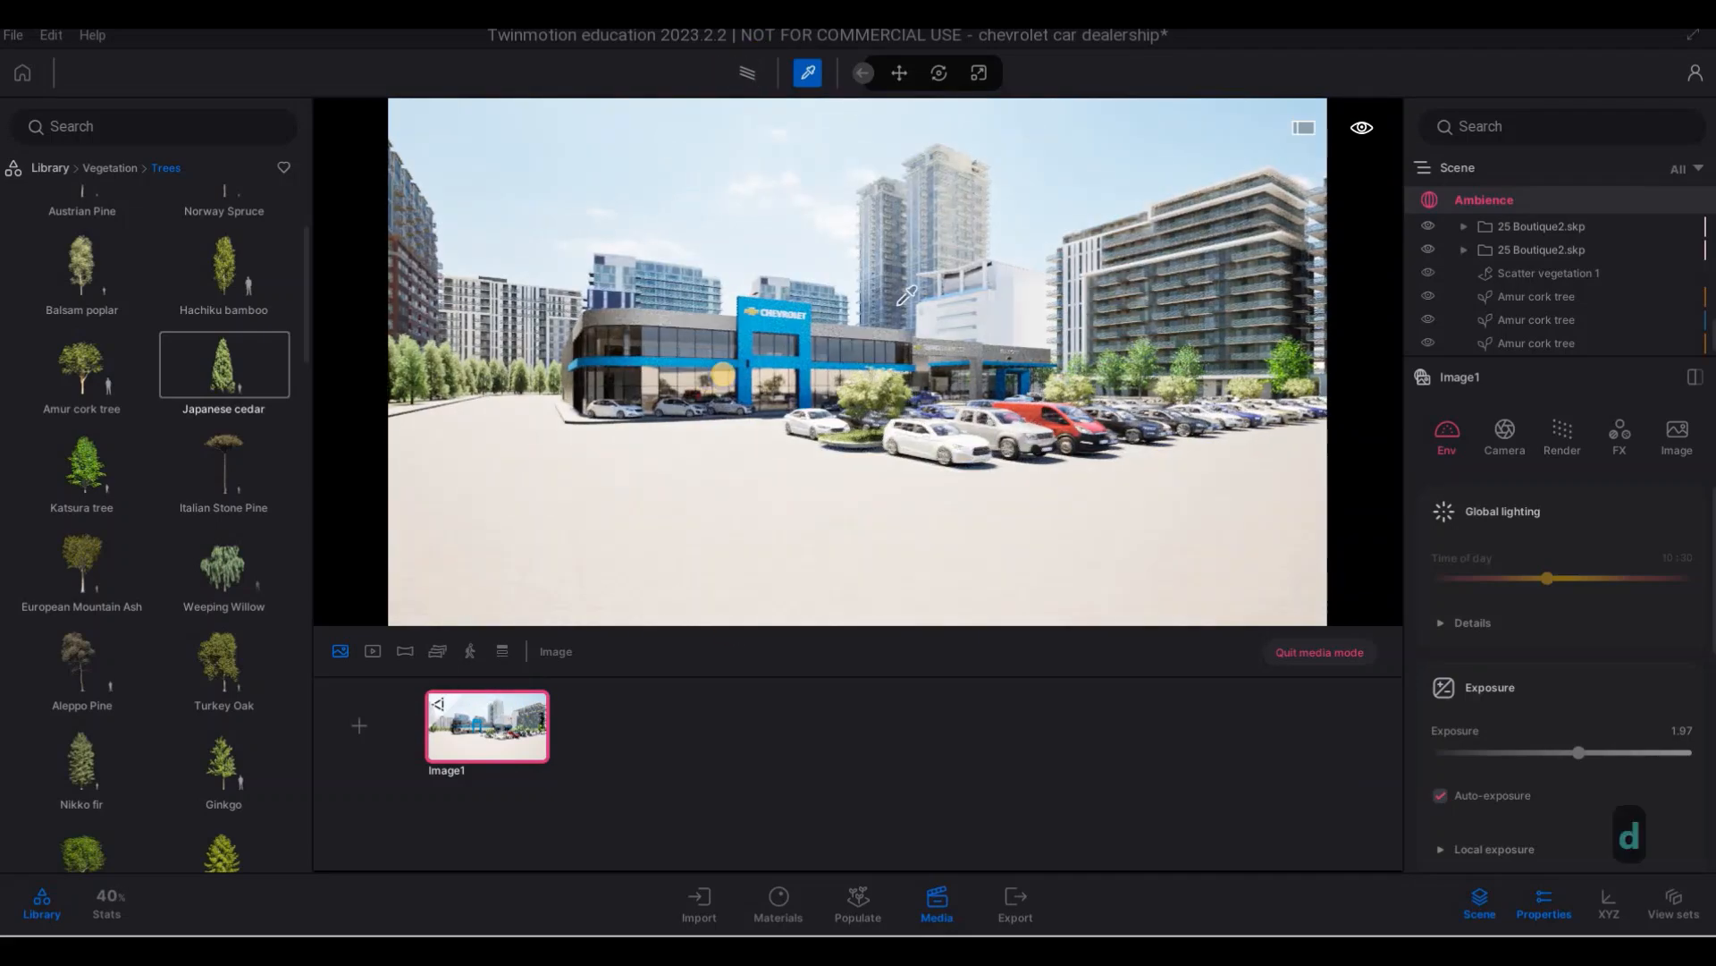
key(d)
key(d)
key(d)
key(d)
key(d)
key(d)
key(d)
key(d)
key(d)
key(d)
key(d)
key(w)
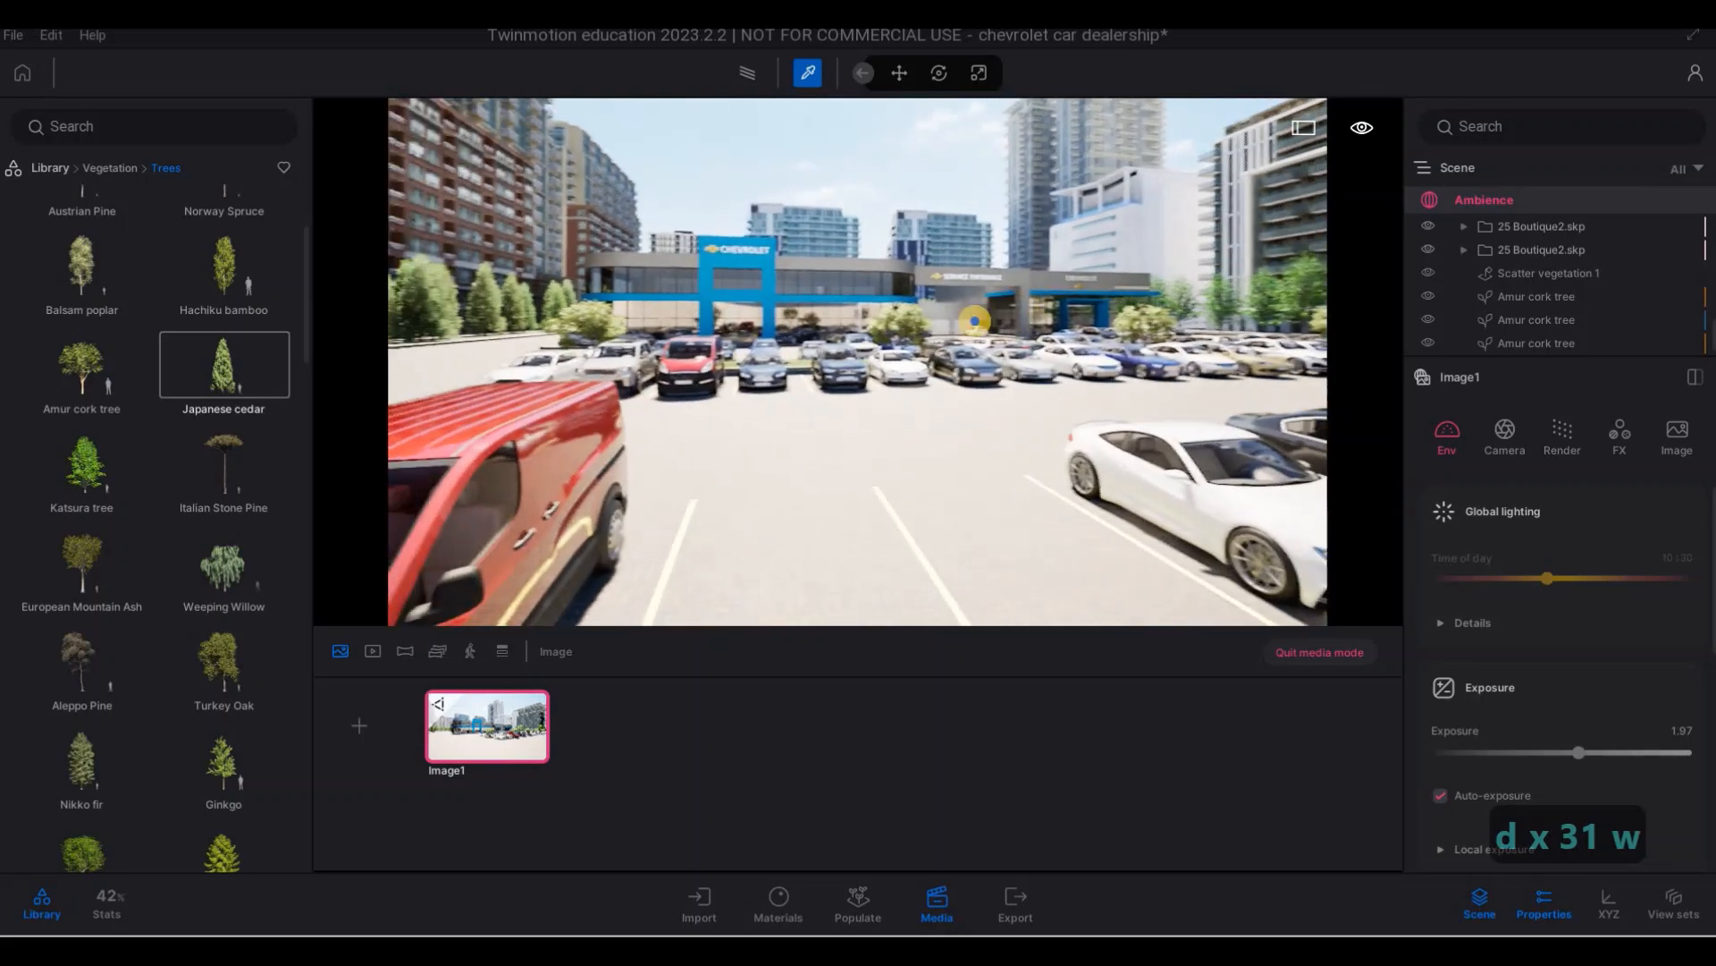
key(w)
key(d)
key(d)
key(s)
key(d)
key(d)
key(d)
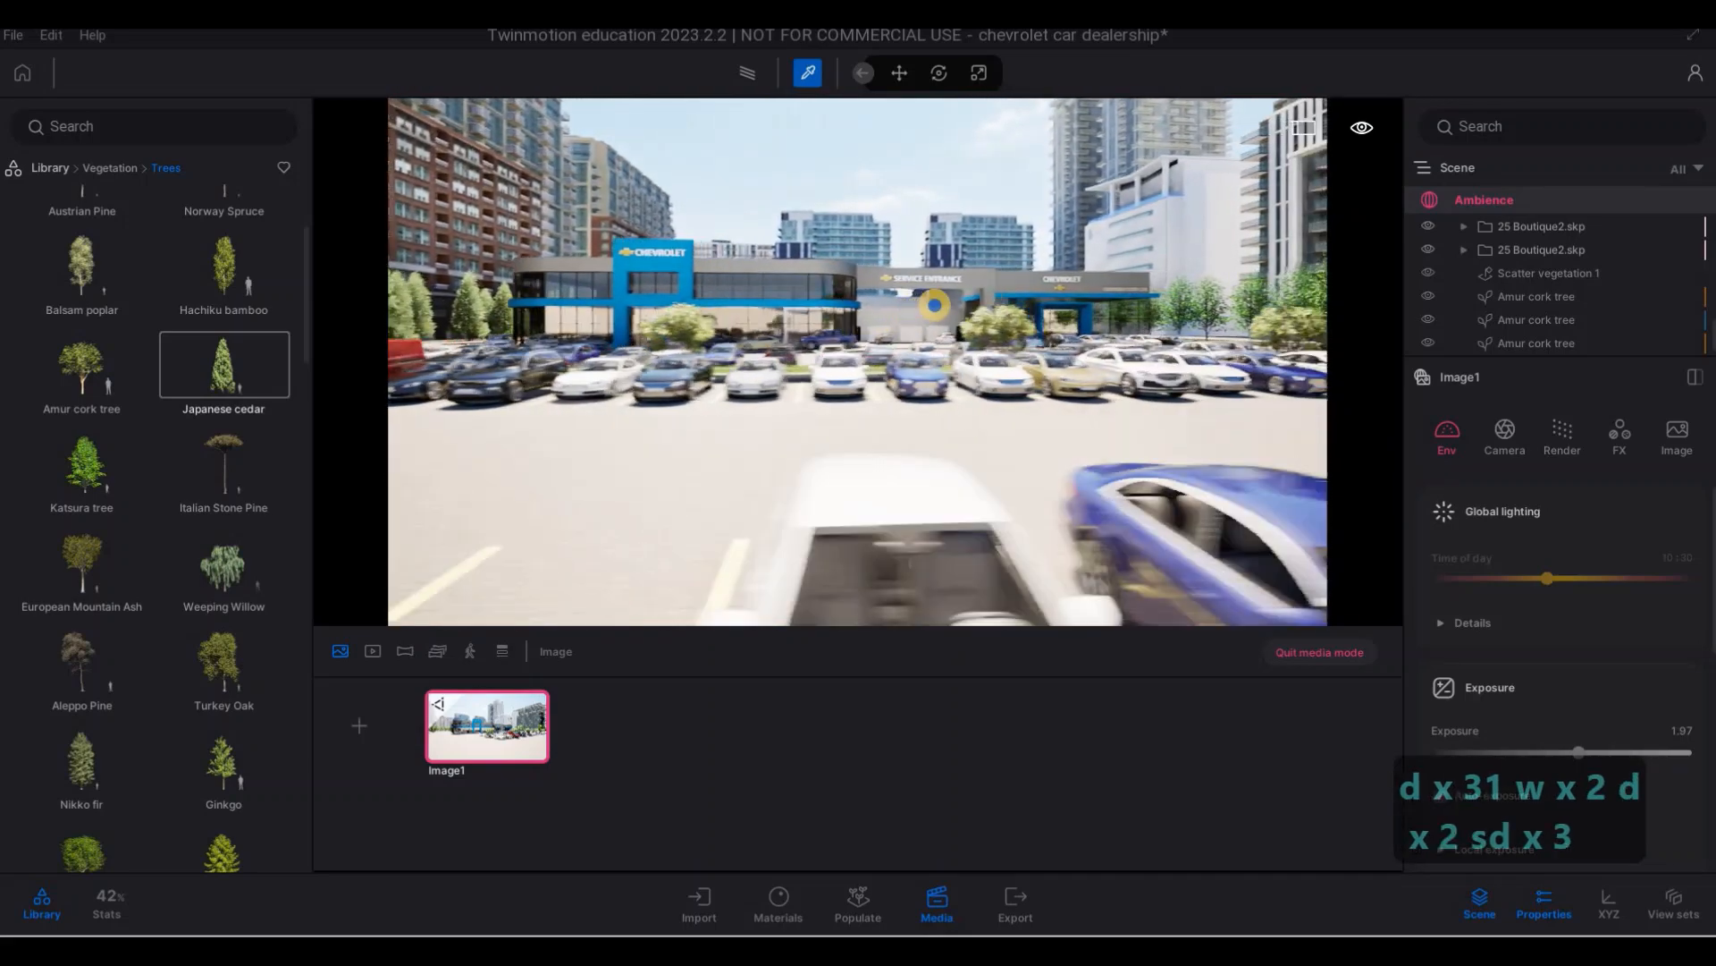
key(w)
key(a)
key(d)
key(q)
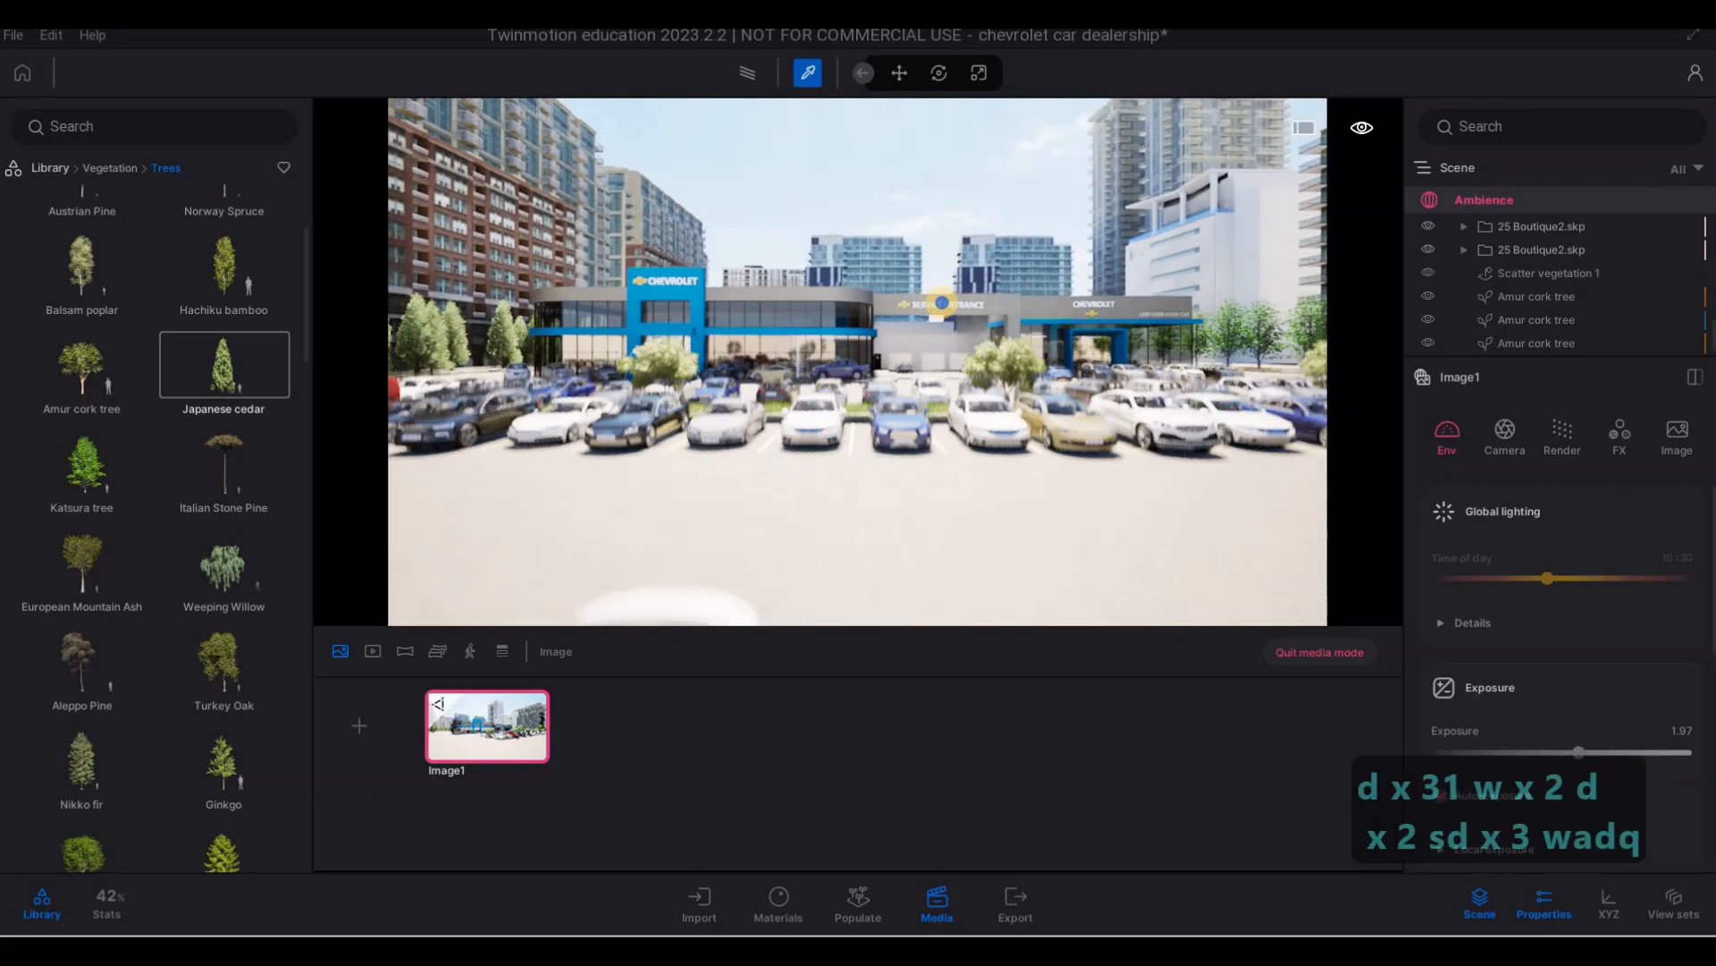
key(e)
key(q)
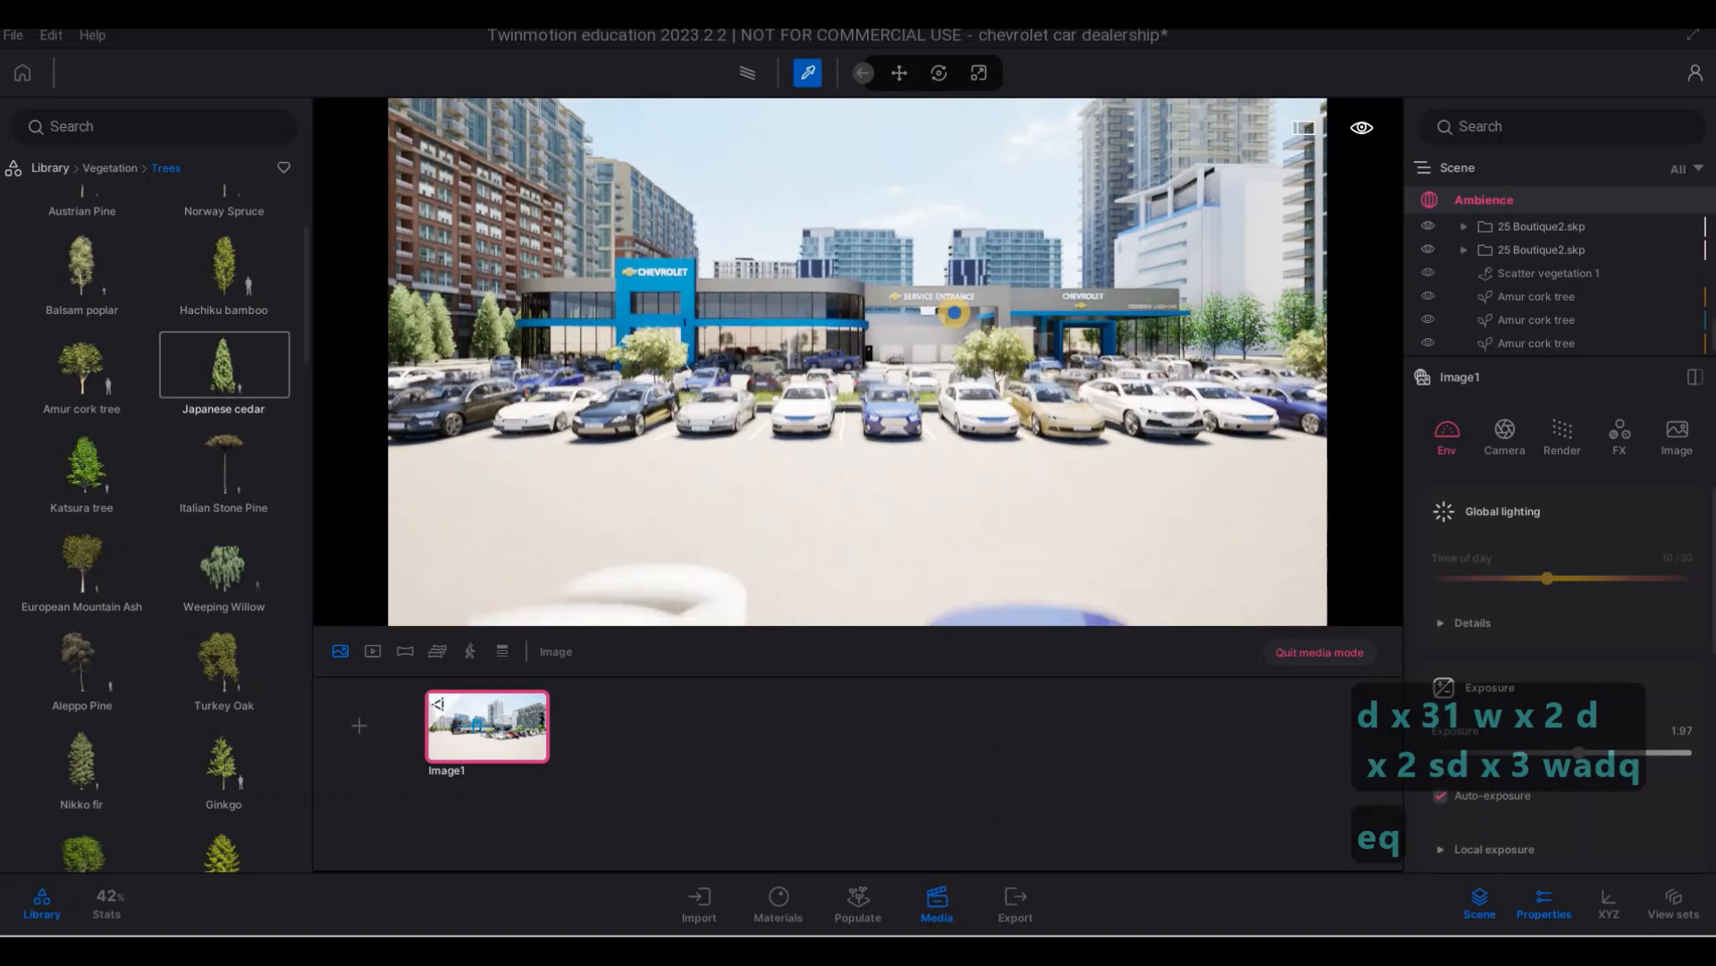
key(e)
key(q)
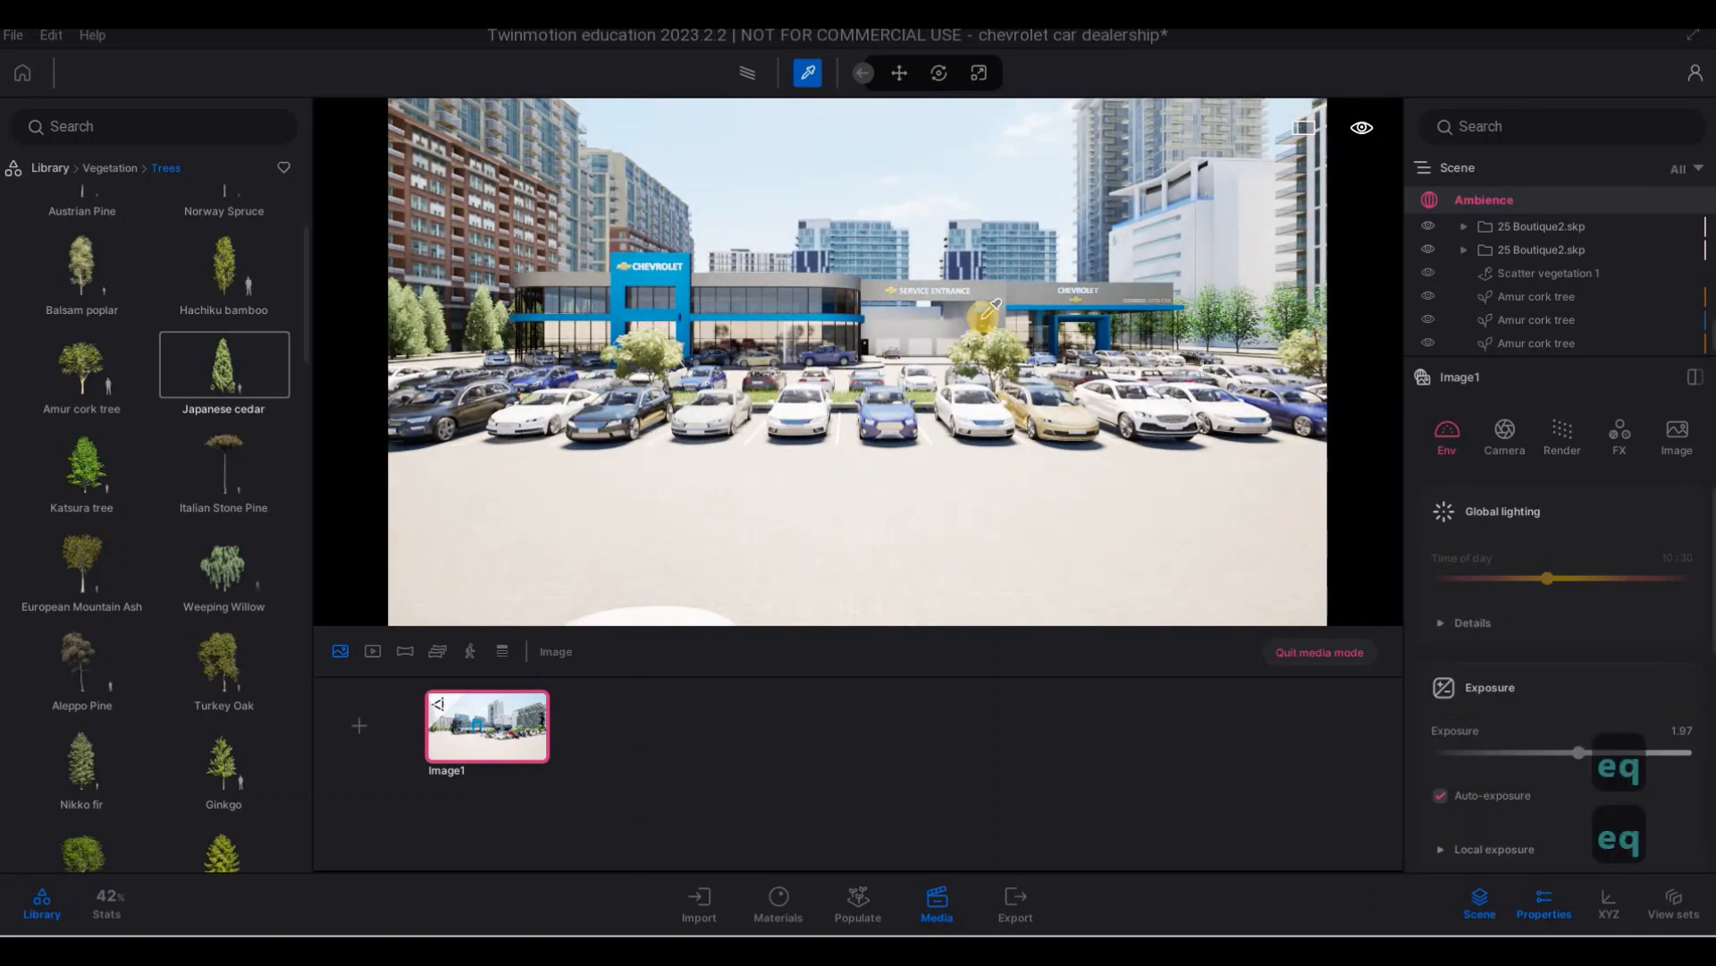
key(4)
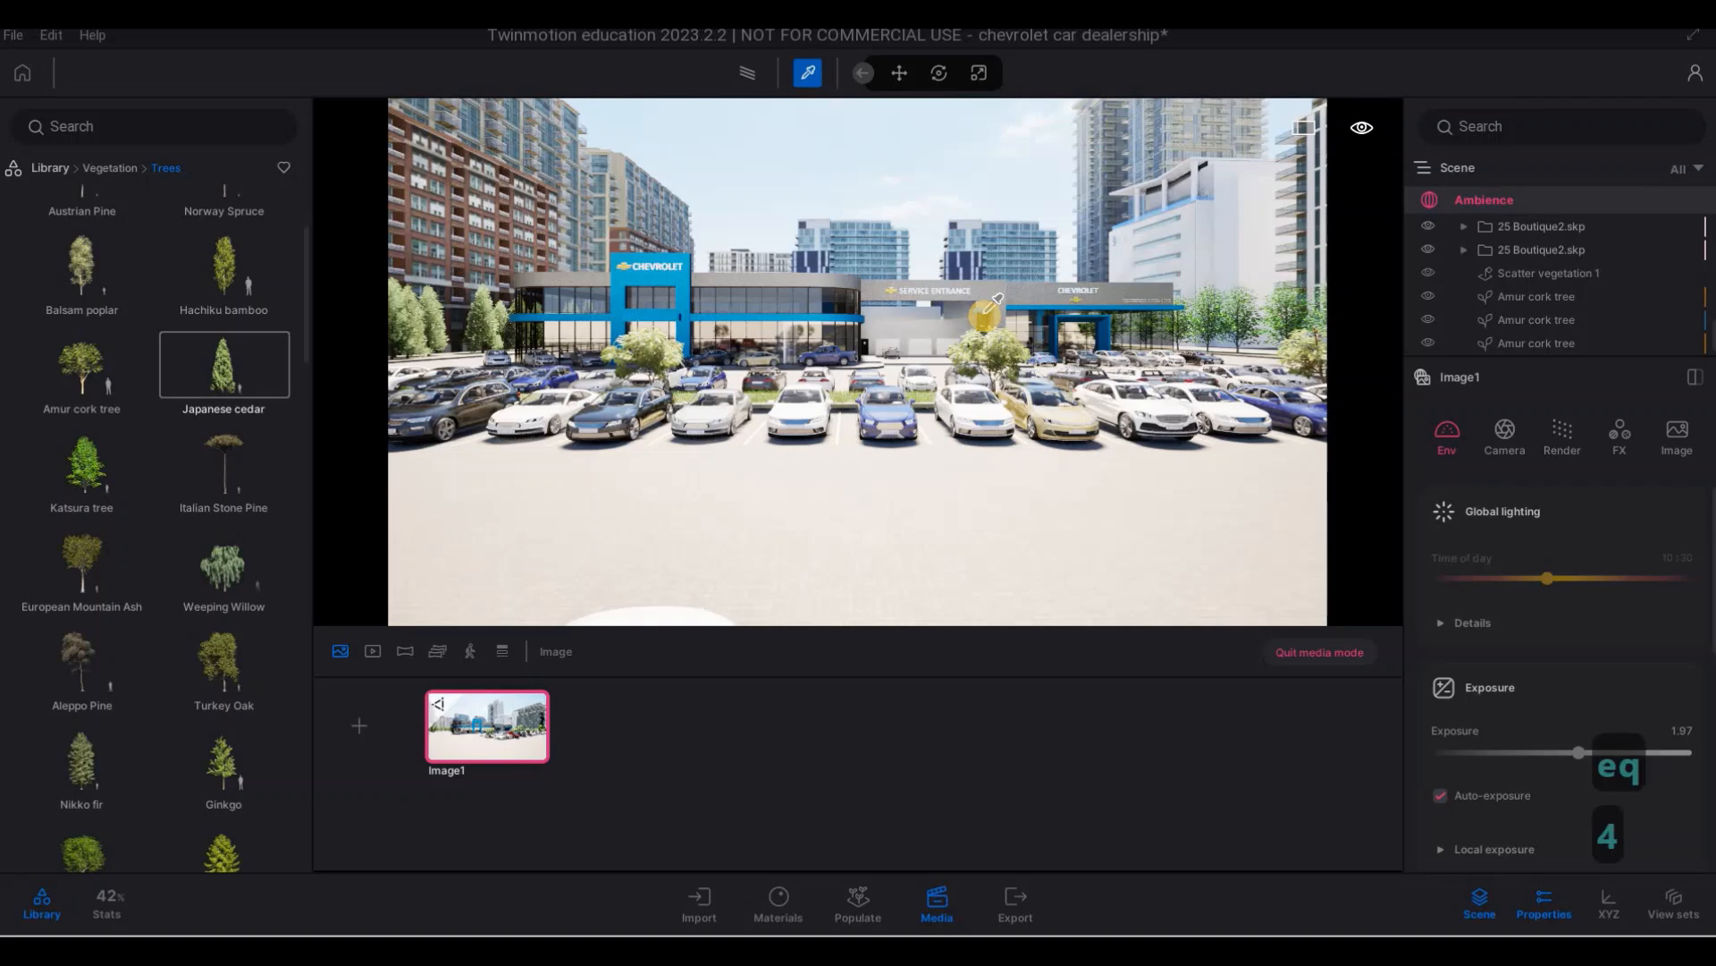
key(e)
key(e)
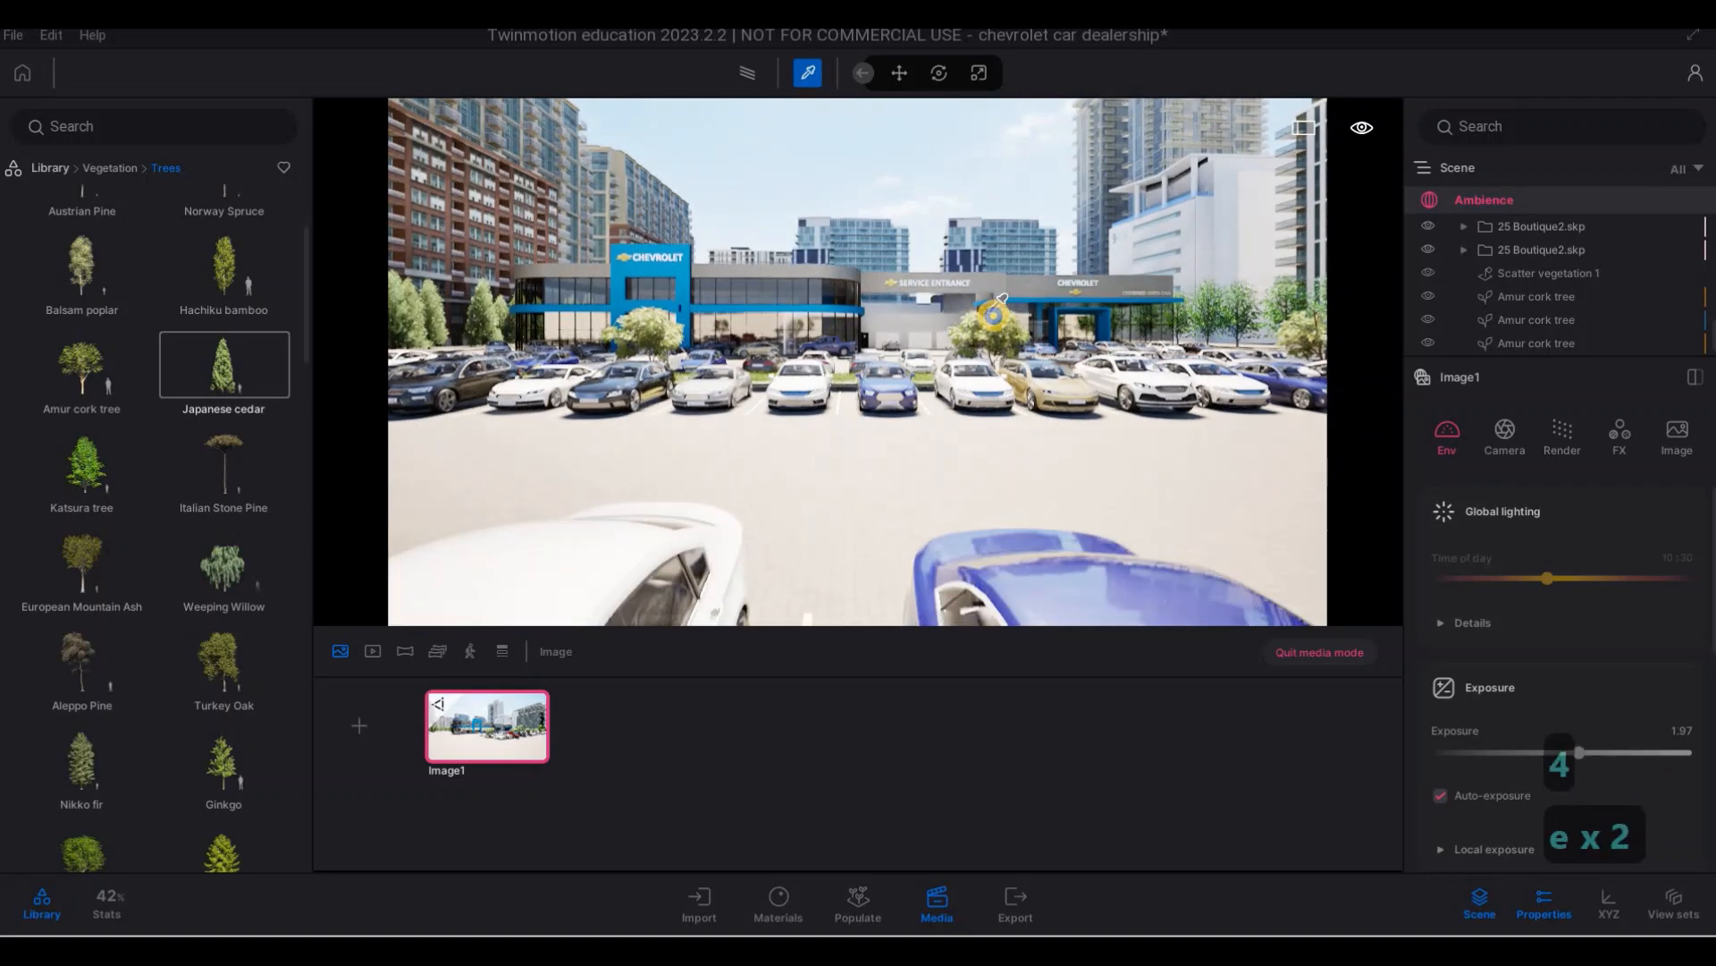
key(w)
key(w)
key(w)
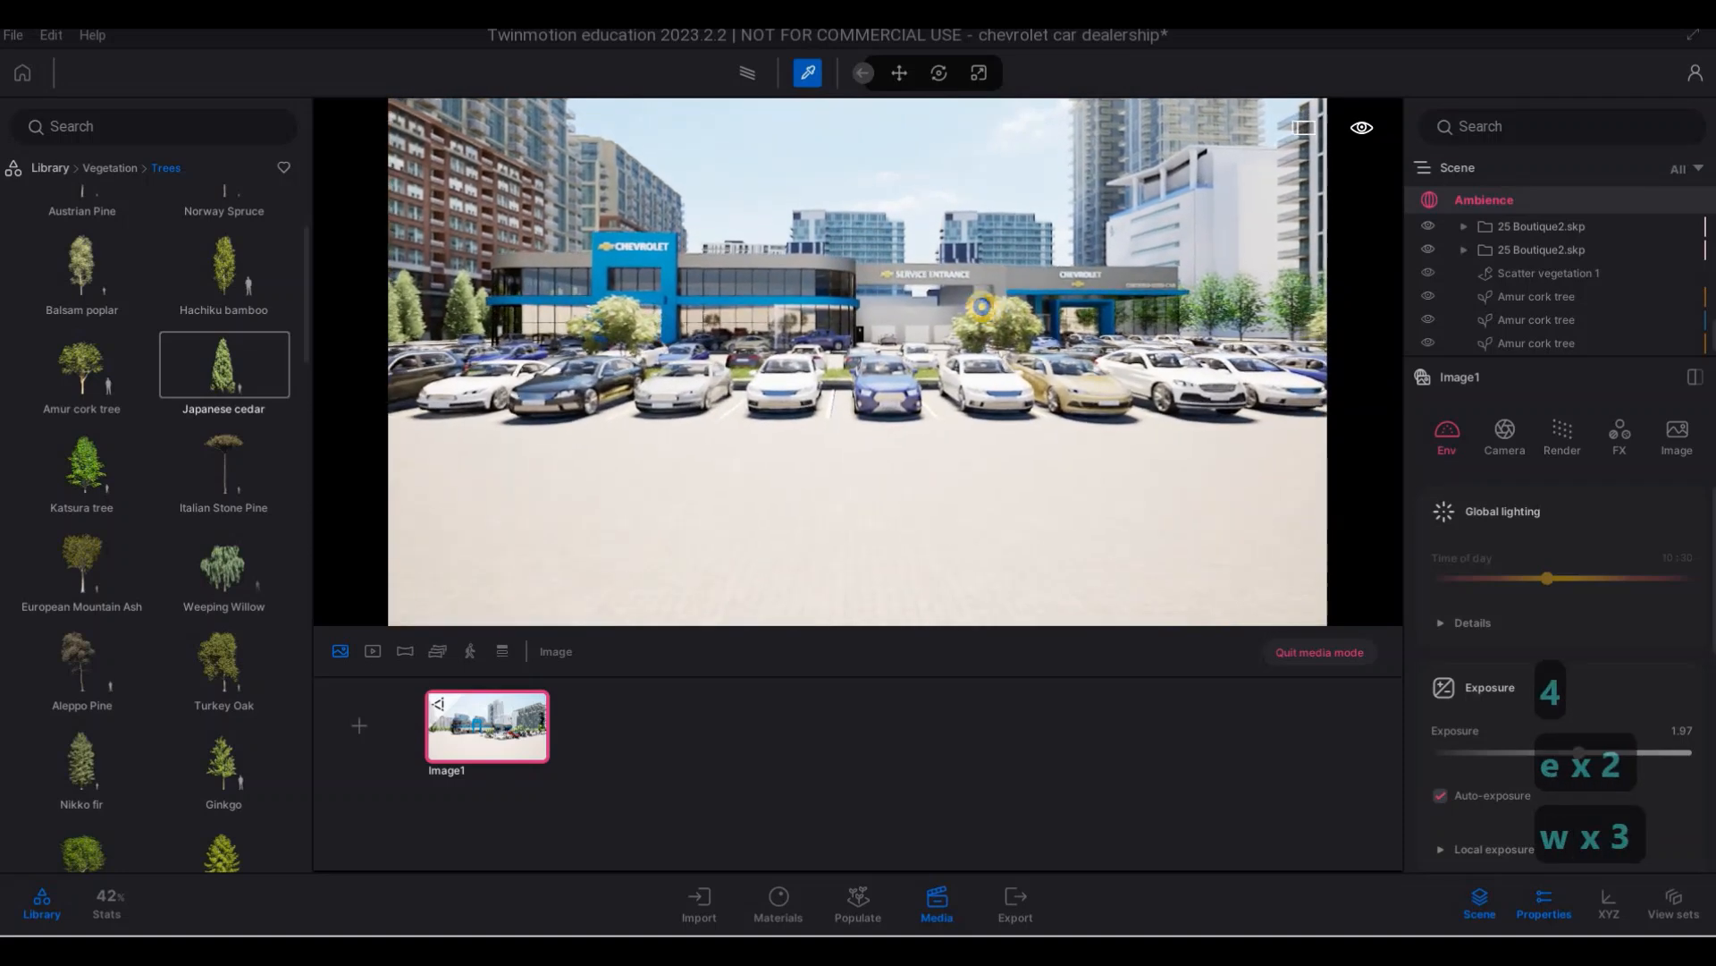
key(d)
right_drag(979, 303, 984, 303)
key(a)
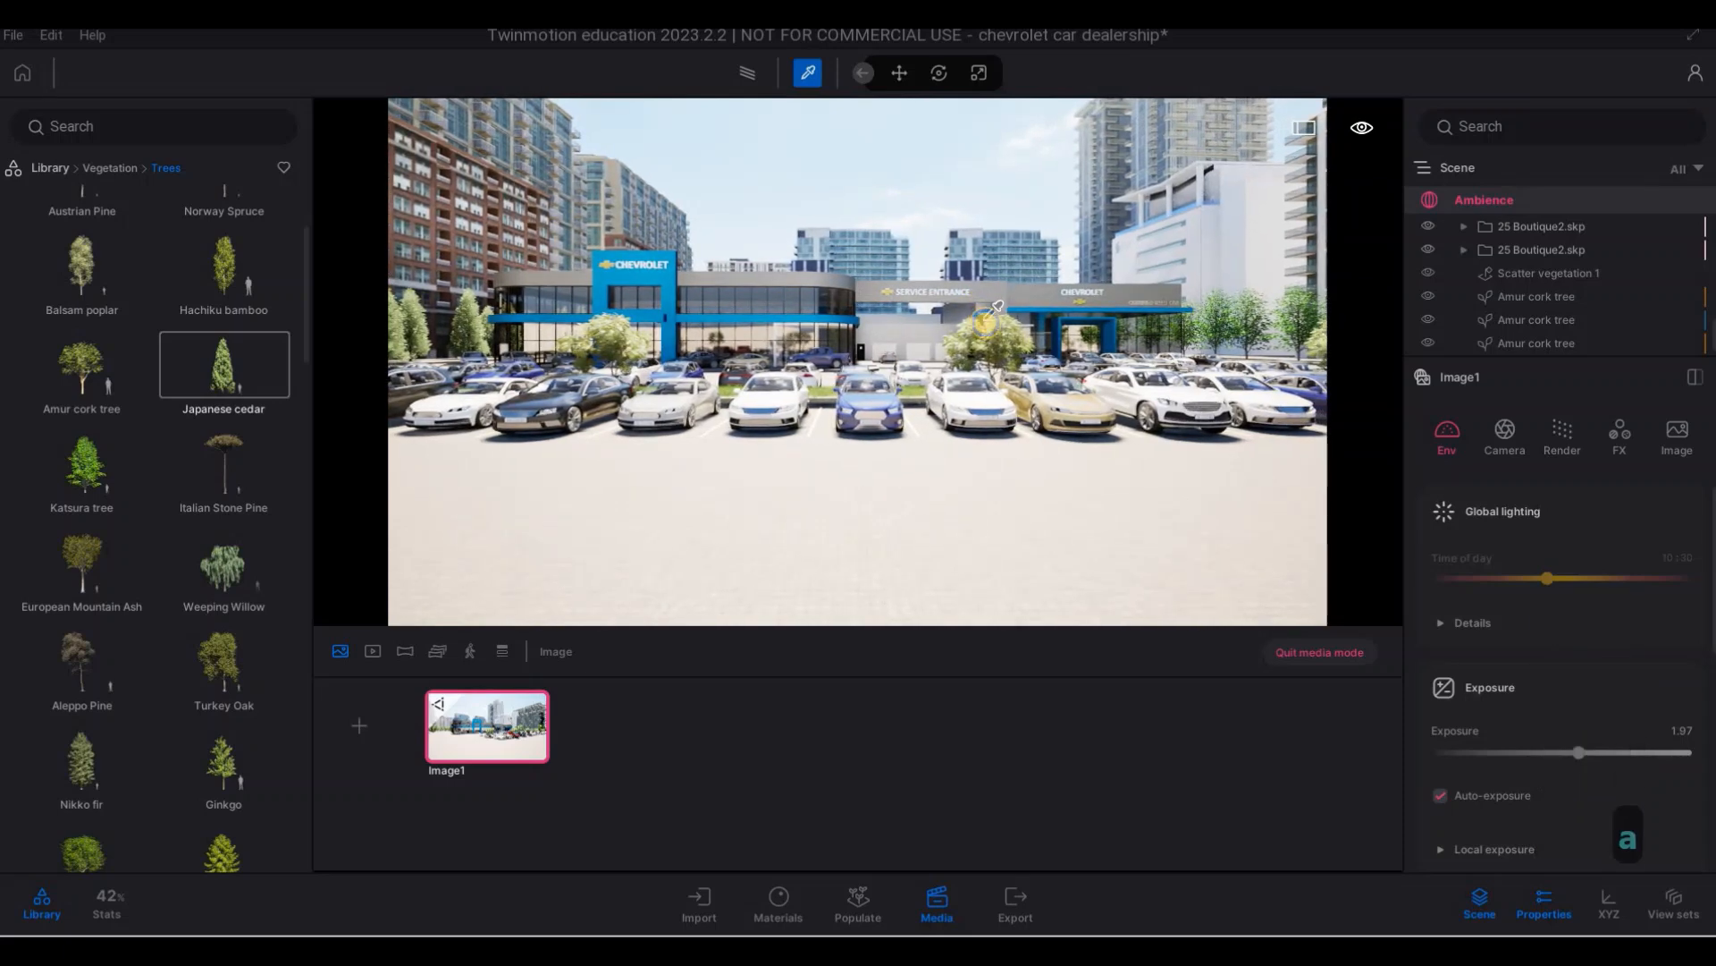
key(d)
key(q)
key(d)
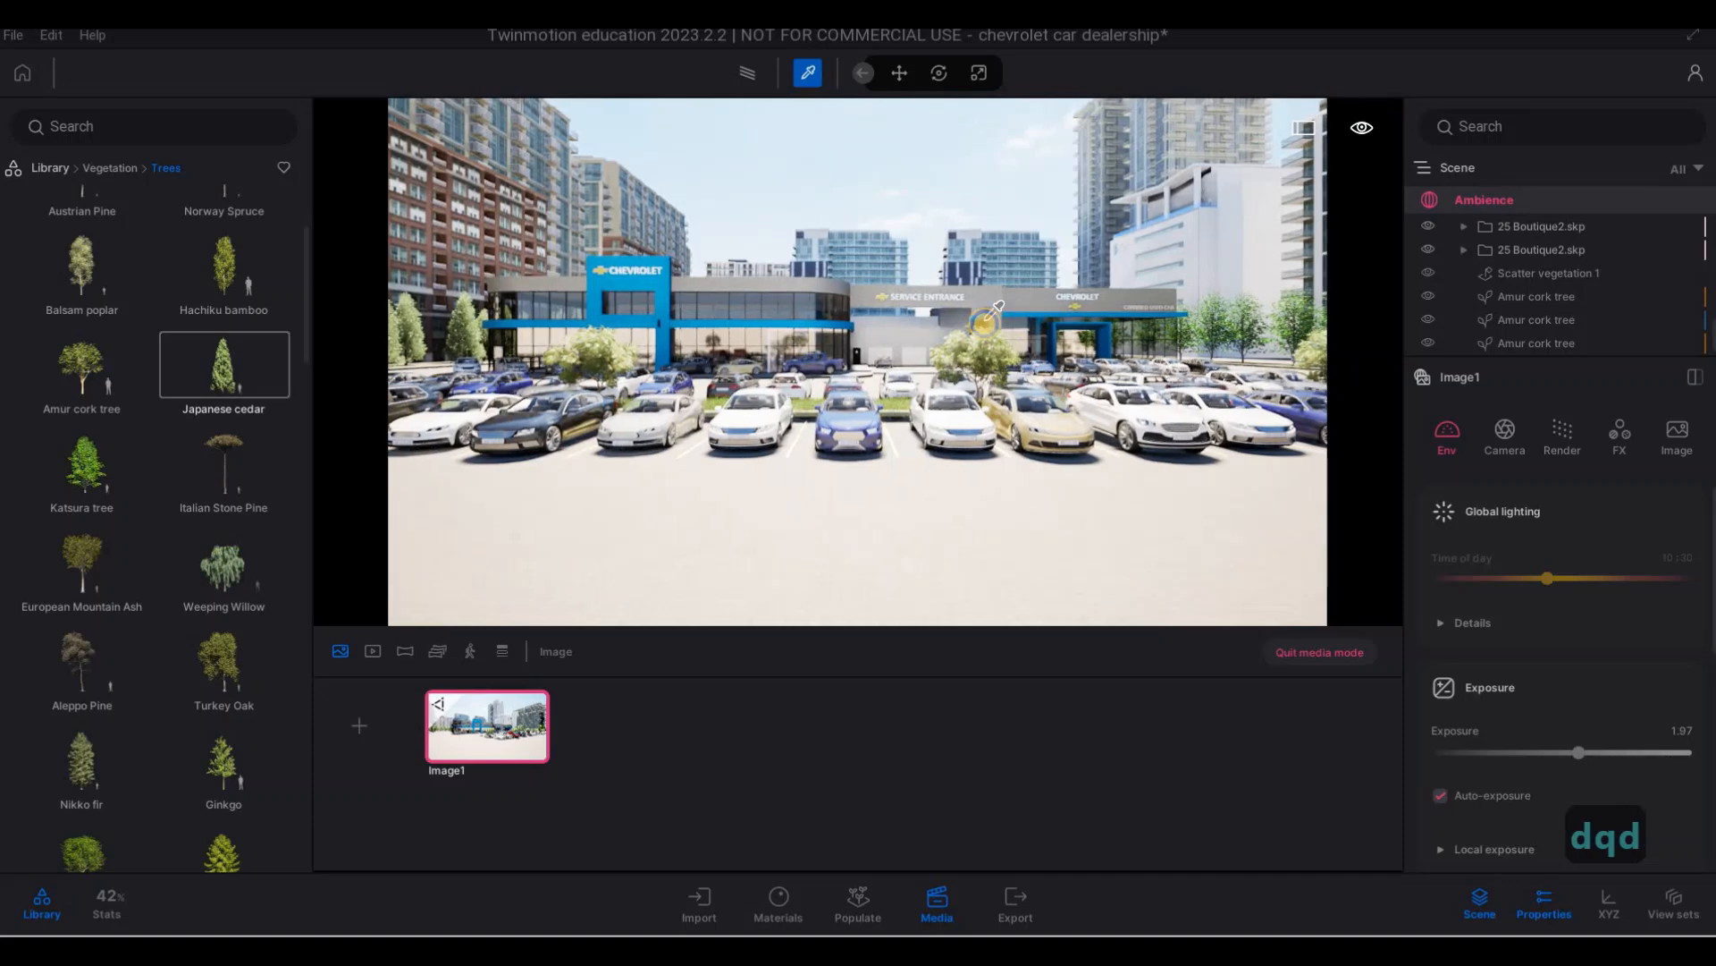
click(444, 703)
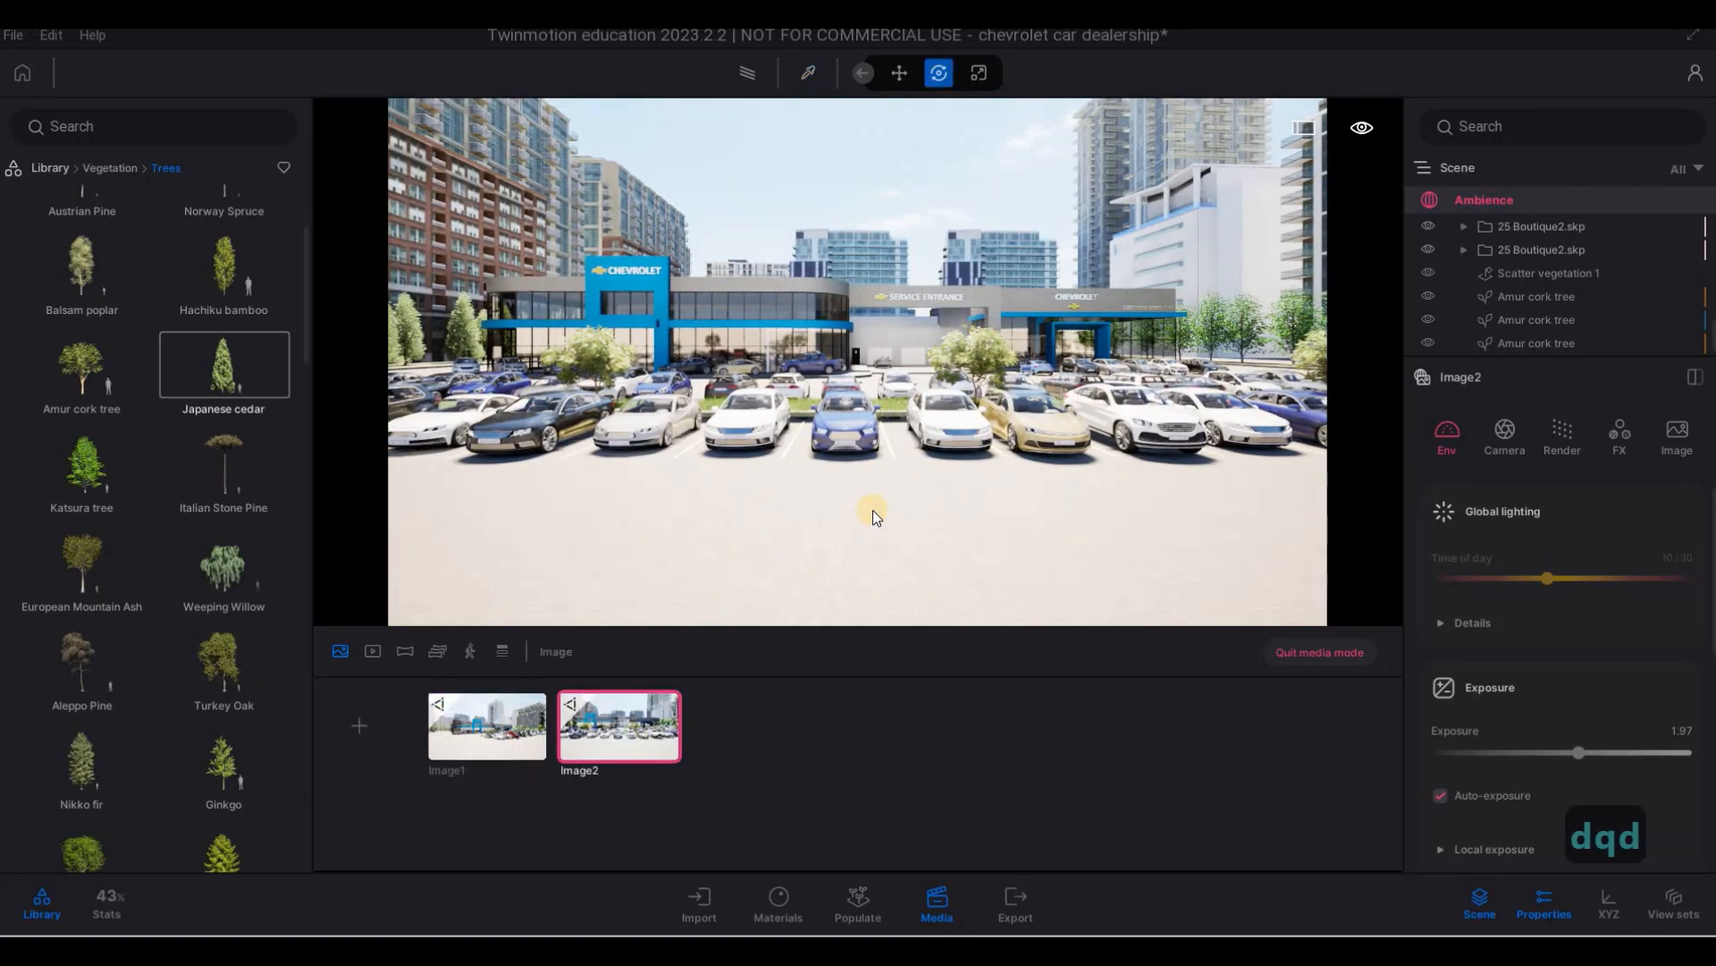
- Frame a raised, angled view over the rows of parked cars toward the service entrance and certified used car showroom
key(d)
key(d)
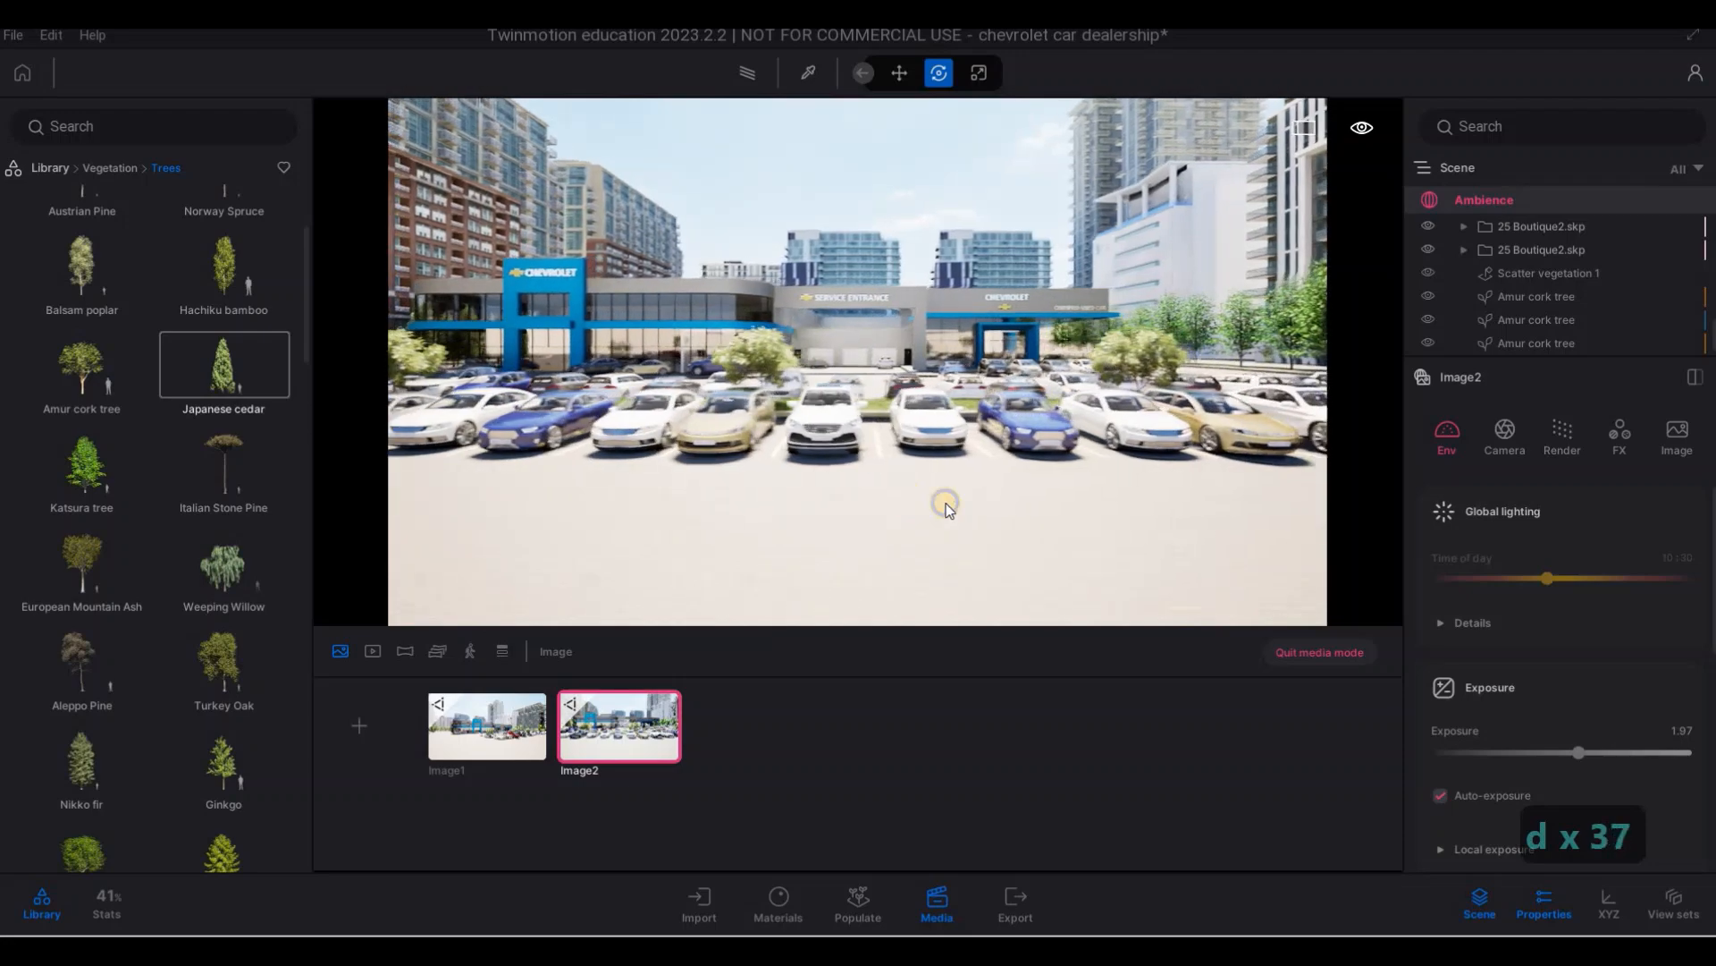
key(w)
key(w)
key(w)
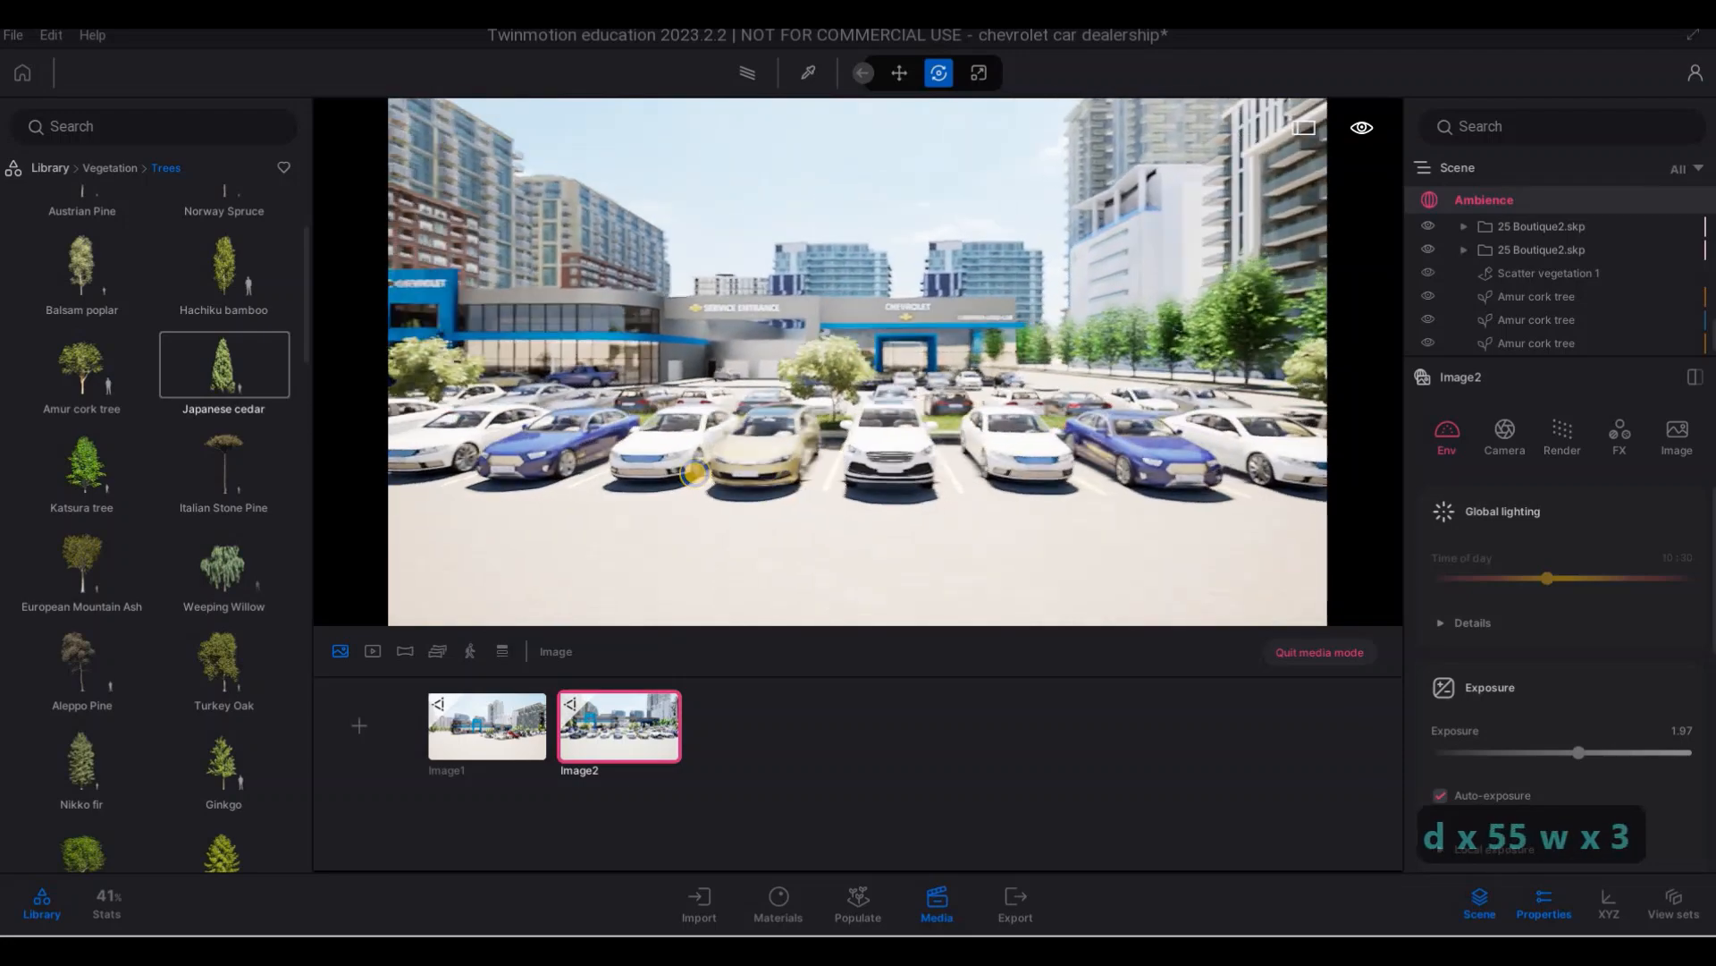
key(a)
key(w)
key(w)
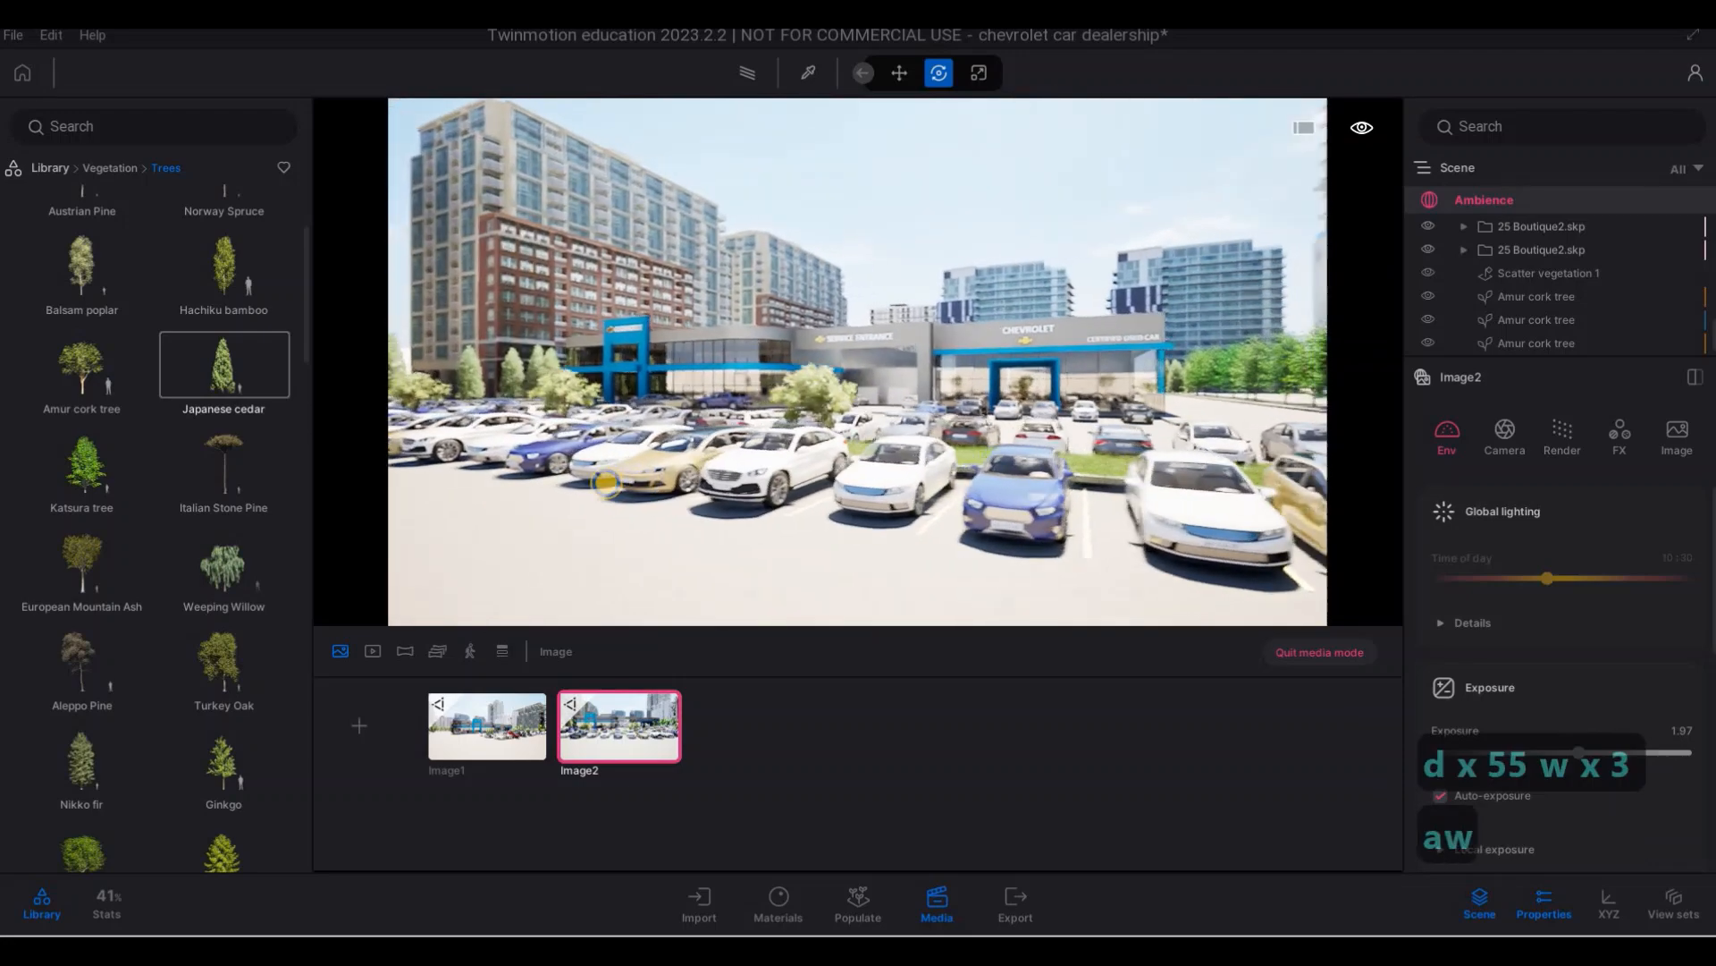
key(q)
key(d)
key(e)
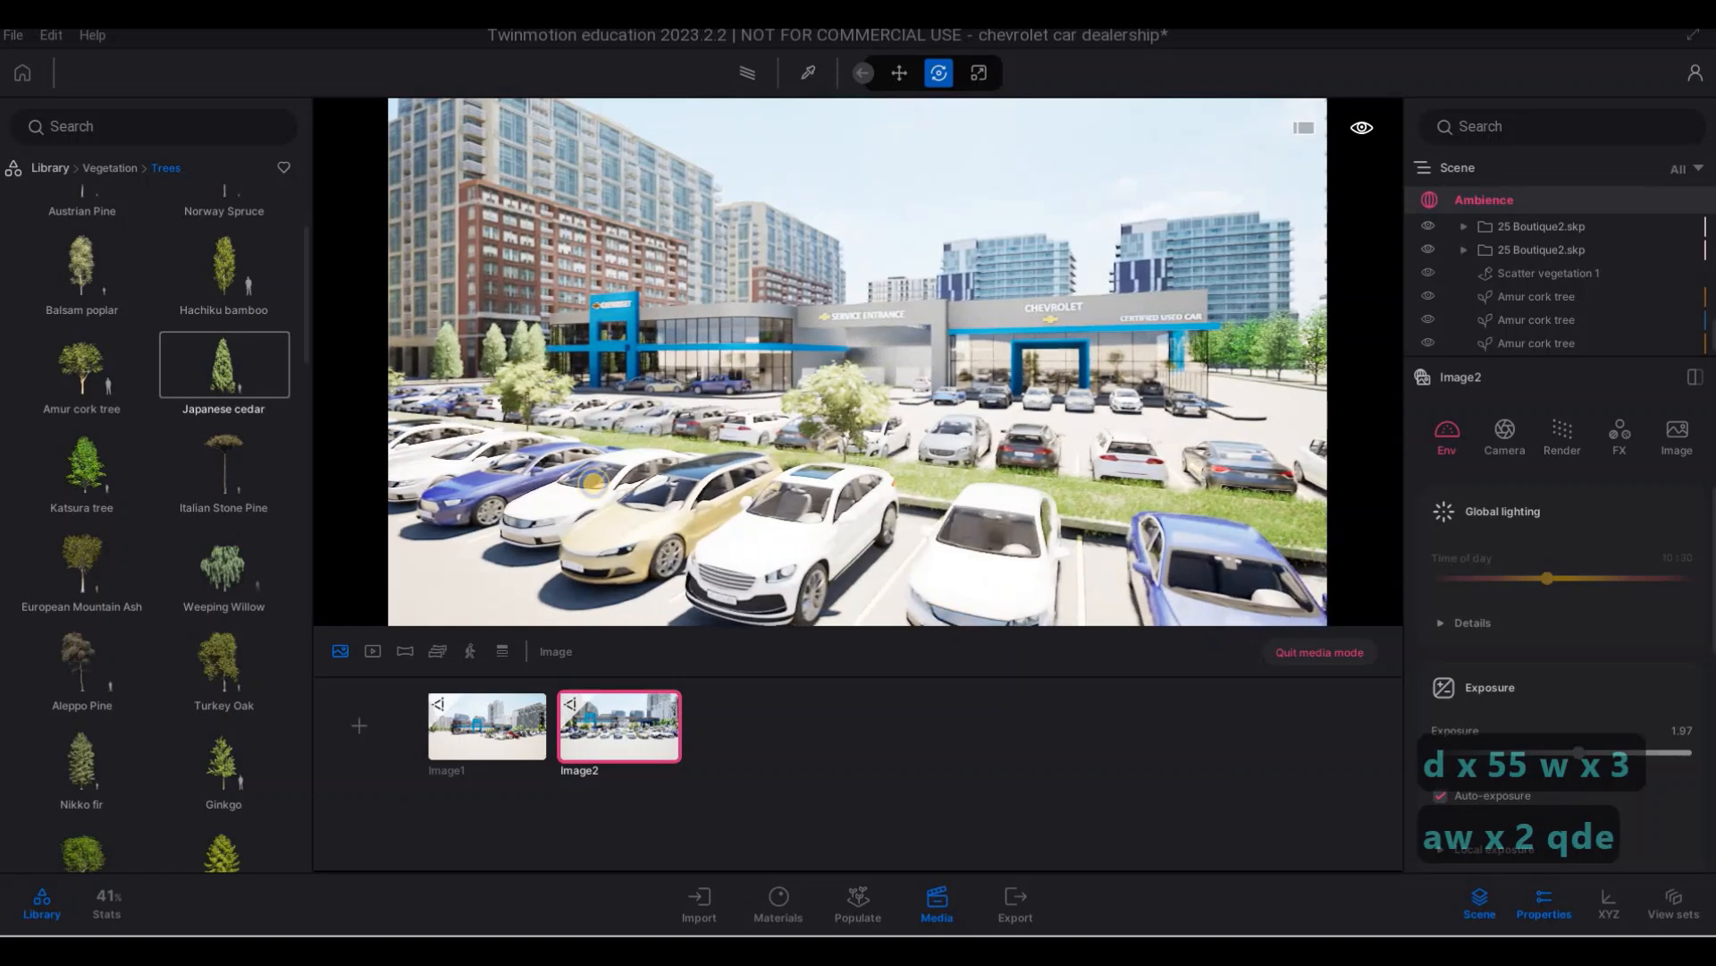
key(d)
key(d)
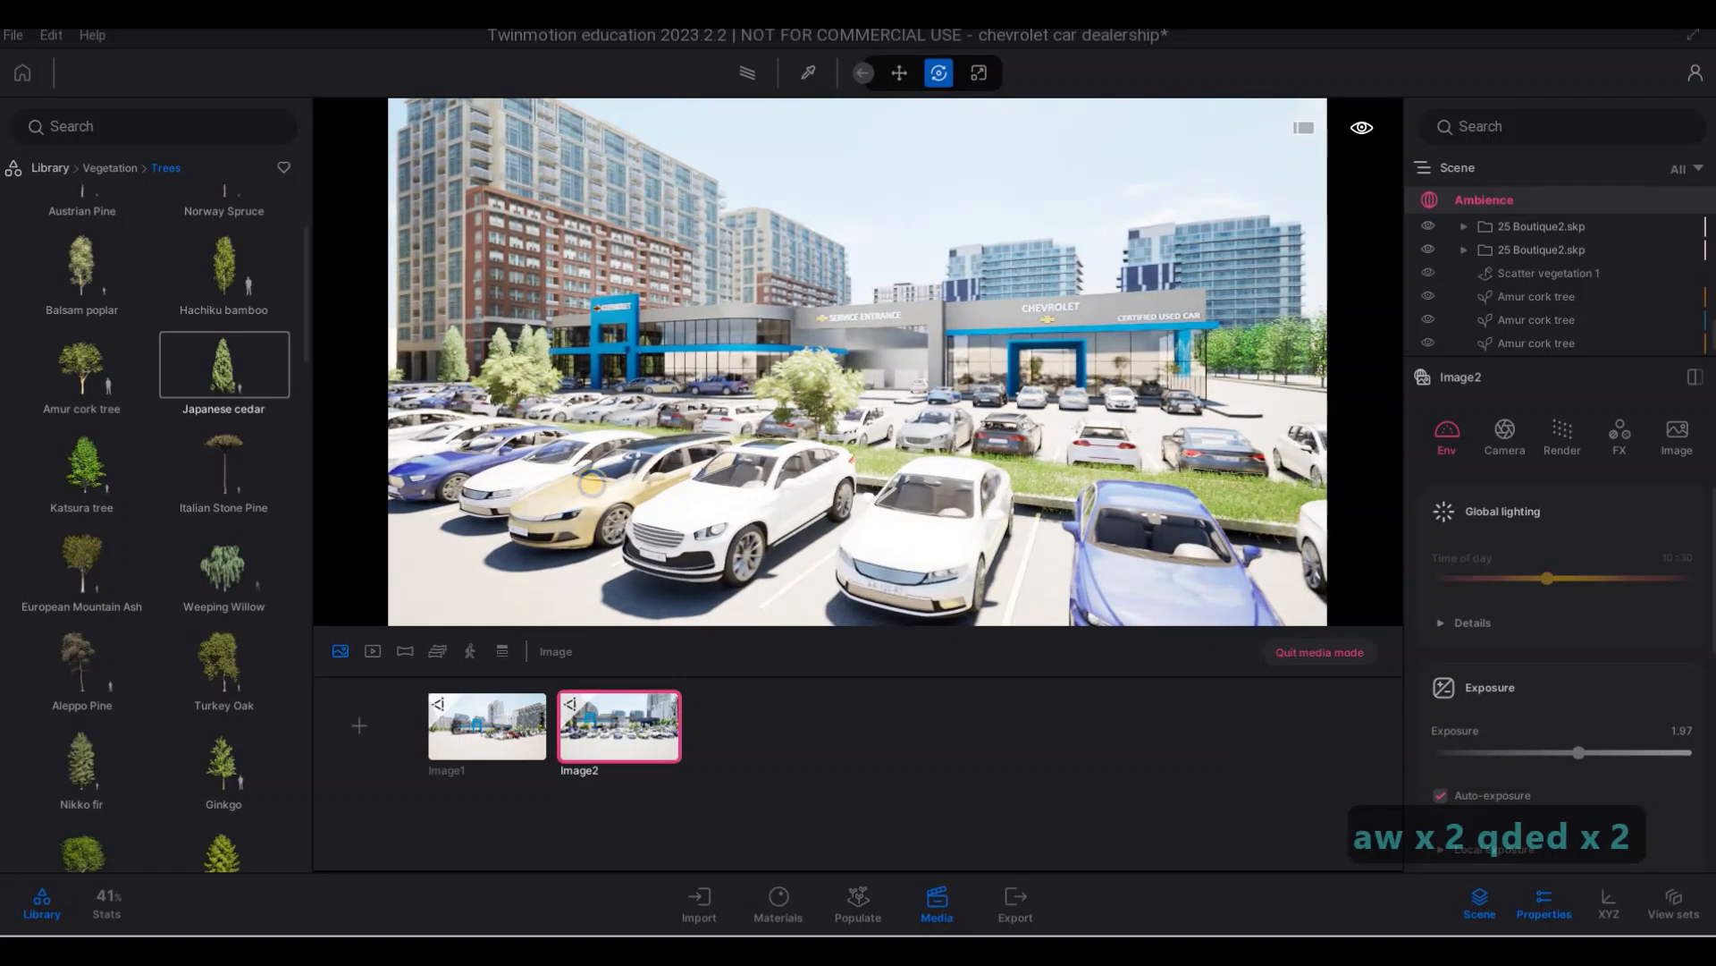
key(d)
key(s)
right_drag(587, 484, 572, 485)
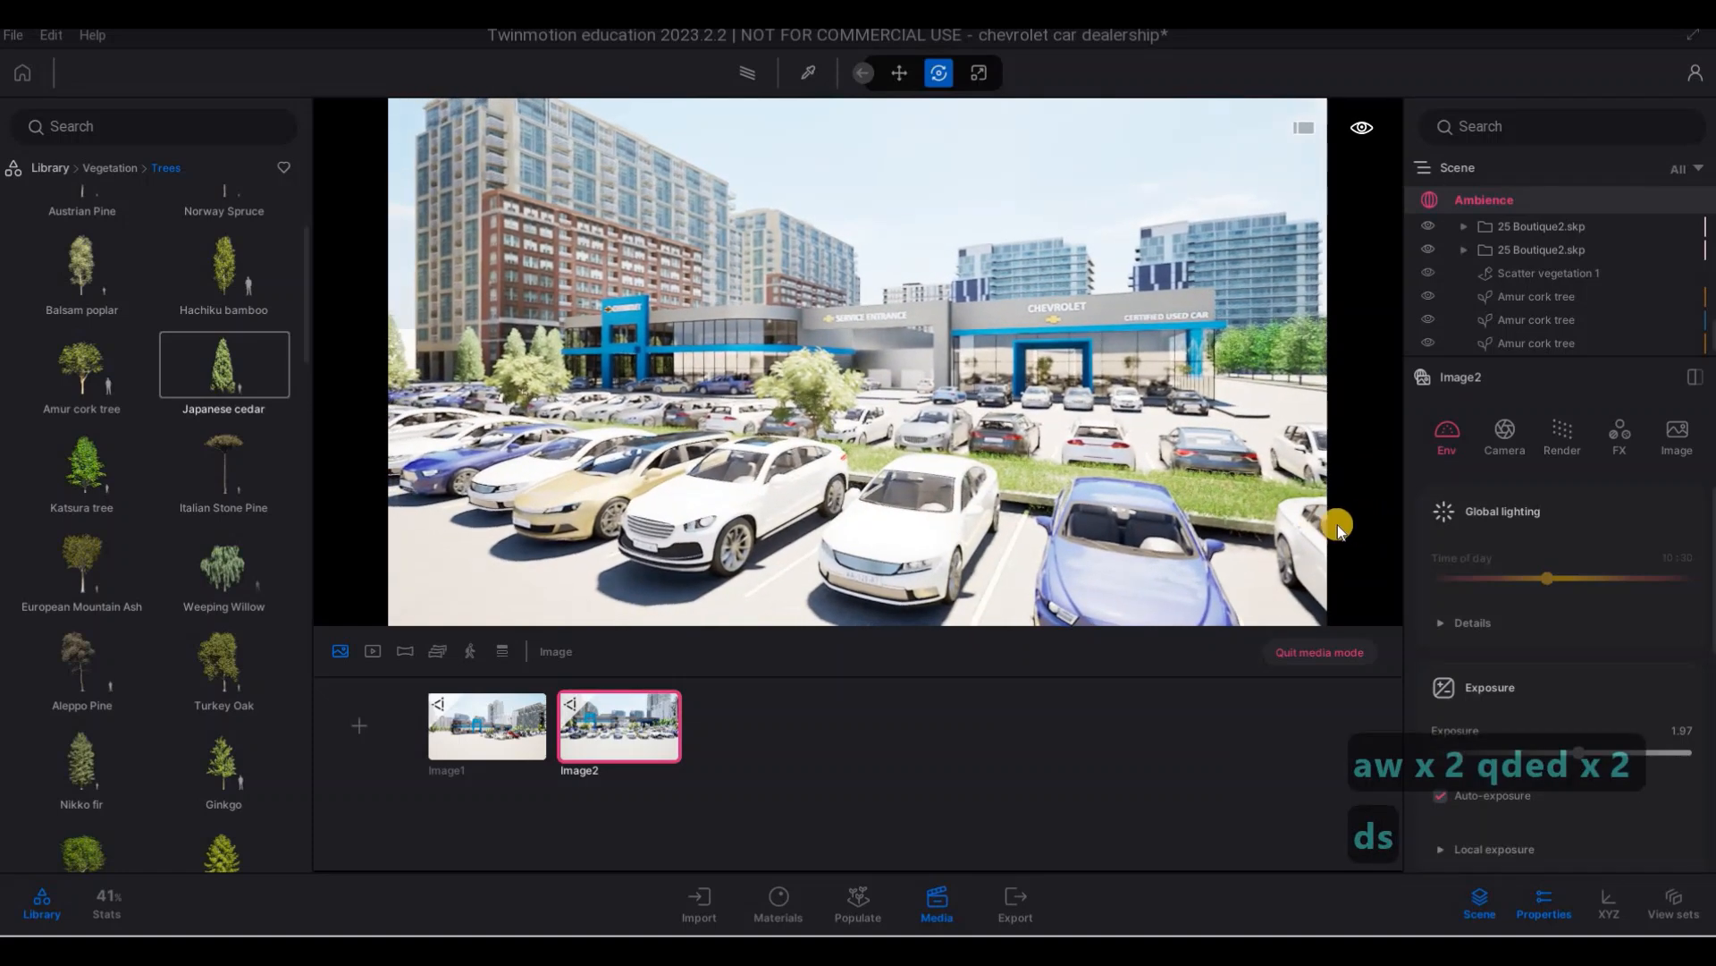
- Review the image's output format, color grading and camera effects, and enable the City horizon in its environment settings
click(1668, 447)
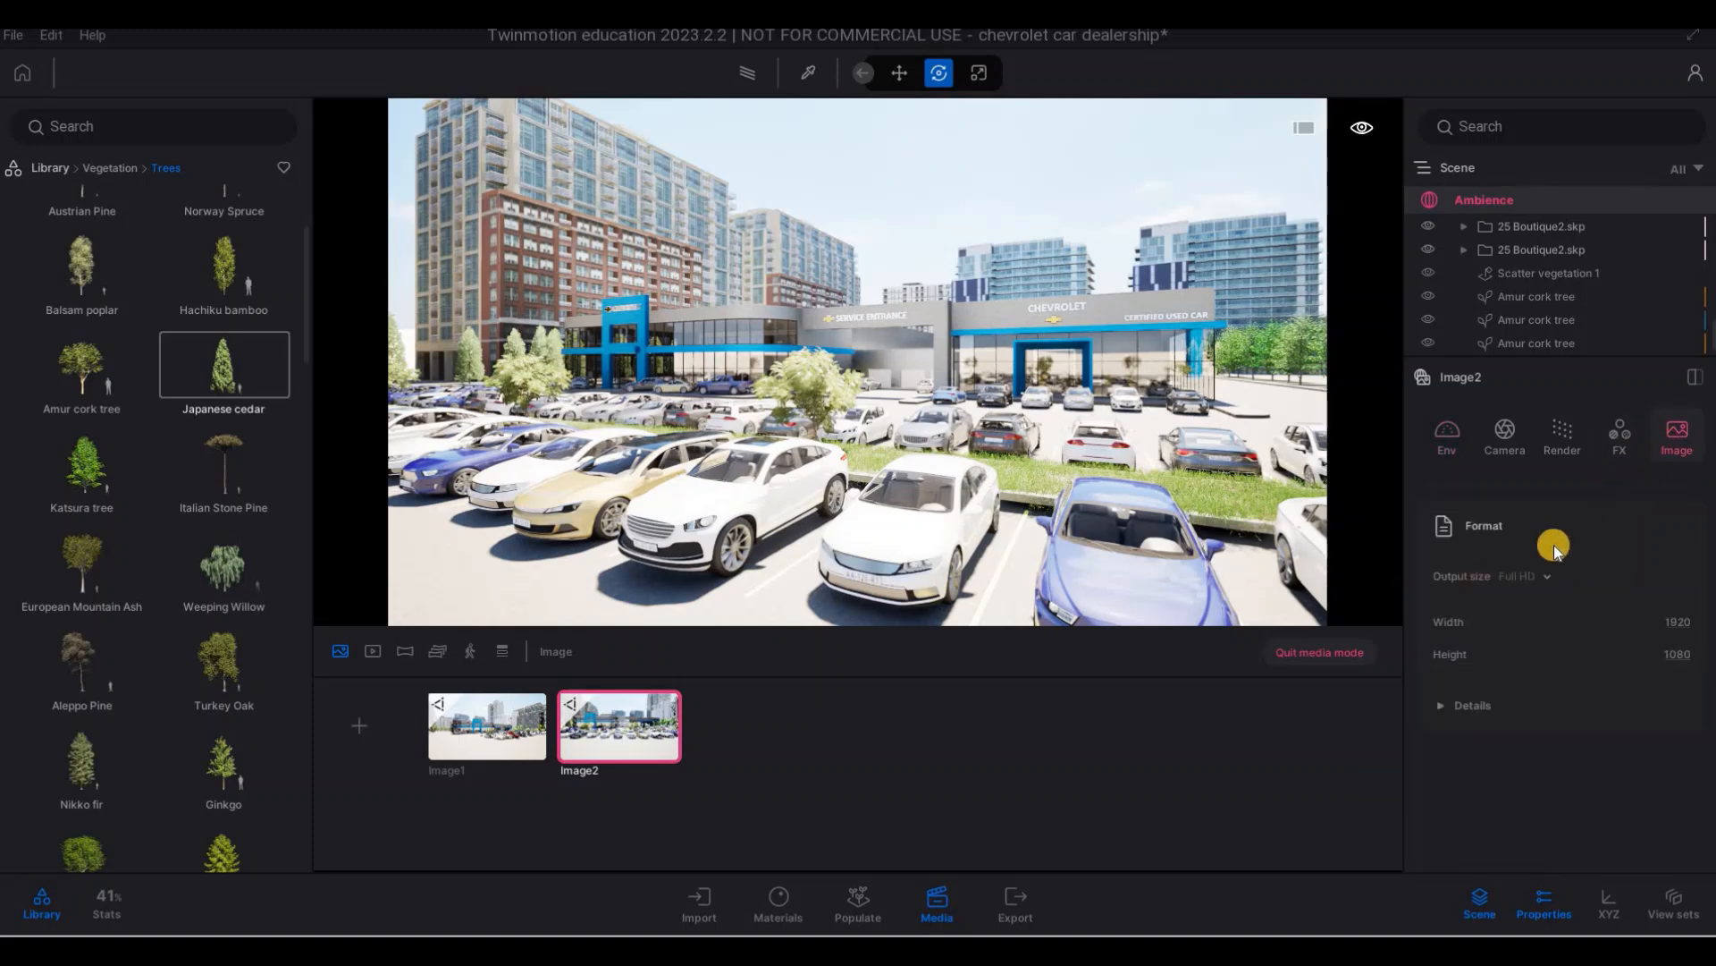
click(1625, 458)
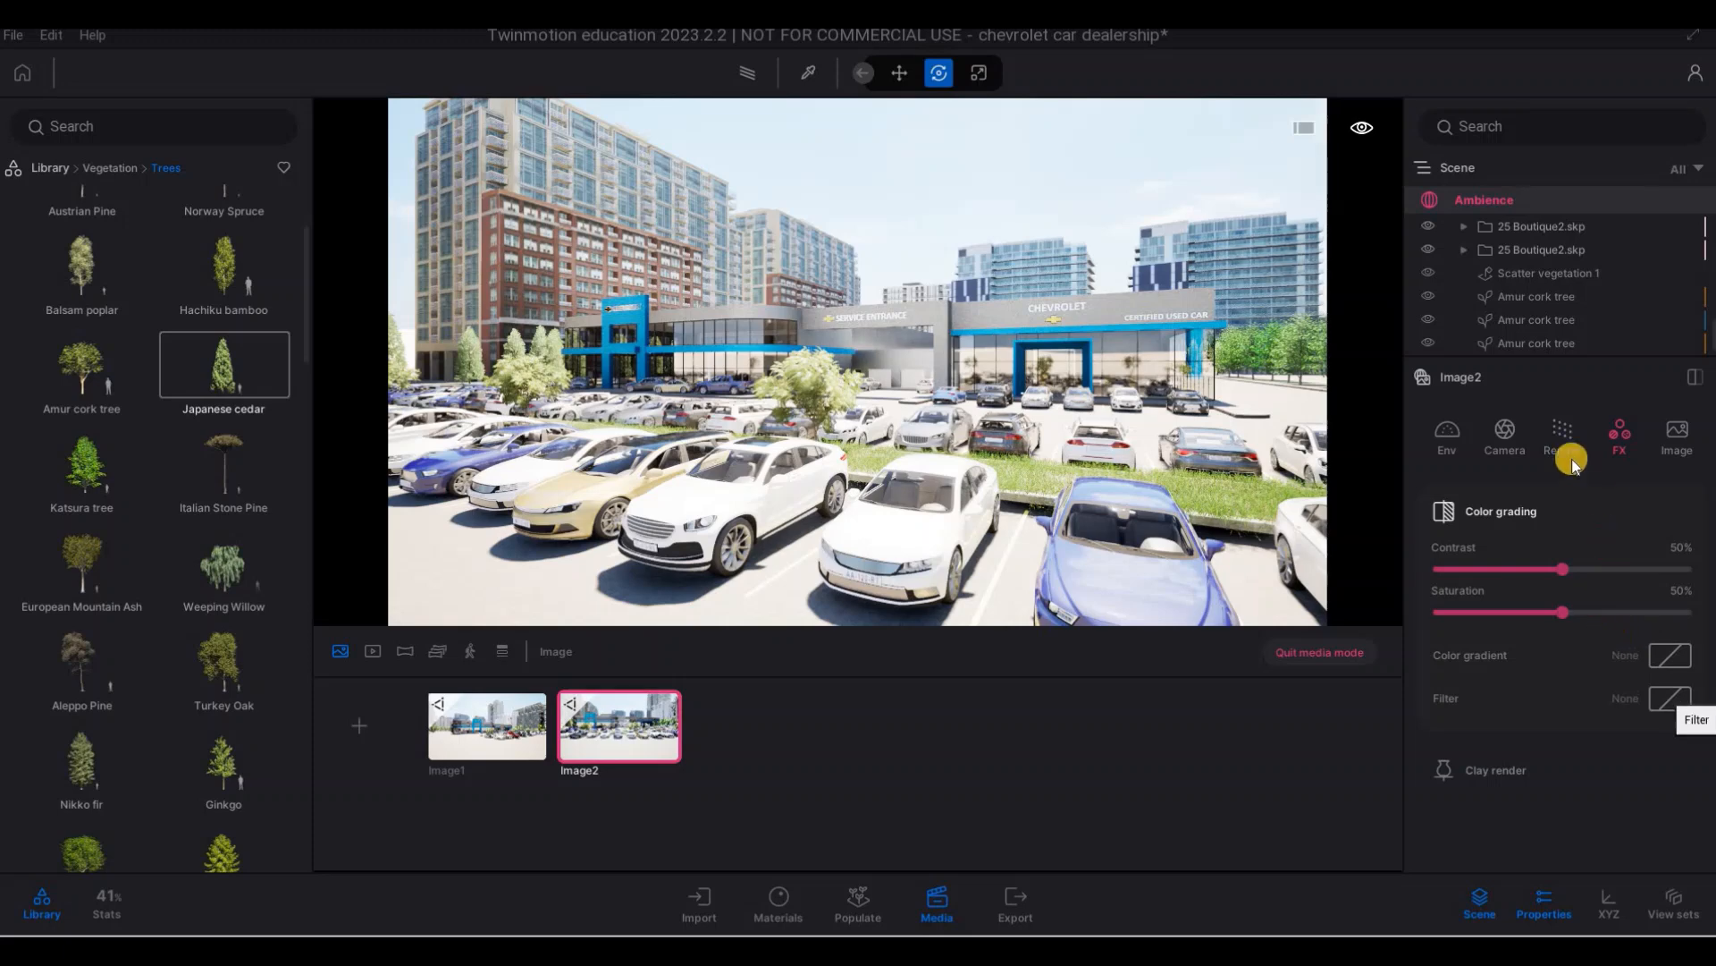
click(1504, 434)
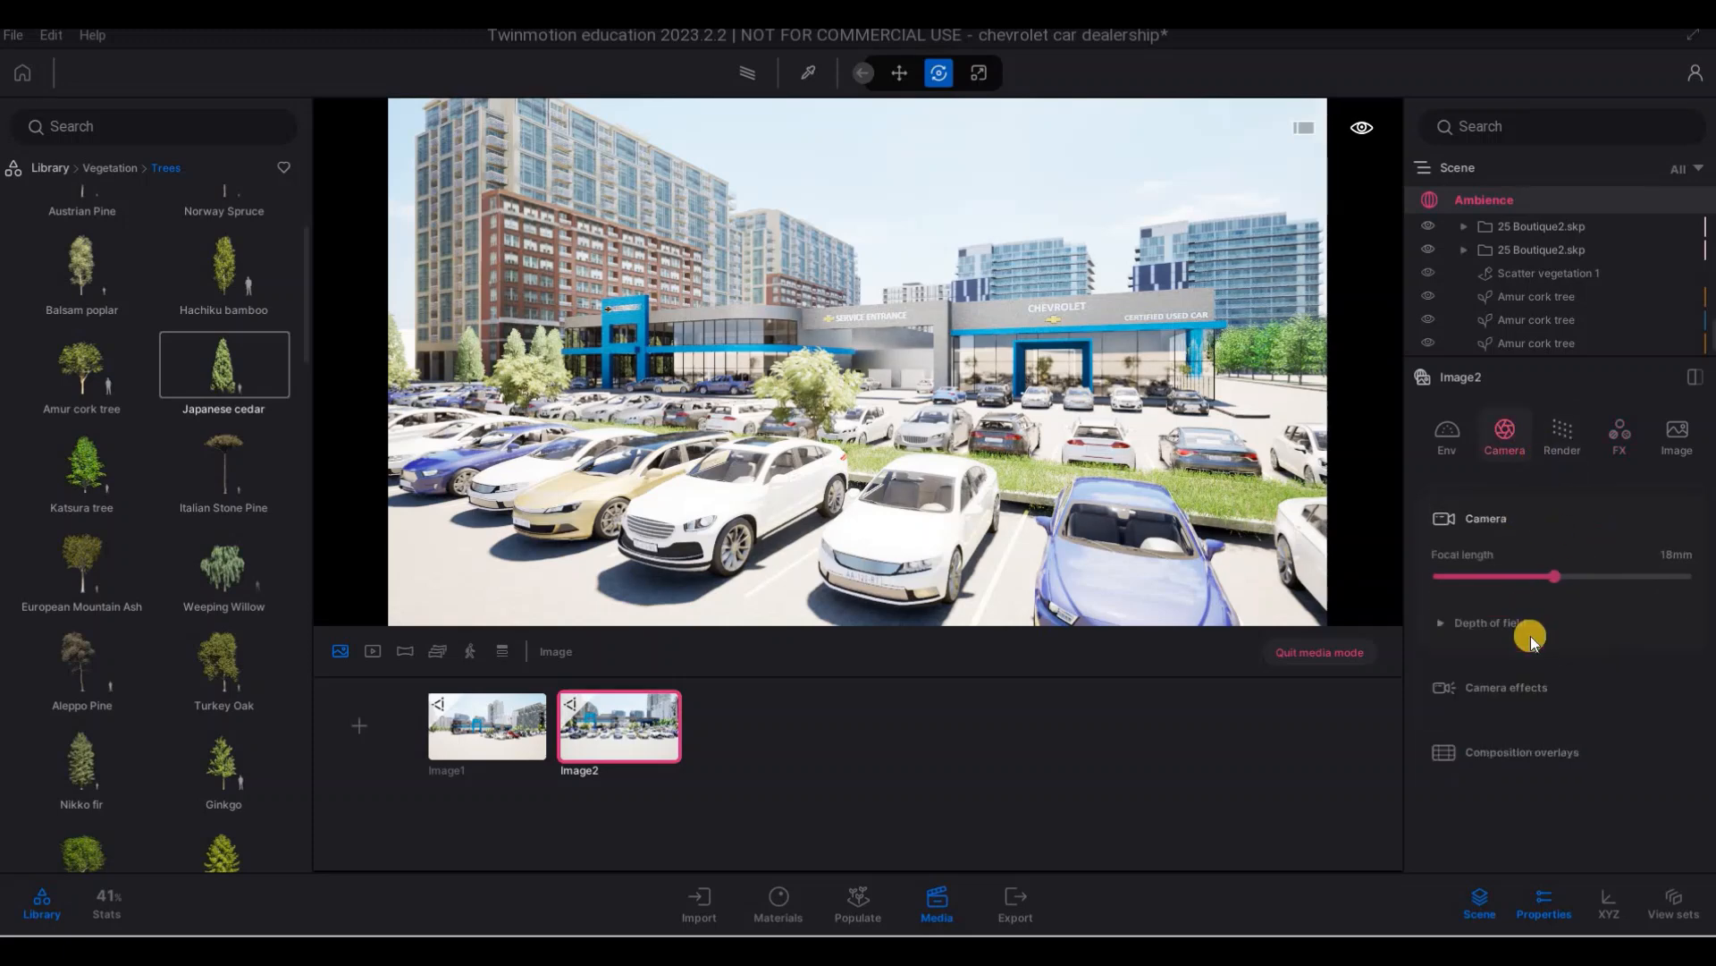
click(1536, 701)
scroll(1514, 688, down, 5)
click(1454, 442)
scroll(1518, 549, up, 2)
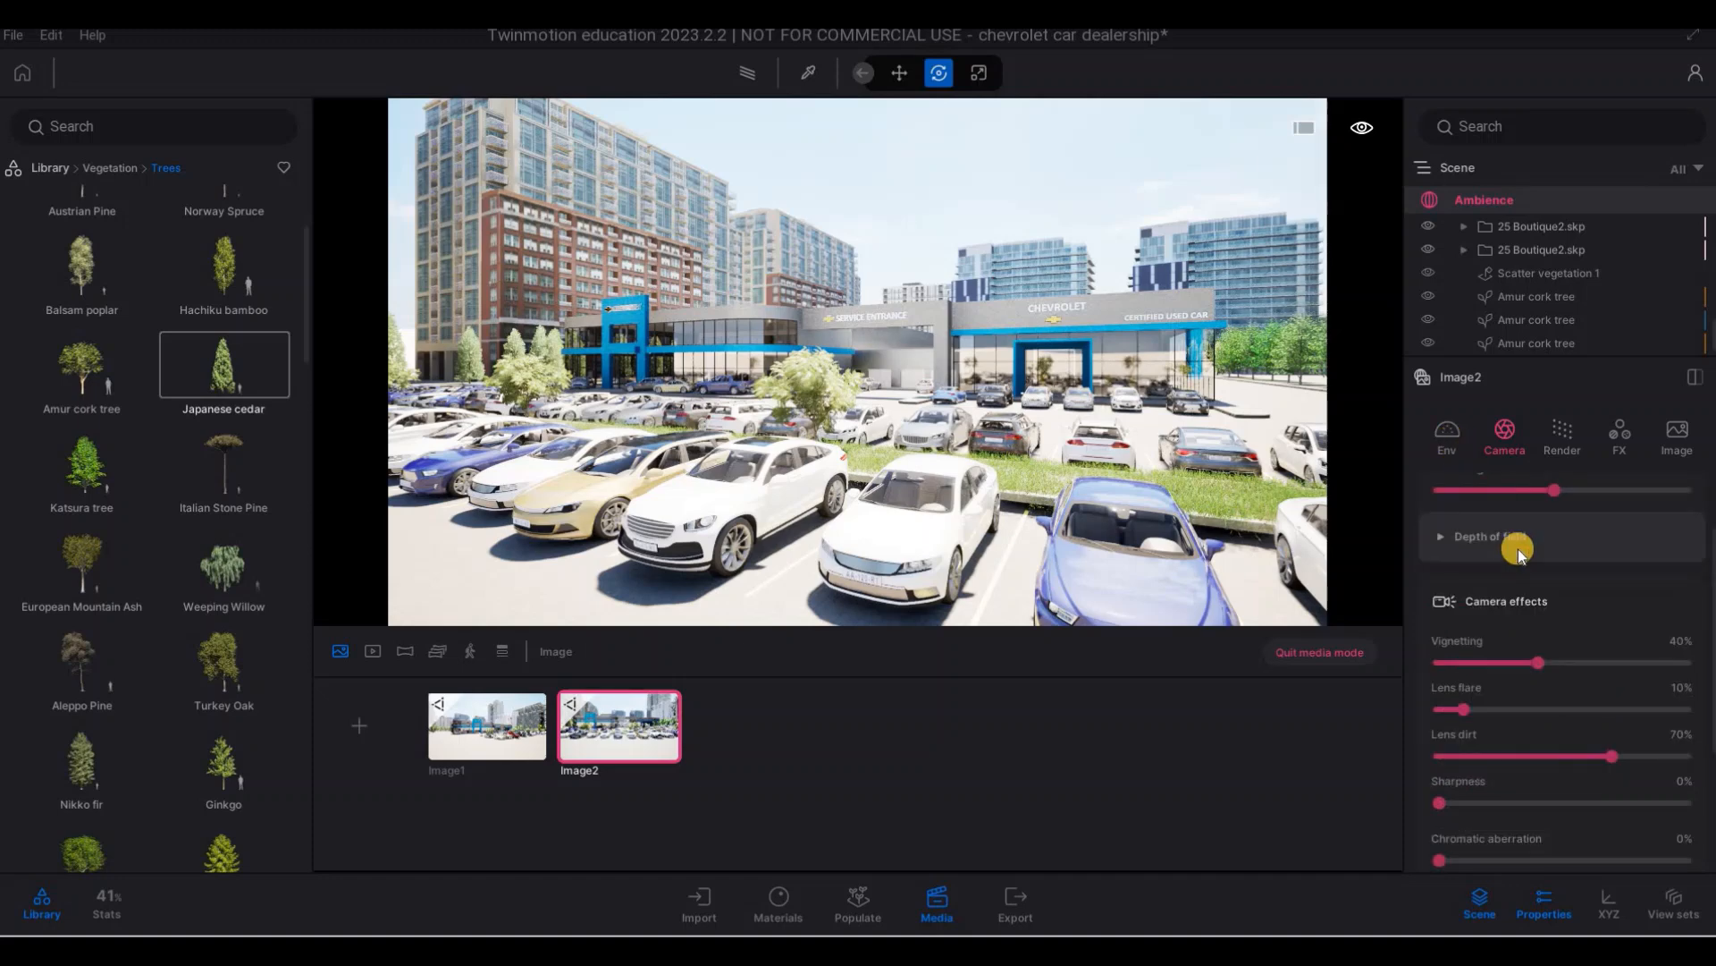
scroll(1516, 743, down, 6)
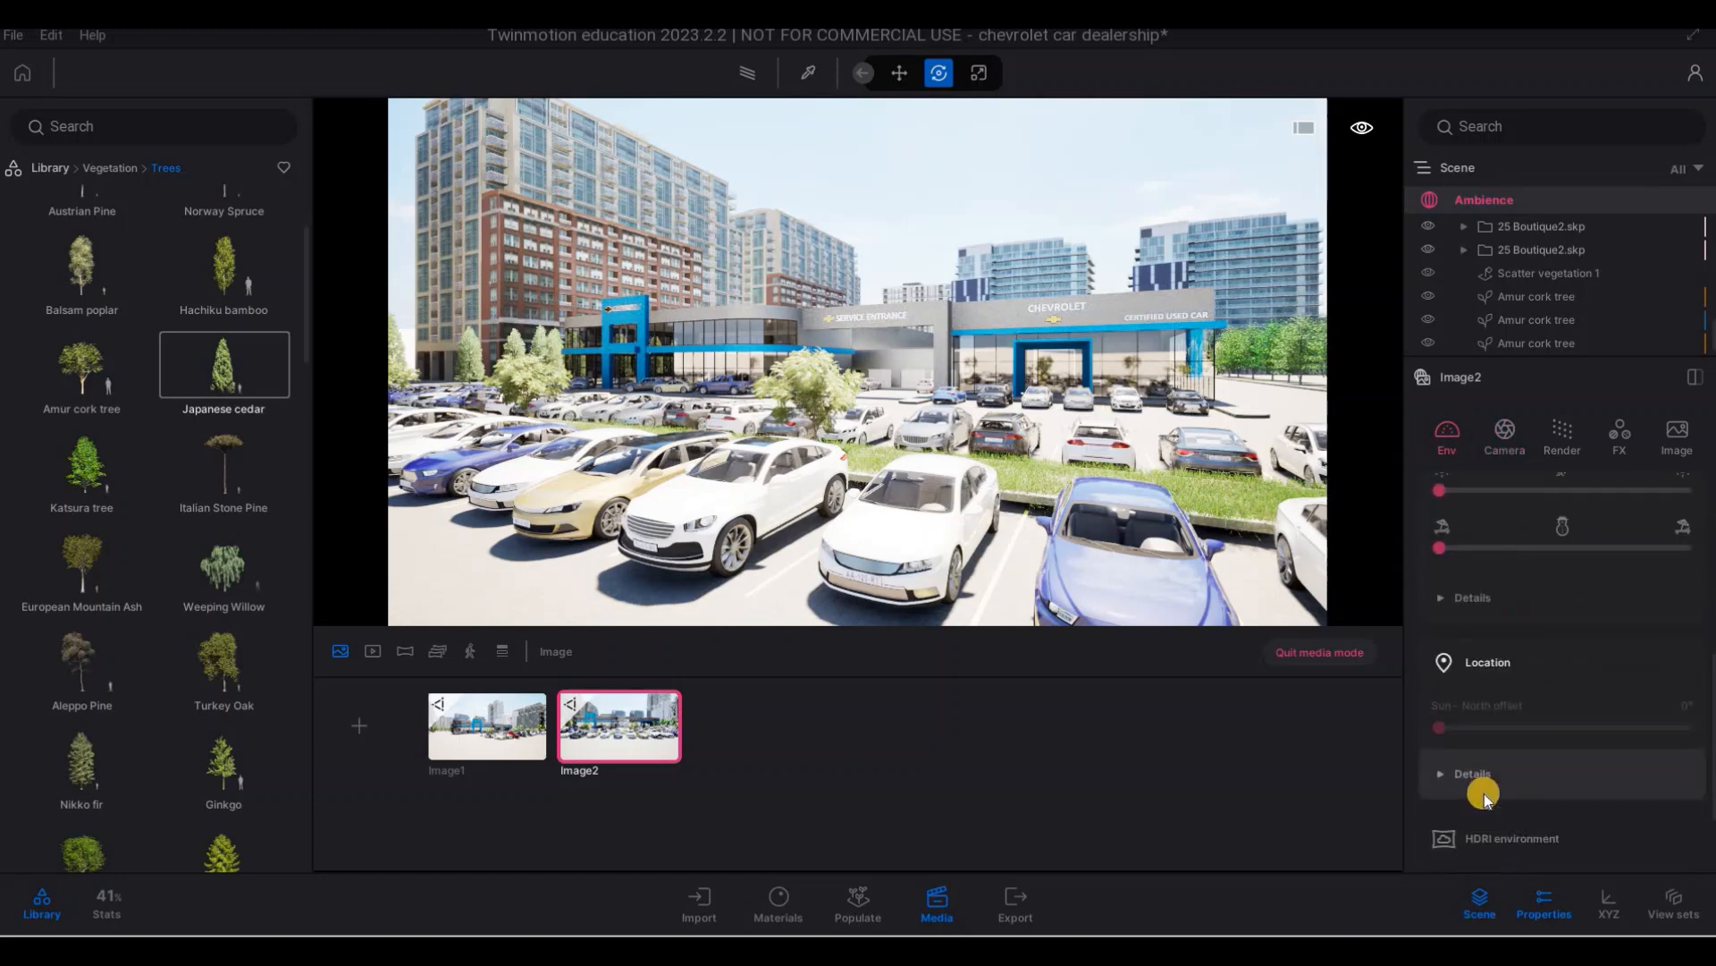
click(1499, 785)
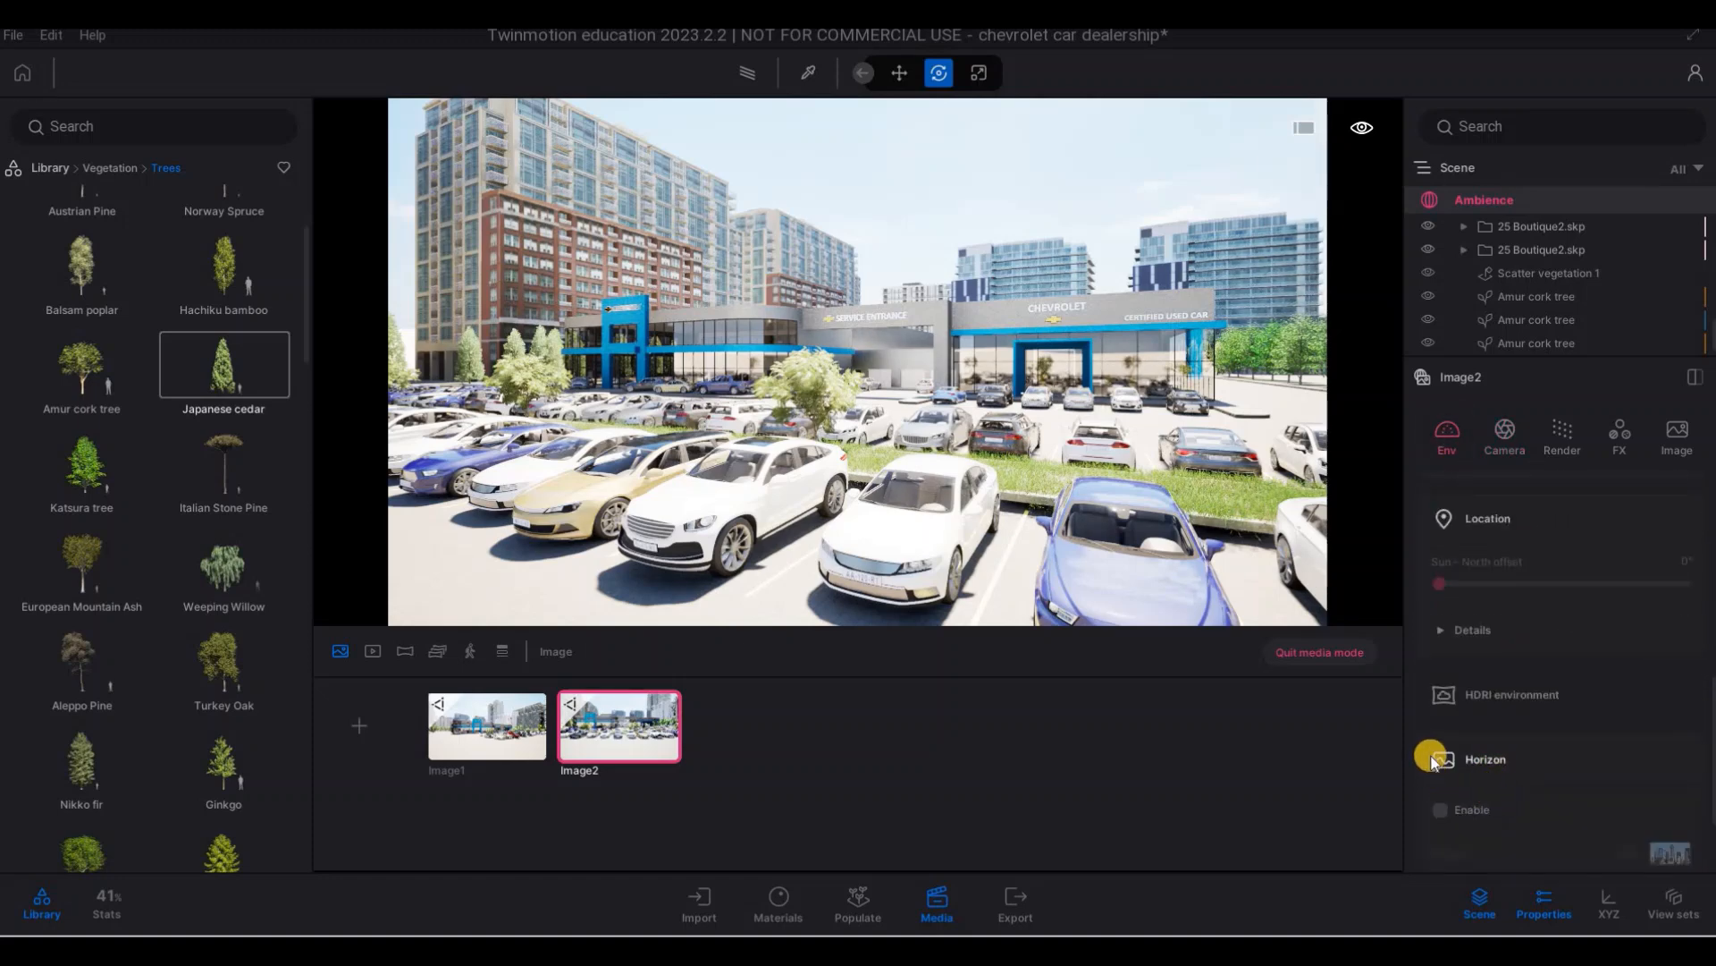
scroll(1430, 759, down, 1)
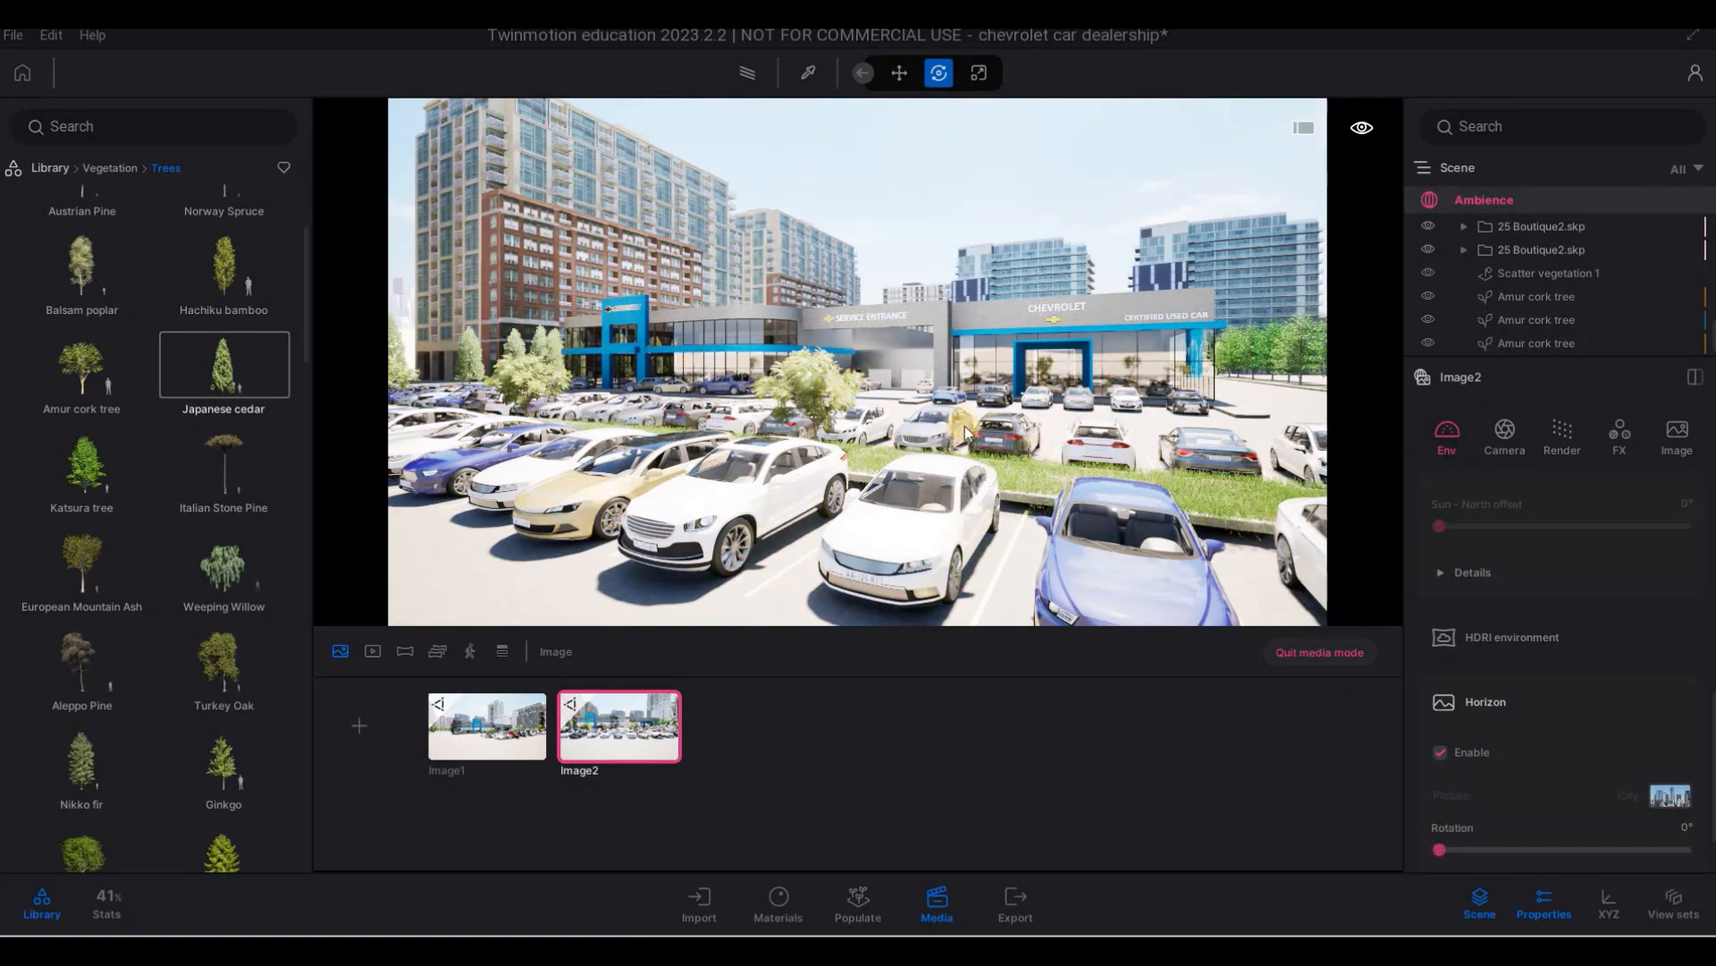
- Shift the raised parking-lot view slightly sideways and save it as the third image
mouse_move(983, 451)
mouse_down()
mouse_move(957, 430)
mouse_move(984, 453)
mouse_up()
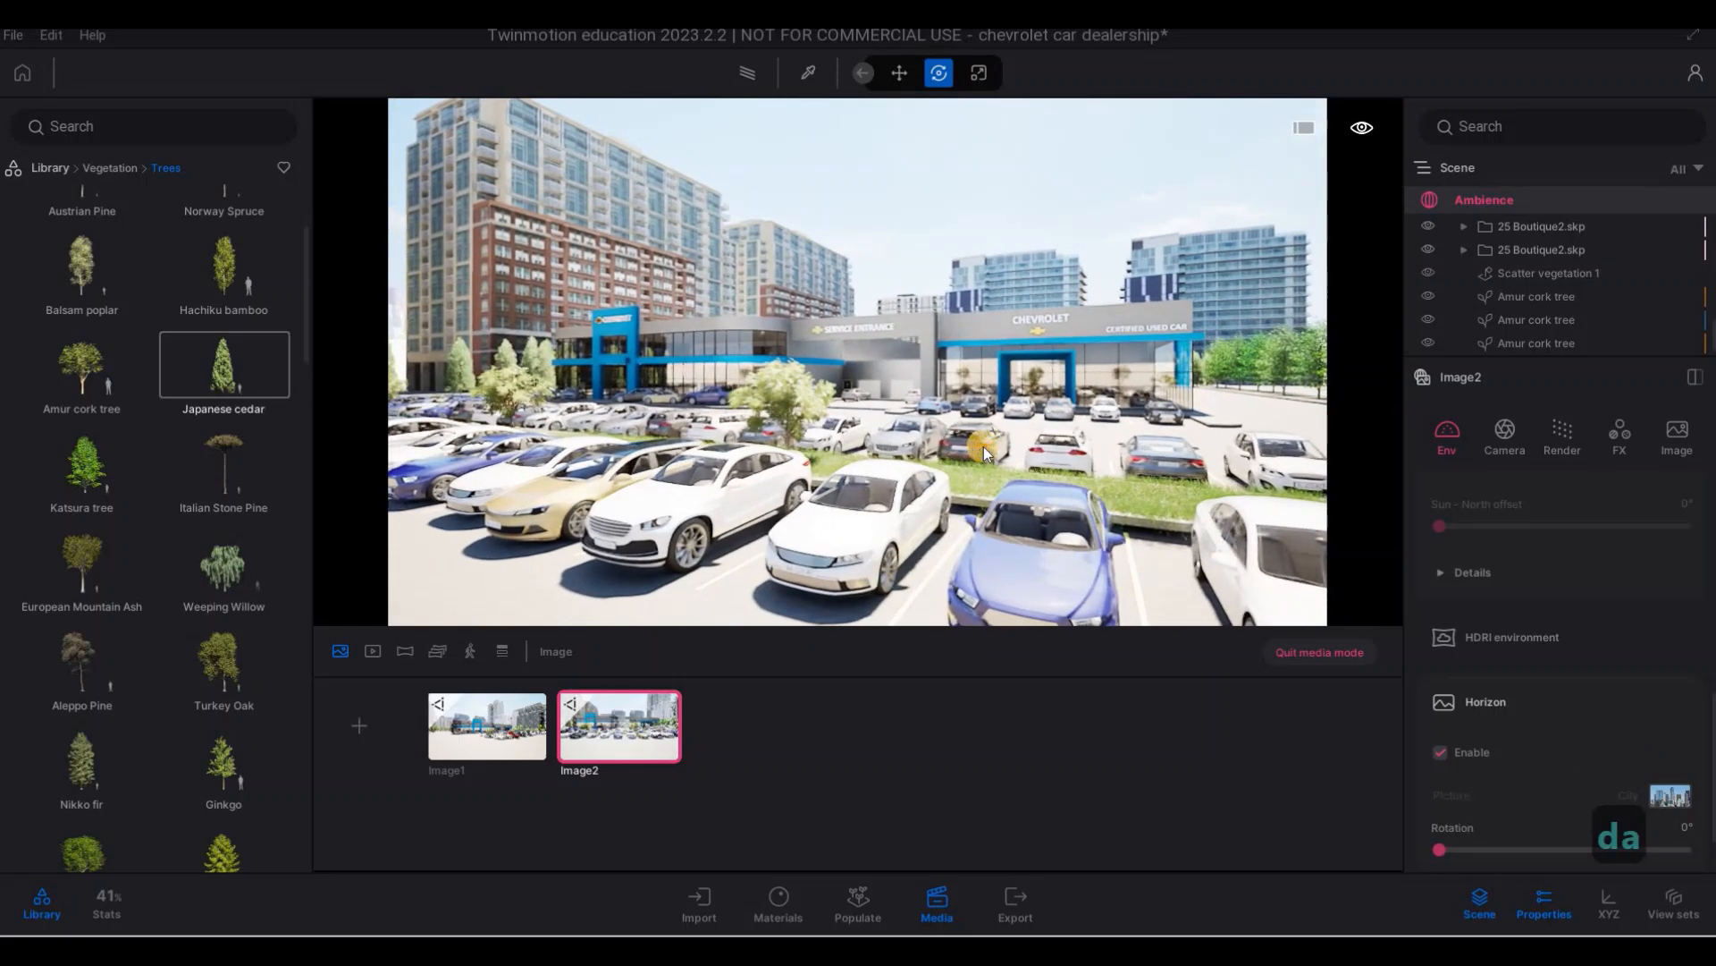
click(367, 721)
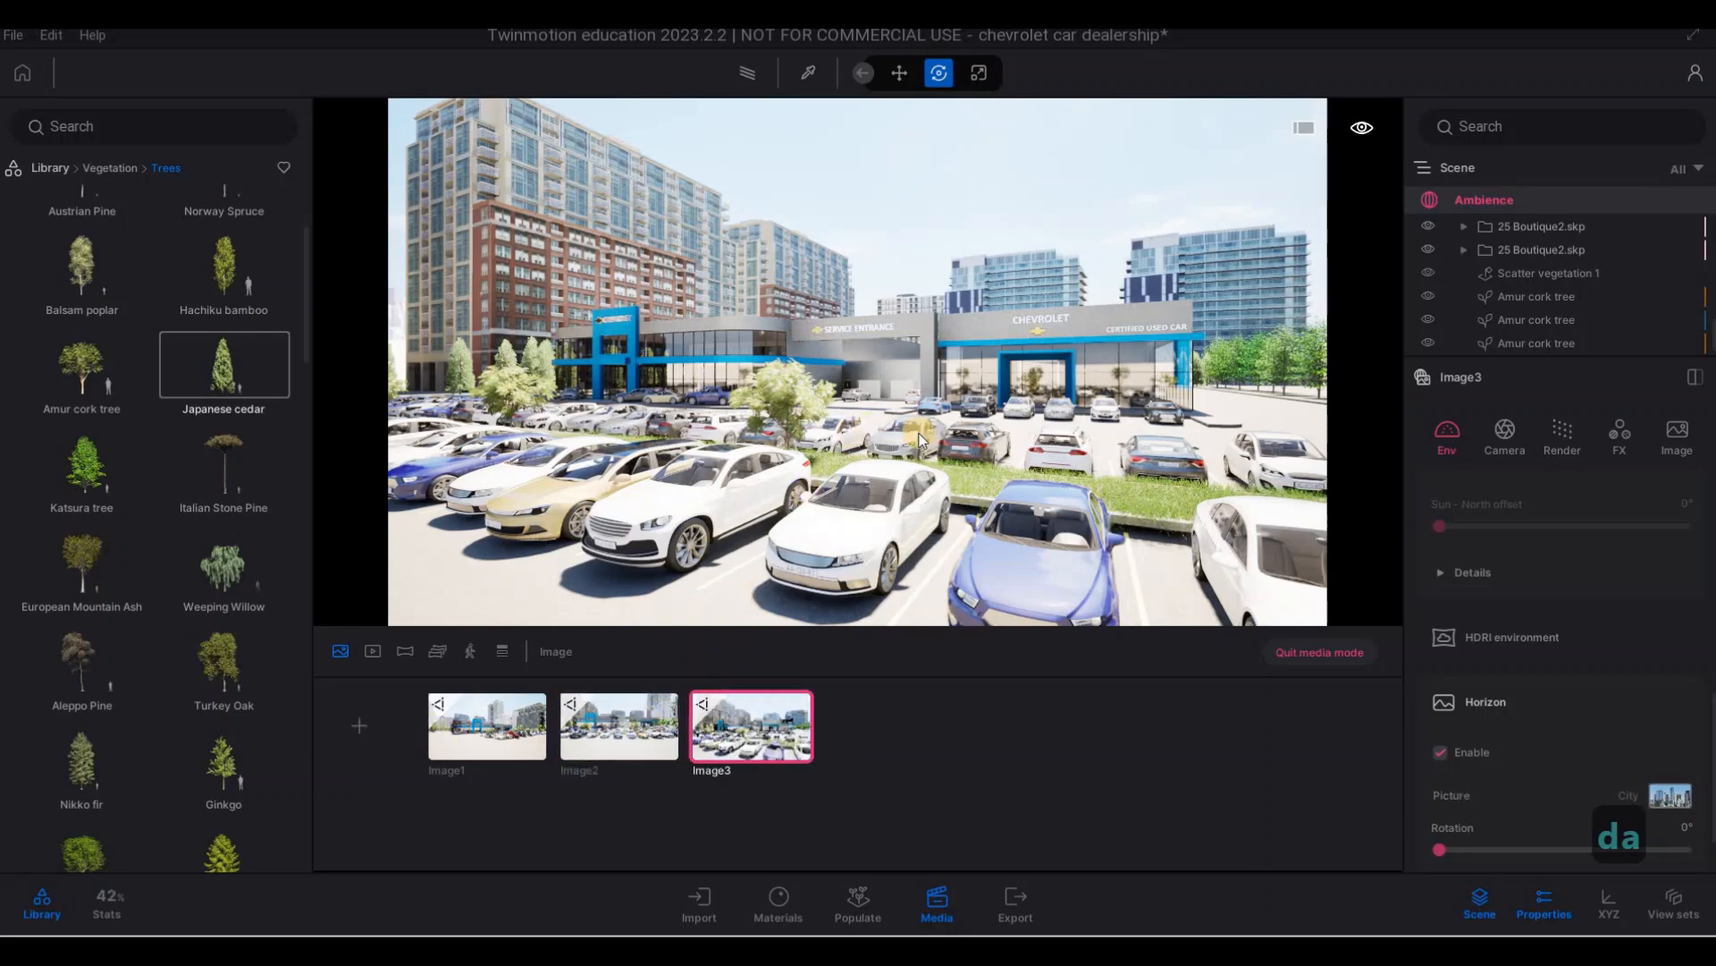
- Frame an angled view of the blue Chevrolet entrance portal behind parked cars and a grass strip, and save it as the fourth image
key(w)
key(w)
key(w)
key(w)
key(w)
key(w)
key(w)
key(d)
key(d)
key(d)
key(d)
key(d)
key(d)
key(d)
key(d)
key(d)
key(d)
key(d)
key(d)
key(d)
key(d)
key(d)
key(d)
key(d)
key(d)
key(d)
key(d)
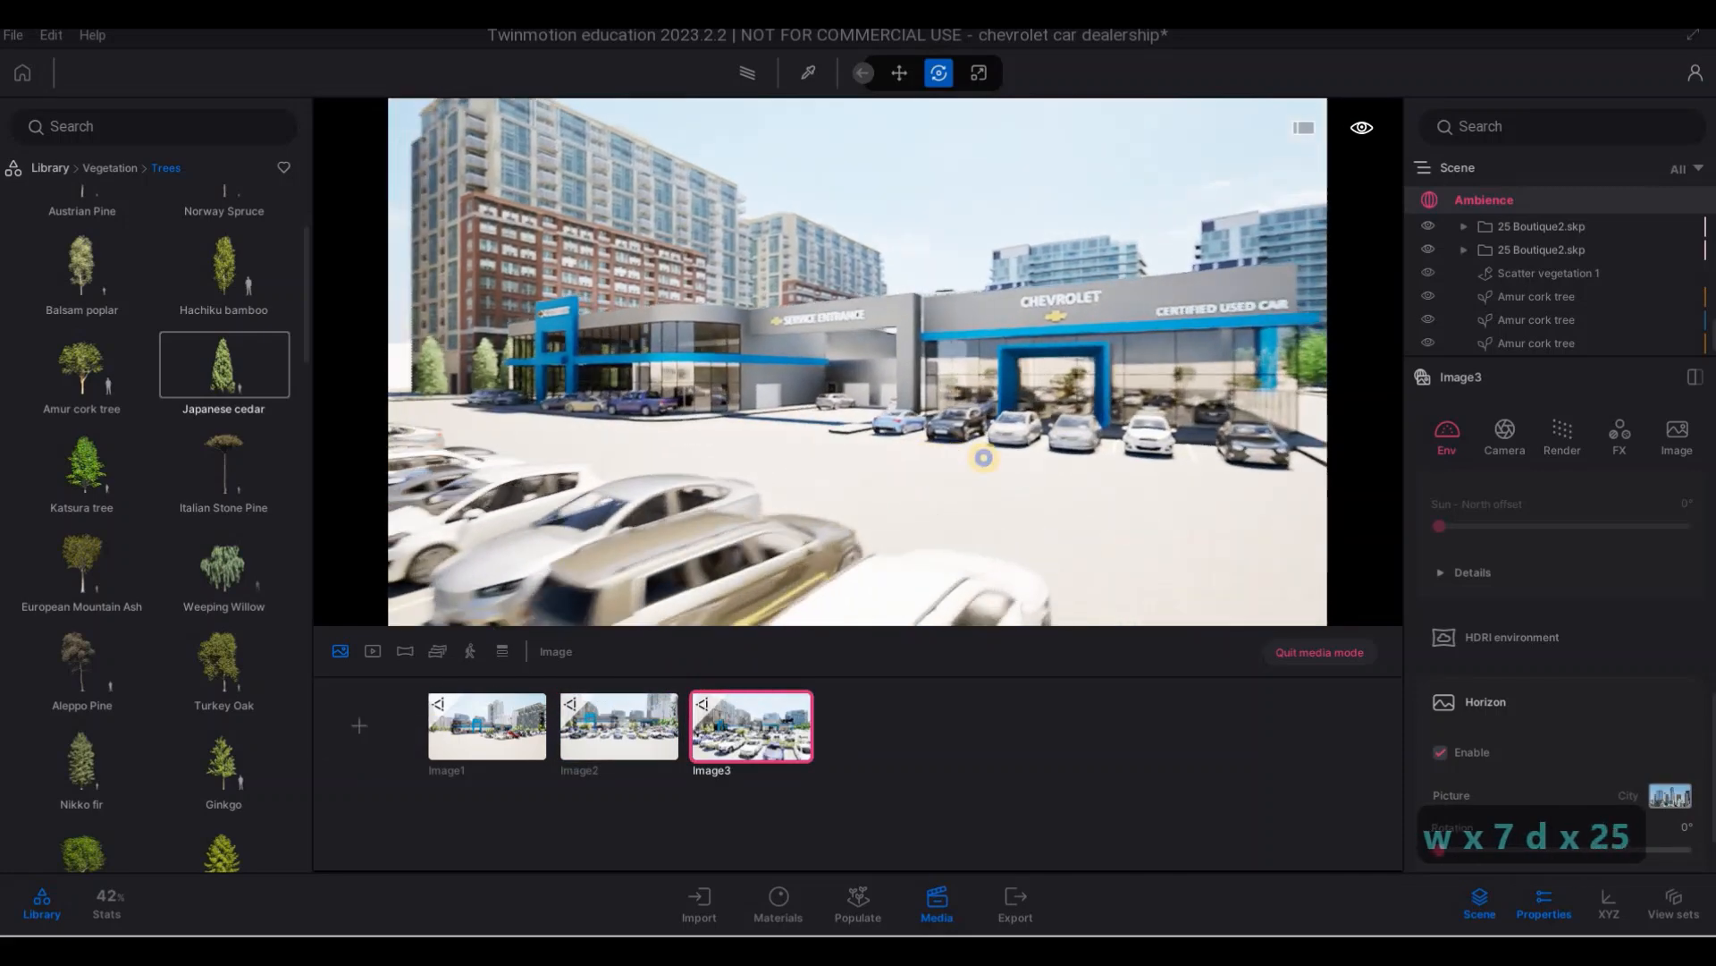
key(d)
key(d)
key(d)
key(a)
key(w)
key(s)
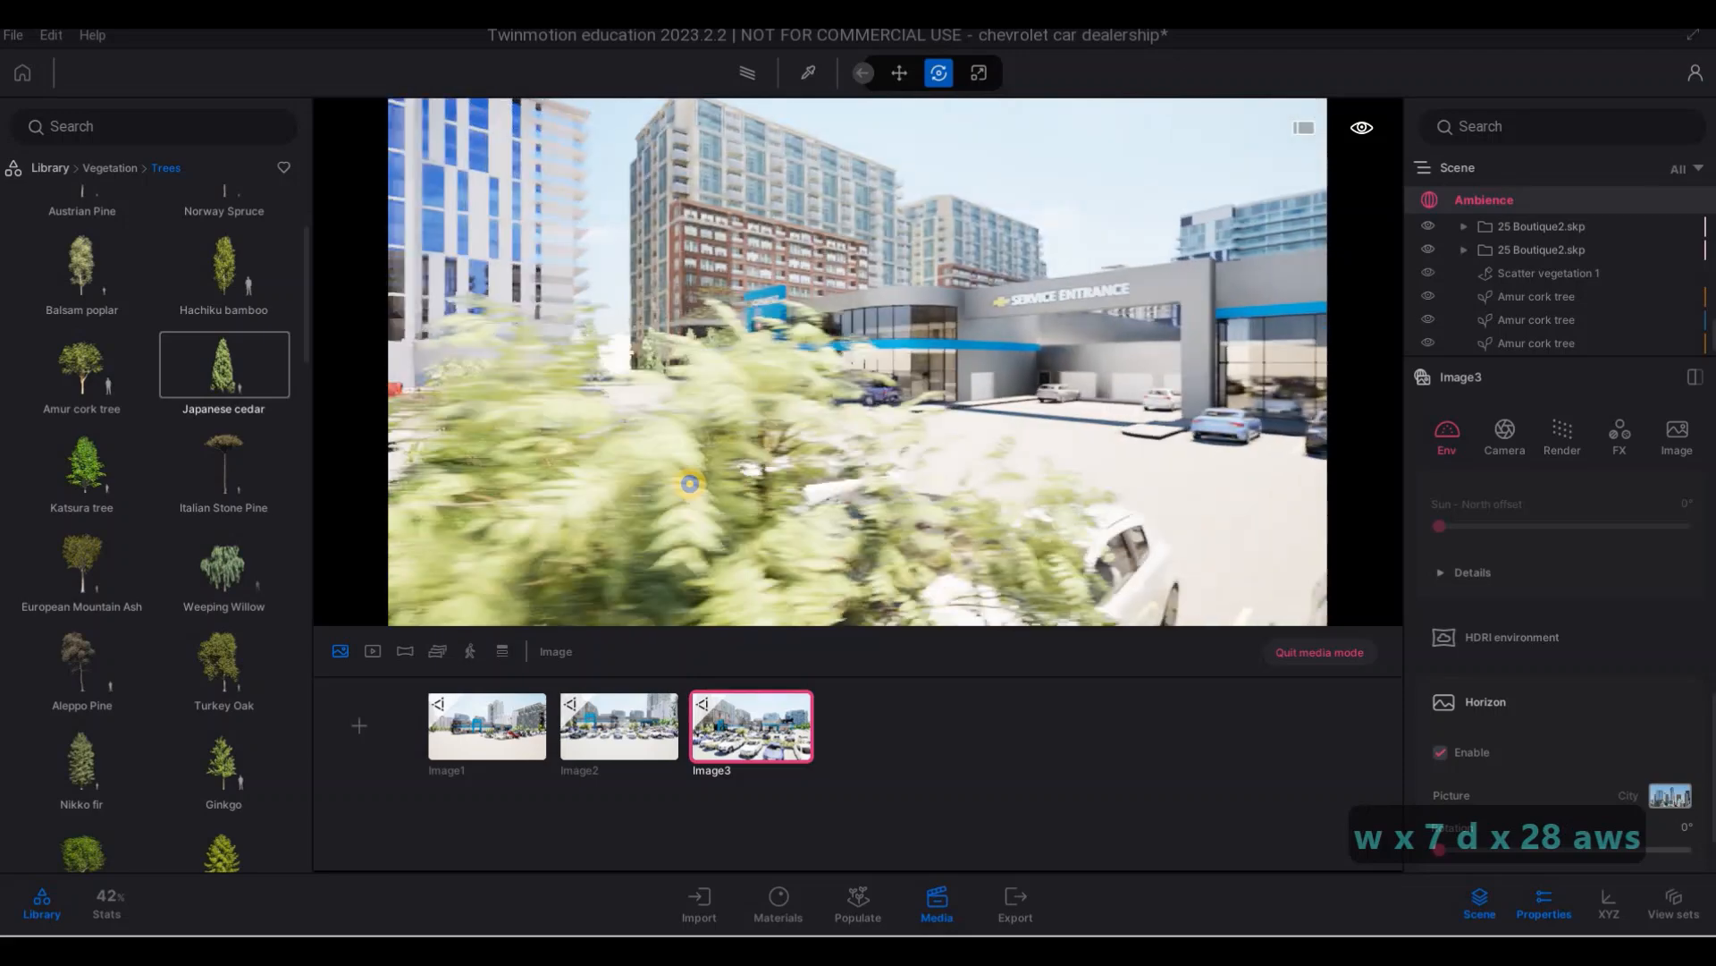
key(w)
key(d)
key(a)
key(w)
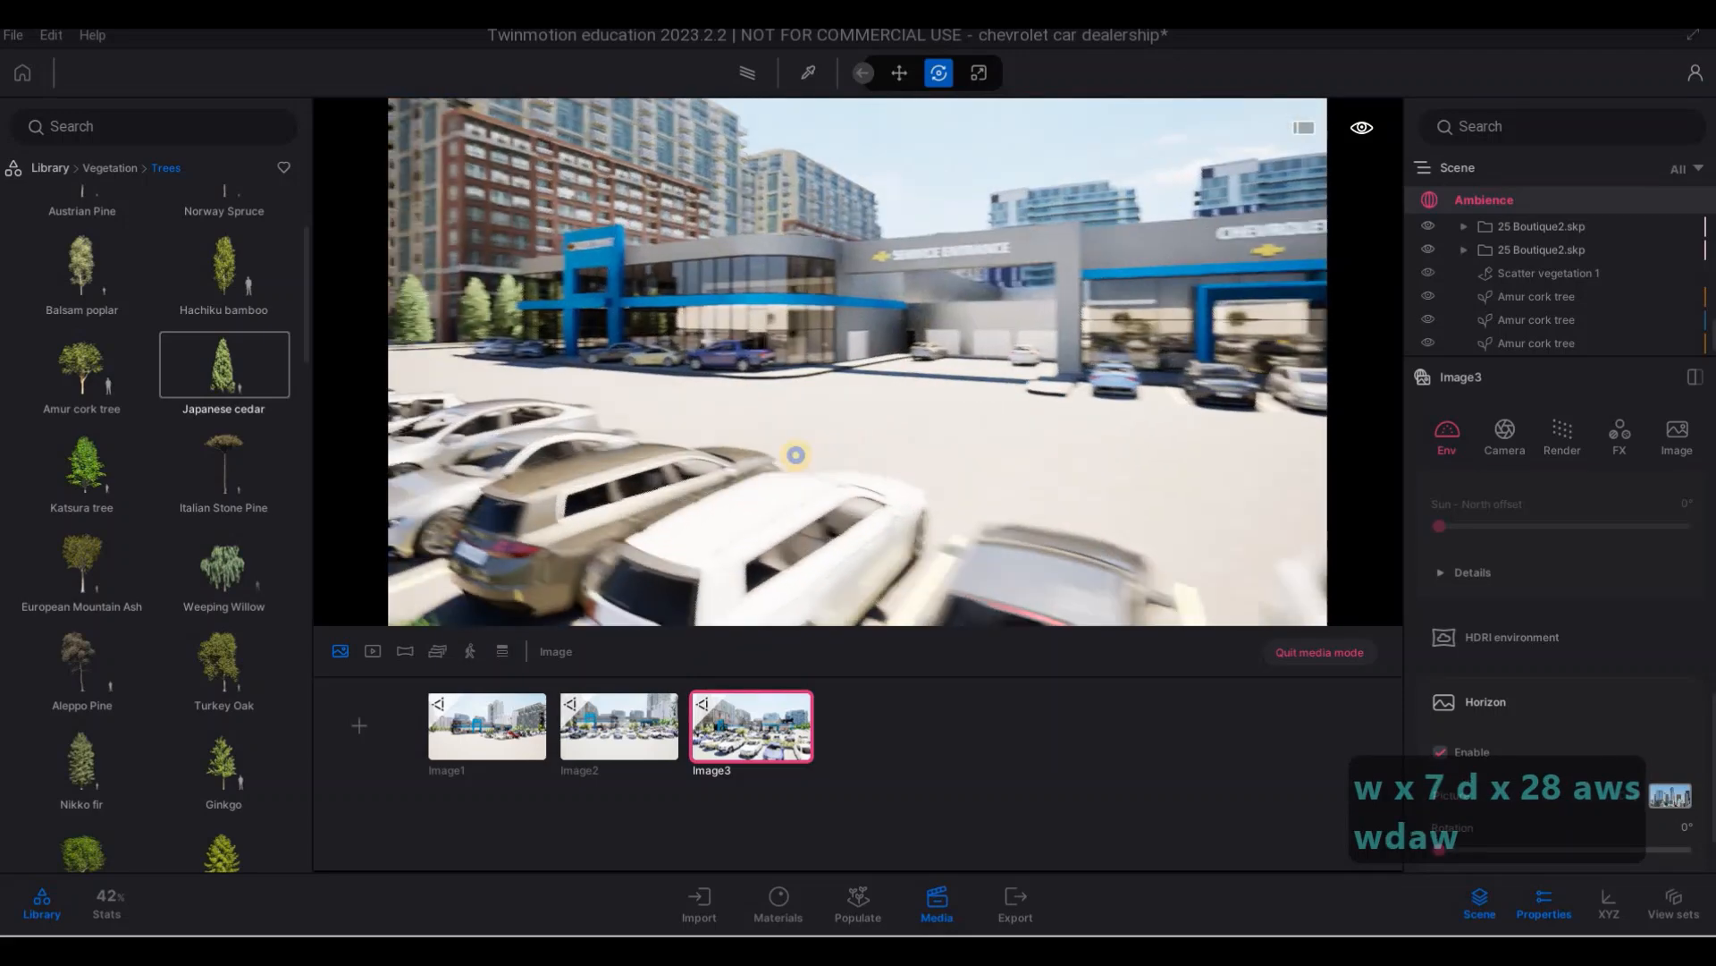
key(q)
key(d)
key(s)
key(d)
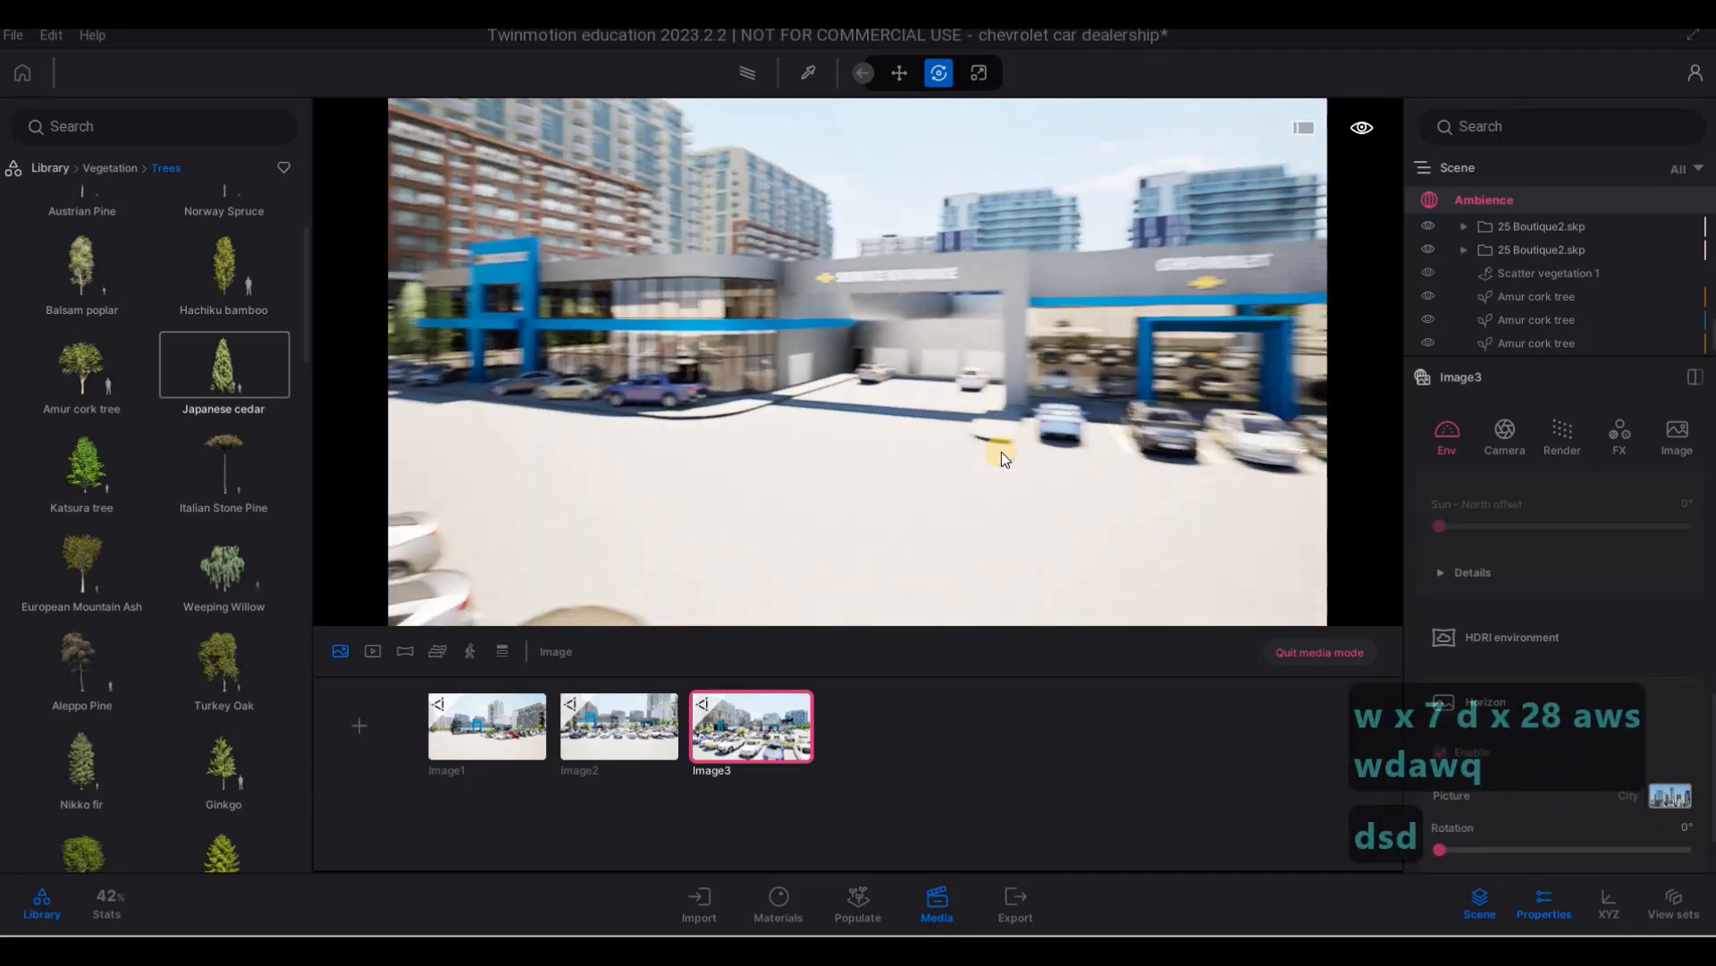
key(a)
key(w)
key(e)
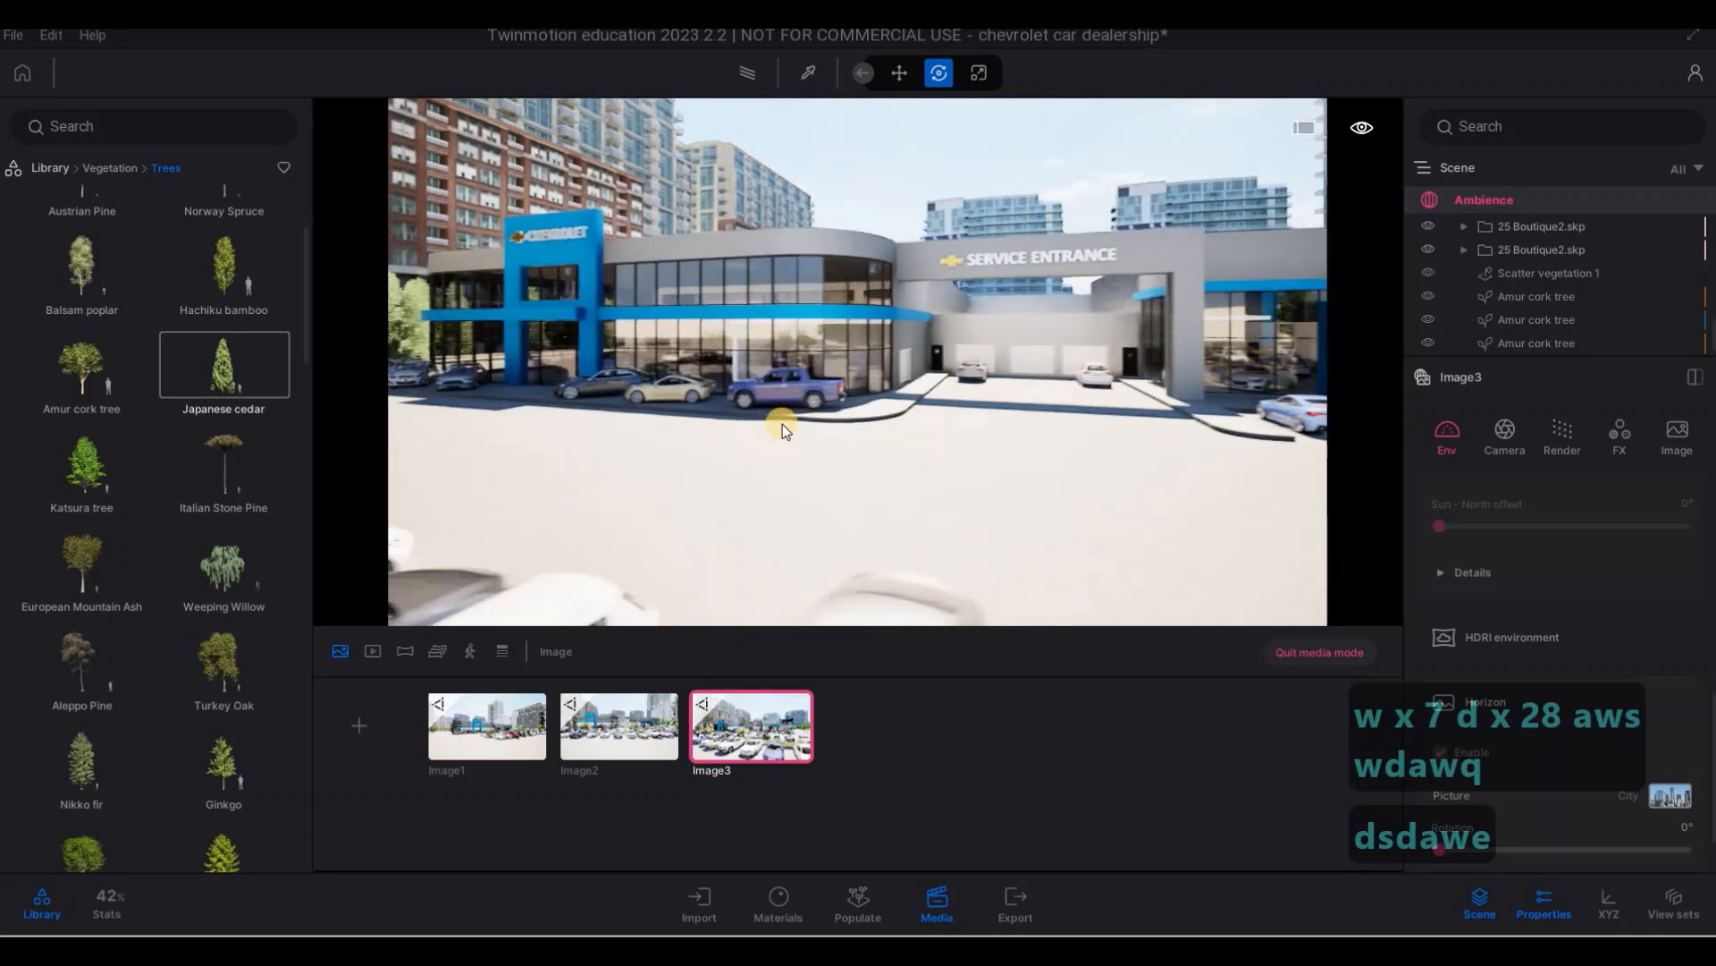
key(w)
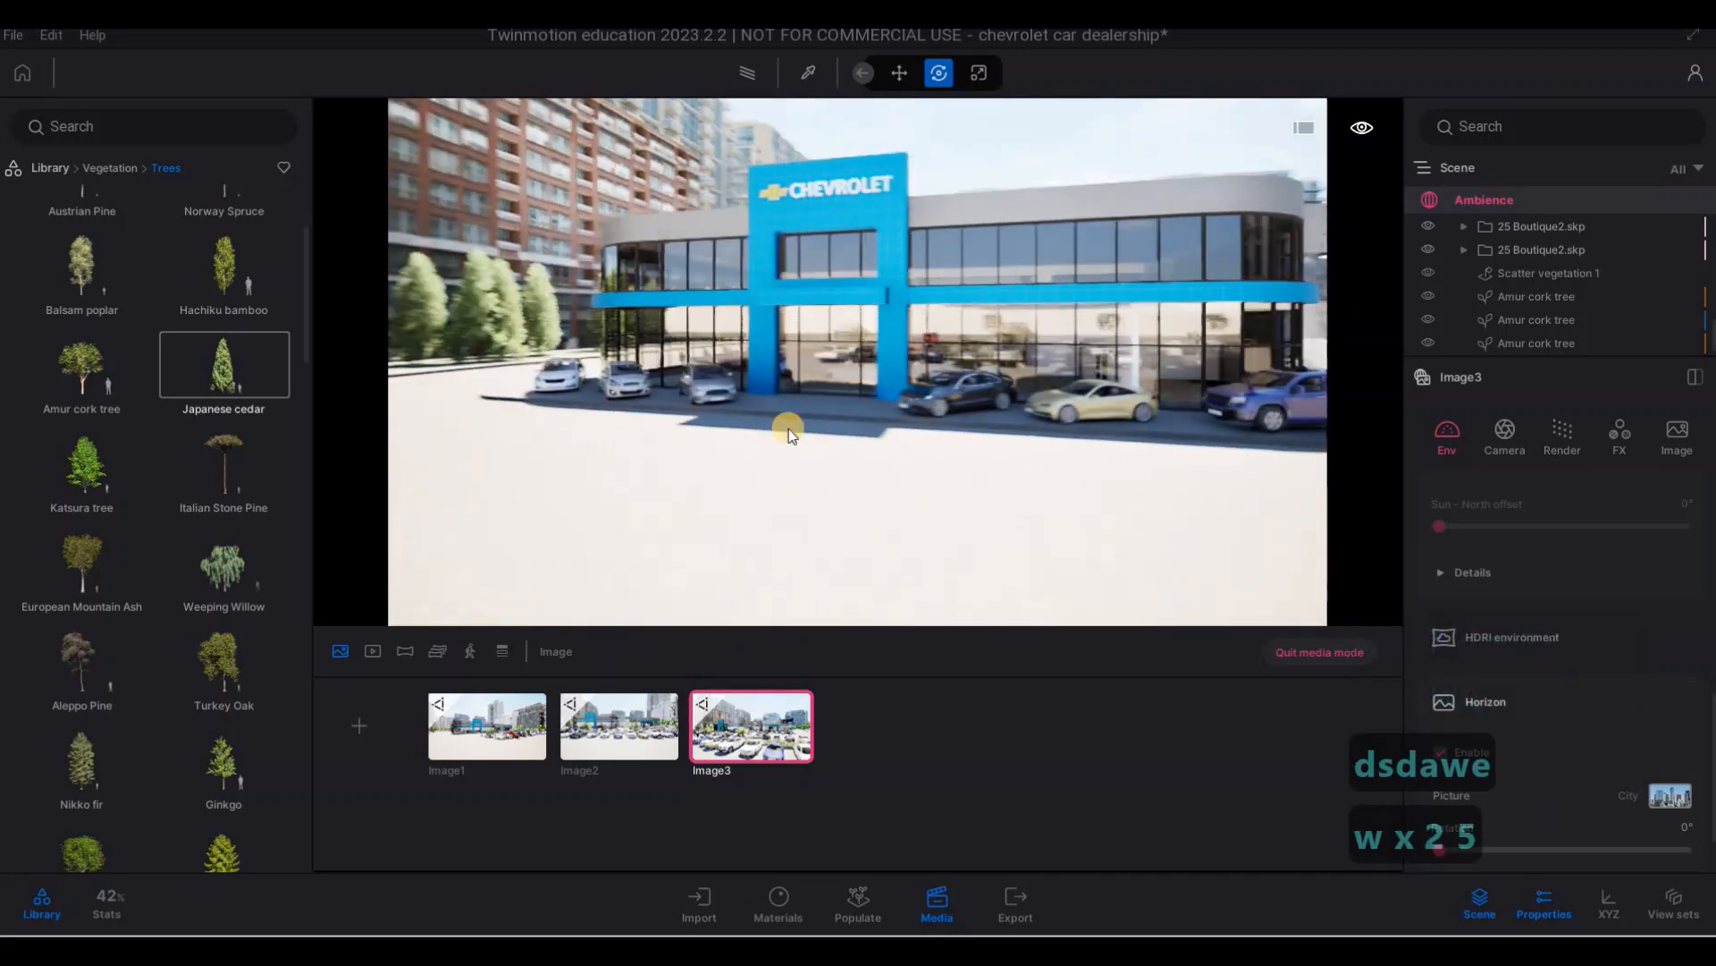
key(s)
key(d)
key(a)
key(s)
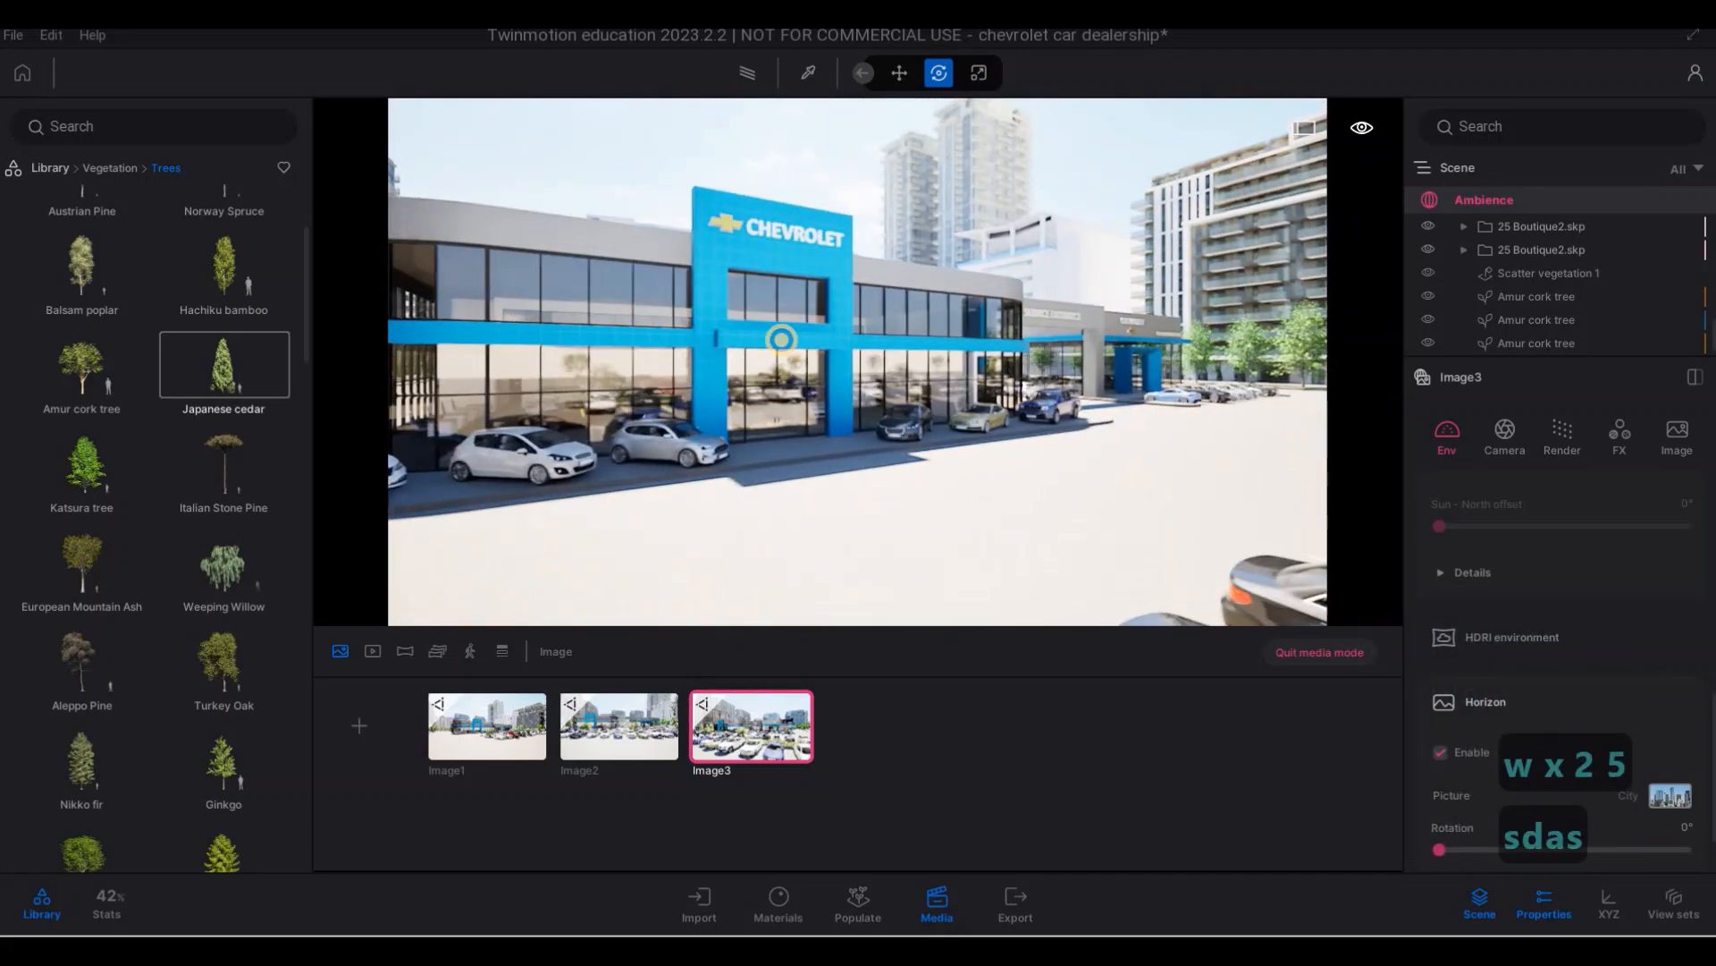
key(d)
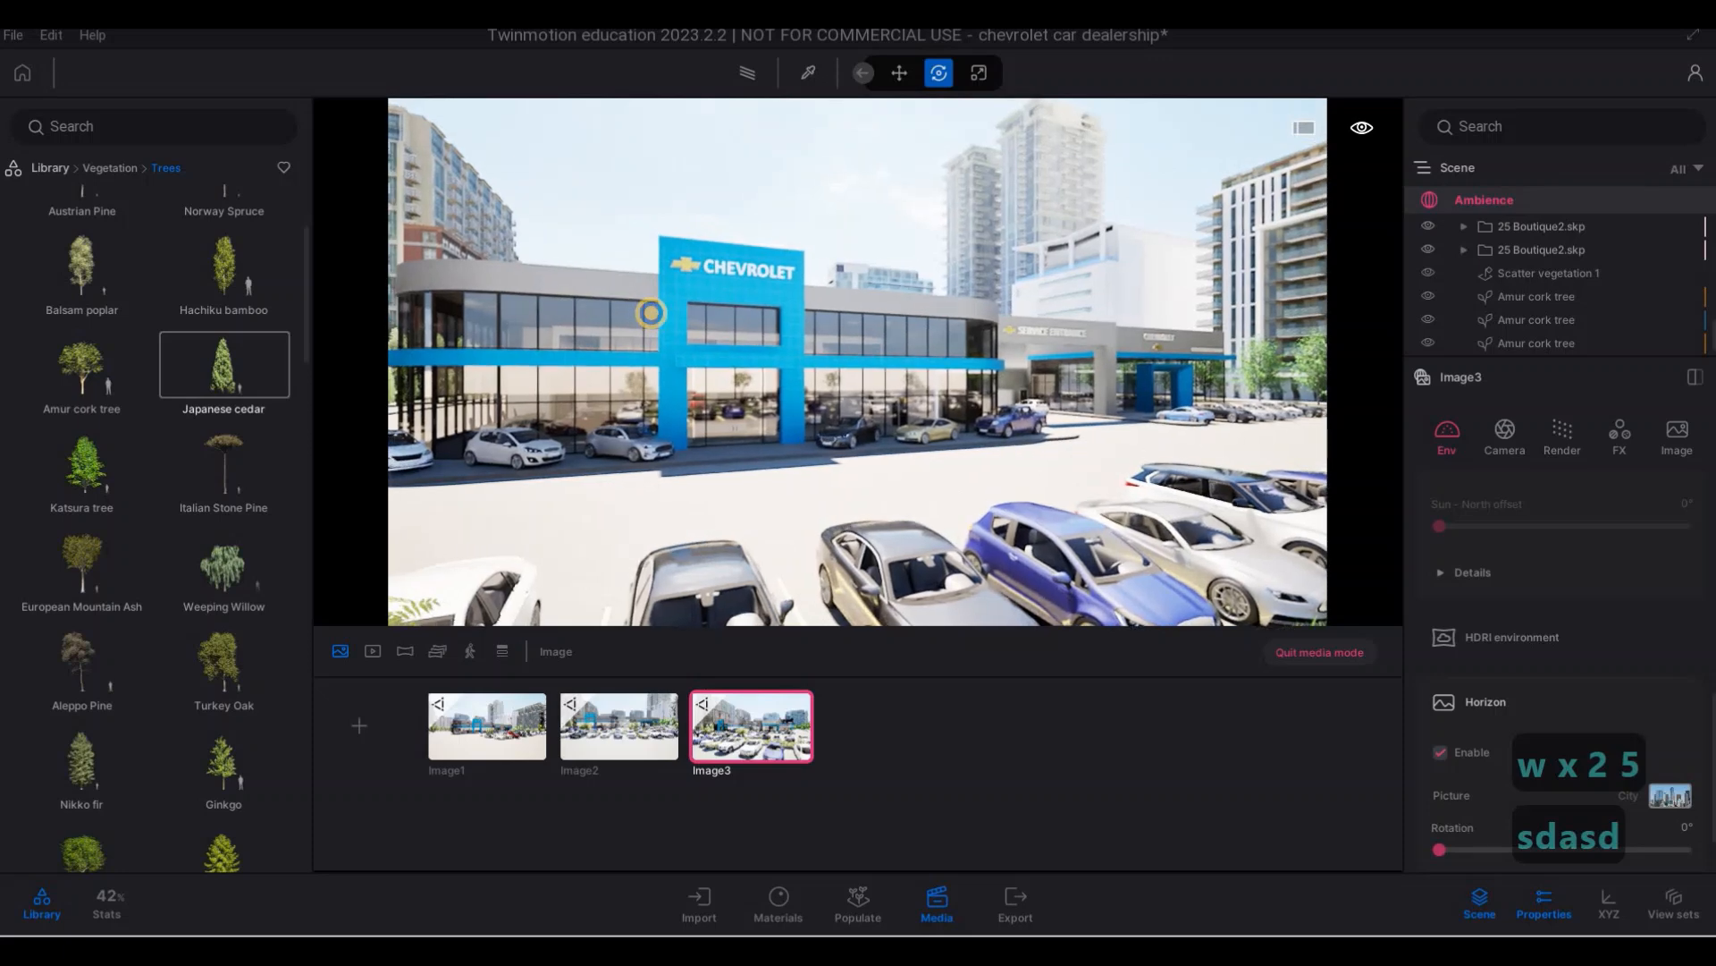
key(e)
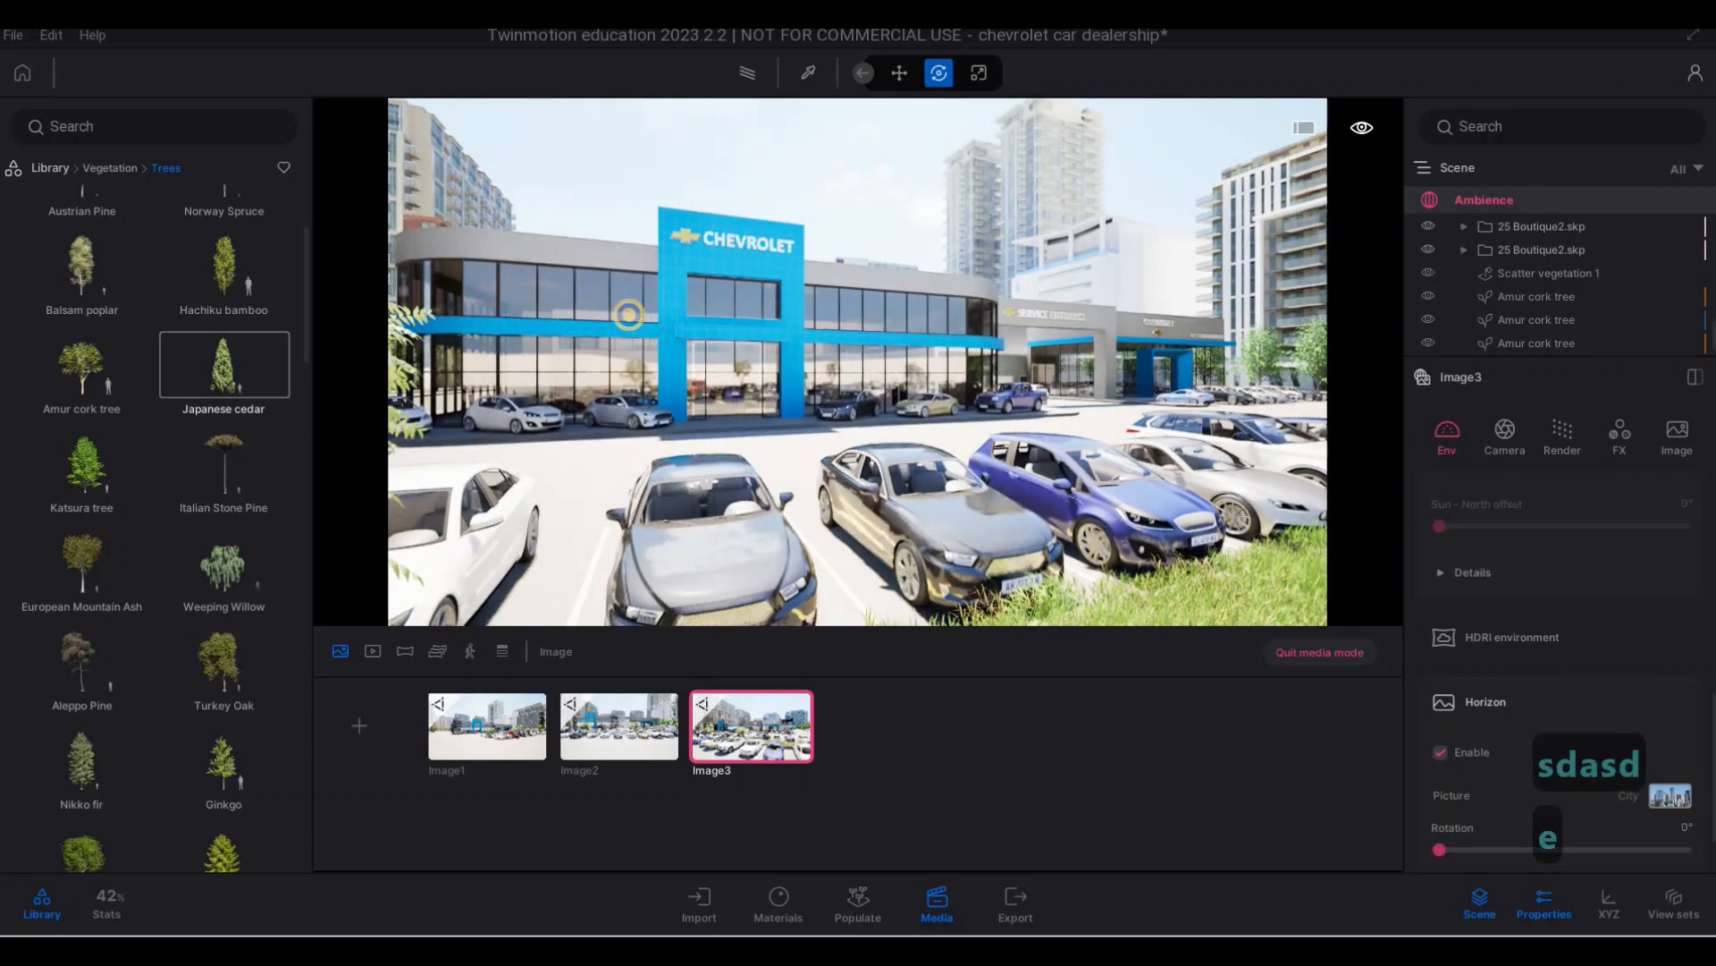
key(d)
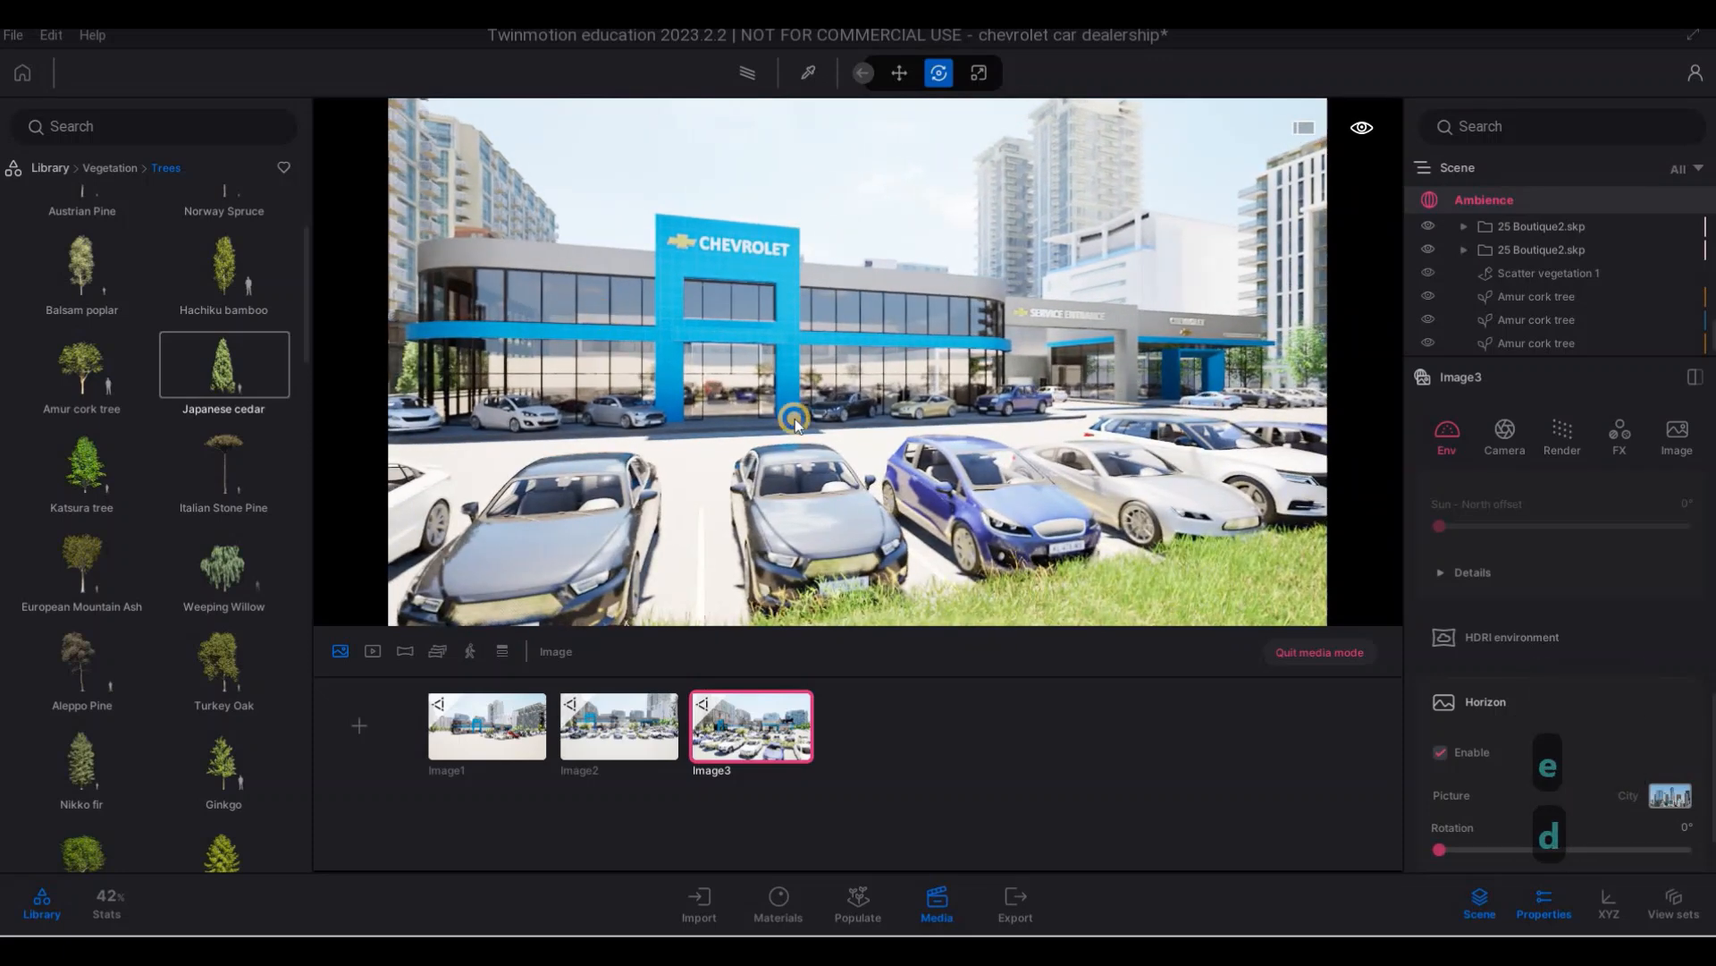
click(346, 728)
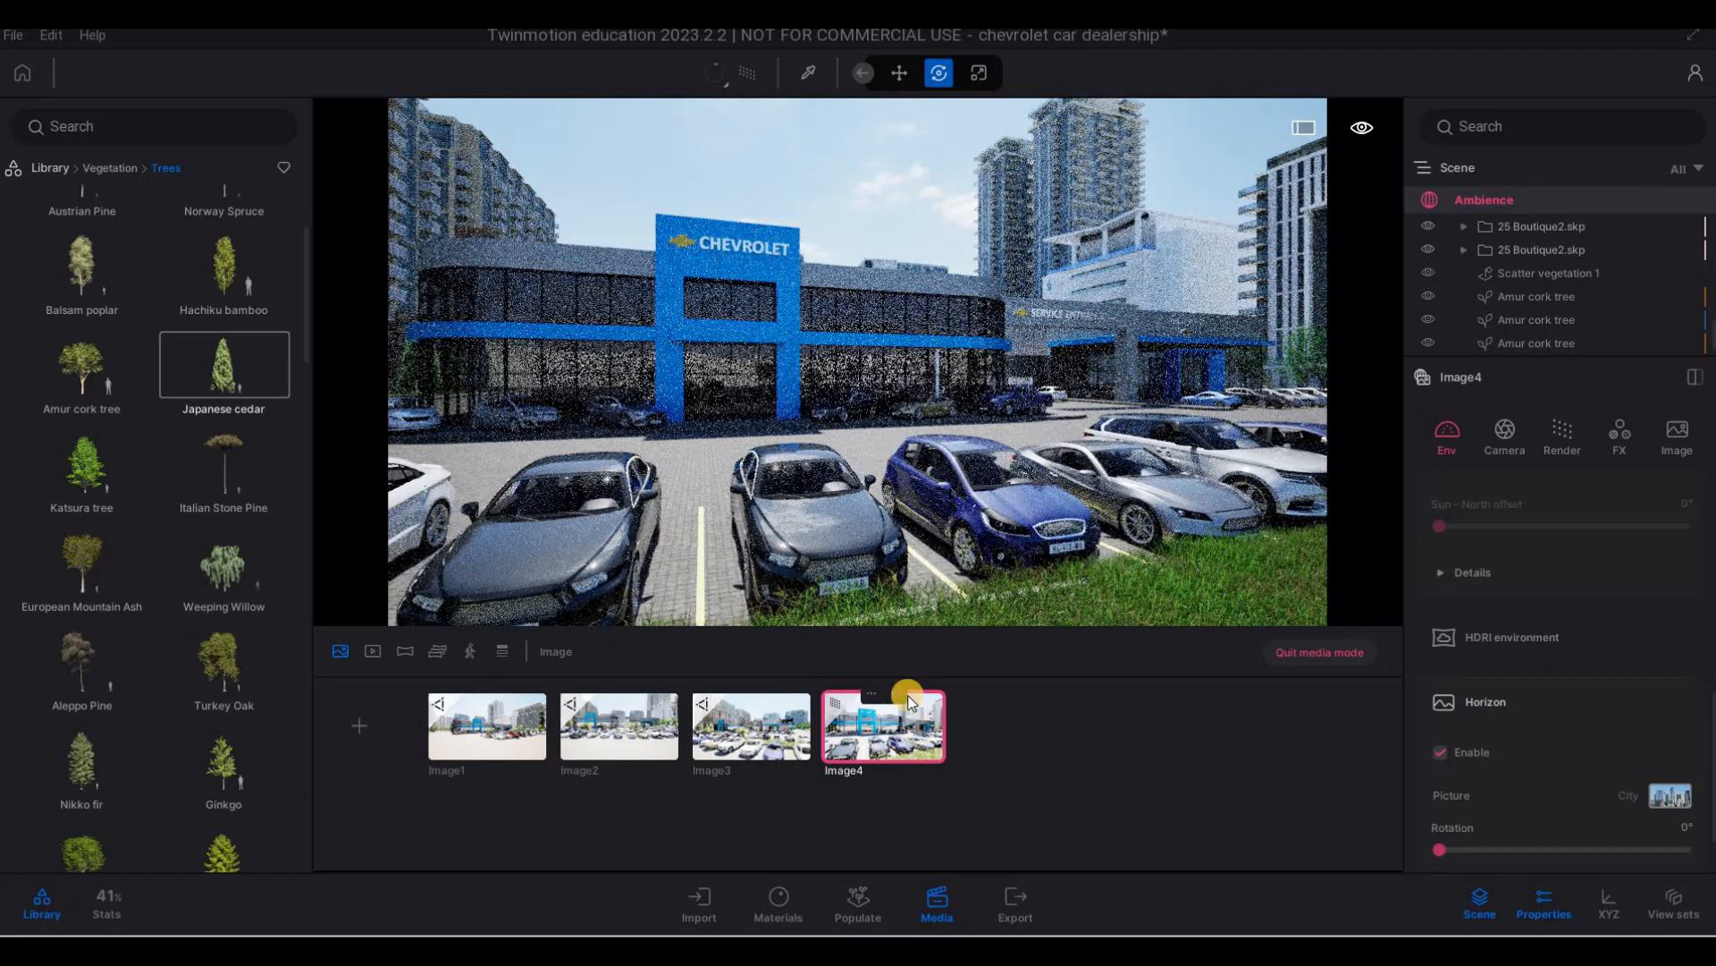
- Preview the third and second saved images with the Path tracer
click(758, 740)
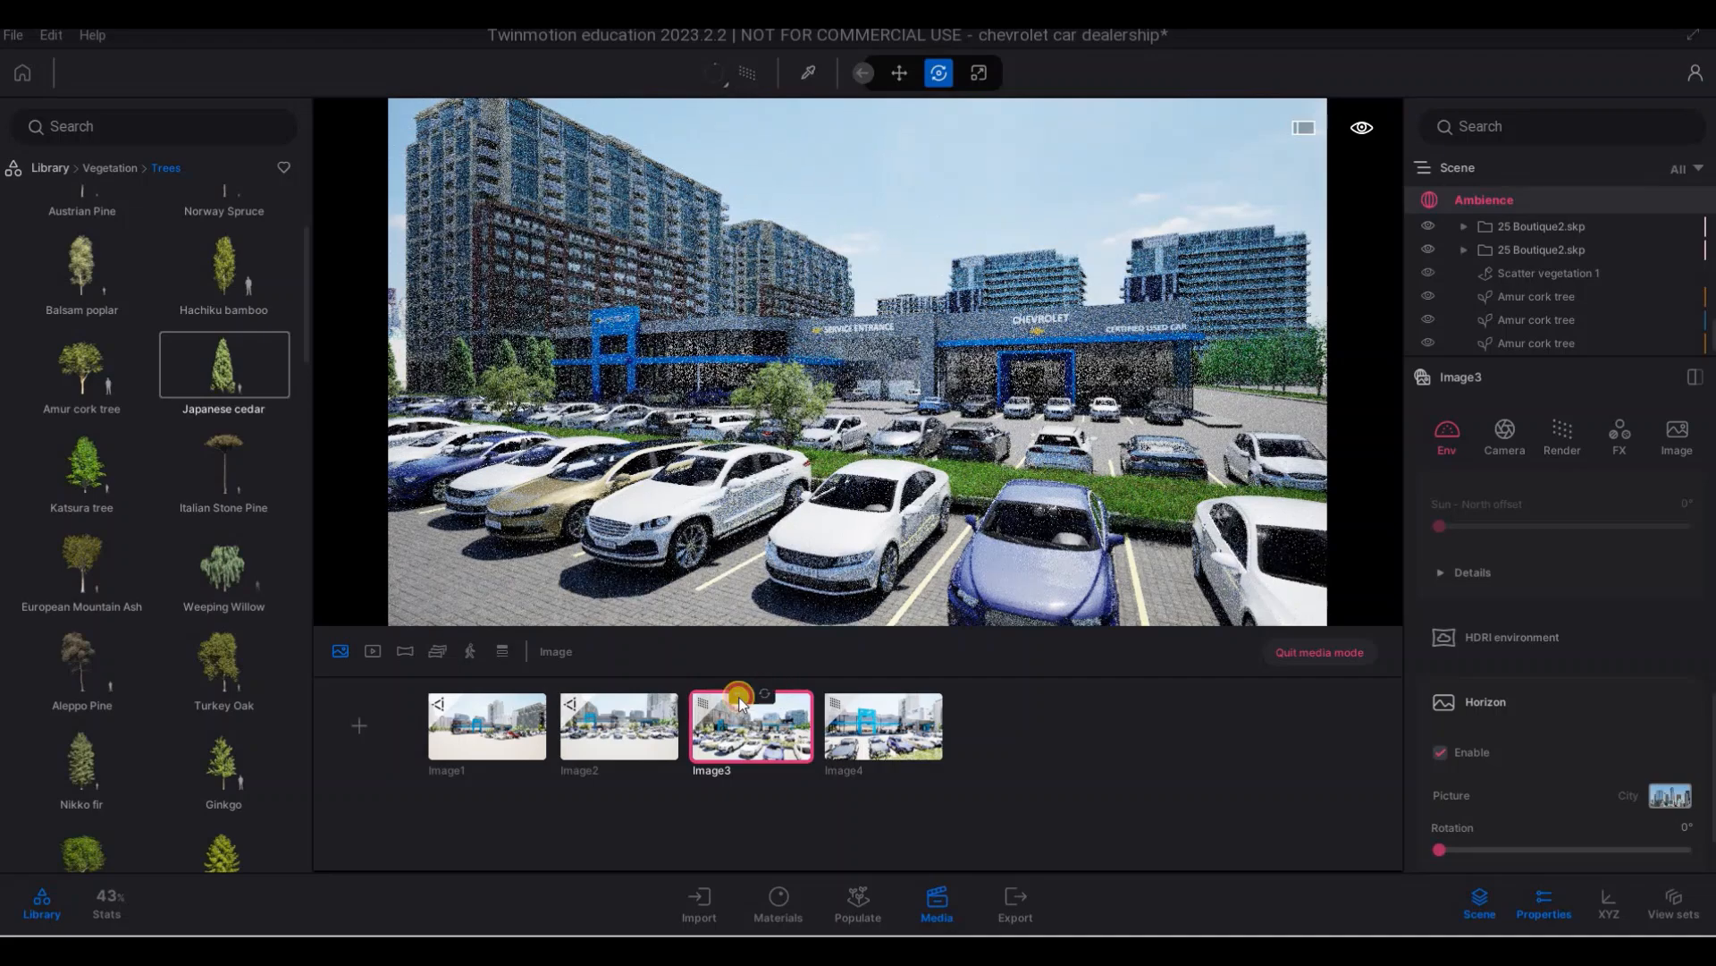
click(631, 715)
click(736, 75)
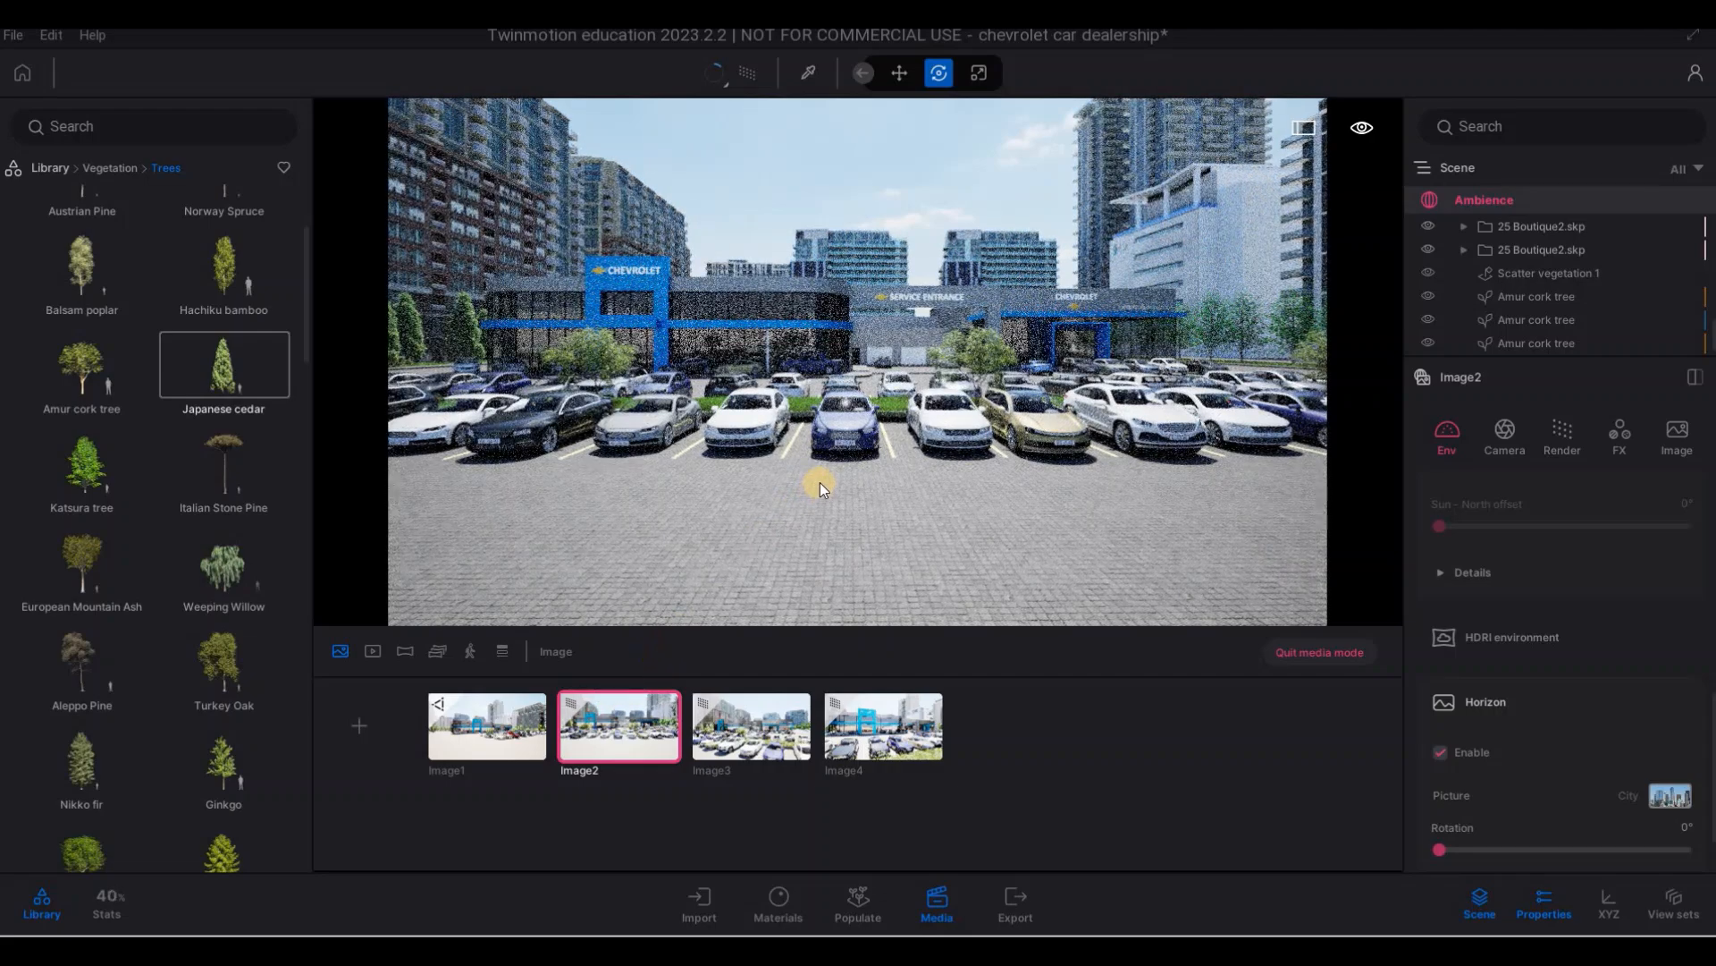
- Reframe the second image closer to the front row of cars and slightly higher, and update its saved view
key(w)
key(w)
key(w)
key(w)
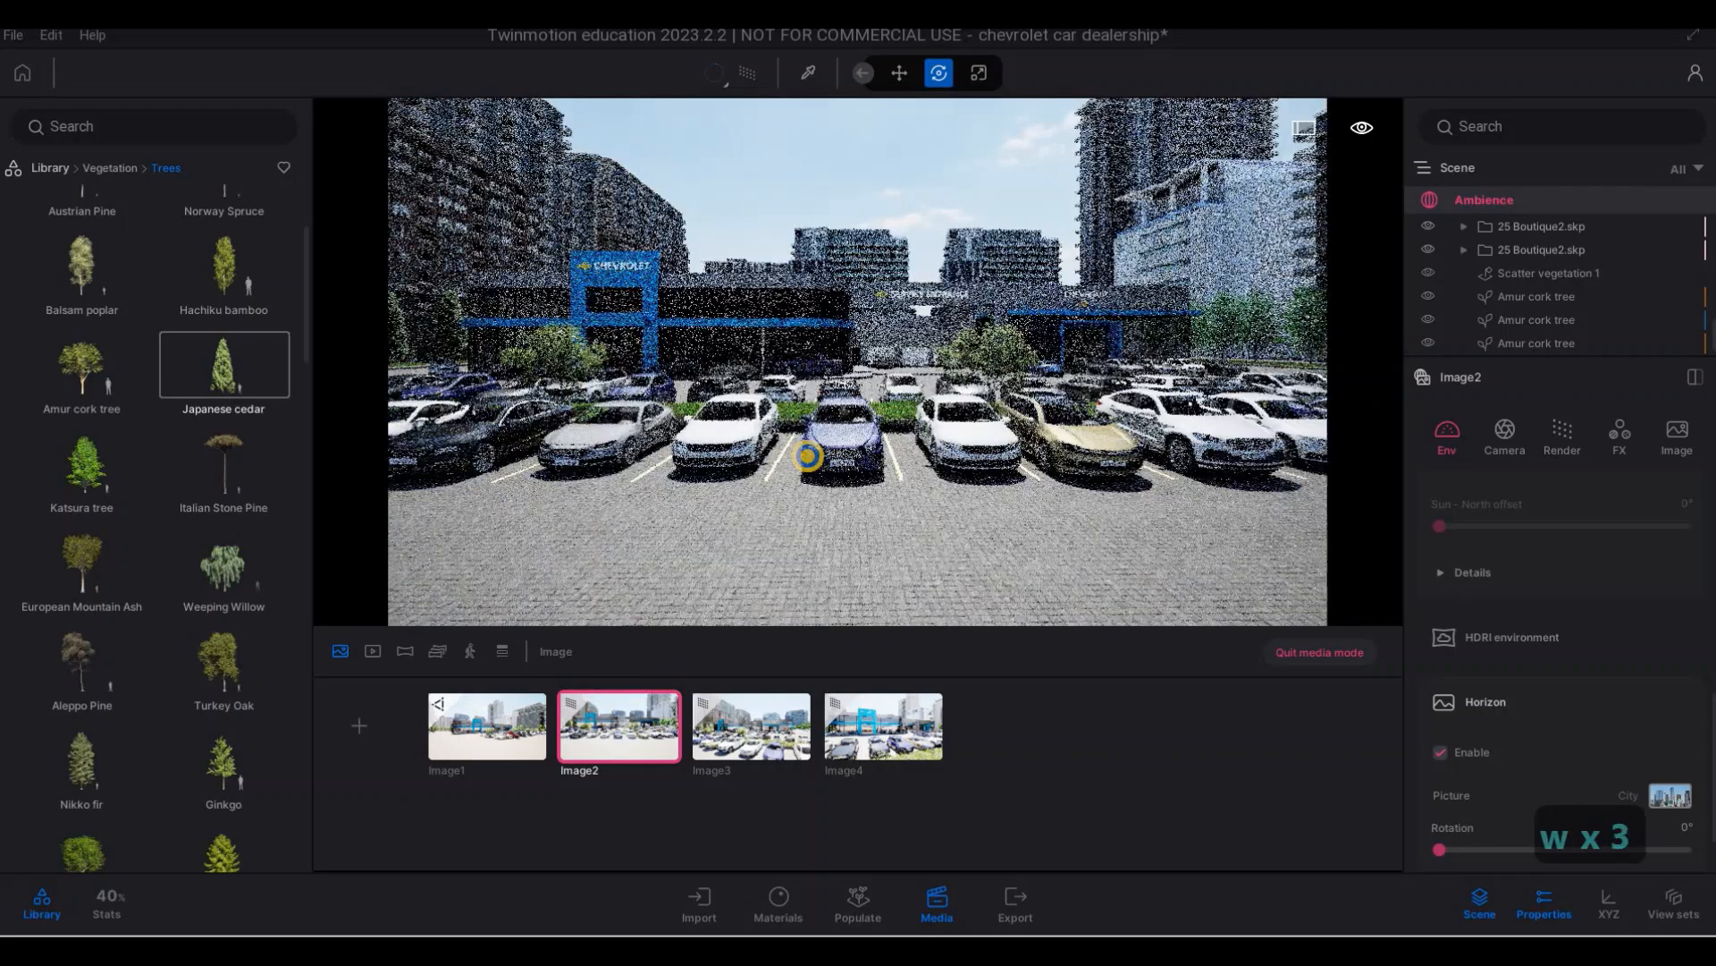
key(w)
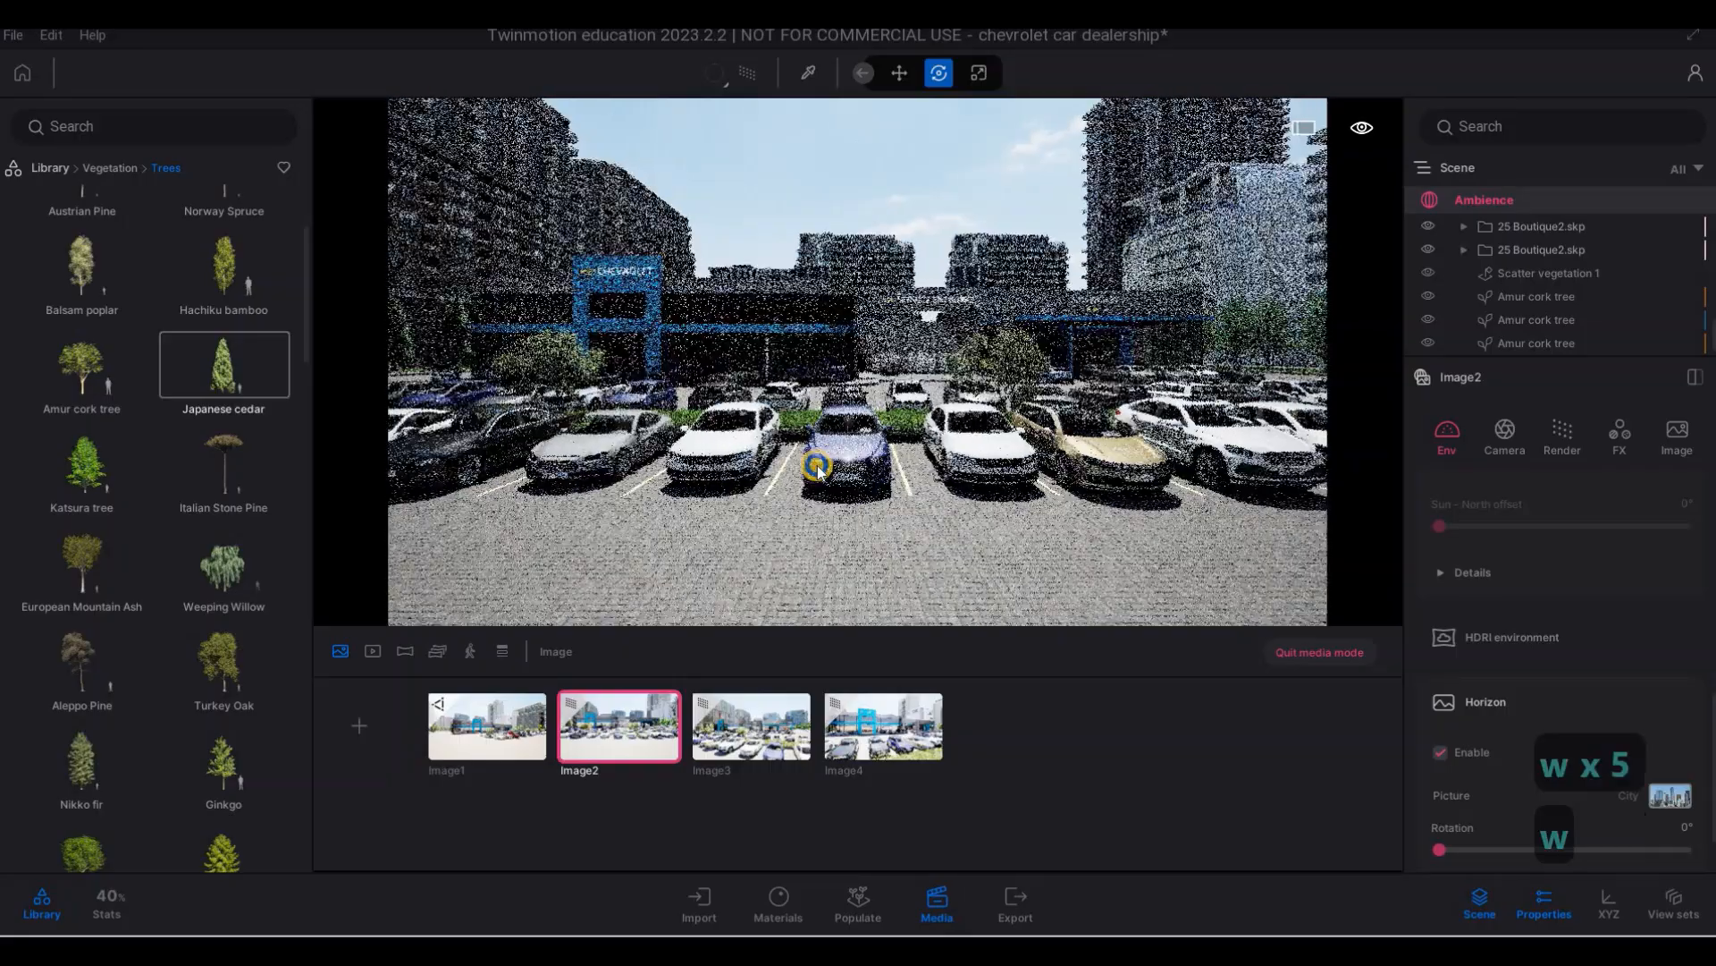
key(w)
right_drag(818, 451, 819, 447)
key(e)
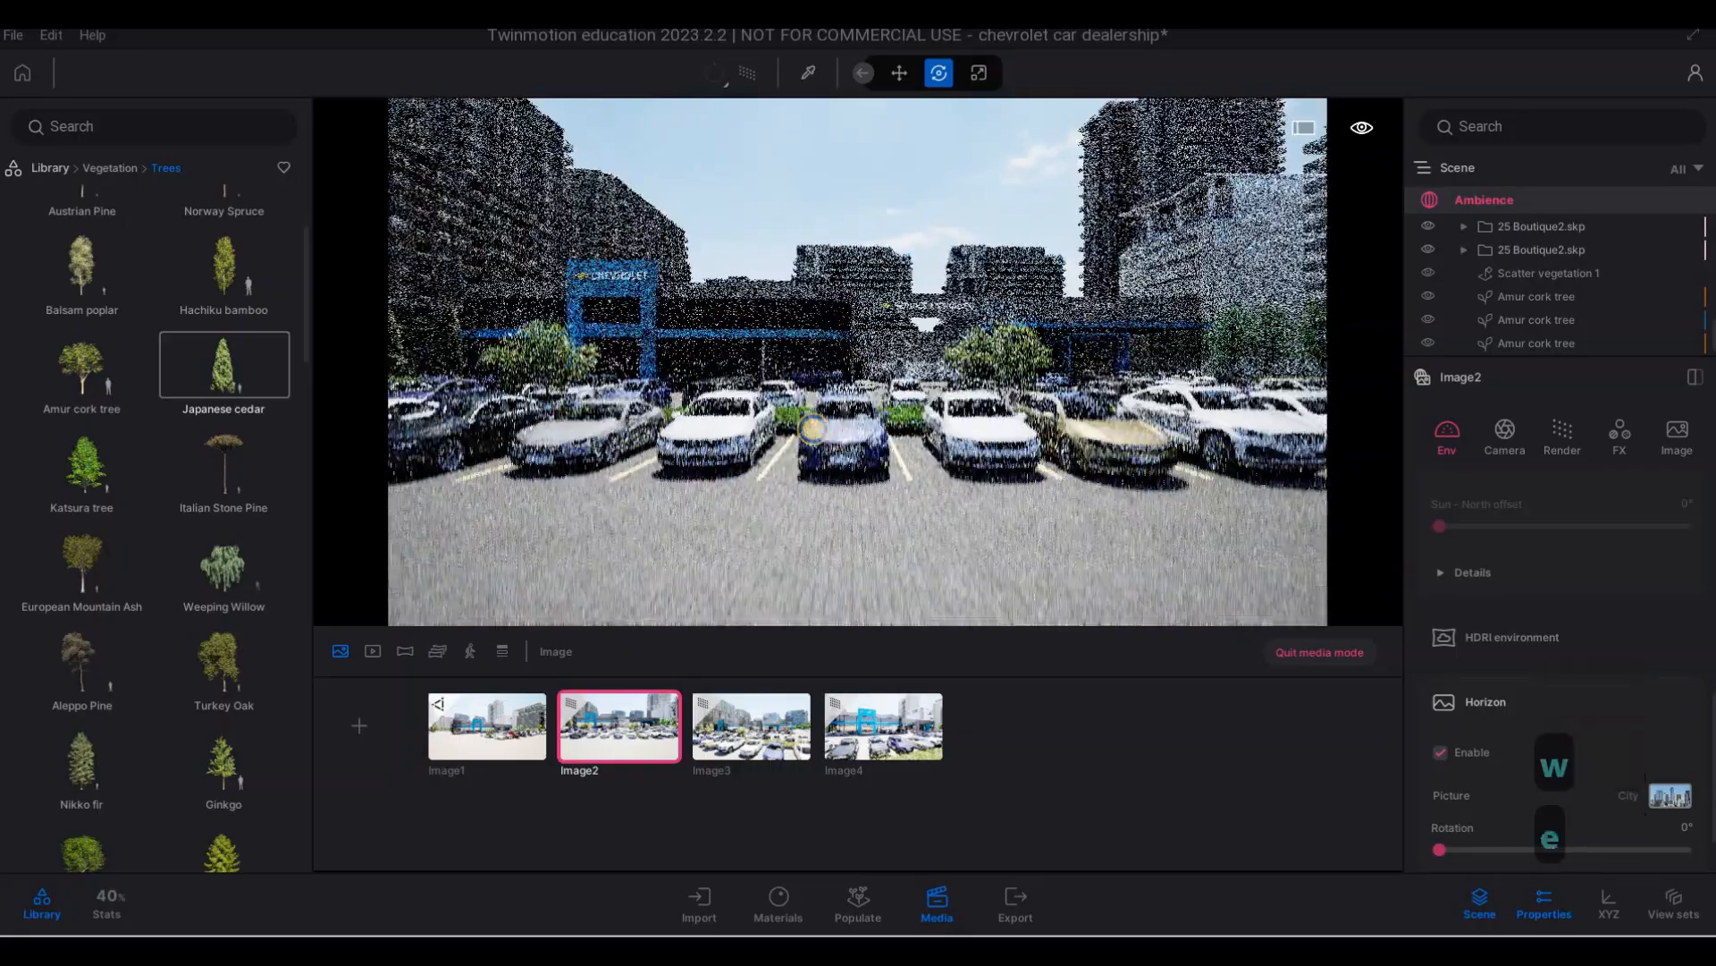
key(w)
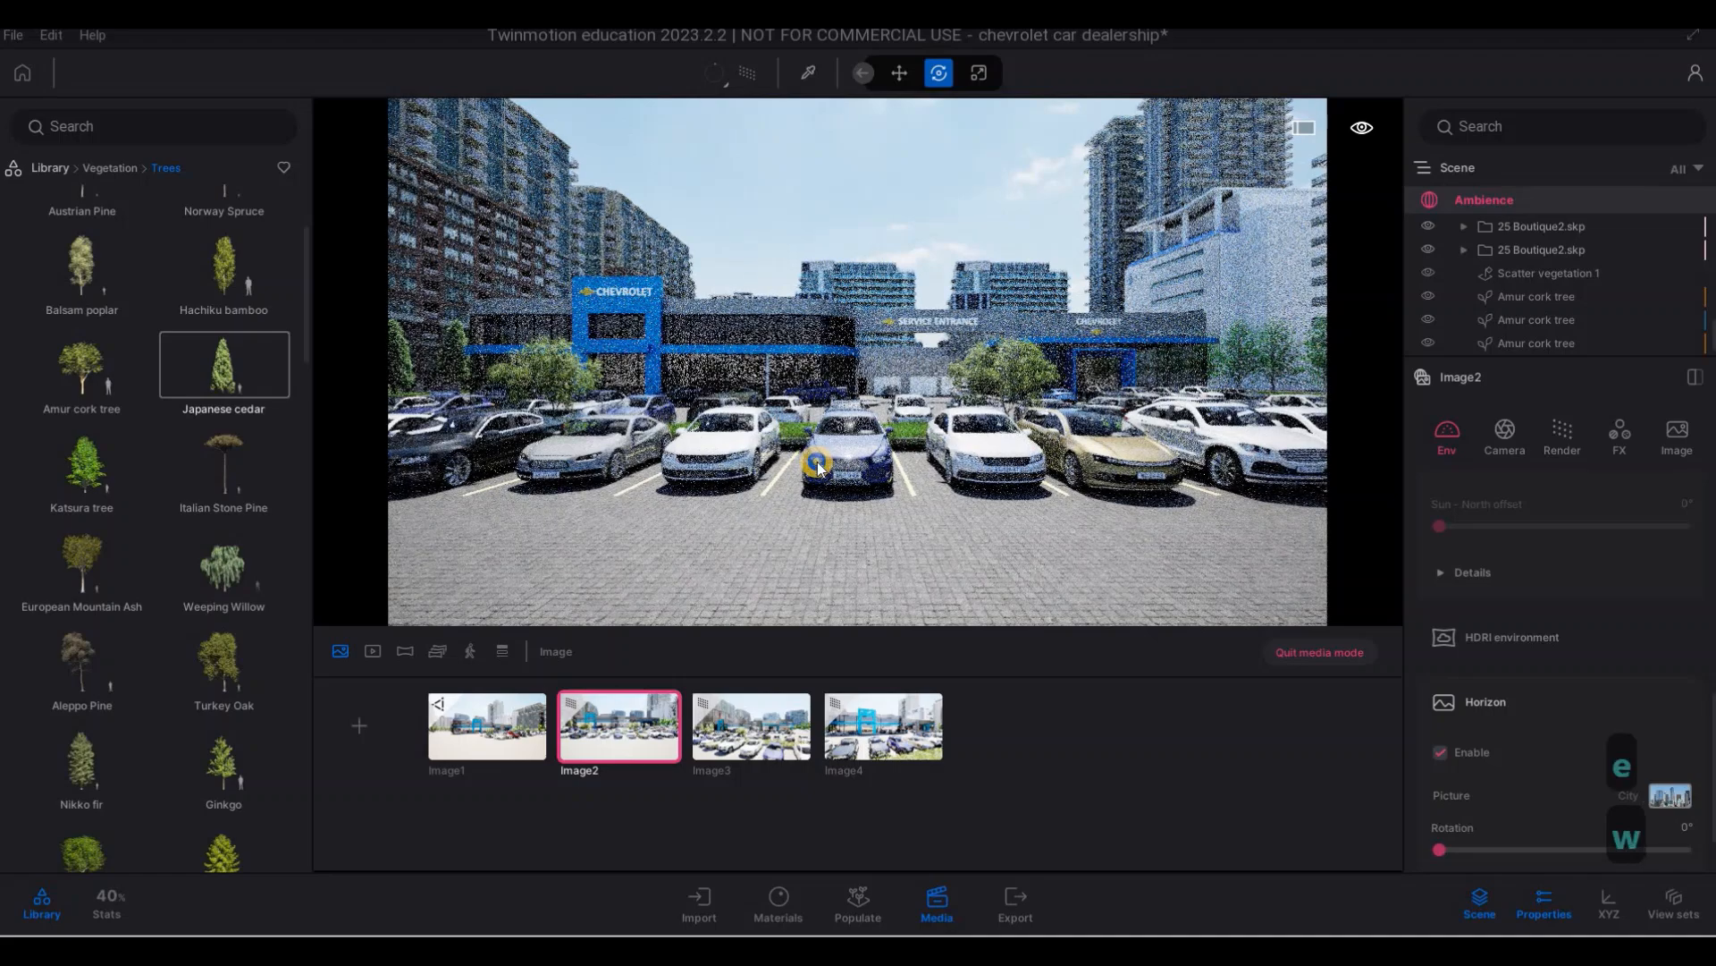
key(q)
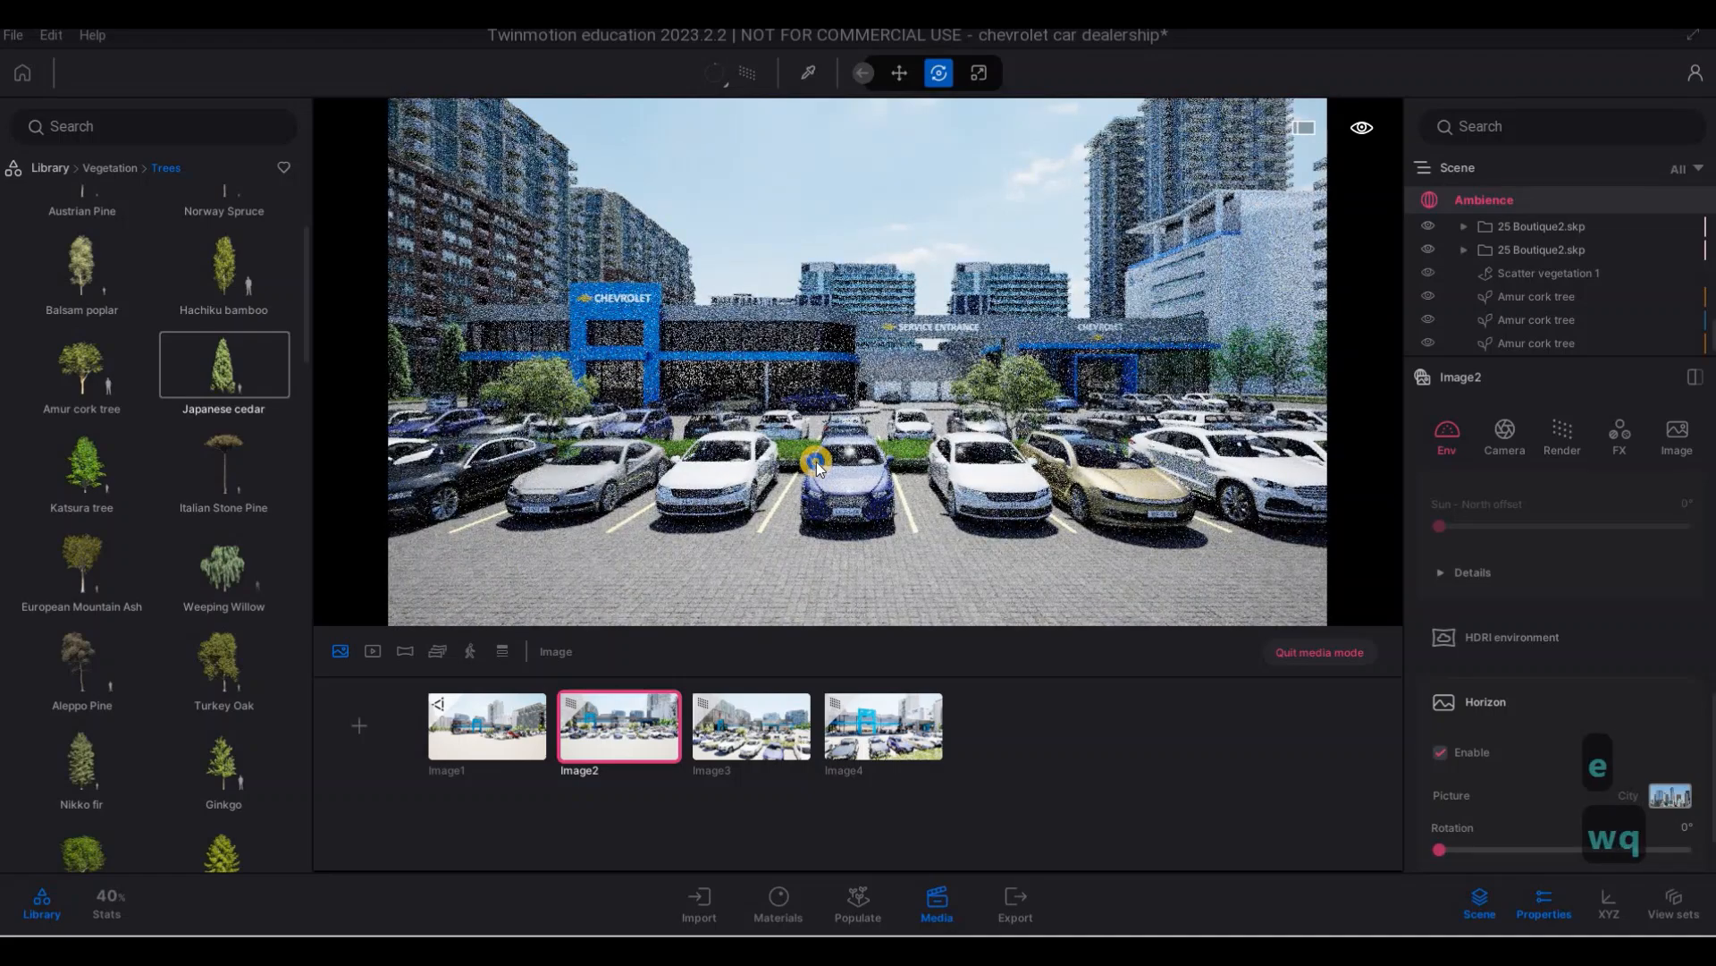
mouse_move(817, 461)
right_down()
mouse_move(802, 456)
mouse_move(828, 463)
right_up()
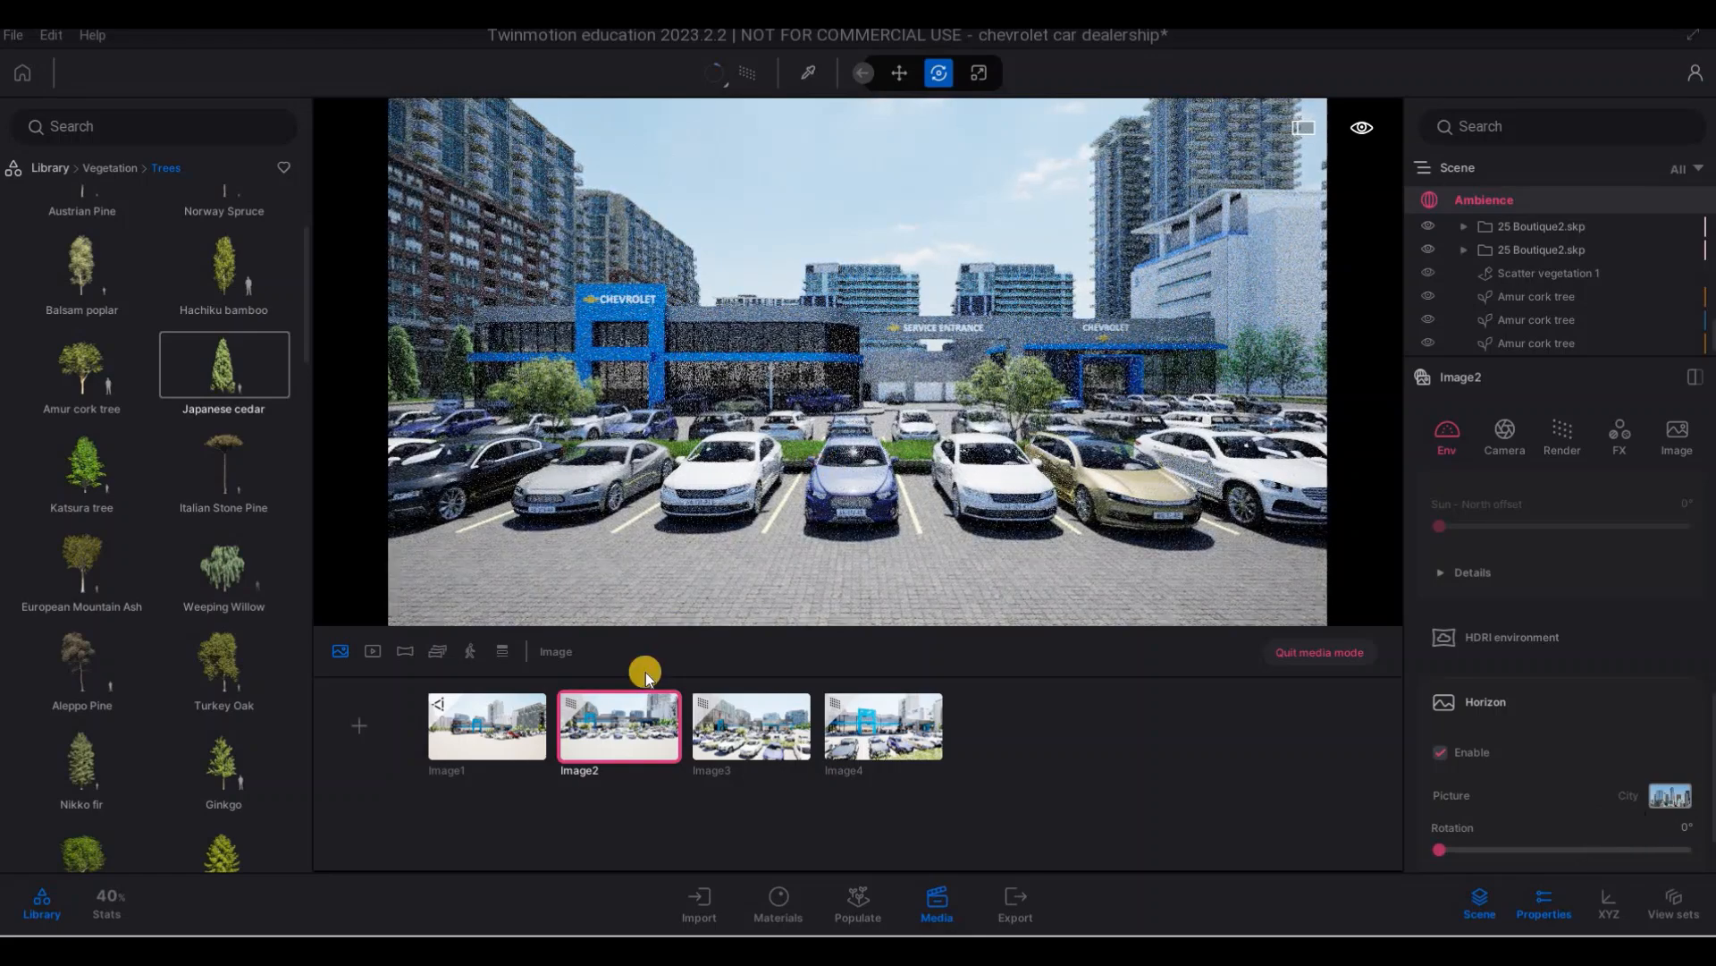
click(644, 700)
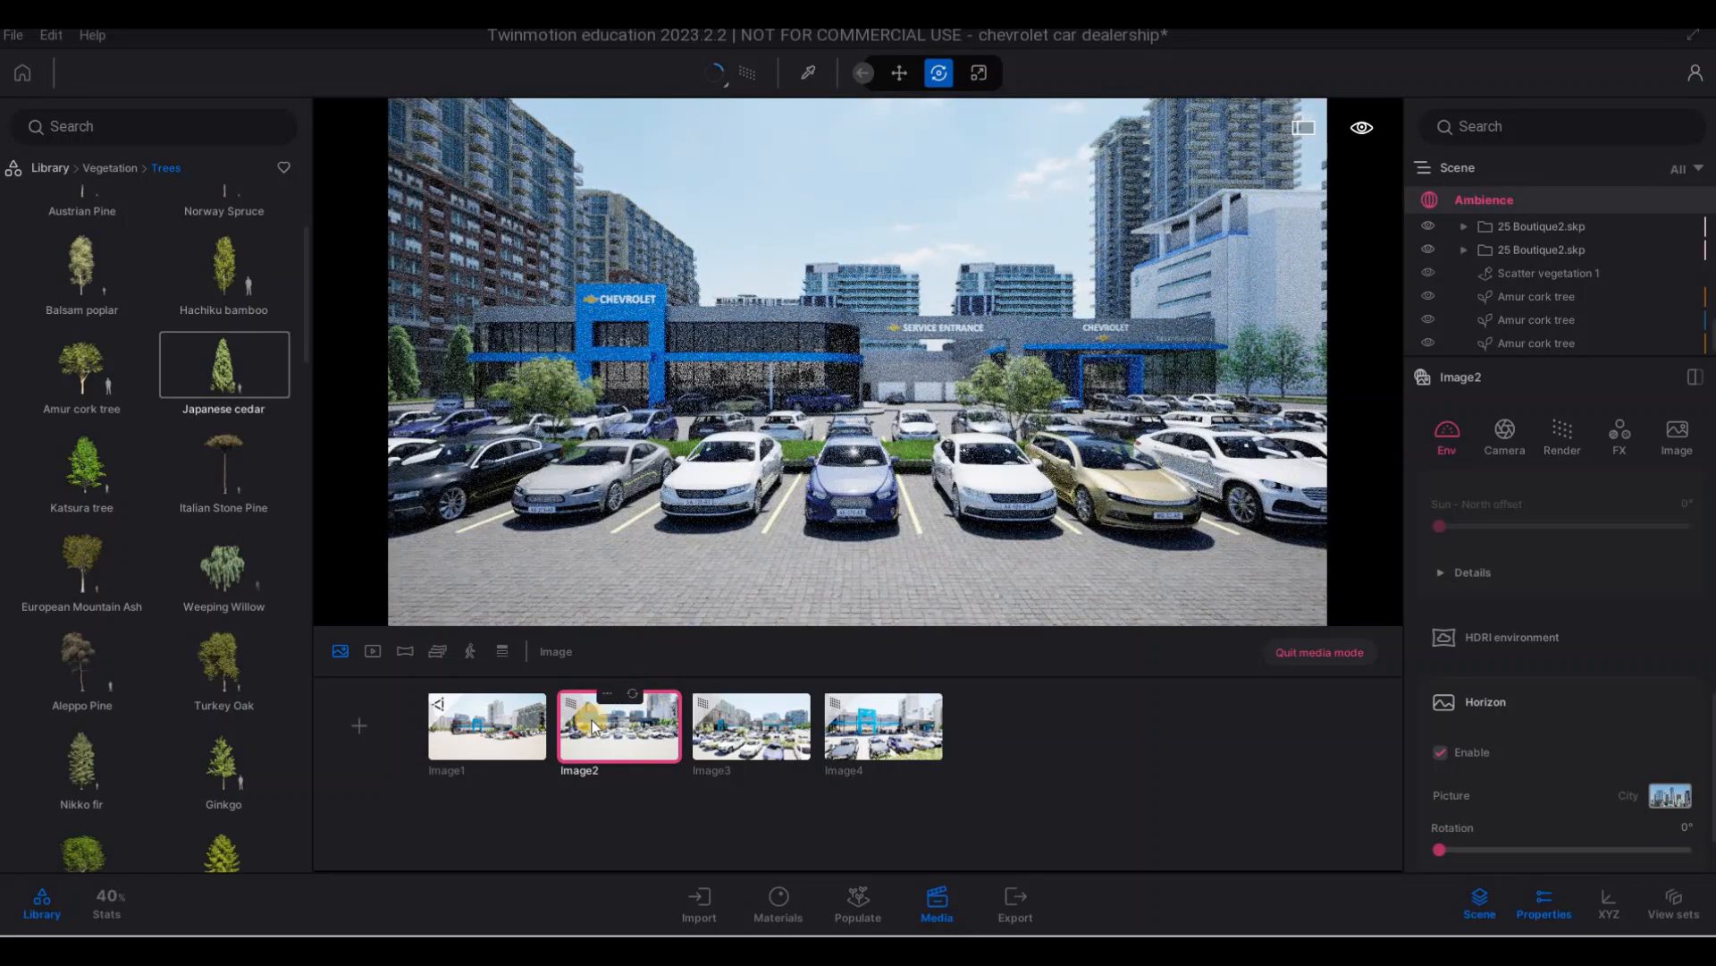
- Move the first image's view closer to the white cars beside the planted island and update its saved view
click(478, 726)
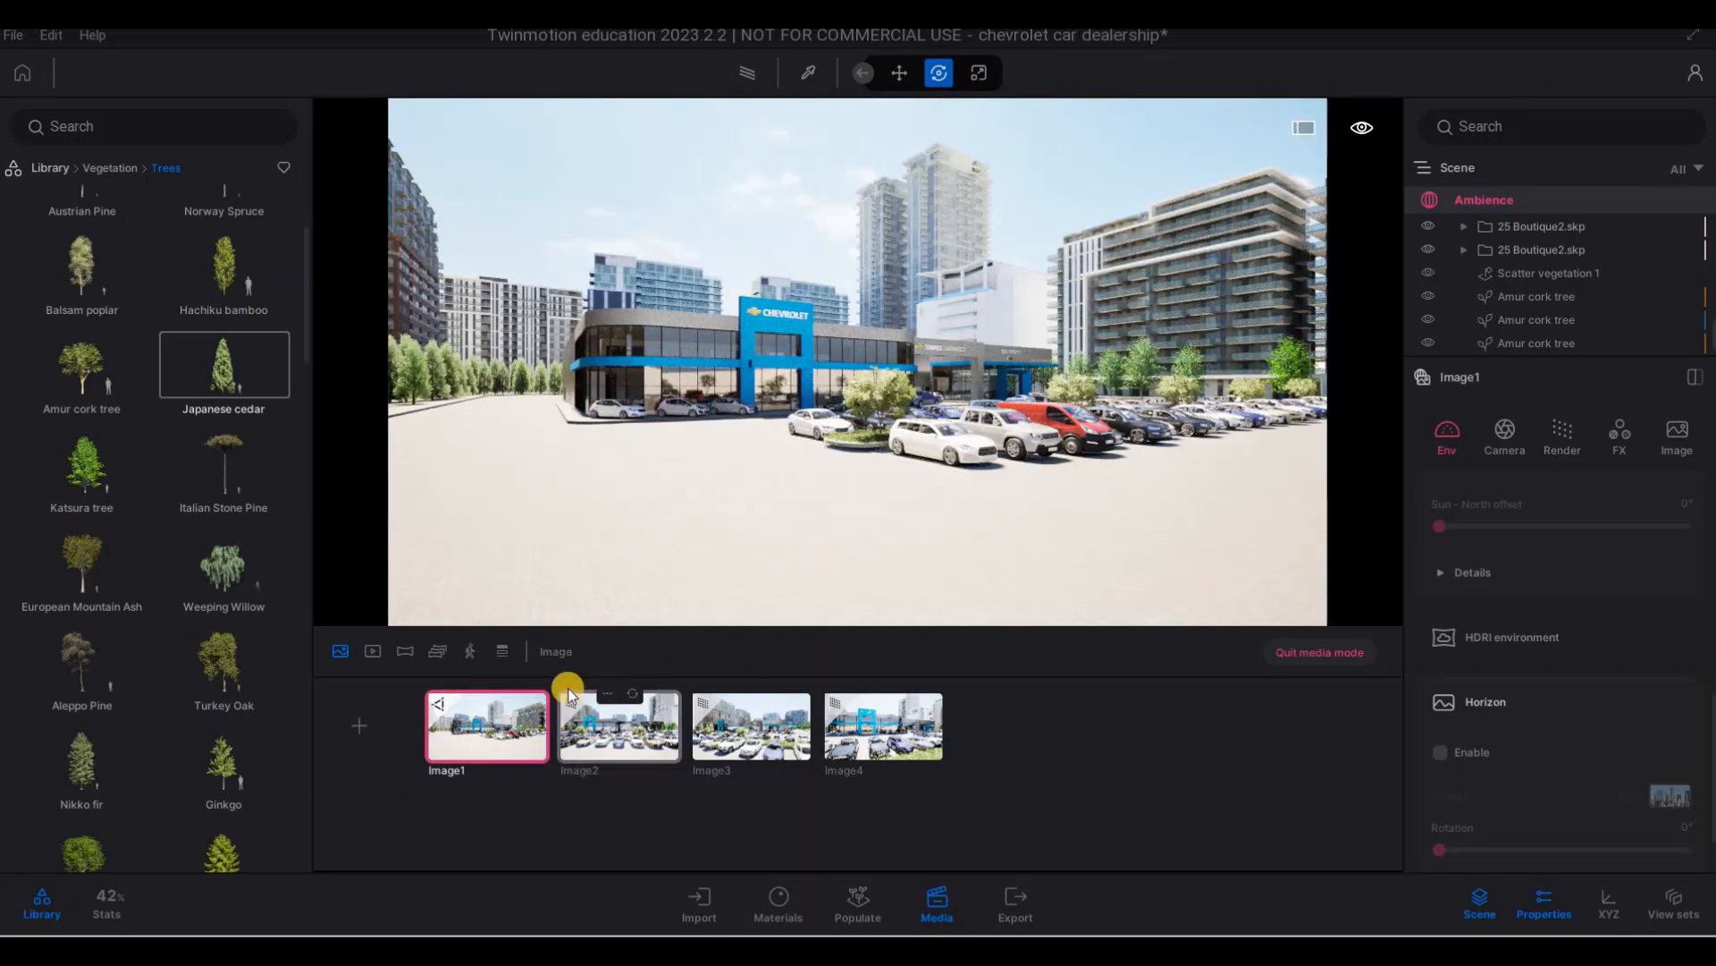
key(w)
key(w)
key(w)
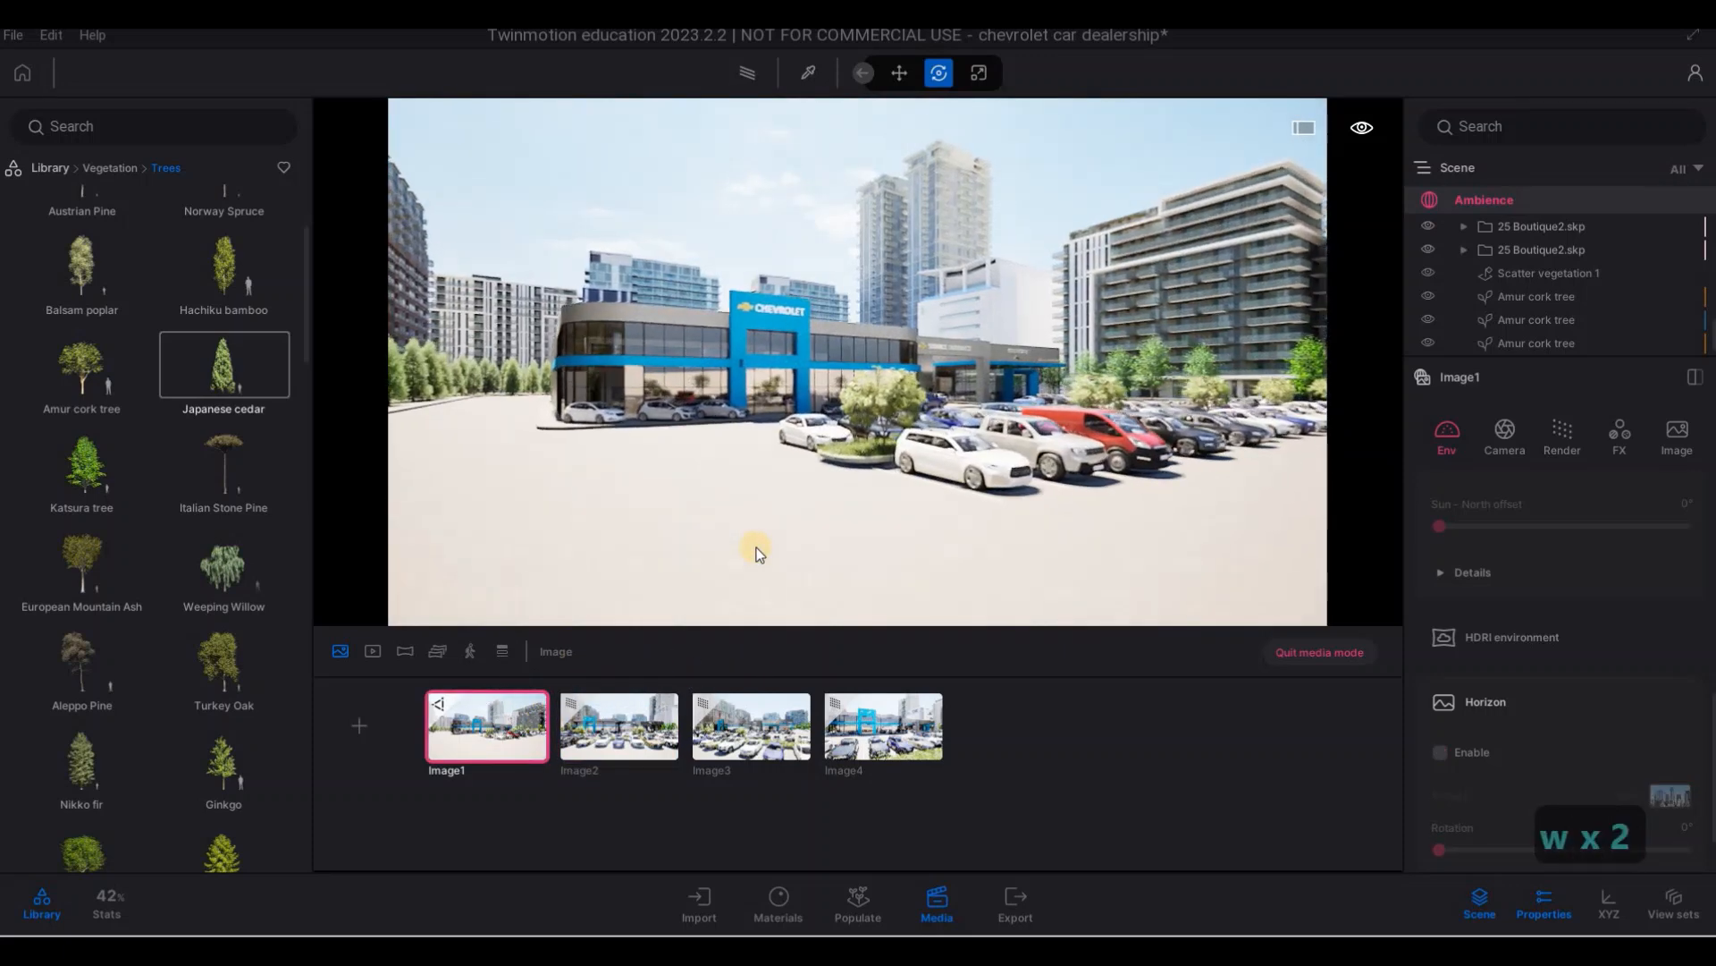
key(d)
key(a)
key(d)
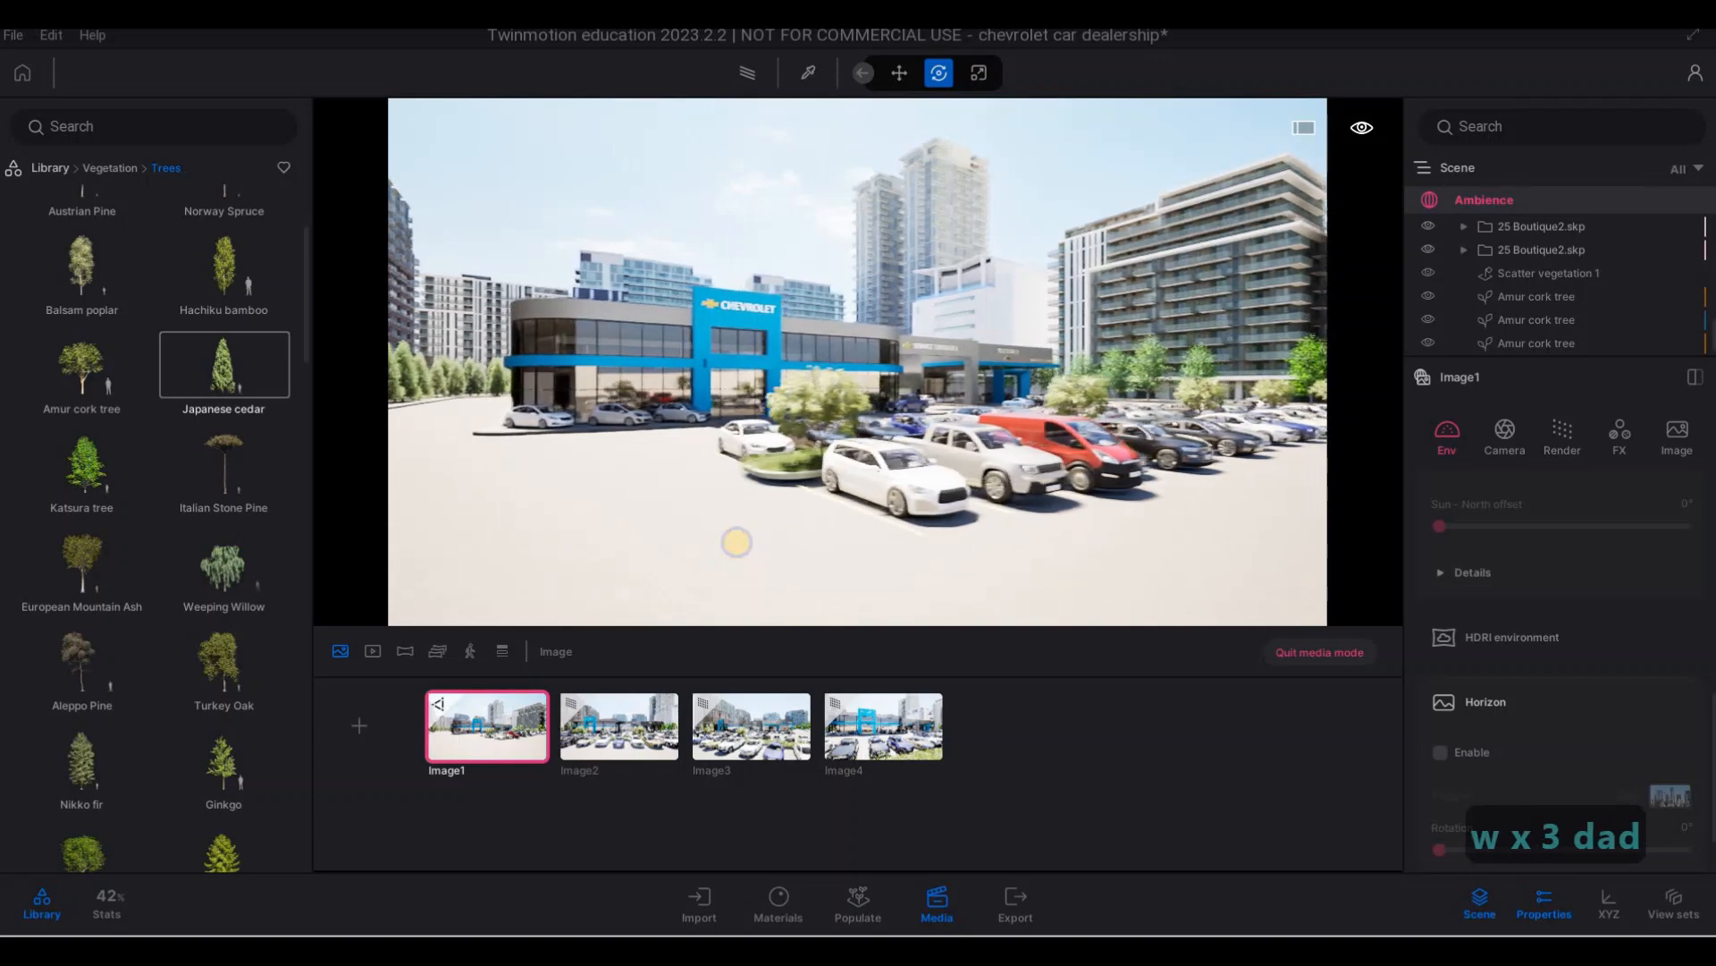
key(w)
key(a)
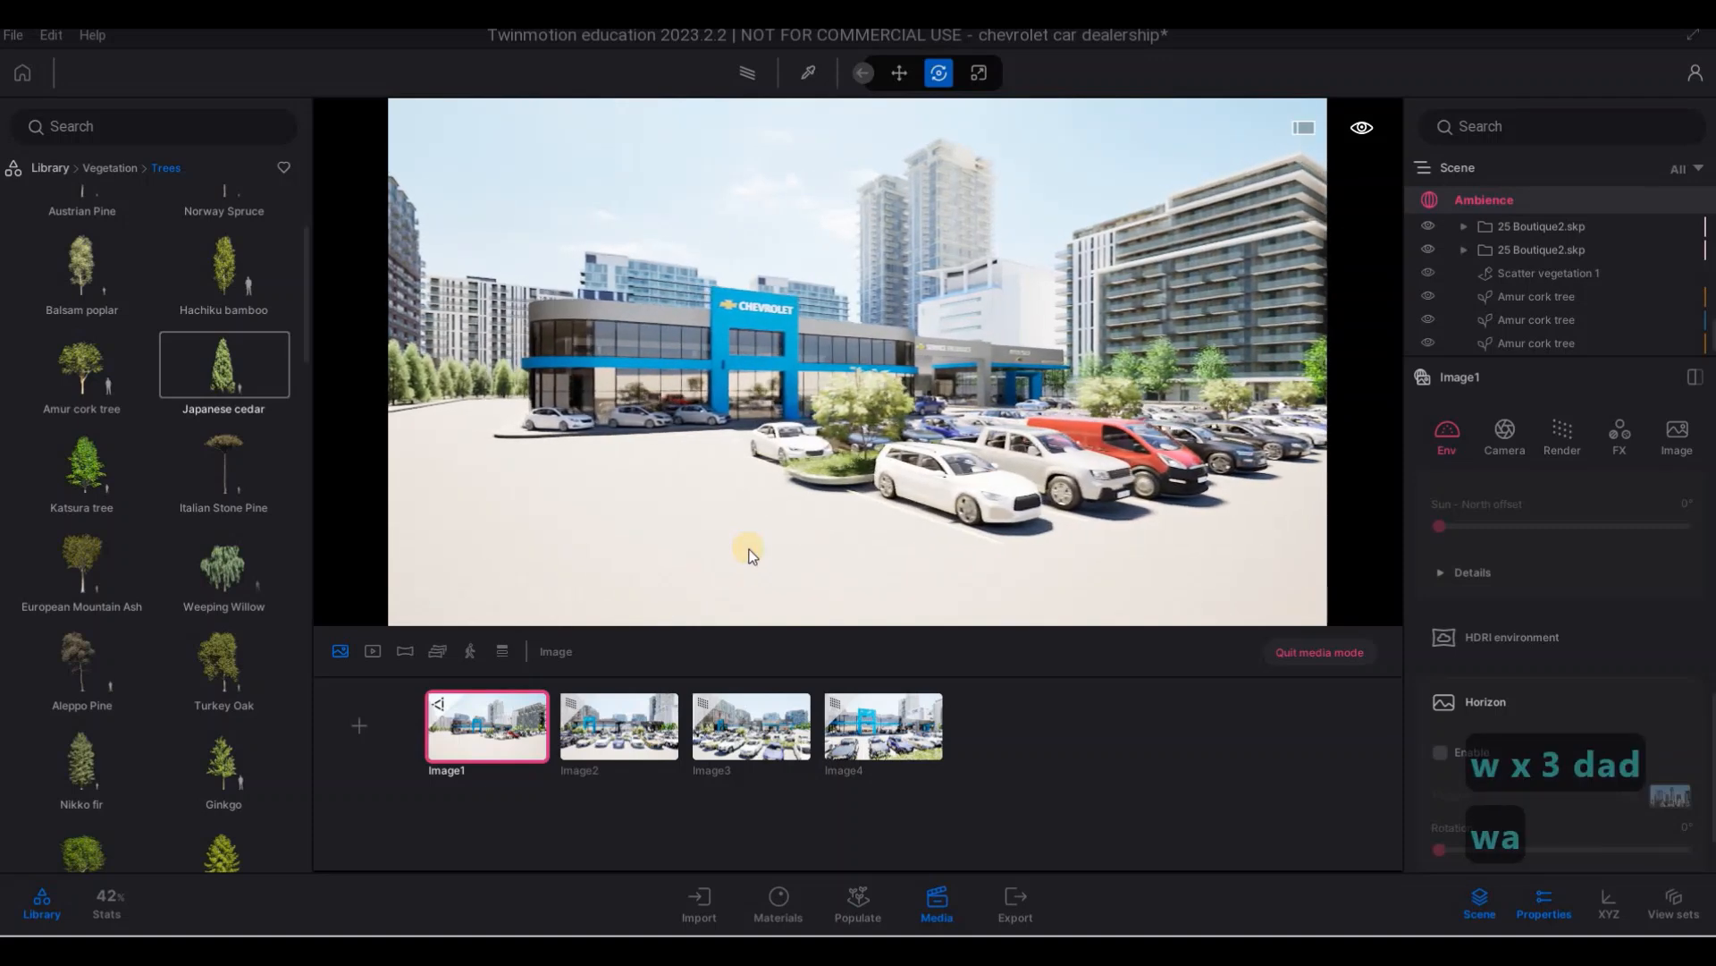
mouse_move(500, 693)
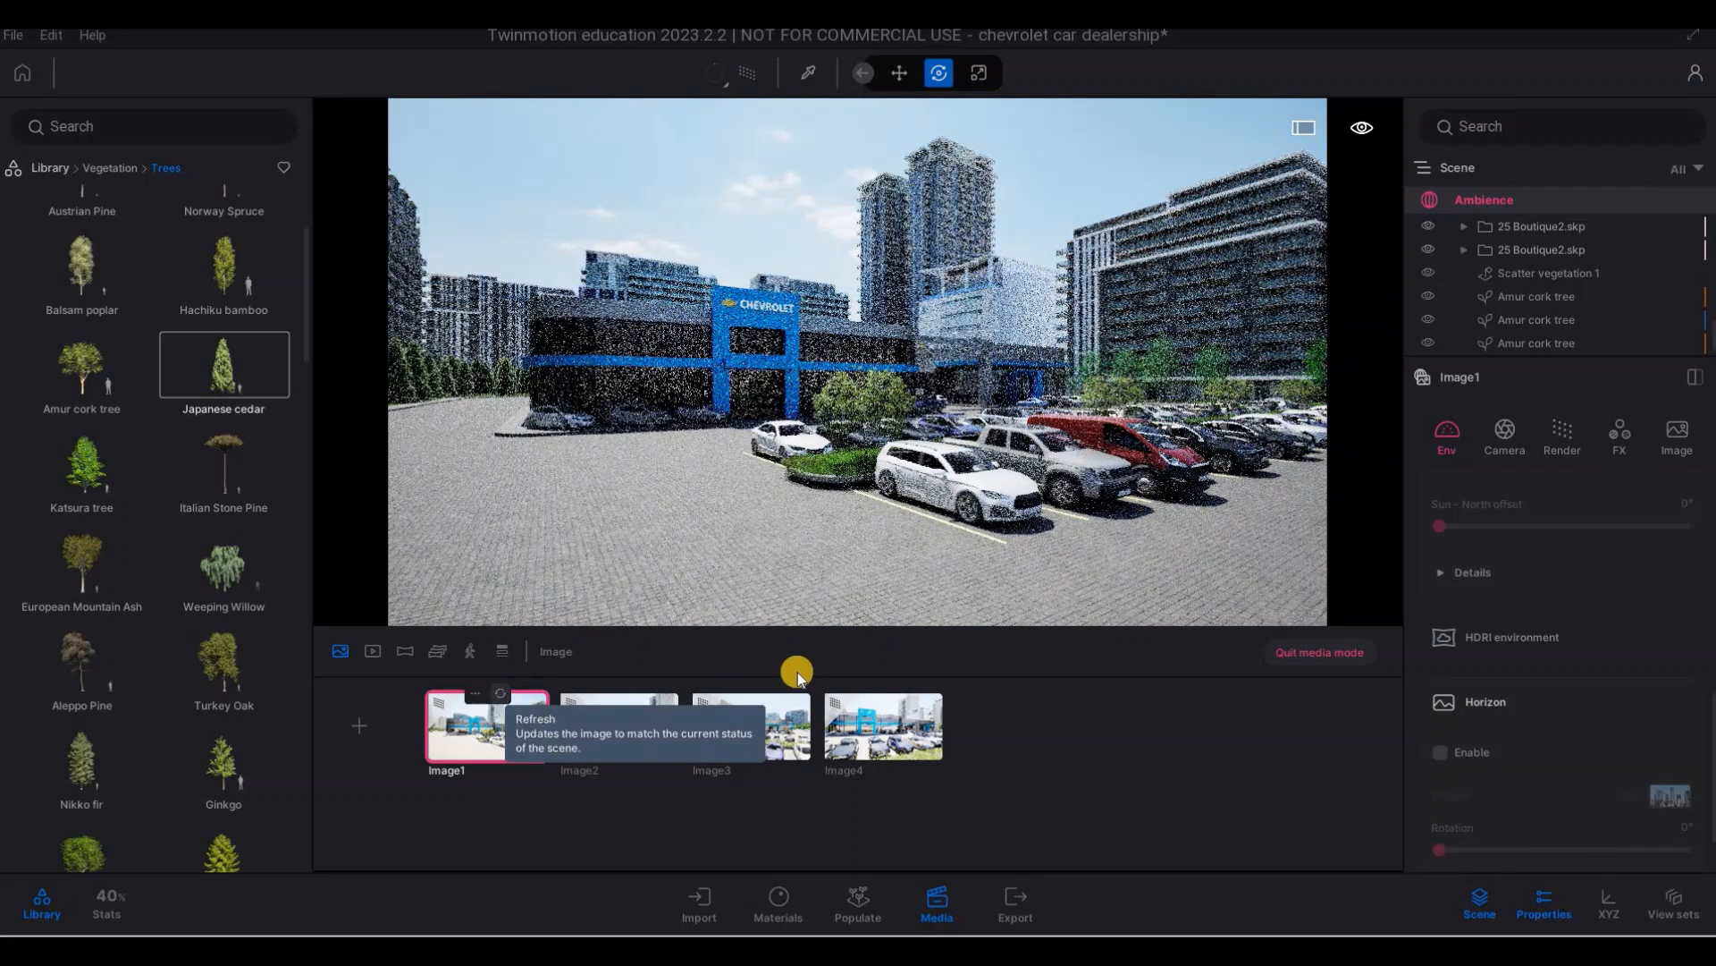
- Raise the second image's camera slightly, bring it a little nearer to the front row of cars, and refresh the saved view
click(667, 728)
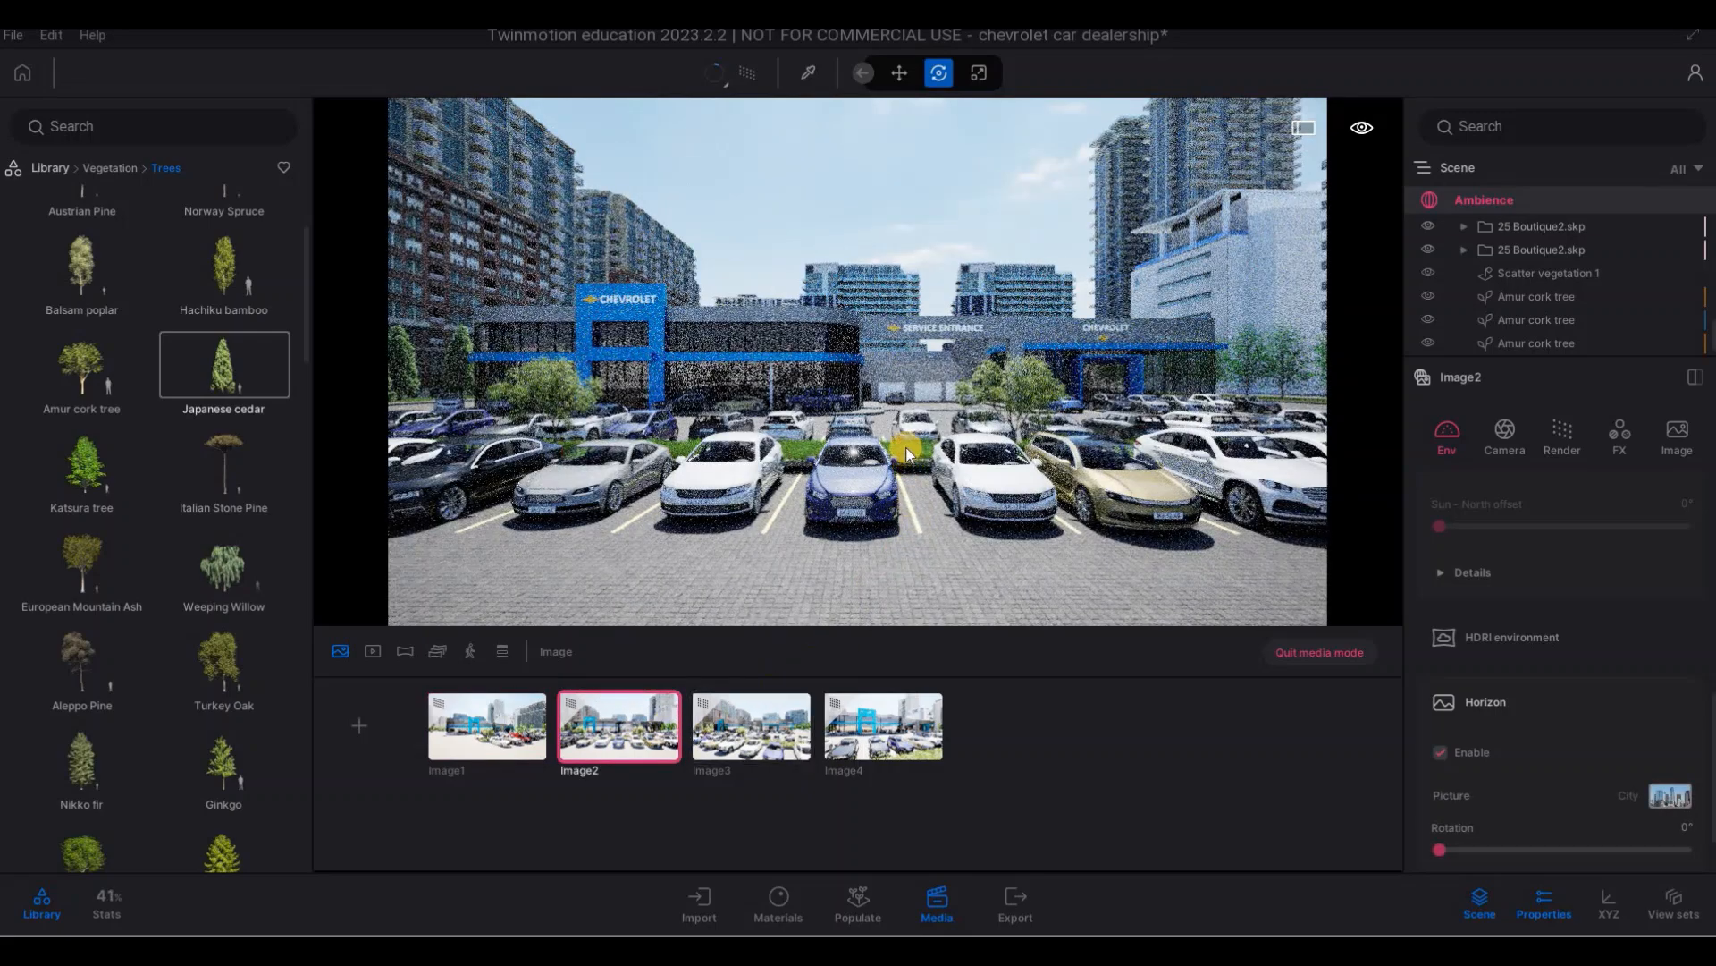
key(e)
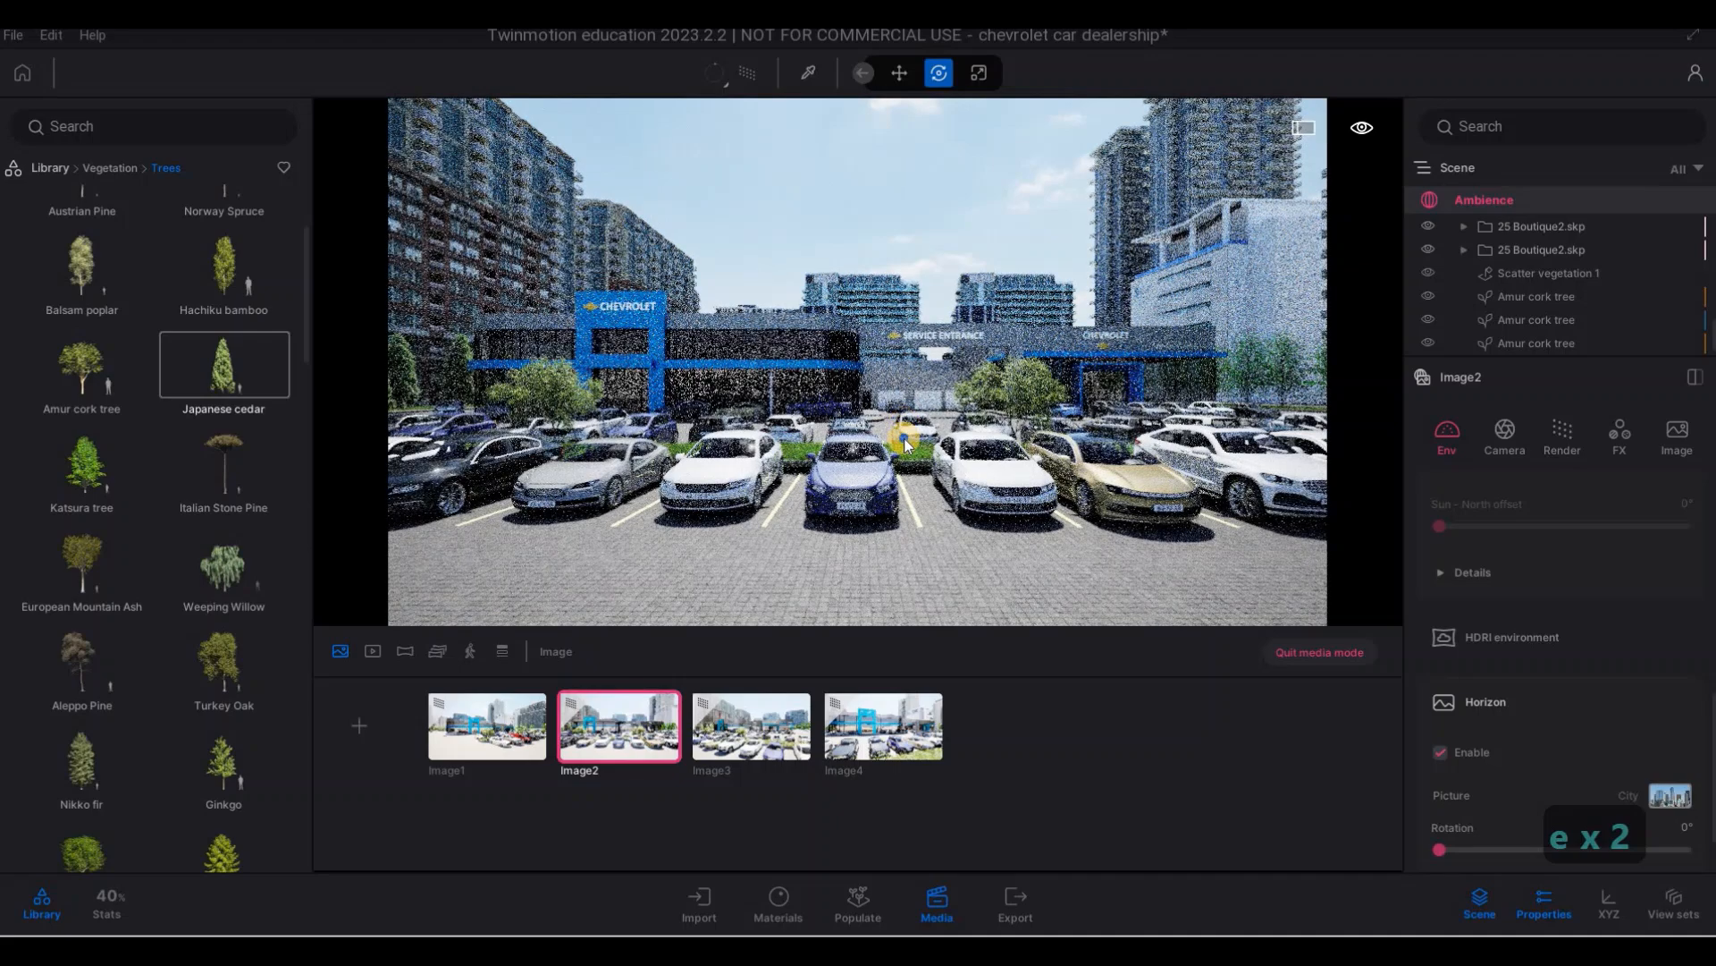
key(q)
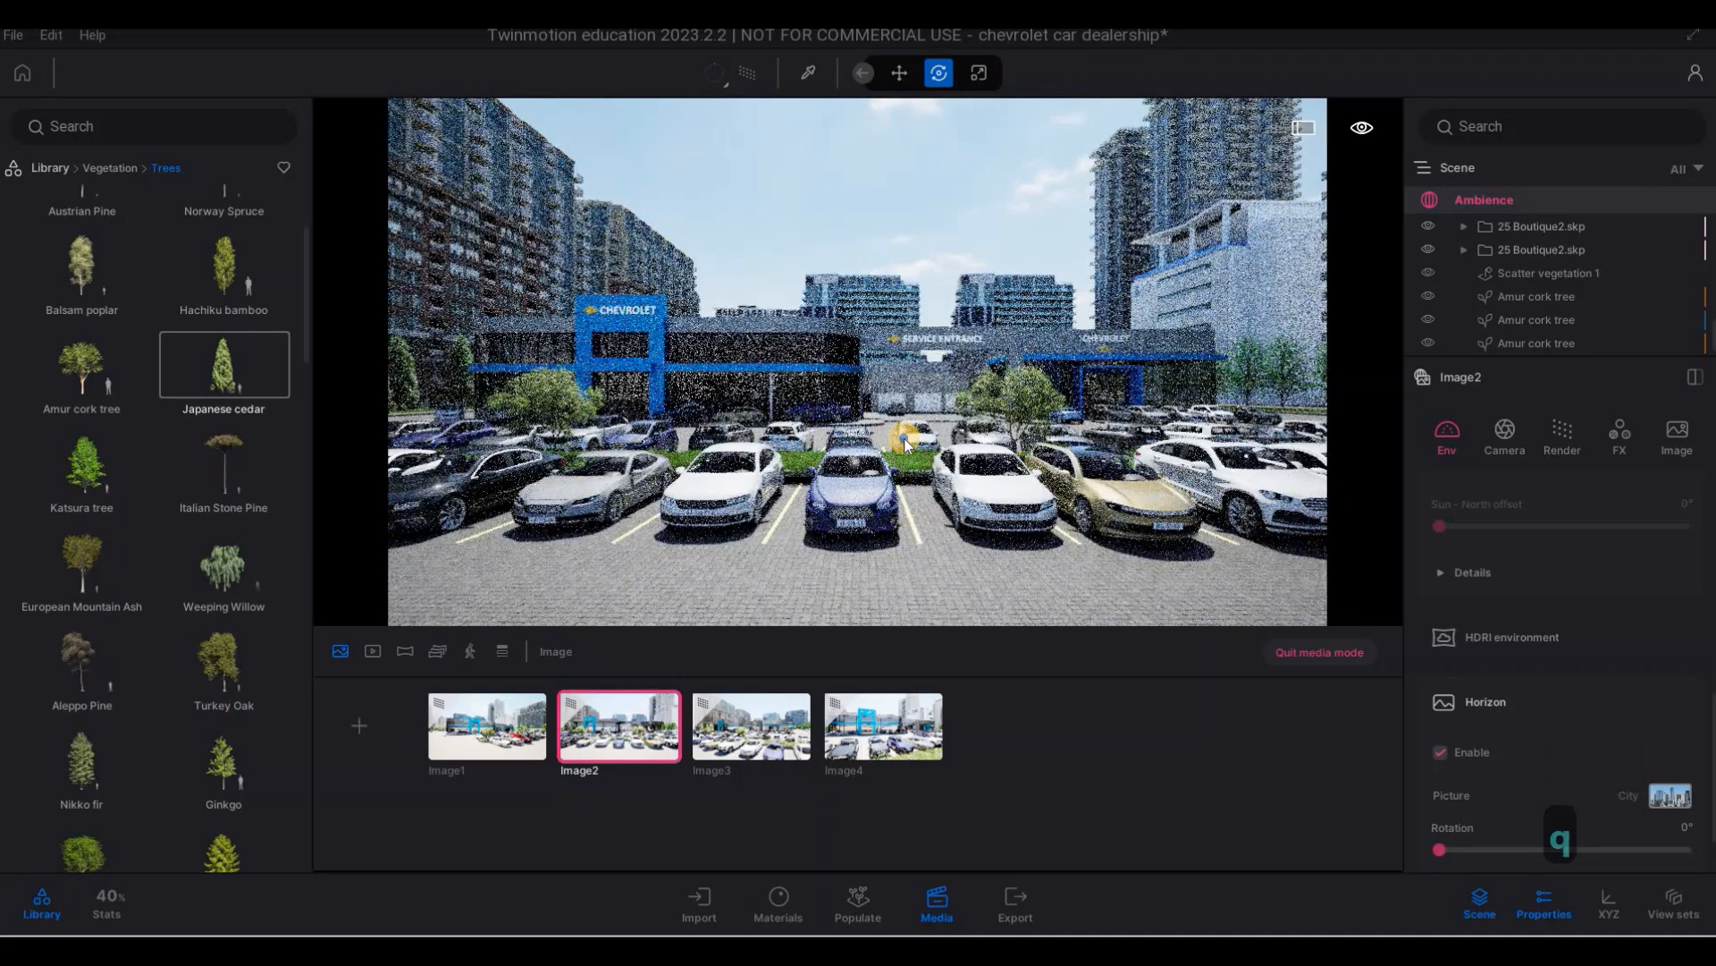
key(w)
key(w)
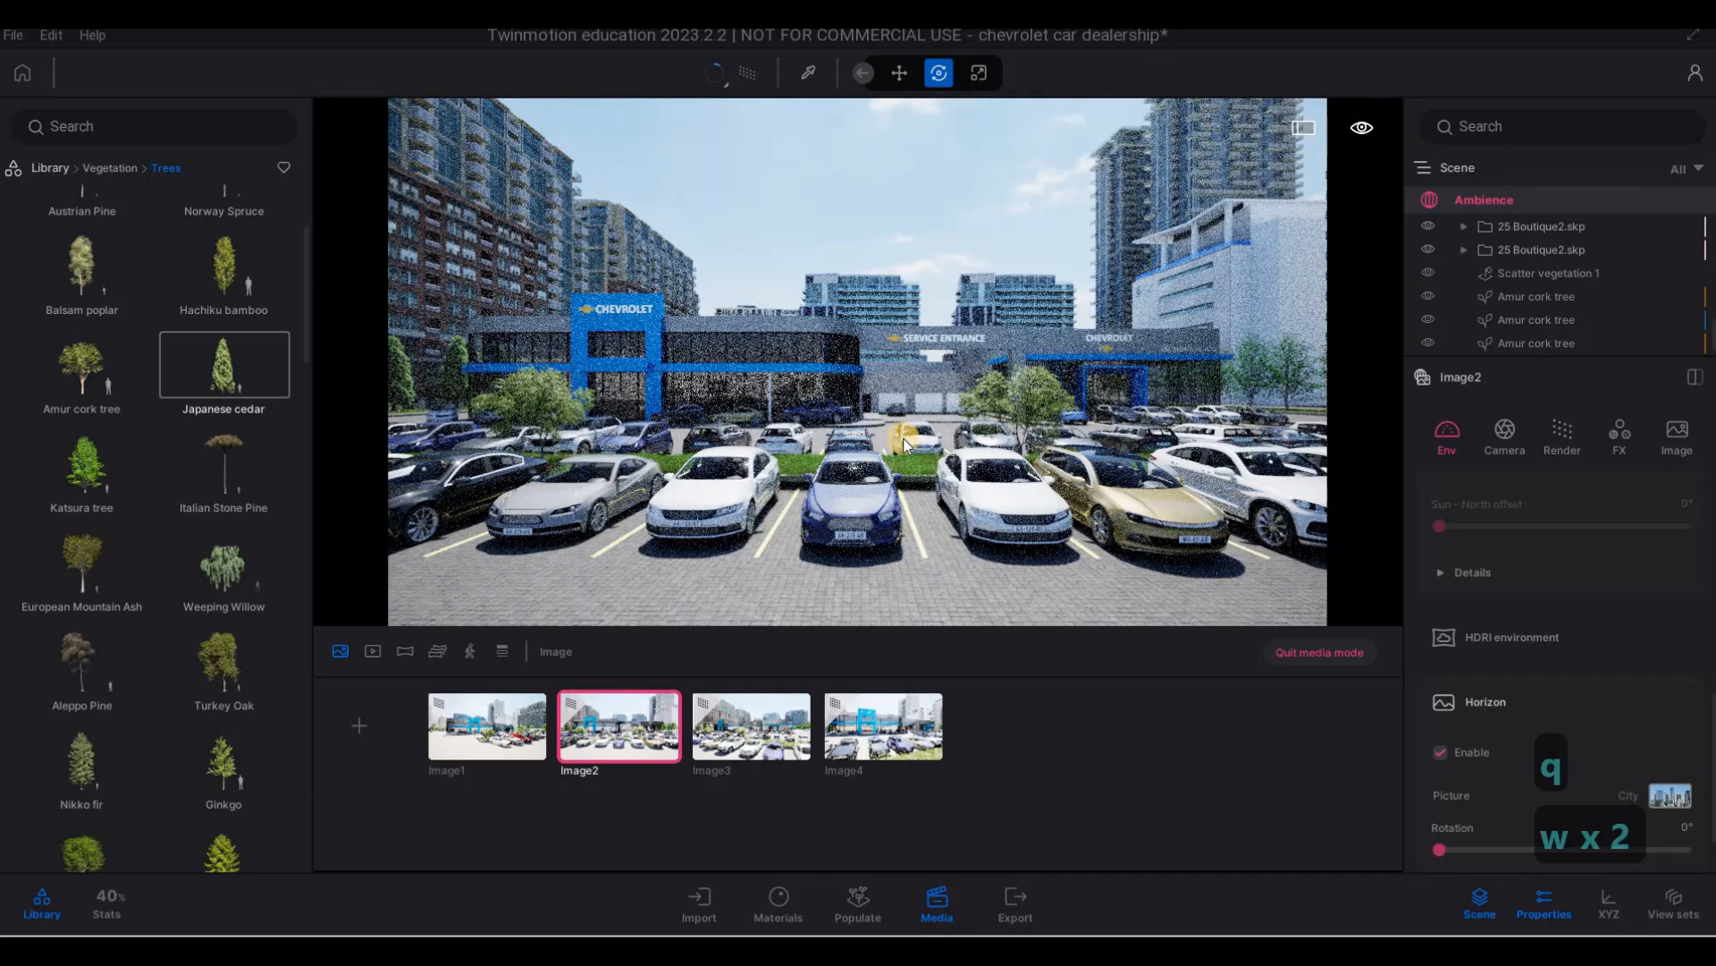
click(630, 694)
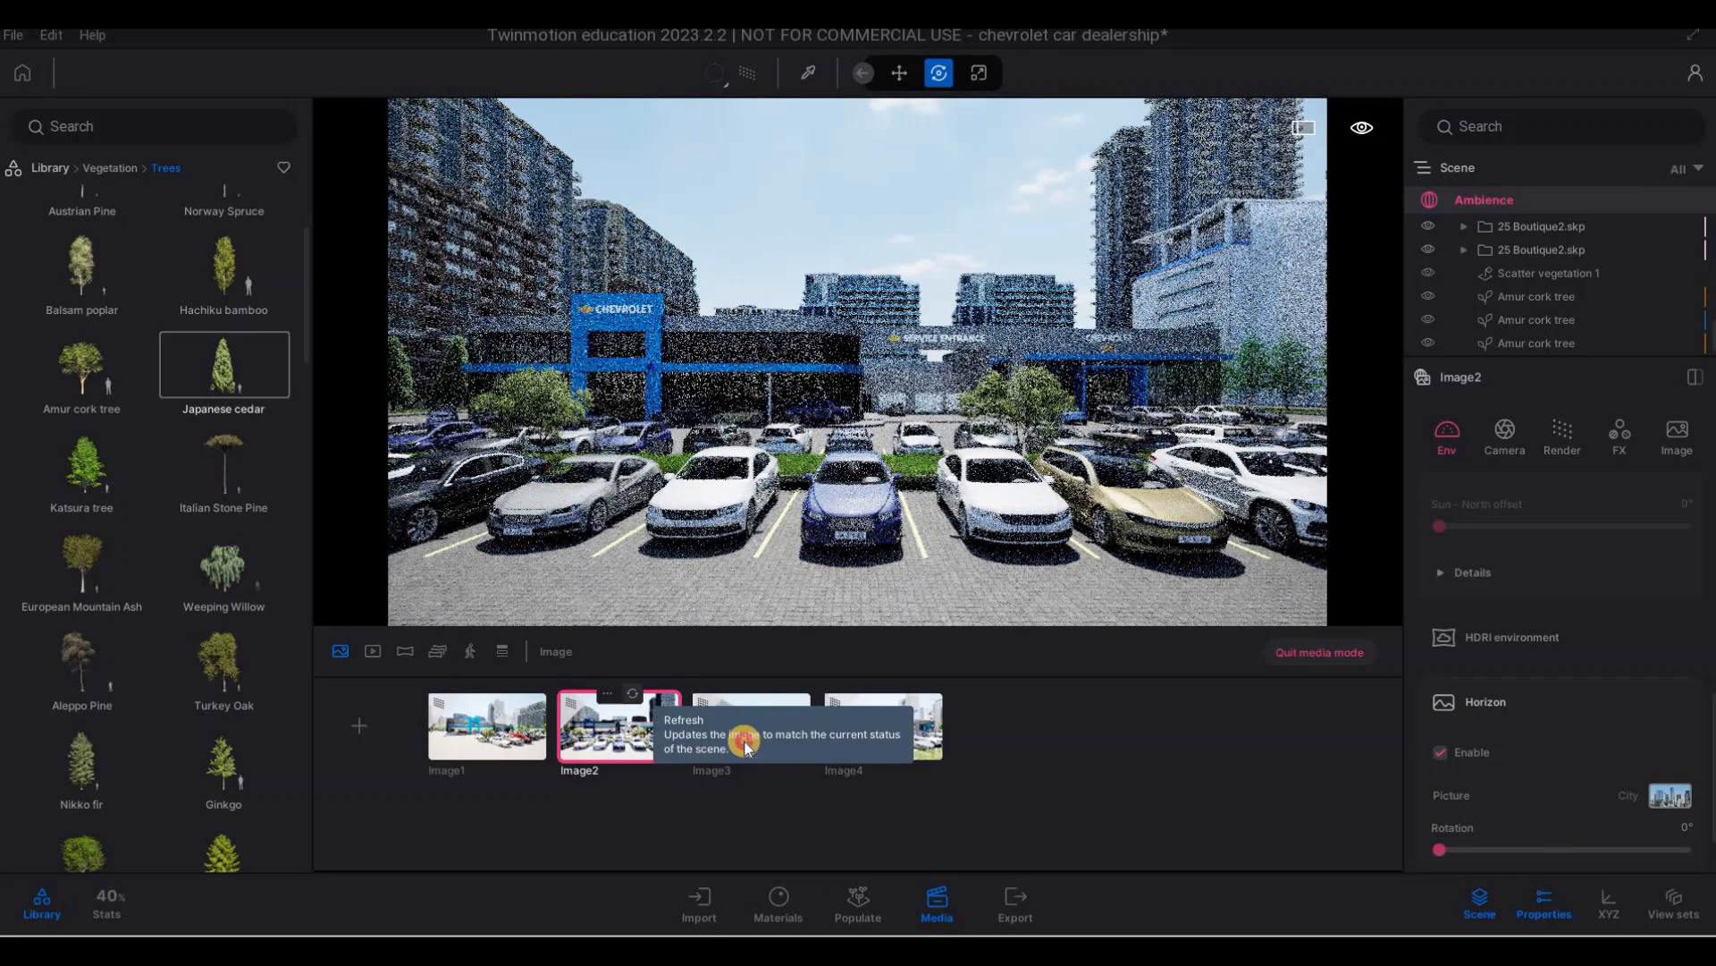
- Check the third image, and reframe the fourth image from slightly higher above the parked cars, updating its saved view
click(766, 744)
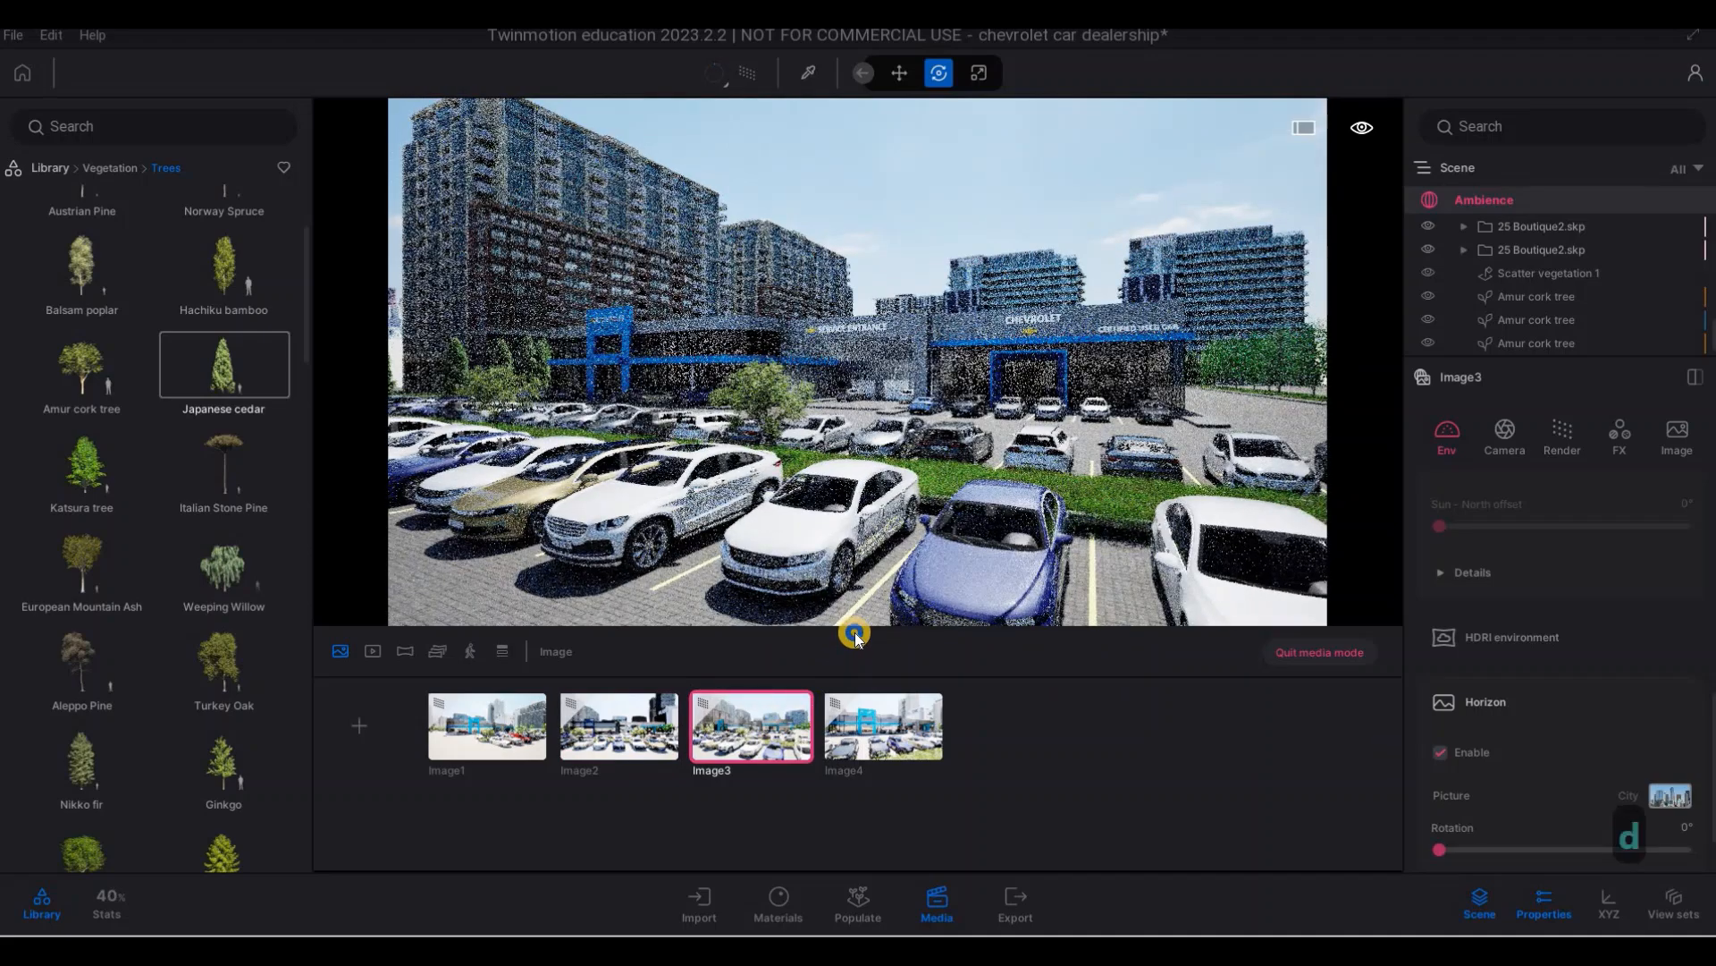
click(854, 733)
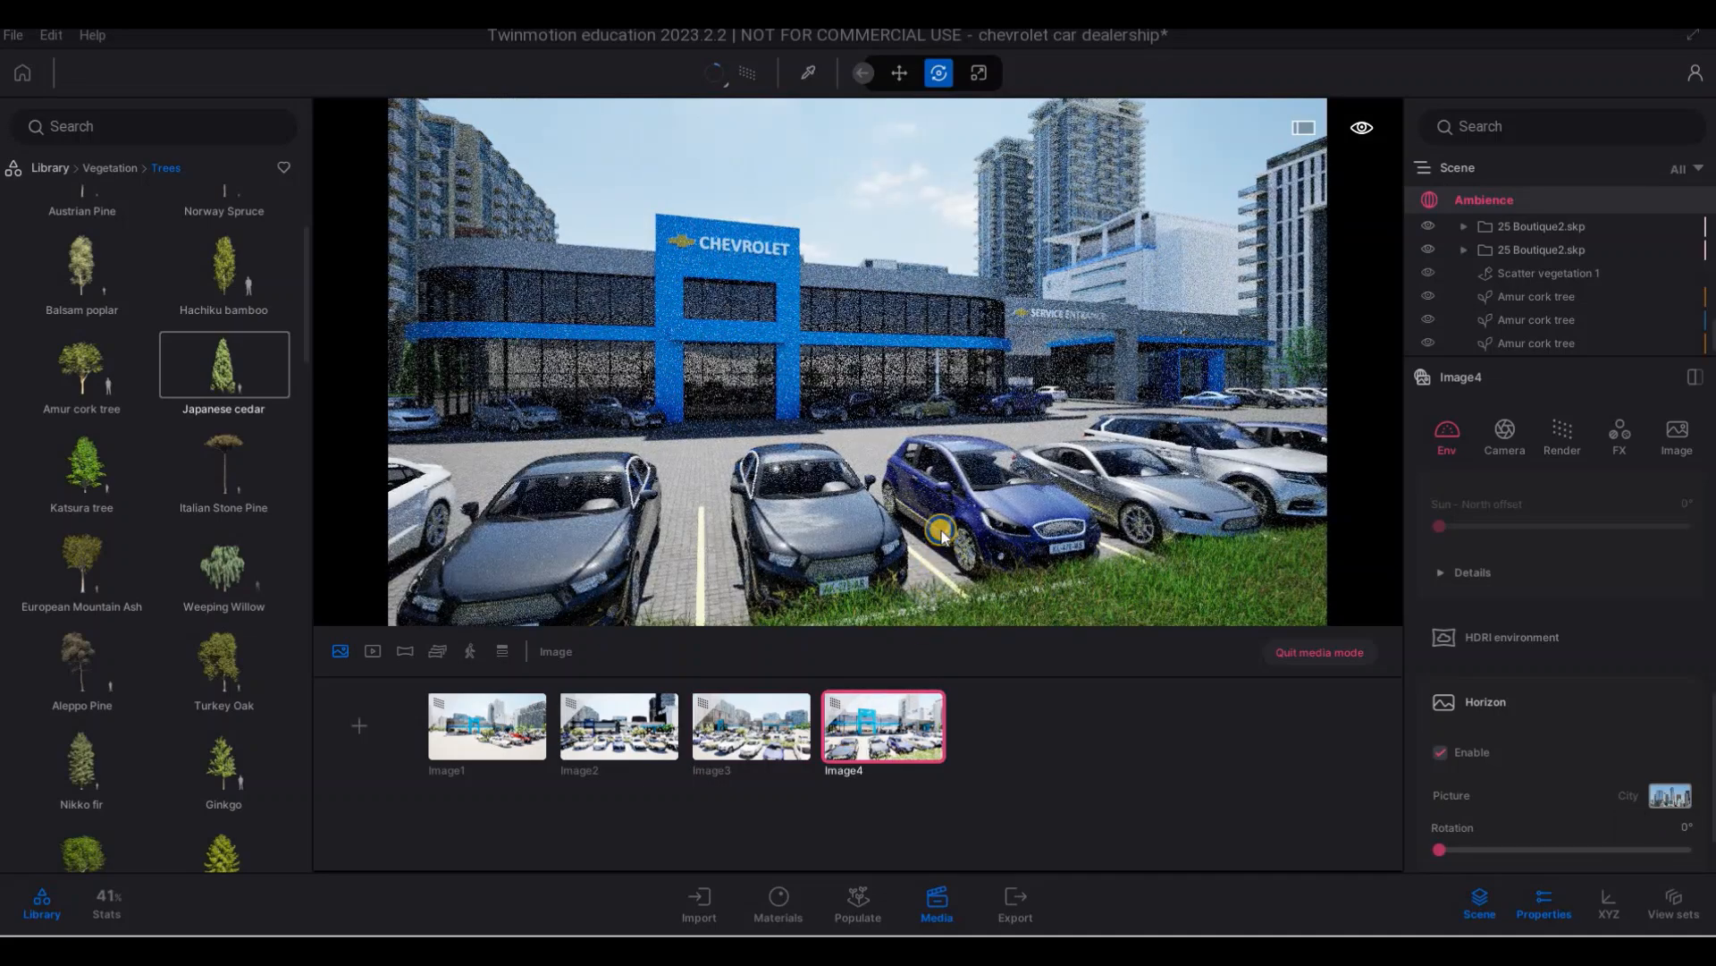
key(e)
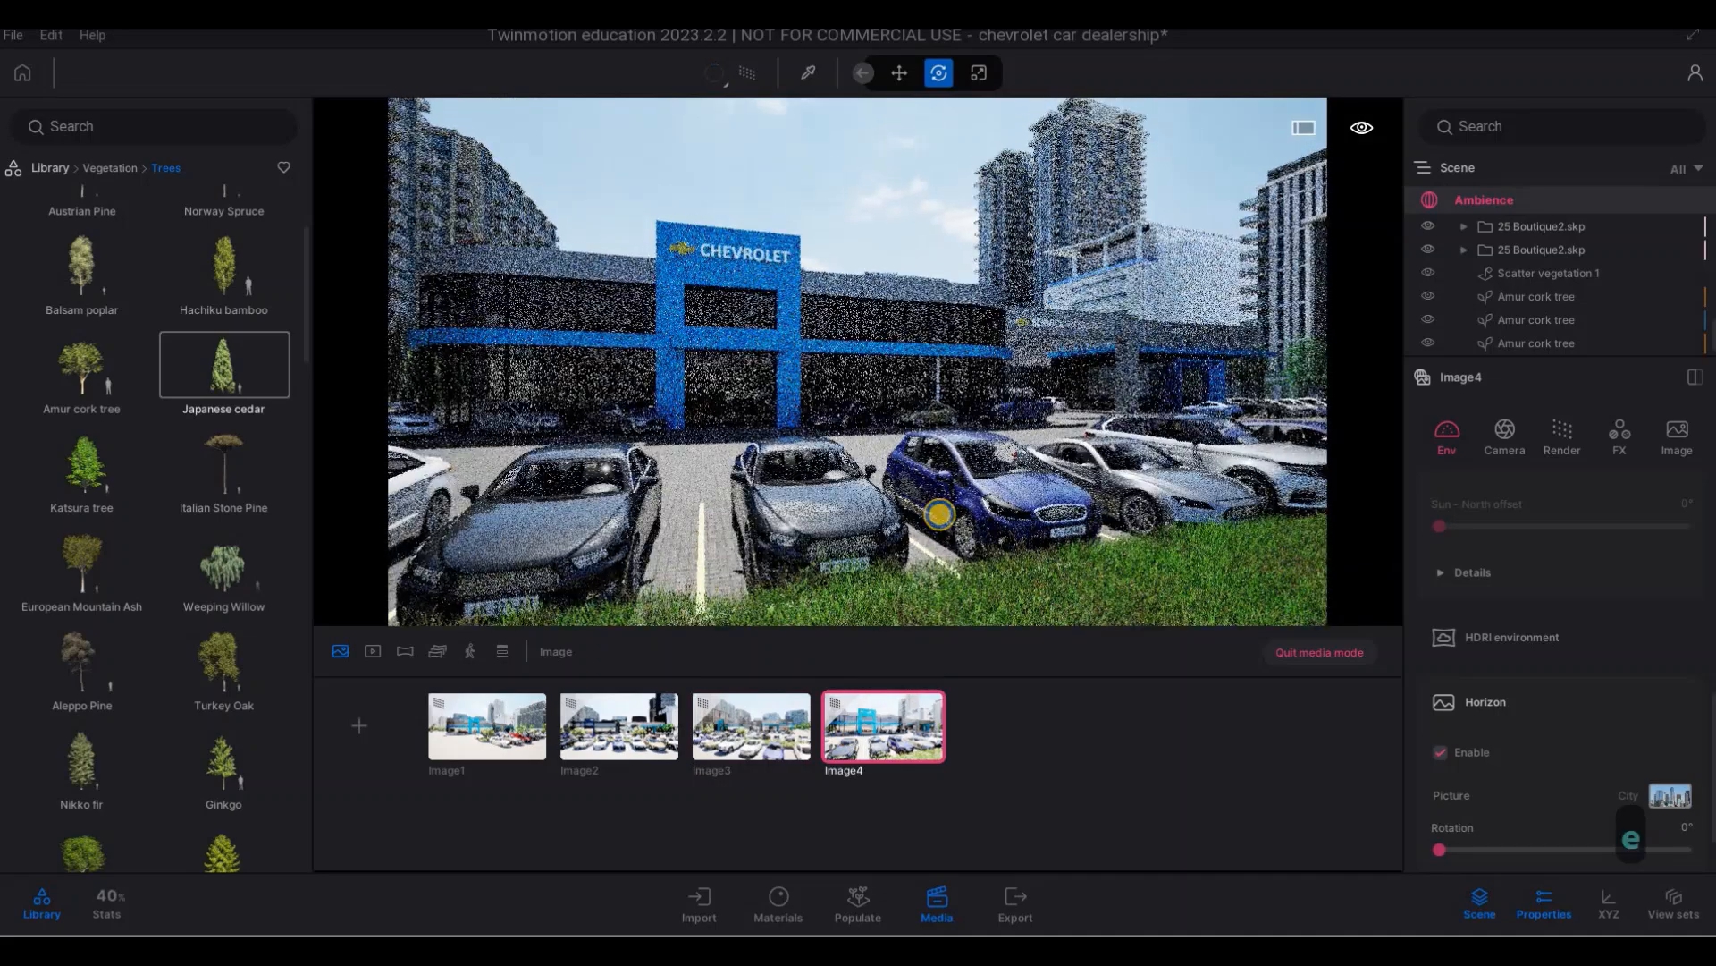
right_drag(938, 514, 936, 505)
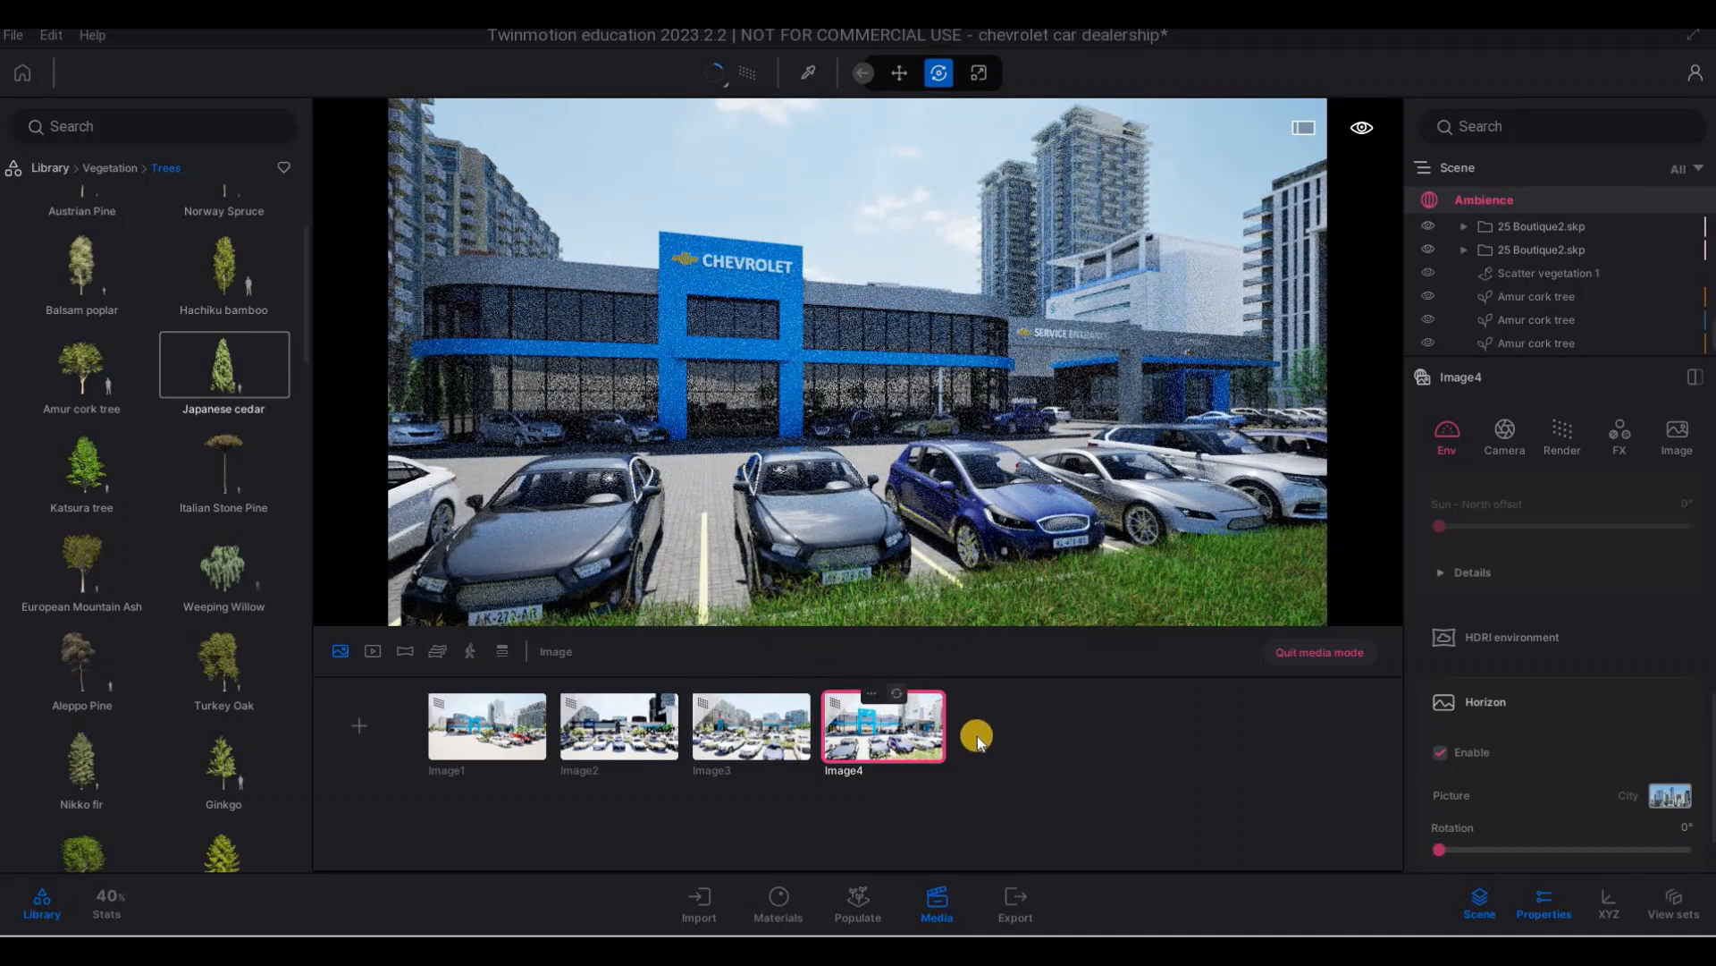
click(934, 751)
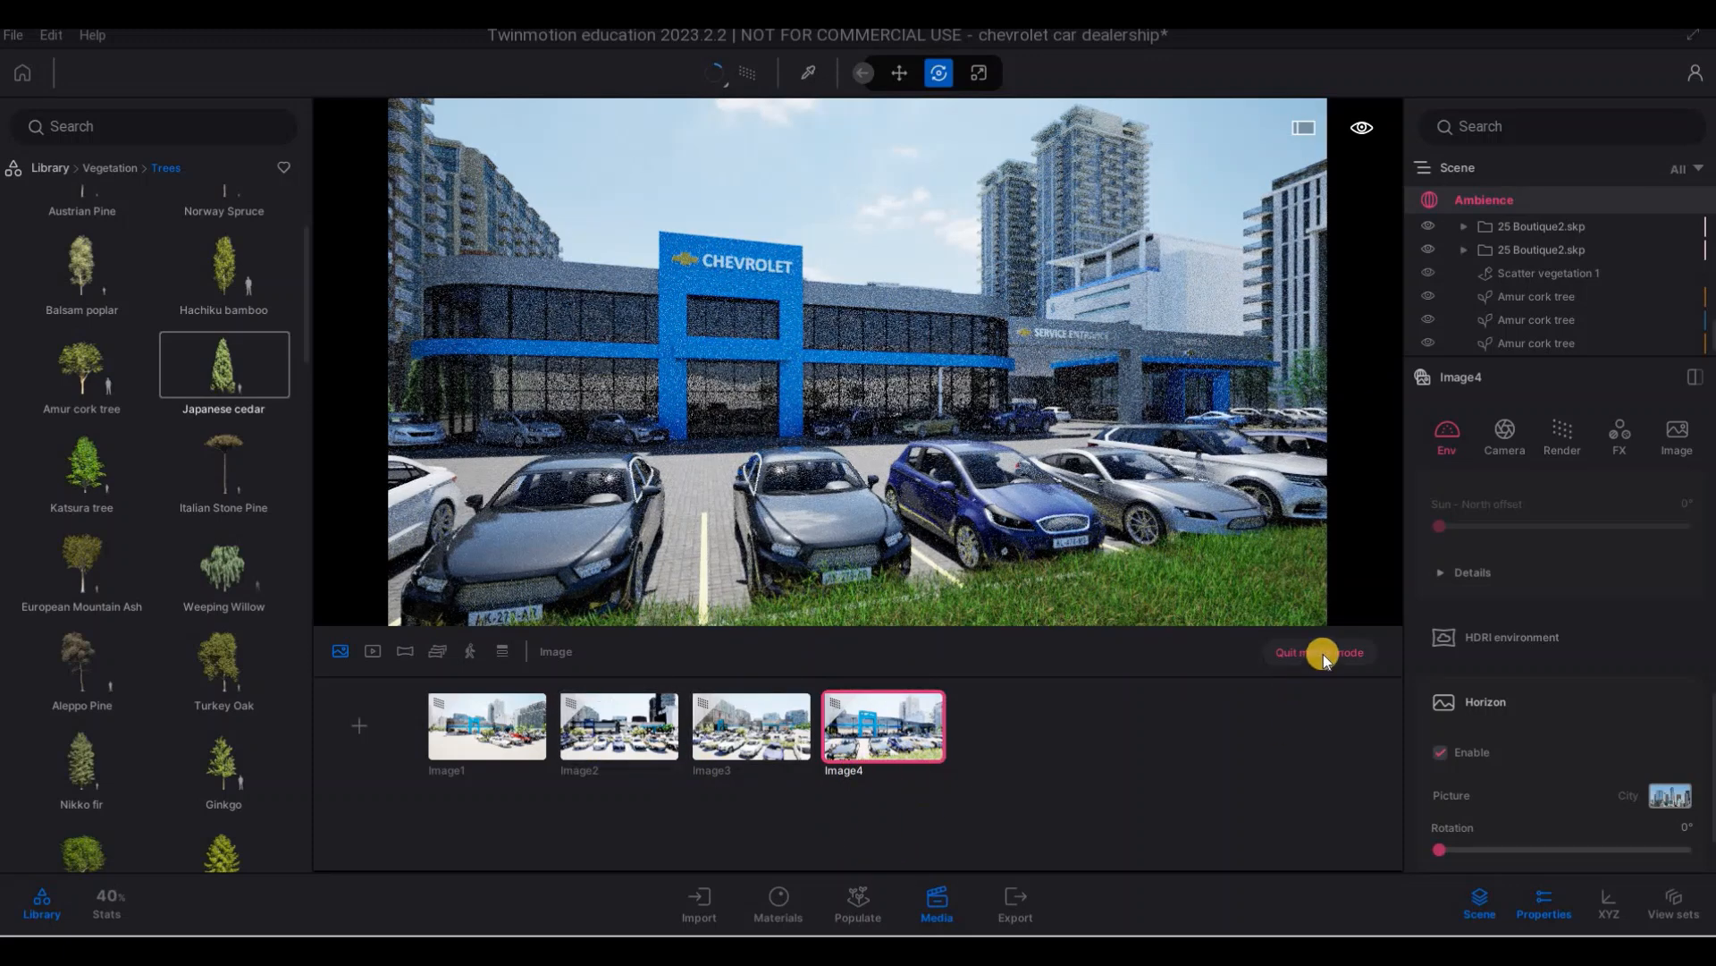
- Switch the media type to Video and reframe the scene on the dealership front with the white cars and red van
click(947, 910)
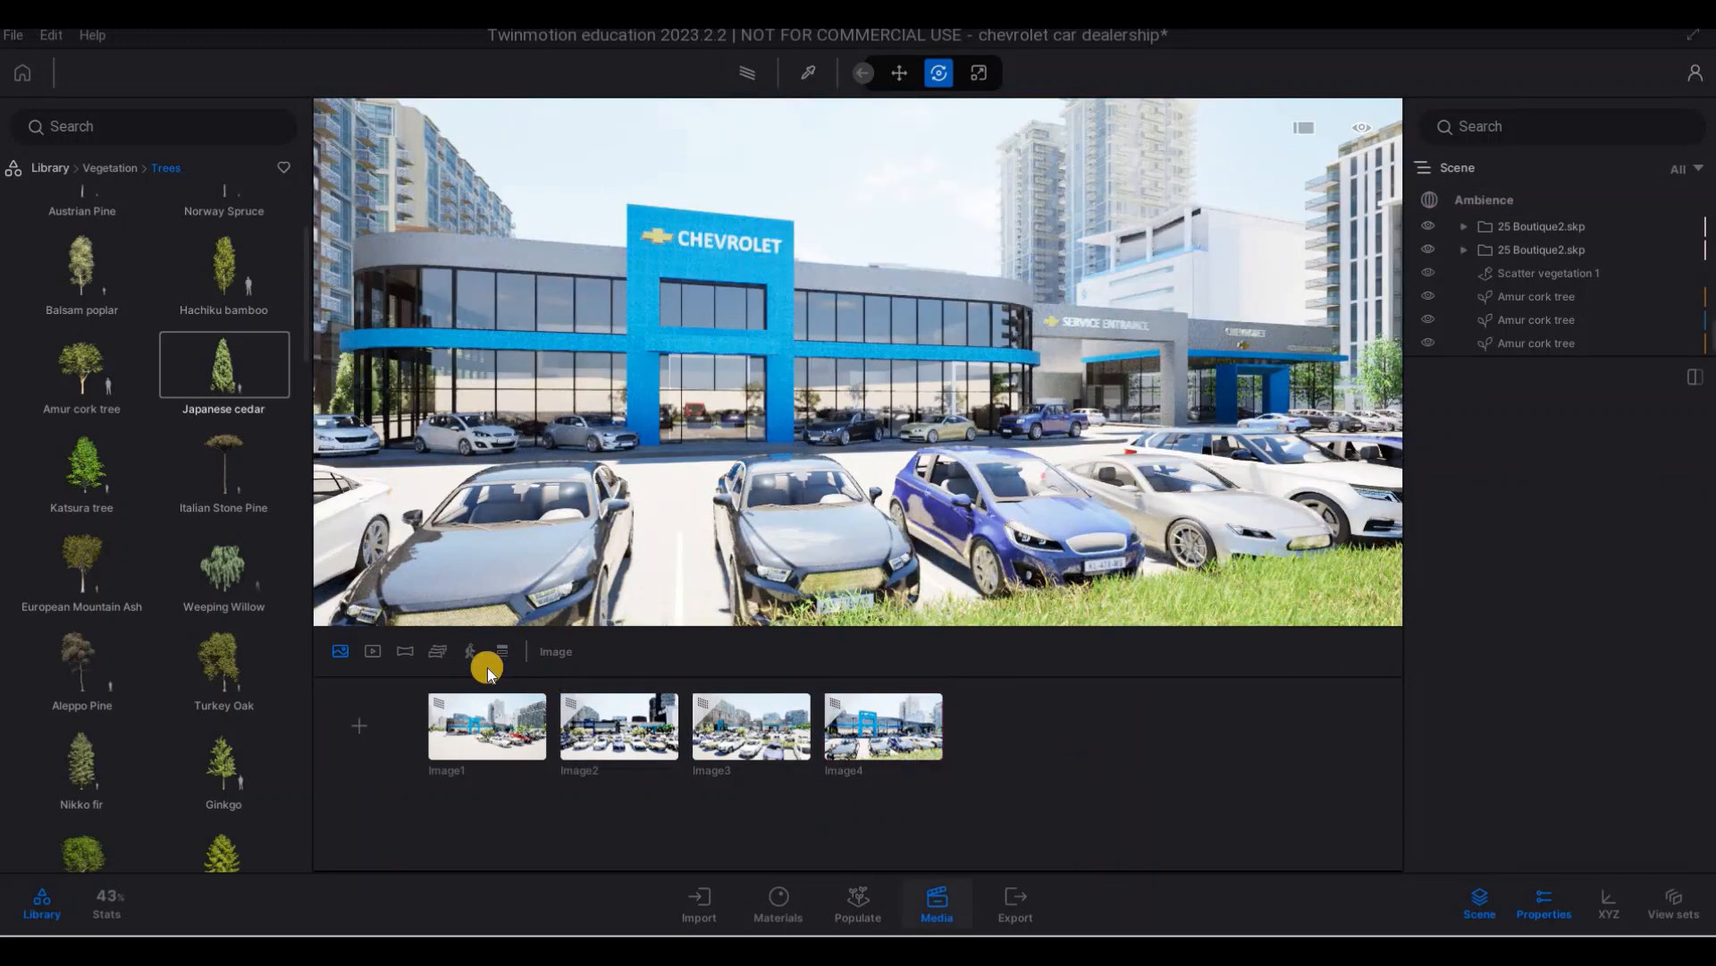
click(372, 651)
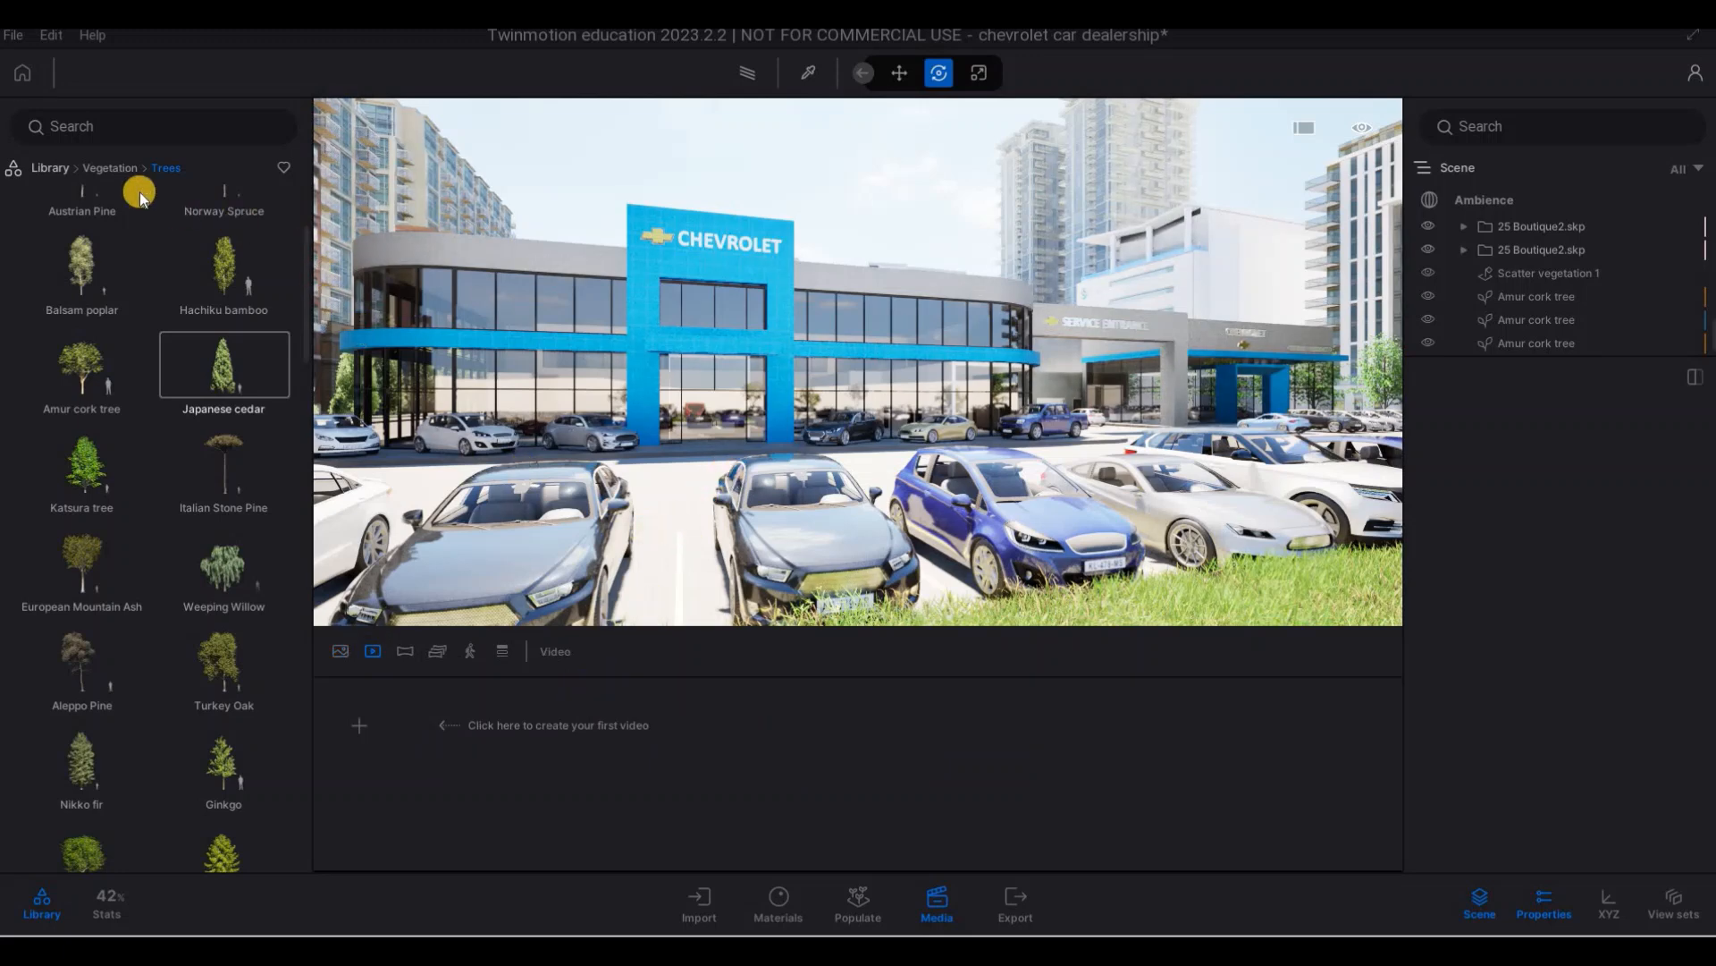
click(55, 167)
mouse_move(761, 360)
mouse_down()
mouse_move(942, 407)
mouse_move(899, 345)
mouse_up()
key(q)
key(s)
key(e)
key(s)
key(q)
key(a)
key(e)
key(s)
key(q)
key(d)
- Set the exposure in the scene's Ambience environment settings to 1.42
click(1491, 296)
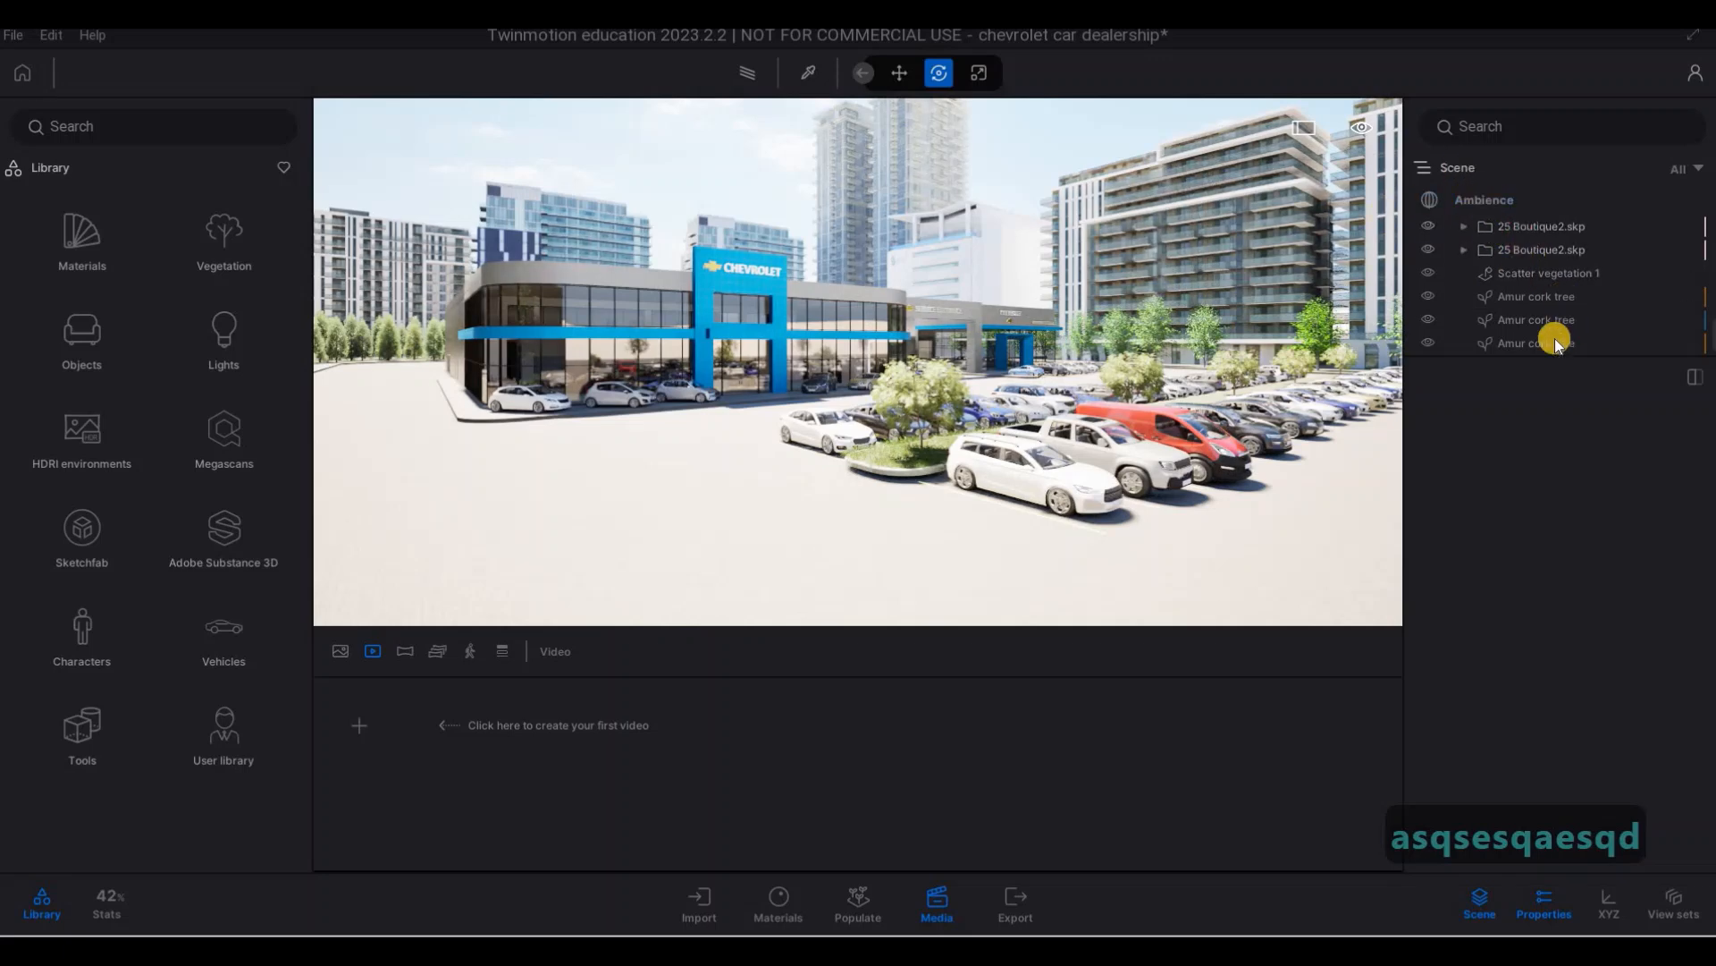
click(1525, 519)
scroll(1546, 672, down, 2)
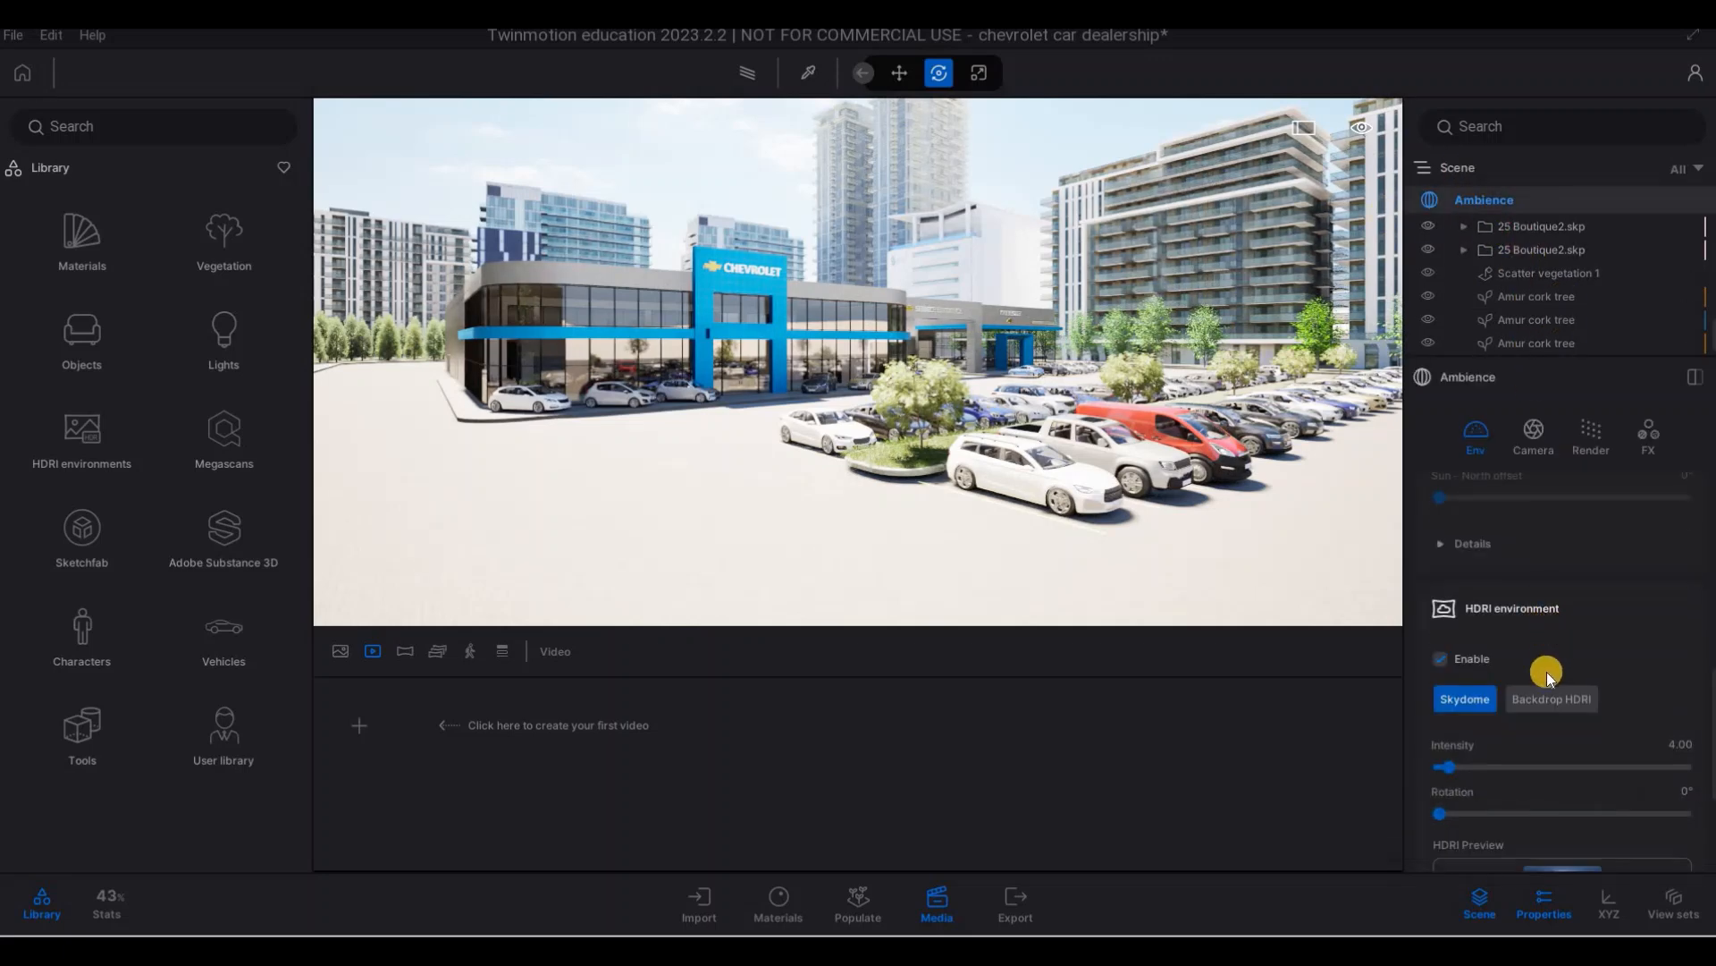
scroll(1541, 668, down, 5)
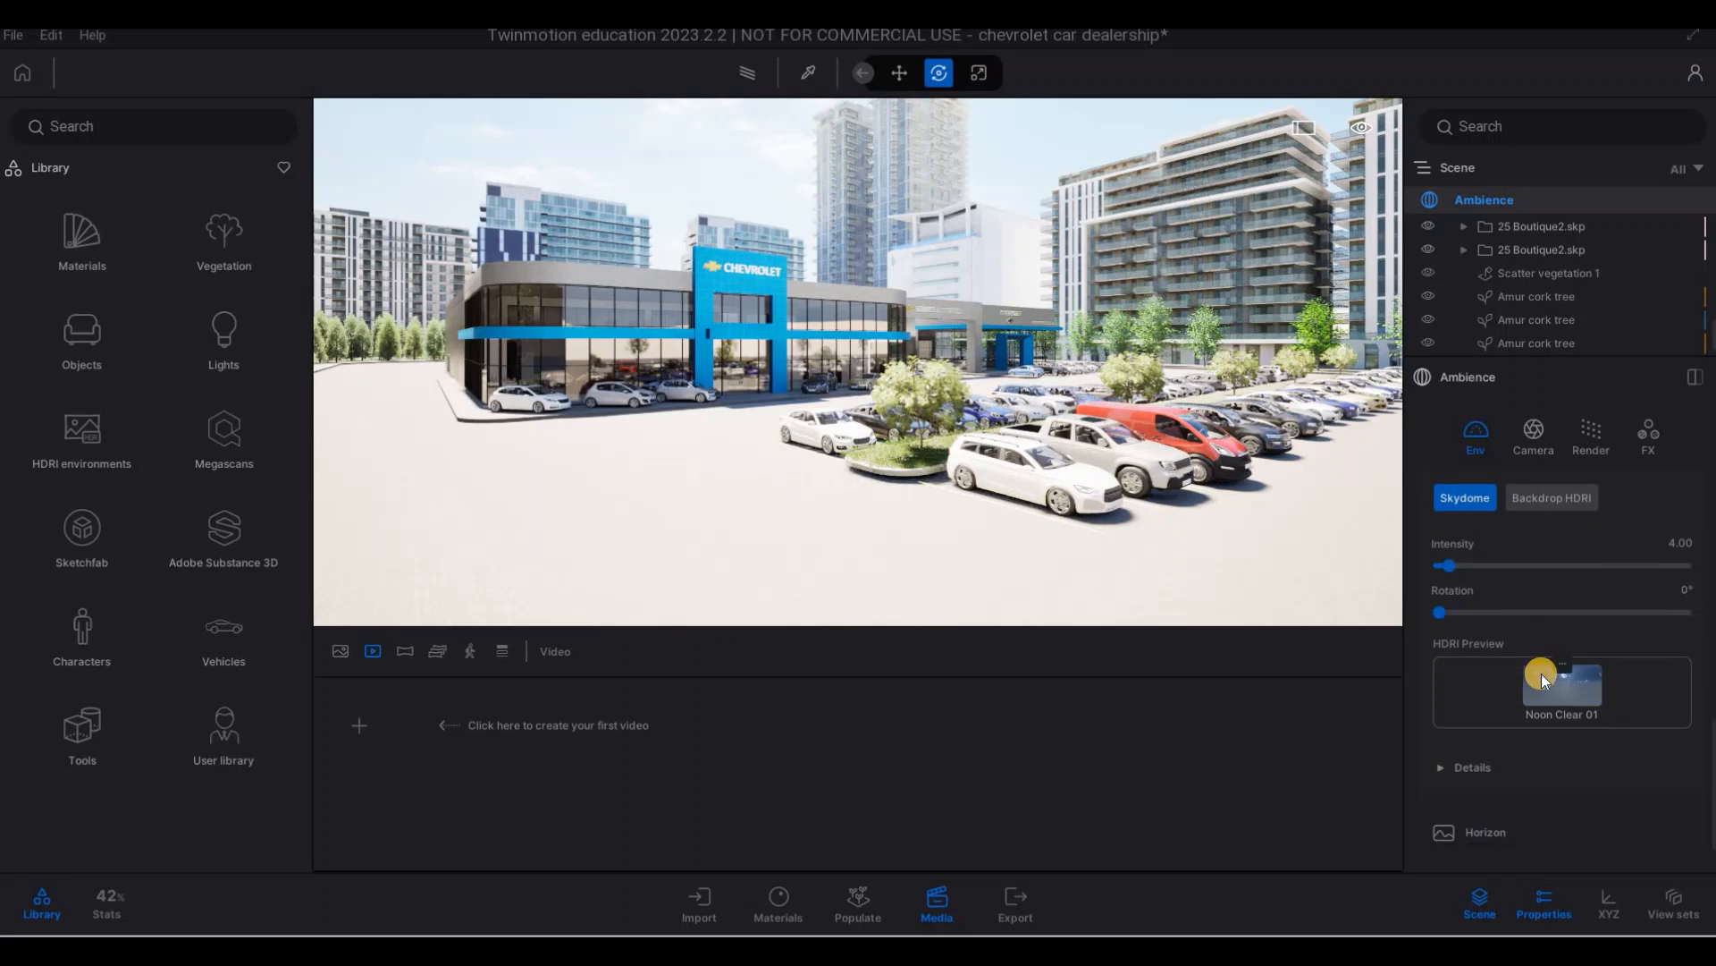
scroll(1527, 615, up, 10)
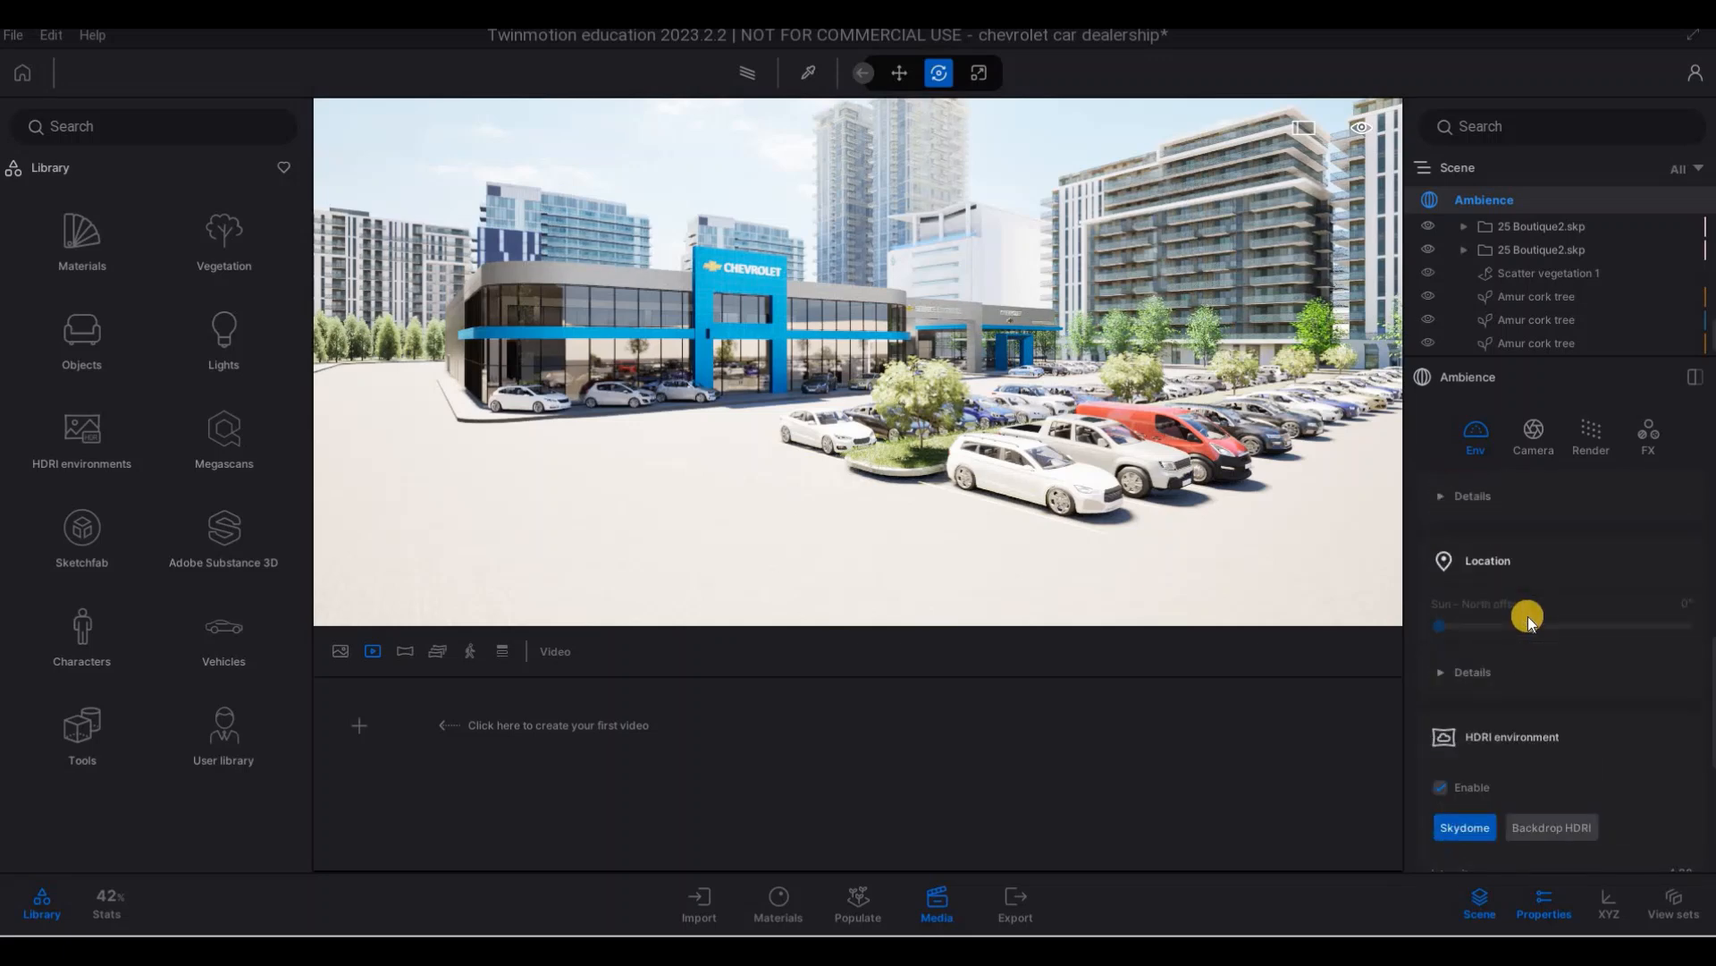
scroll(1527, 621, up, 6)
drag(1573, 705, 1573, 706)
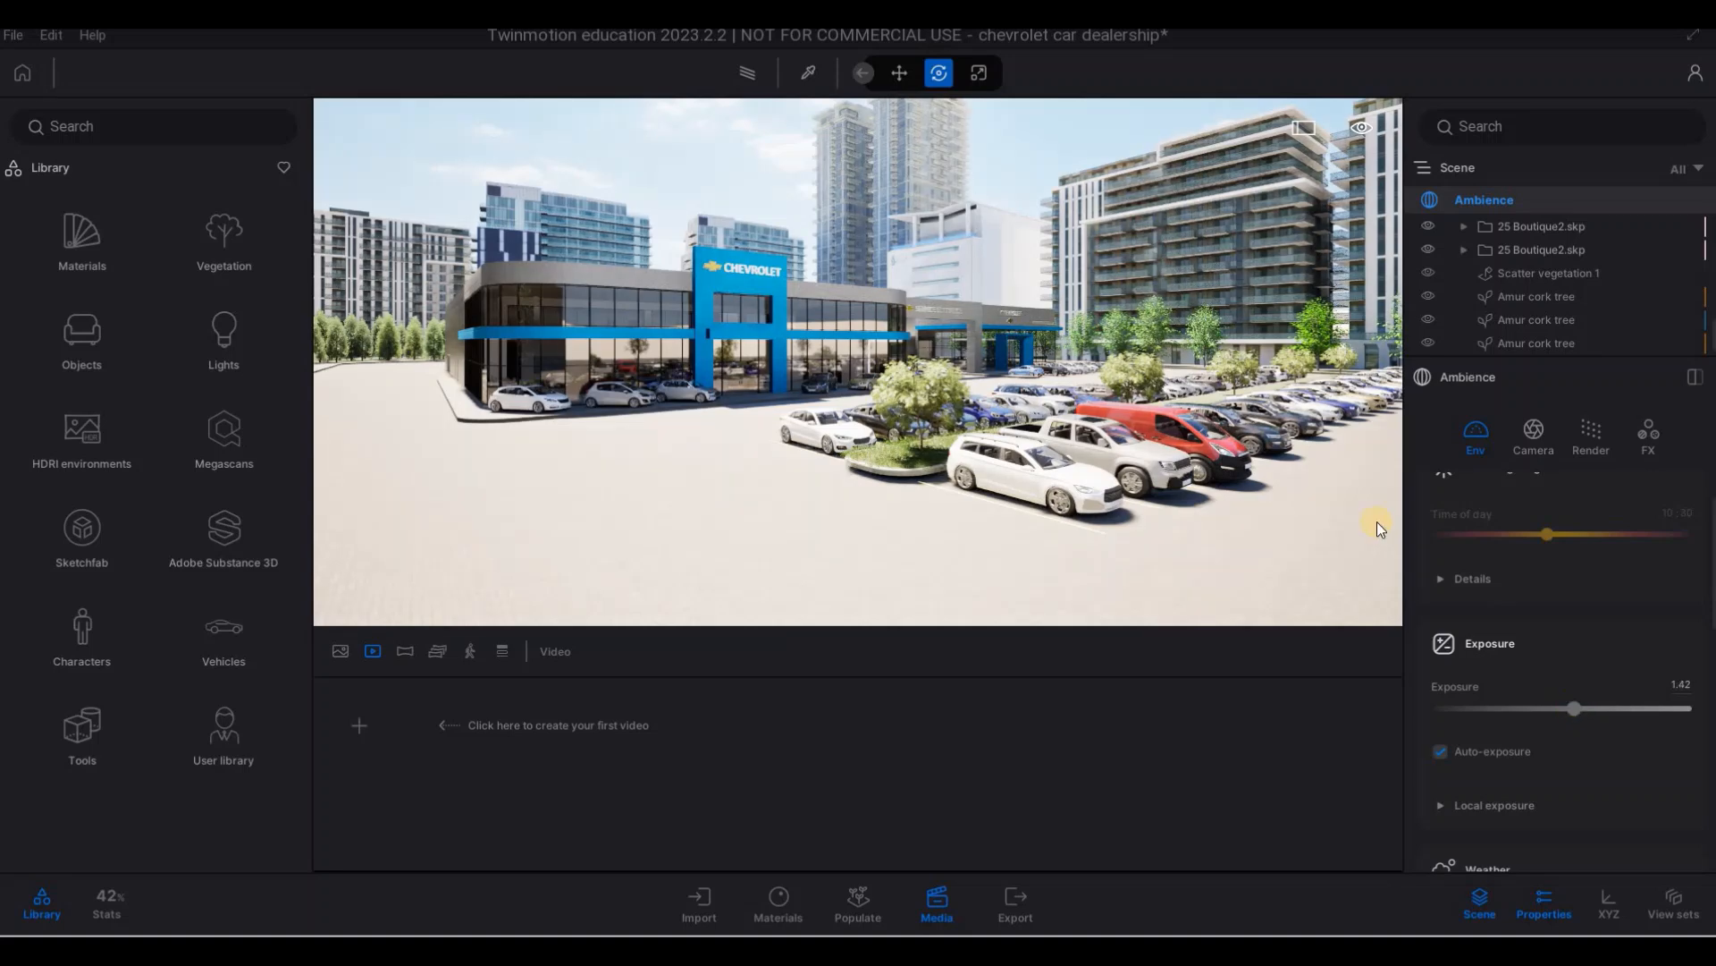
- Frame a slightly raised, wider view of the dealership and parking lot and create the first video from it
drag(1225, 444, 1253, 458)
key(e)
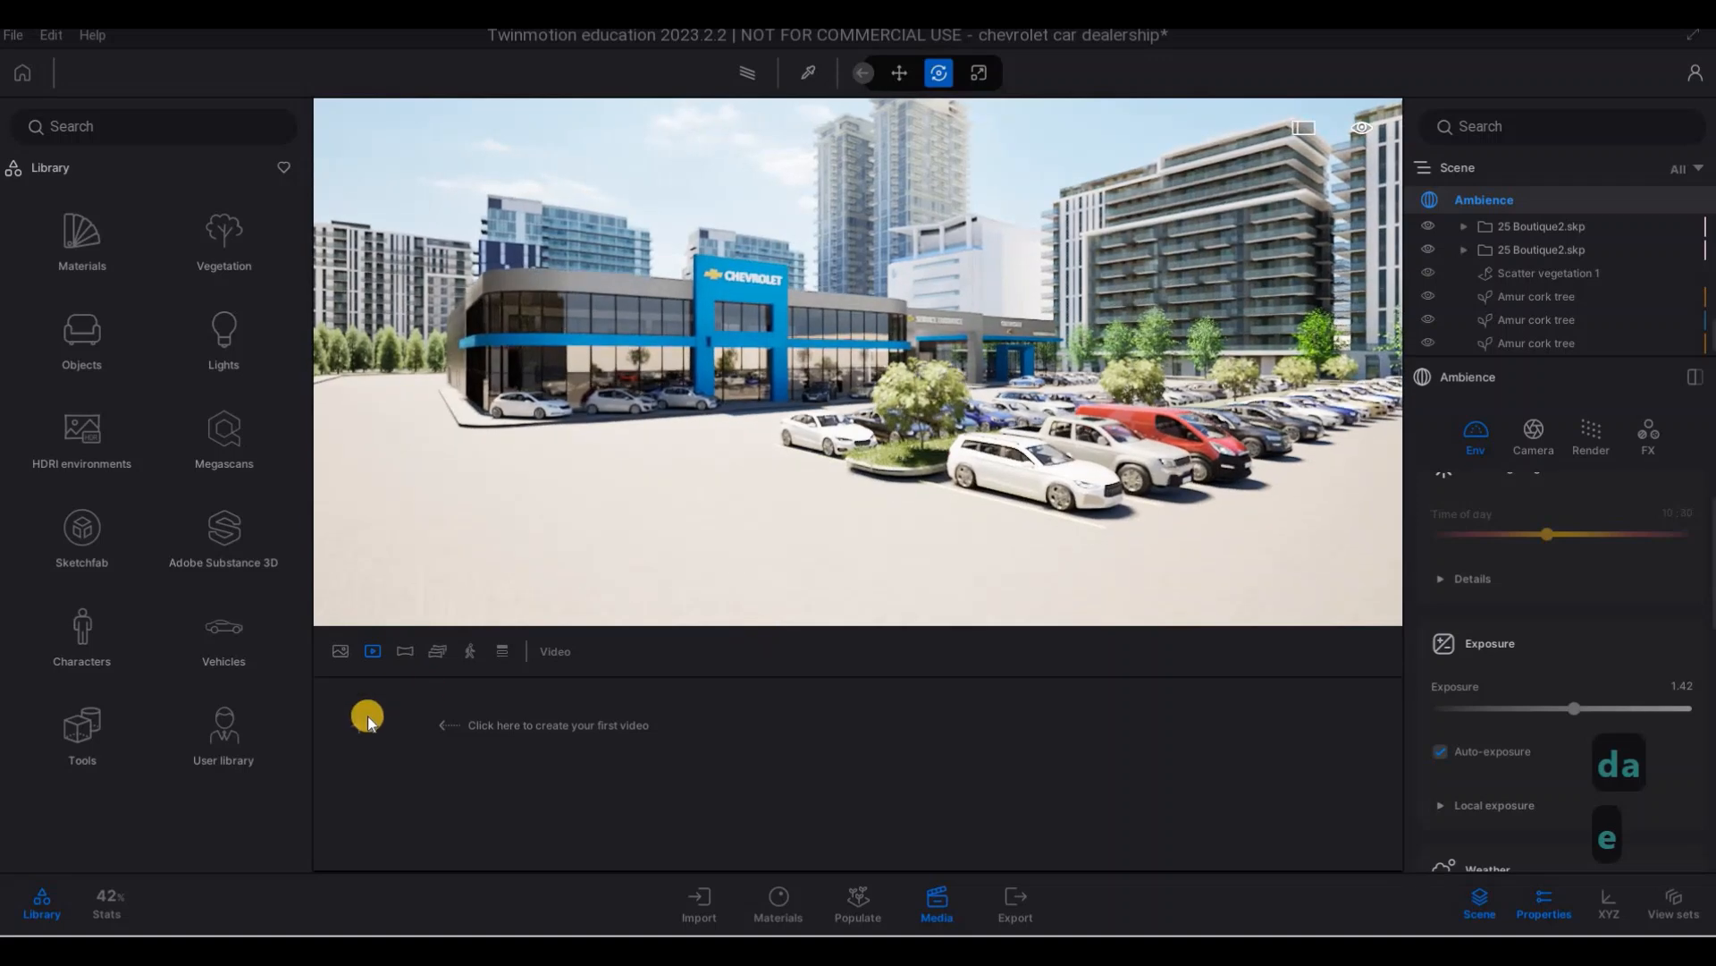
key(a)
key(s)
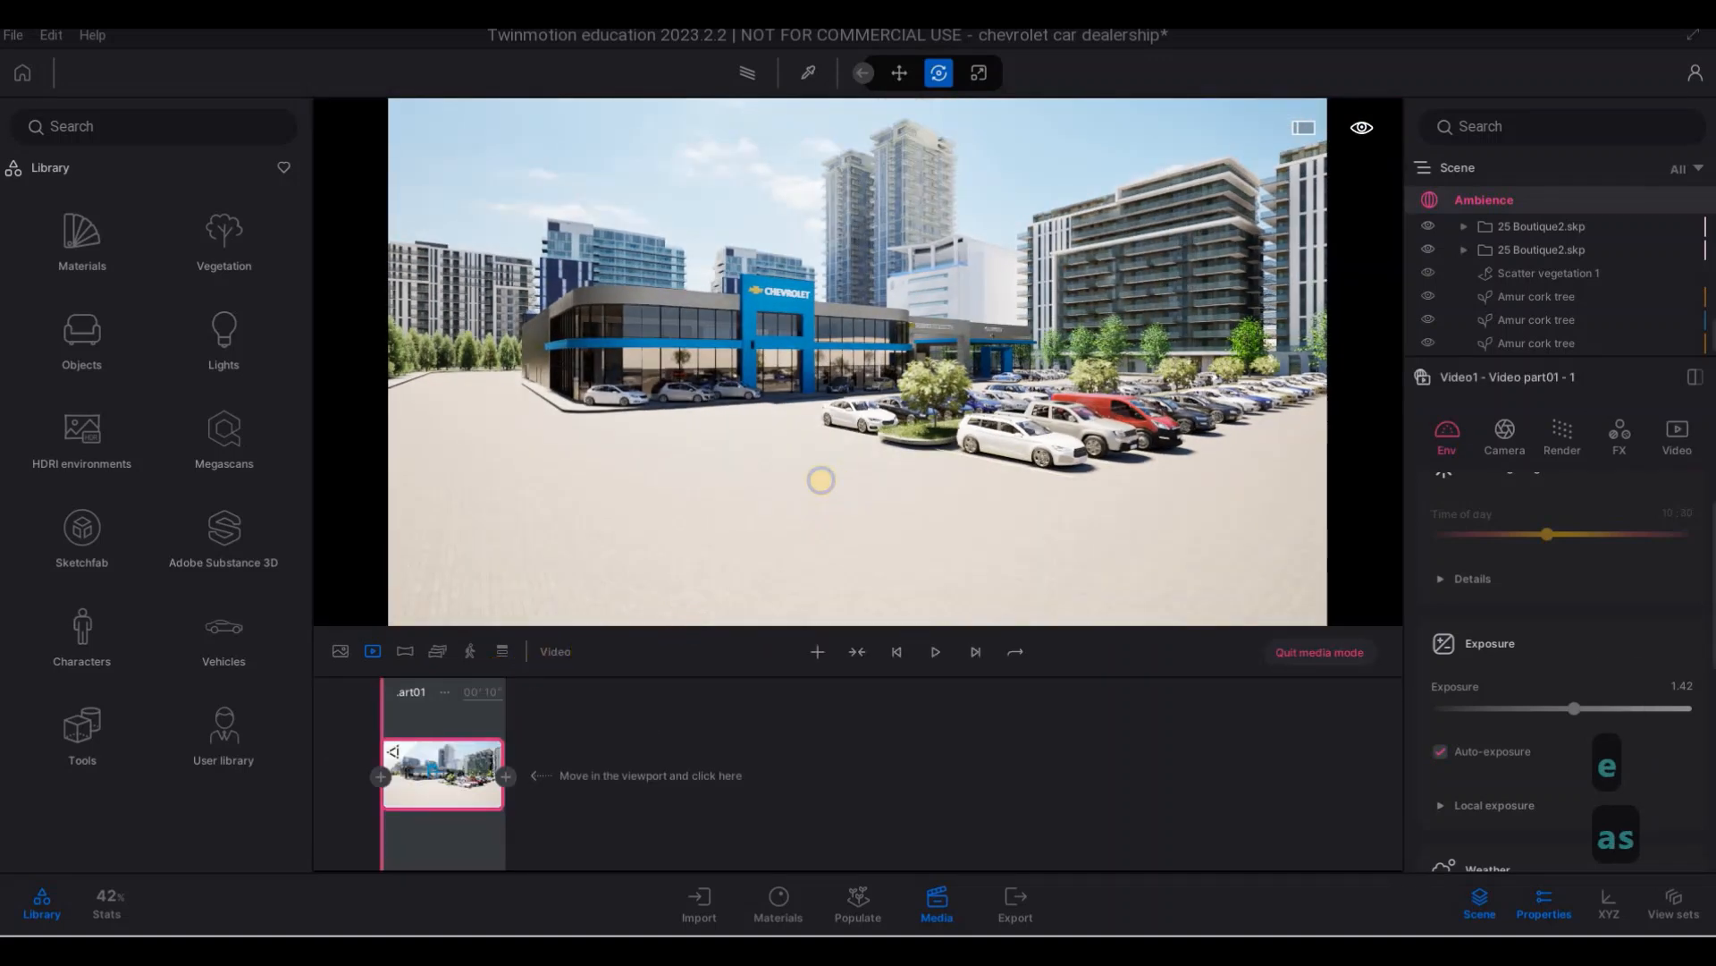
- Survey the parking lot, its grass edge and the blue Chevrolet pylon sign for a suitable opening camera position
key(e)
key(d)
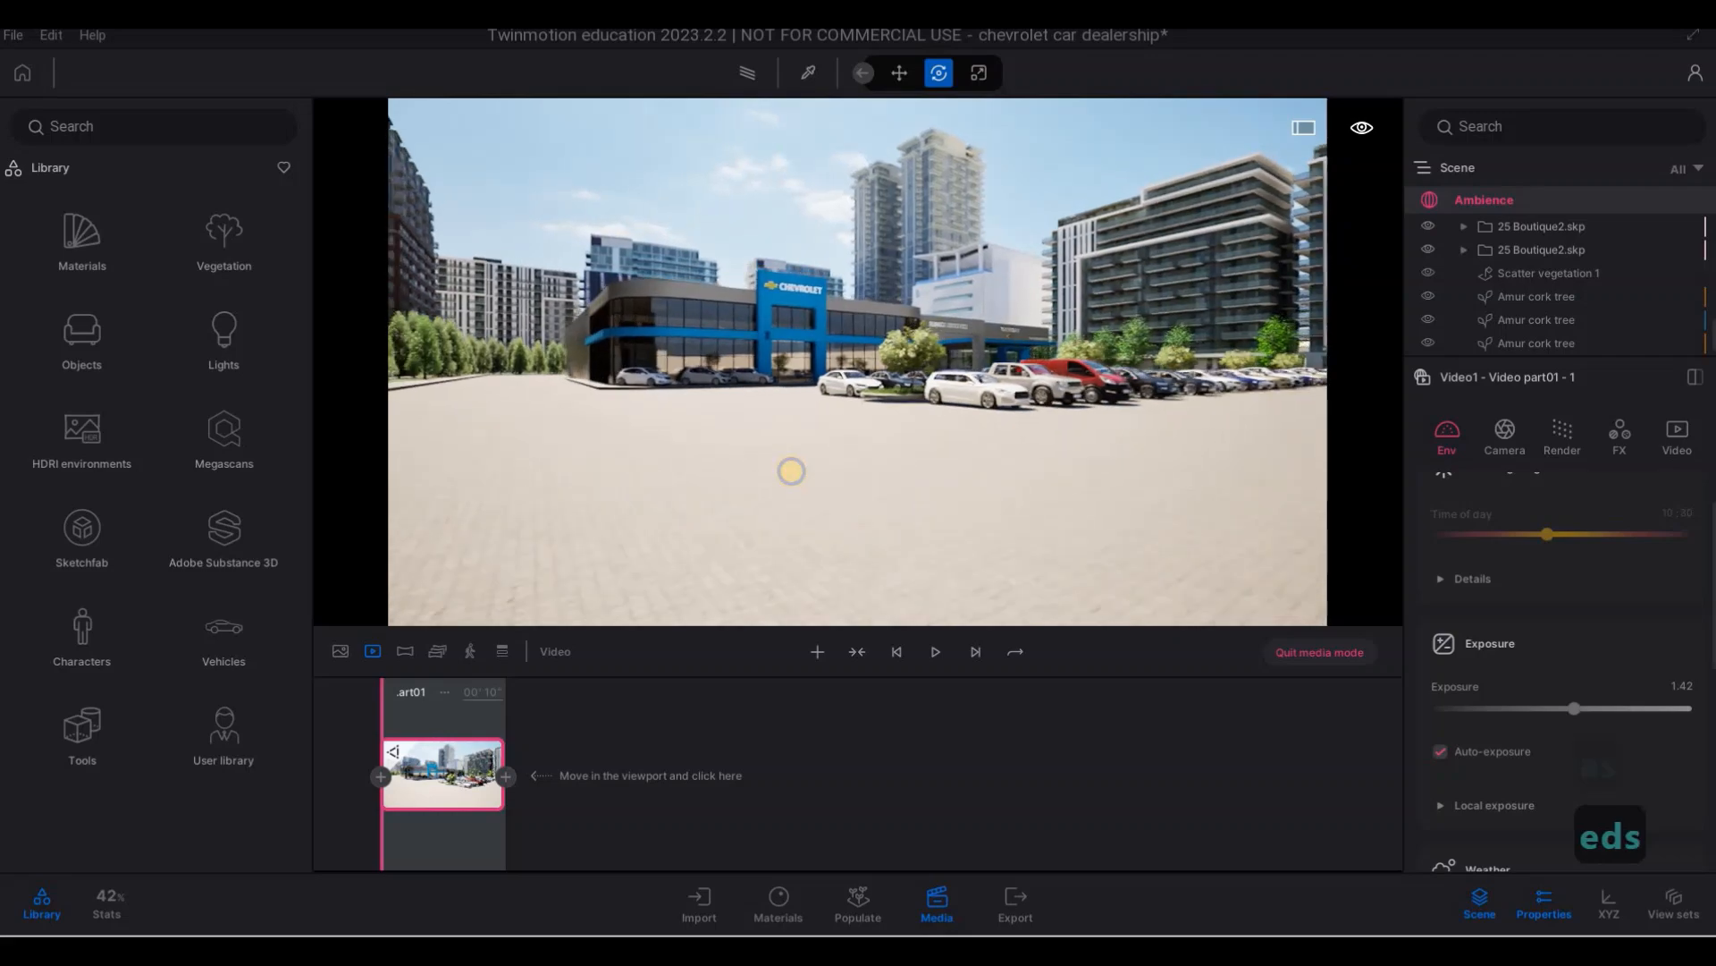
key(d)
key(d)
key(w)
key(w)
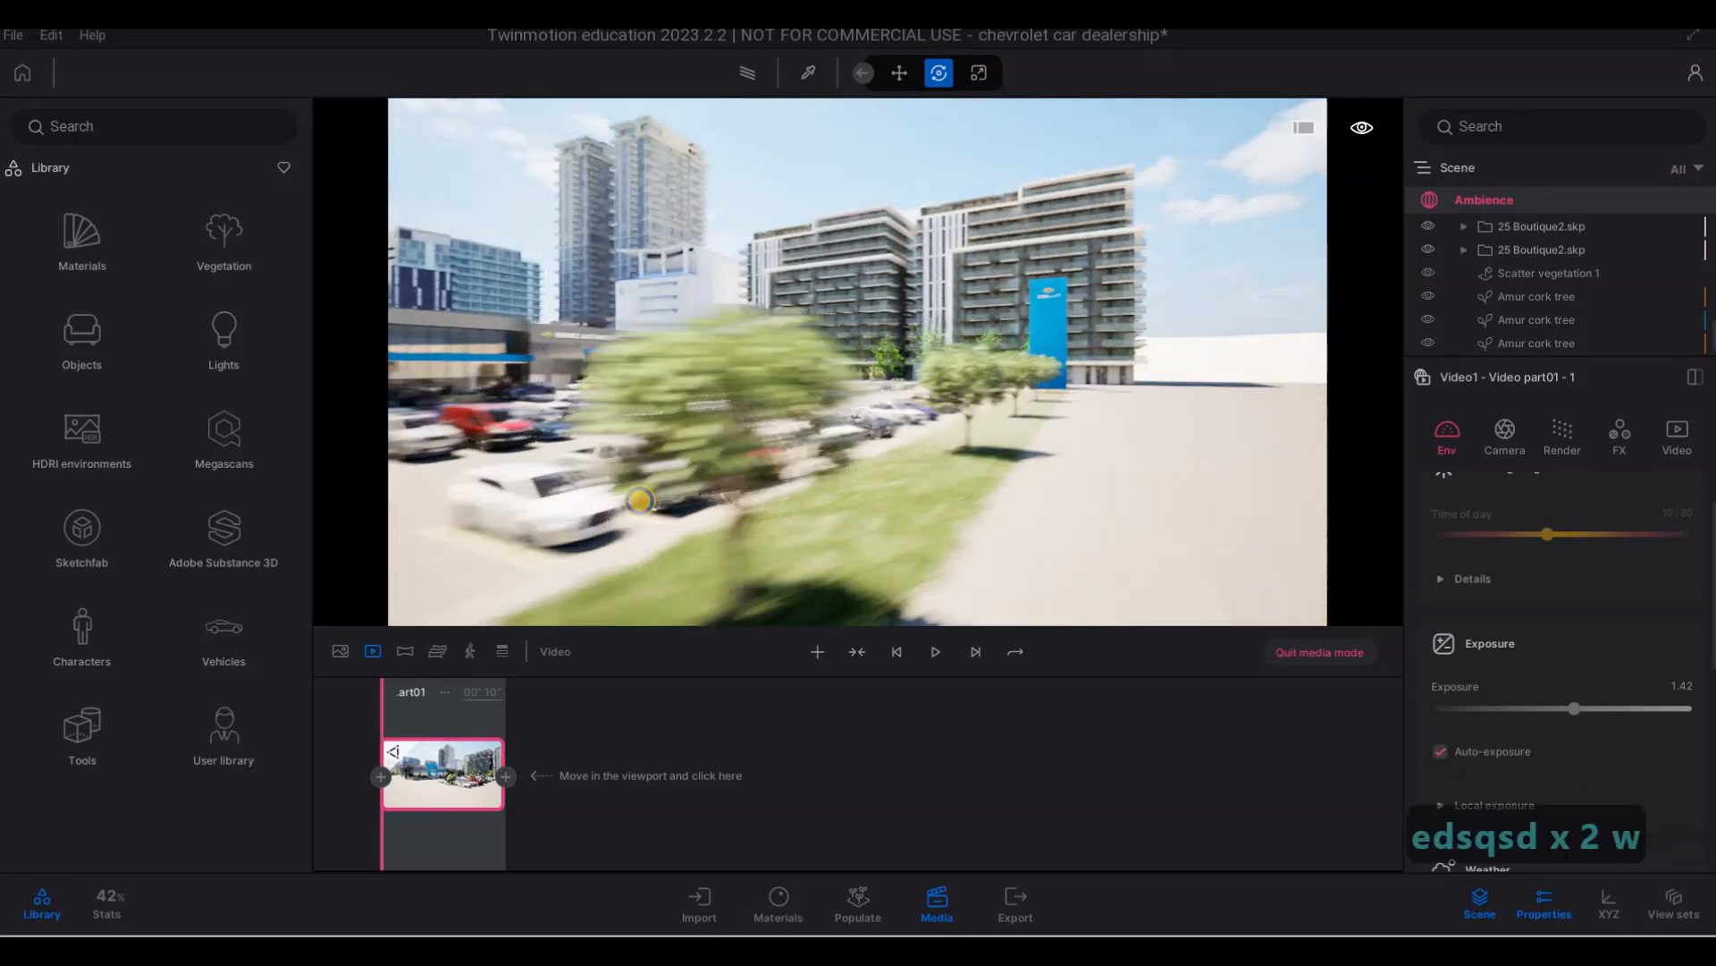
key(d)
key(d)
key(d)
key(d)
key(d)
key(d)
key(d)
key(d)
key(d)
key(d)
key(d)
key(d)
key(d)
key(d)
key(d)
key(d)
key(d)
key(d)
key(d)
key(d)
key(d)
key(d)
key(d)
key(d)
key(d)
key(d)
key(d)
key(d)
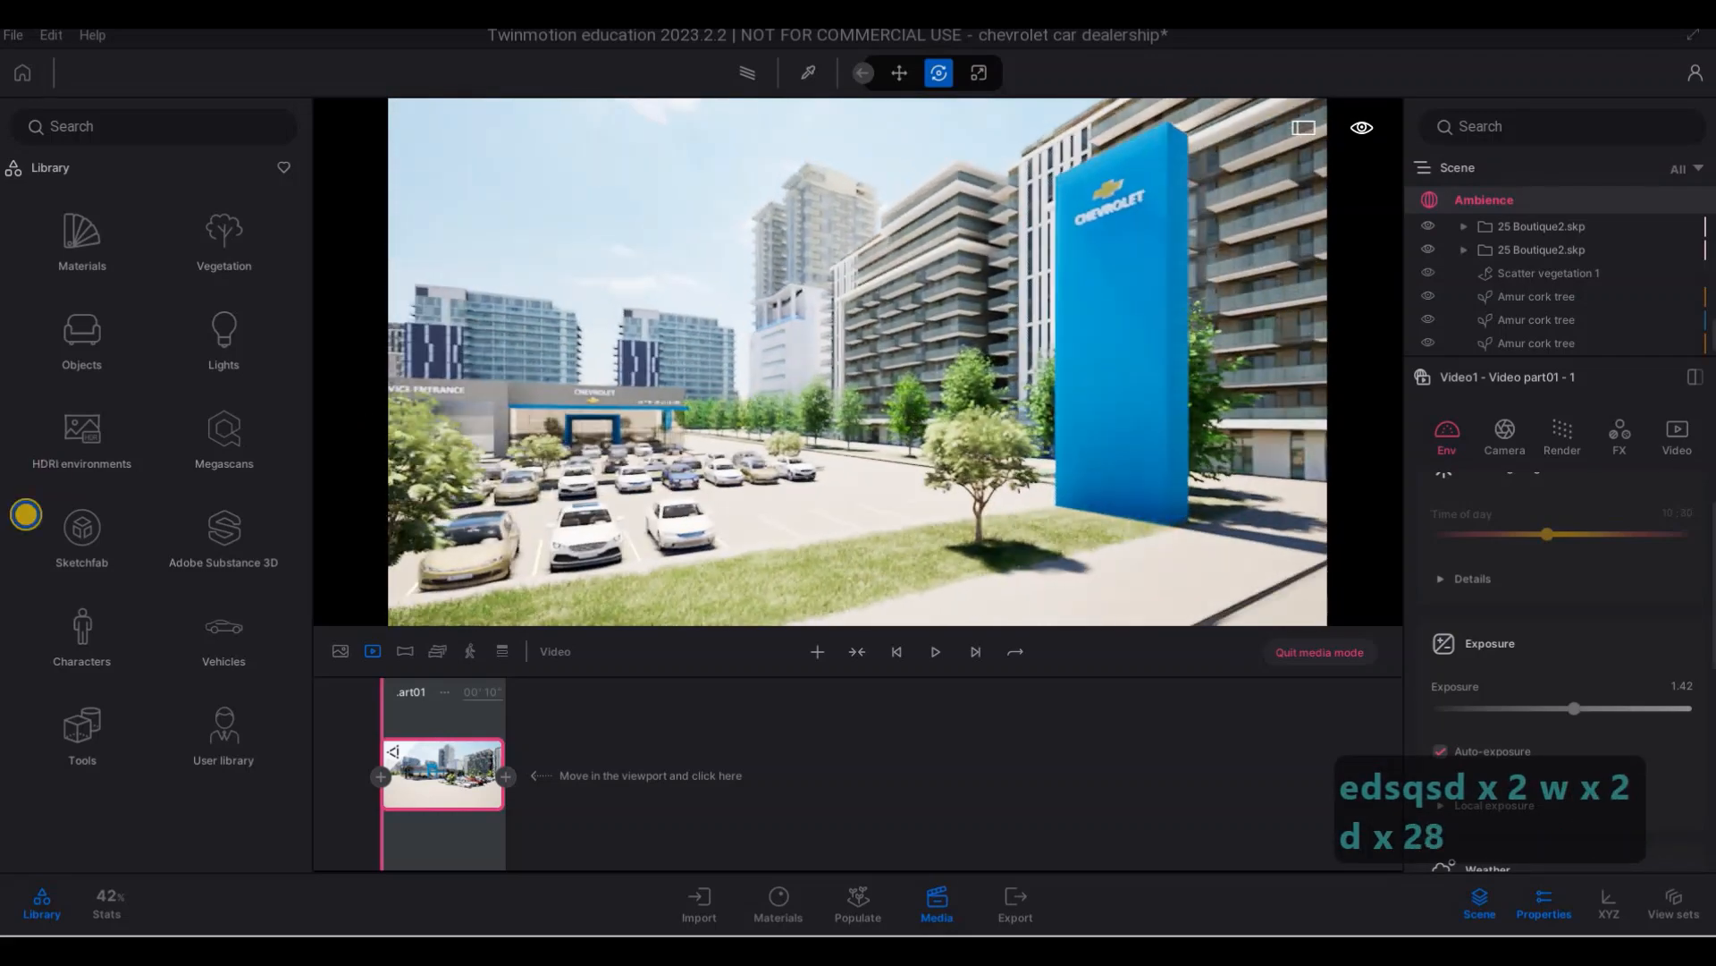
key(a)
key(a)
key(a)
key(a)
key(a)
key(a)
key(a)
key(a)
key(a)
key(a)
key(a)
key(a)
key(a)
key(a)
key(a)
key(a)
key(a)
key(a)
key(a)
key(a)
key(a)
key(a)
key(a)
key(a)
key(a)
key(a)
key(a)
key(a)
key(a)
key(a)
key(a)
key(a)
key(a)
key(a)
key(a)
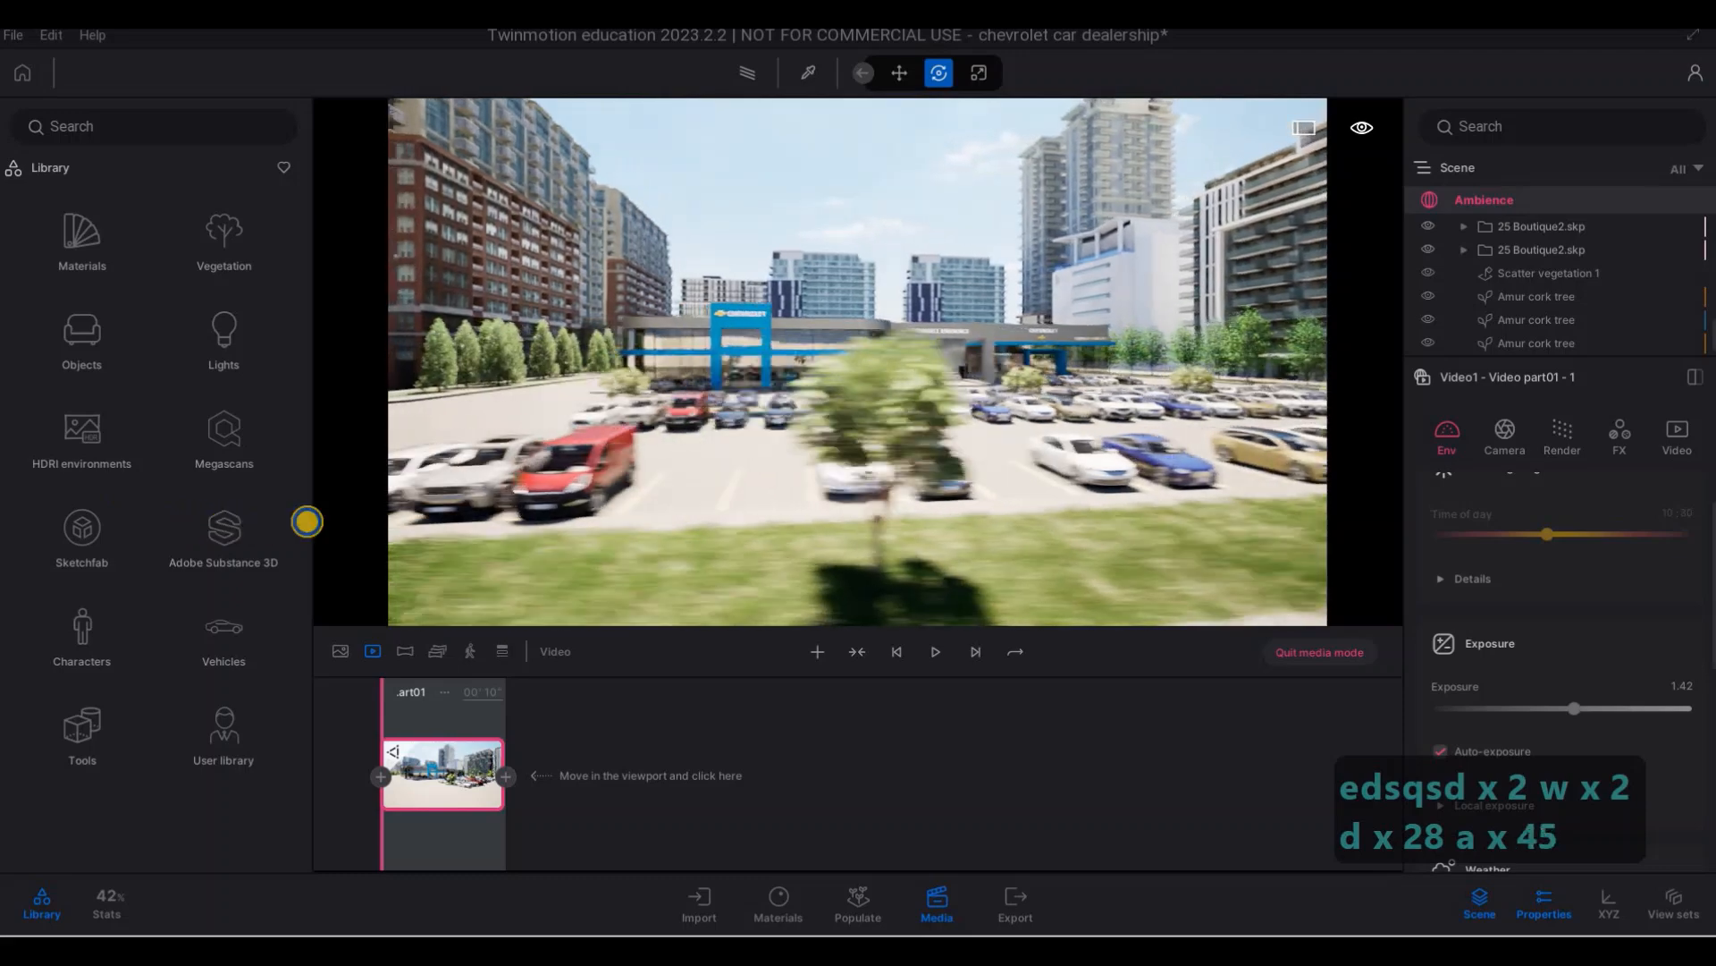
key(a)
key(w)
key(w)
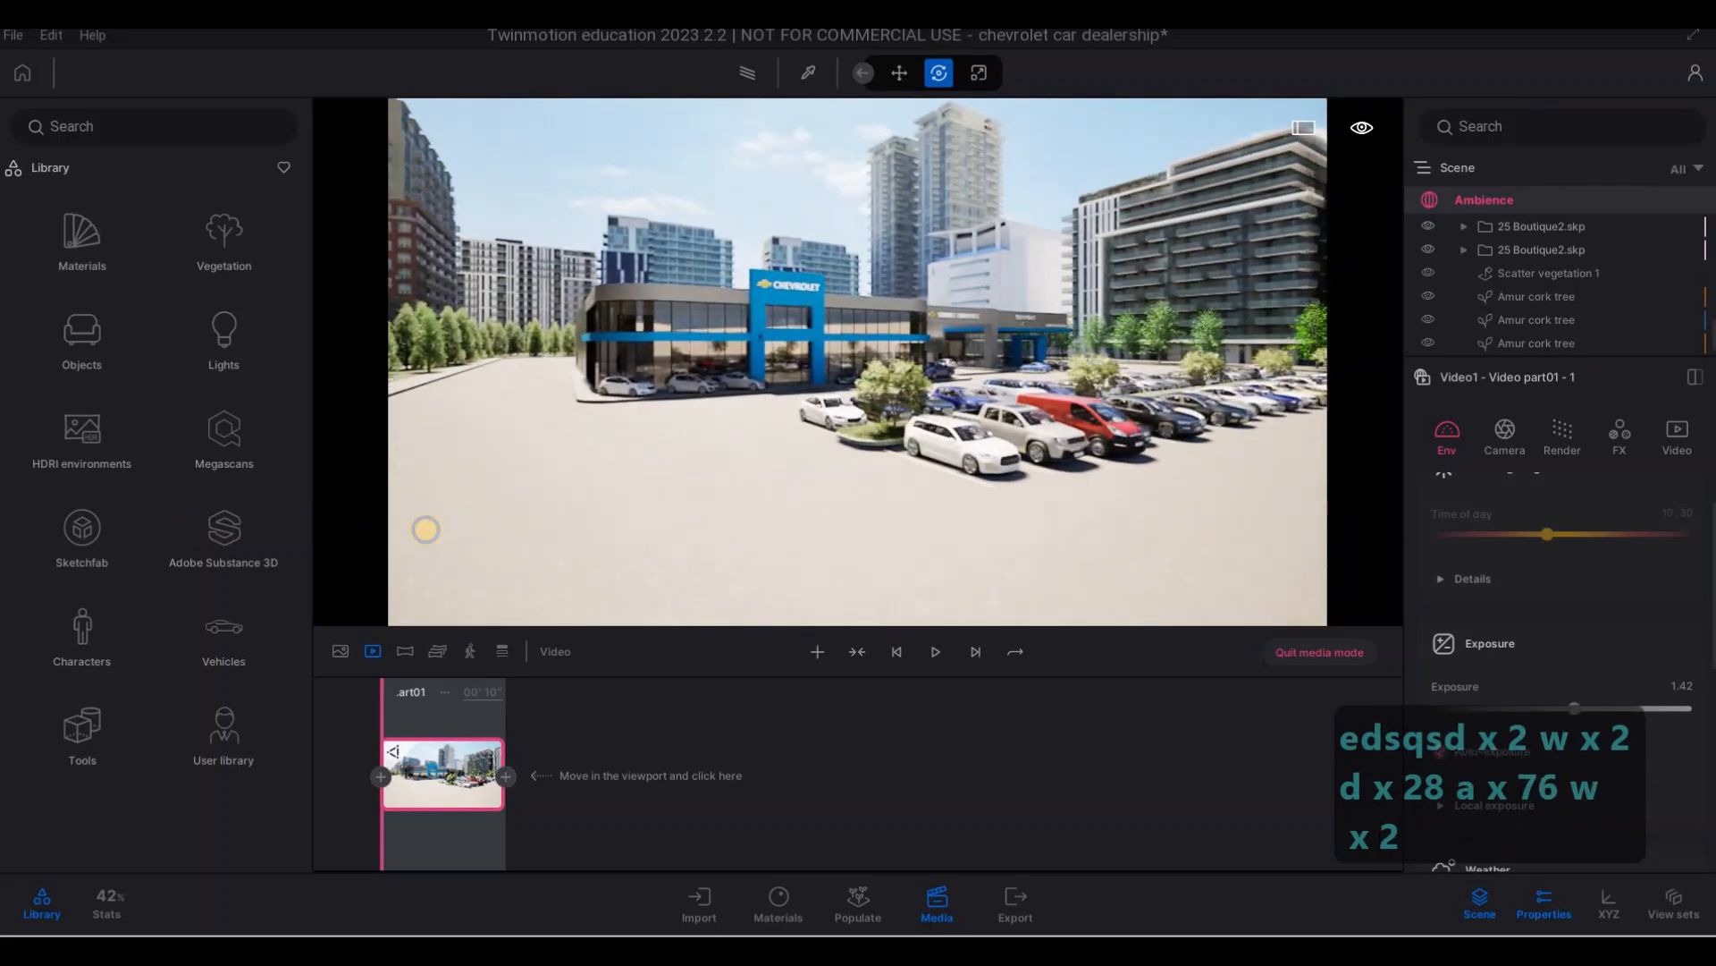
- Frame the blue Chevrolet pylon sign from a raised viewpoint above the parking lot and update the video's first keyframe with it
key(d)
key(d)
key(d)
key(d)
key(d)
key(d)
key(w)
key(w)
key(w)
key(w)
key(w)
key(w)
key(w)
key(w)
key(w)
key(w)
key(w)
key(w)
key(w)
key(w)
key(w)
key(w)
key(w)
key(w)
key(w)
key(w)
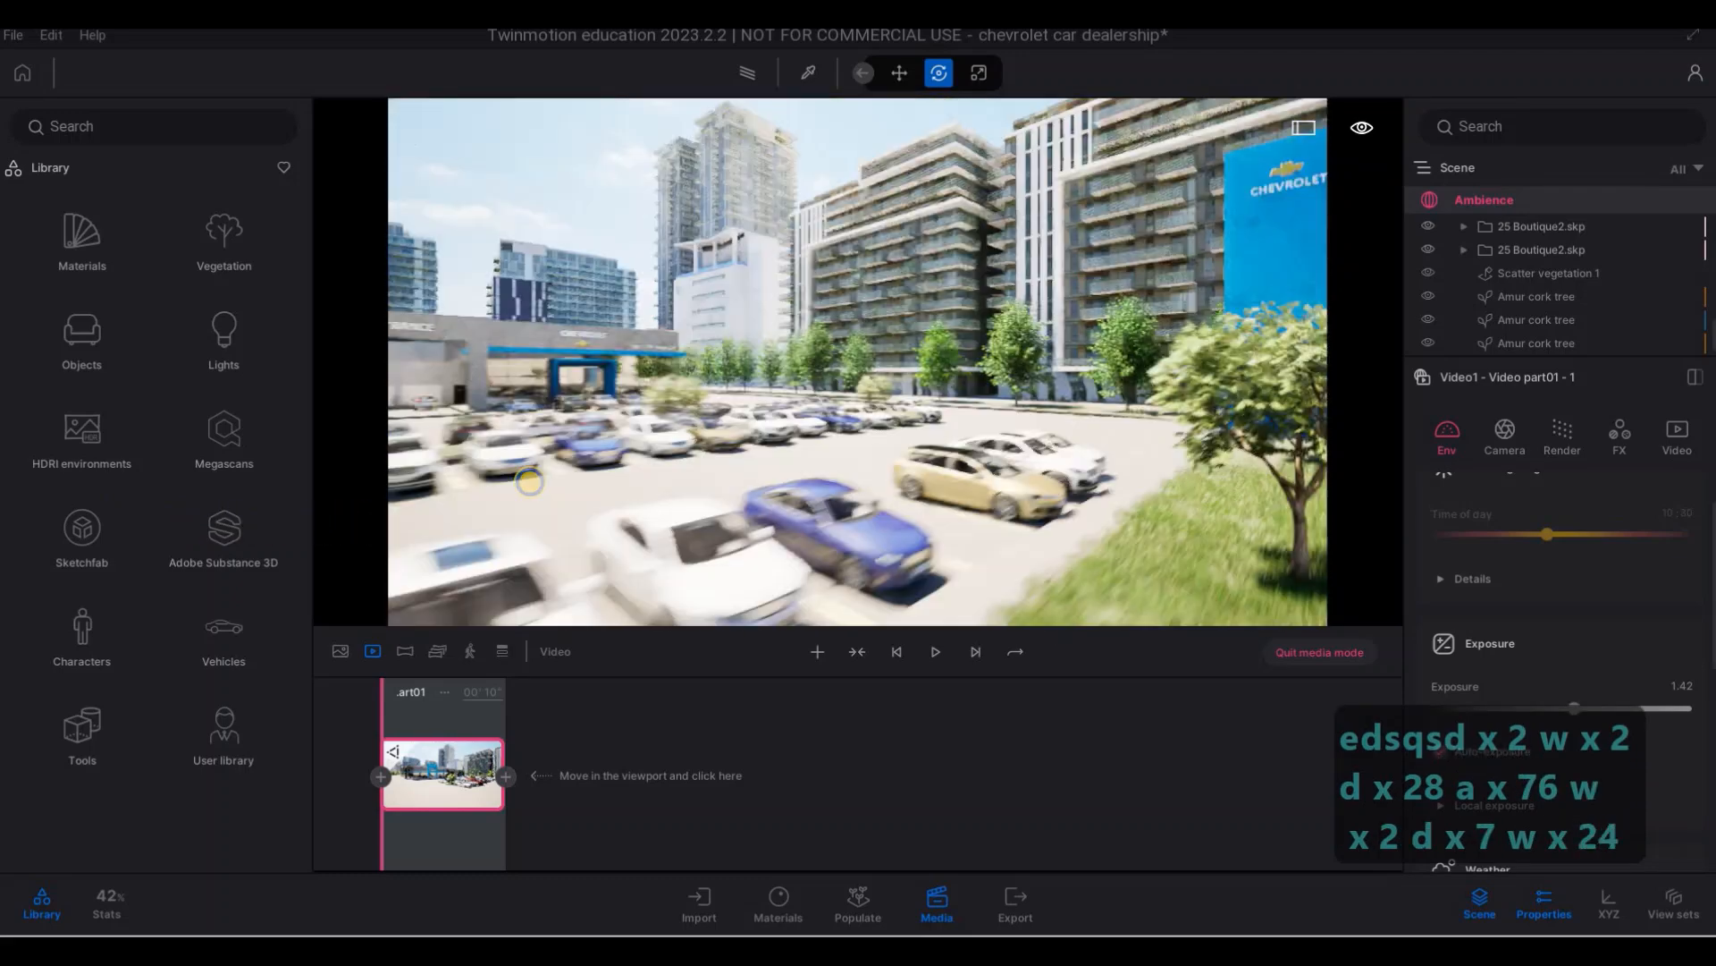
key(q)
key(w)
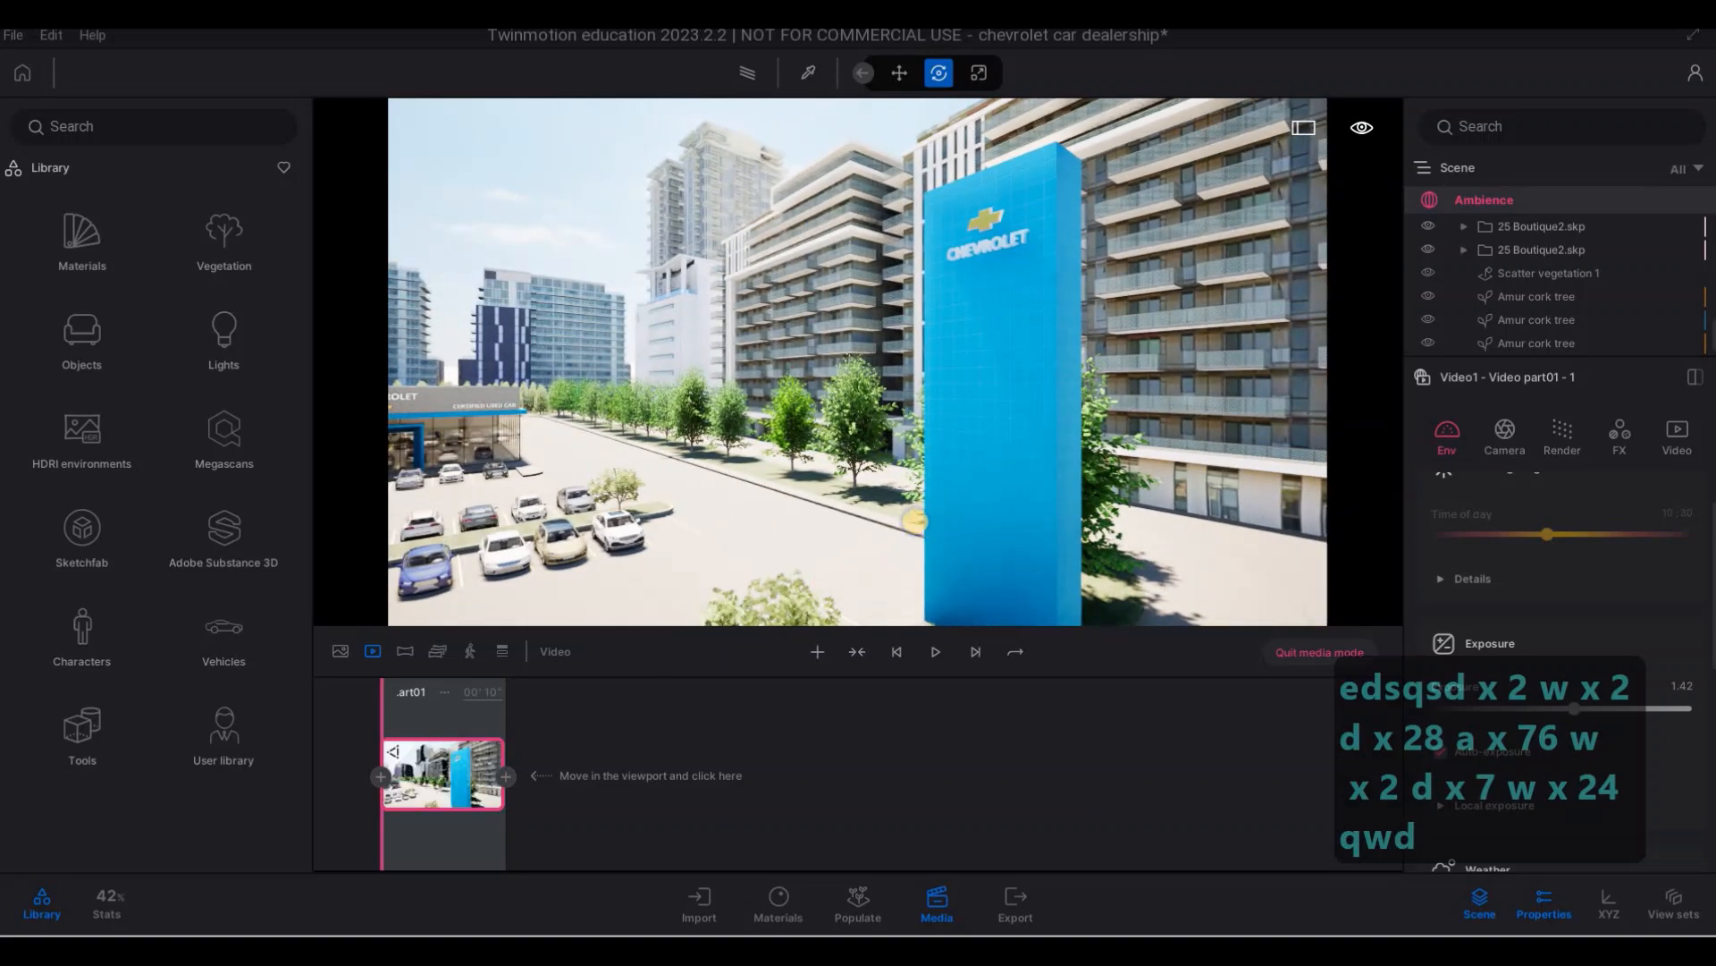
- Frame a raised overview of the full parking lot with the dealership behind it and add it as the video's second keyframe
right_drag(899, 523, 794, 525)
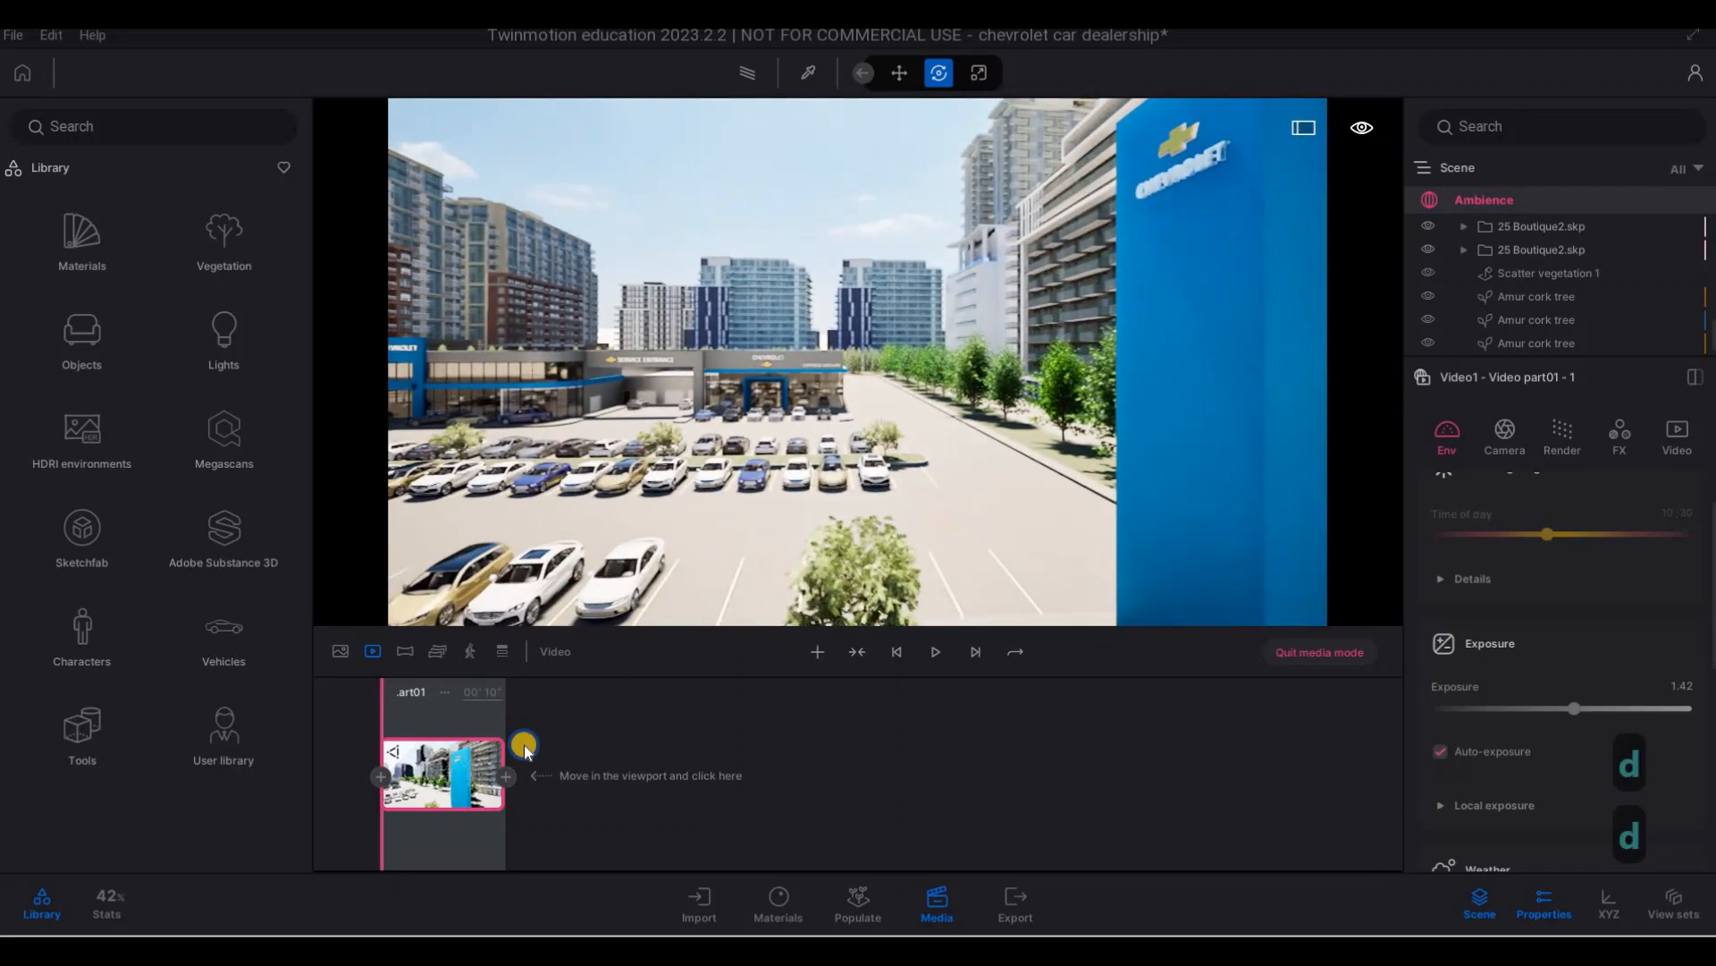
key(a)
key(w)
right_drag(904, 496, 883, 498)
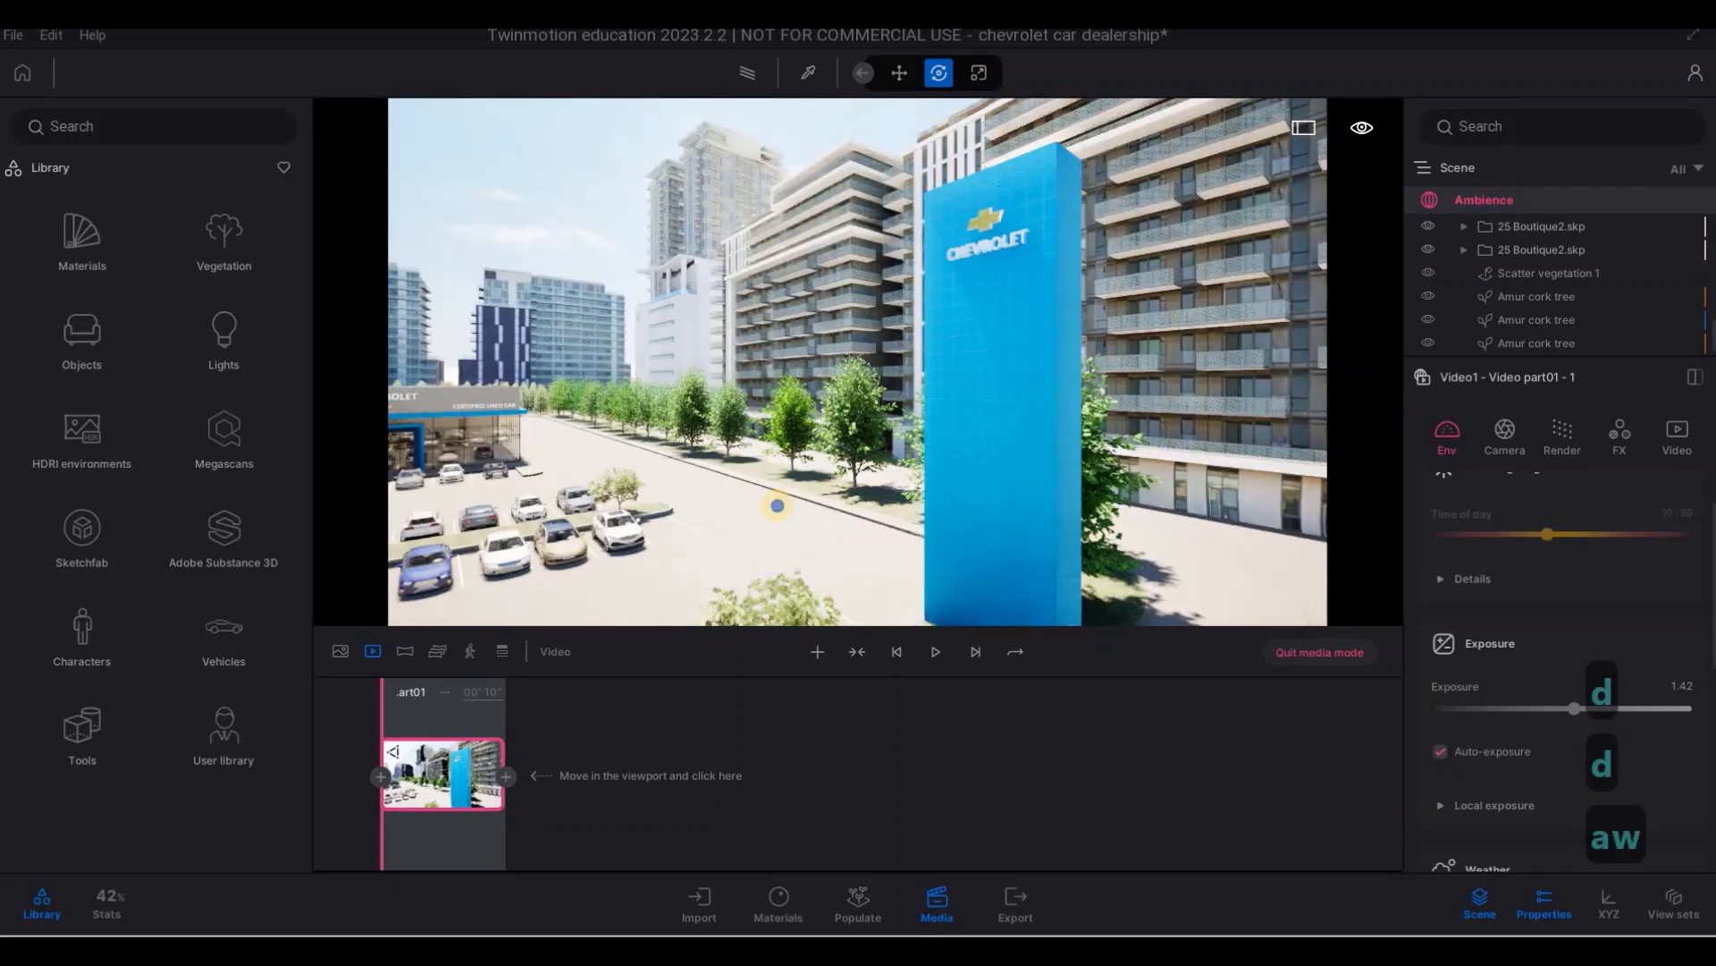
right_drag(777, 505, 665, 529)
right_drag(529, 564, 268, 616)
right_drag(909, 490, 869, 554)
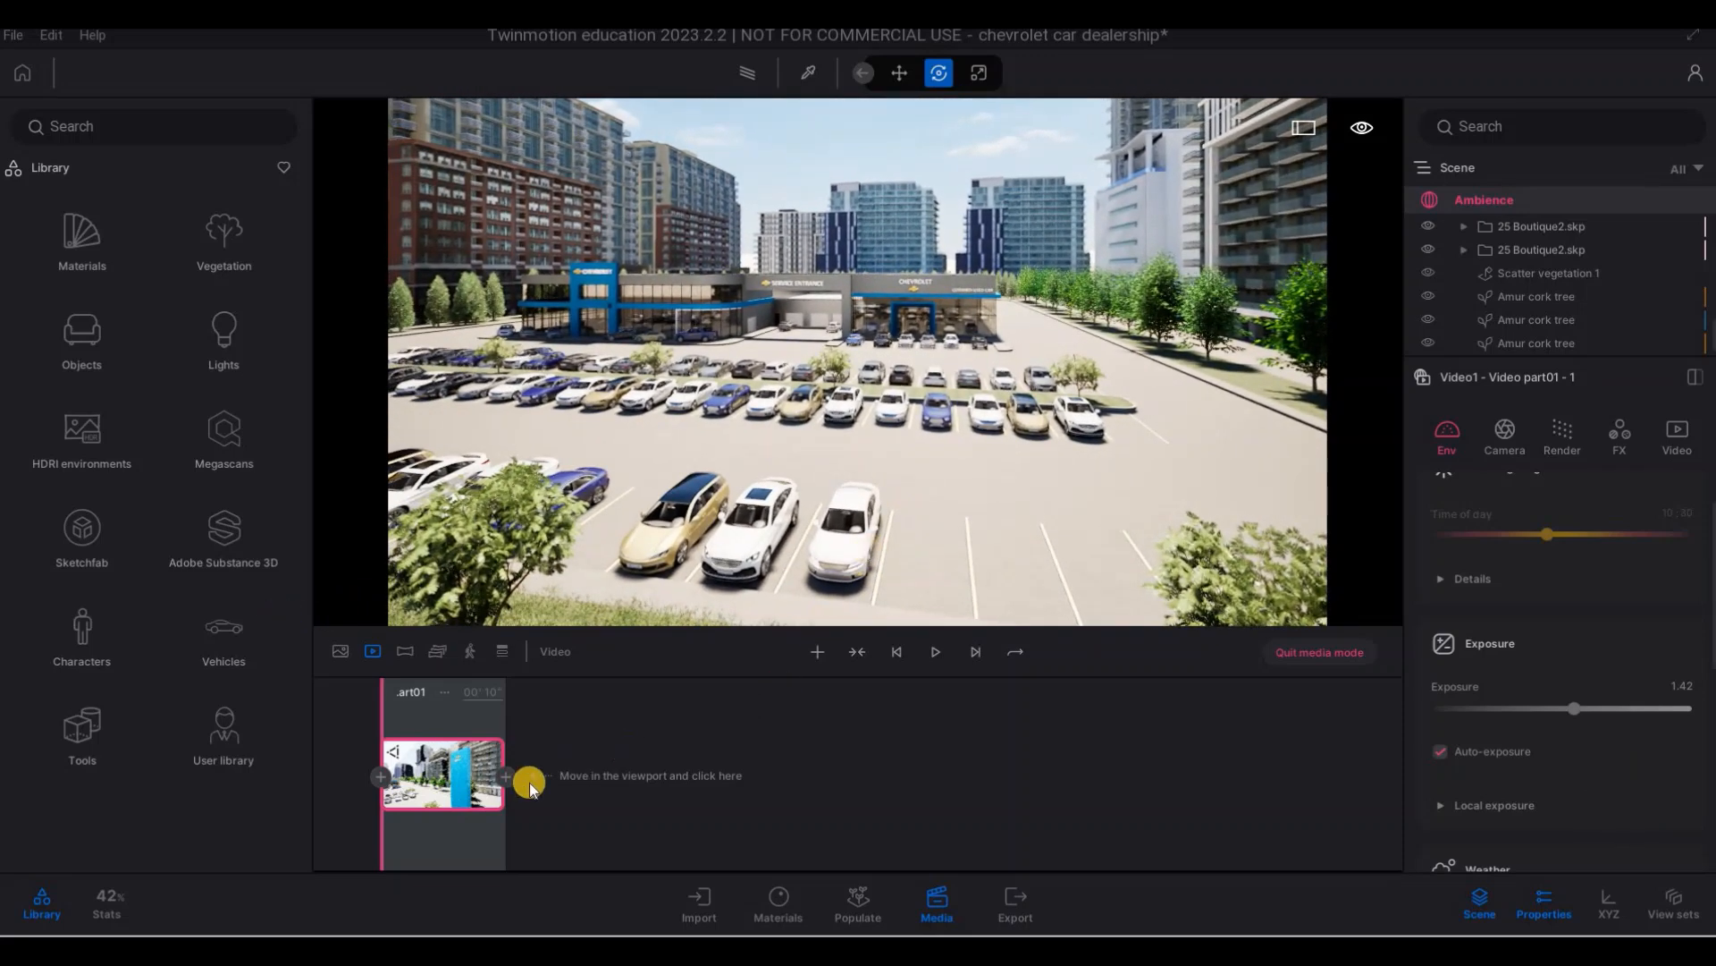
- Set the first video part's duration to 4 seconds and play back its camera movement
click(507, 704)
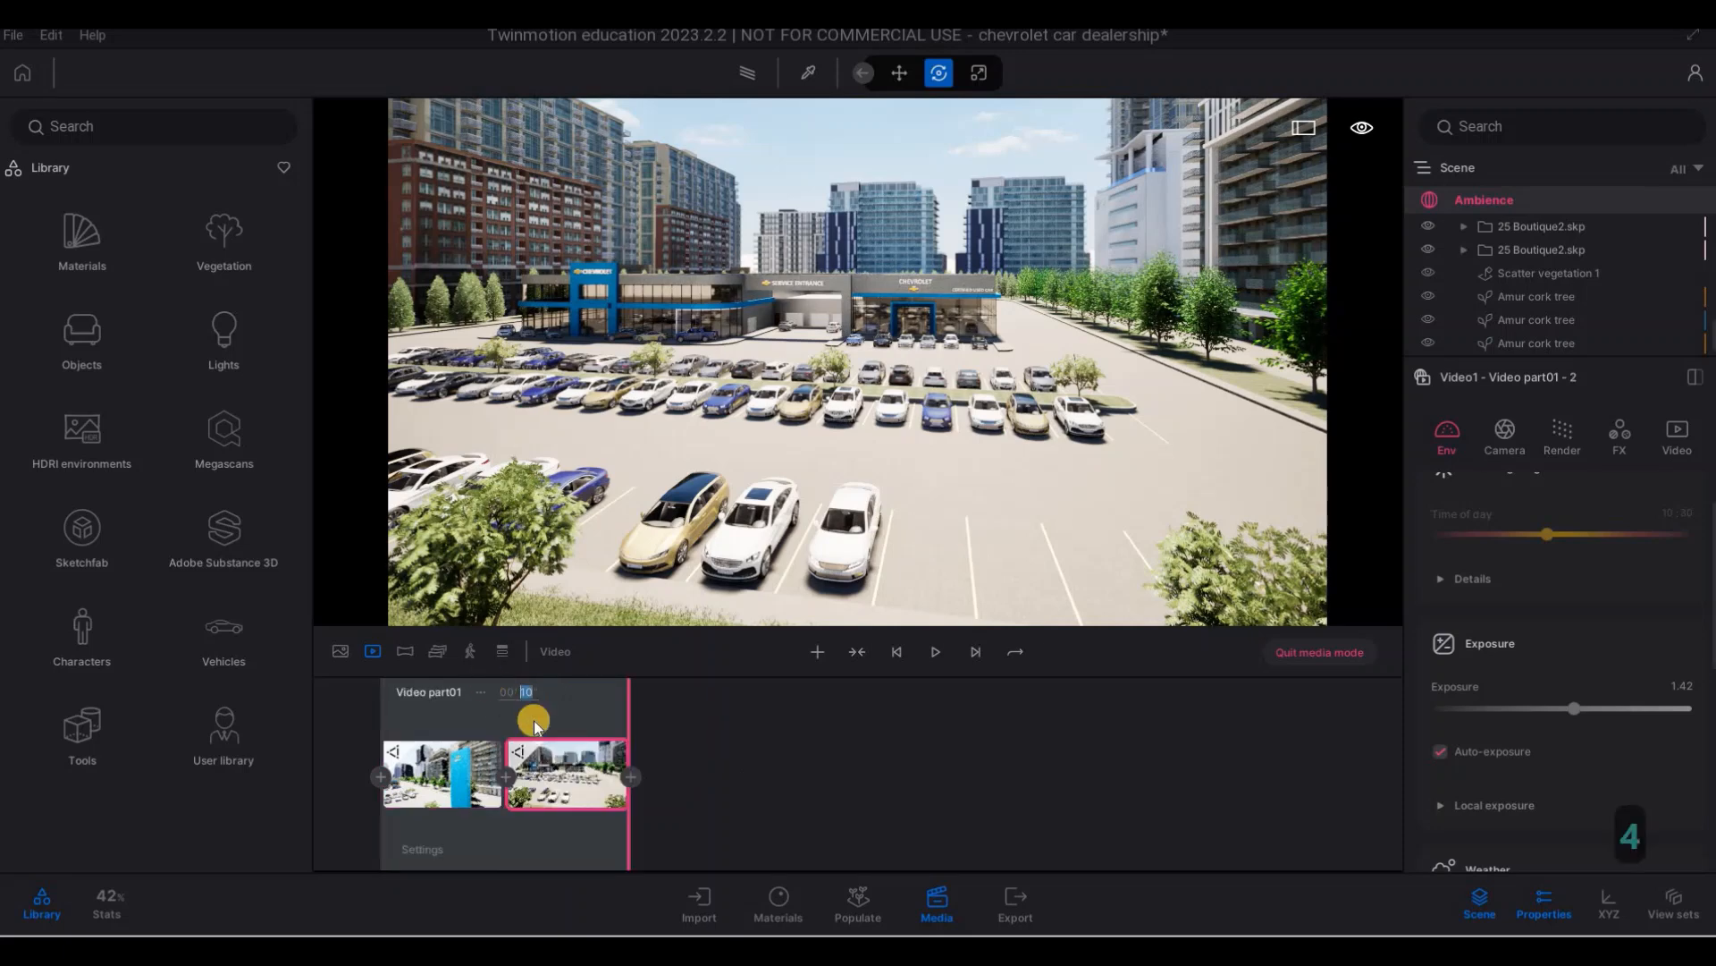
text(4)
key(Return)
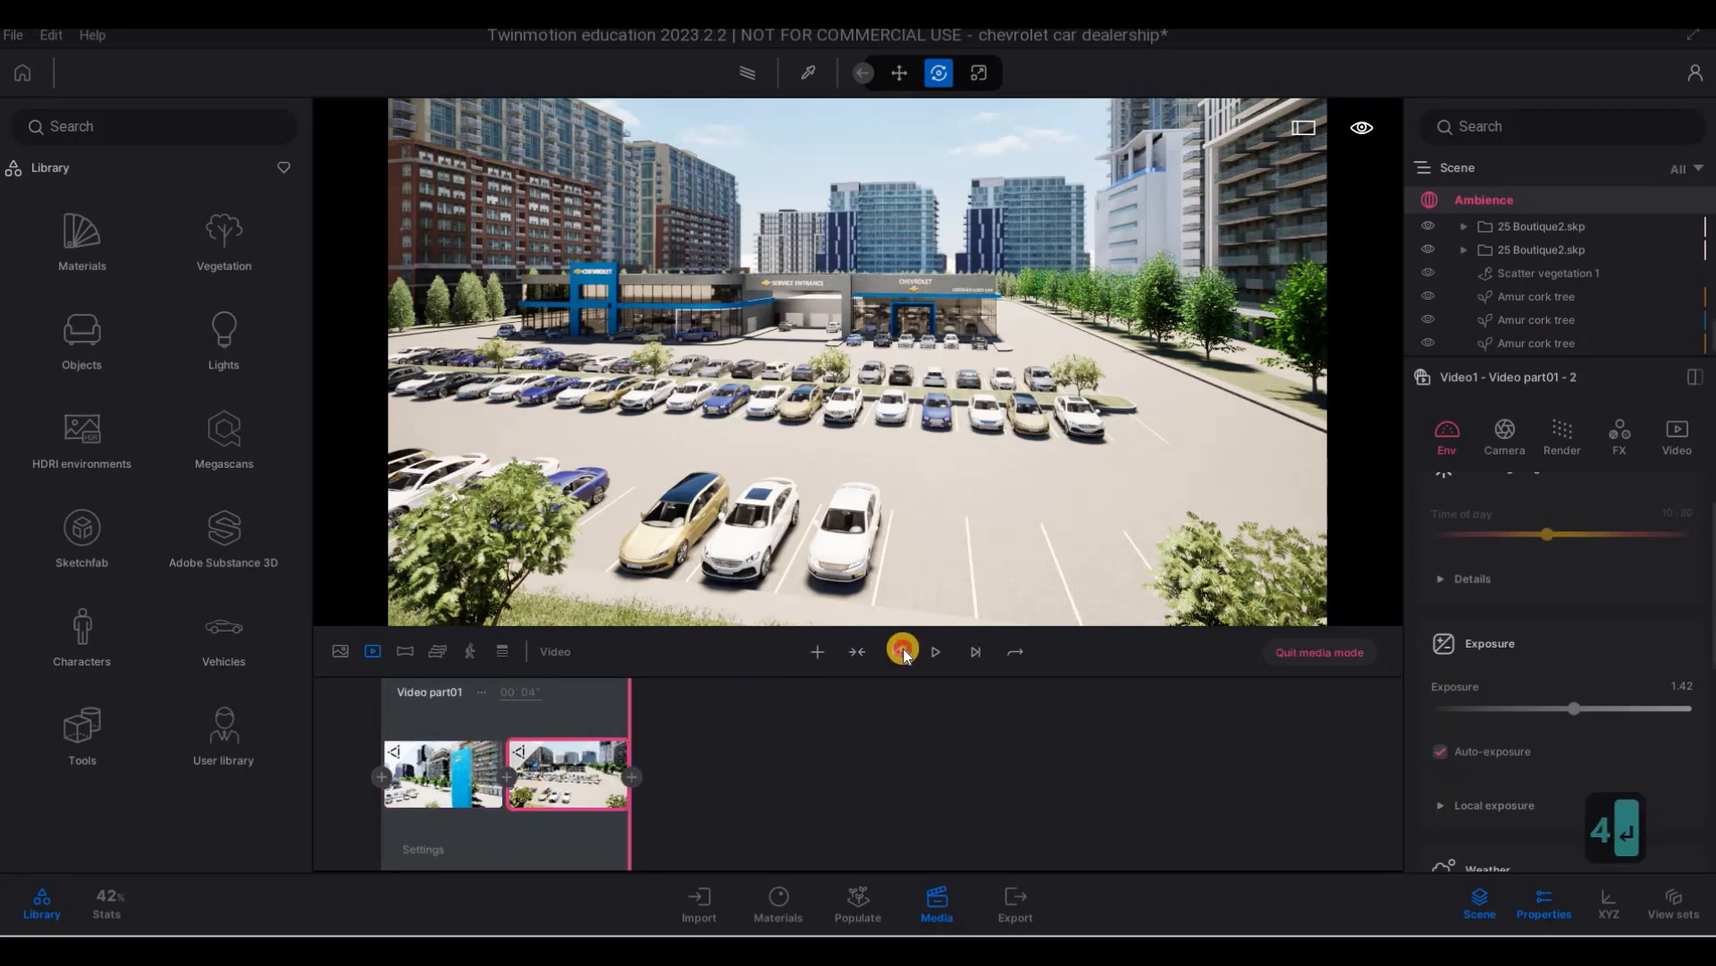
click(932, 651)
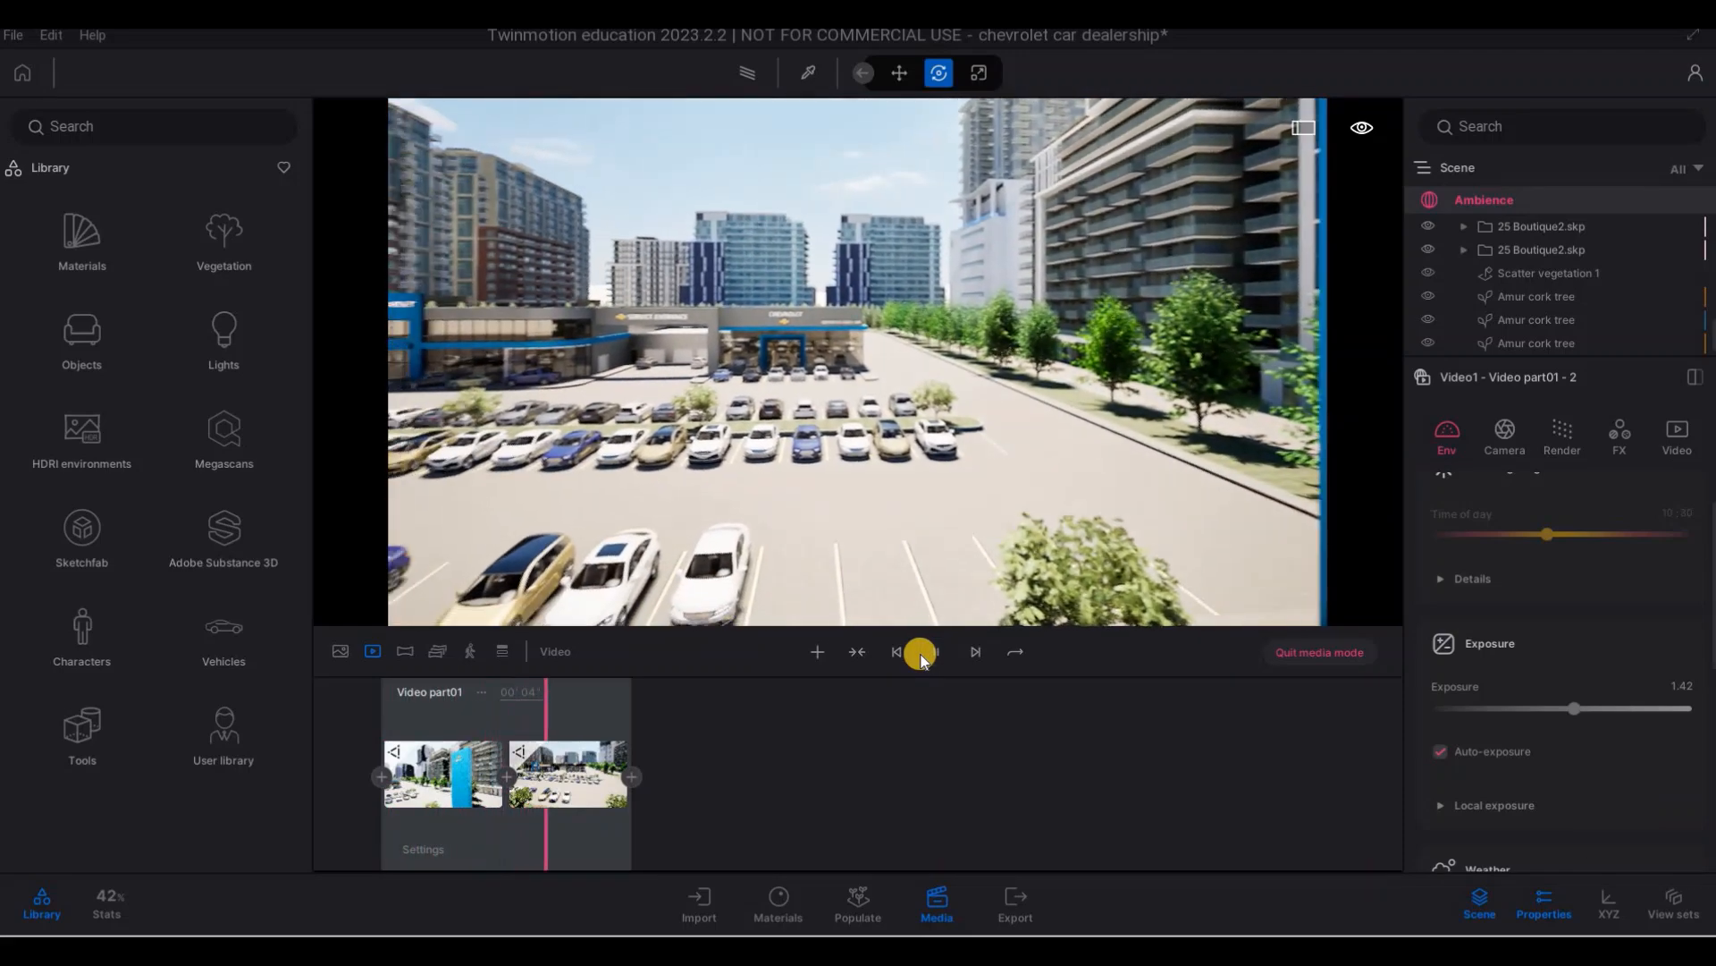
- Frame the showroom's blue Chevrolet entrance head-on from across the driveway and start a second video part from it
key(w)
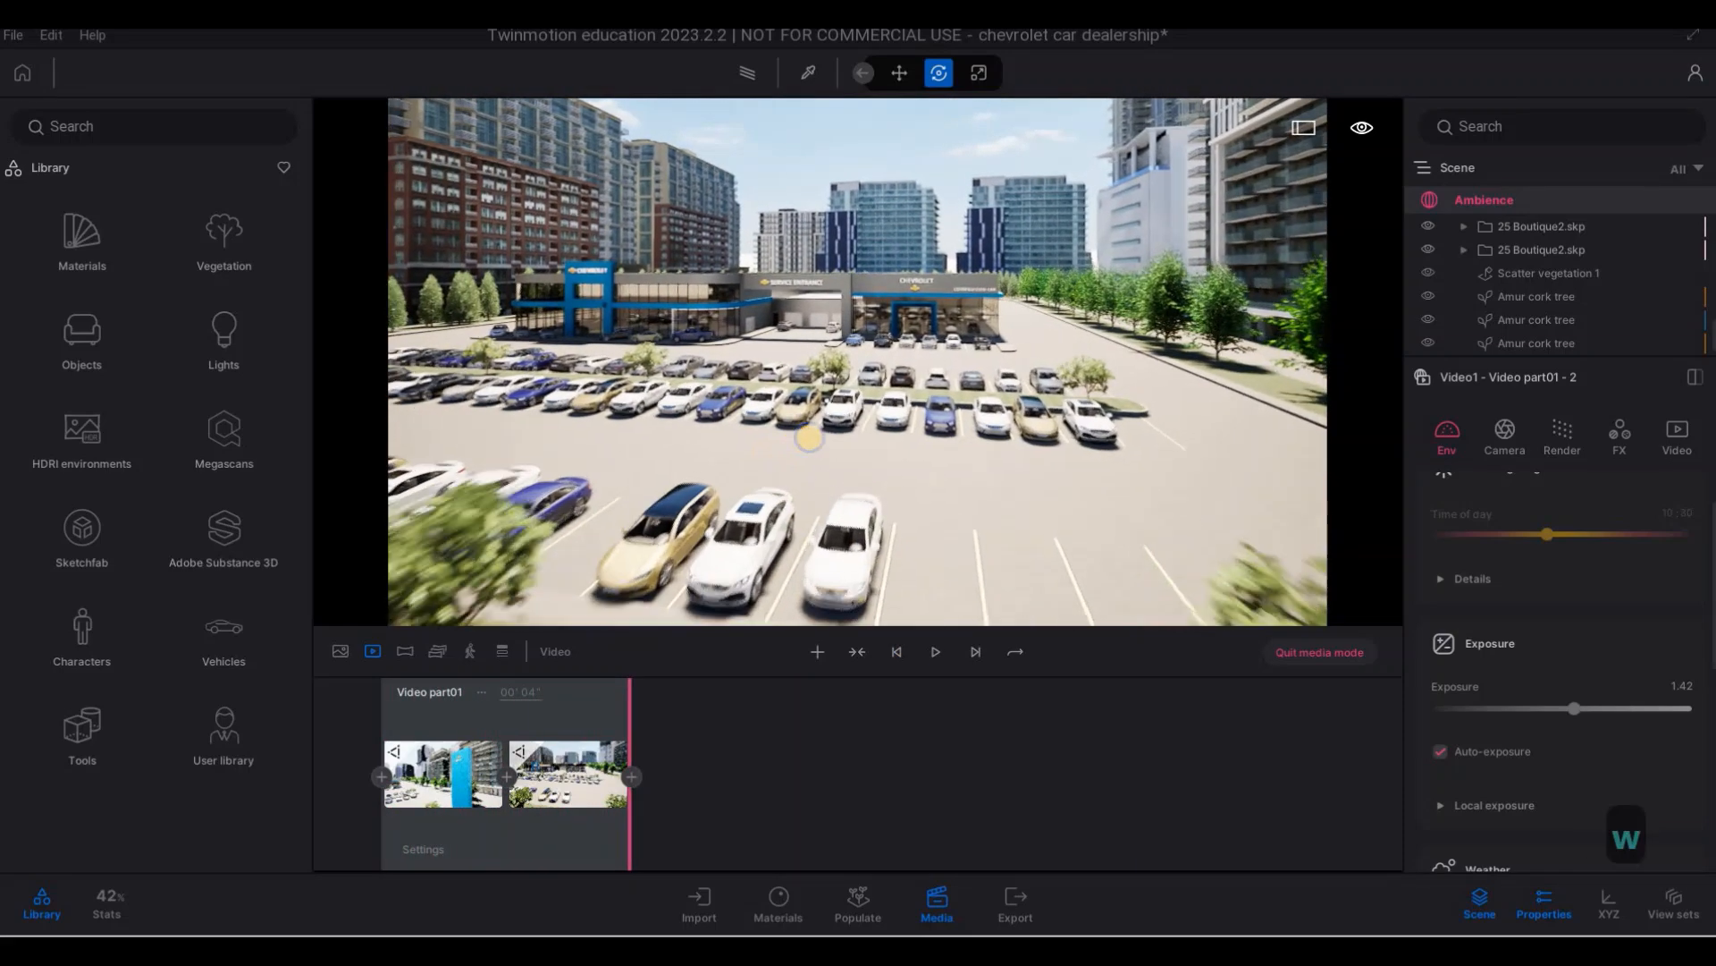
key(a)
key(w)
key(a)
key(w)
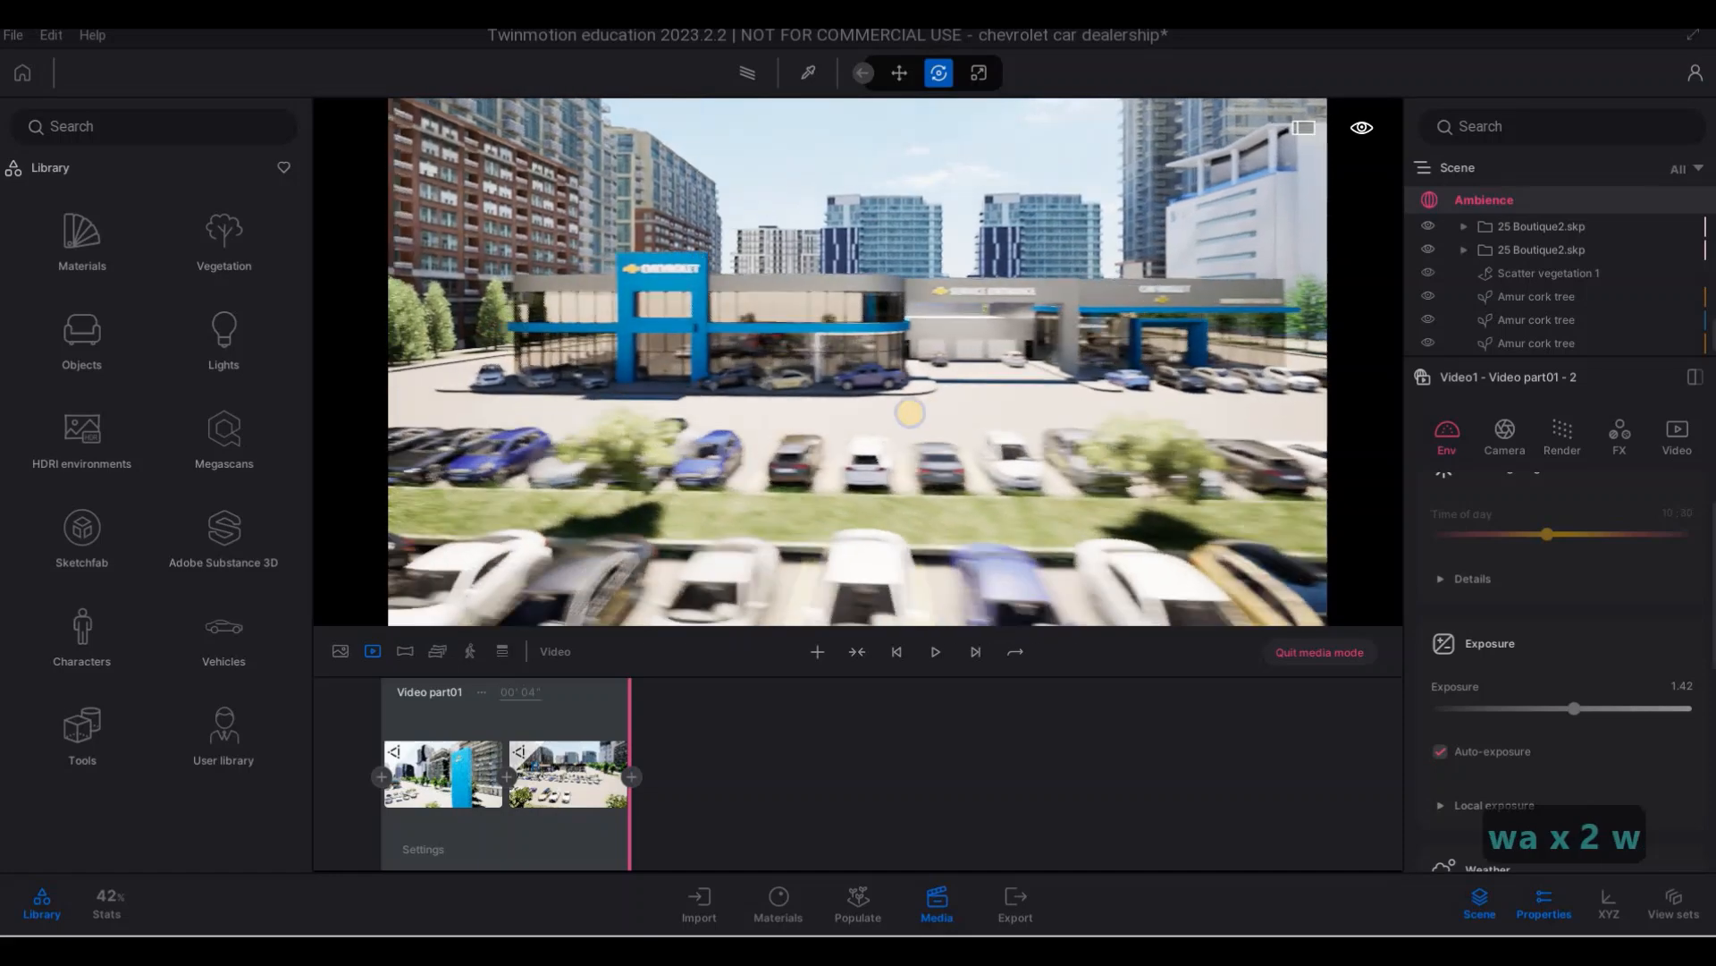
key(w)
key(w)
key(w)
key(w)
key(w)
key(w)
key(w)
key(w)
key(w)
key(w)
key(w)
key(s)
key(a)
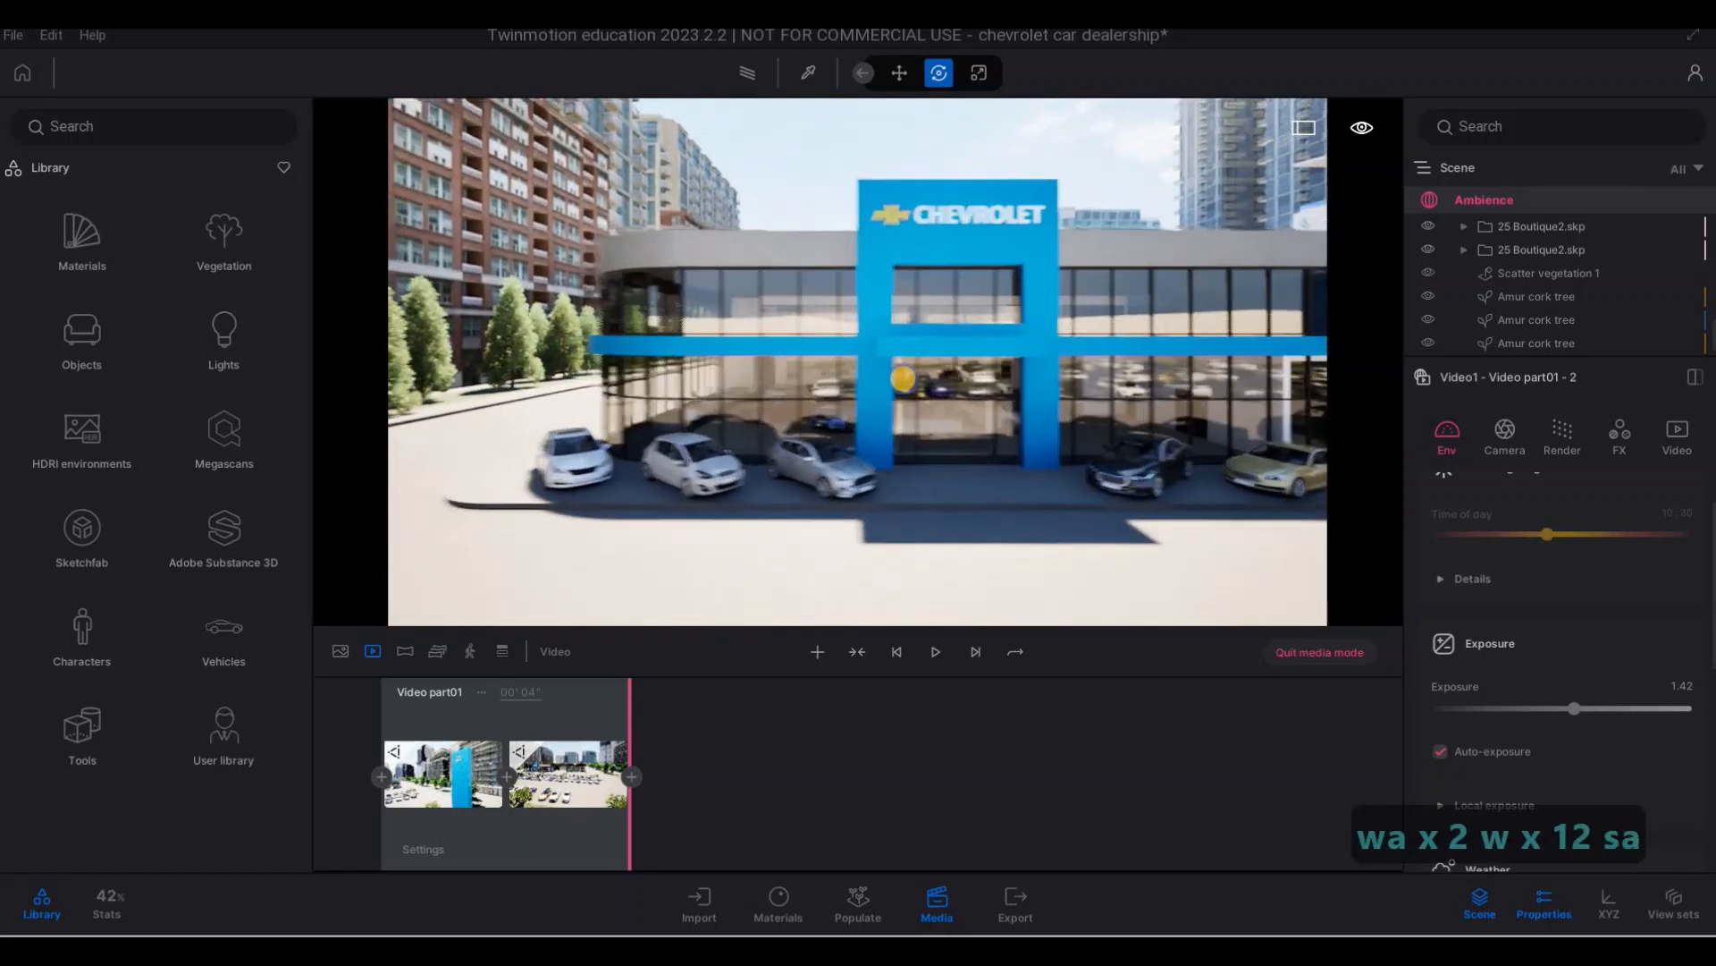
key(e)
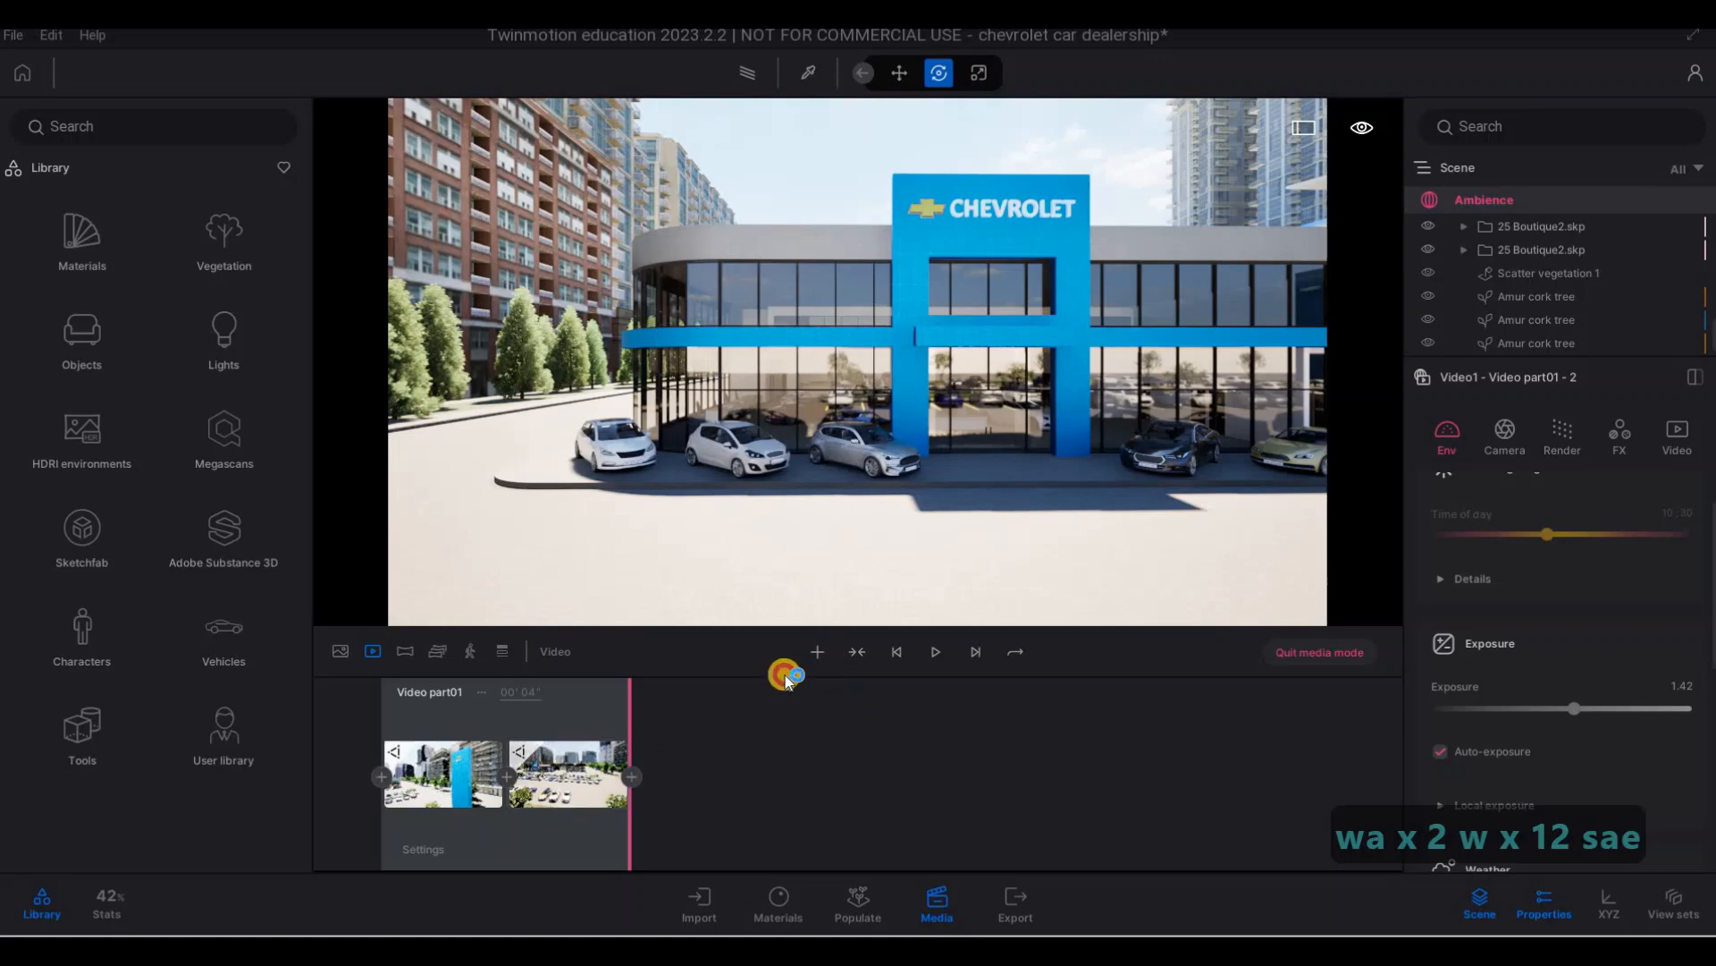
- Slide the camera along the facade to the Certified Used Car building, add a second keyframe and set the part's duration to 8 seconds
key(d)
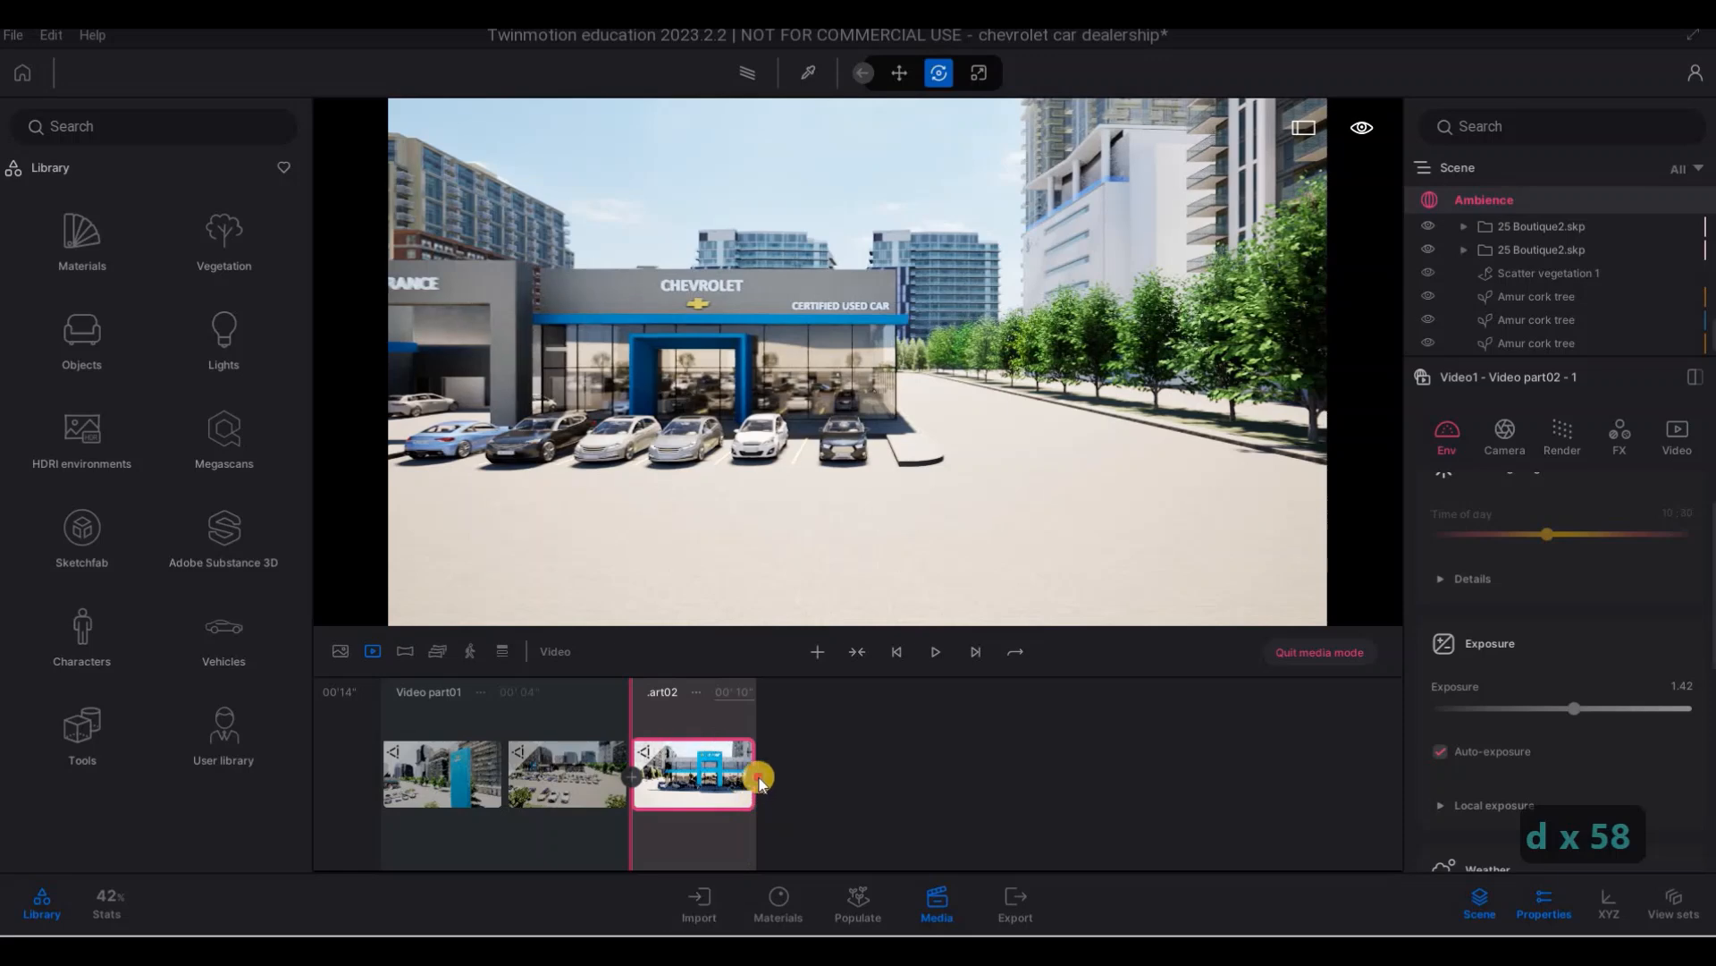
click(730, 691)
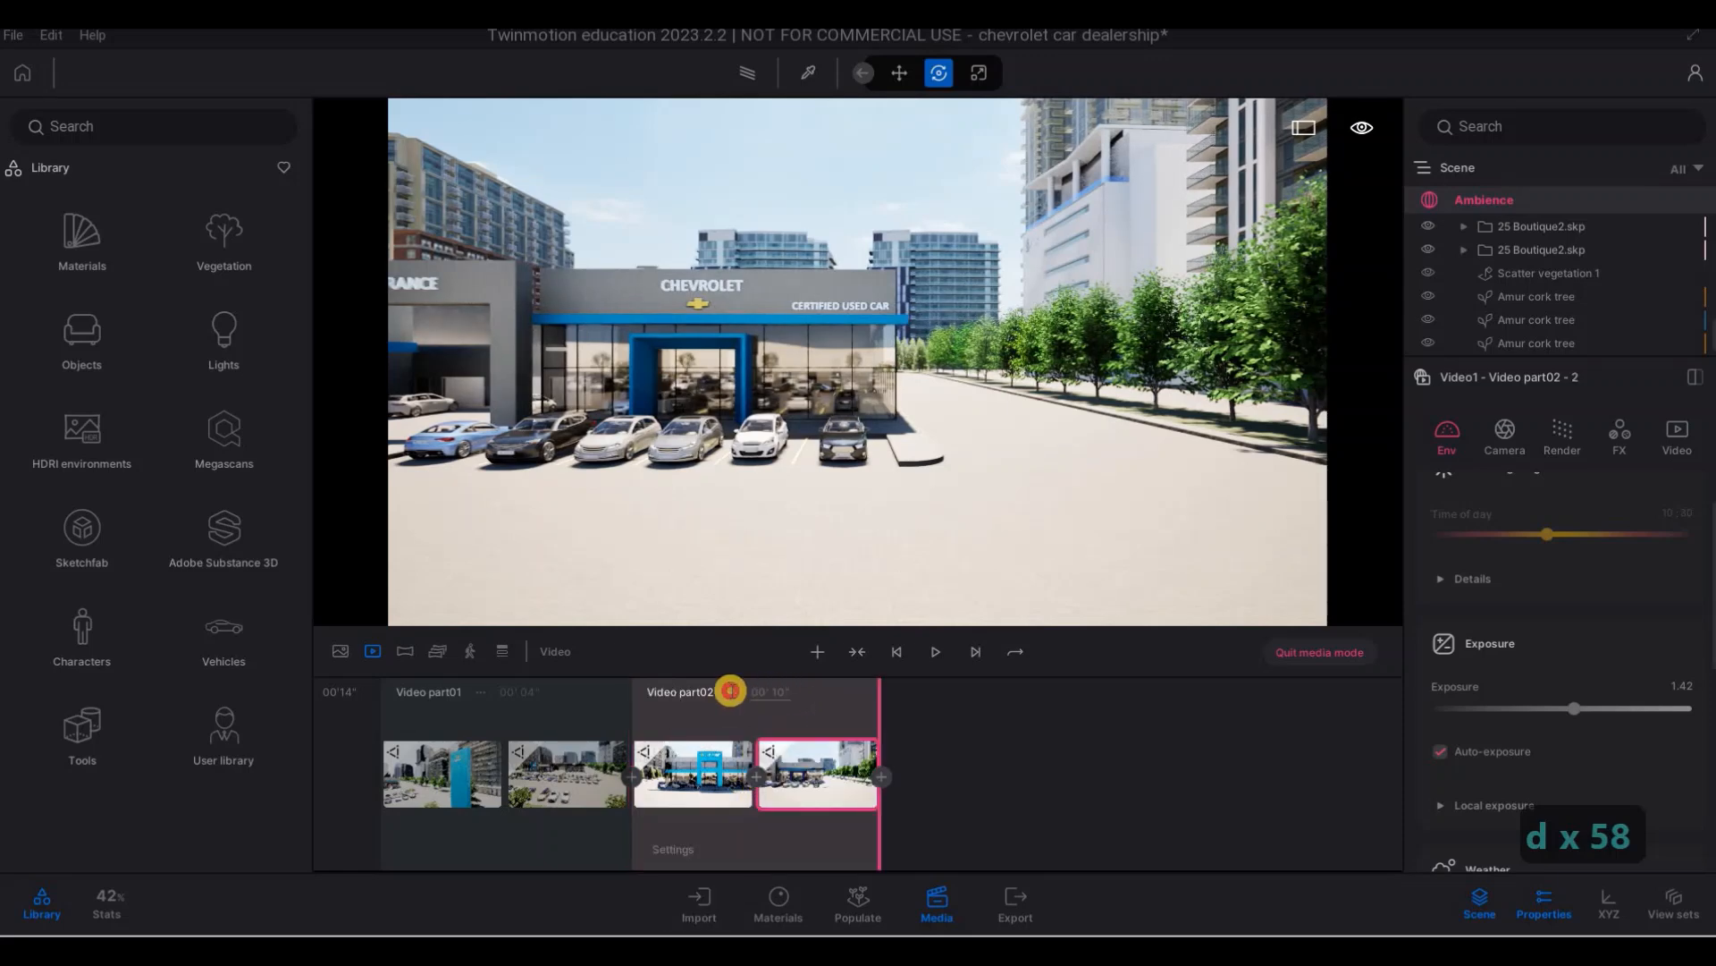
text(8)
key(Return)
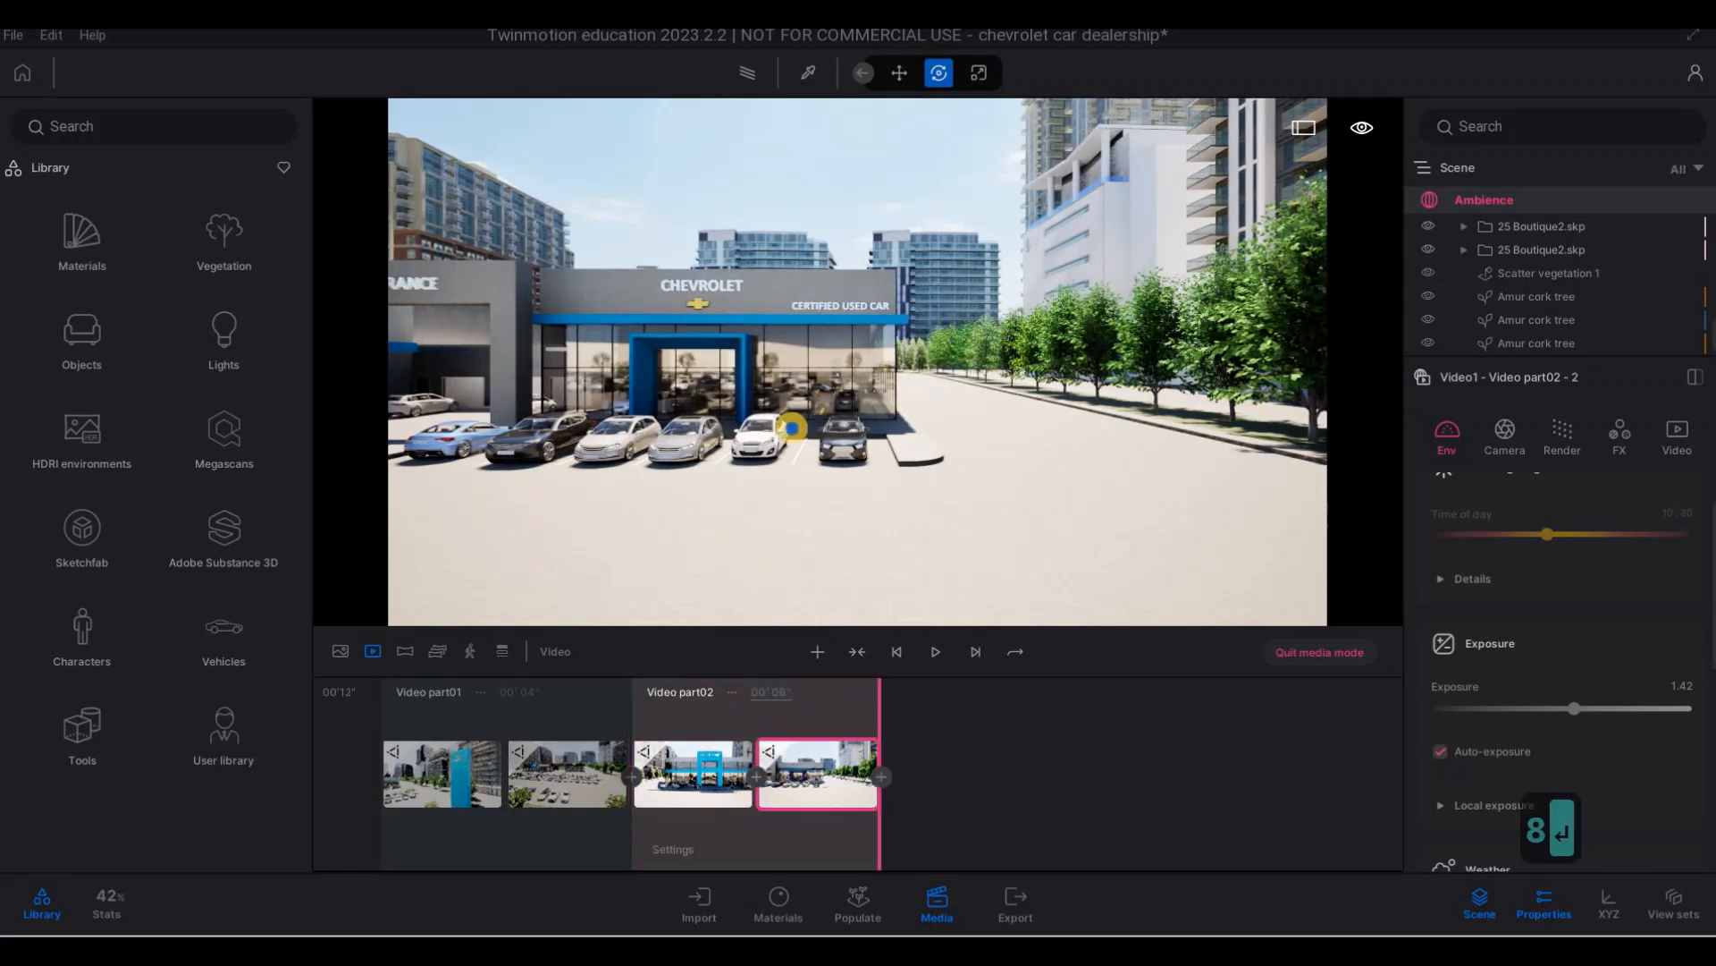
- Frame a raised, angled view of the dealership over the parked cars, from the Certified Used Car side, and start a third video part
key(q)
key(d)
key(d)
key(d)
key(w)
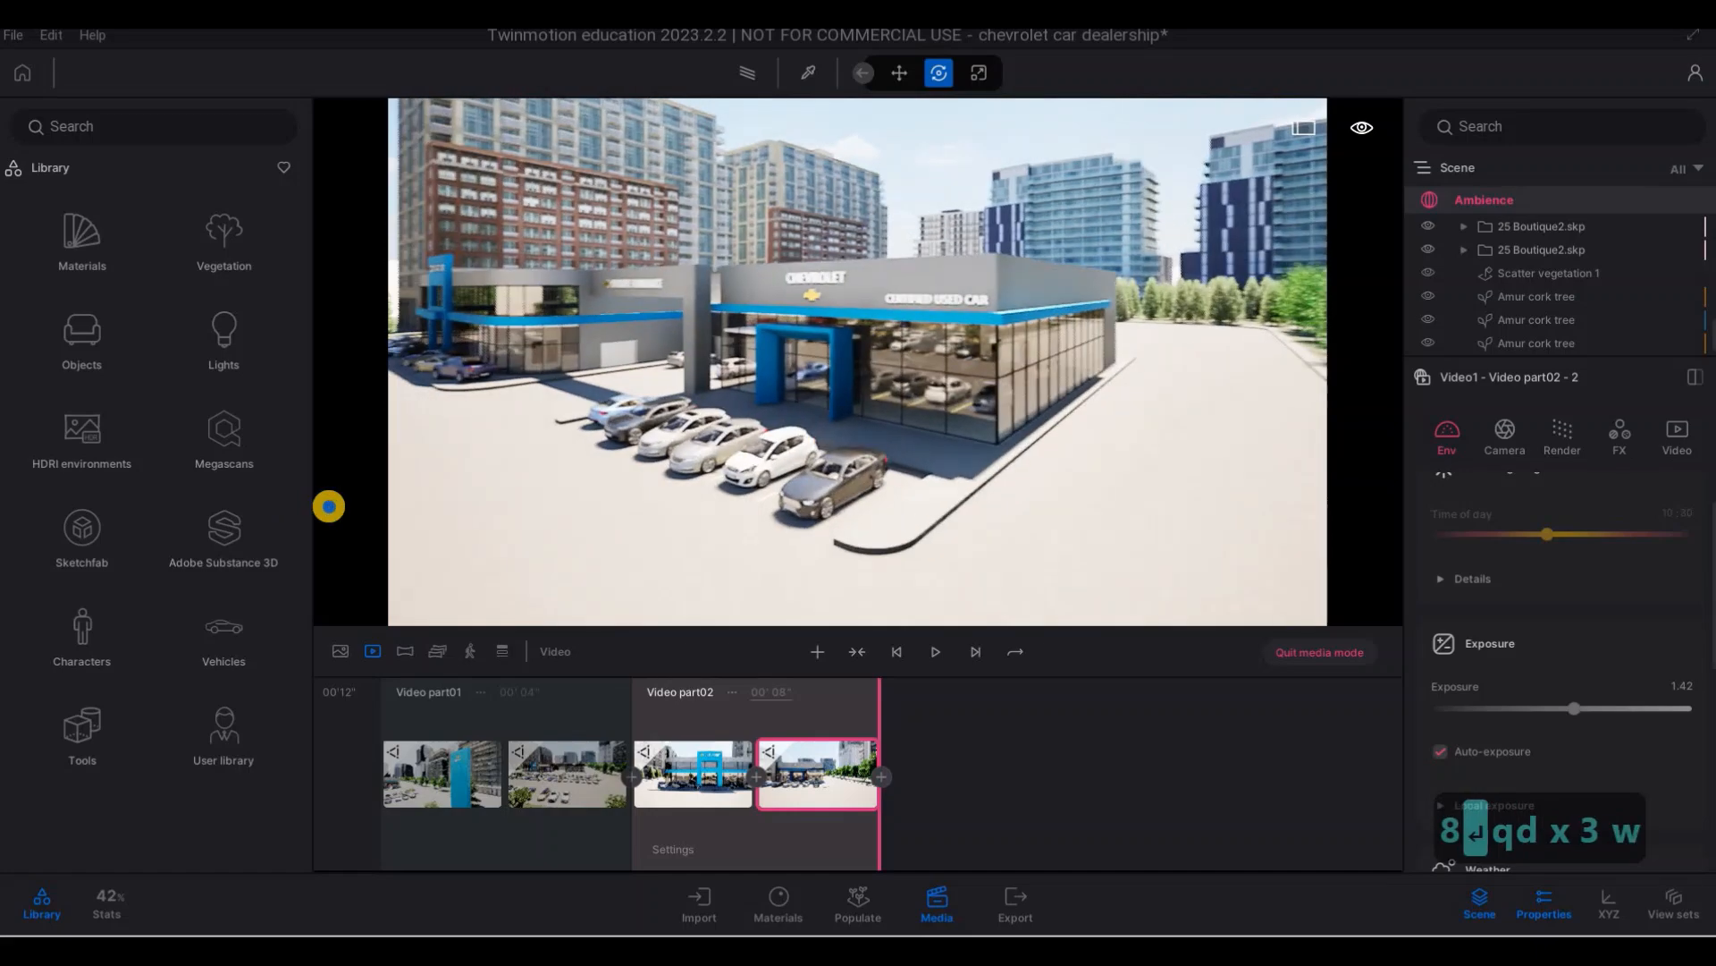
key(a)
key(a)
key(a)
key(s)
key(s)
key(s)
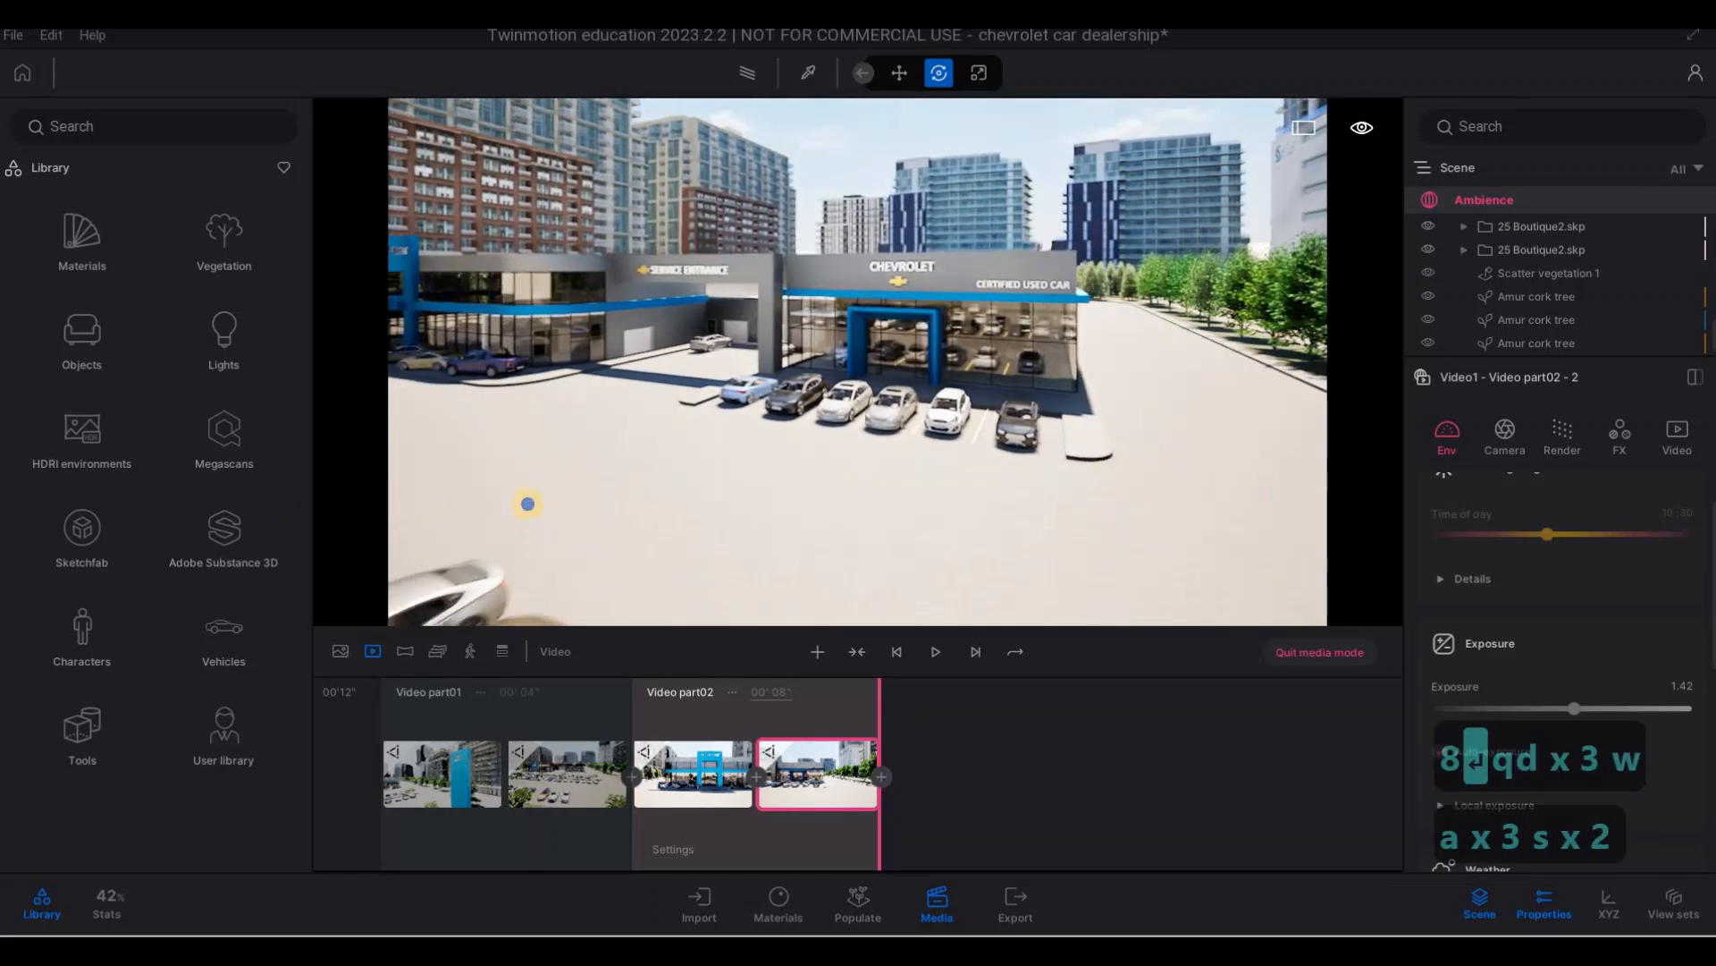
key(w)
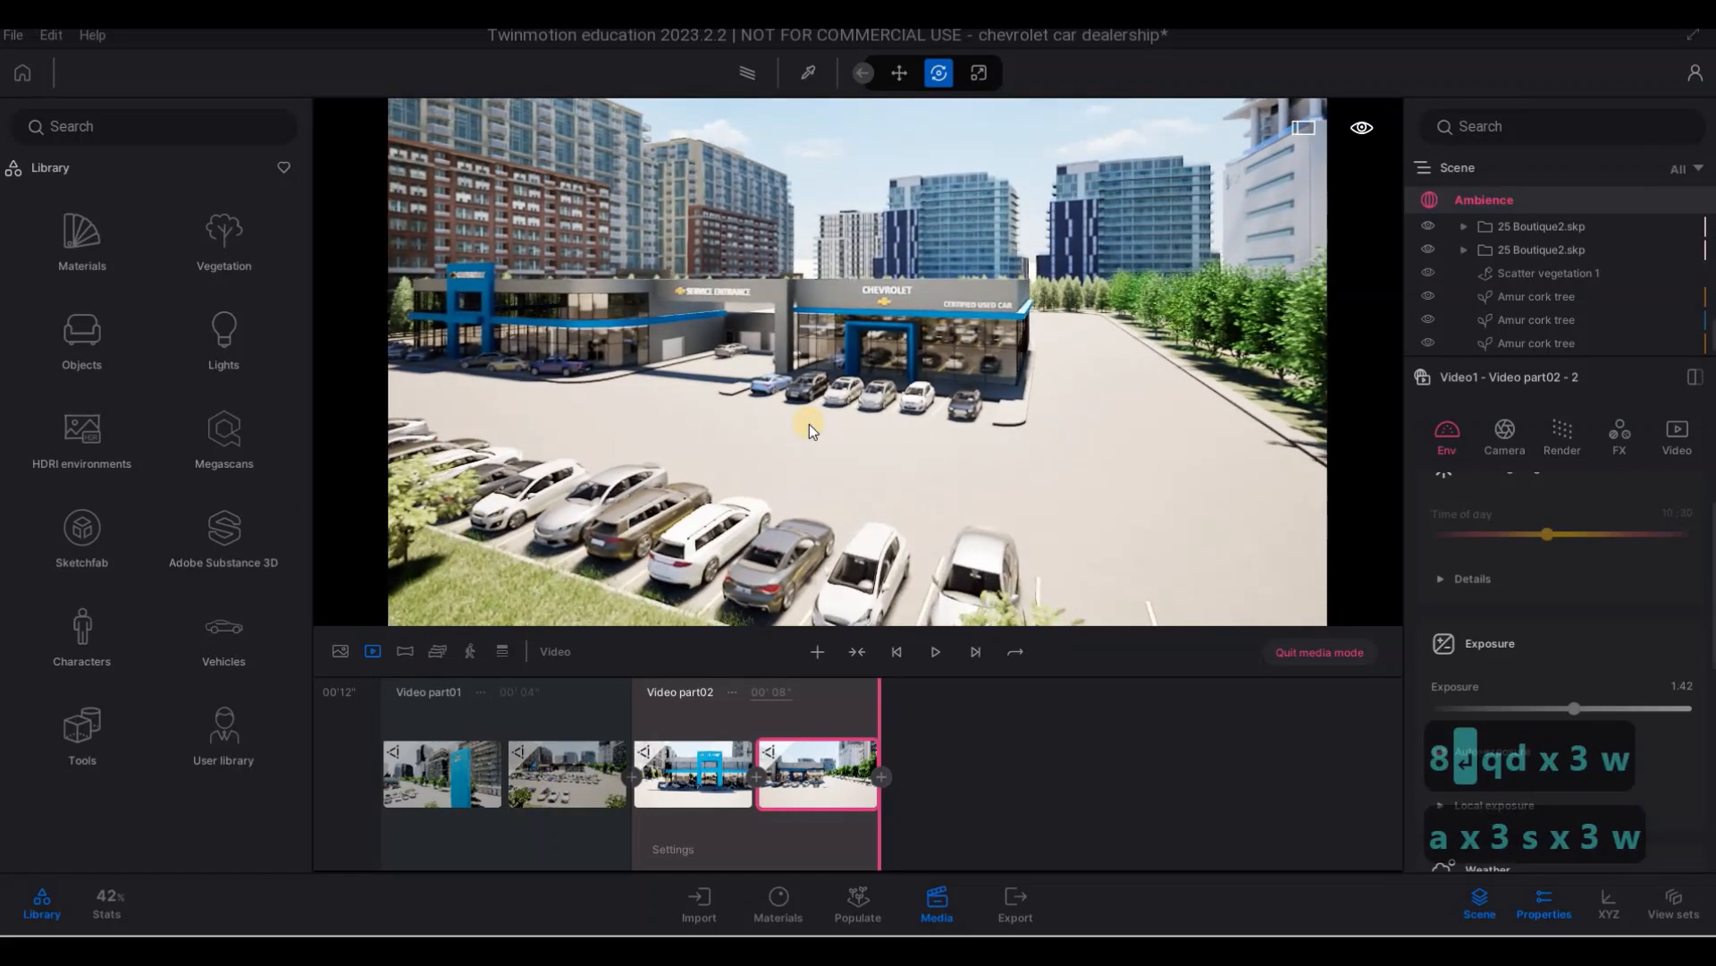
key(a)
key(a)
key(a)
key(a)
key(a)
key(a)
key(a)
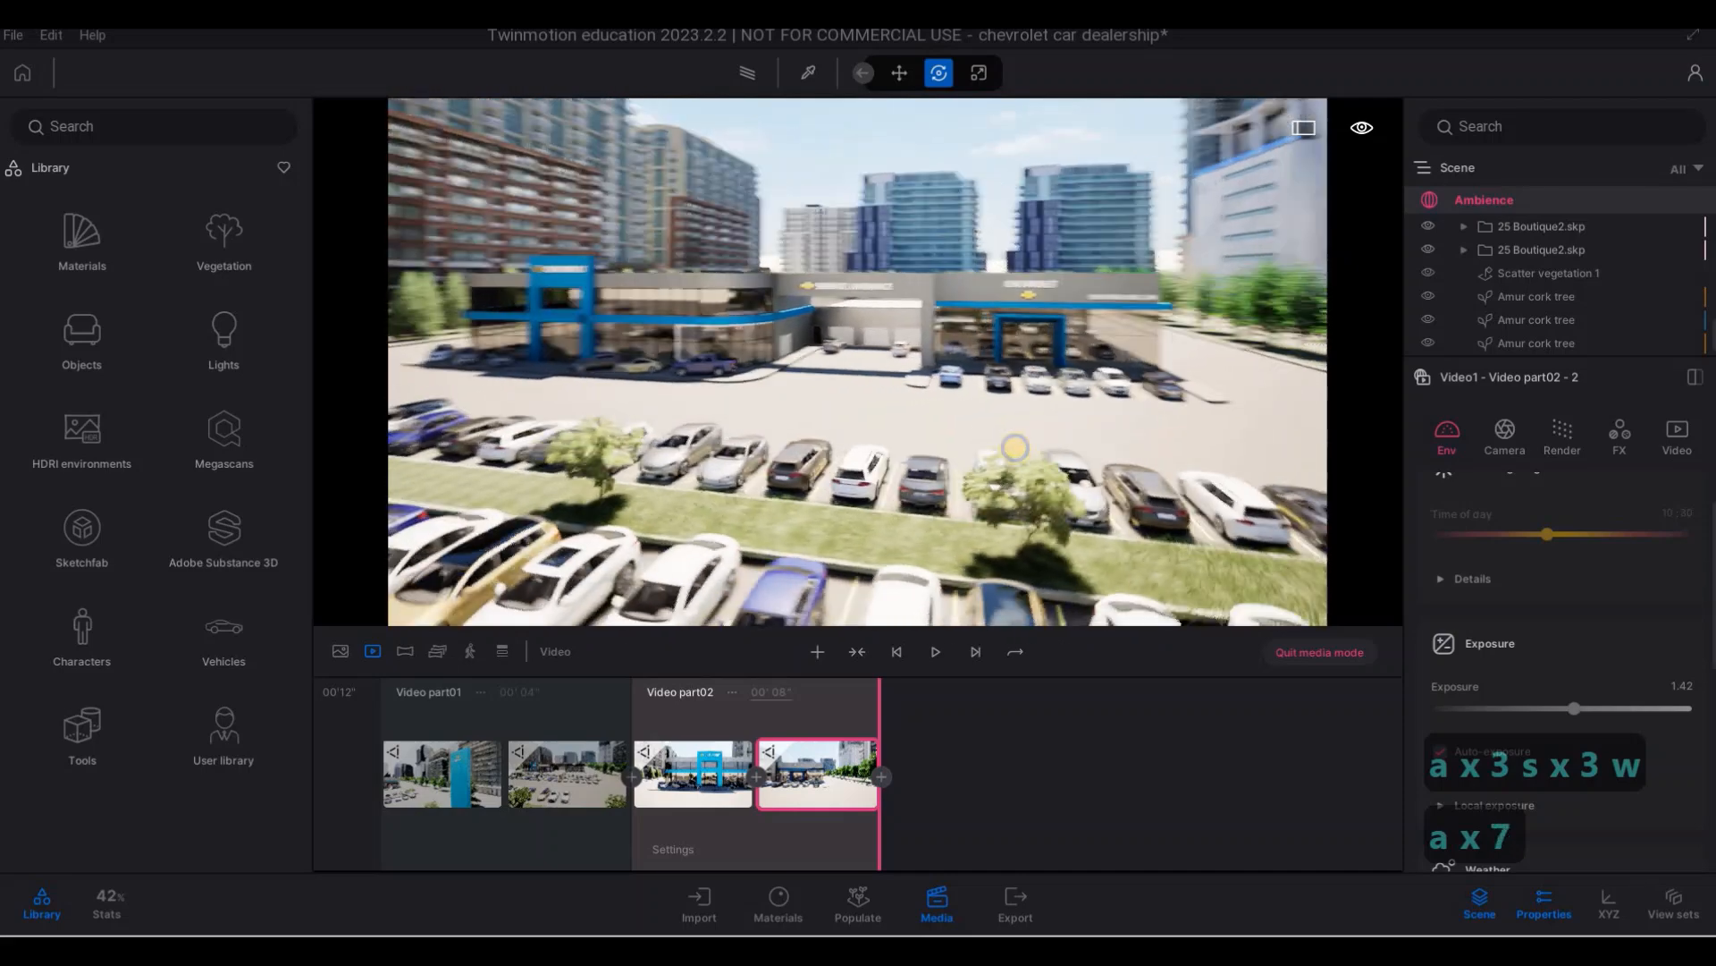
key(d)
key(a)
key(d)
key(d)
key(d)
key(d)
key(d)
key(d)
key(d)
key(d)
key(d)
key(d)
key(d)
key(d)
key(d)
key(d)
key(d)
key(d)
key(d)
key(d)
key(d)
key(d)
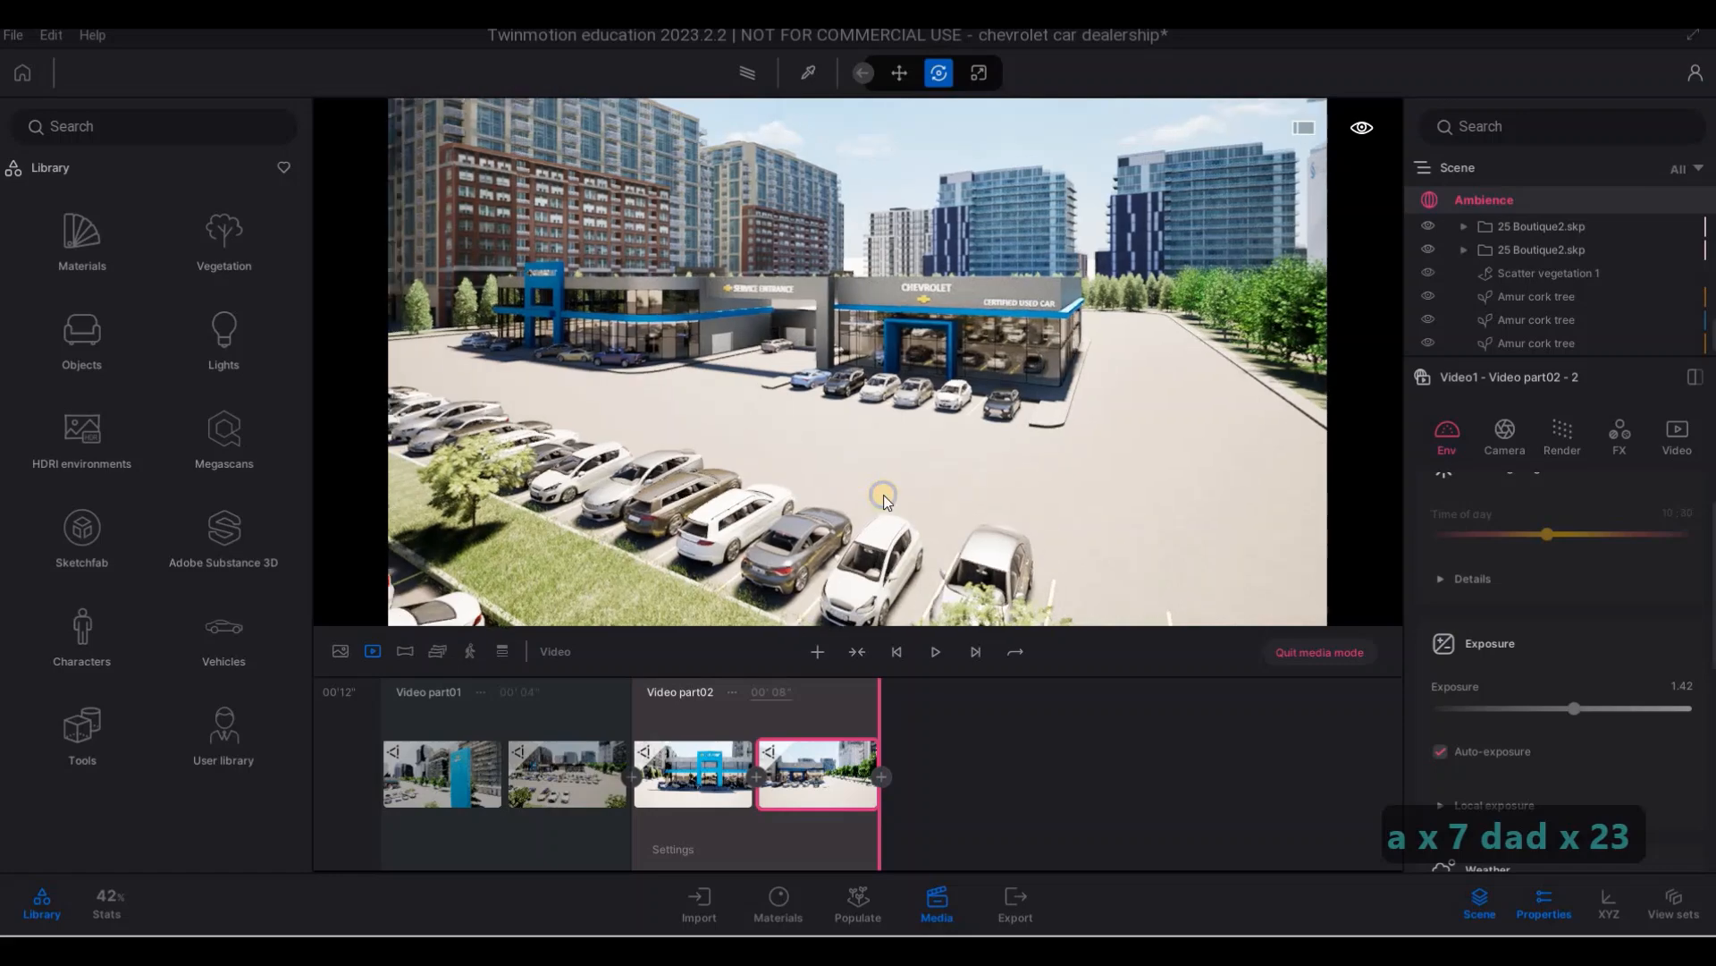
key(w)
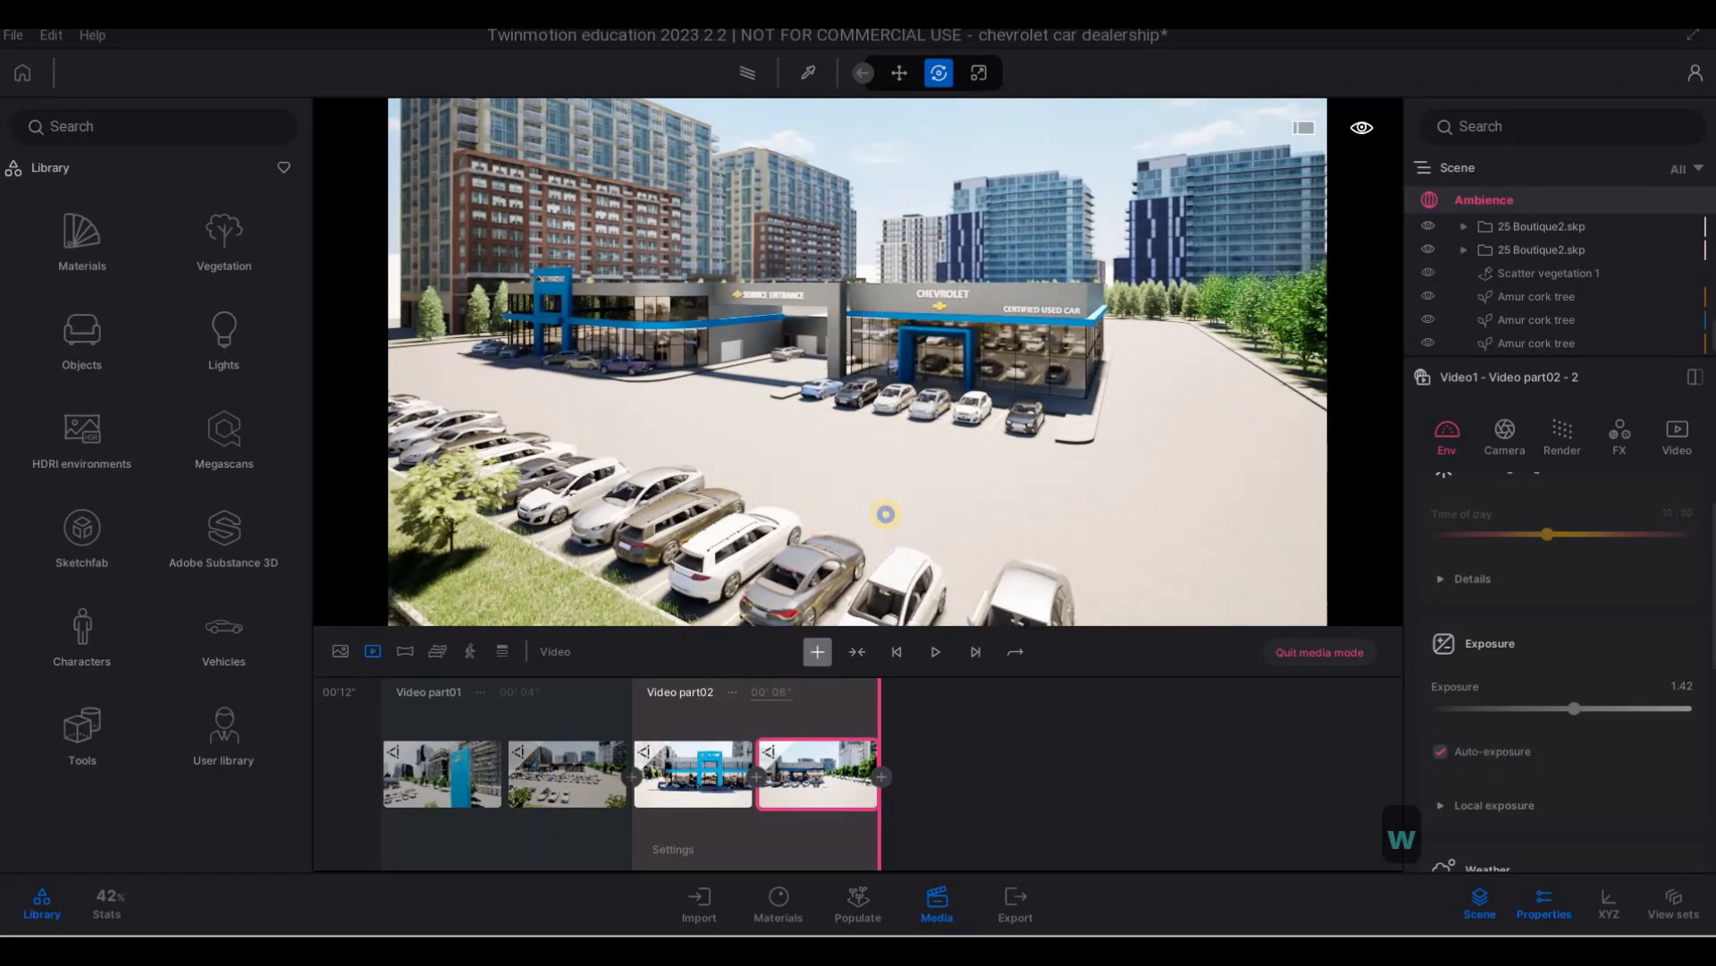
- Slide the camera across the parking rows until it faces the Service Entrance and add this view as the third part's second keyframe
key(a)
key(a)
key(a)
key(a)
key(a)
key(a)
key(a)
key(a)
key(a)
key(a)
key(a)
key(a)
key(a)
key(a)
key(a)
key(a)
key(a)
key(a)
key(a)
key(a)
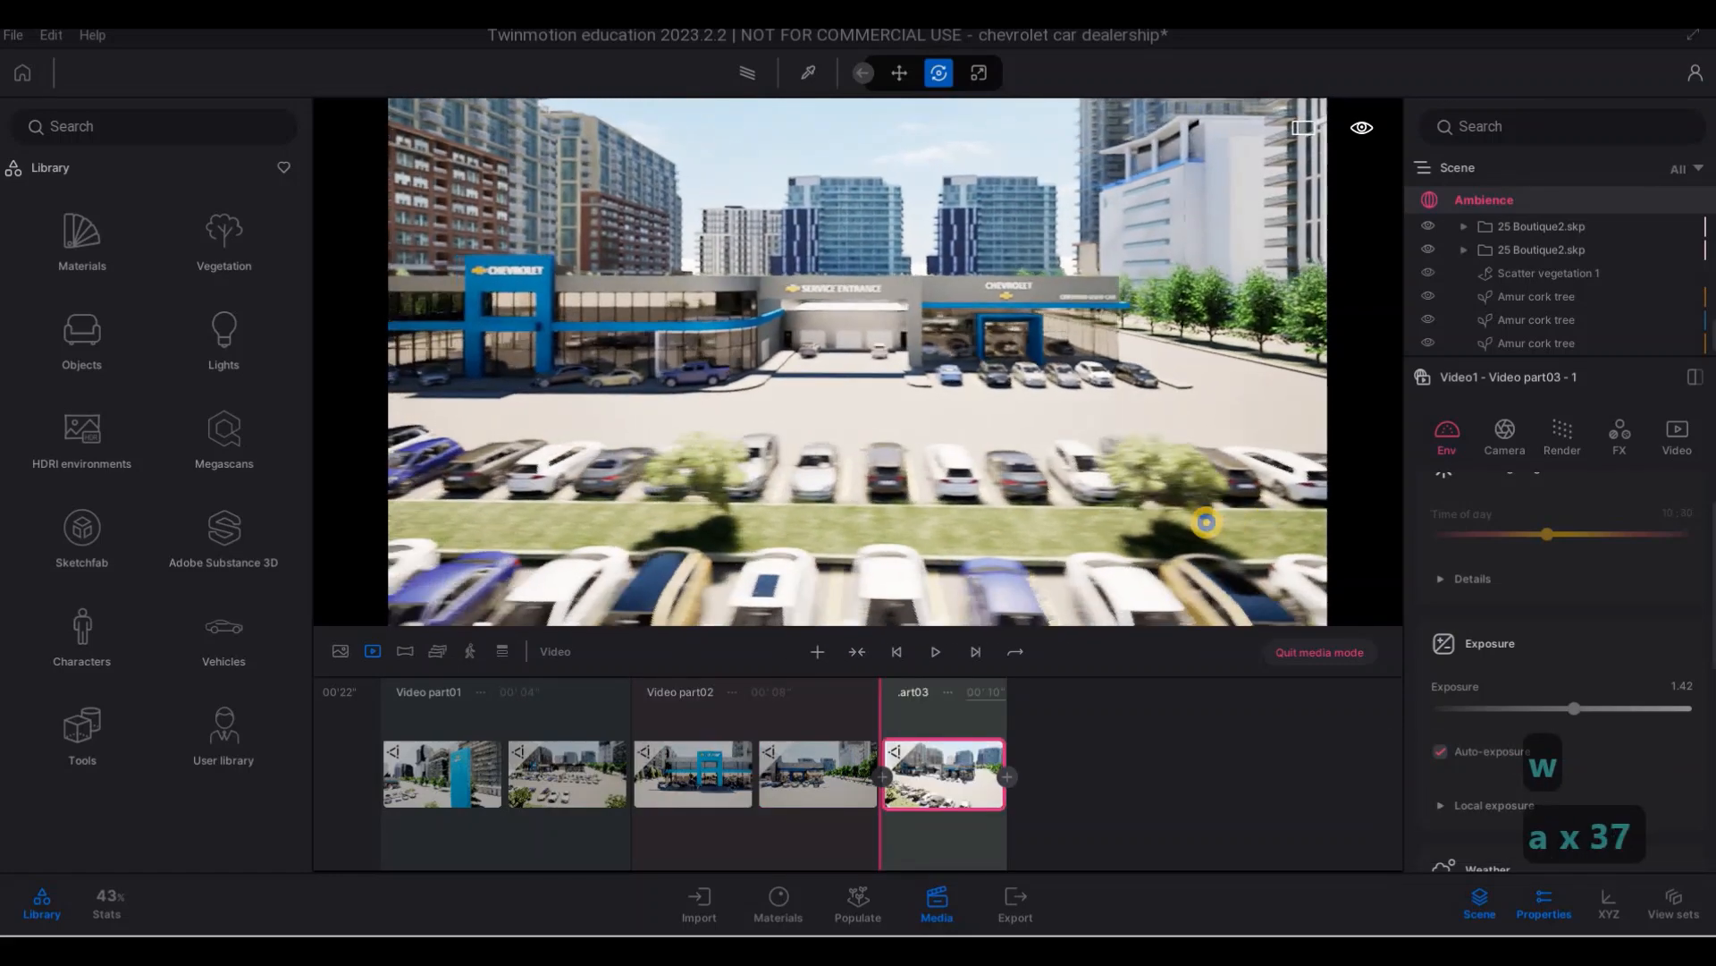
key(a)
key(a)
key(a)
key(a)
key(a)
key(a)
key(a)
key(a)
key(a)
key(a)
key(d)
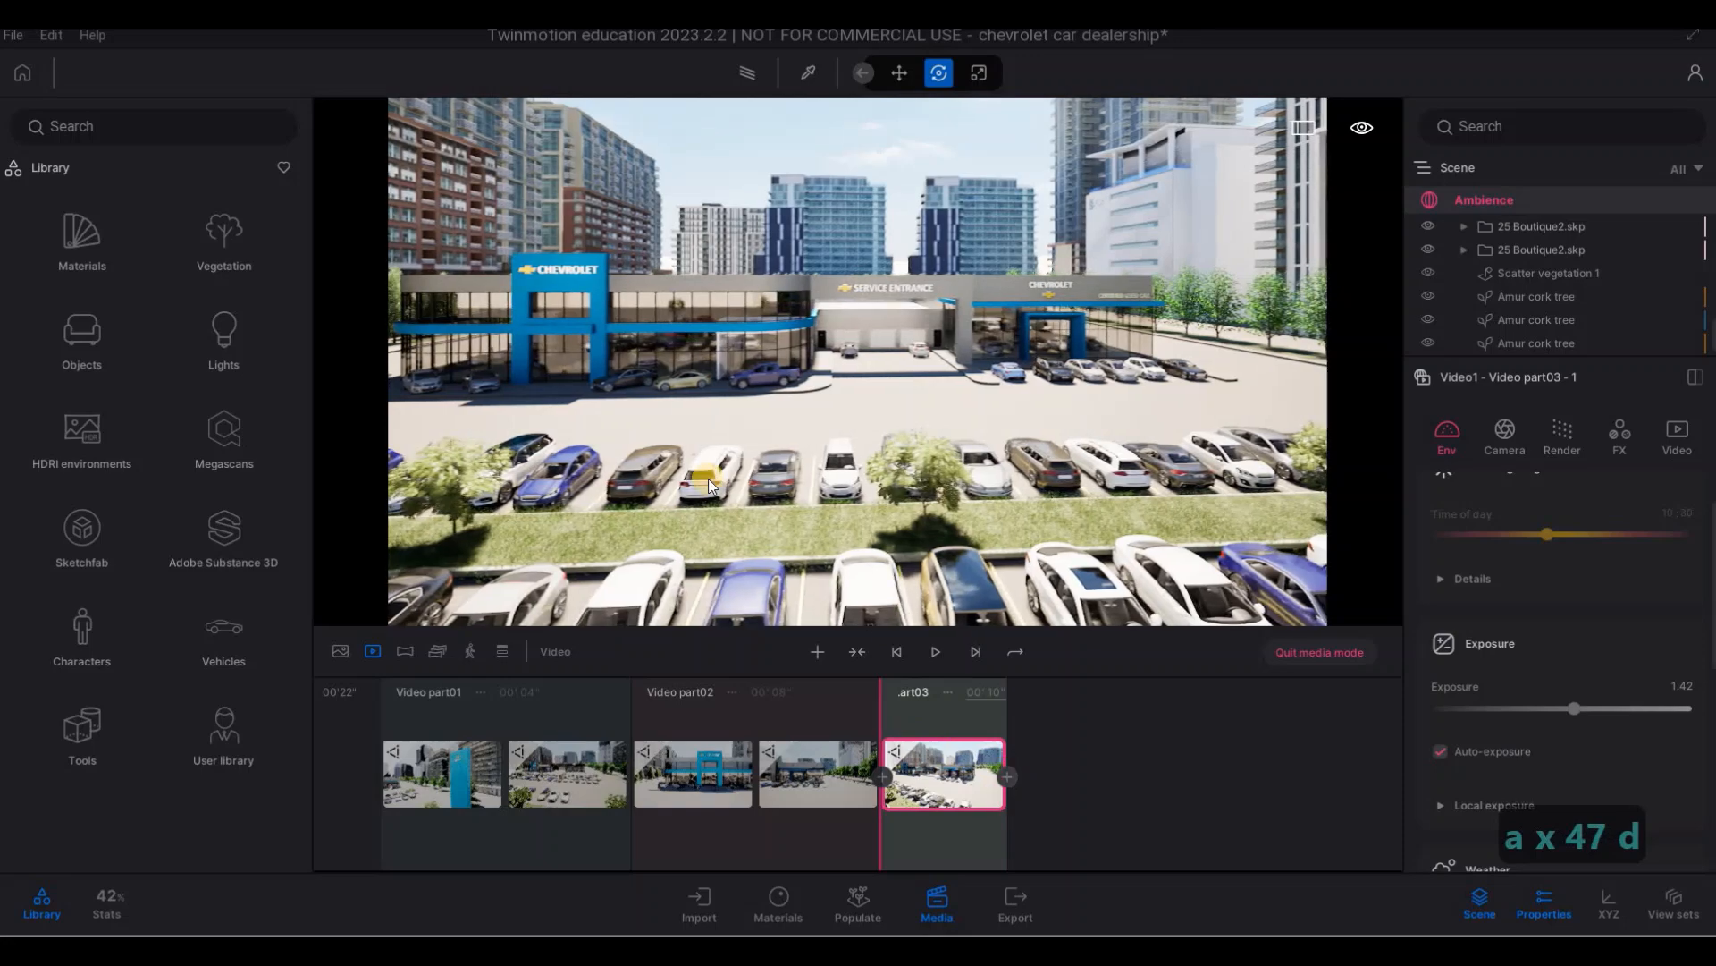
- Swing the camera around to the showroom's curved glass corner and add that raised view as the third part's third keyframe
key(a)
key(a)
key(a)
key(a)
key(a)
key(a)
key(a)
key(a)
key(a)
key(a)
key(a)
key(a)
key(a)
key(a)
key(a)
key(a)
key(a)
key(a)
key(a)
key(a)
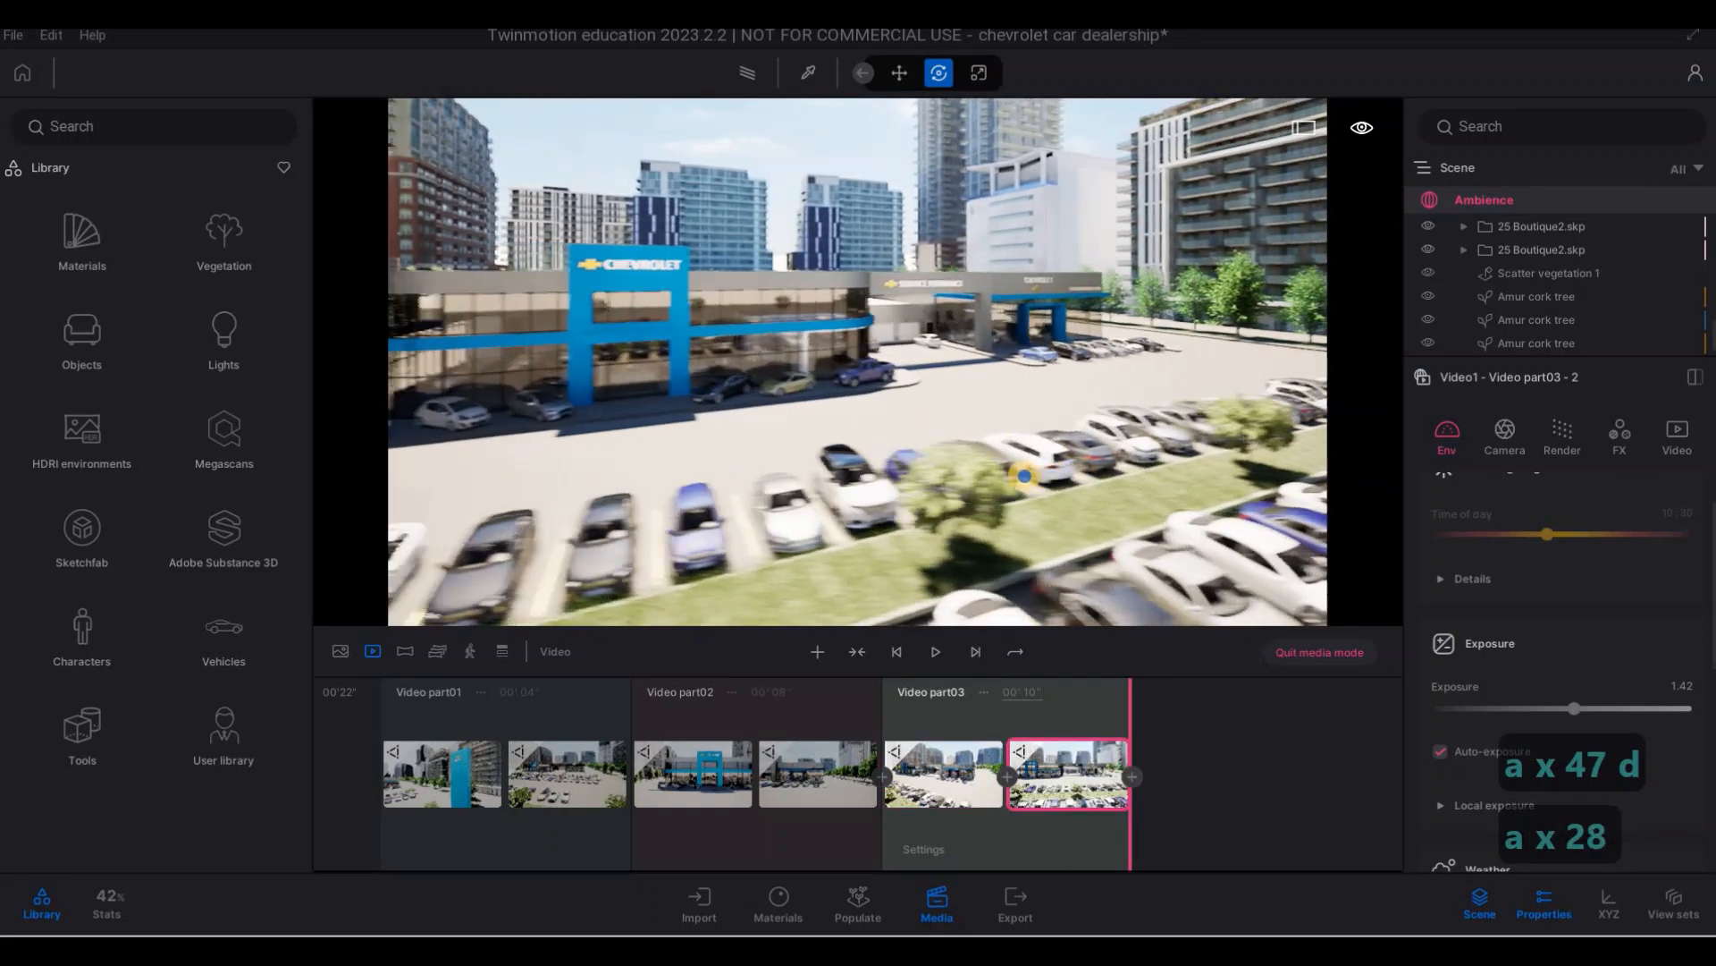
key(s)
key(a)
key(w)
key(a)
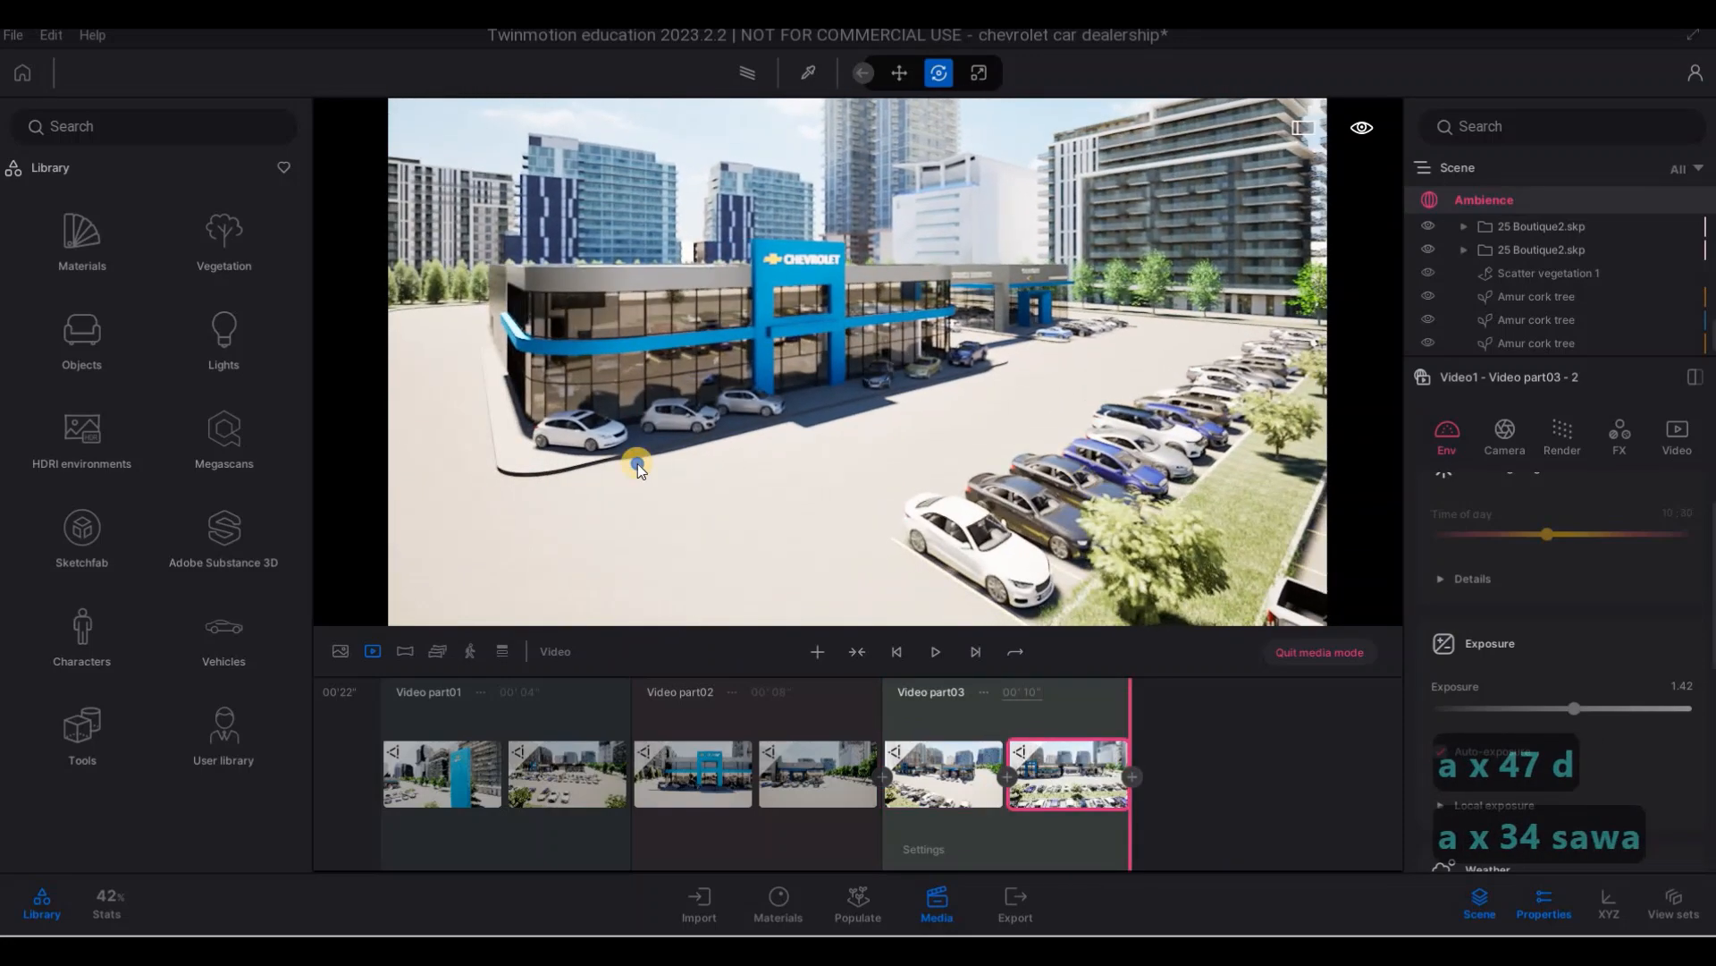
key(w)
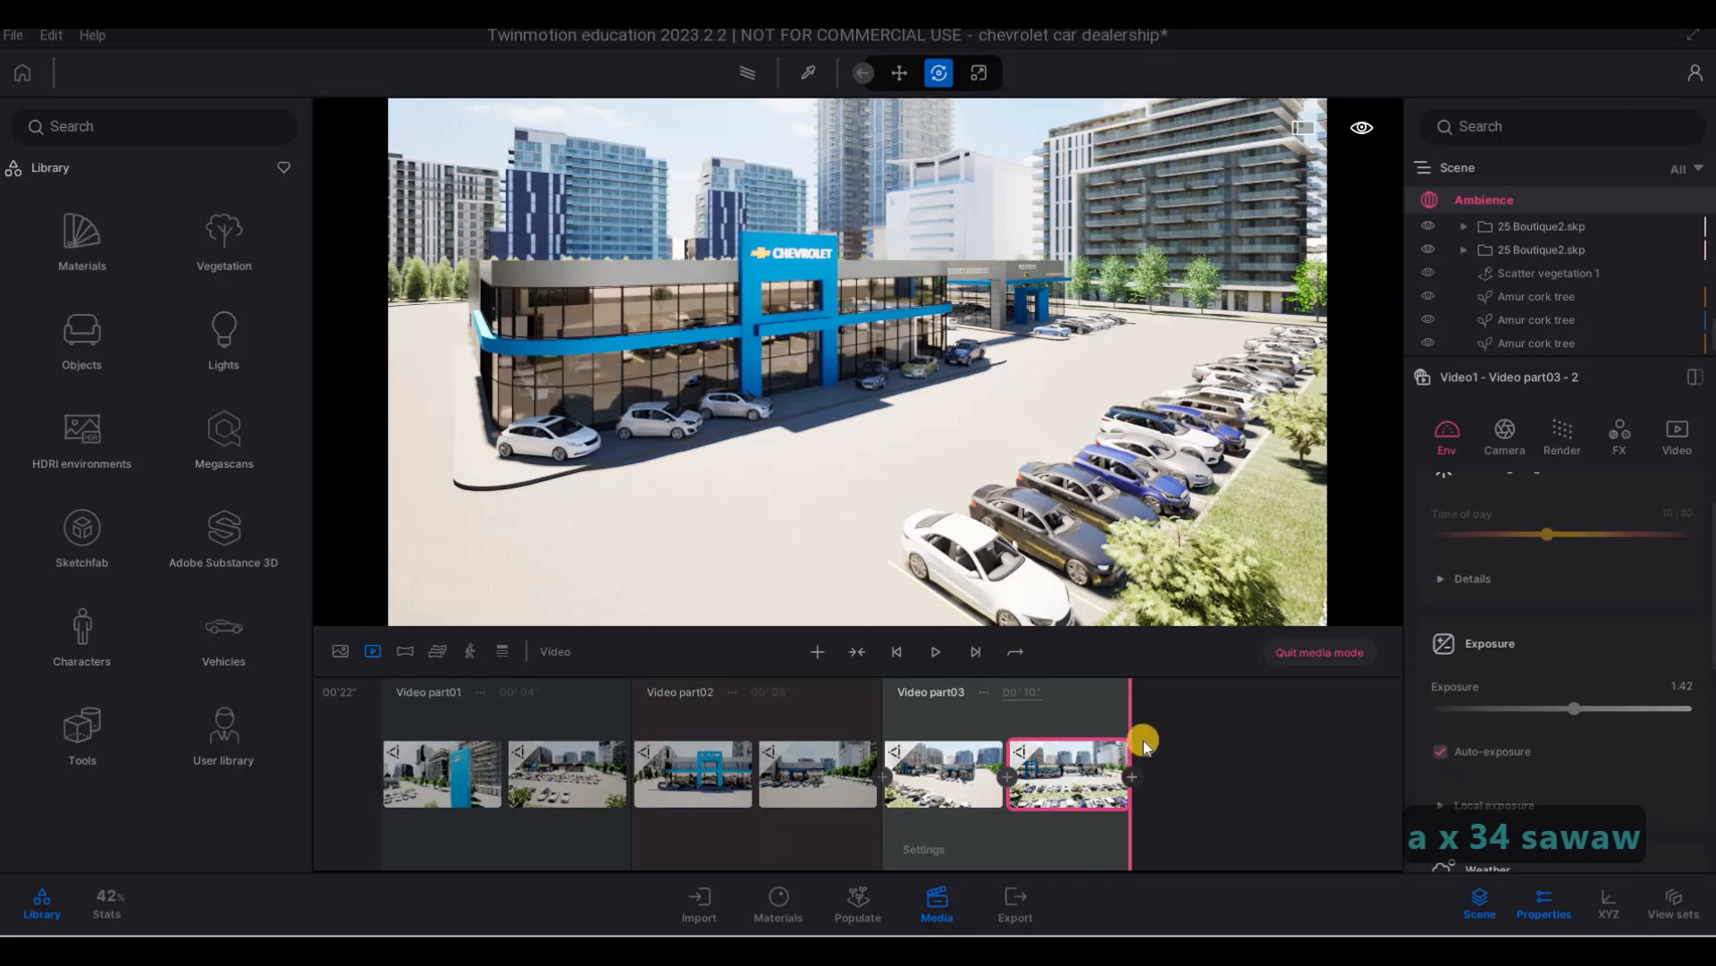
- Frame a low, angled close-up of the blue Chevrolet entrance tower and start a fourth video part from it
key(d)
right_drag(1009, 536, 826, 649)
key(e)
key(a)
key(a)
key(w)
key(w)
key(w)
key(a)
key(d)
key(w)
key(d)
key(s)
key(w)
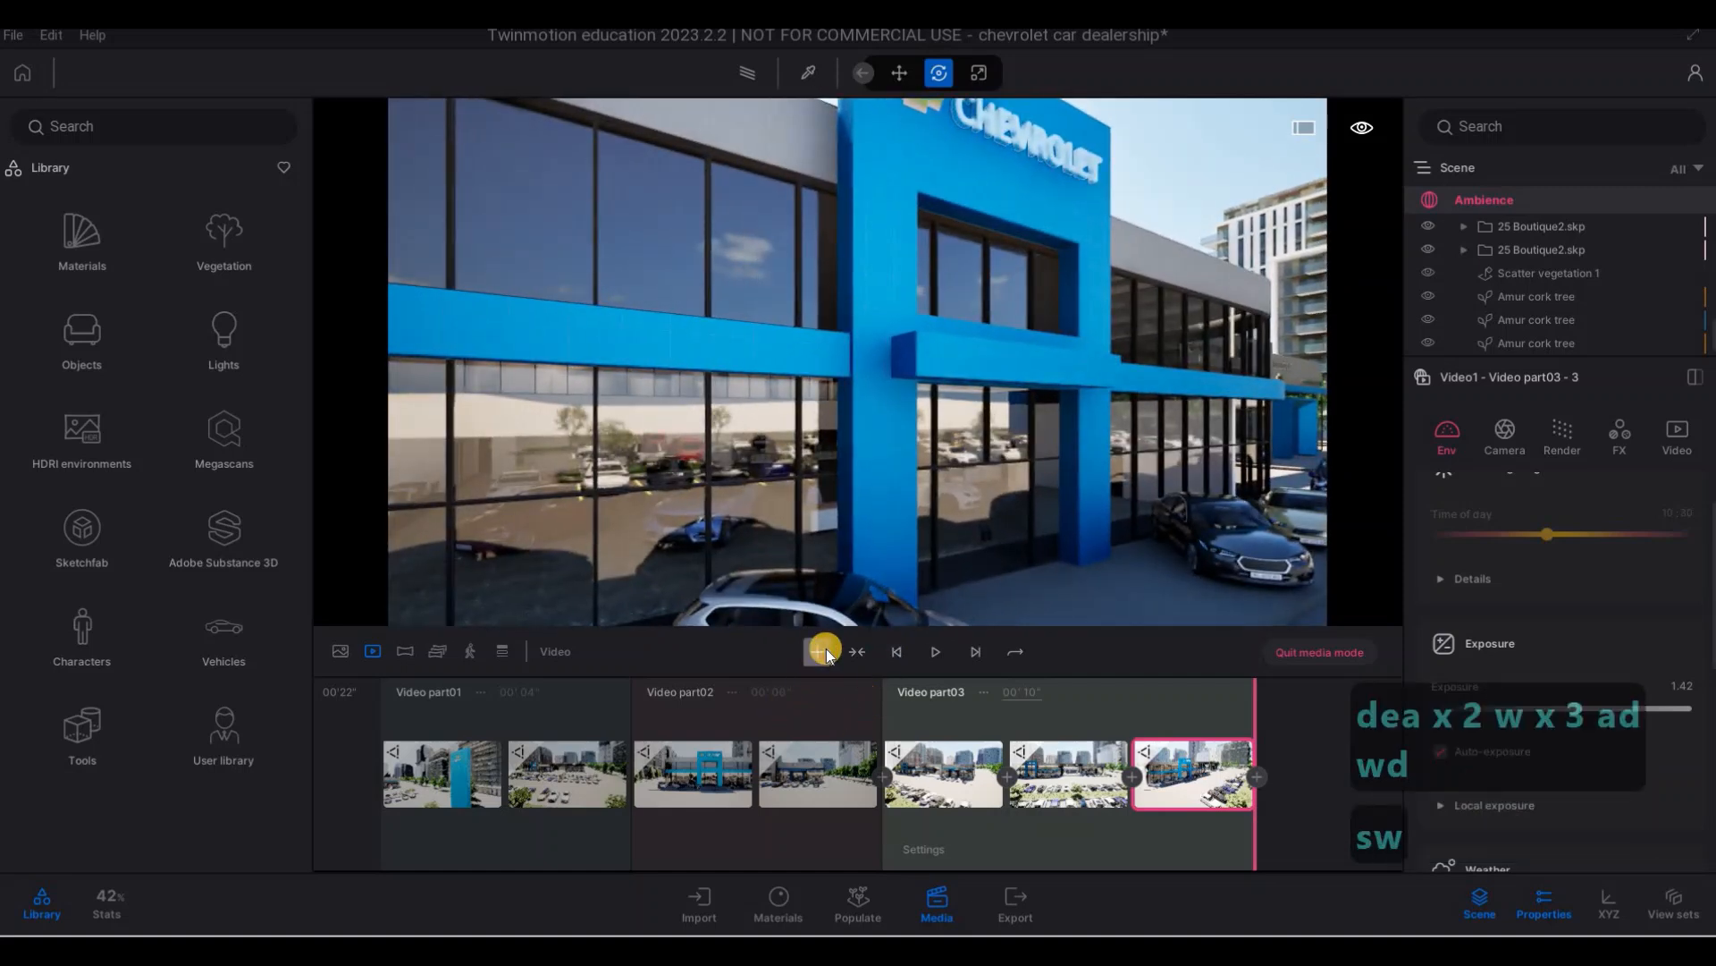
click(826, 650)
- Pull the camera back to show the showroom facade with its parked cars and add it as the fourth part's second keyframe
key(s)
key(s)
key(s)
key(w)
key(s)
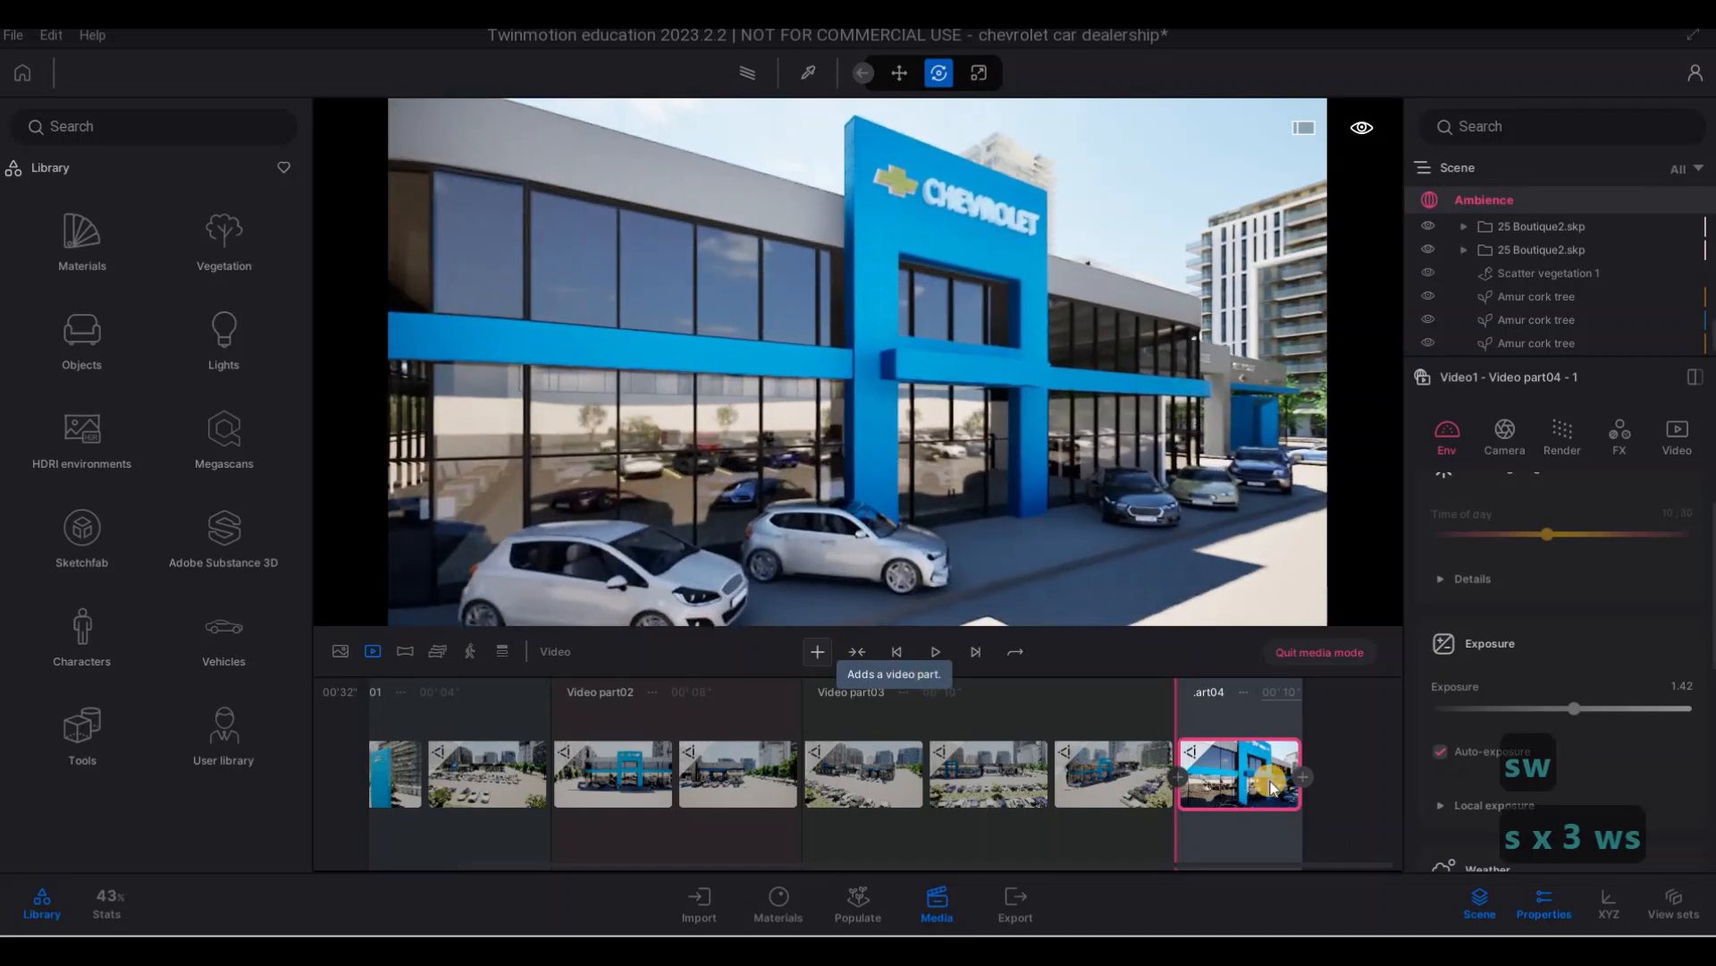
- Set the fourth video part's duration to 4 seconds
click(1207, 692)
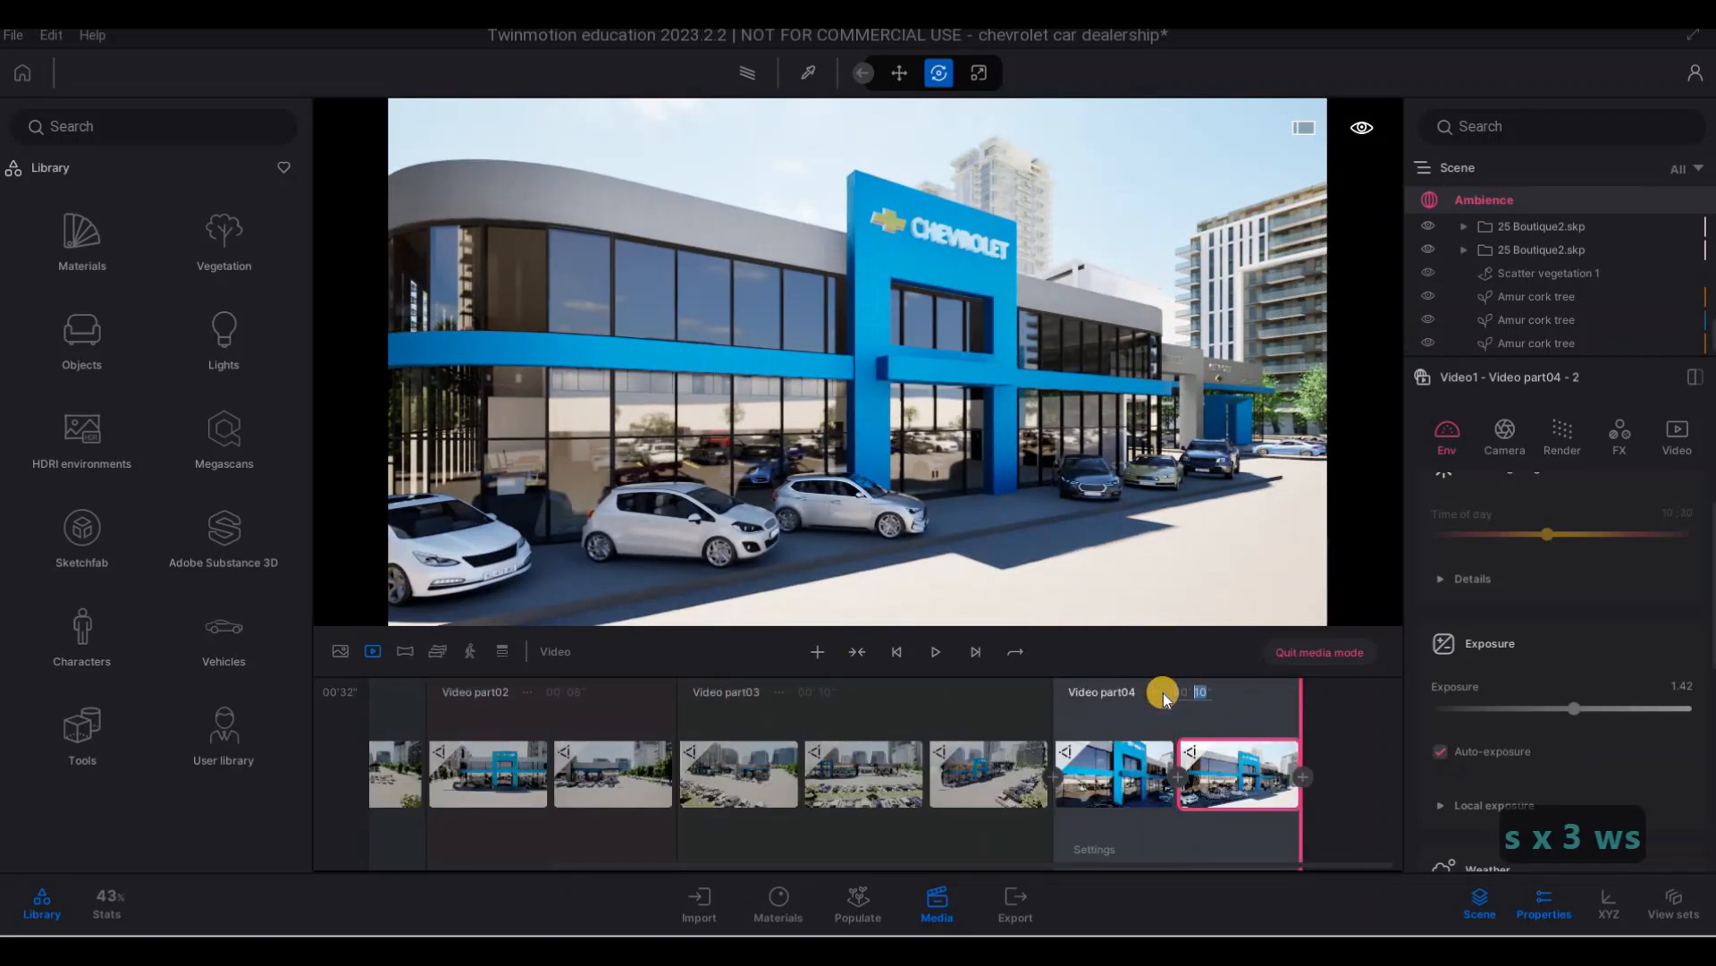
text(4)
key(Return)
- Frame a raised, head-on view above the Service Entrance gateway between the two buildings and start a fifth video part from it
key(w)
key(d)
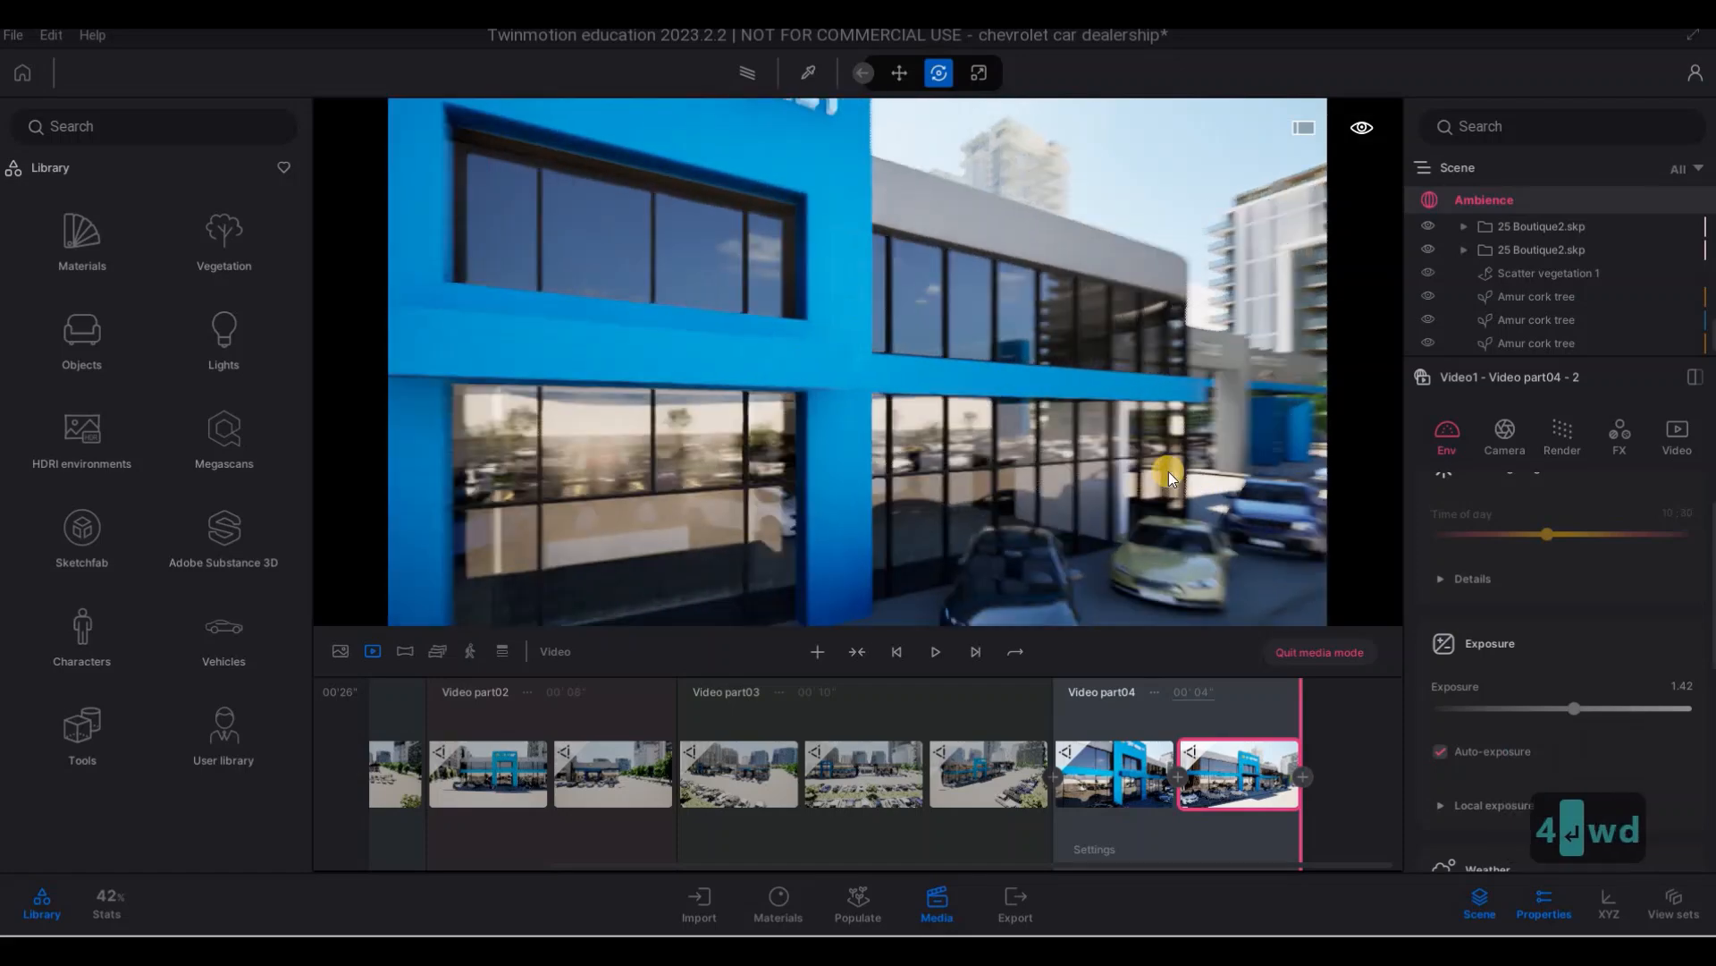
key(d)
right_drag(1168, 471, 1121, 495)
key(w)
key(w)
key(a)
key(s)
key(e)
key(w)
key(q)
key(q)
key(q)
key(q)
key(e)
key(q)
key(e)
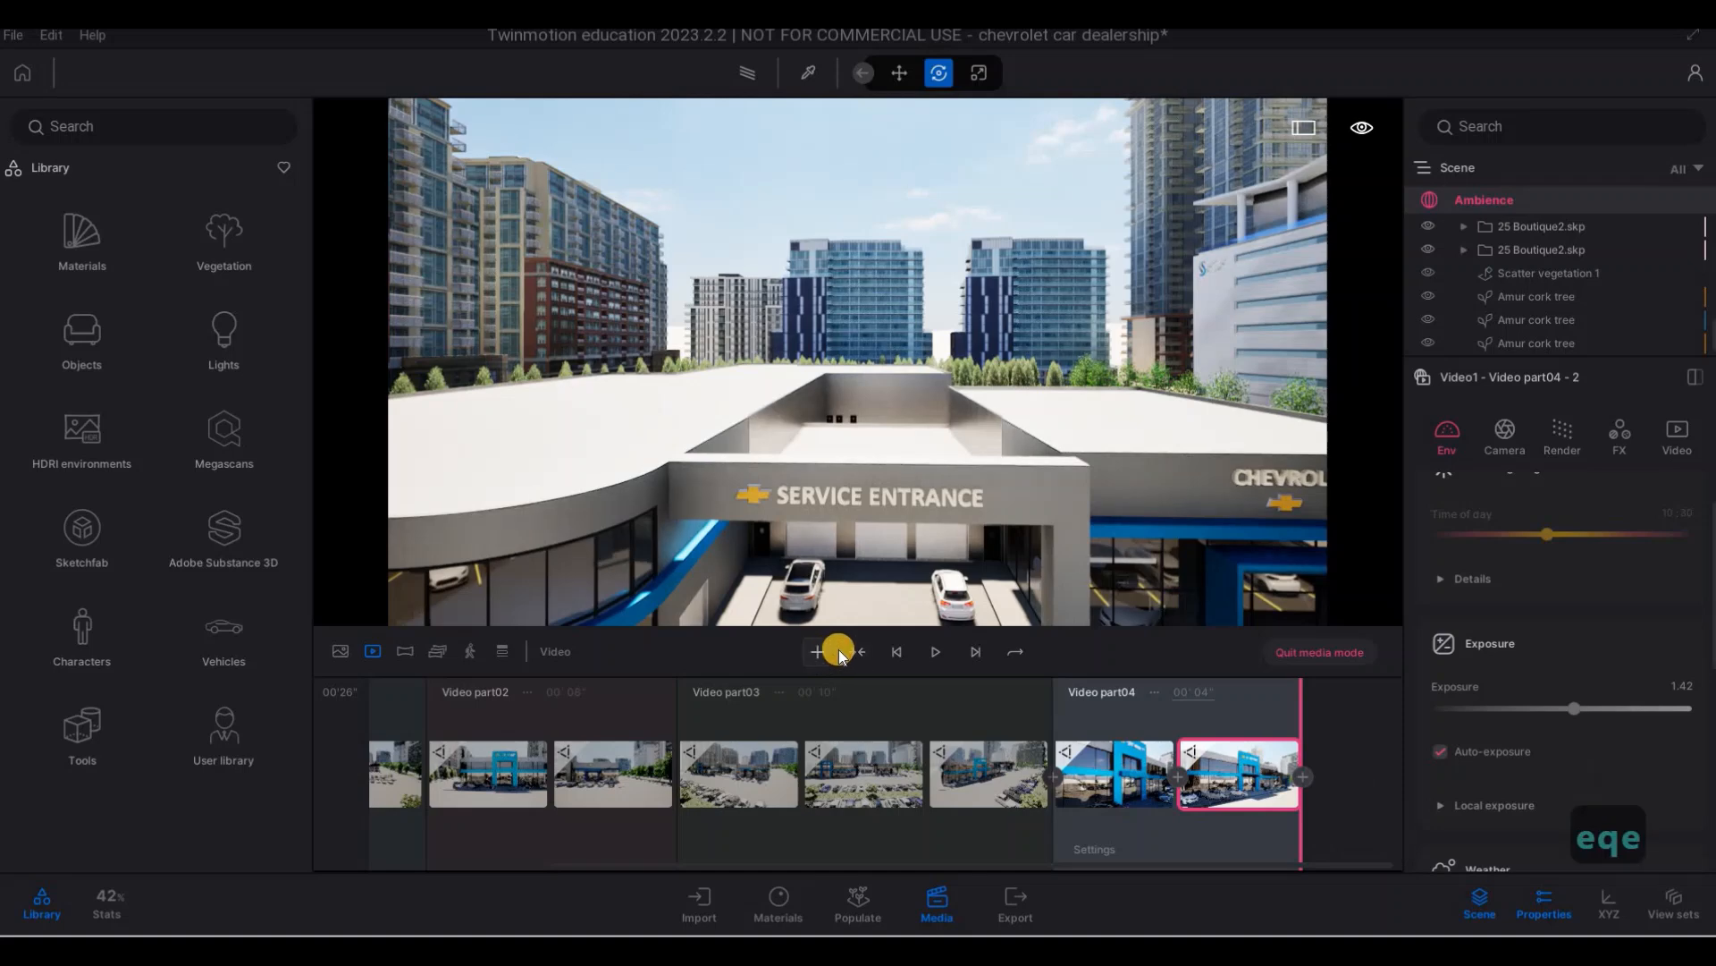
click(844, 650)
- Lower the camera straight down in front of the Service Entrance and add that view as the fifth part's second keyframe
key(e)
key(e)
key(e)
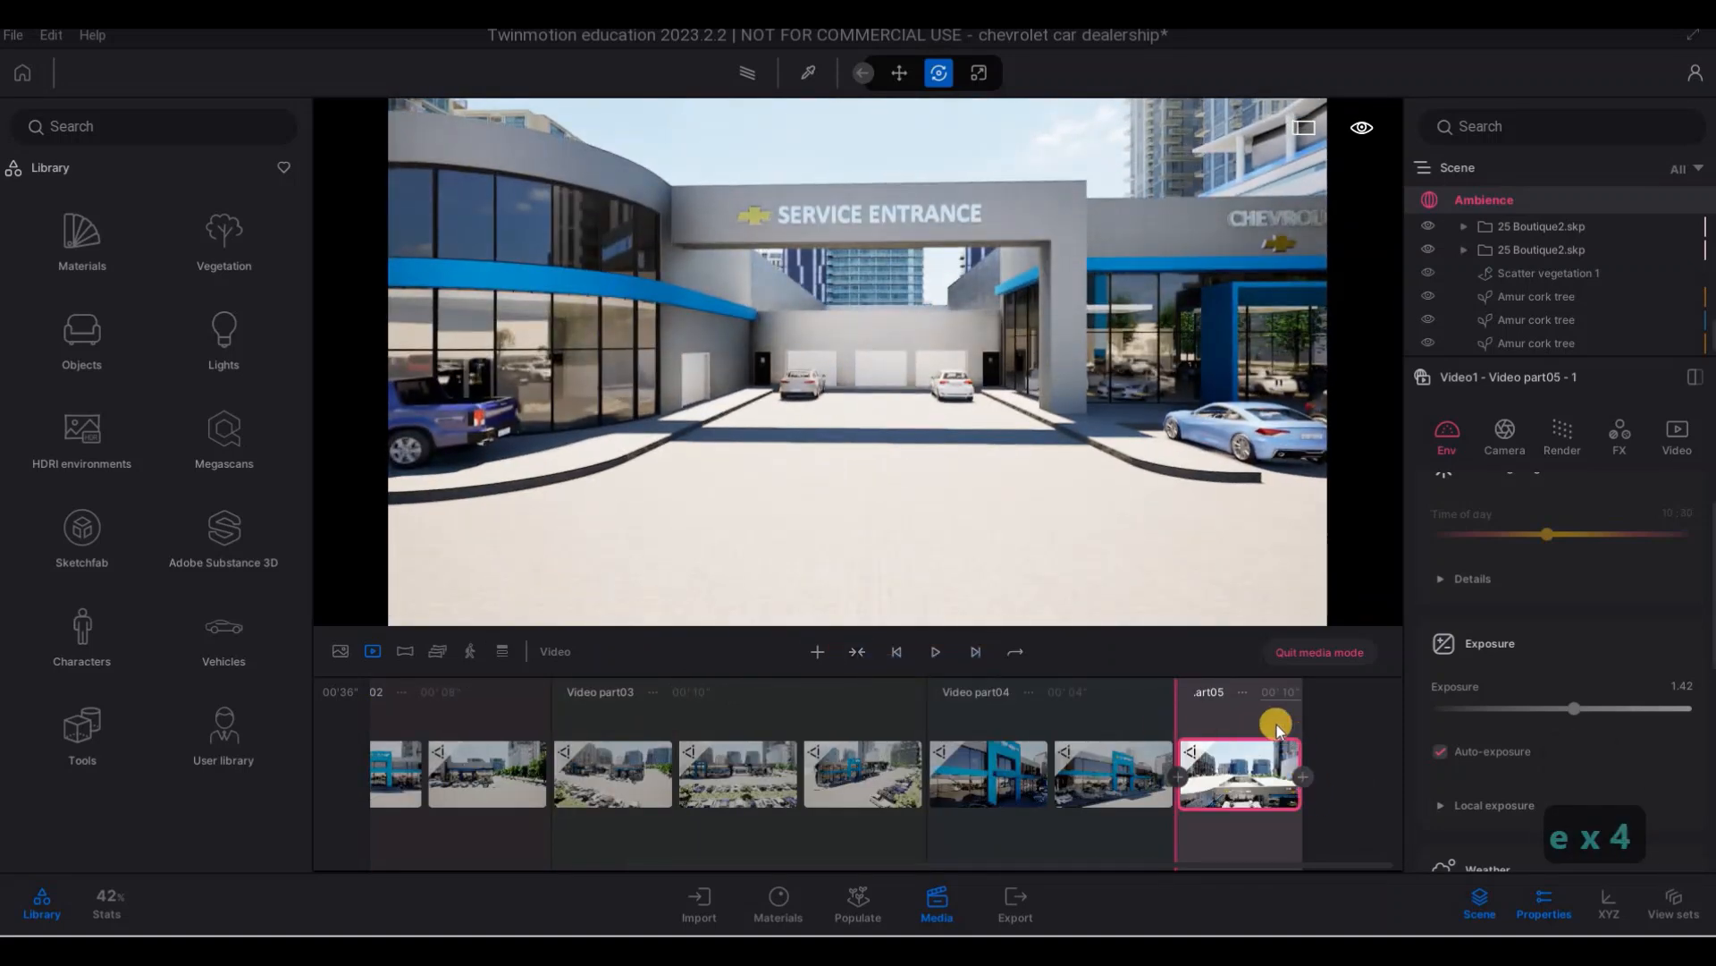
- Set the fifth video part's duration to 4 seconds
drag(1205, 693, 1139, 696)
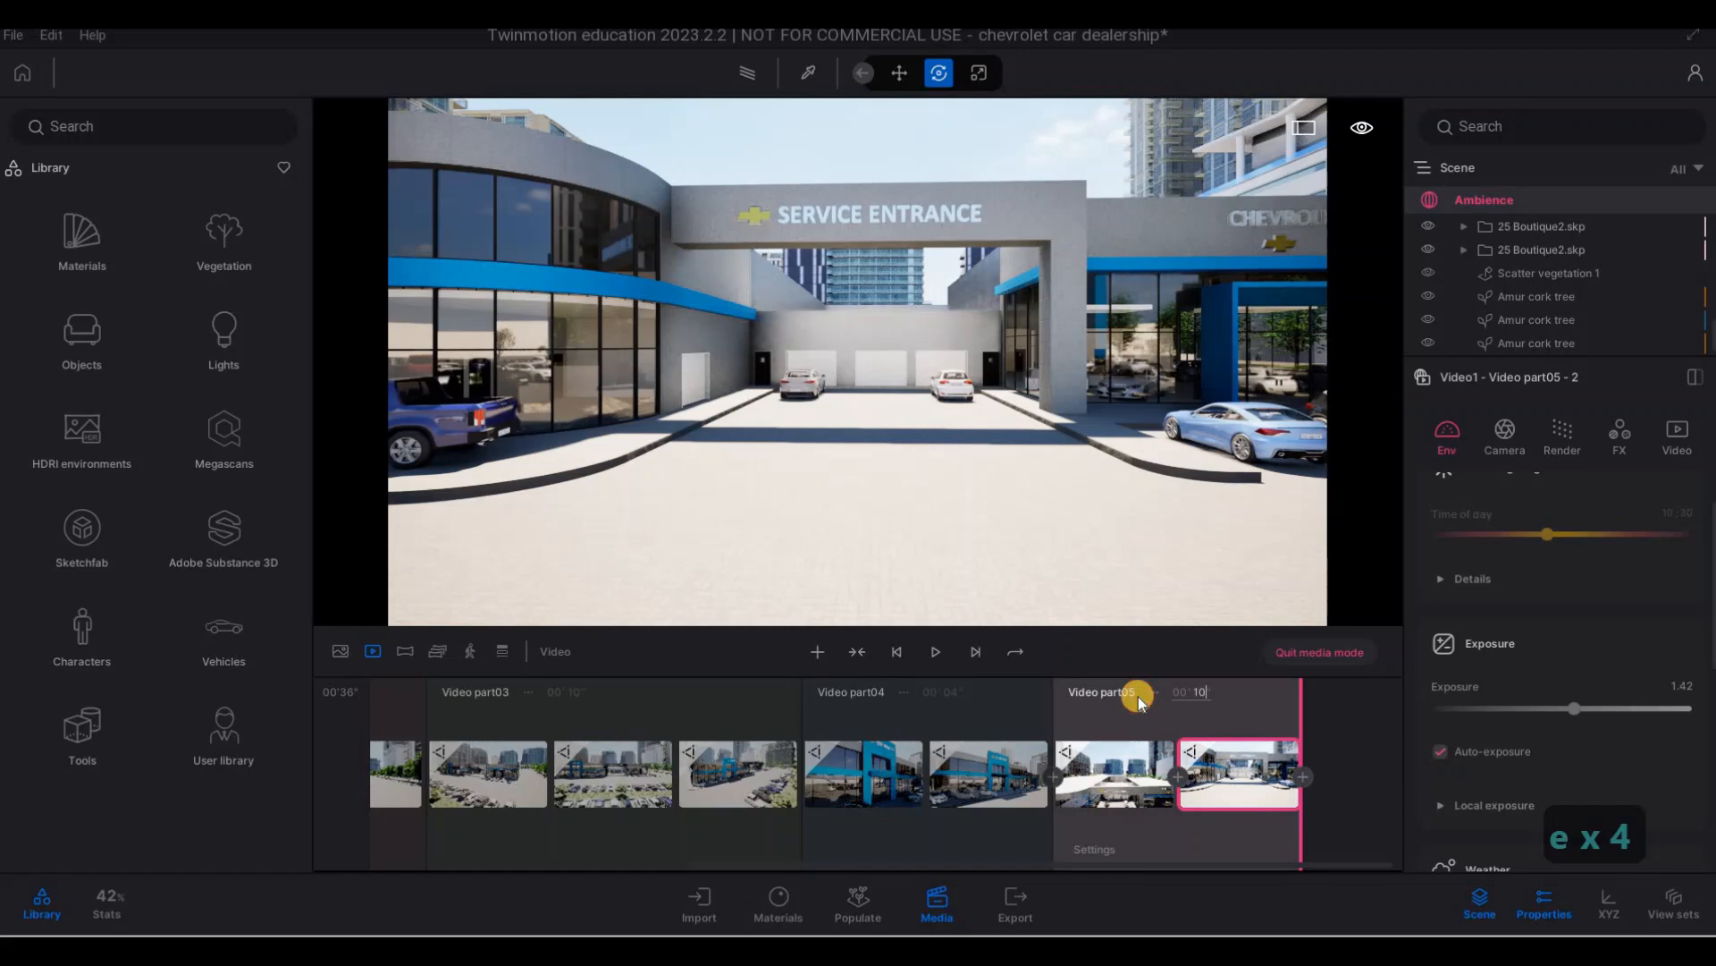
text(4)
key(Return)
- Frame the Certified Used Car building's corner with its row of parked cars and start a sixth video part from it
key(s)
key(d)
key(d)
key(d)
key(d)
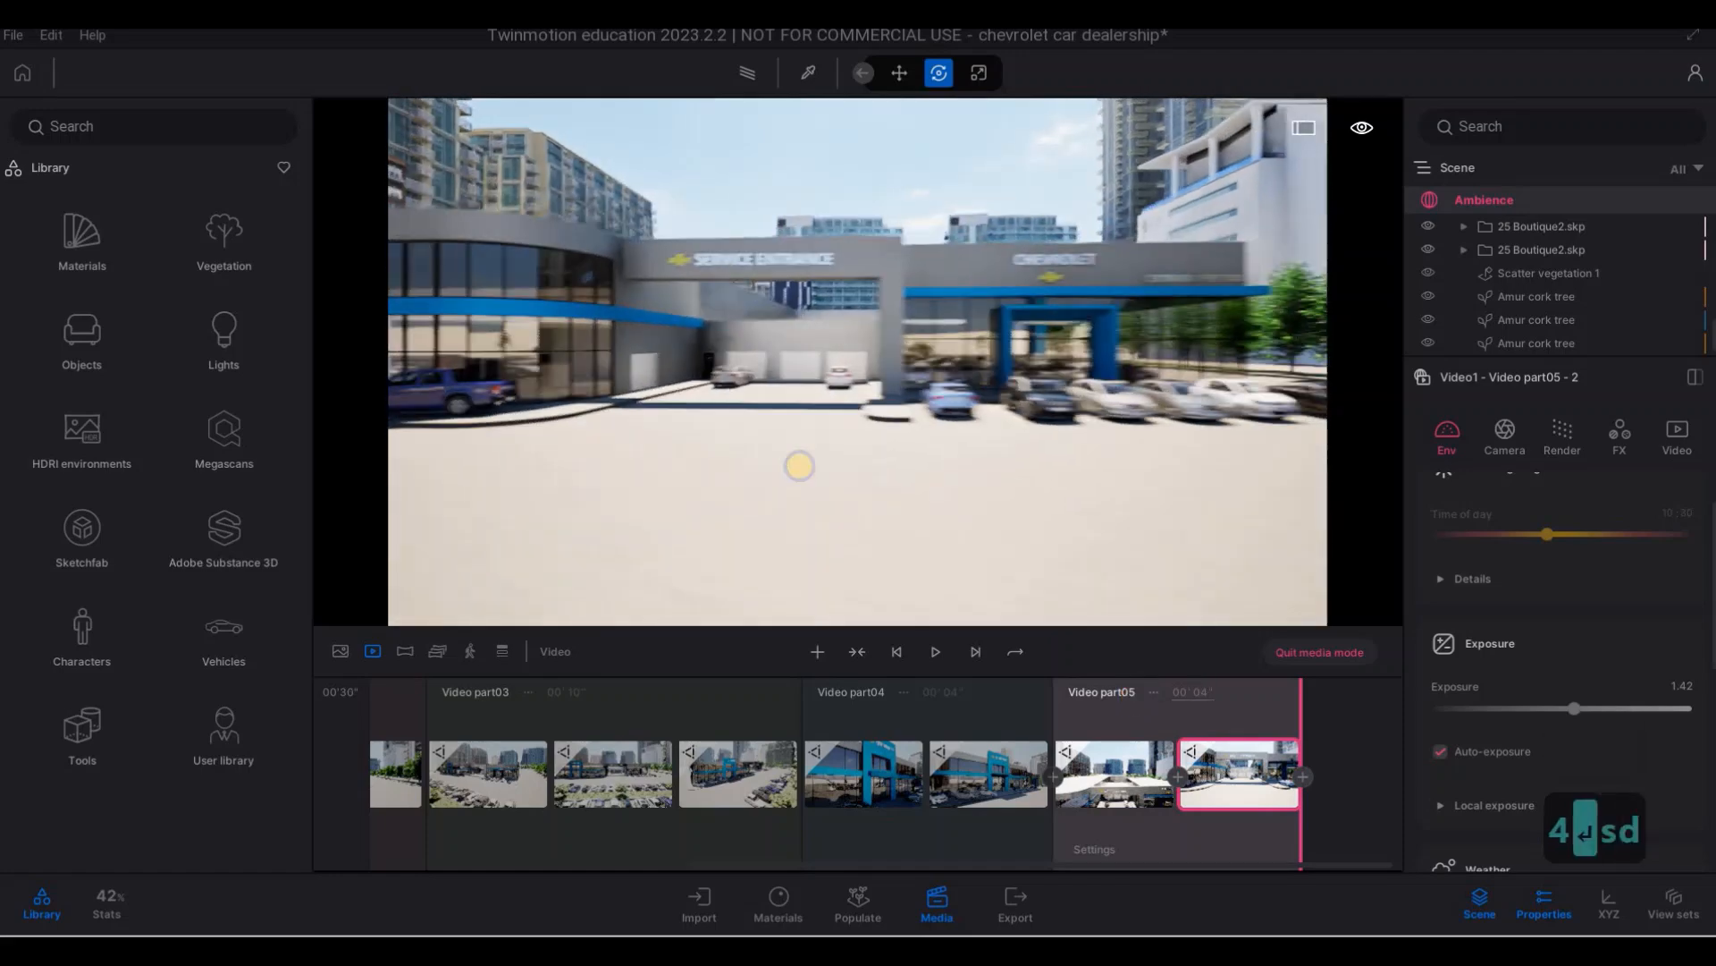
key(d)
key(d)
key(d)
key(d)
key(d)
key(d)
key(d)
key(d)
key(d)
key(d)
key(d)
key(d)
key(d)
key(d)
key(d)
key(d)
key(d)
key(d)
key(d)
key(d)
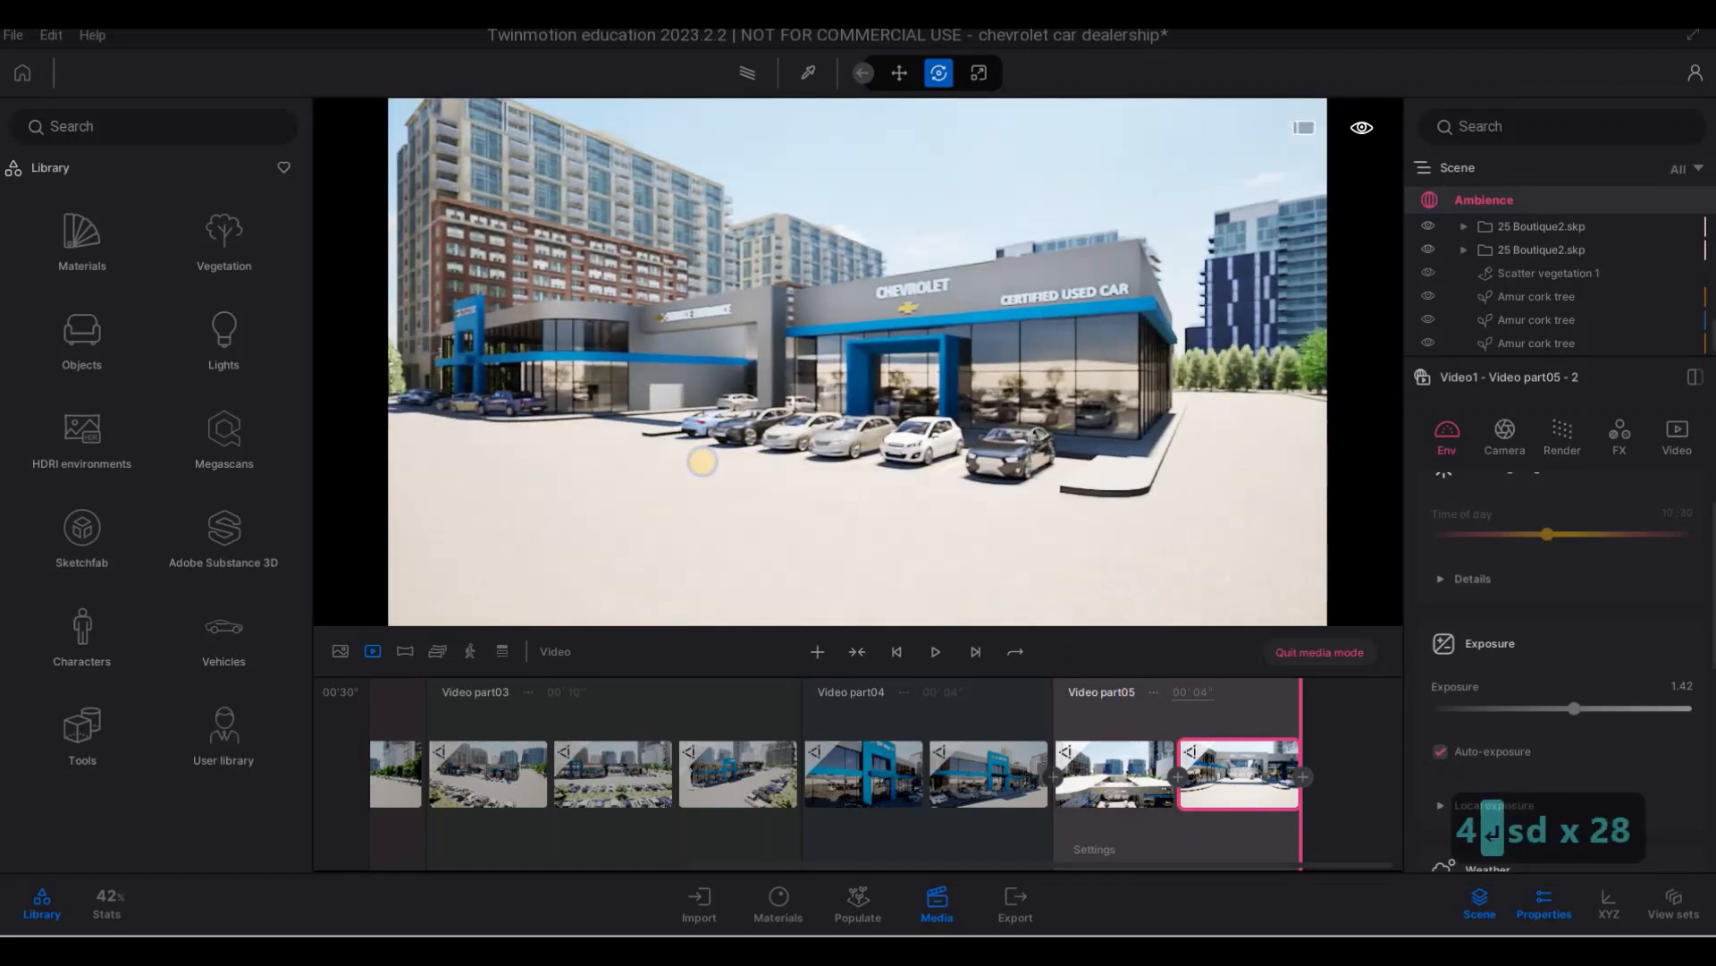
key(s)
key(d)
key(w)
key(w)
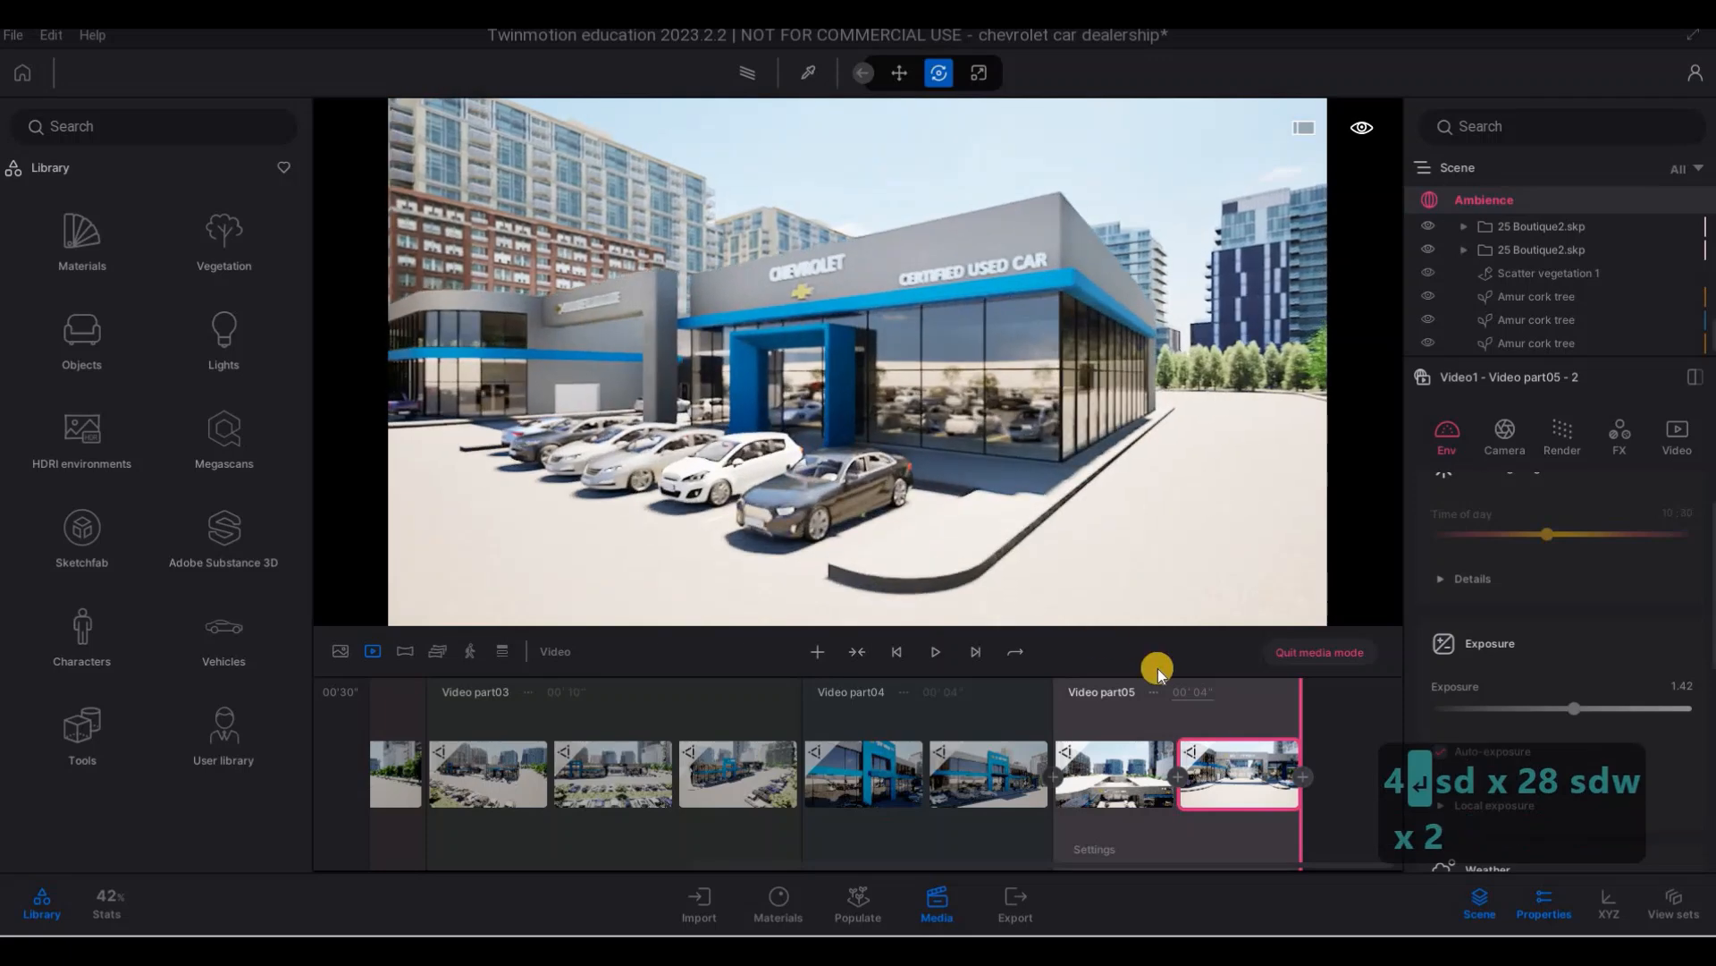
key(w)
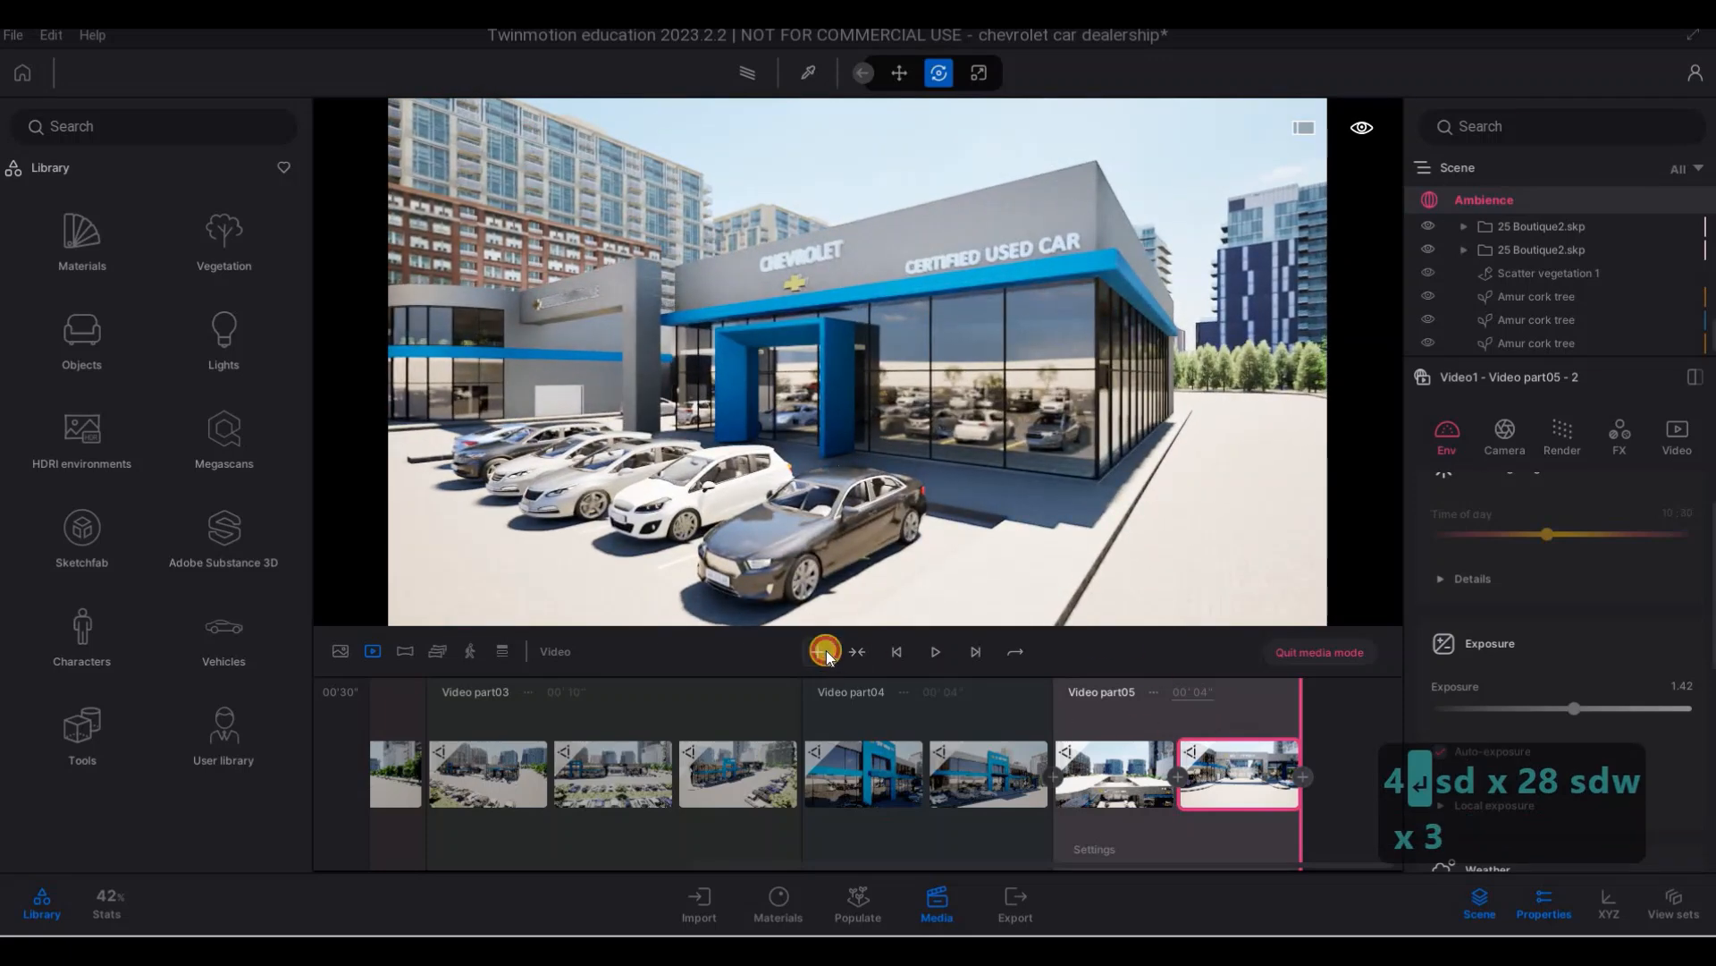
click(832, 653)
- Pull the camera back from the Certified Used Car building and set the sixth video part's duration to 4 seconds
key(s)
key(s)
key(s)
key(s)
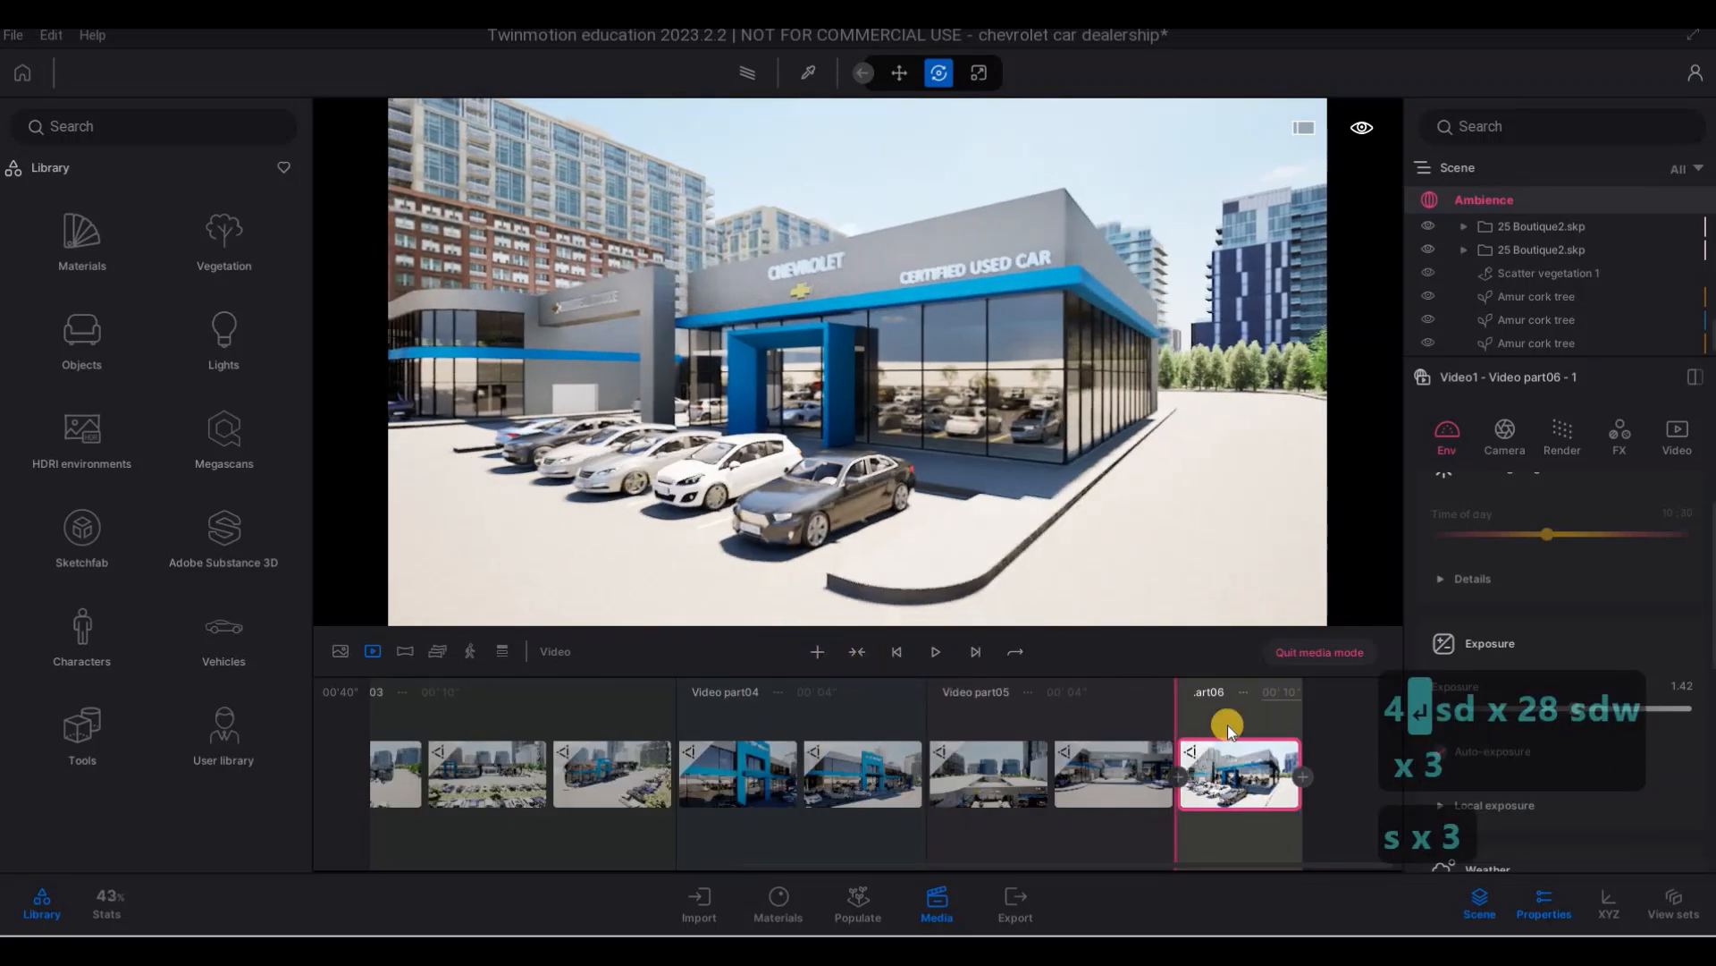
click(1277, 690)
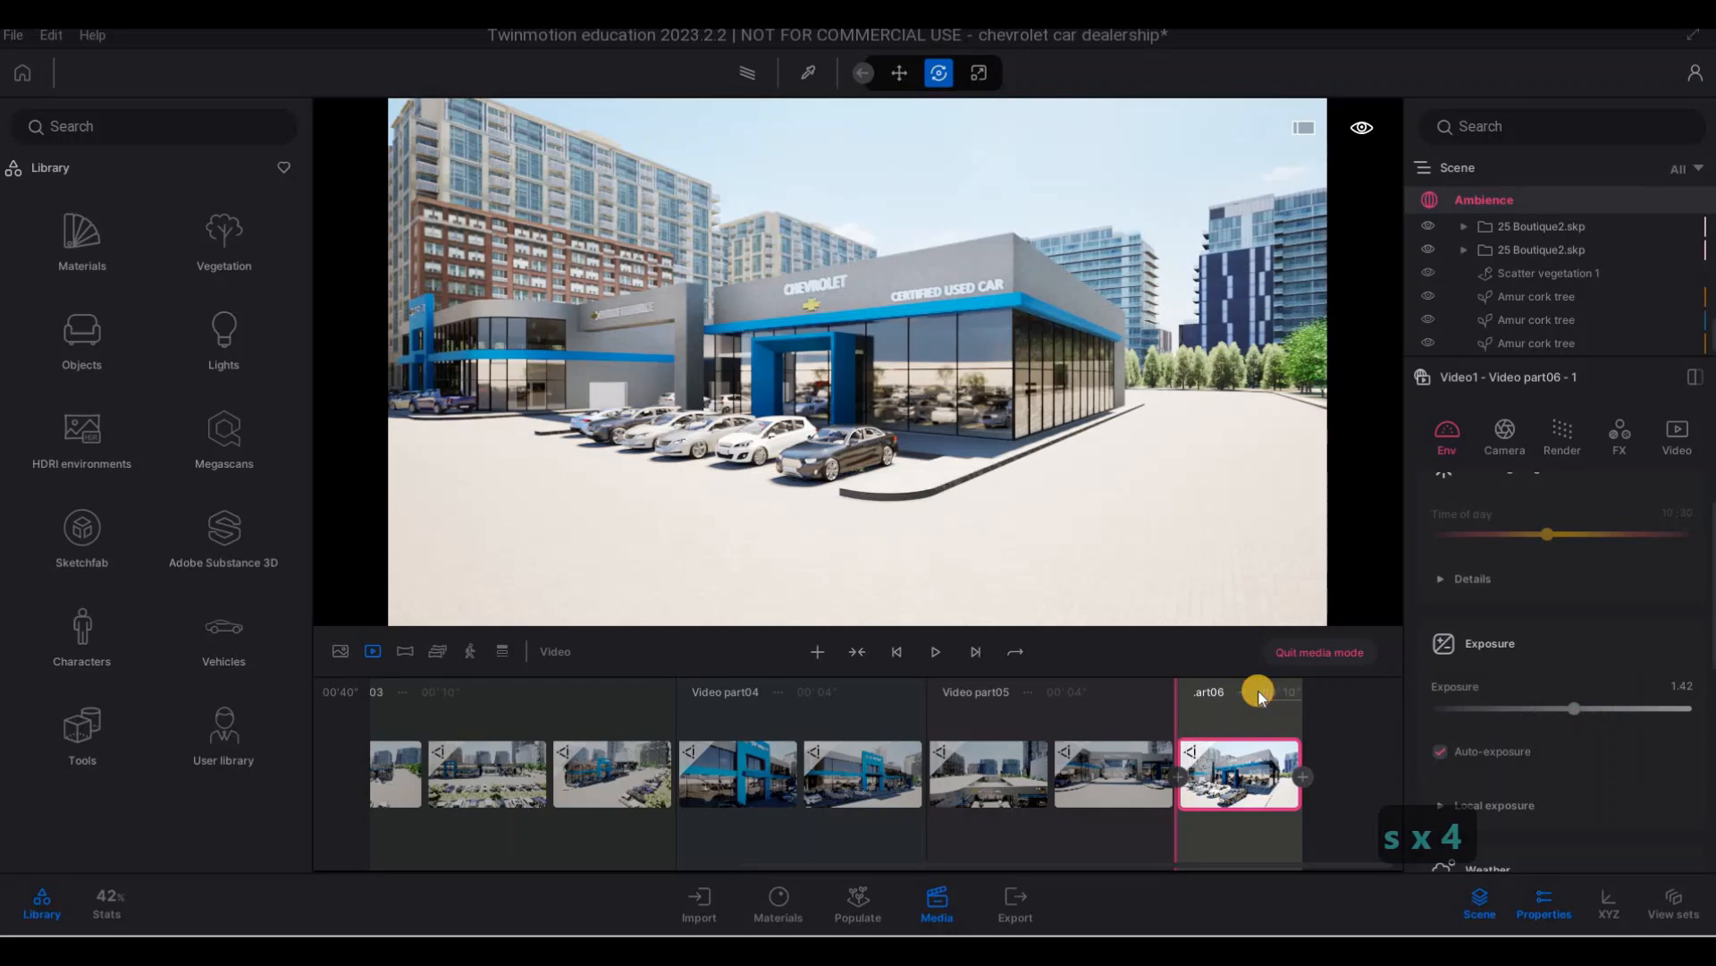
click(1260, 693)
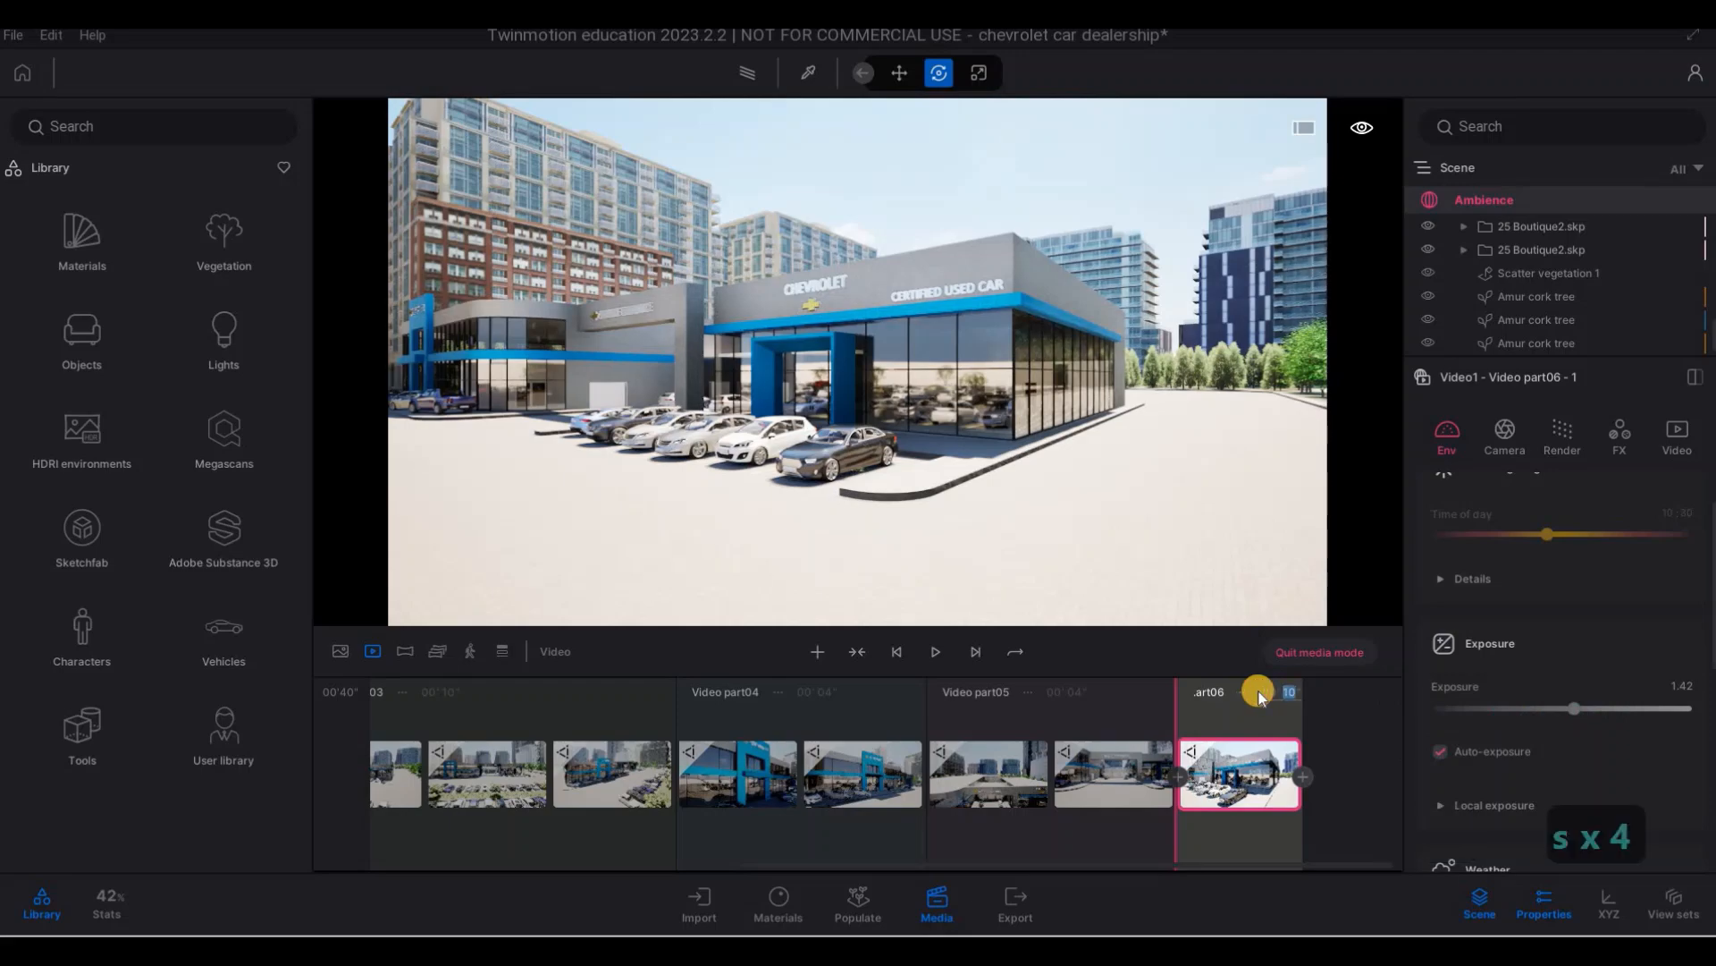
text(4)
key(Return)
- Frame an aerial view of the whole dealership with its parking rows in the foreground and start a seventh video part from it
key(w)
key(a)
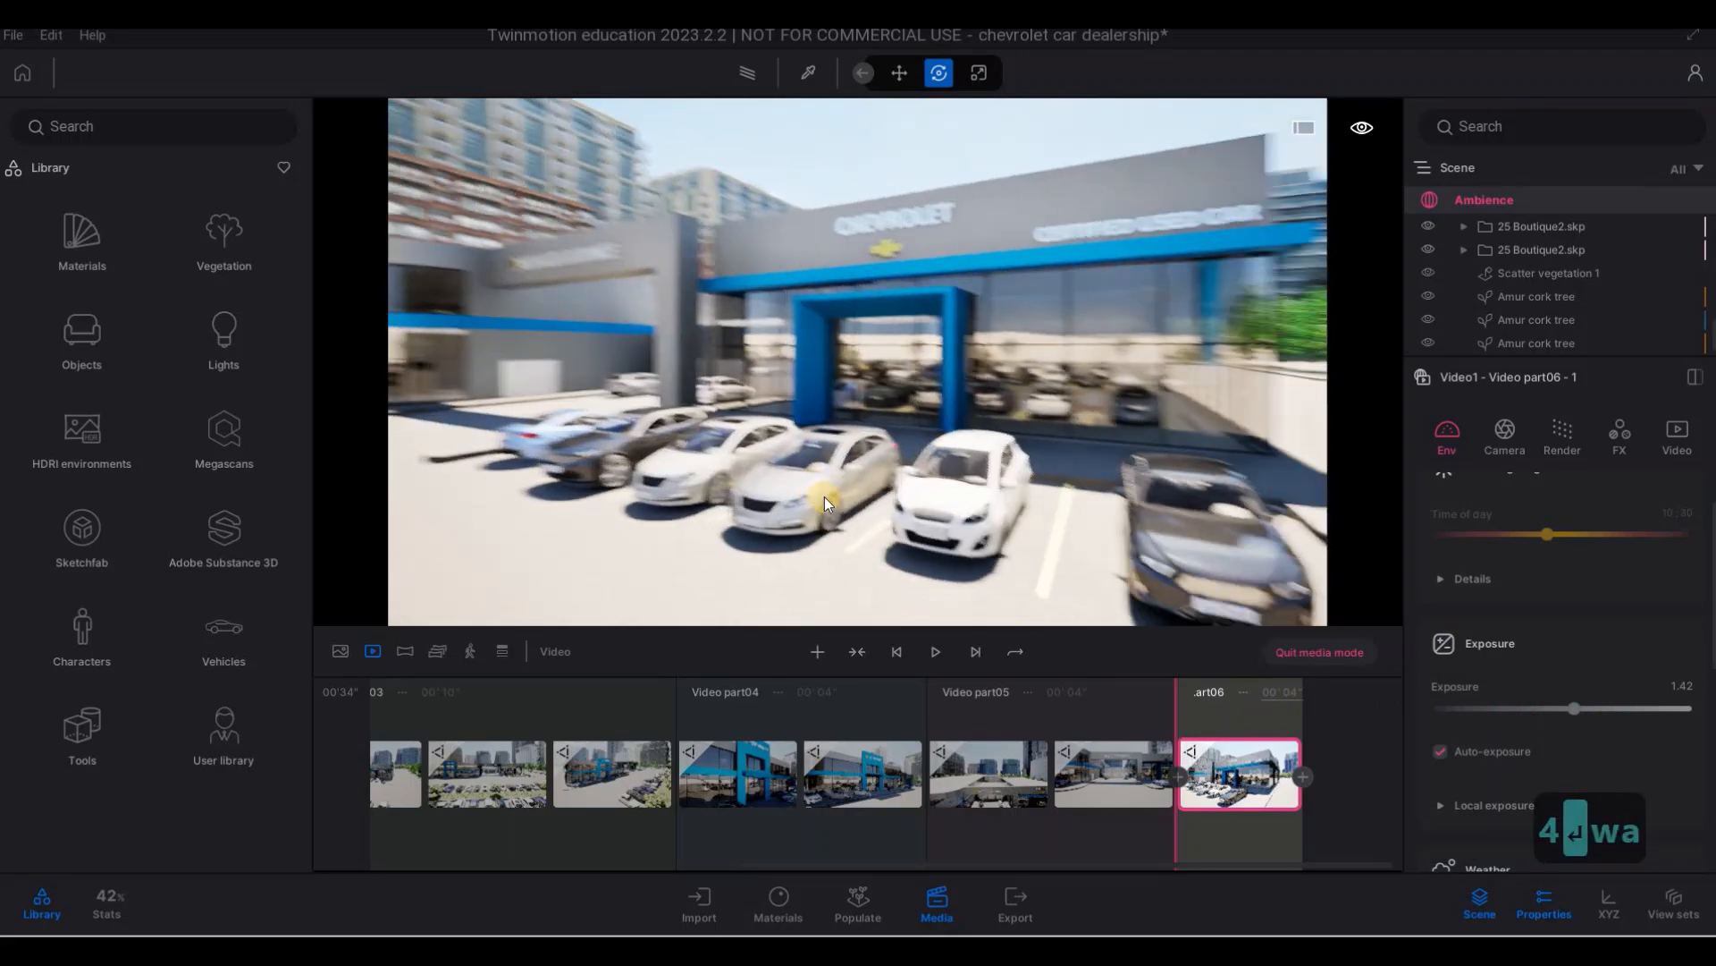
key(s)
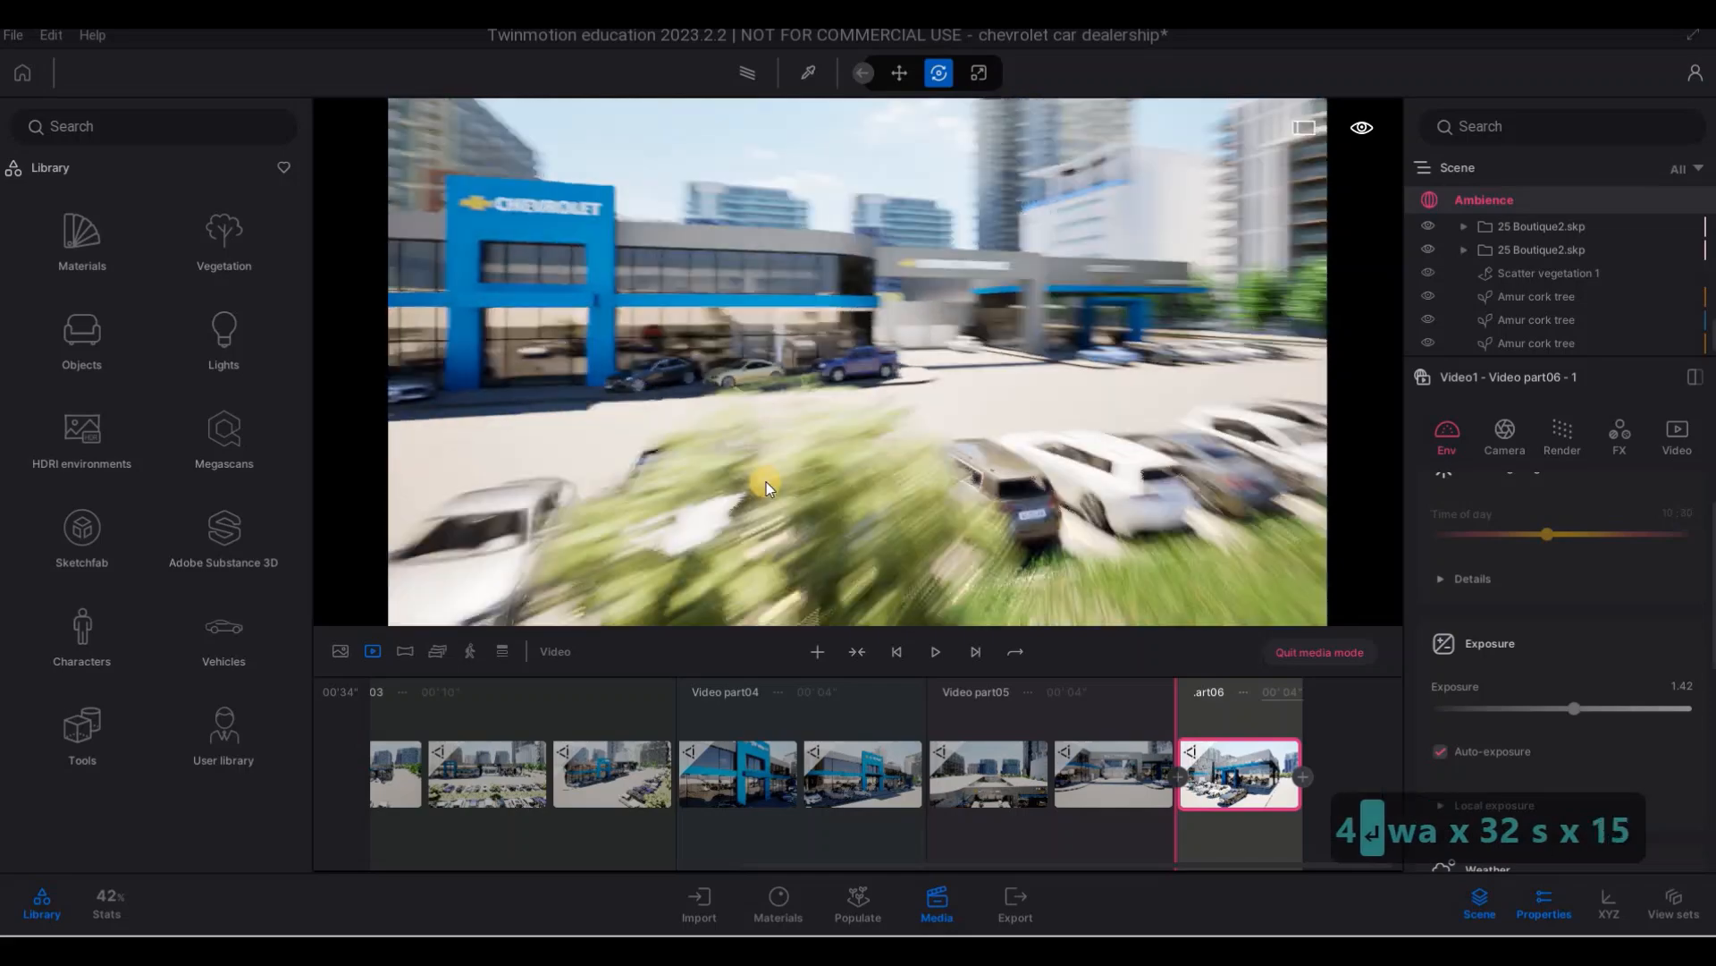
key(a)
key(w)
key(d)
key(q)
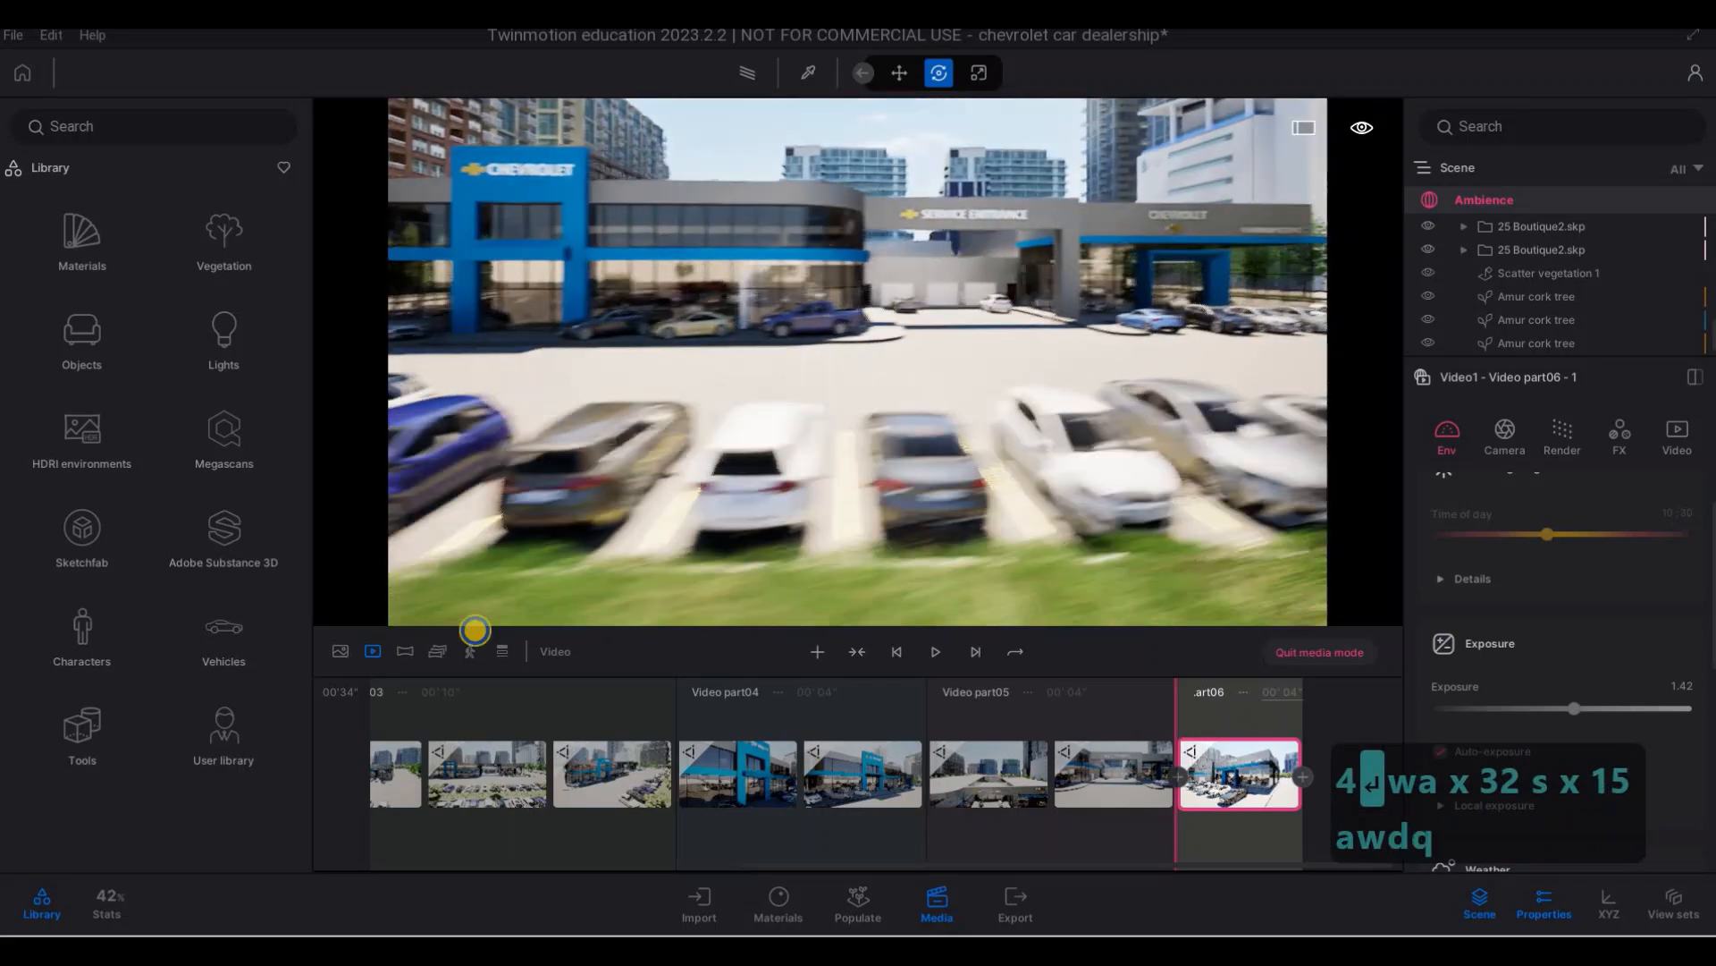
key(s)
key(s)
key(s)
key(a)
key(a)
key(a)
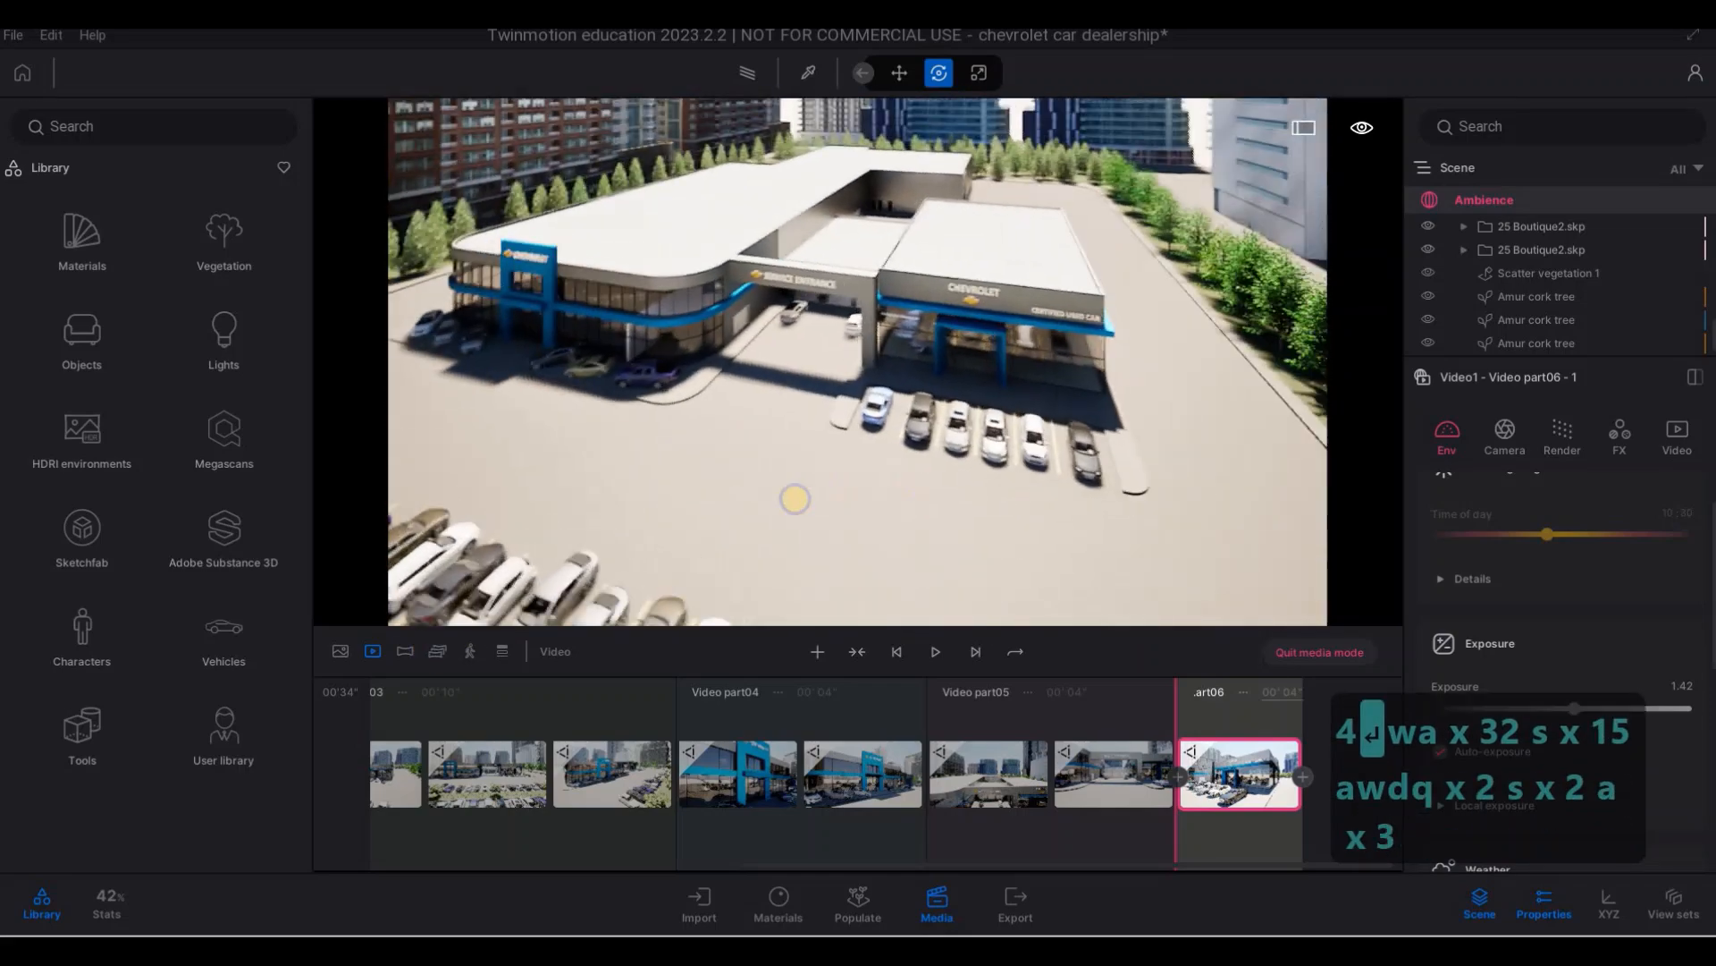
key(s)
key(d)
key(a)
key(d)
key(w)
key(e)
key(e)
key(e)
key(e)
key(e)
key(s)
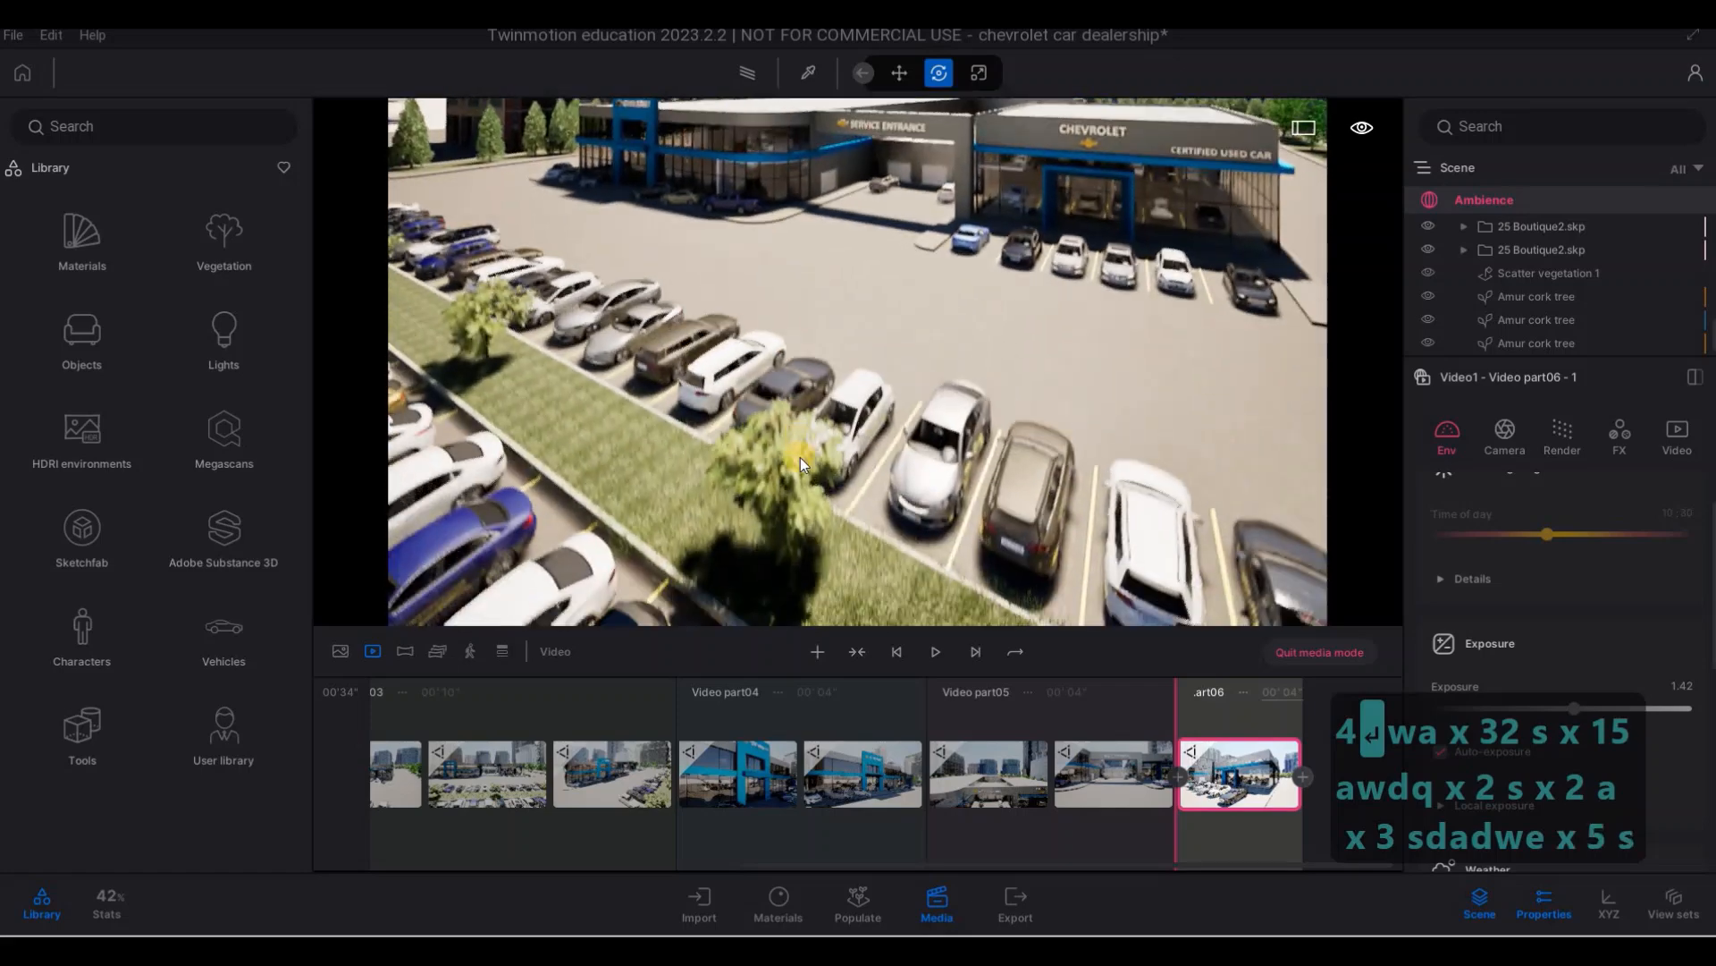
key(q)
key(w)
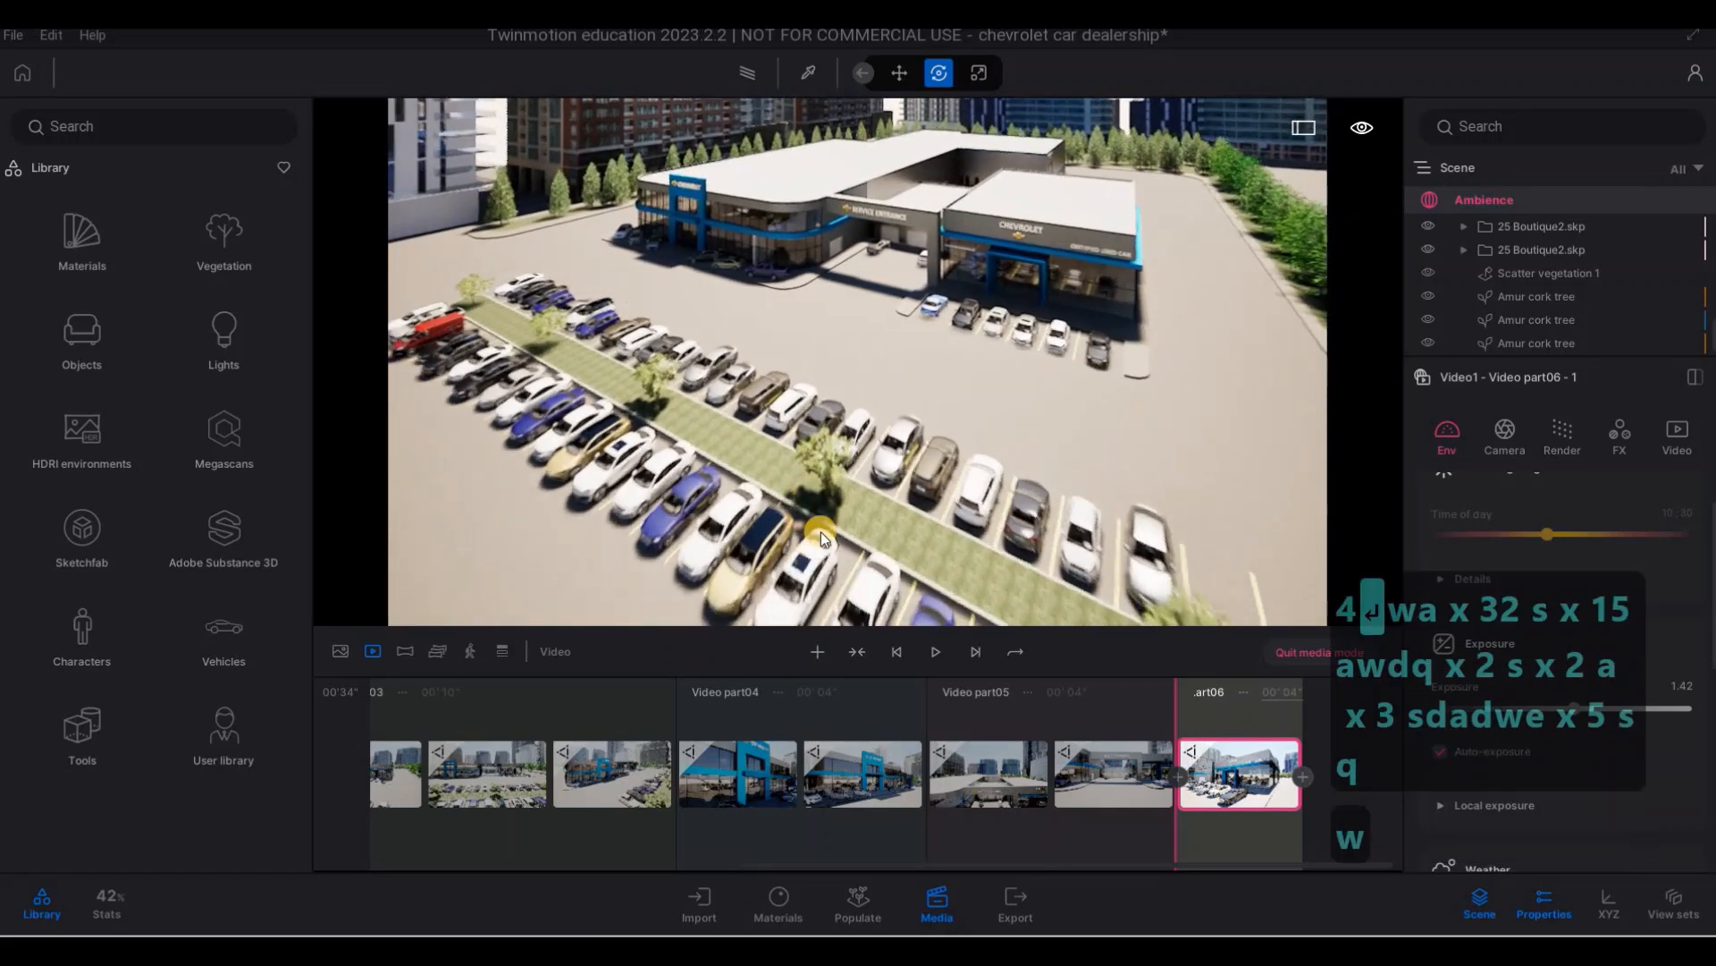
key(s)
key(s)
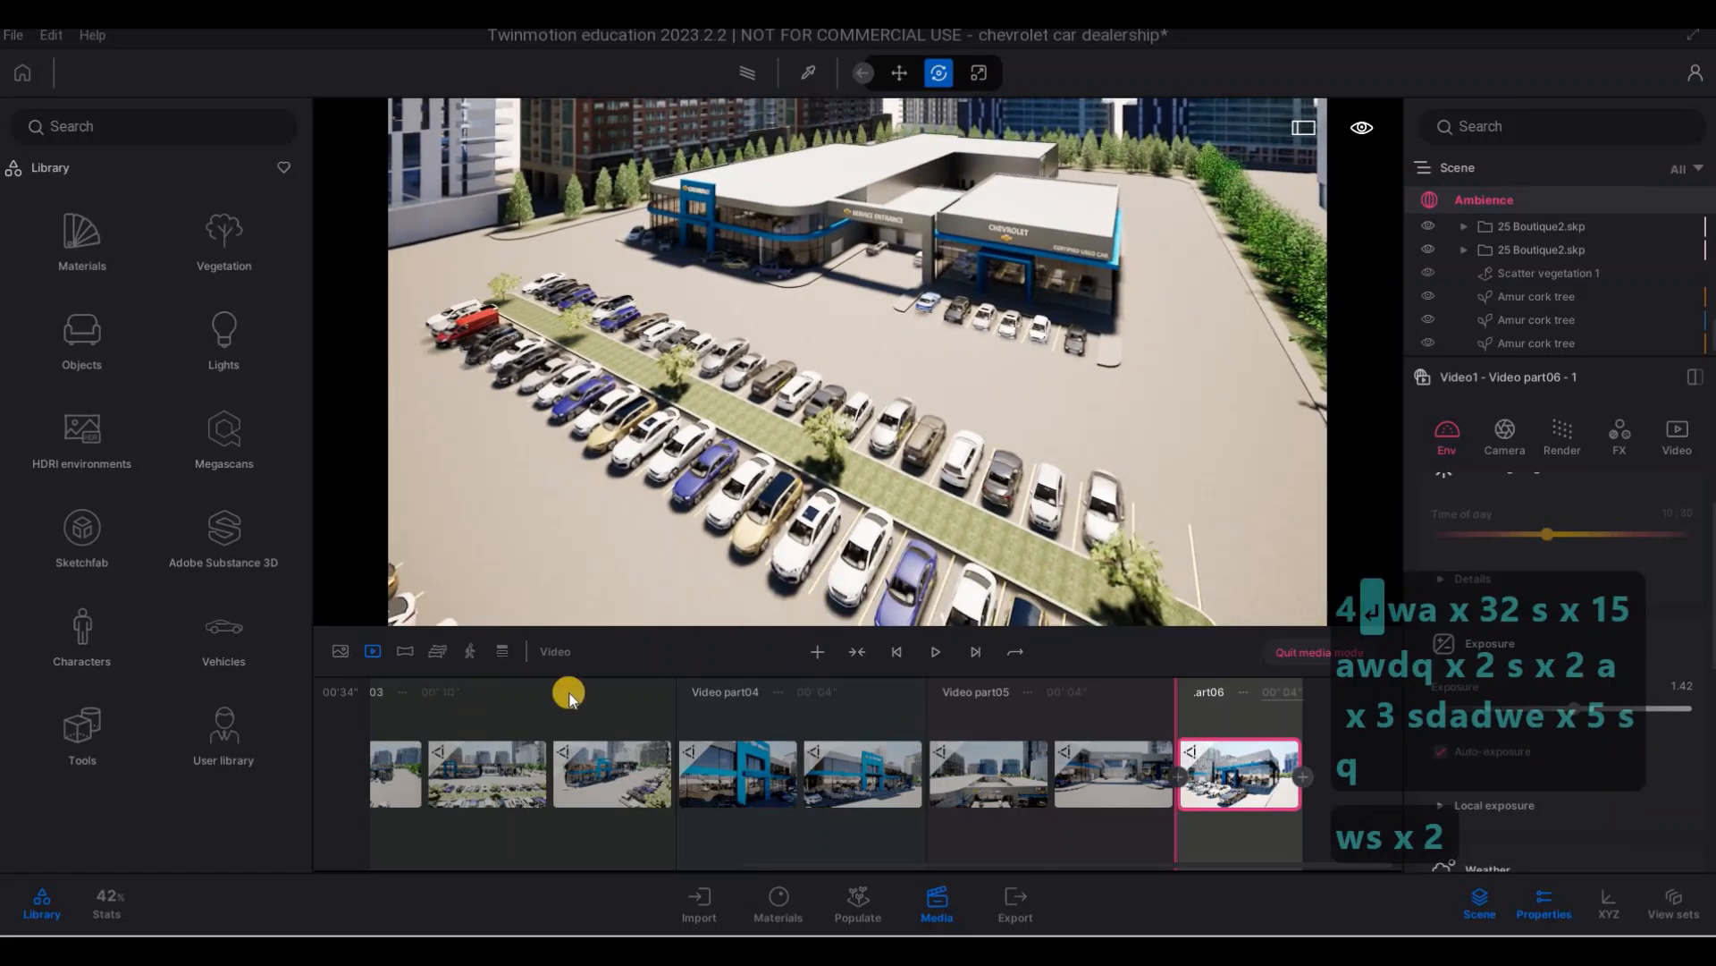
key(d)
key(d)
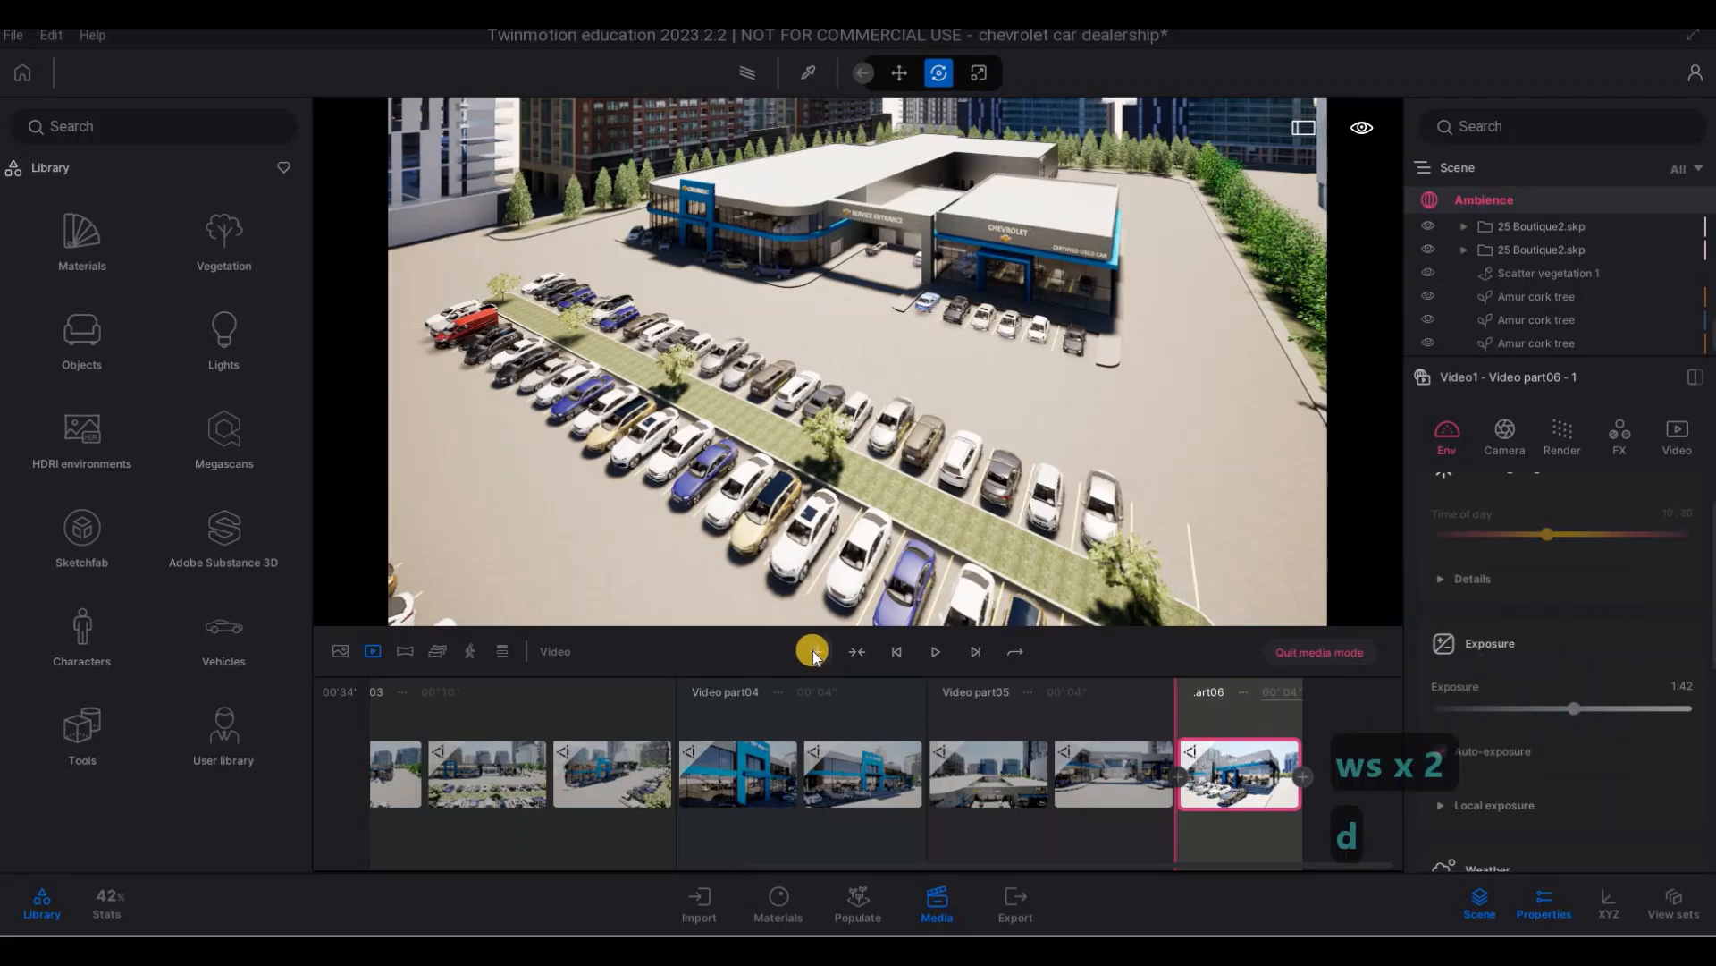
key(w)
key(s)
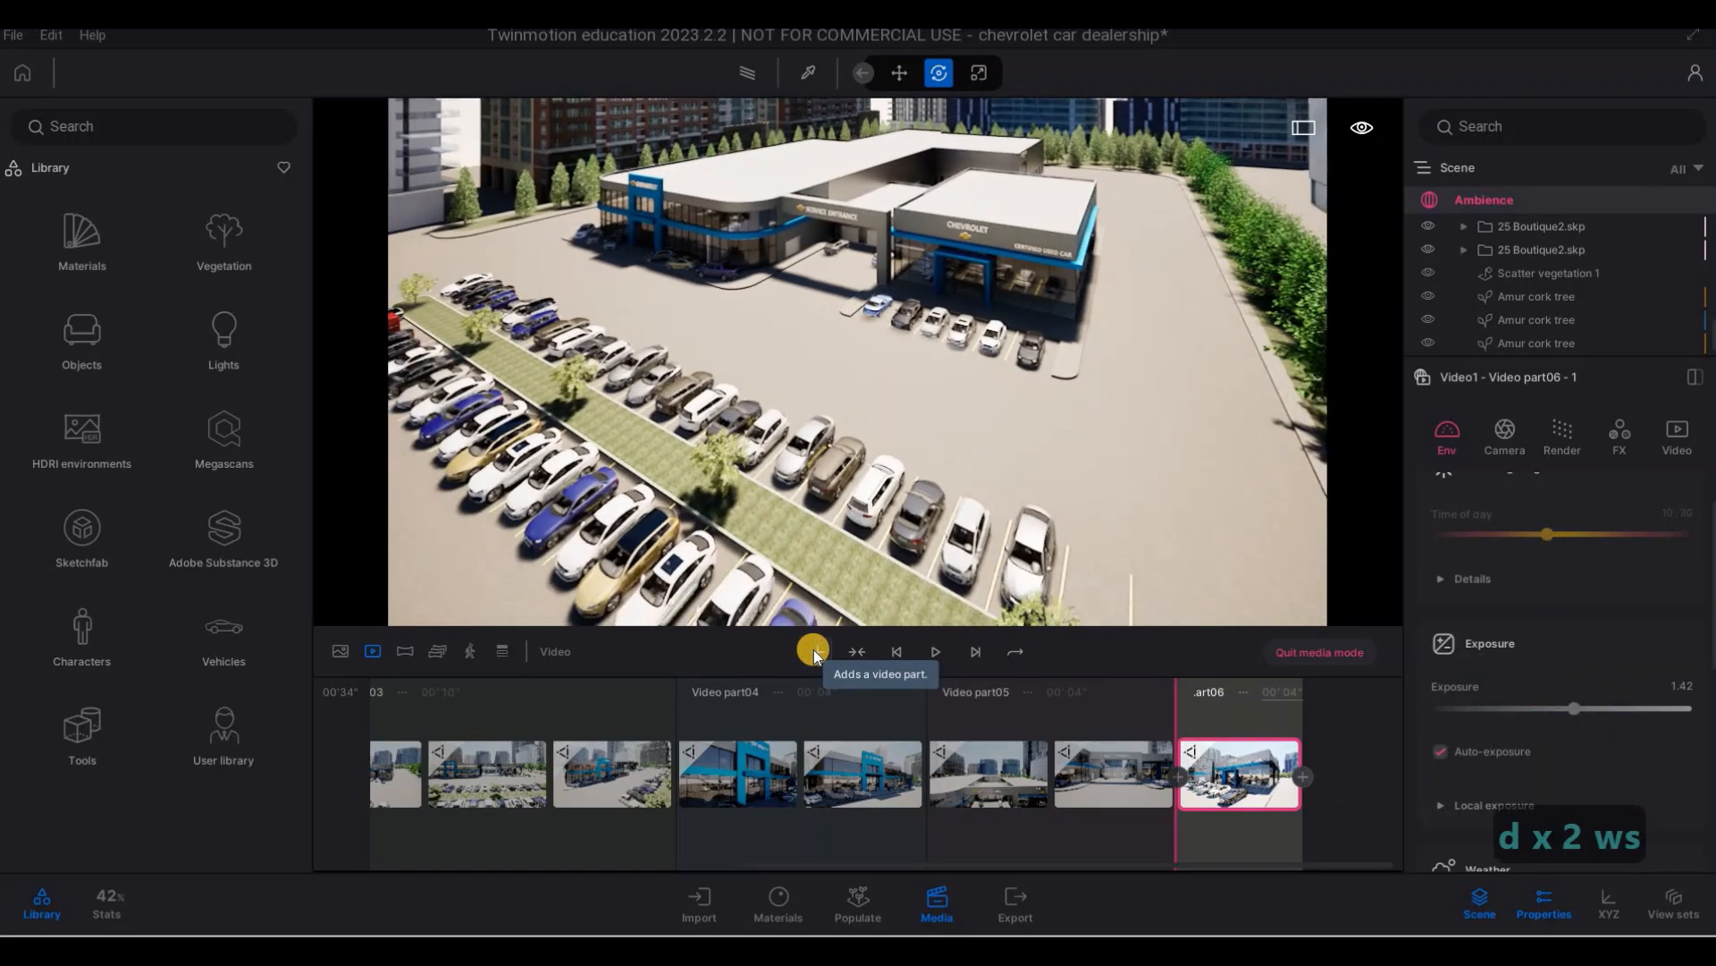
click(813, 650)
- Fly the camera forward over the dealership roofs and add that view as the seventh part's second keyframe
key(w)
key(w)
key(q)
key(q)
key(q)
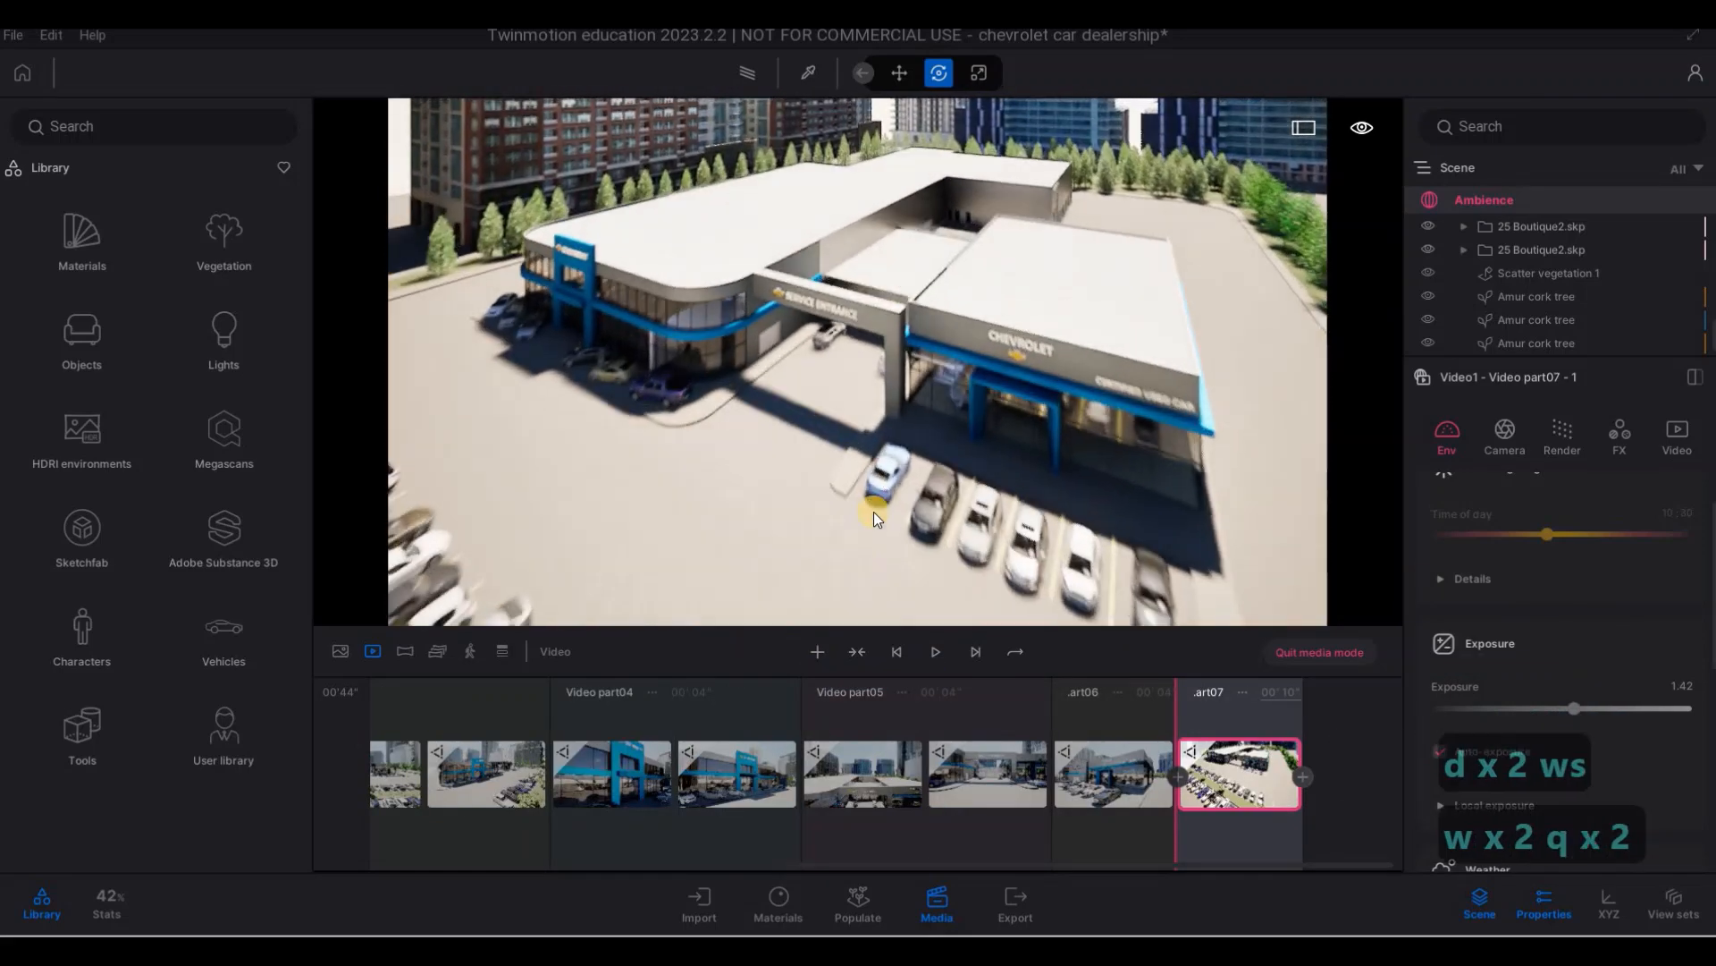
key(w)
key(q)
key(w)
click(1303, 775)
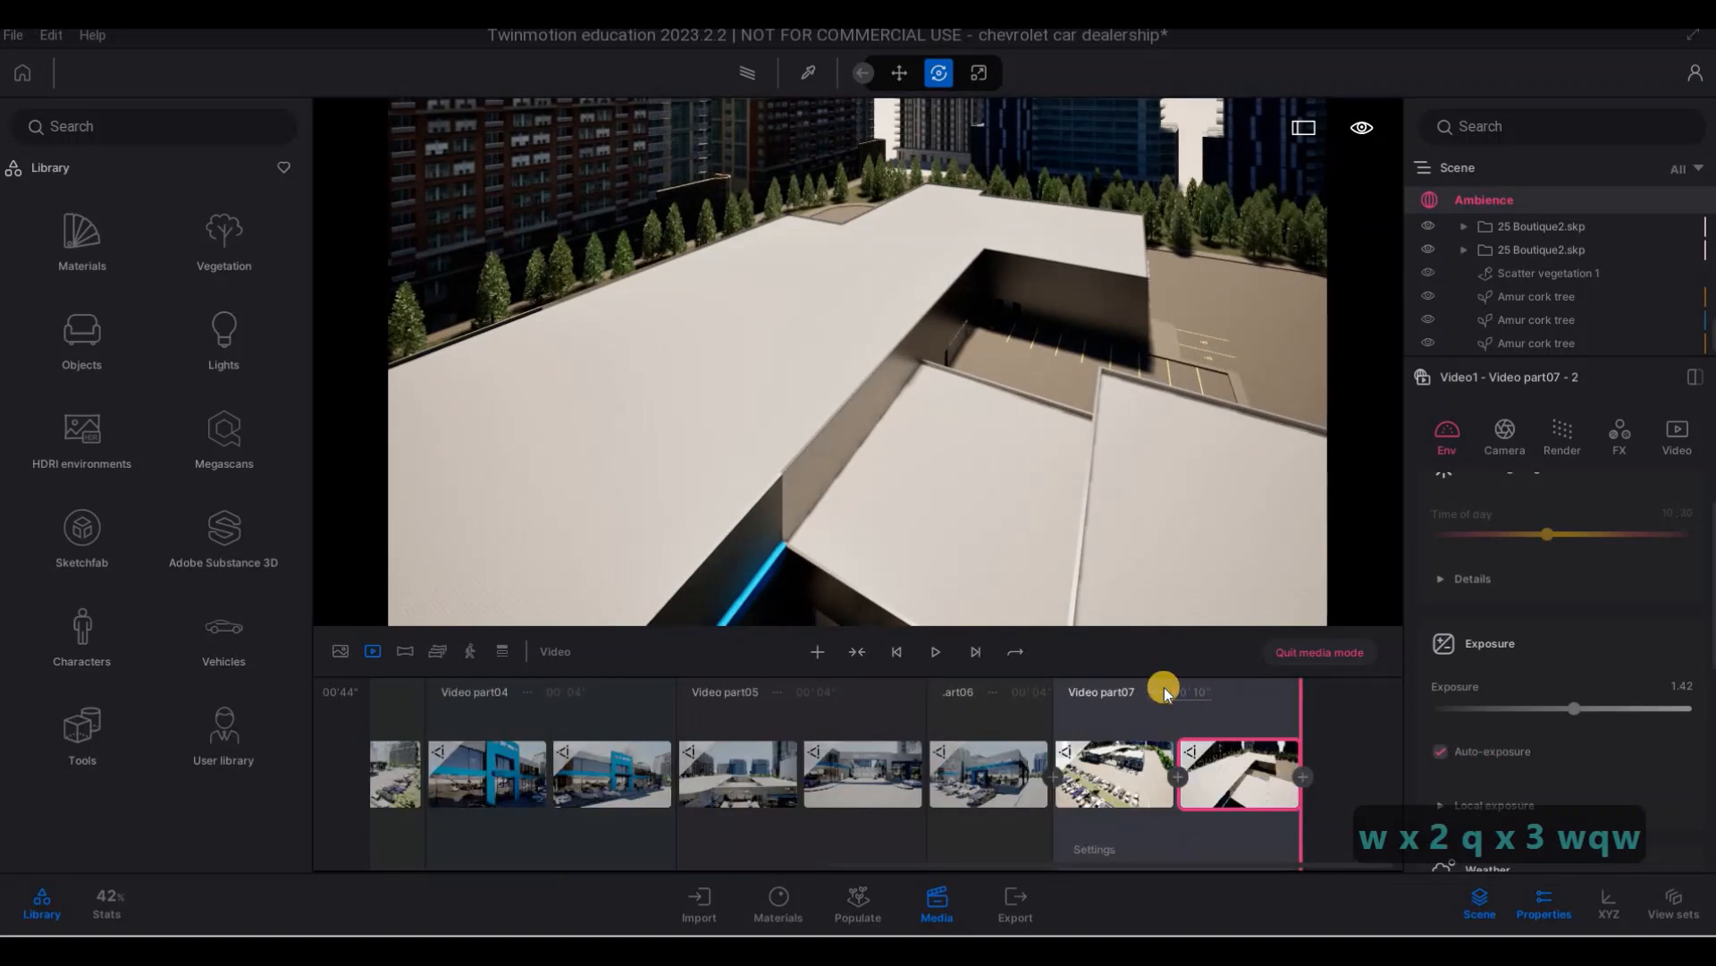
- Set the seventh video part's duration to 6 seconds and play the part back
text(6)
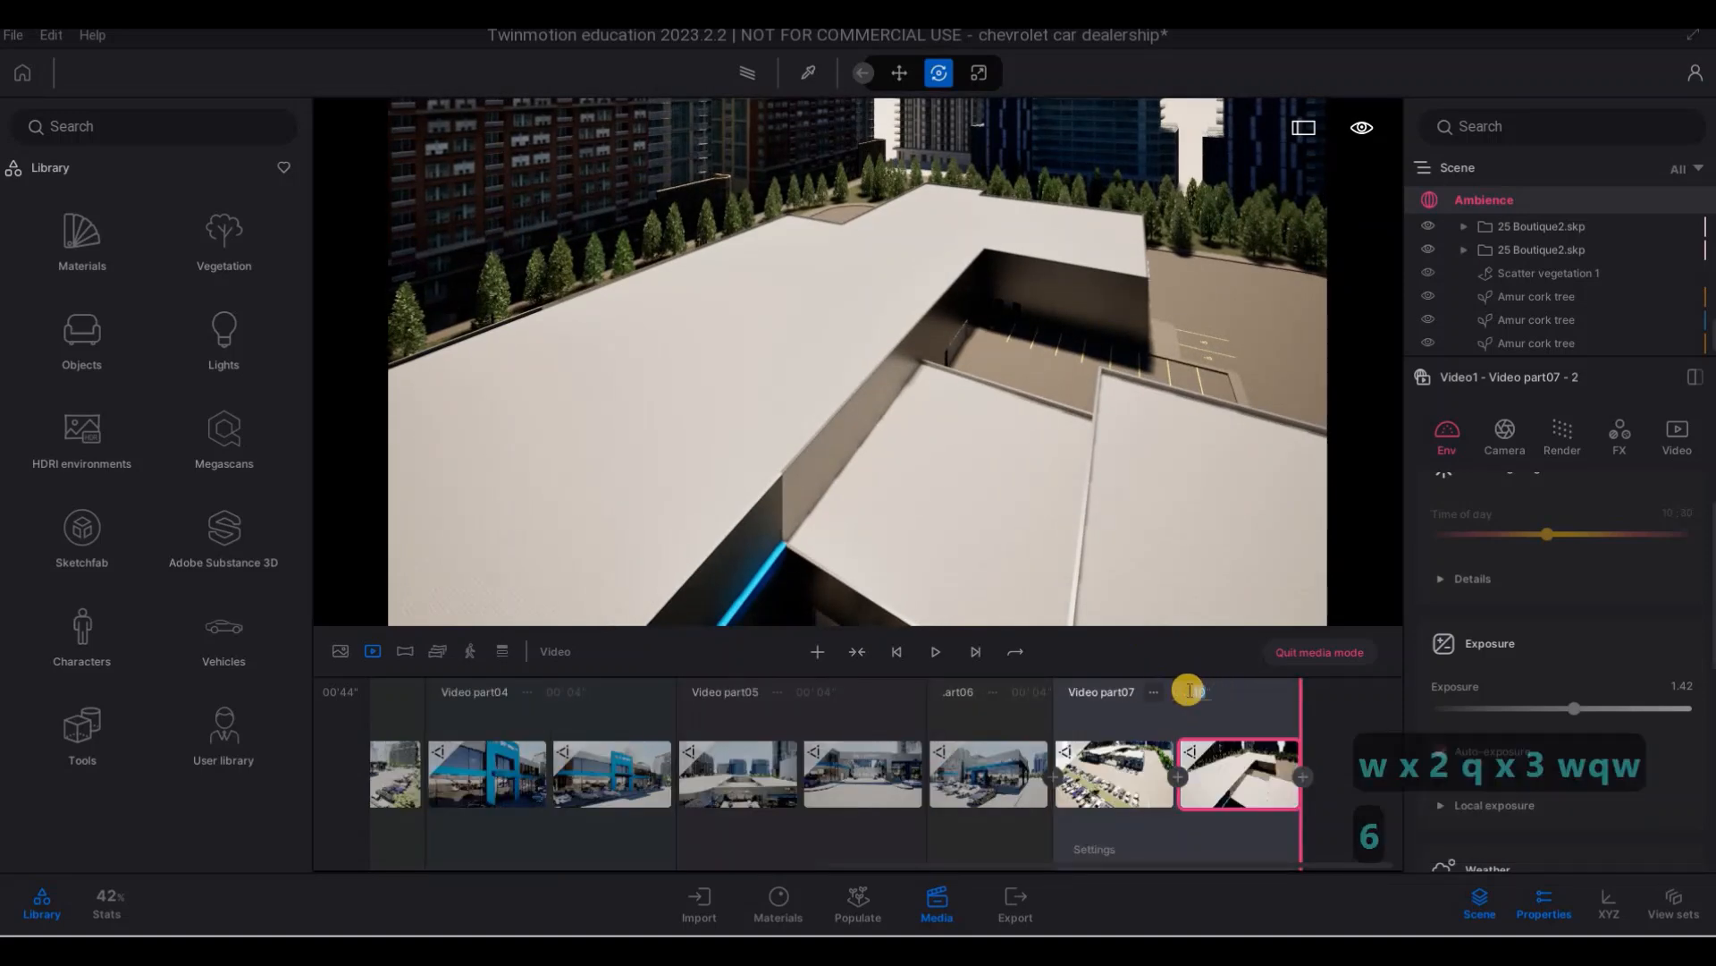
key(Return)
click(931, 651)
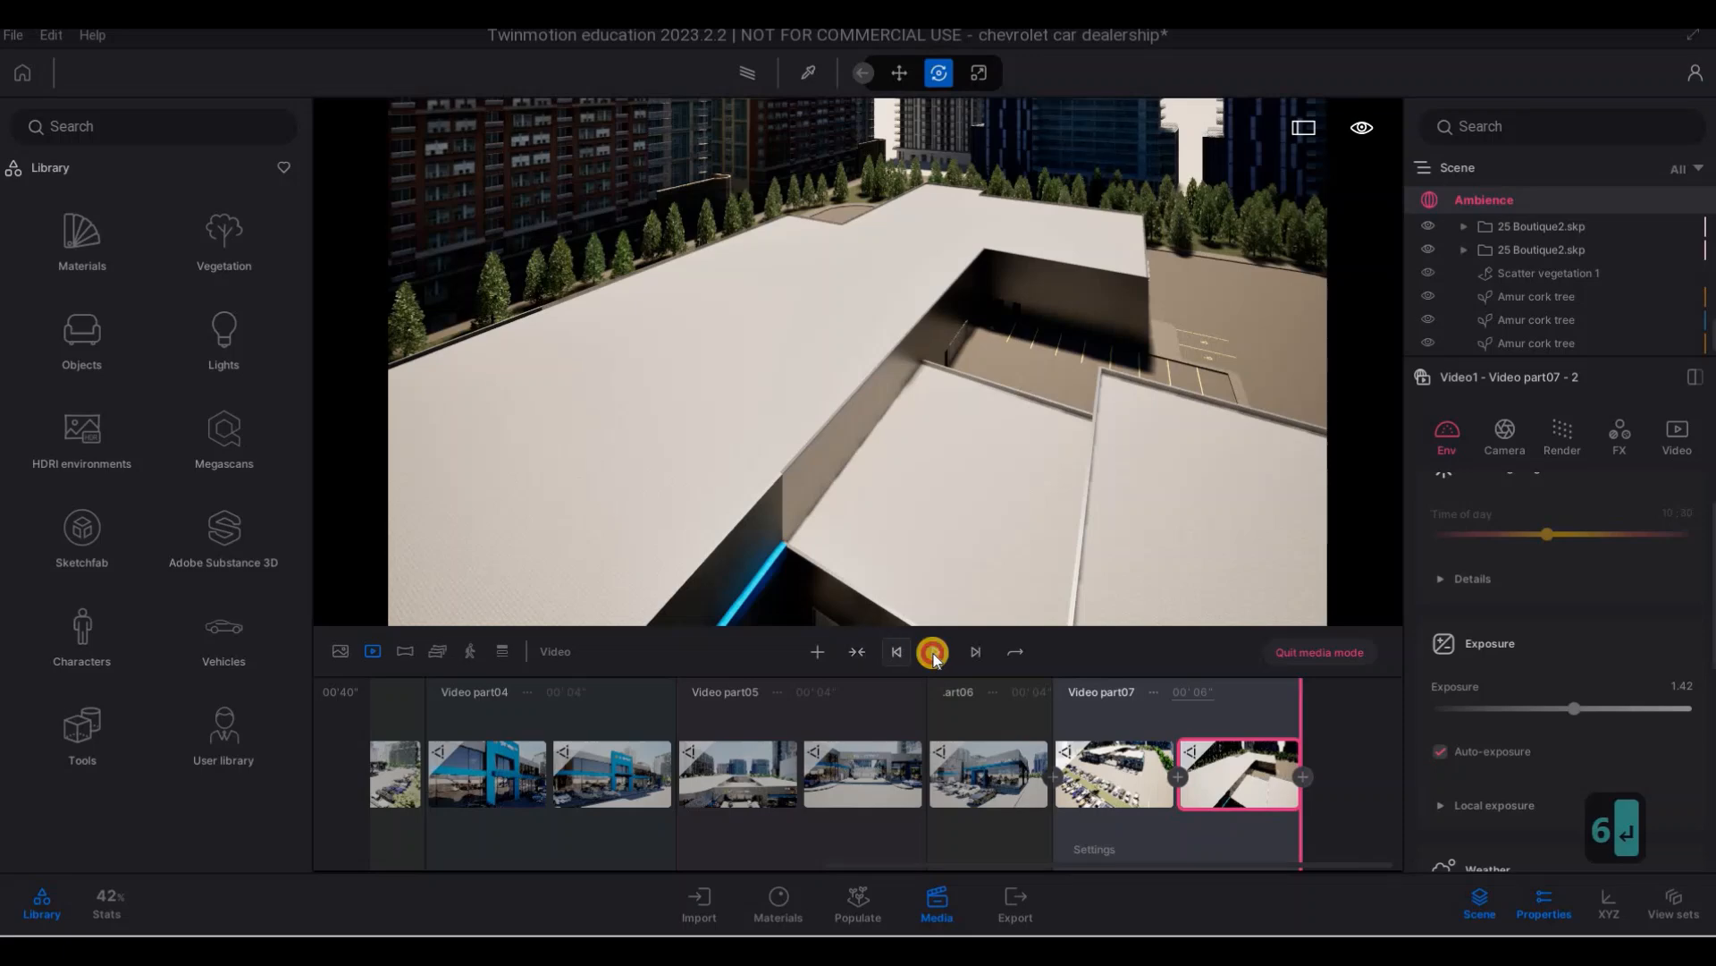
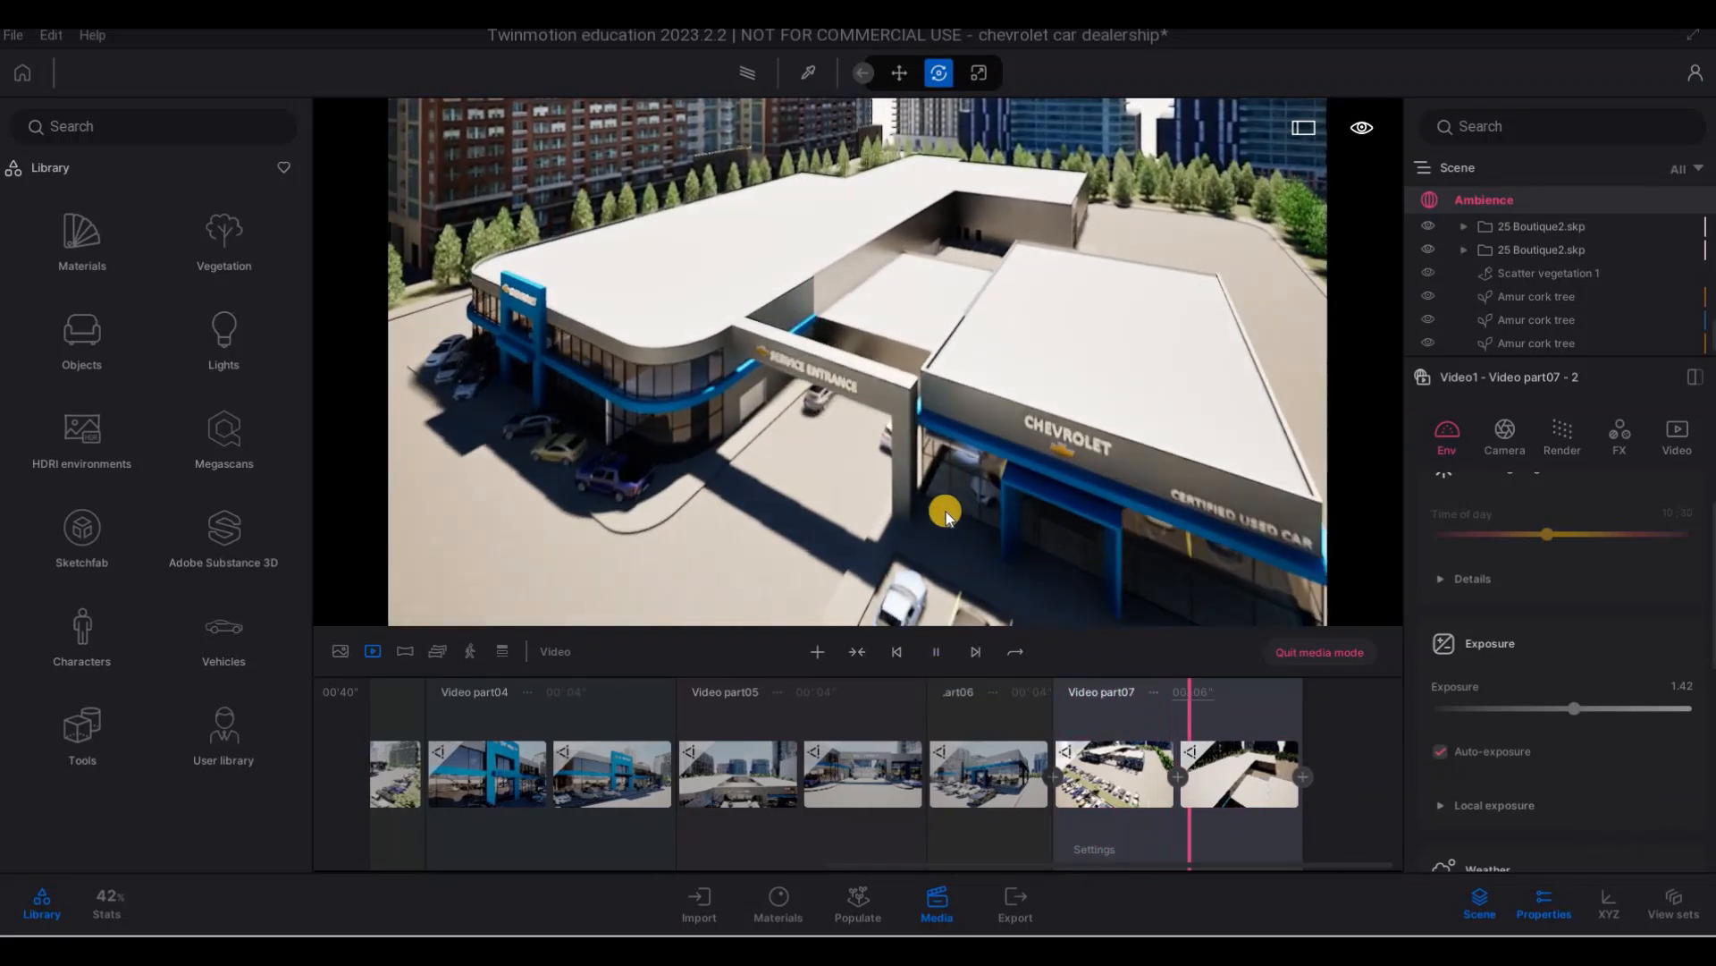
- Fly the camera down from the roofs to face the Service Entrance across the parking lot and start an eighth video part there
key(a)
key(a)
key(a)
key(a)
key(a)
key(a)
key(a)
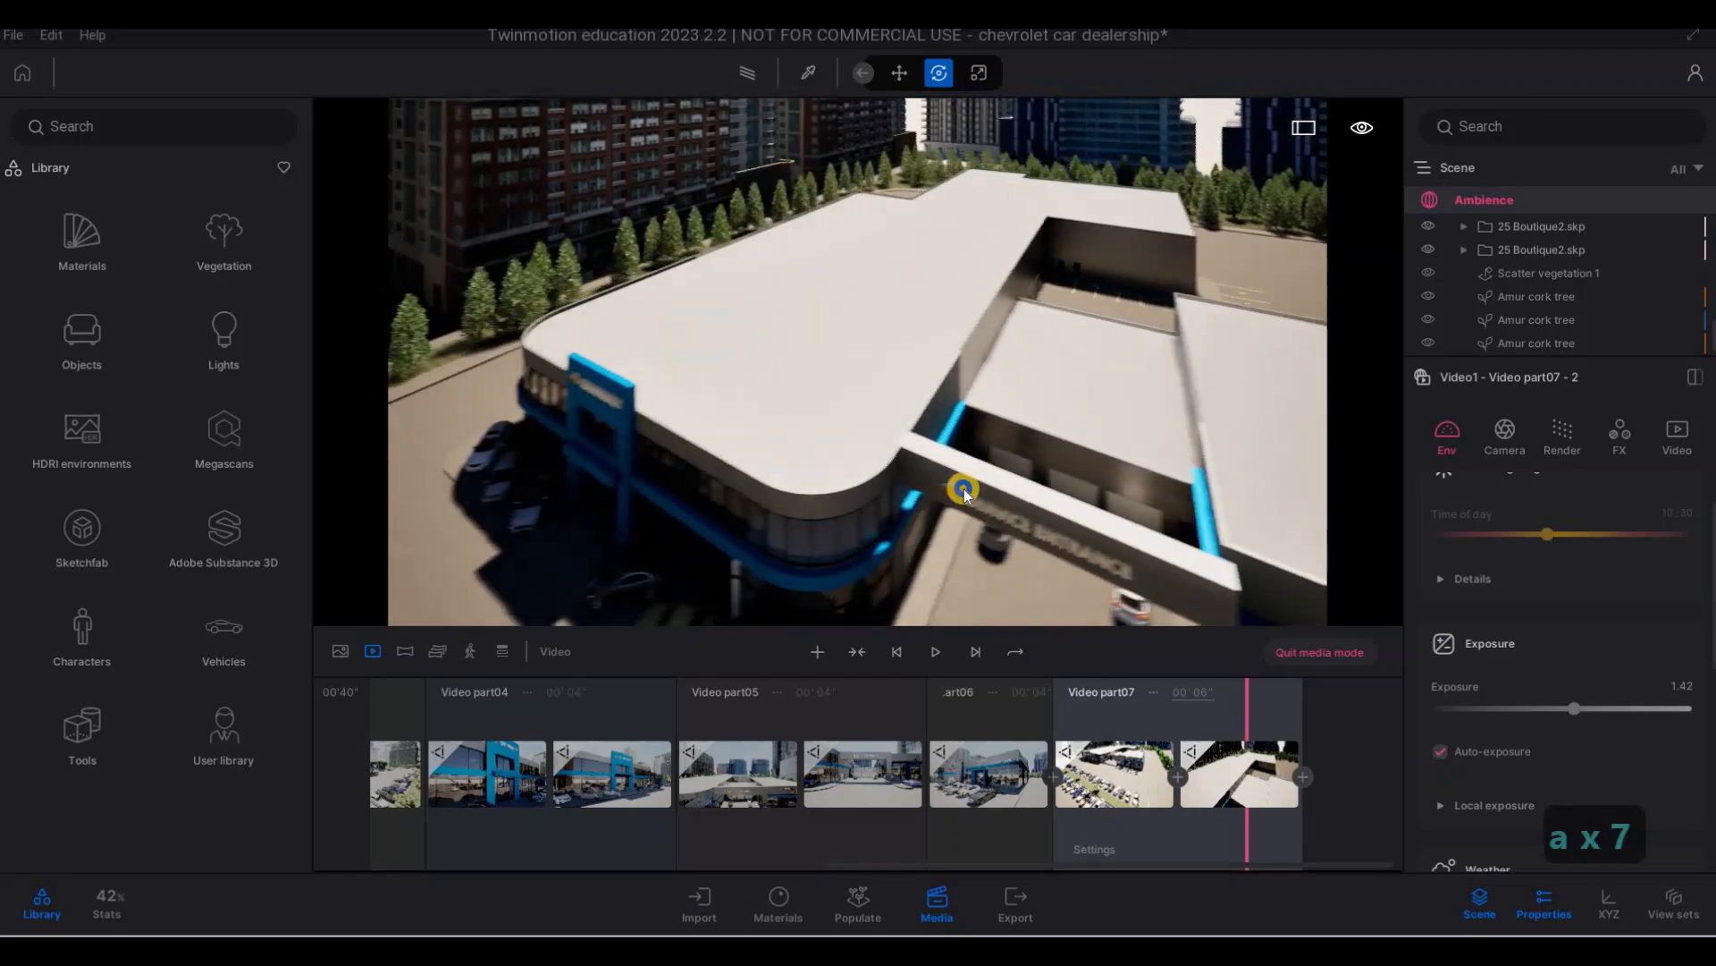
key(a)
key(a)
key(a)
key(a)
key(s)
key(s)
key(s)
key(s)
key(s)
key(s)
key(s)
key(s)
key(s)
key(s)
key(s)
key(e)
key(e)
key(e)
key(w)
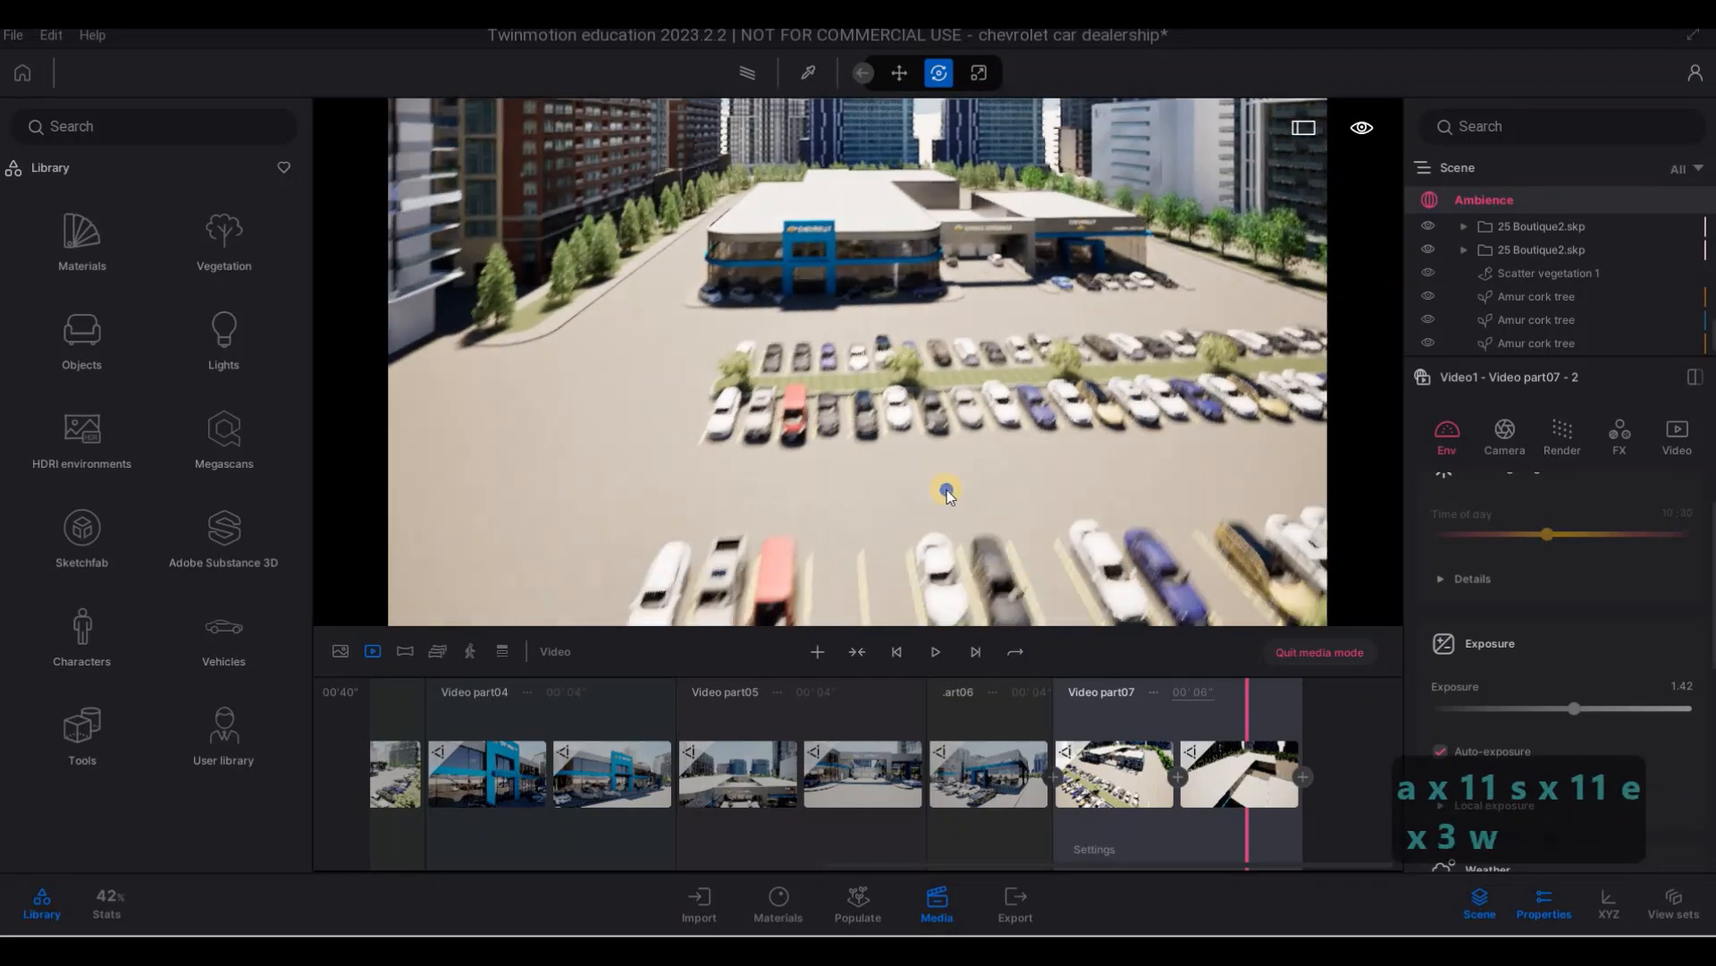
key(w)
key(w)
key(w)
key(w)
key(w)
key(w)
key(w)
key(e)
key(w)
key(q)
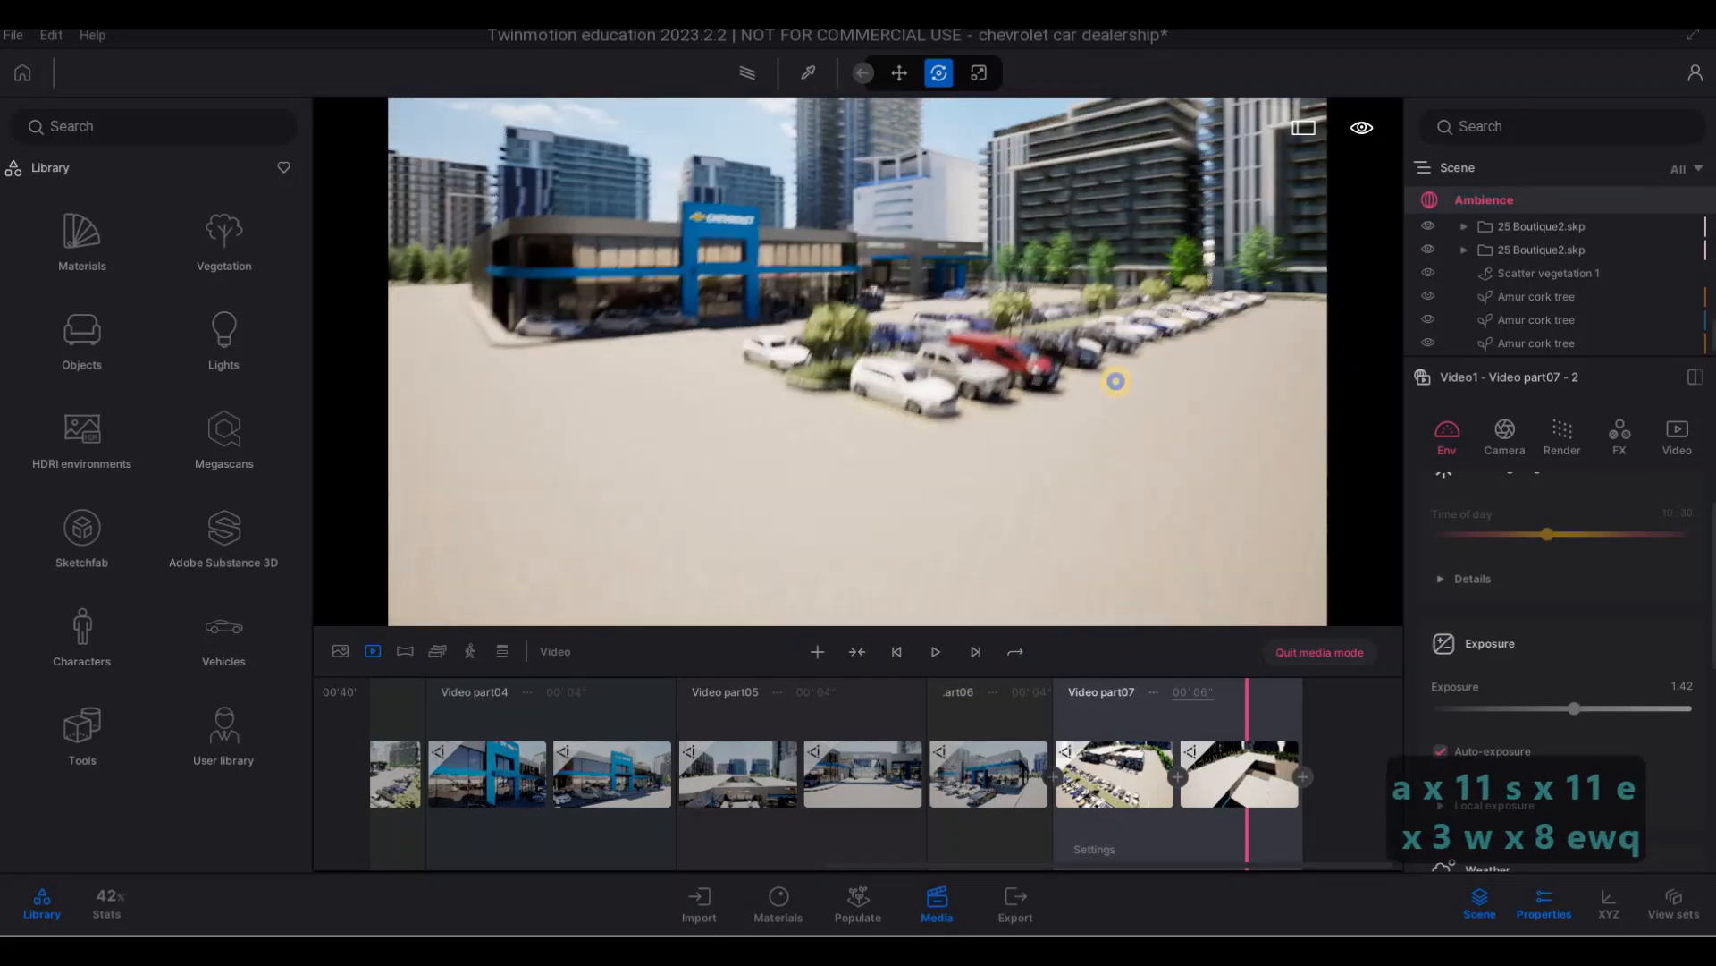
key(w)
key(w)
key(d)
key(w)
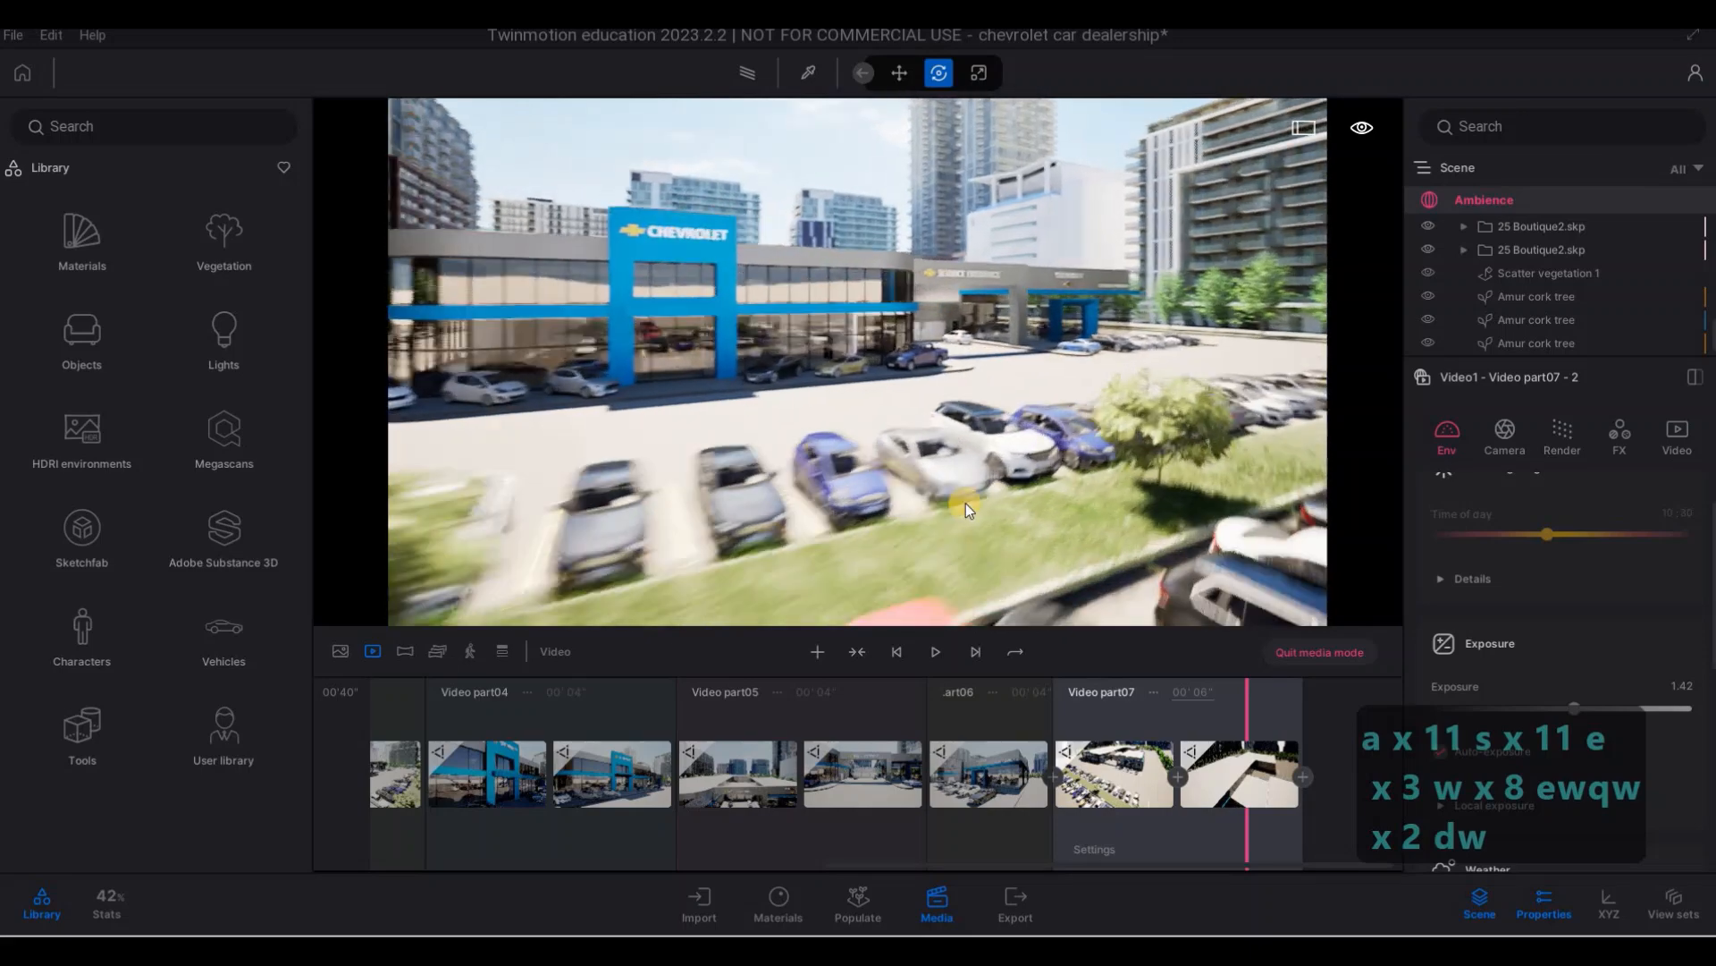
key(w)
key(w)
key(w)
key(w)
key(w)
key(w)
key(w)
key(w)
key(s)
key(d)
key(s)
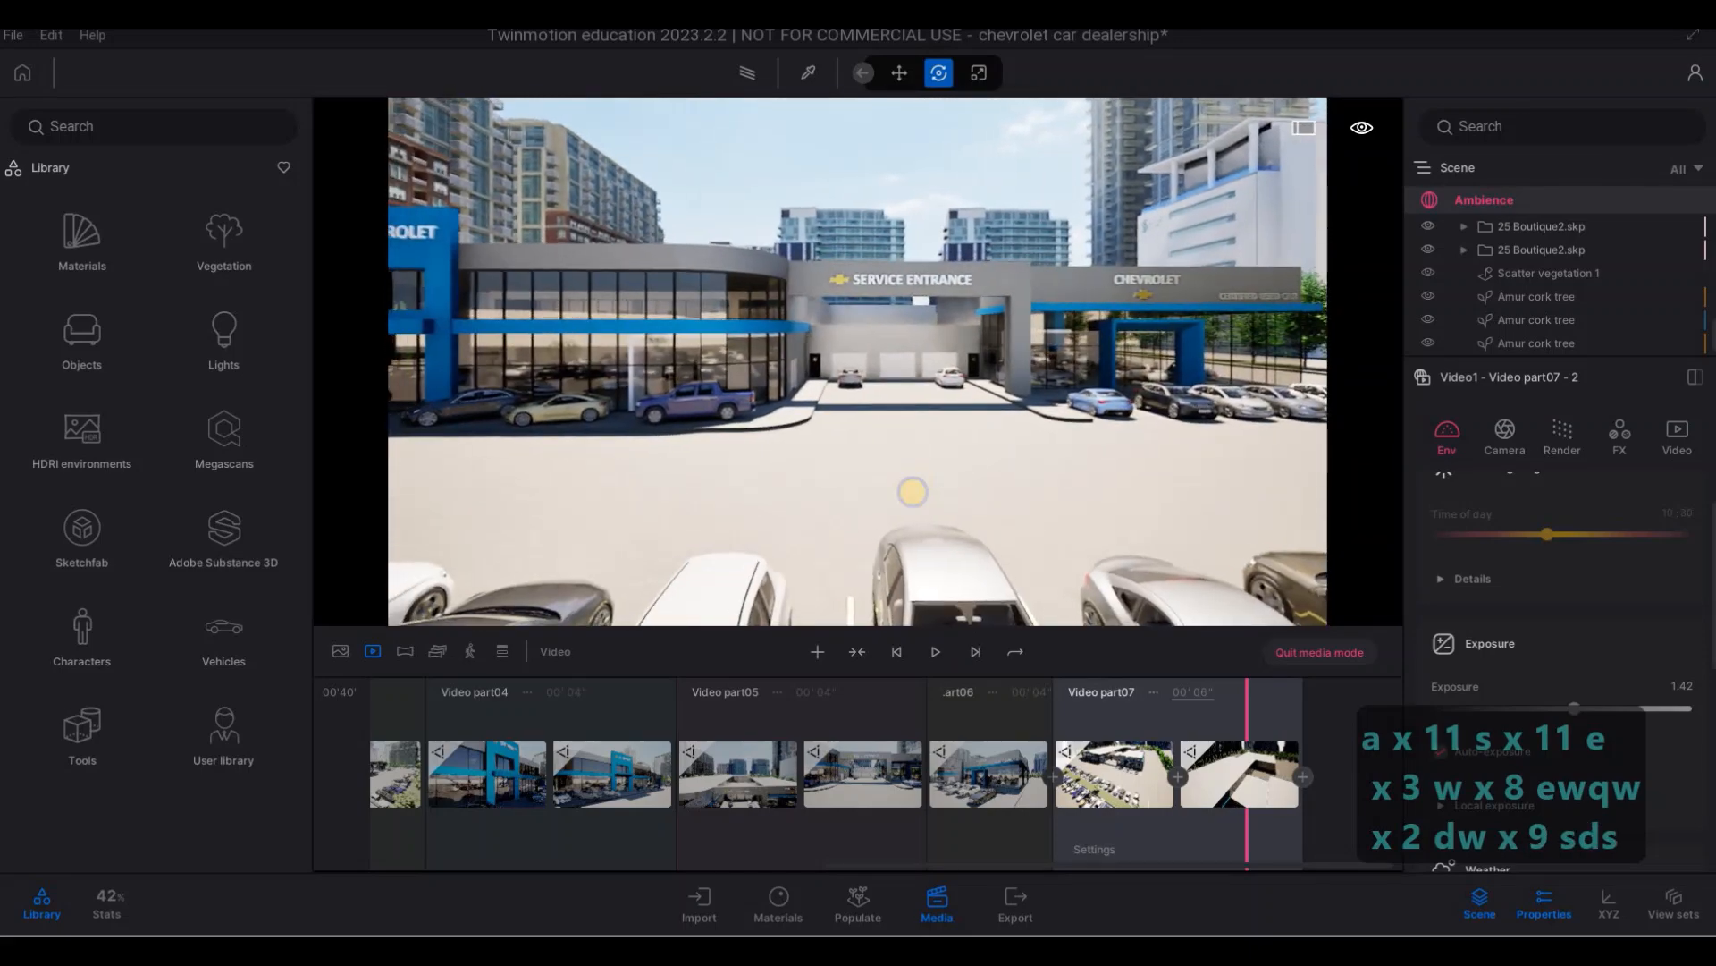
key(s)
key(s)
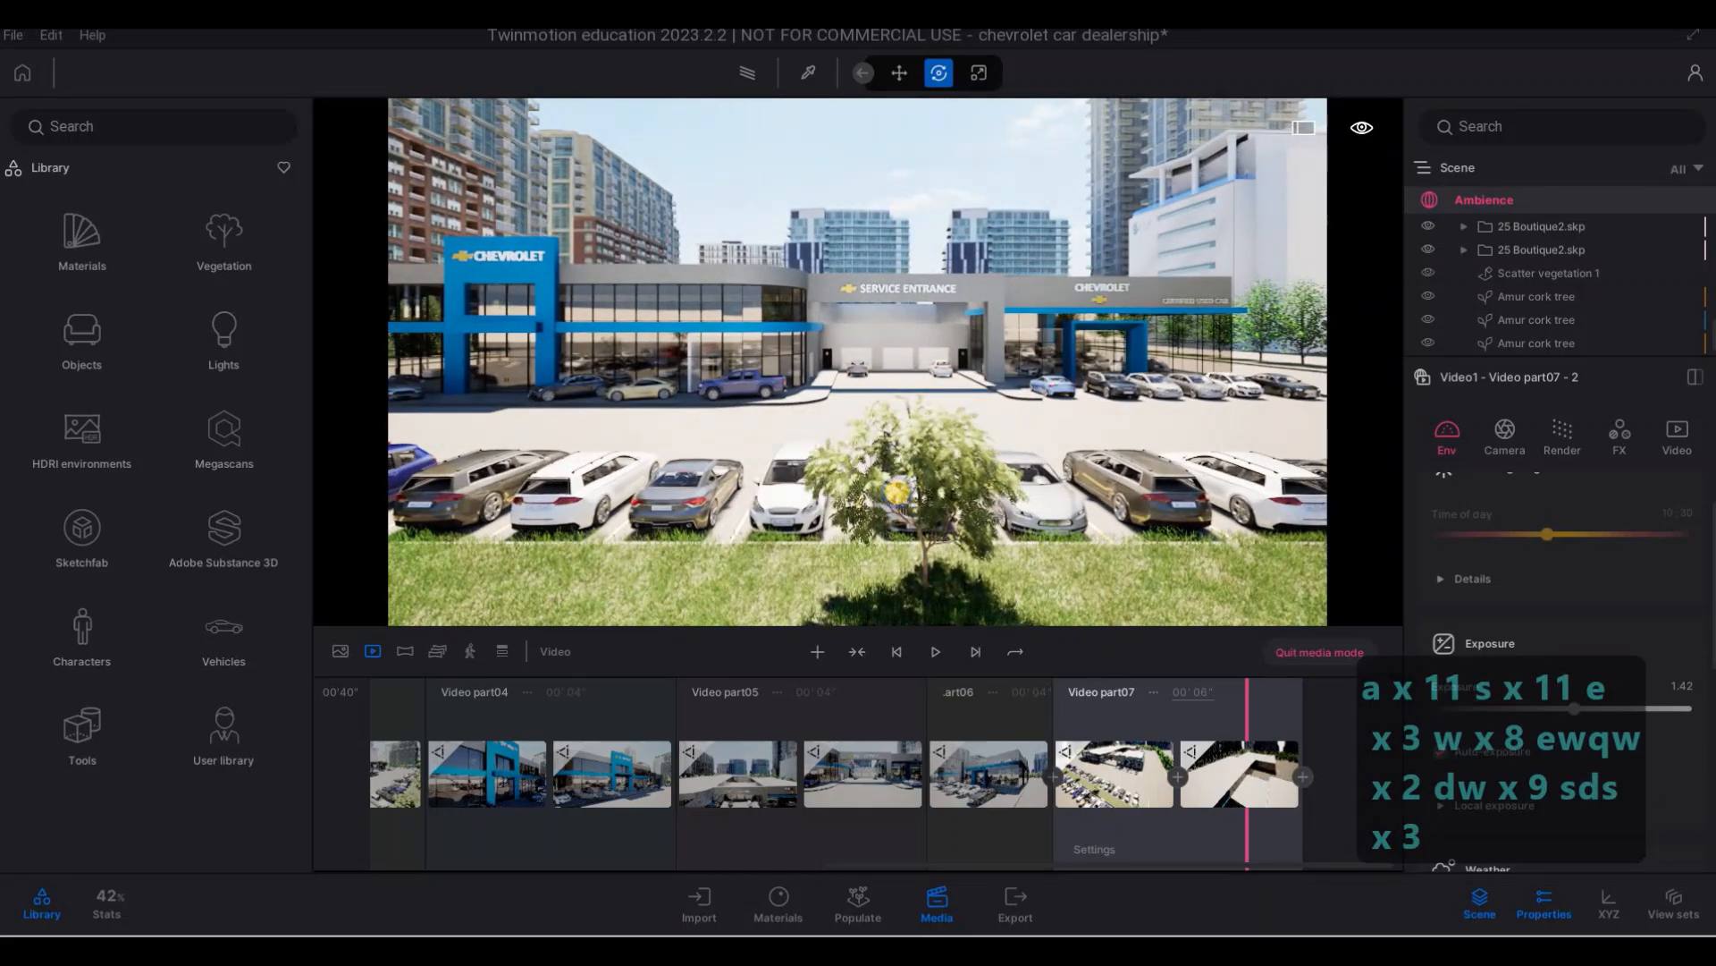
key(w)
key(w)
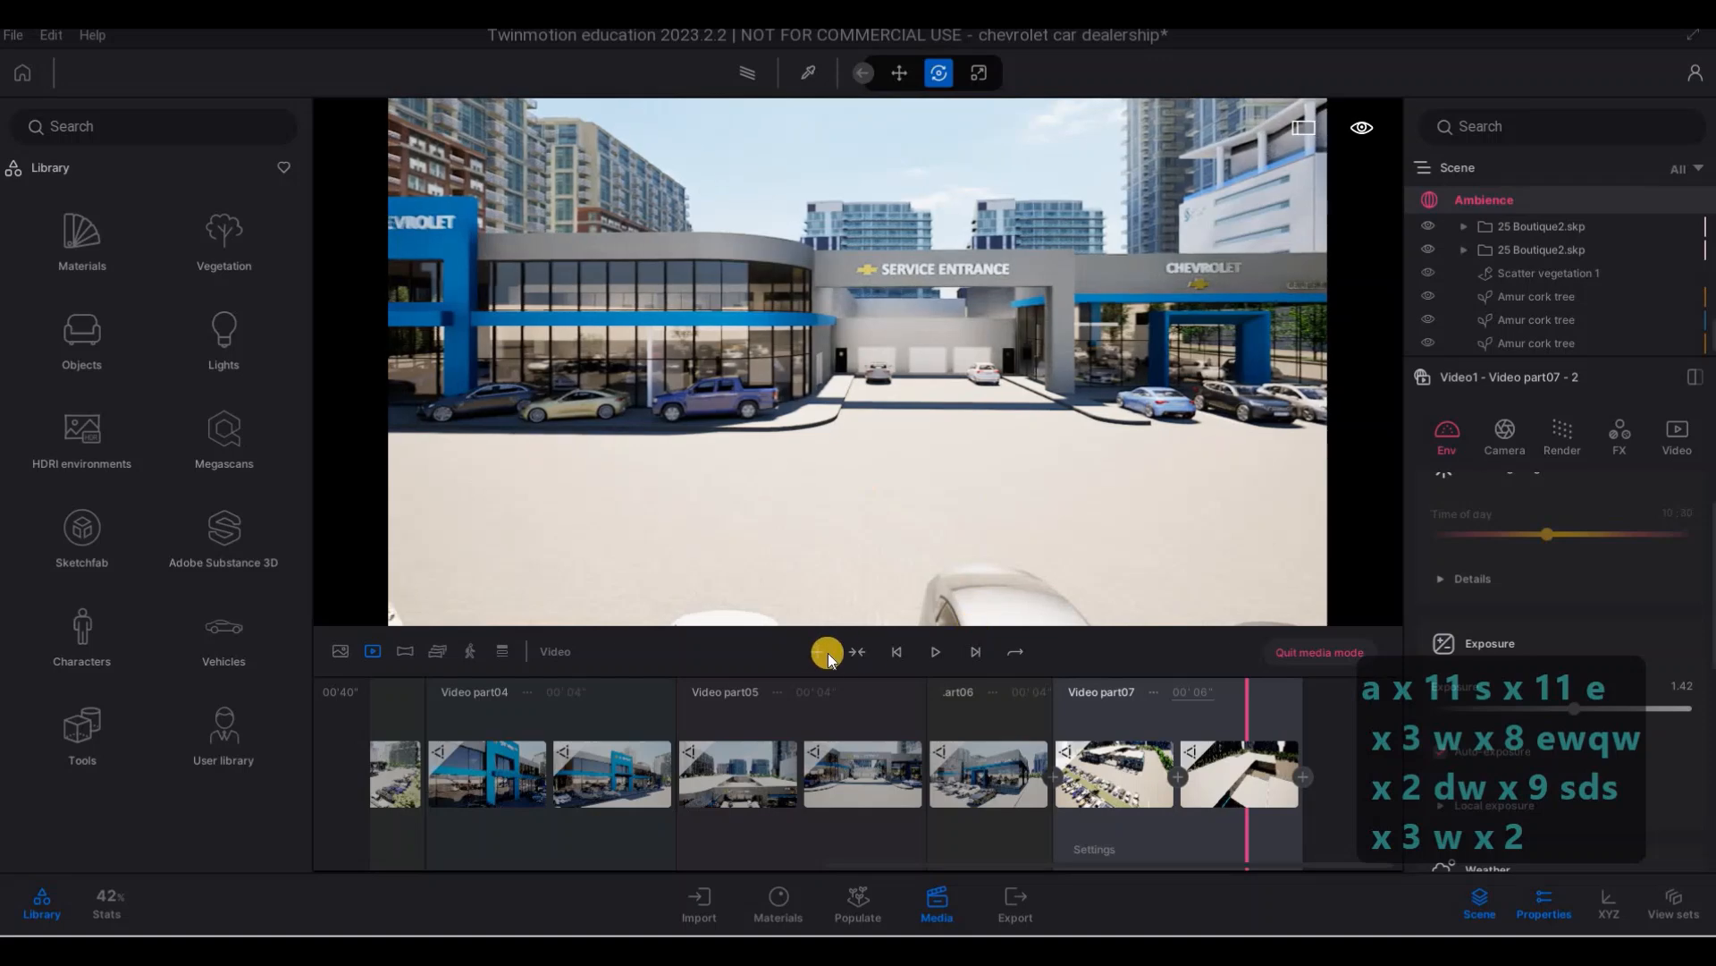
click(830, 645)
- Pull the camera straight back from the Service Entrance over the parked car rows and add that view as the eighth part's second keyframe
key(s)
key(s)
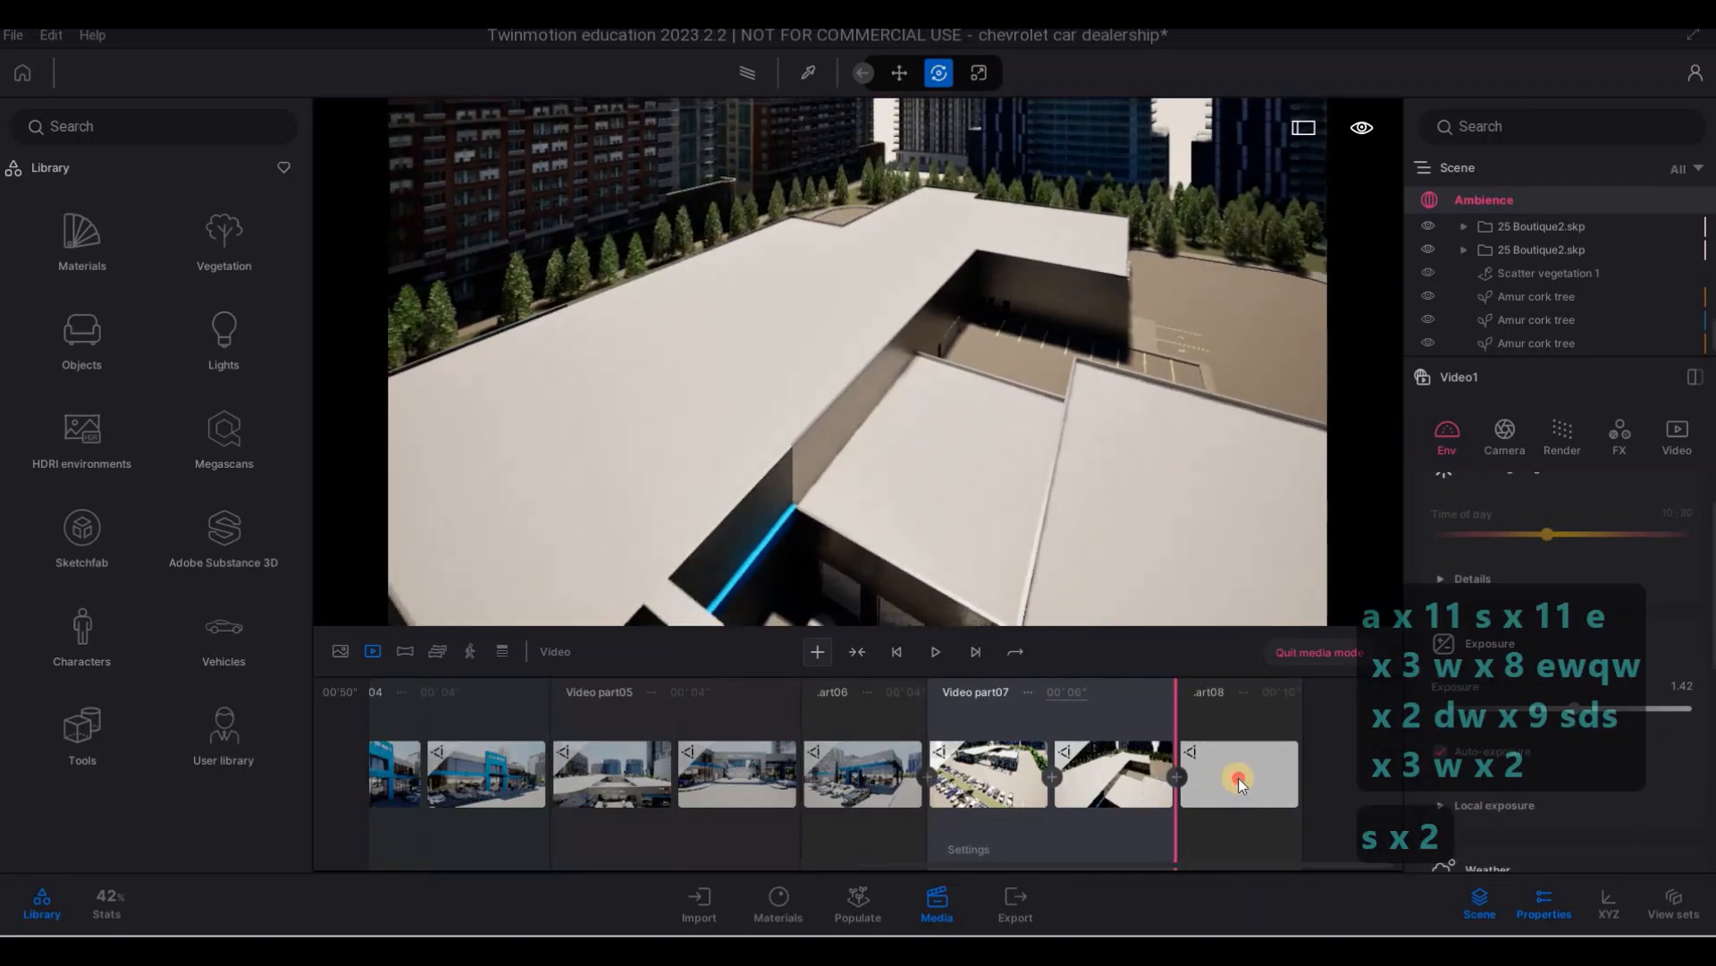
key(s)
key(s)
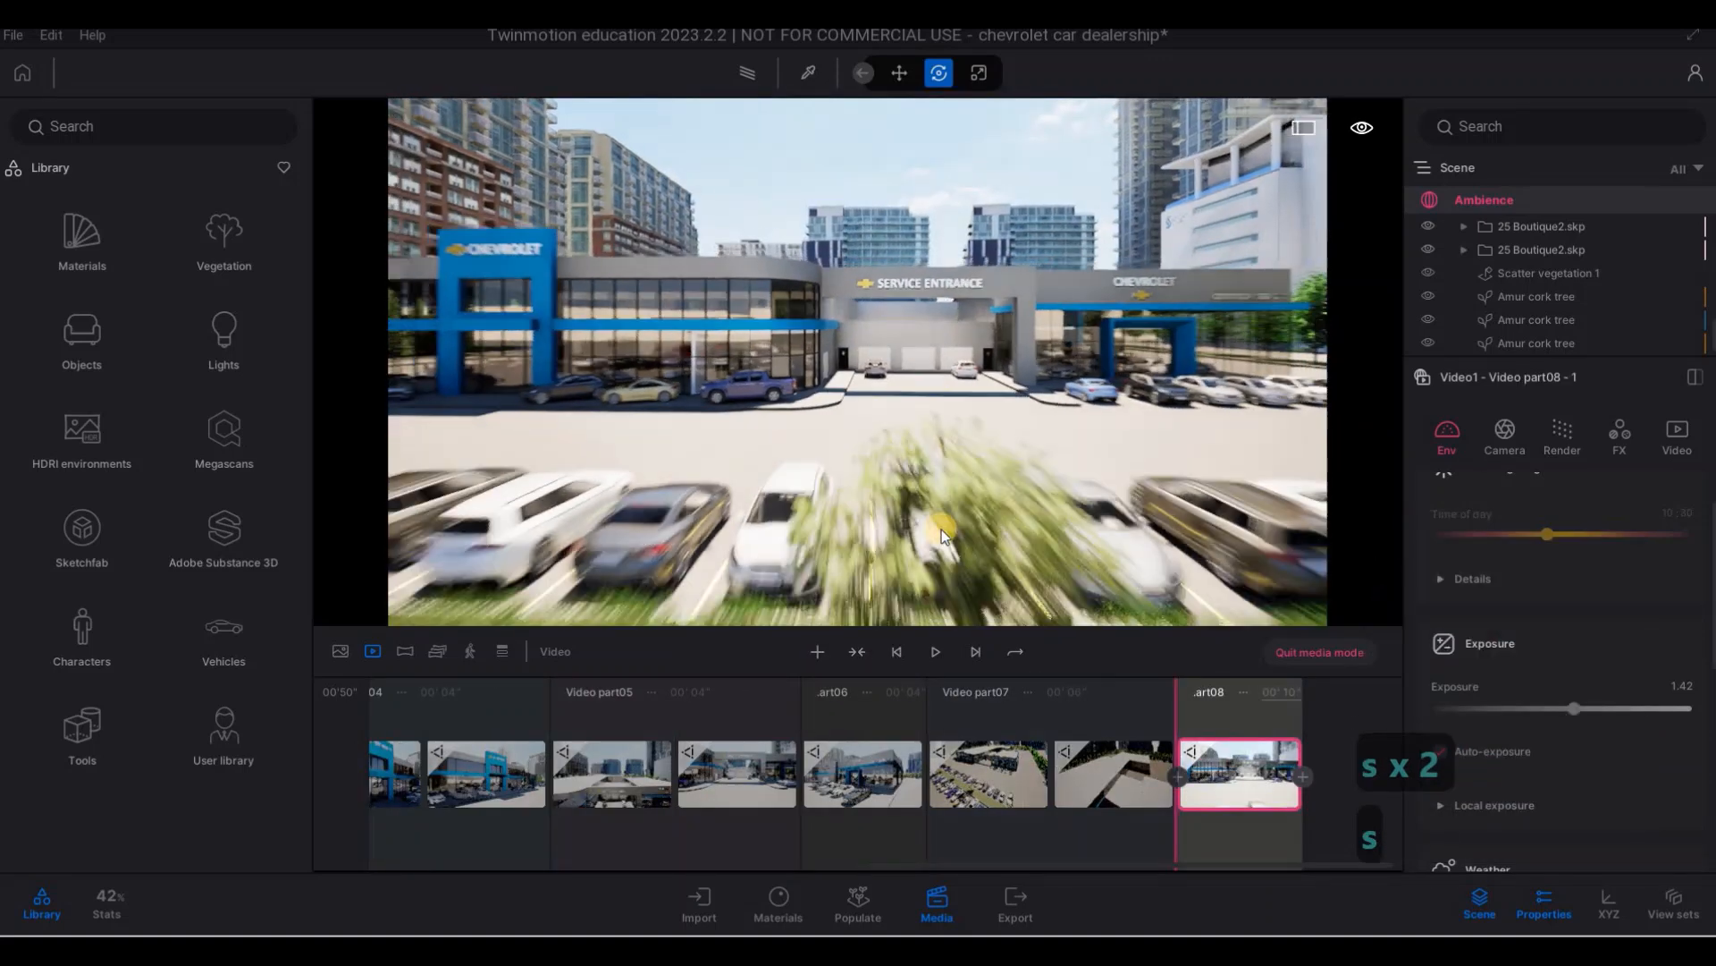
scroll(1027, 510, up, 5)
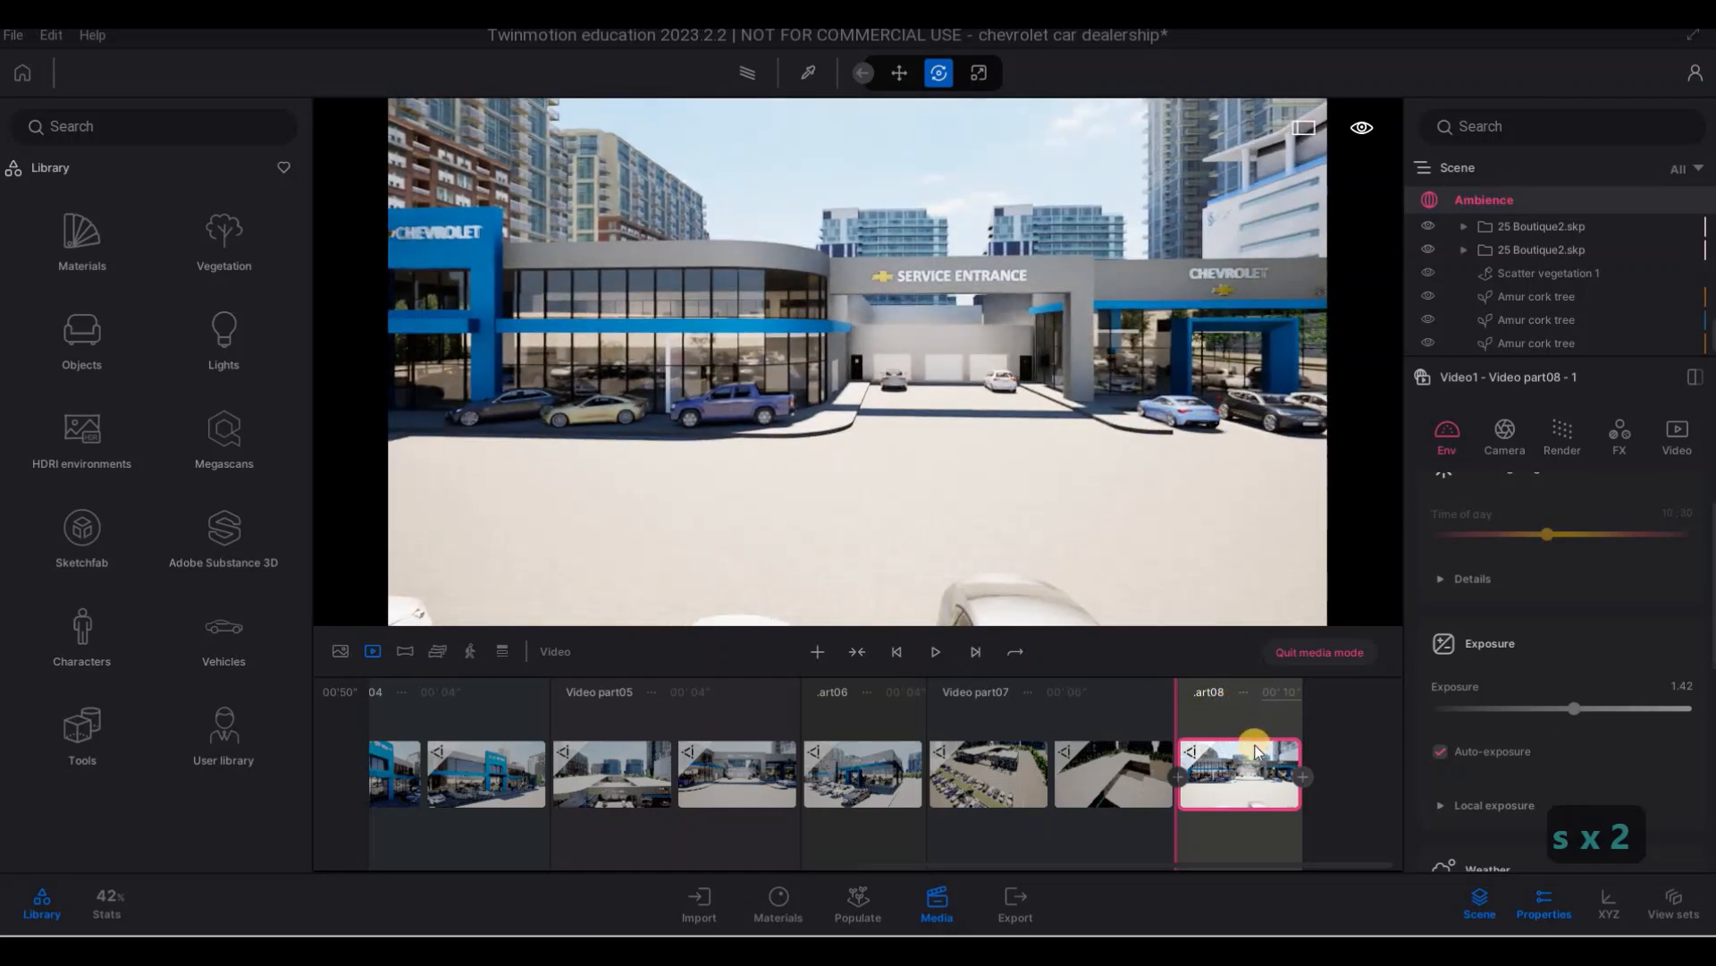
key(s)
key(s)
key(s)
key(s)
key(s)
key(s)
key(s)
key(s)
key(s)
key(s)
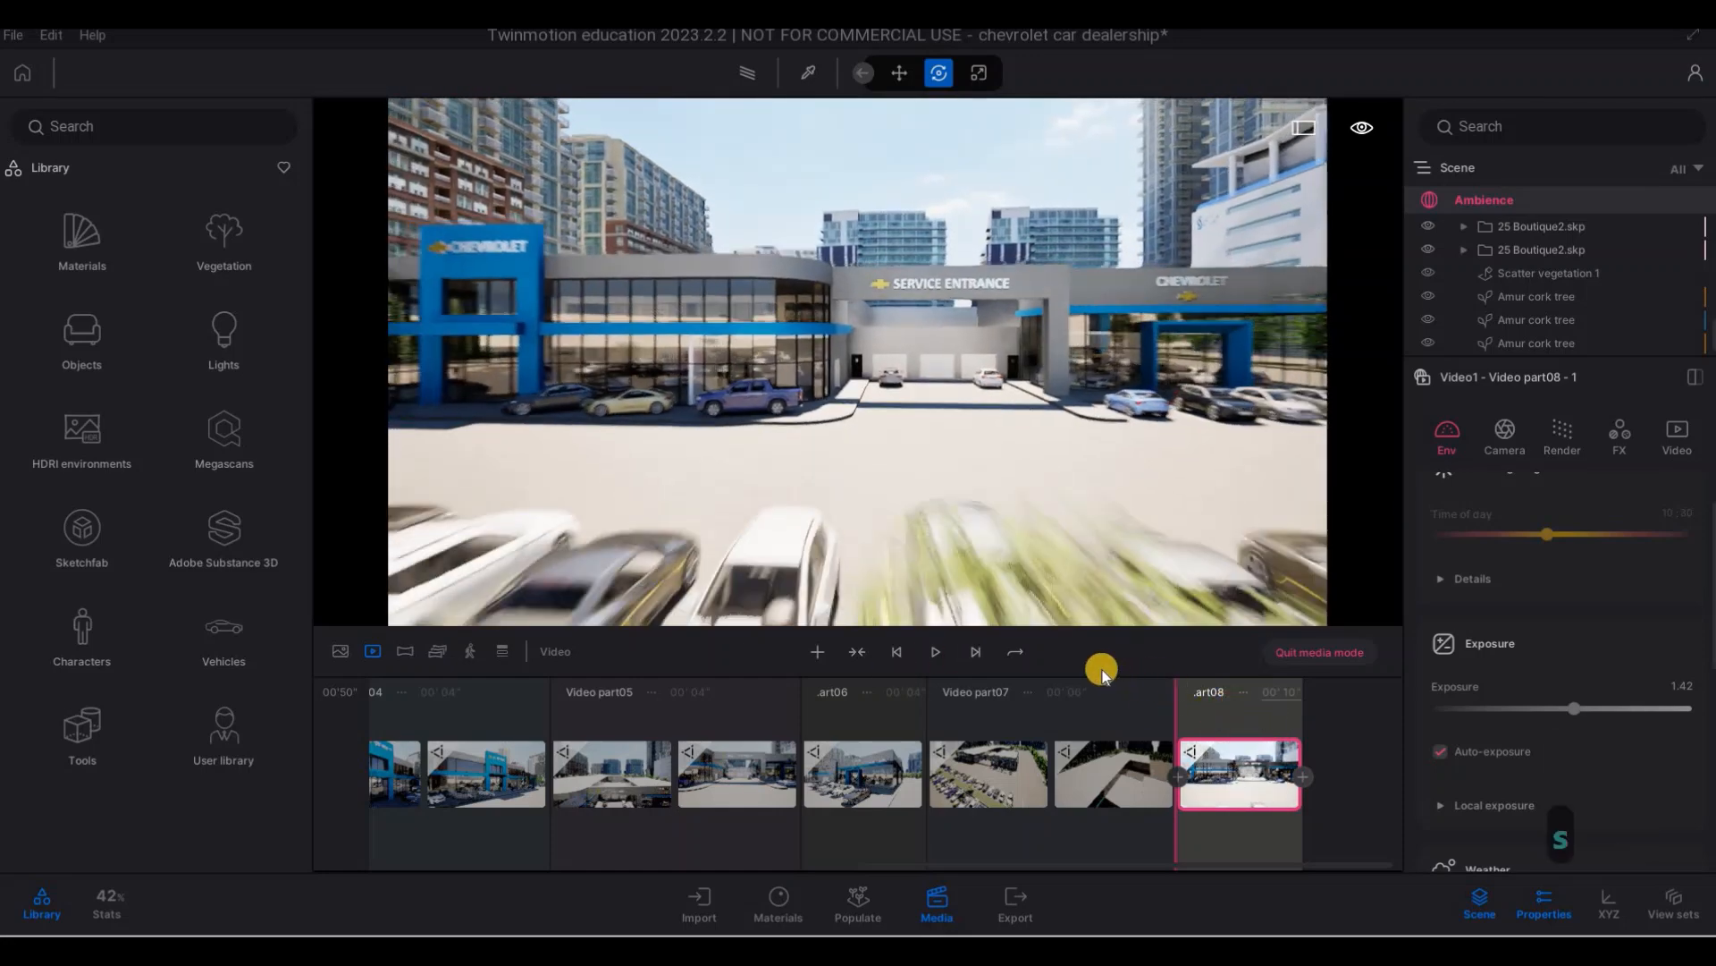
click(1306, 779)
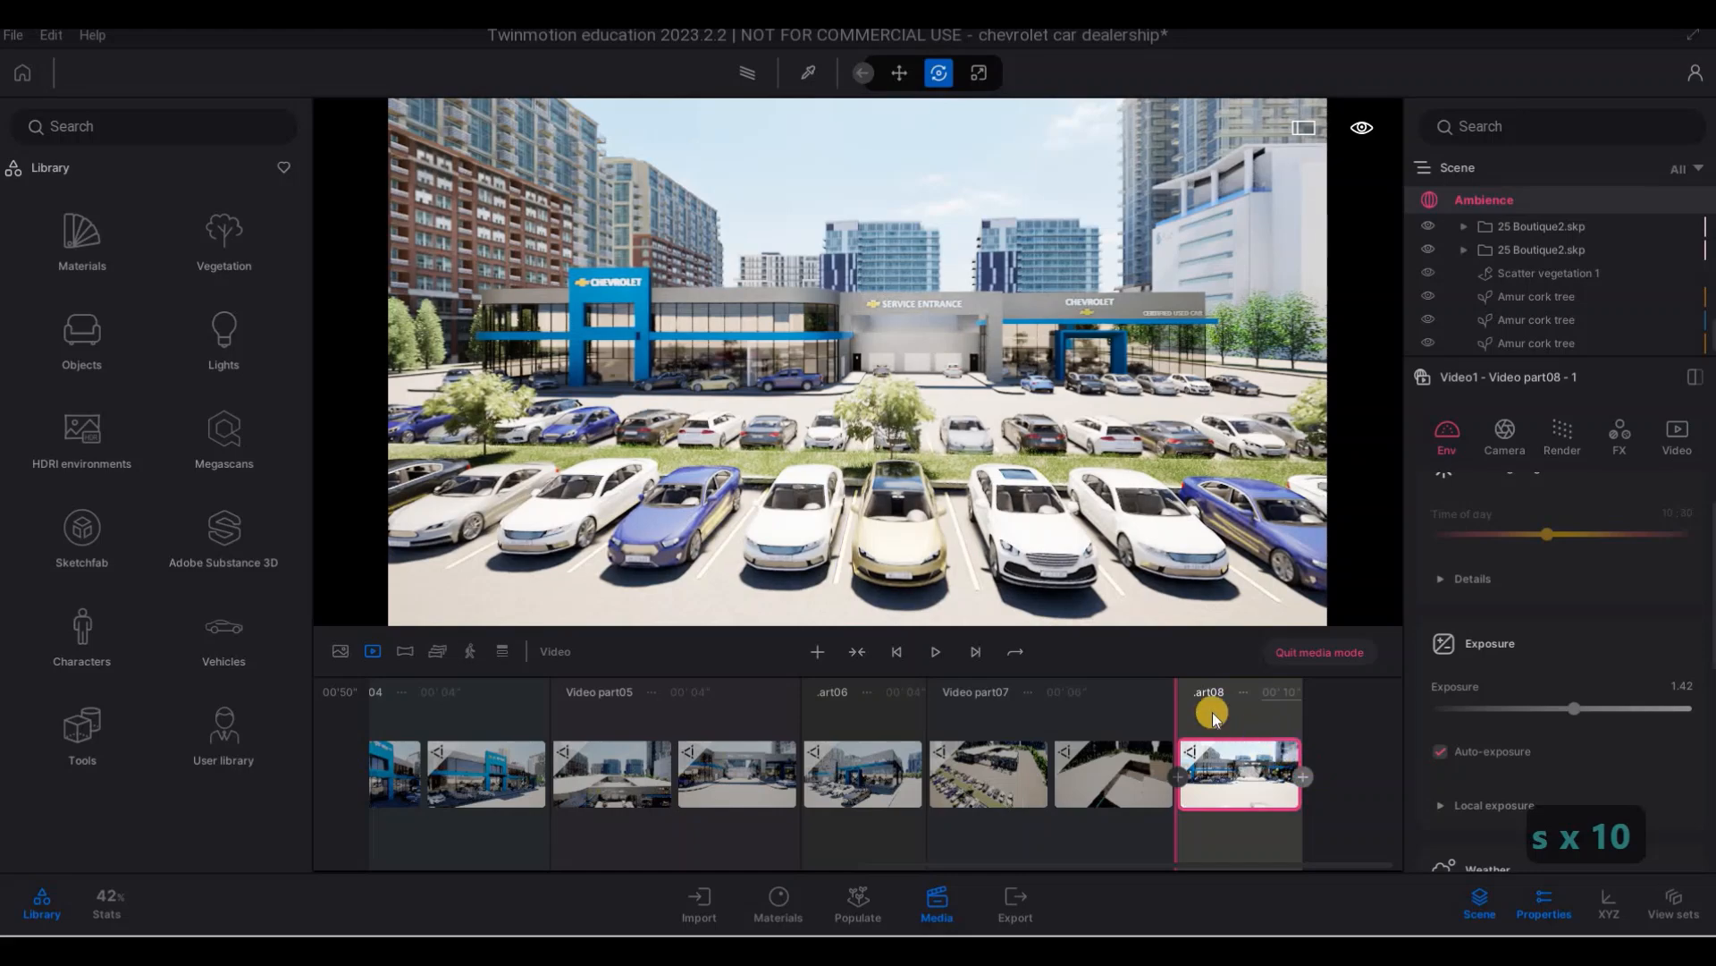
- Set the eighth video part's duration to 5 seconds
click(1259, 703)
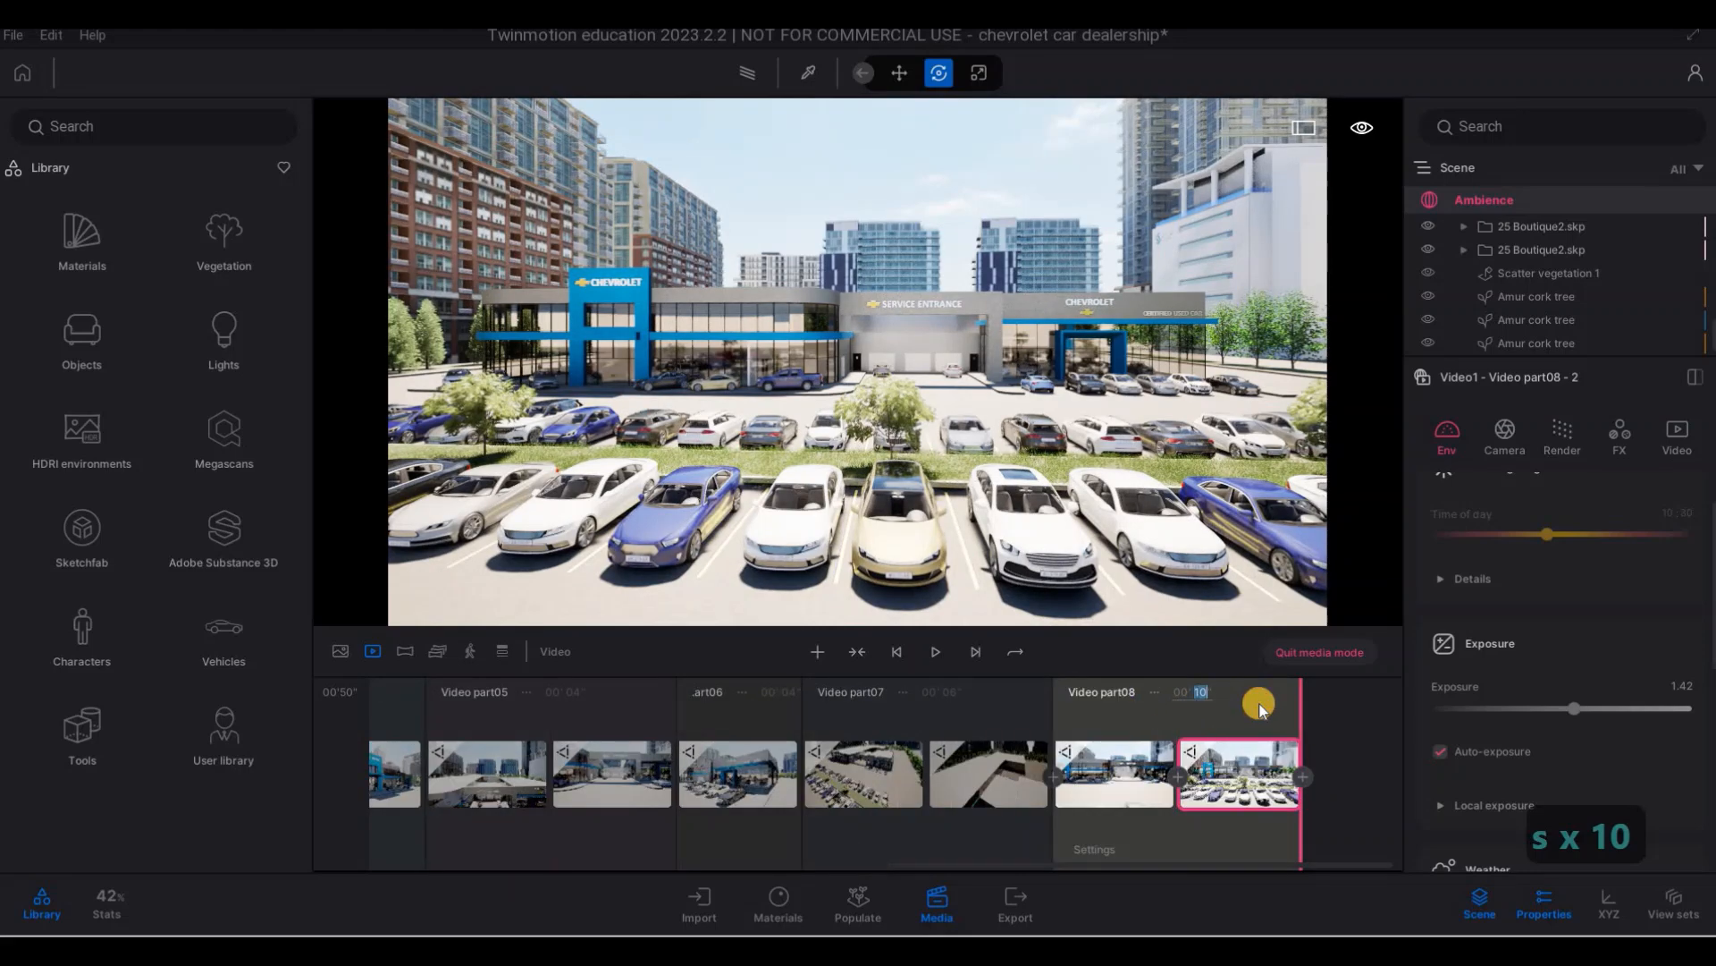
text(5)
key(Return)
- Frame an angled view of the Chevrolet showroom with the planted island and parked cars beside it, and start a ninth video part from it
key(s)
key(a)
key(a)
key(a)
key(a)
key(a)
key(a)
key(a)
key(a)
key(a)
key(a)
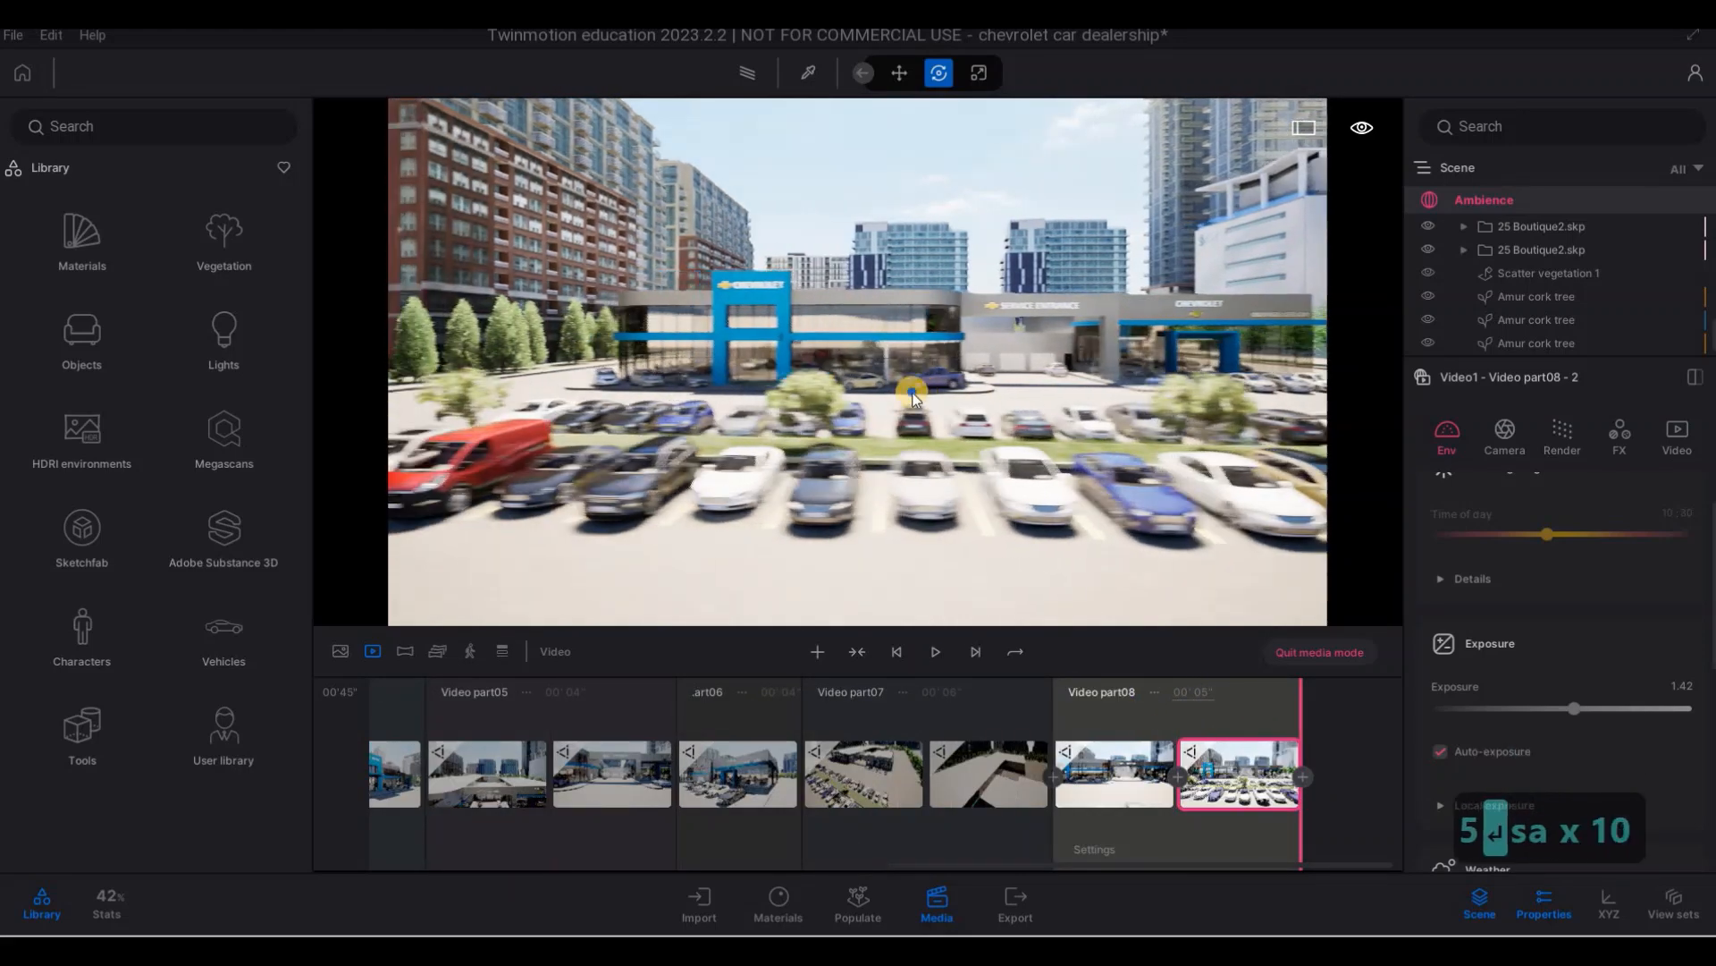
key(a)
key(a)
key(a)
key(a)
key(a)
key(a)
key(a)
key(a)
key(a)
key(a)
key(a)
key(a)
key(a)
key(a)
key(a)
key(a)
key(a)
key(a)
key(a)
key(a)
key(w)
key(d)
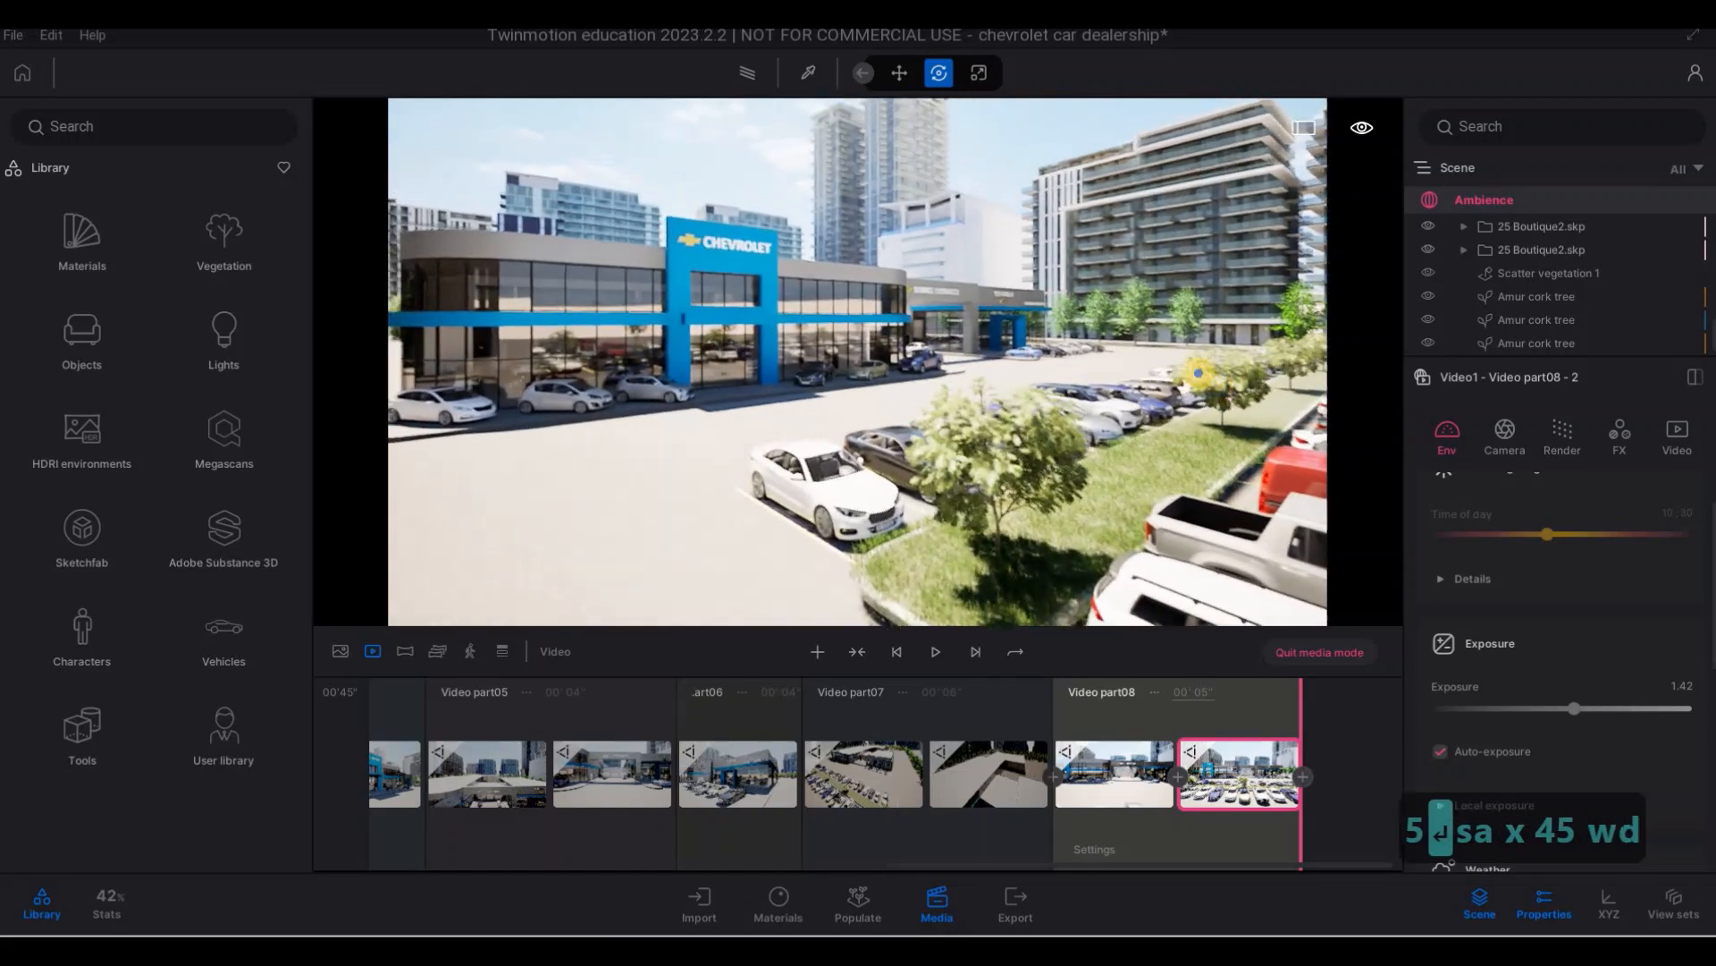
key(s)
key(s)
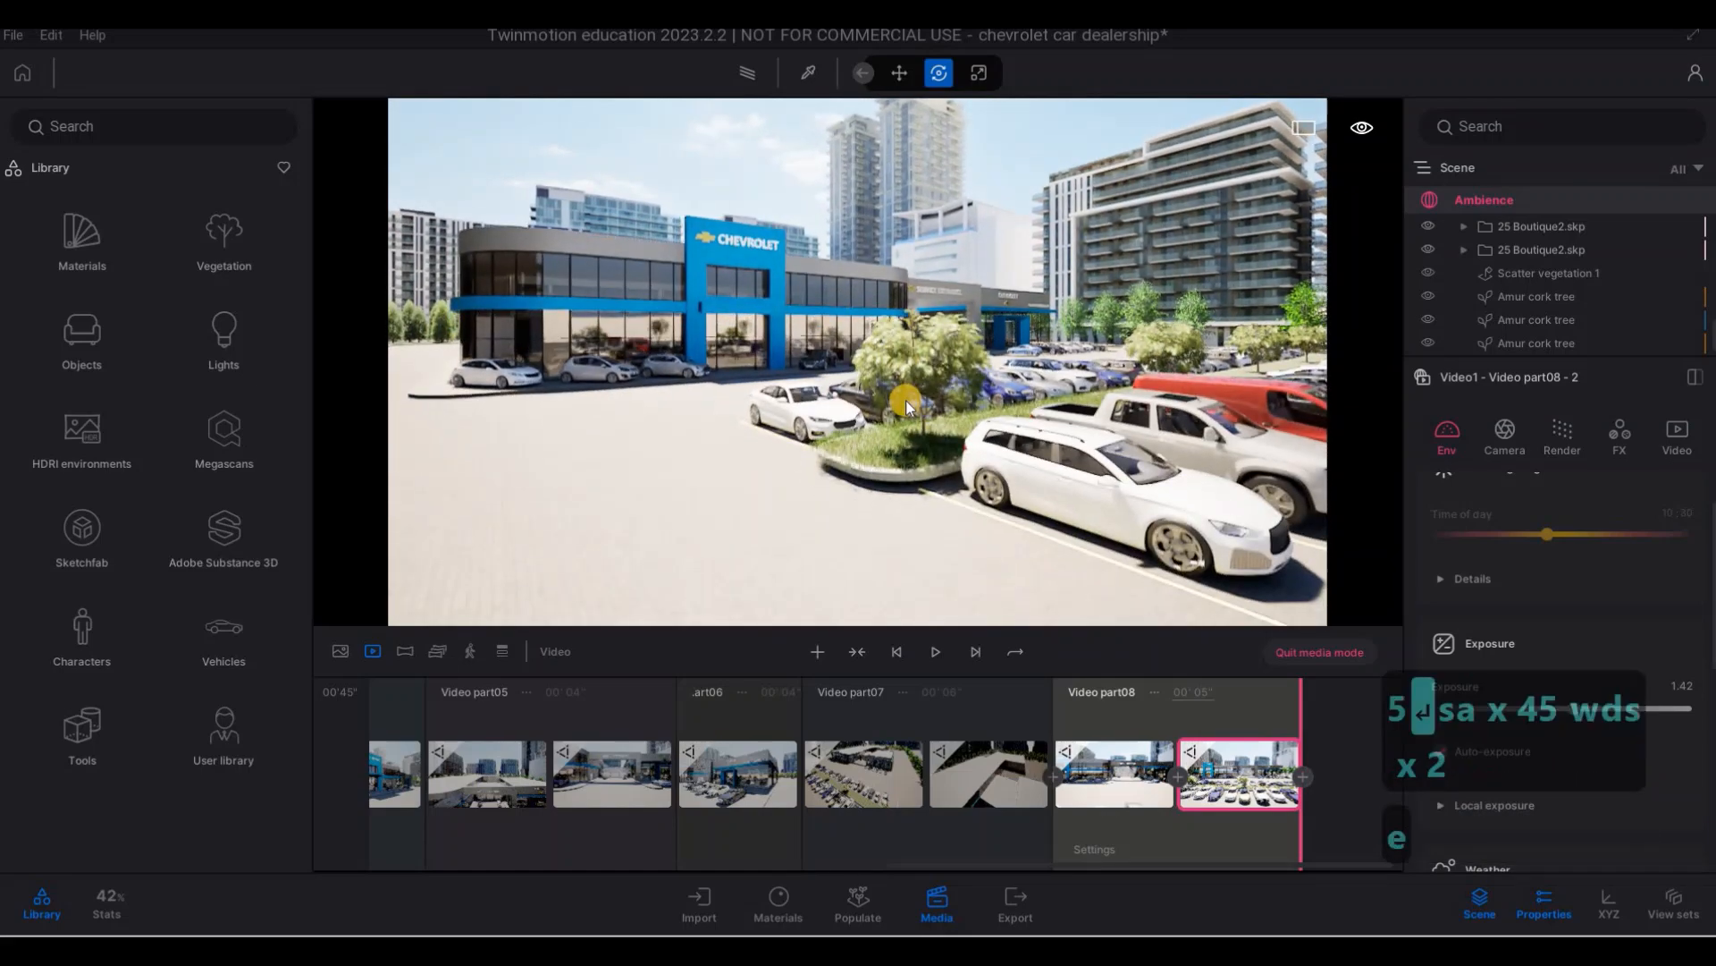
key(e)
key(q)
click(819, 648)
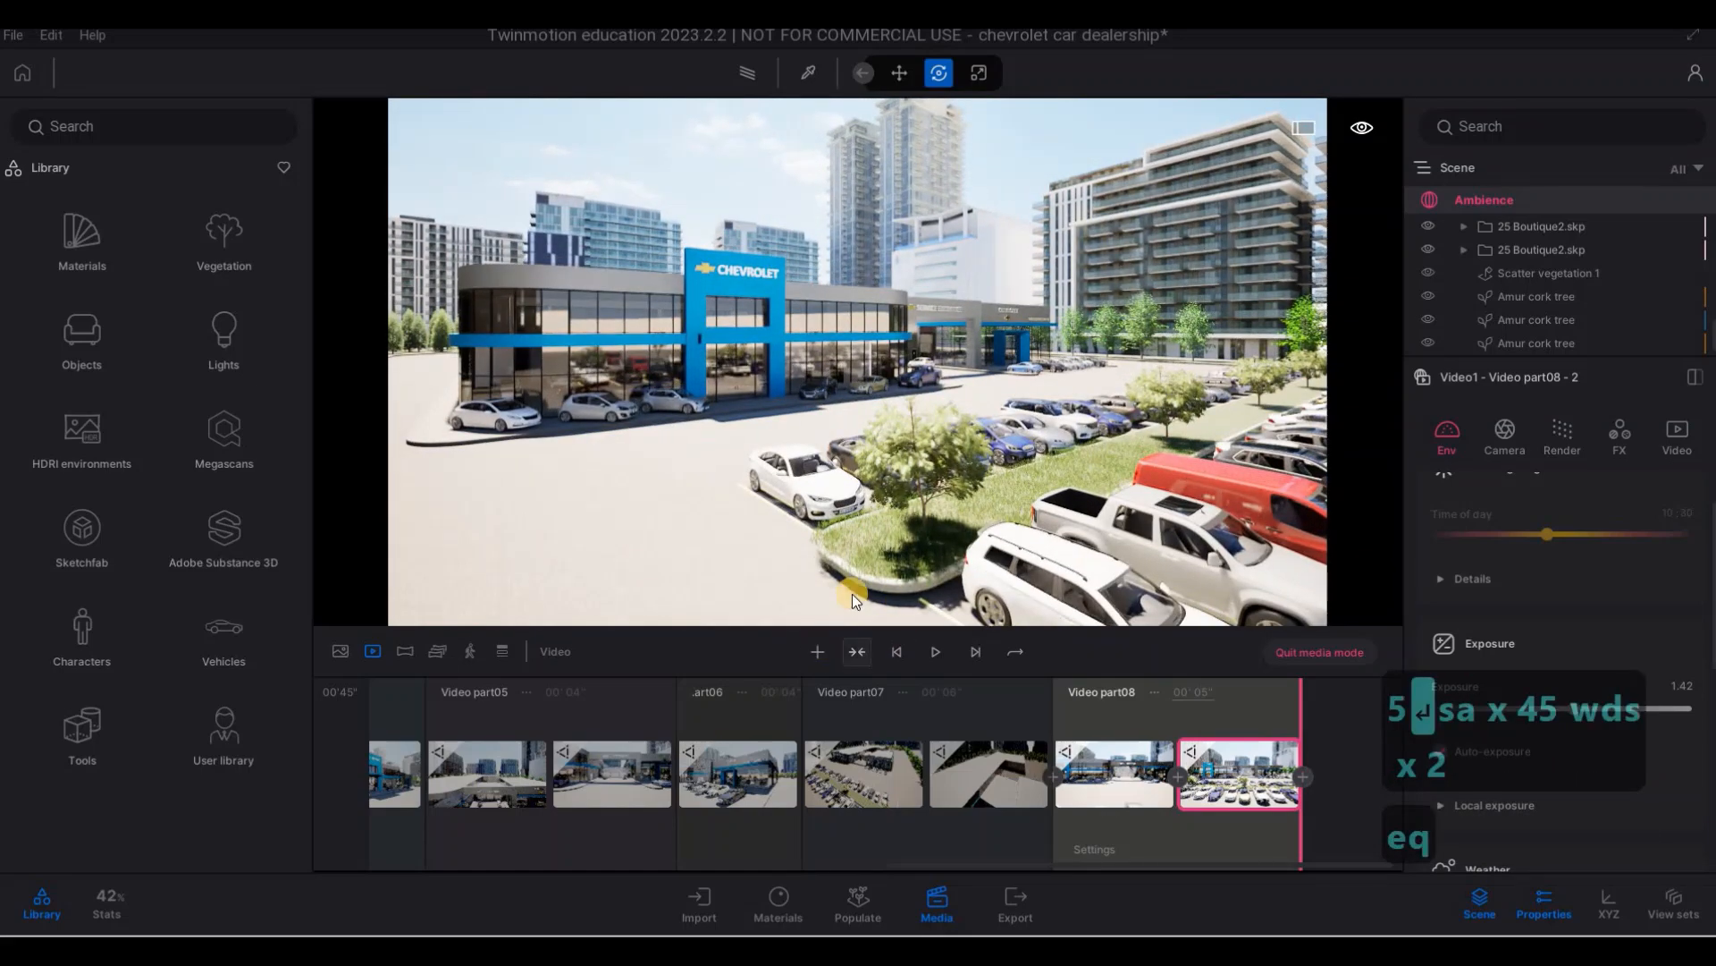
- Pull the camera back from the showroom to add the ninth part's second keyframe, and set the part's duration to 5 seconds
key(s)
key(s)
key(s)
key(s)
key(s)
key(s)
key(s)
key(s)
key(s)
key(s)
key(s)
key(s)
key(s)
key(s)
key(s)
key(s)
key(s)
key(s)
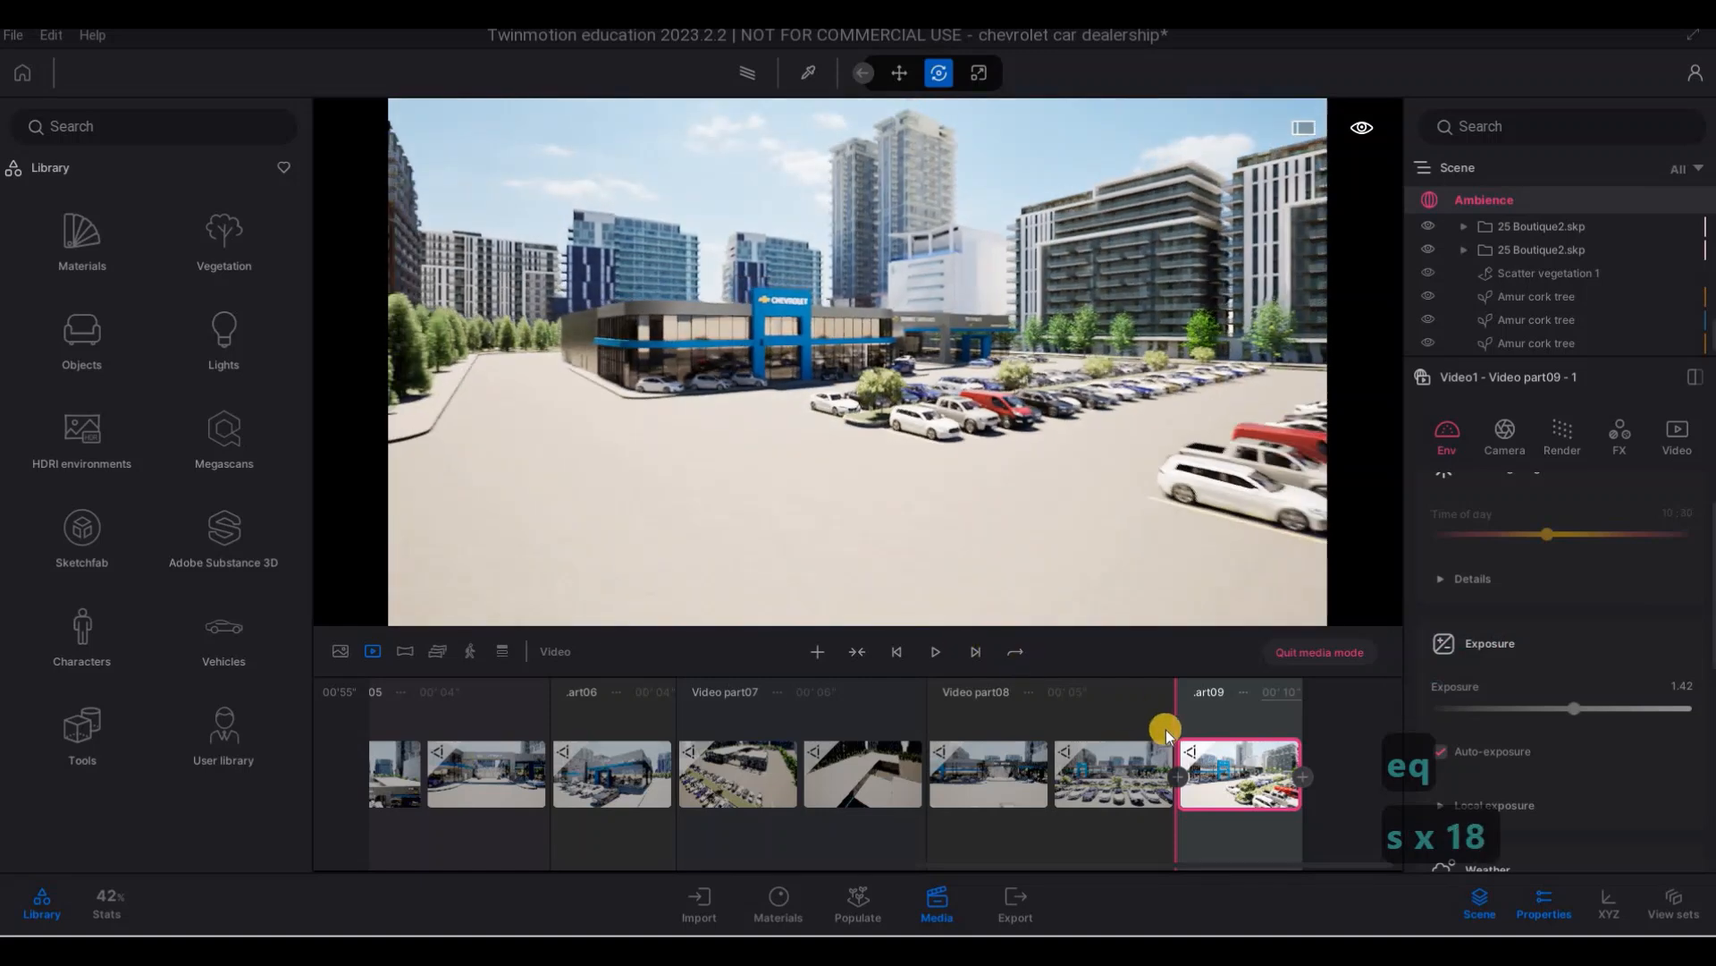
click(1303, 780)
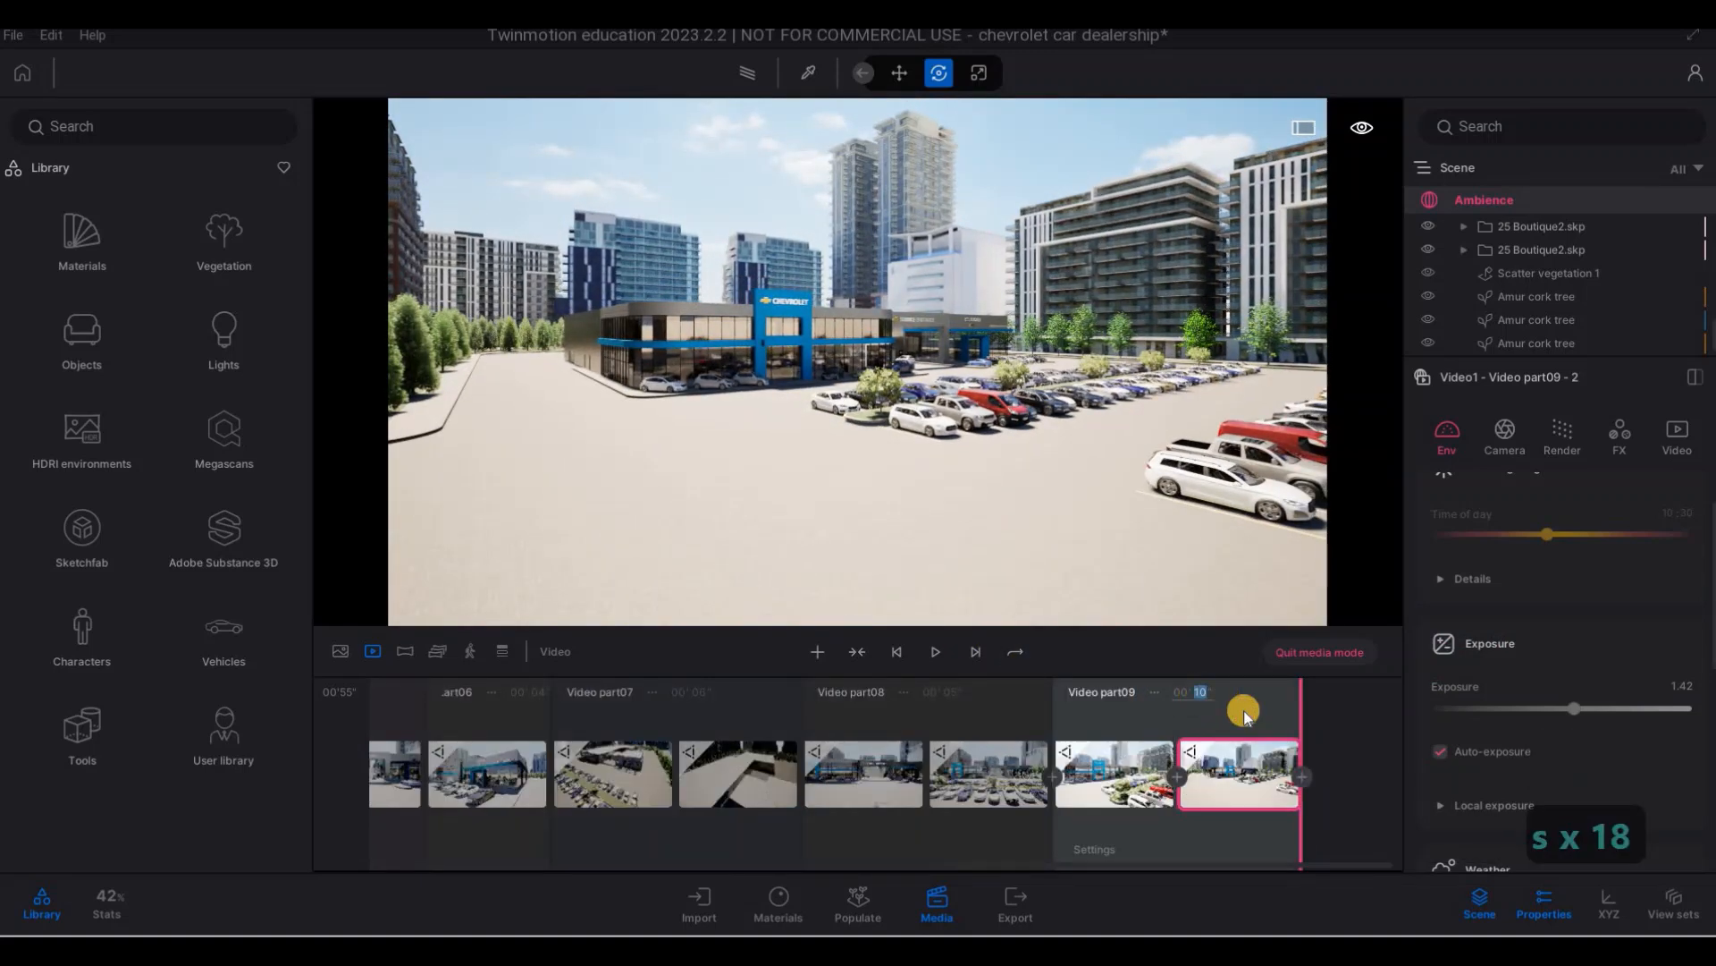
text(5)
key(Return)
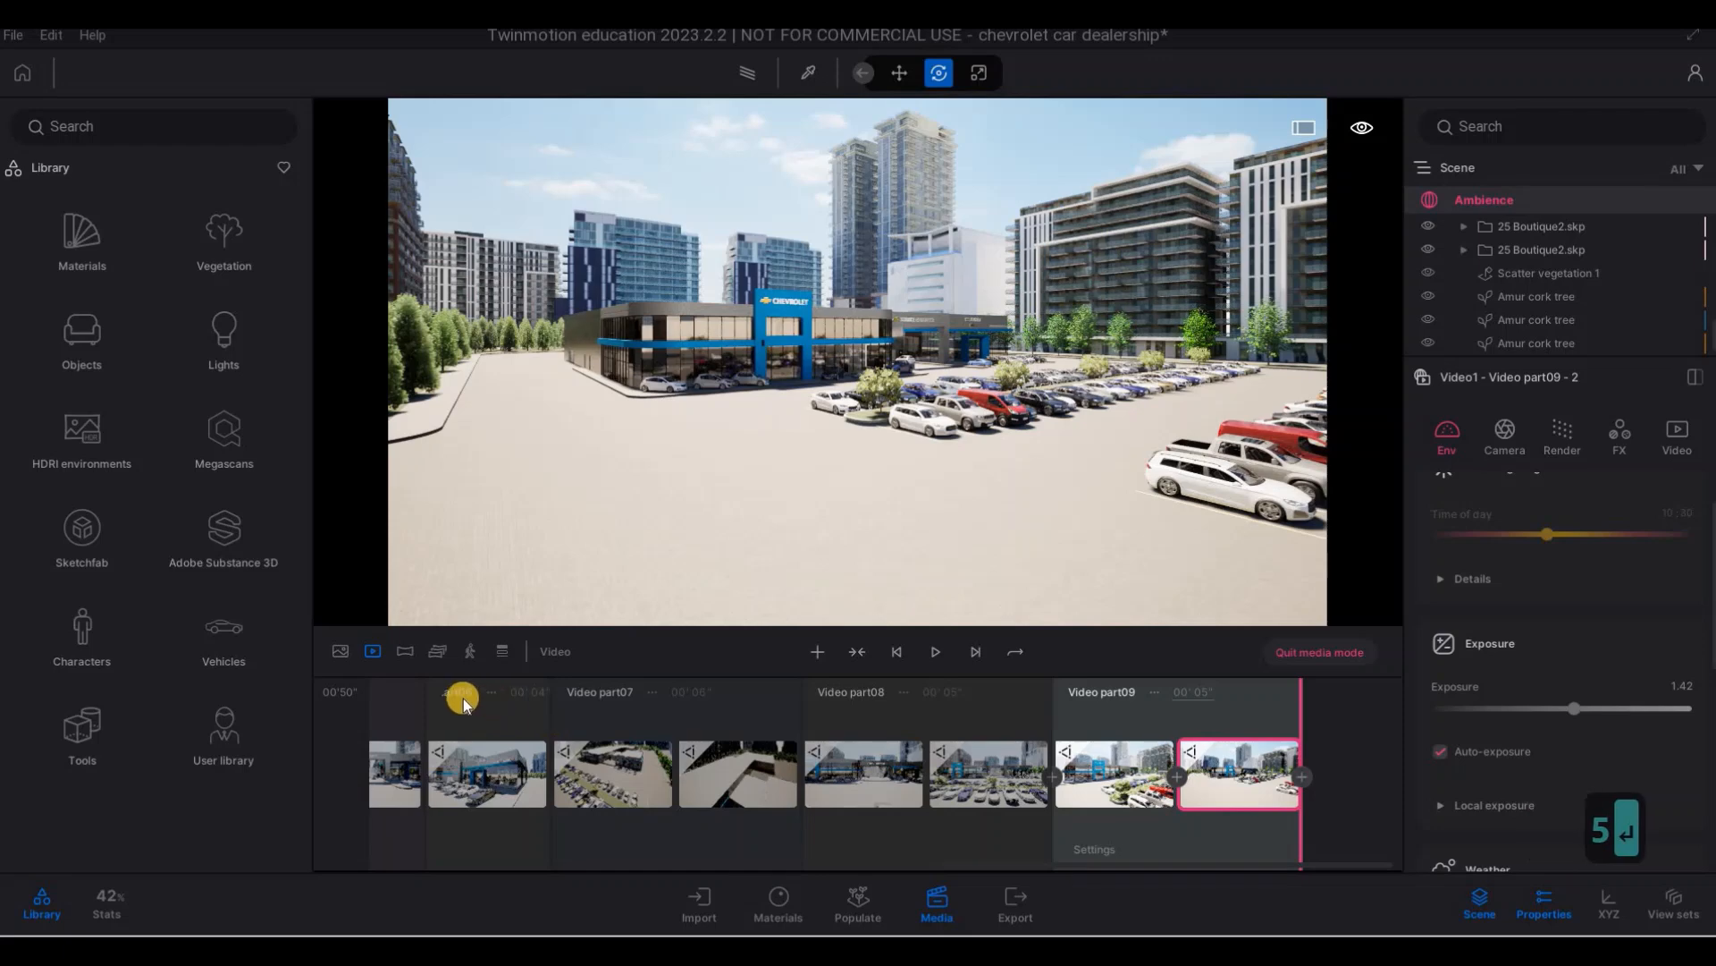
- Return to the list of videos and duplicate Video1
click(373, 651)
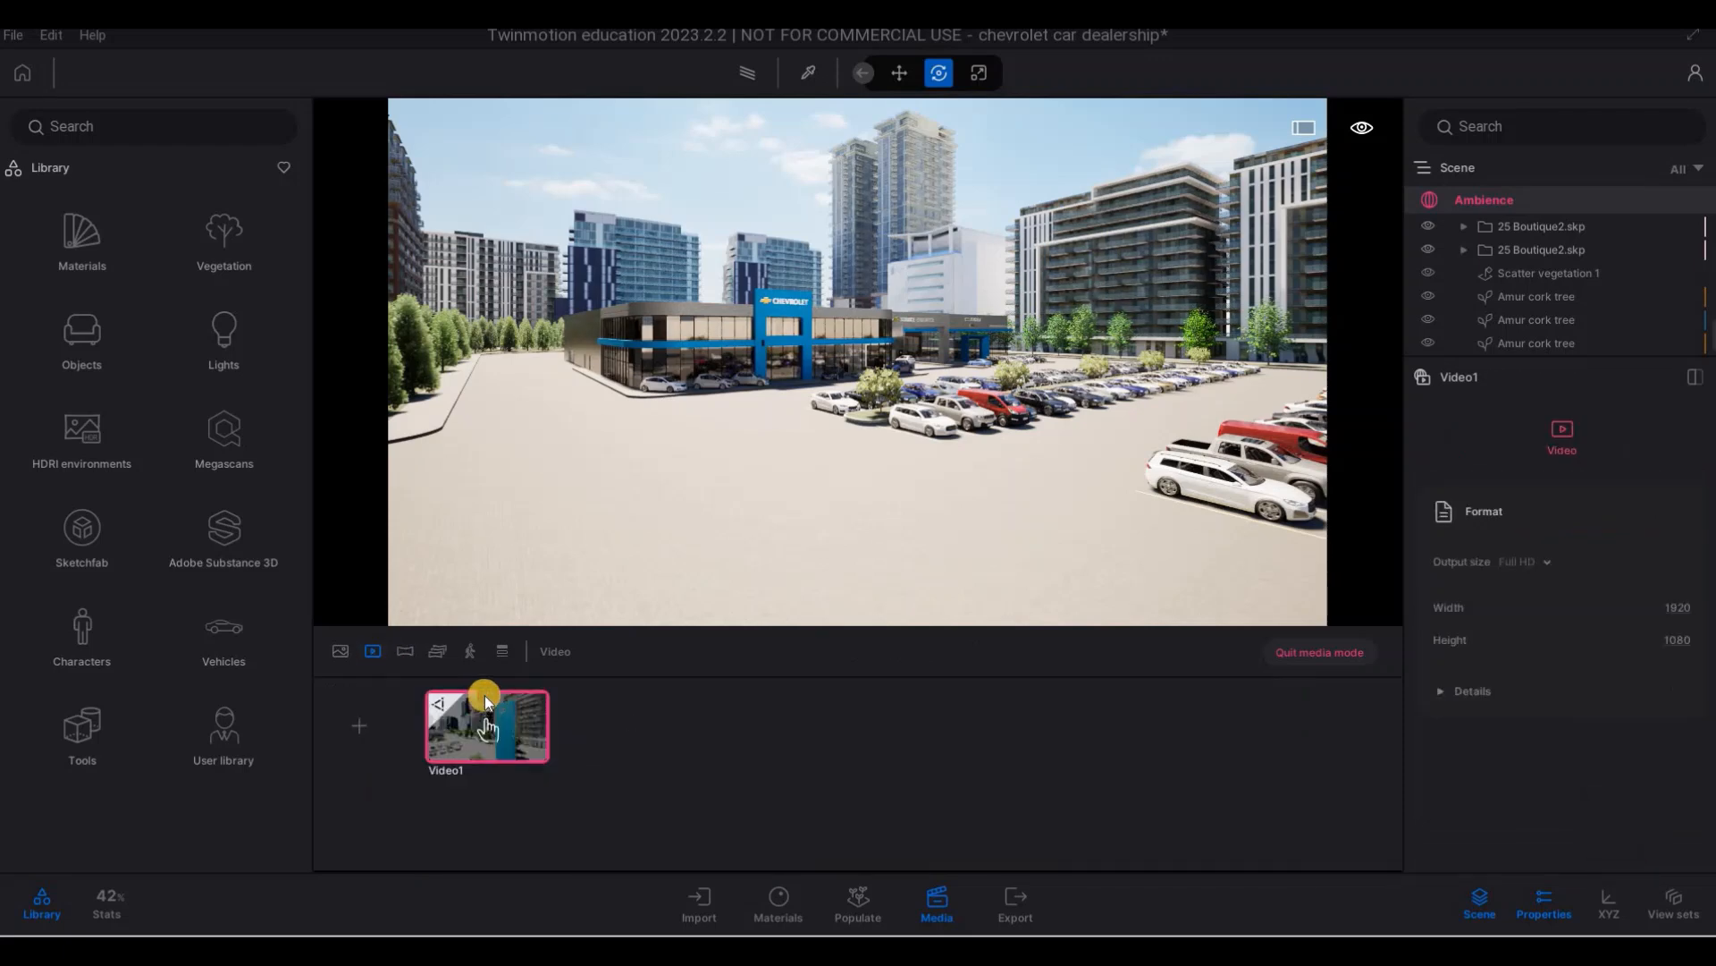
click(484, 695)
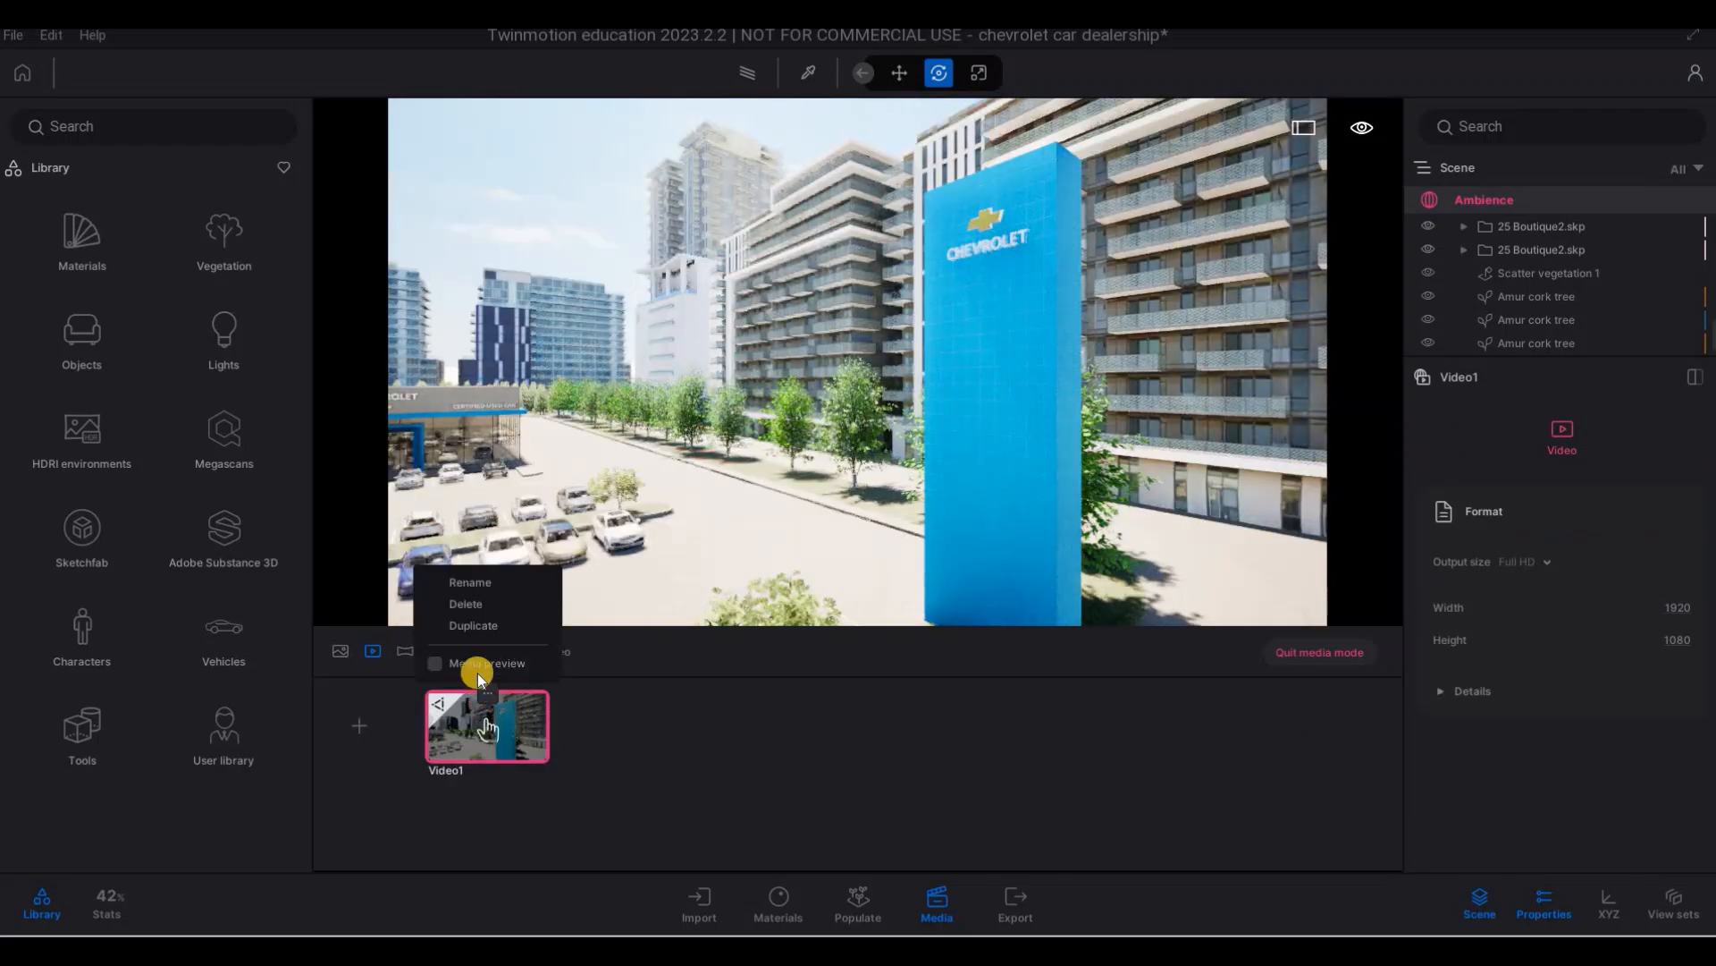
click(469, 626)
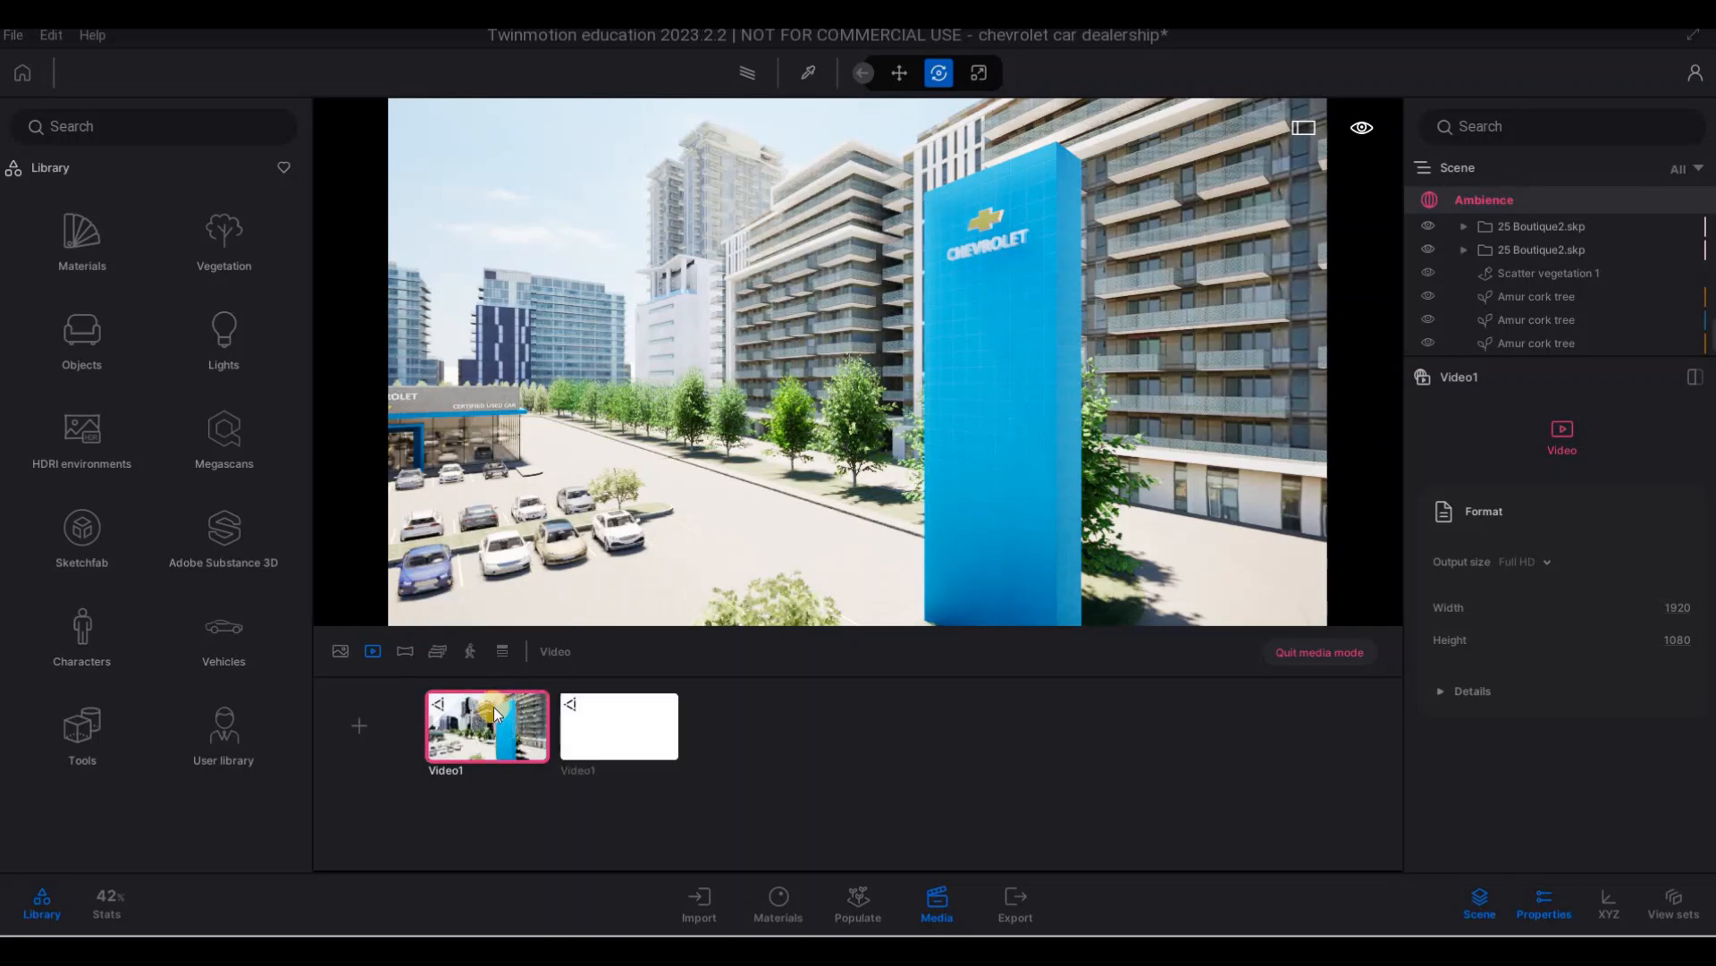
- Rename the original video as showreel
click(487, 694)
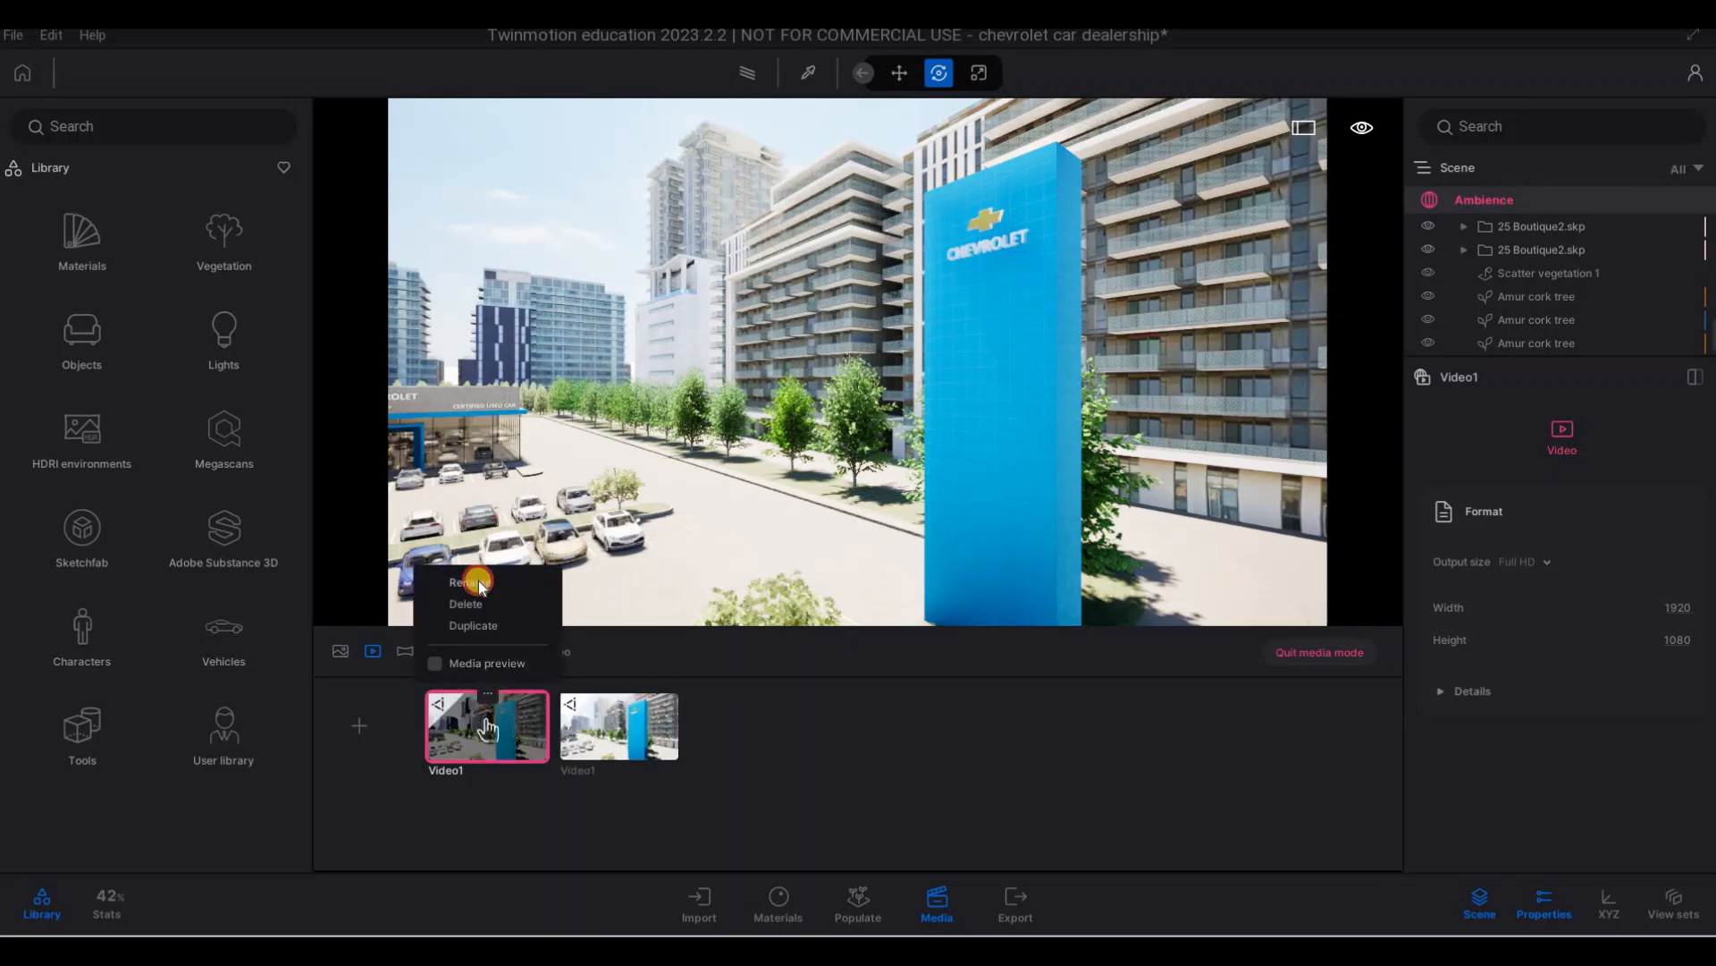
click(480, 584)
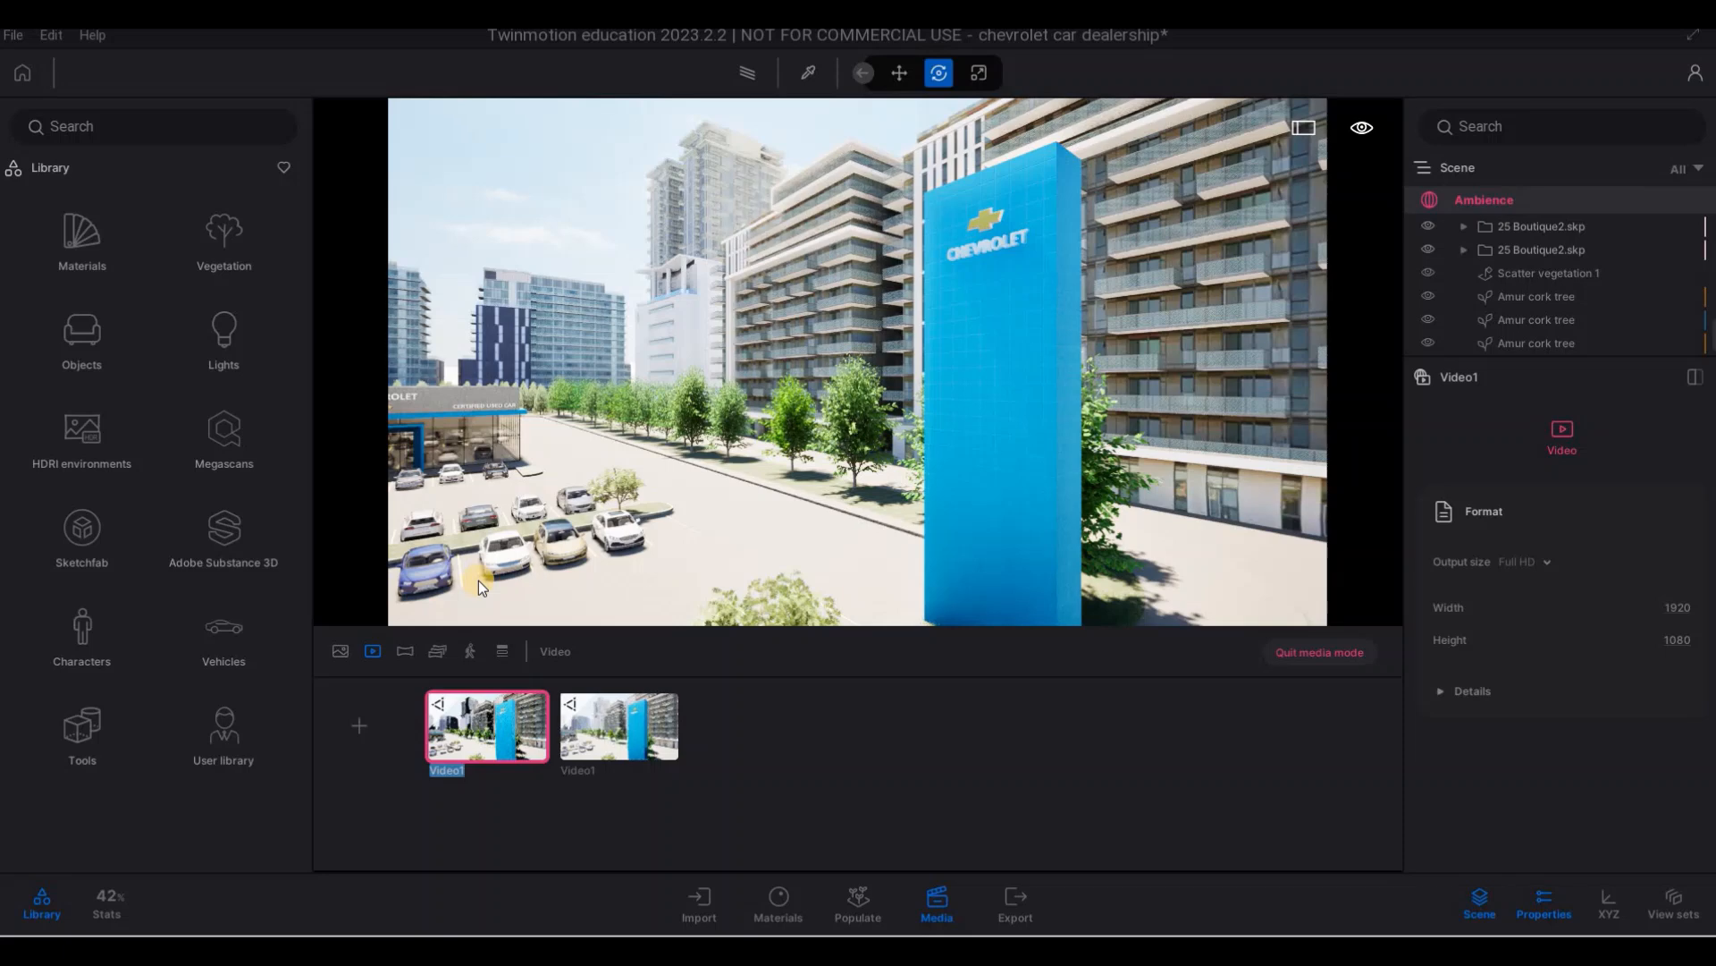
text(show)
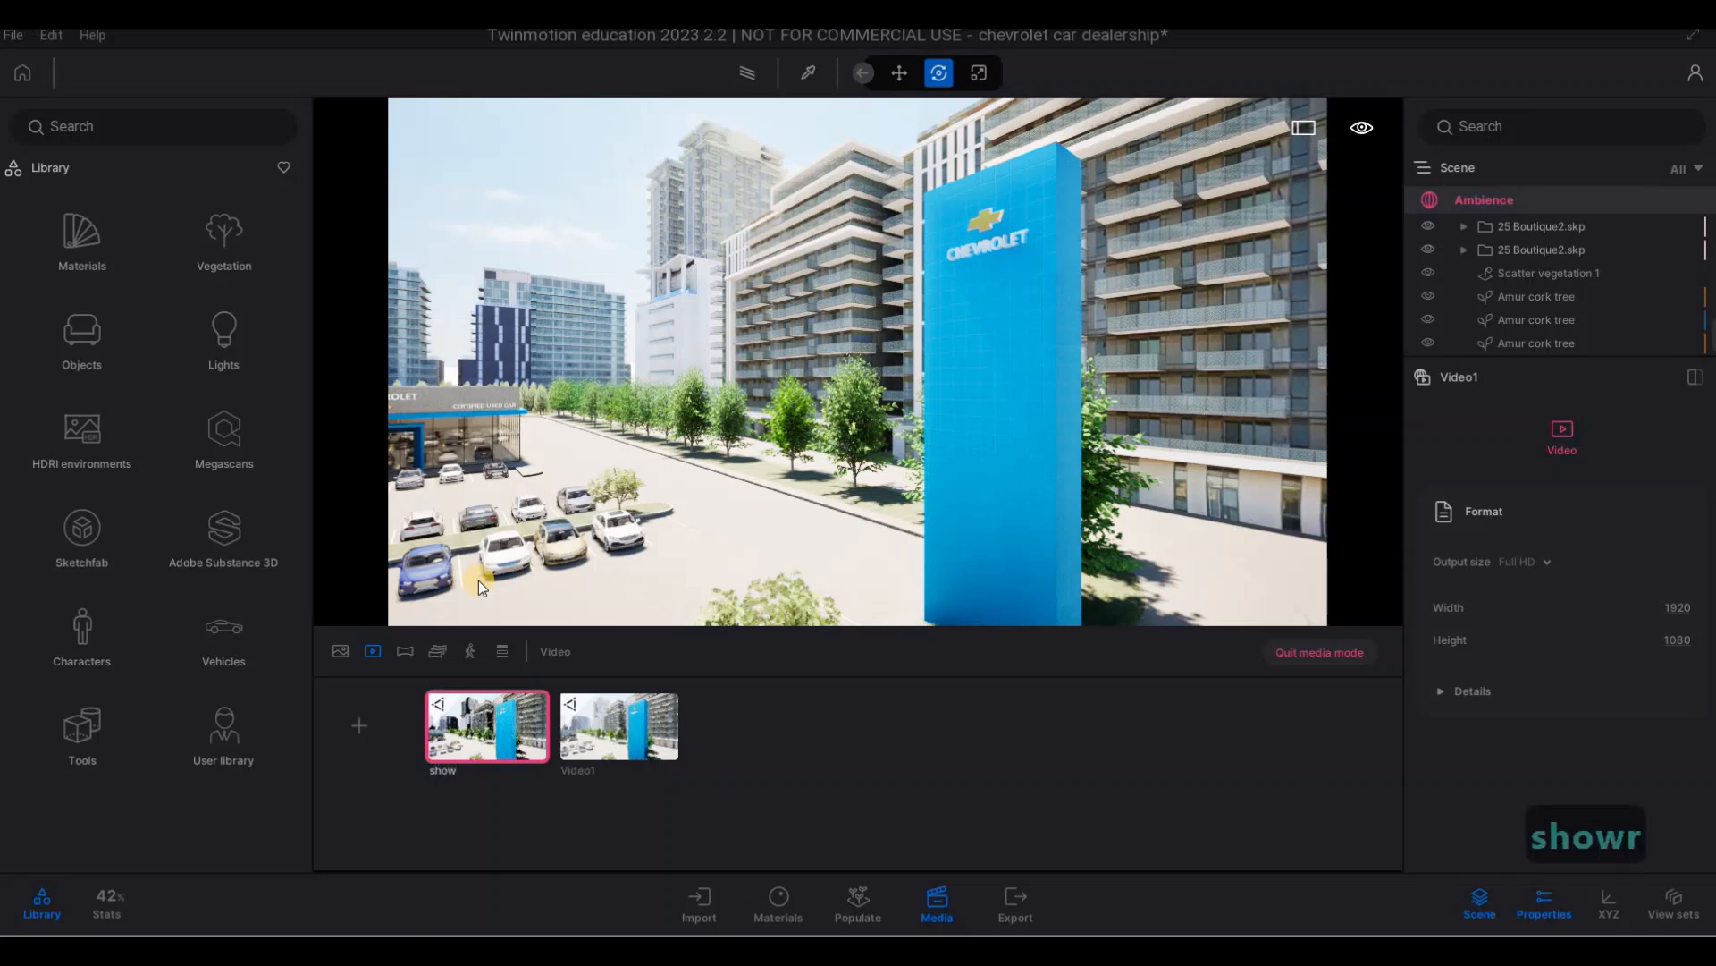
text(reel)
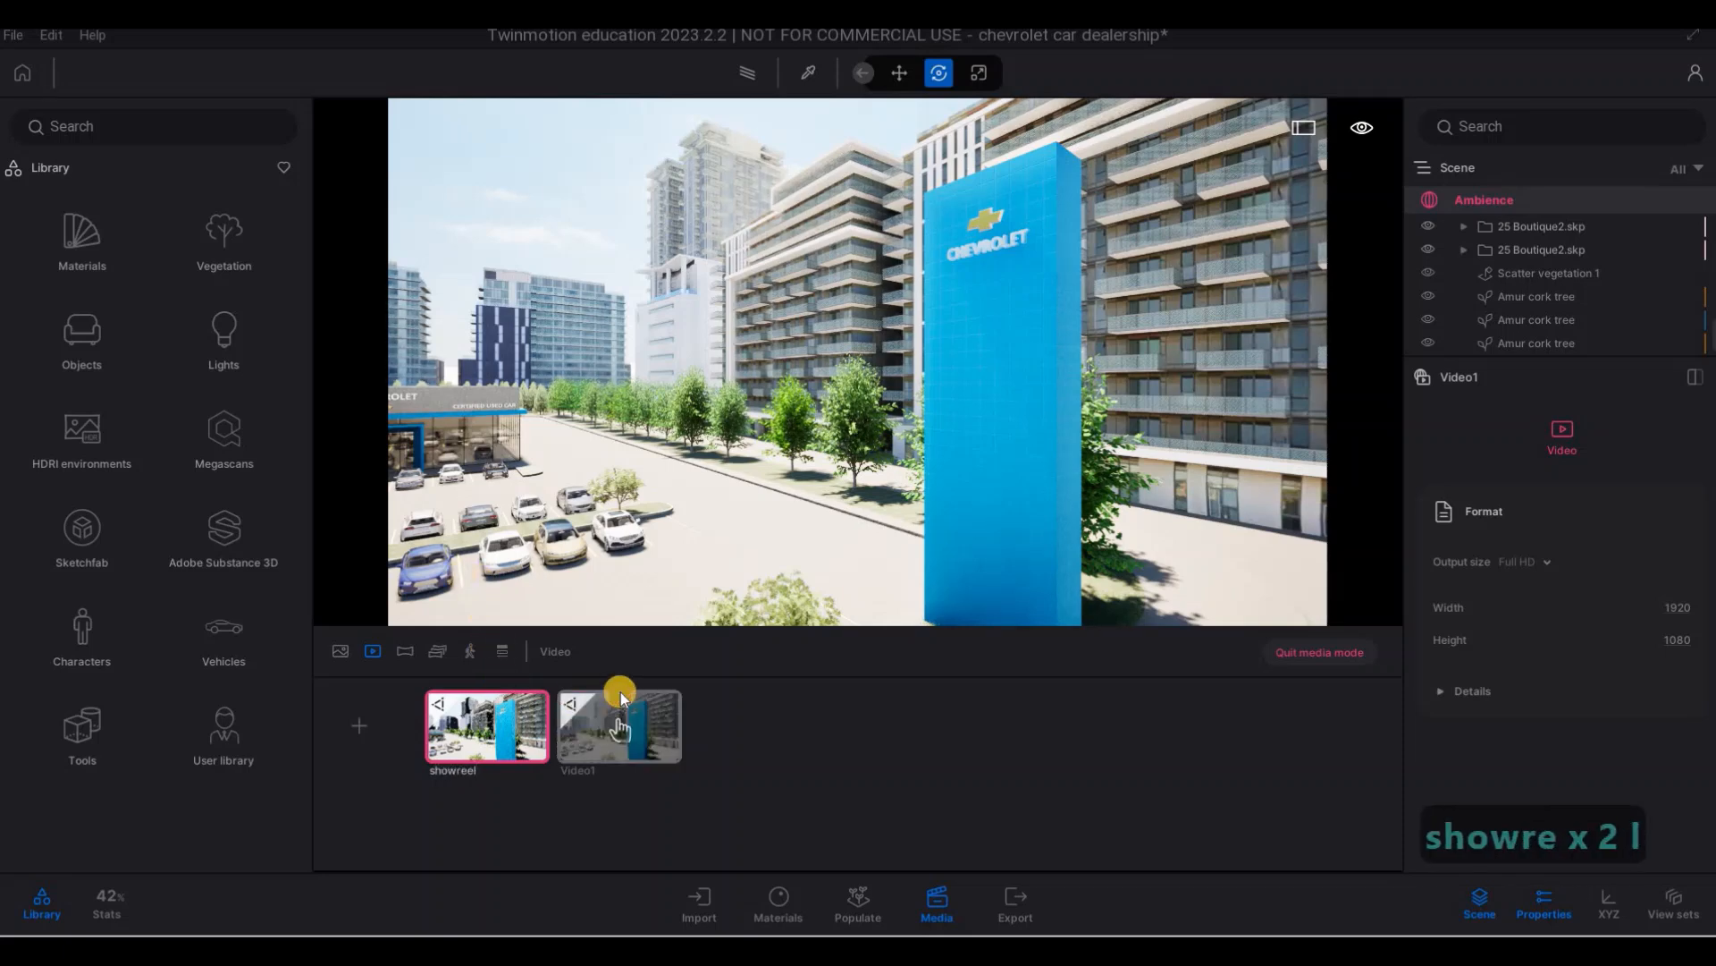
key(Return)
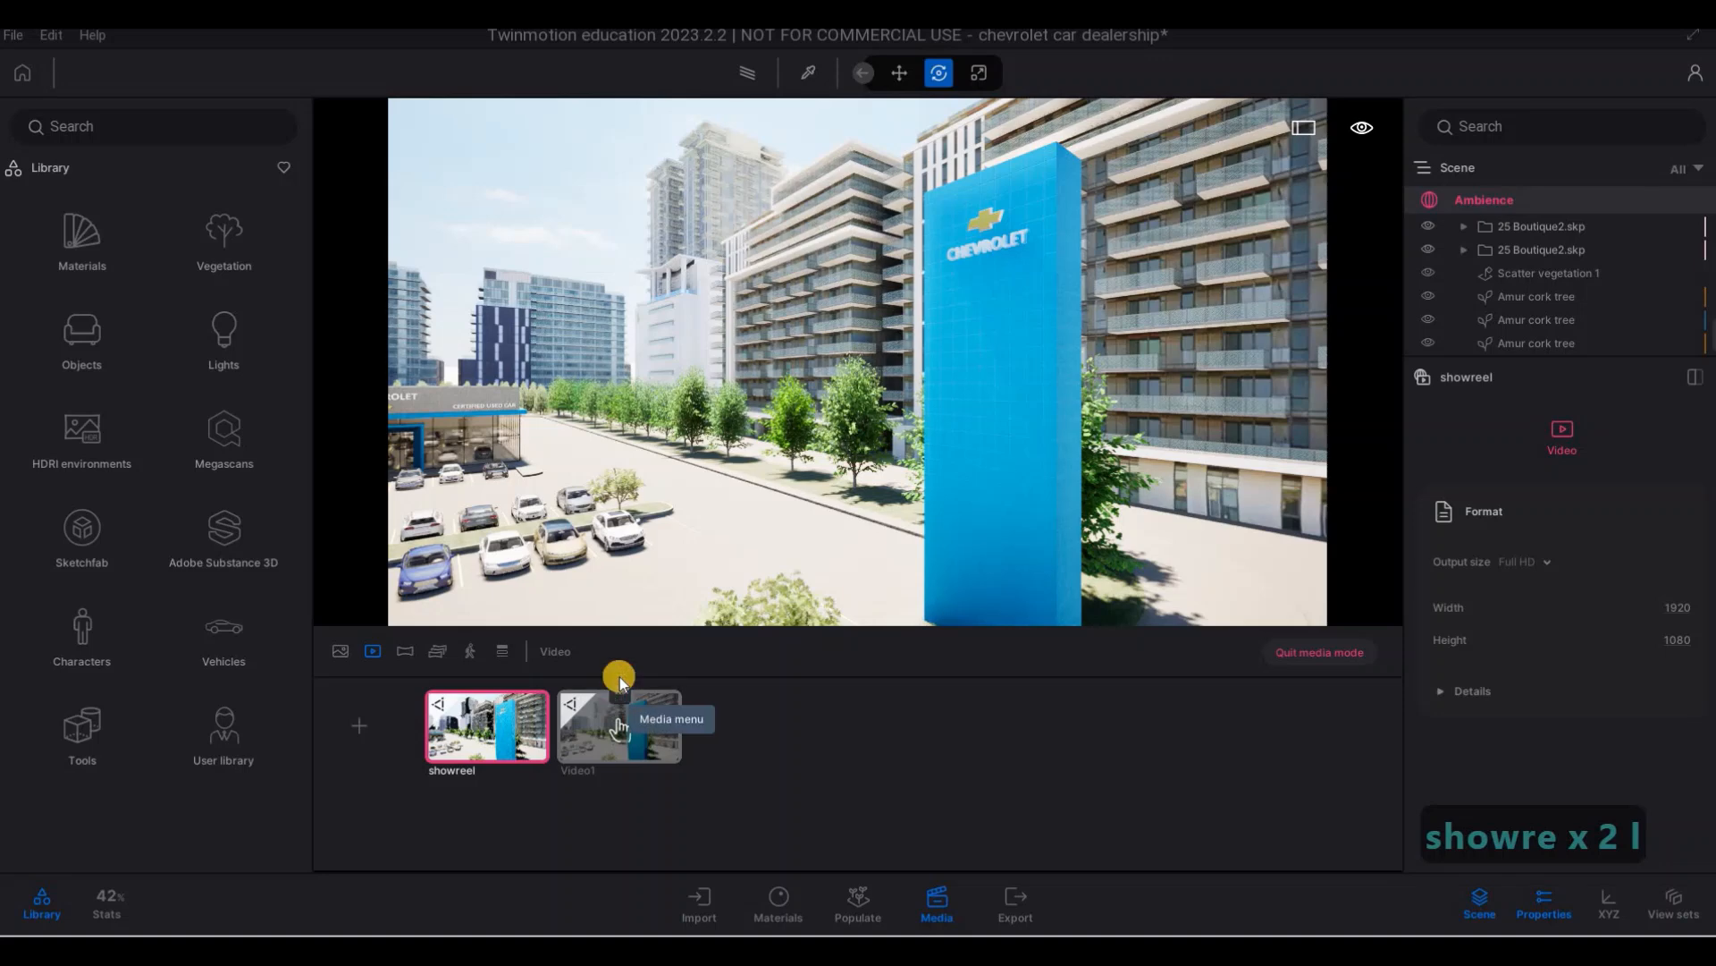
- Rename the duplicated video as shorts
click(620, 695)
click(599, 586)
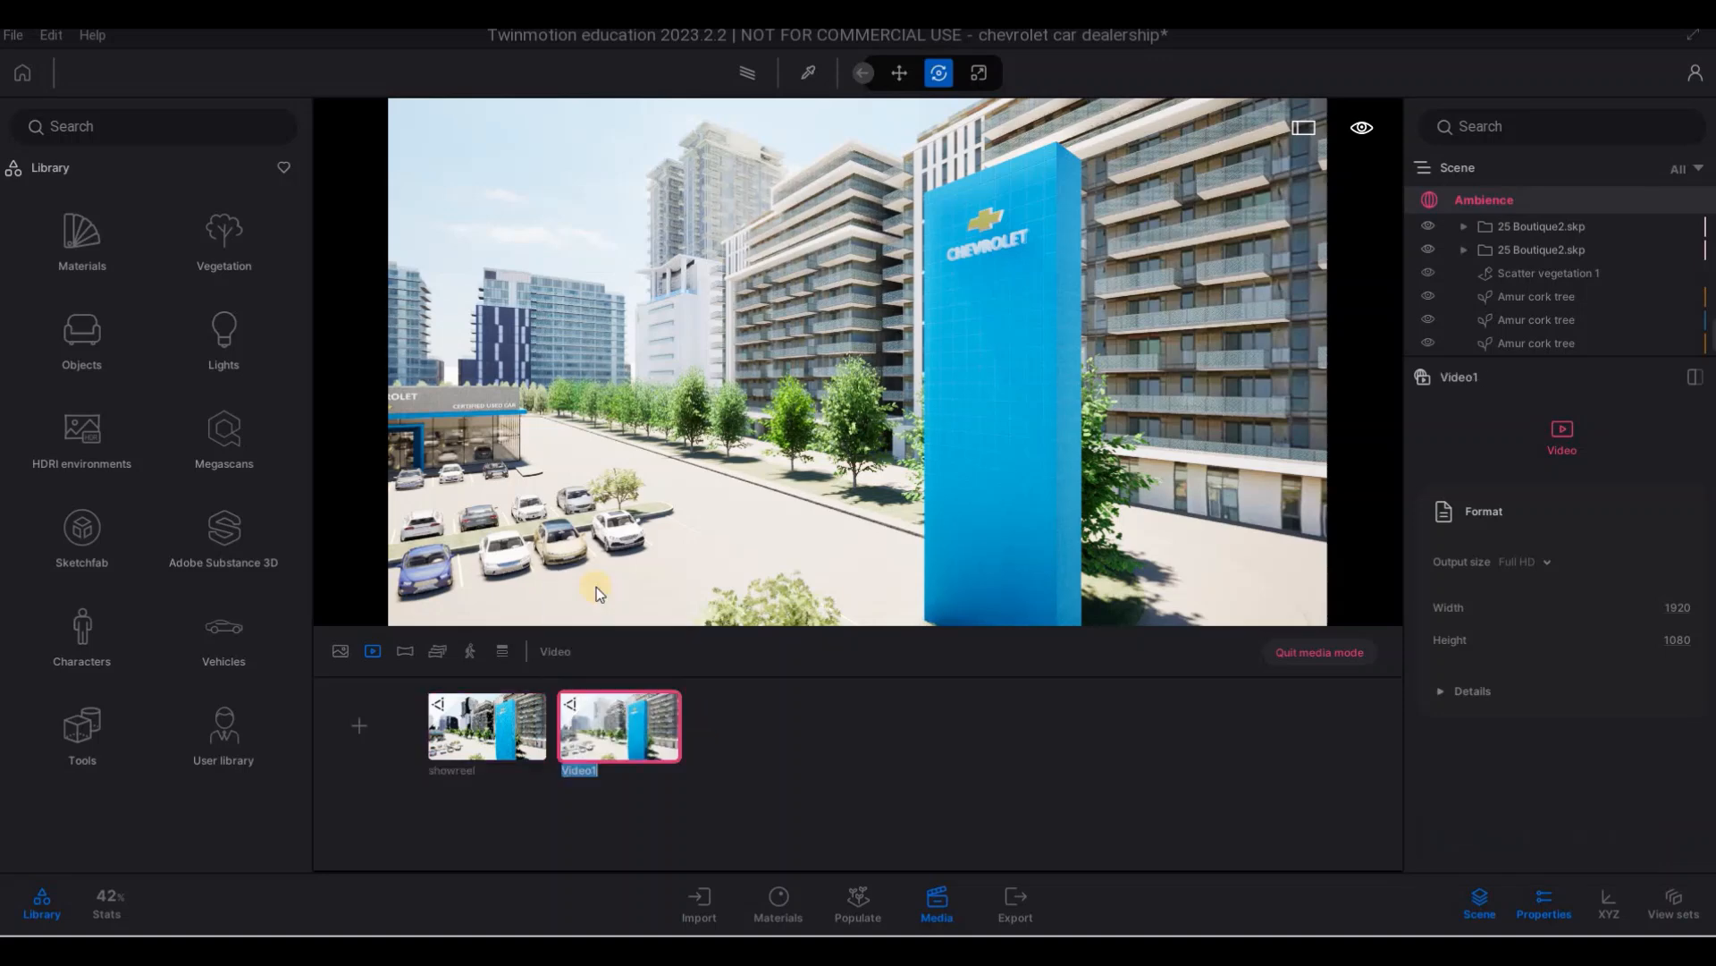
text(shj)
key(BackSpace)
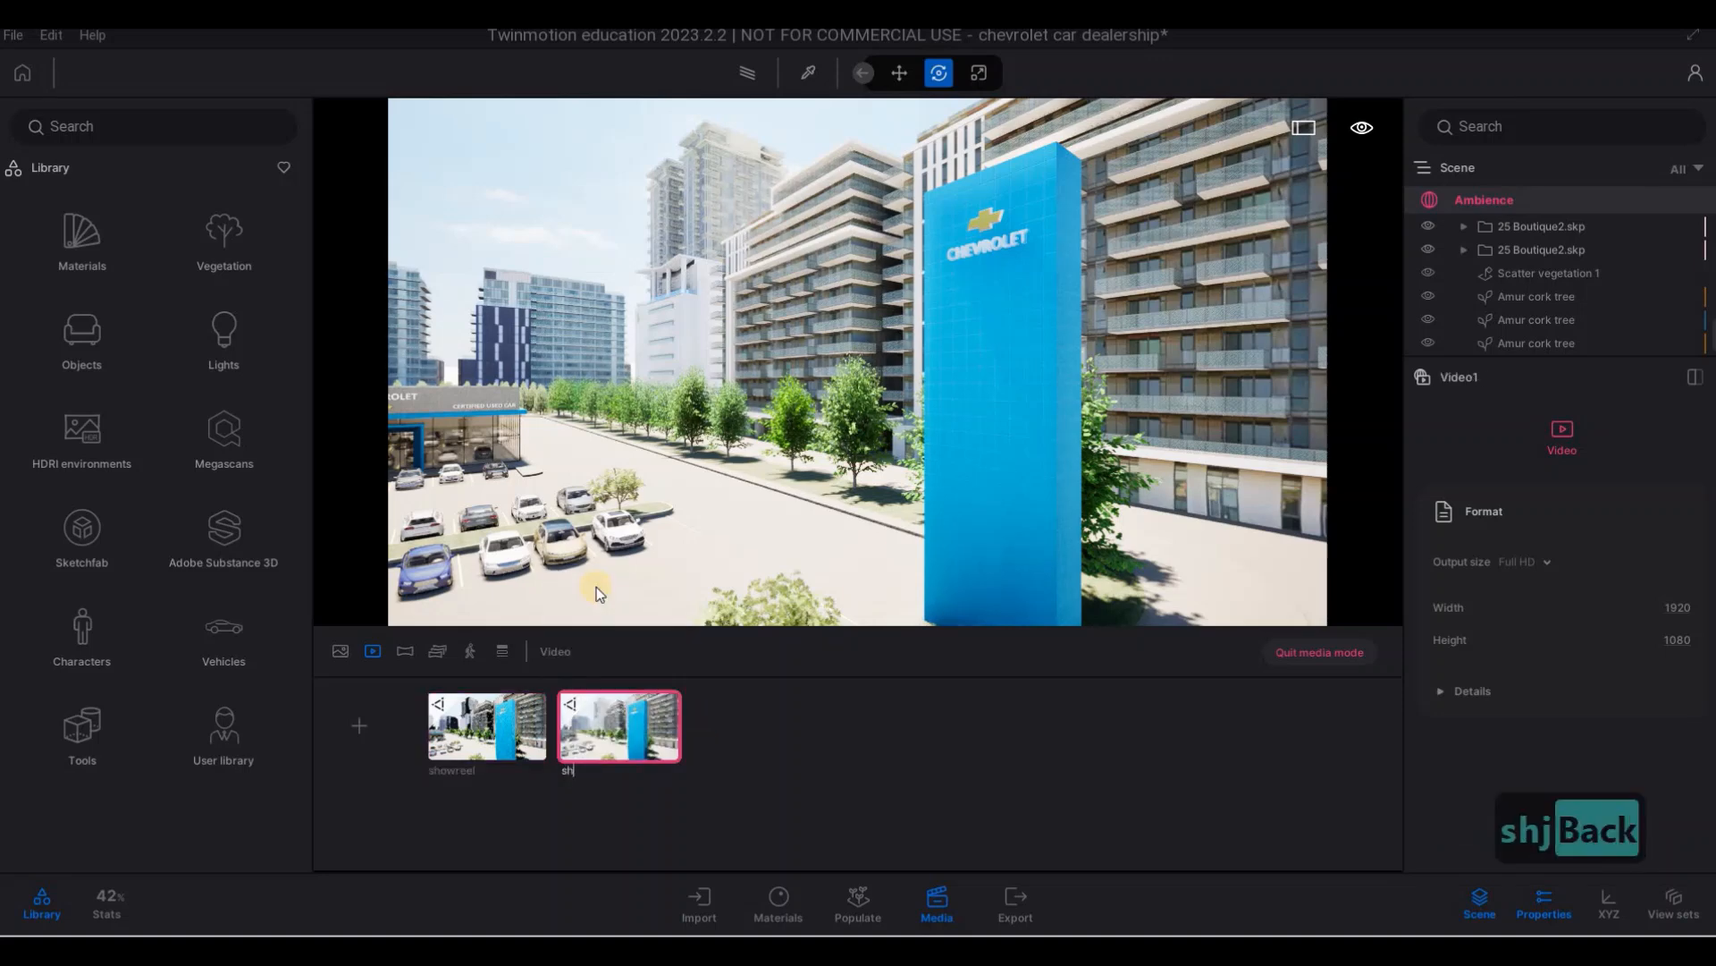
text(orts)
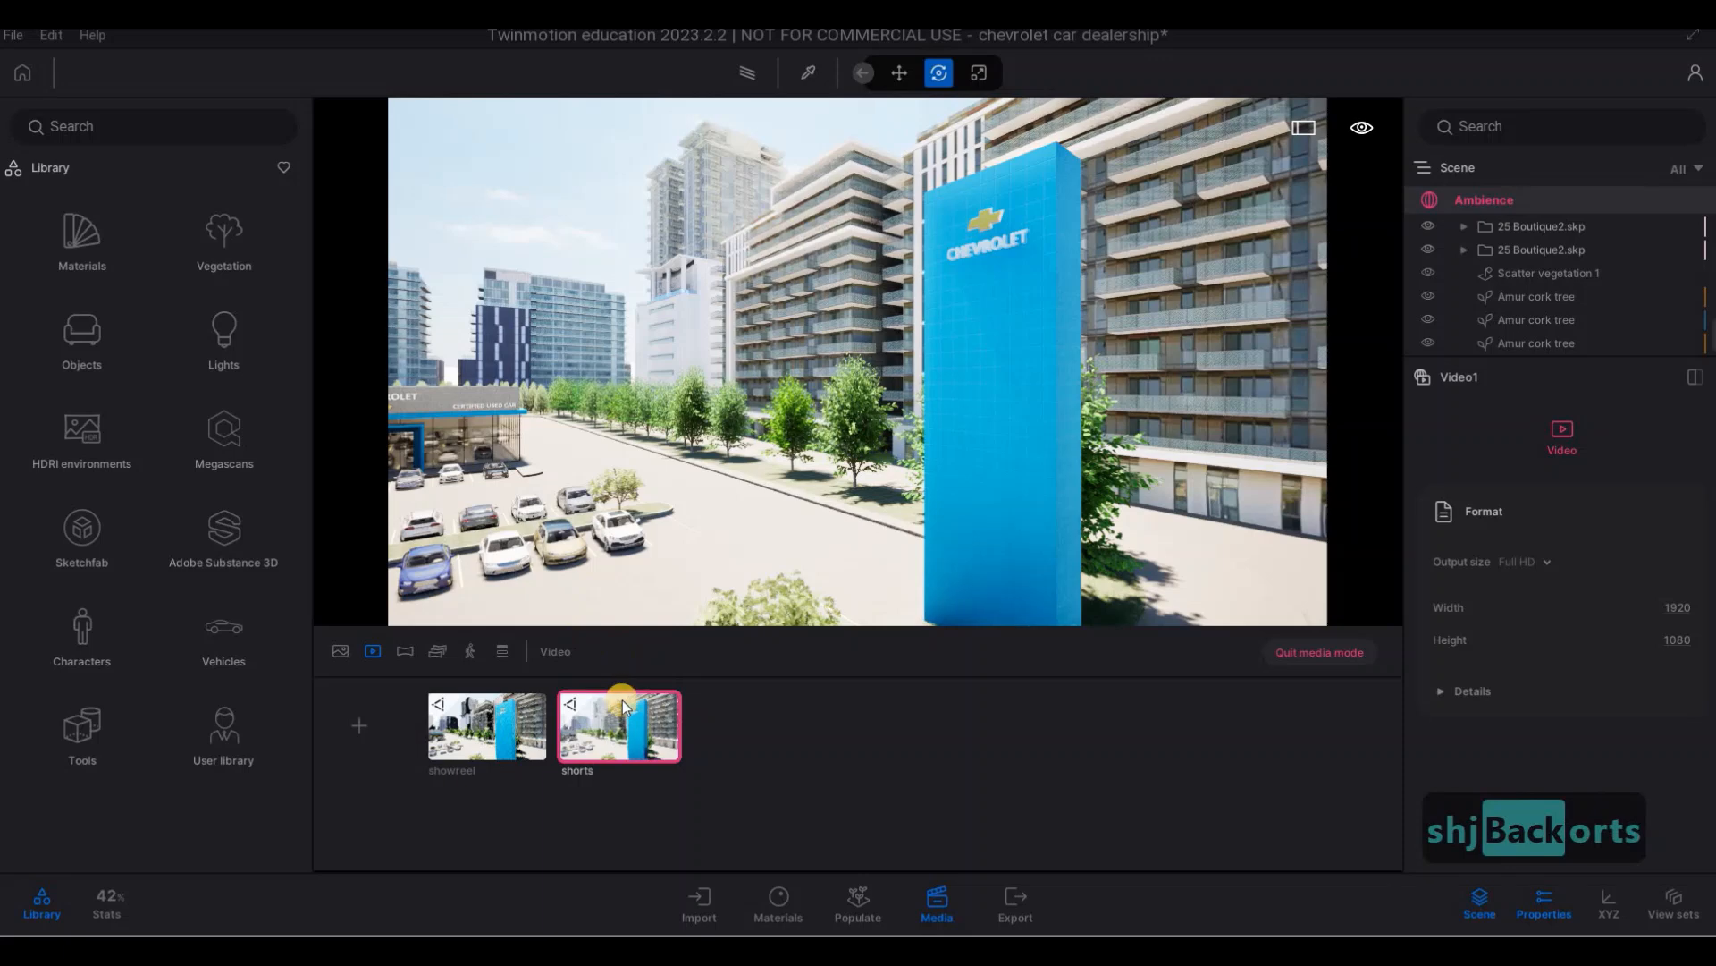
- Set the output height of the shorts video to 1000
click(620, 694)
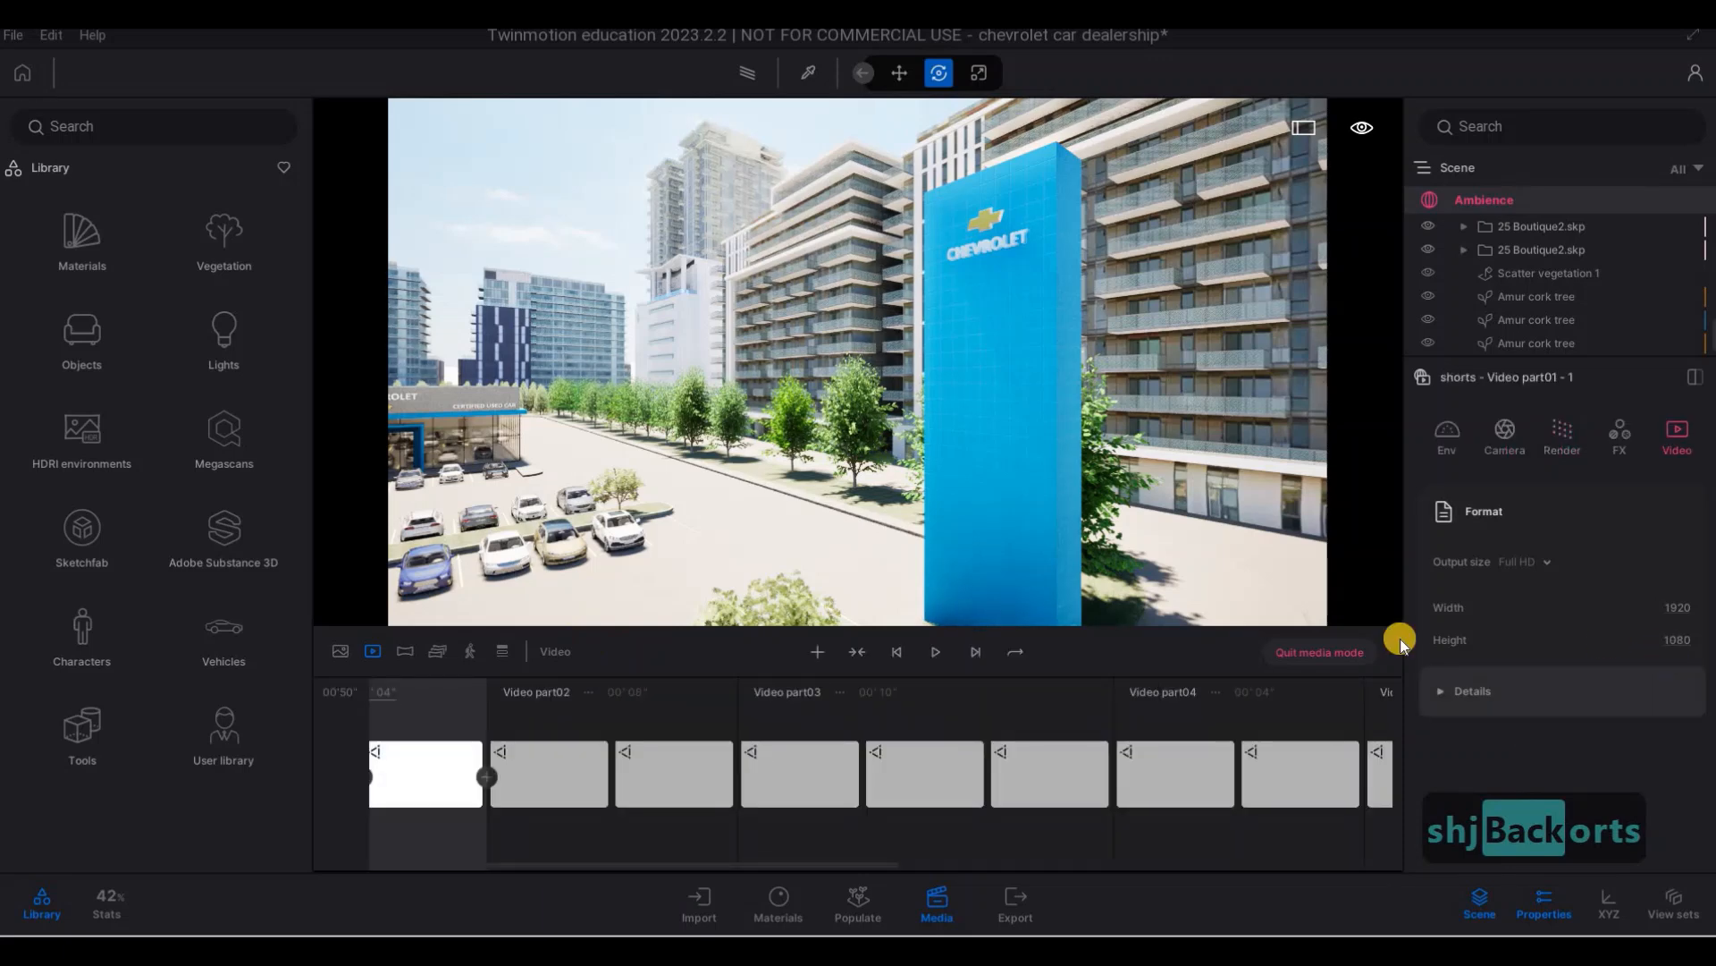
click(376, 654)
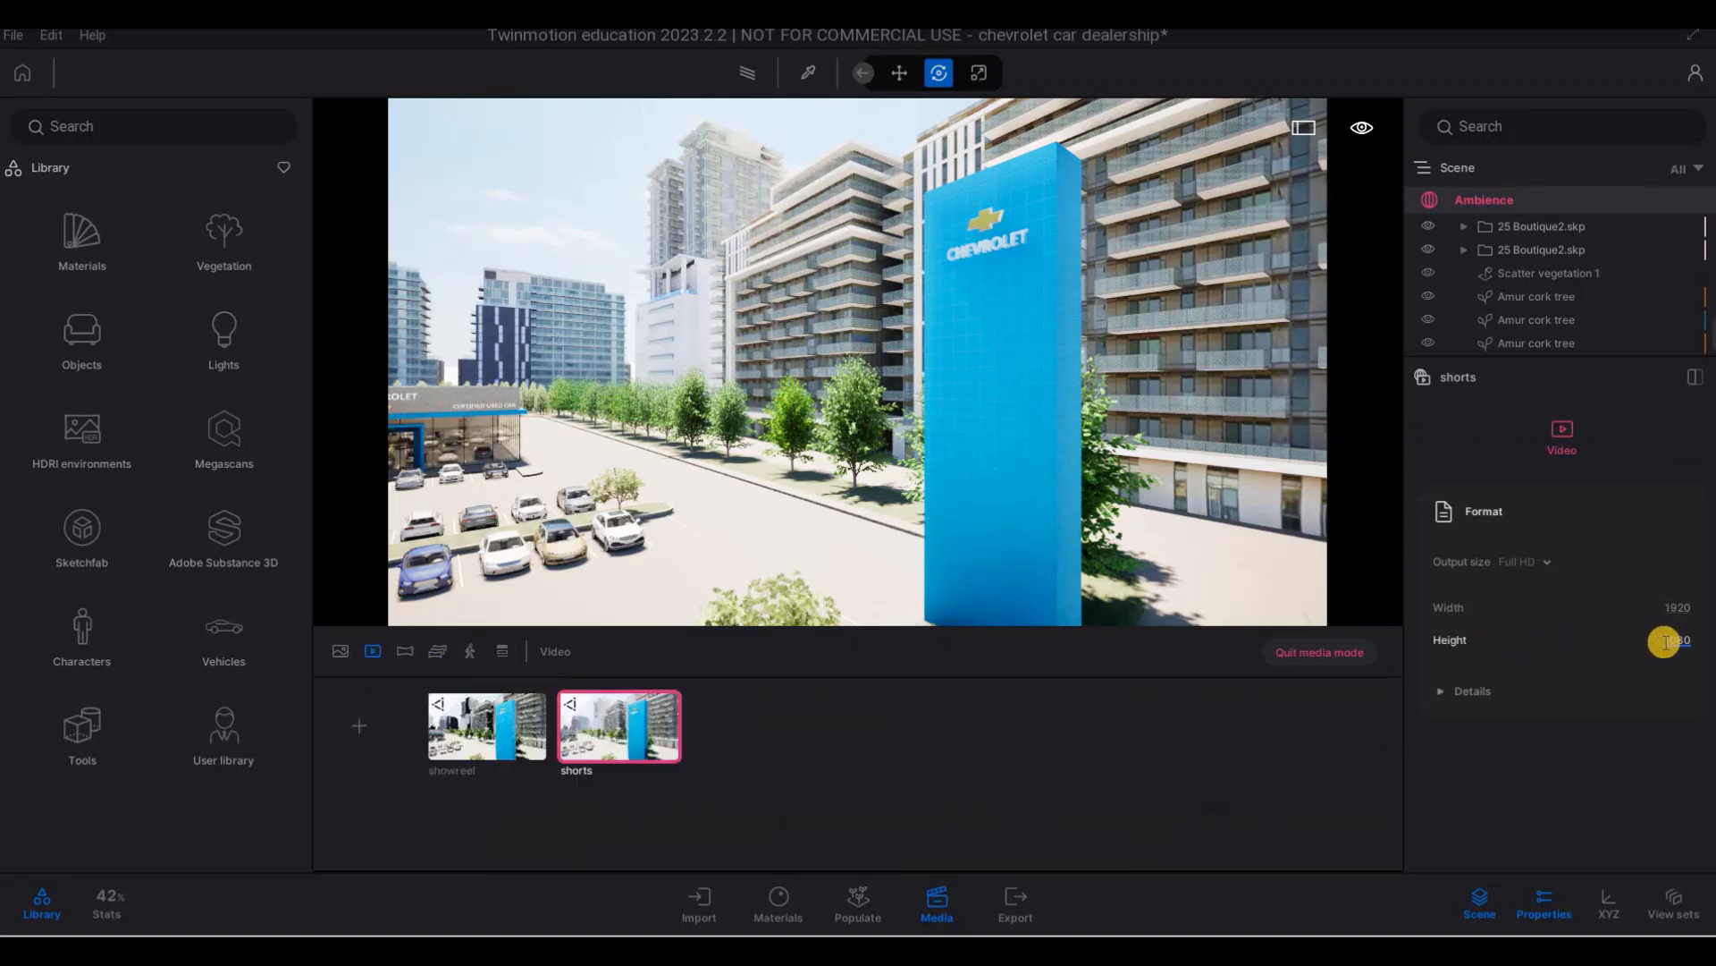
click(1697, 641)
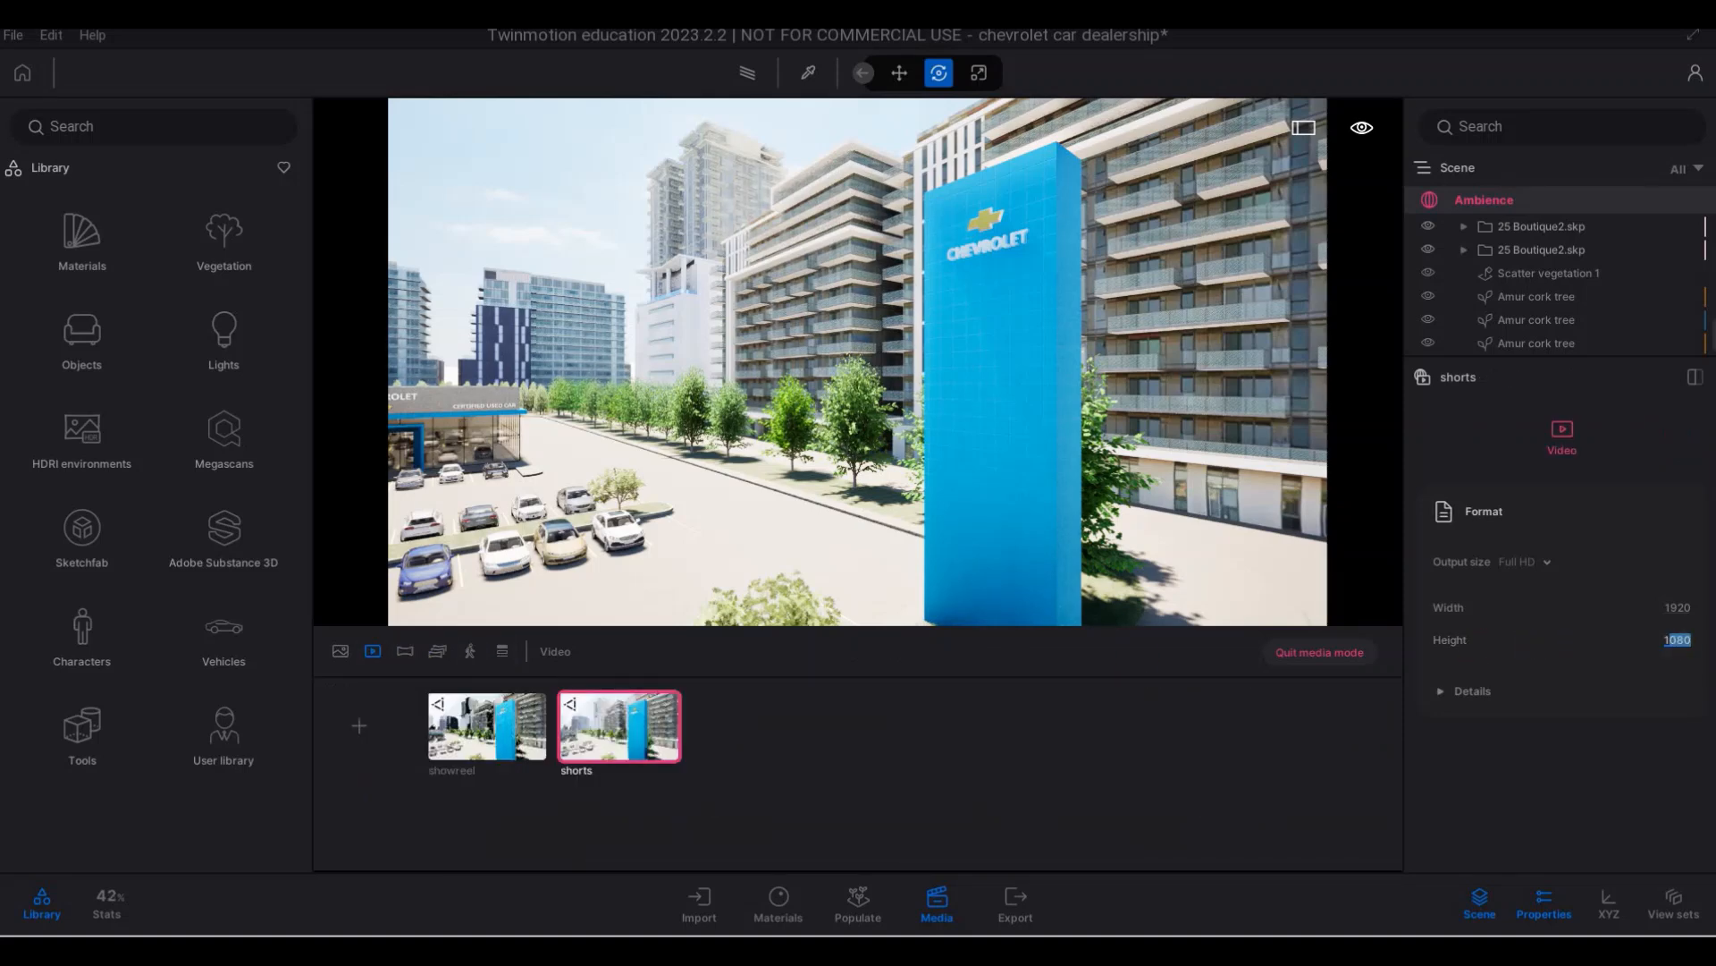
text(1000)
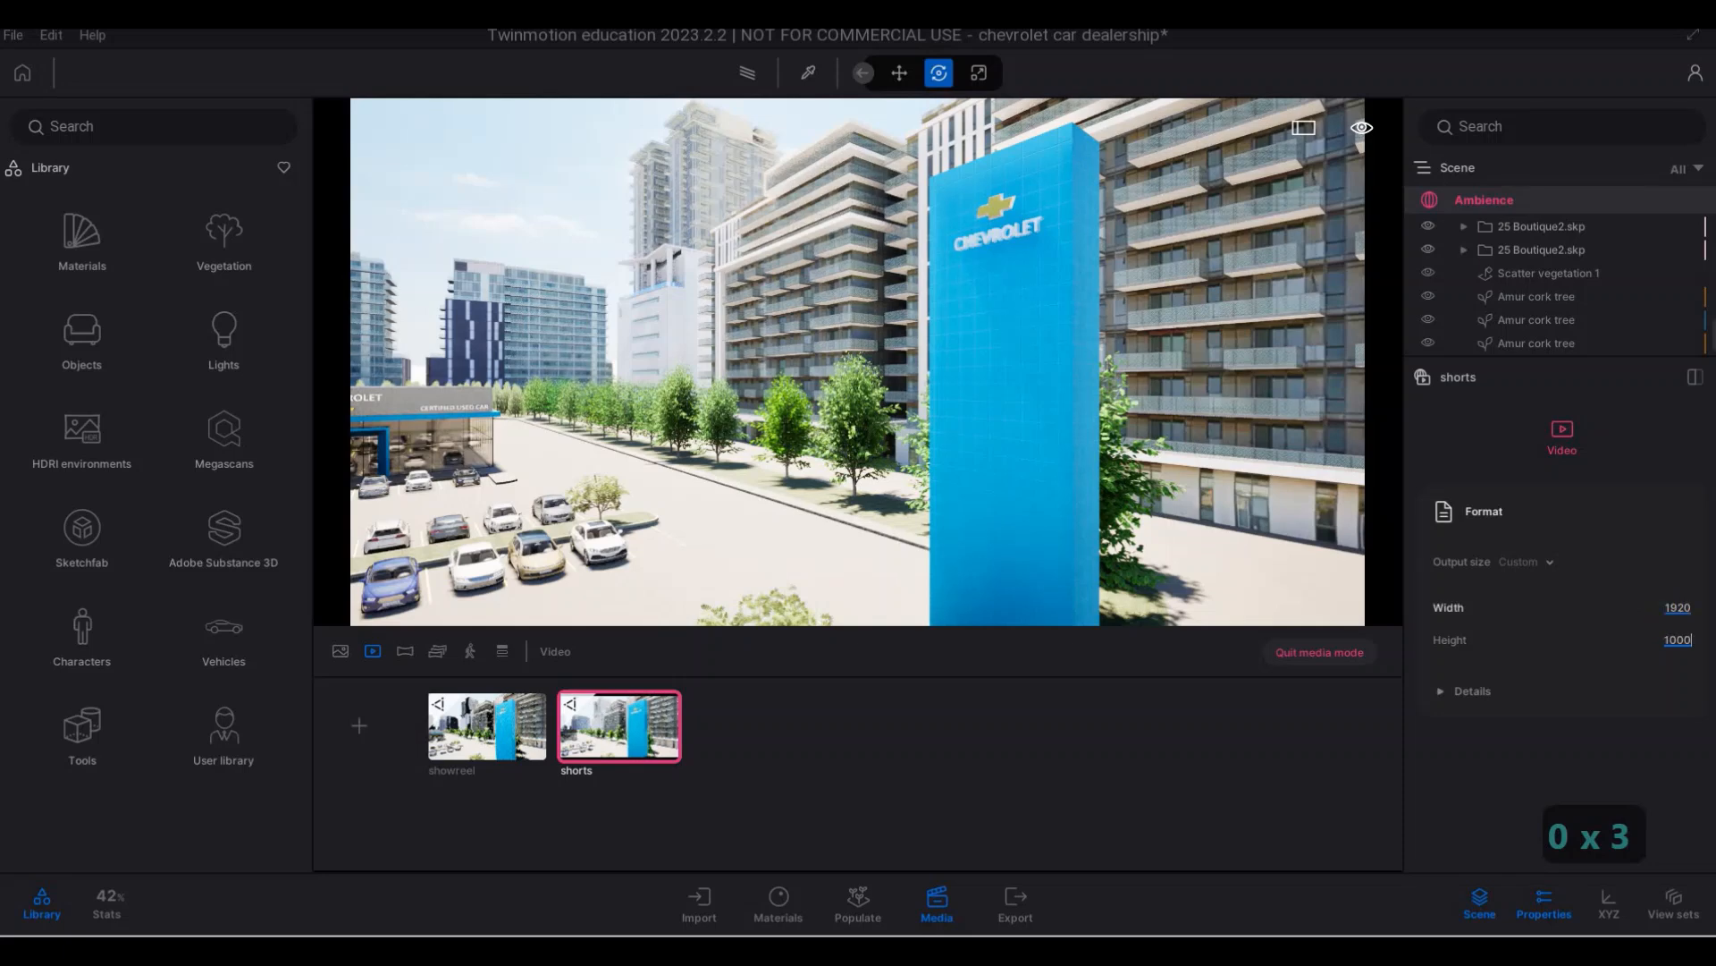
- Set the output width of the shorts video to 700 and save the project
text(700)
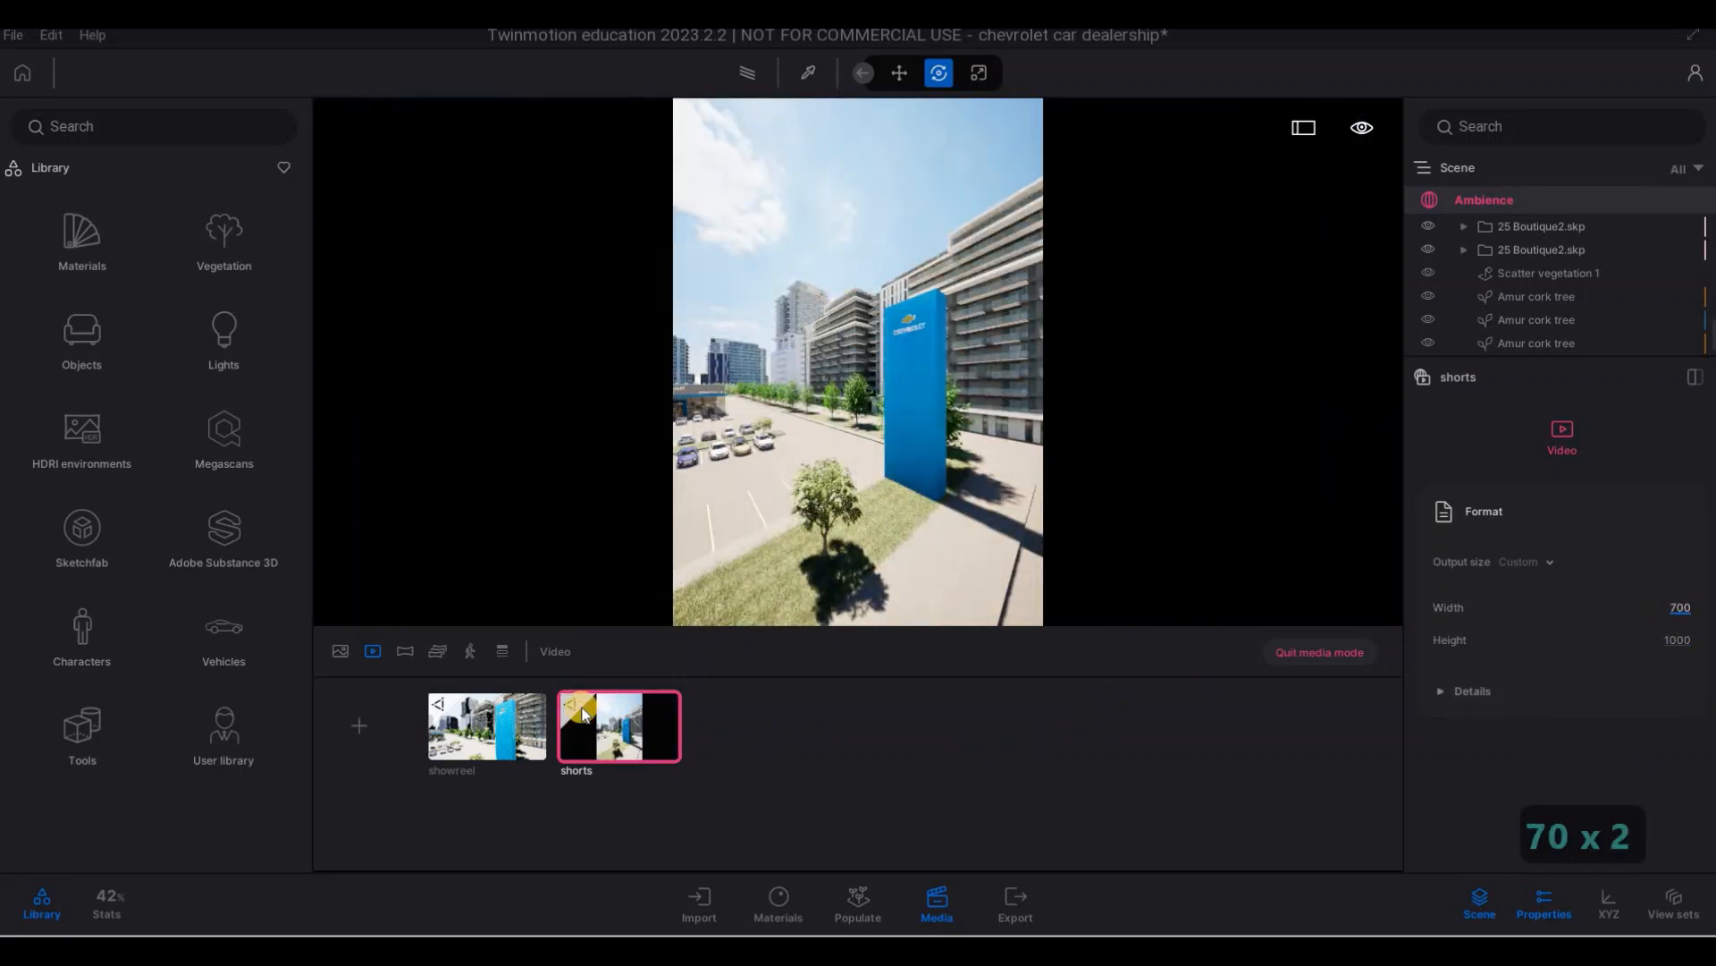
click(18, 37)
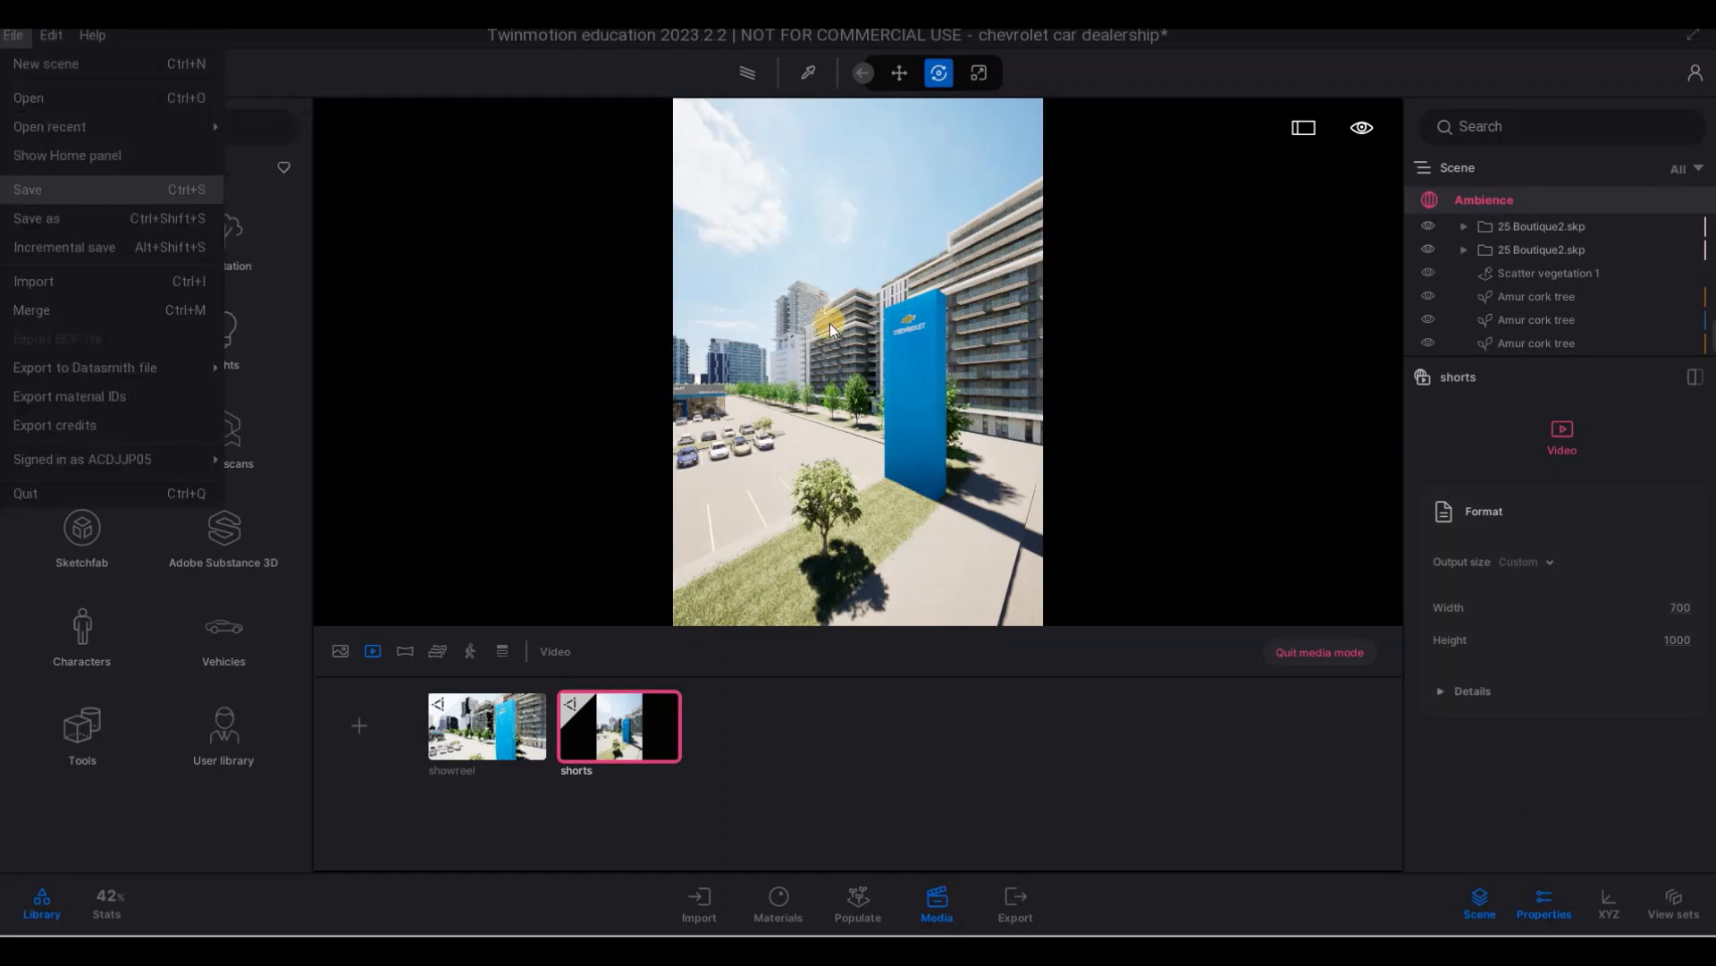
key(ctrl+s)
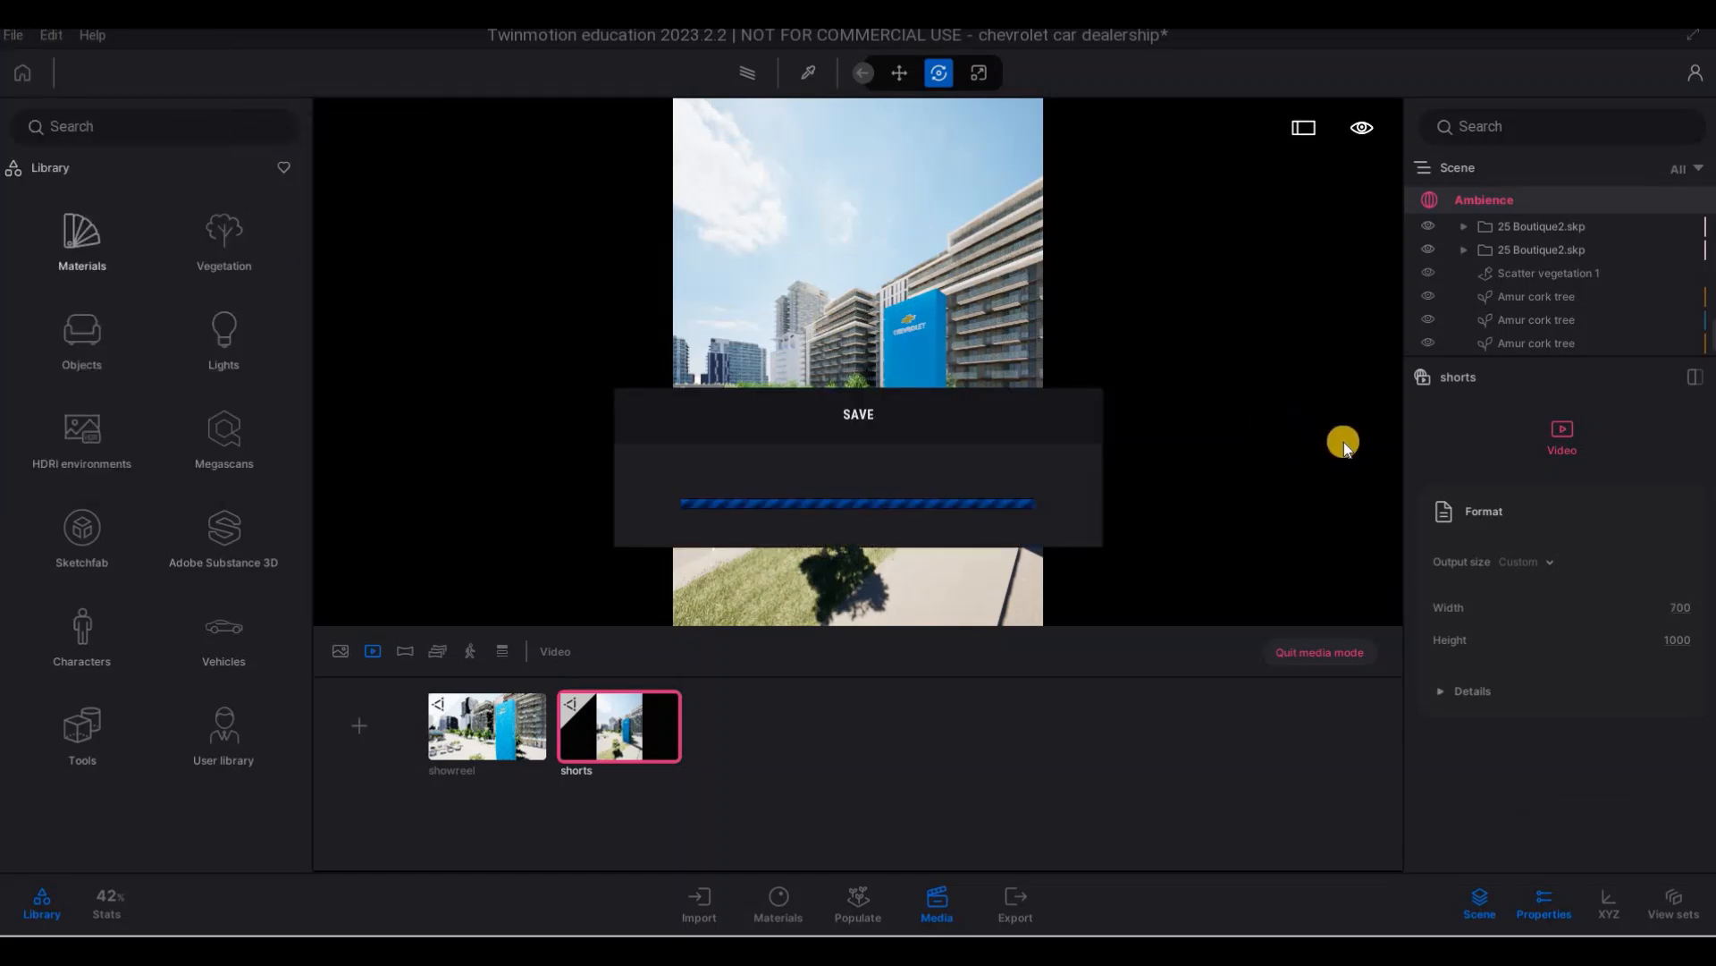
- Select all four images and both the showreel and shorts videos as media for export
click(1007, 909)
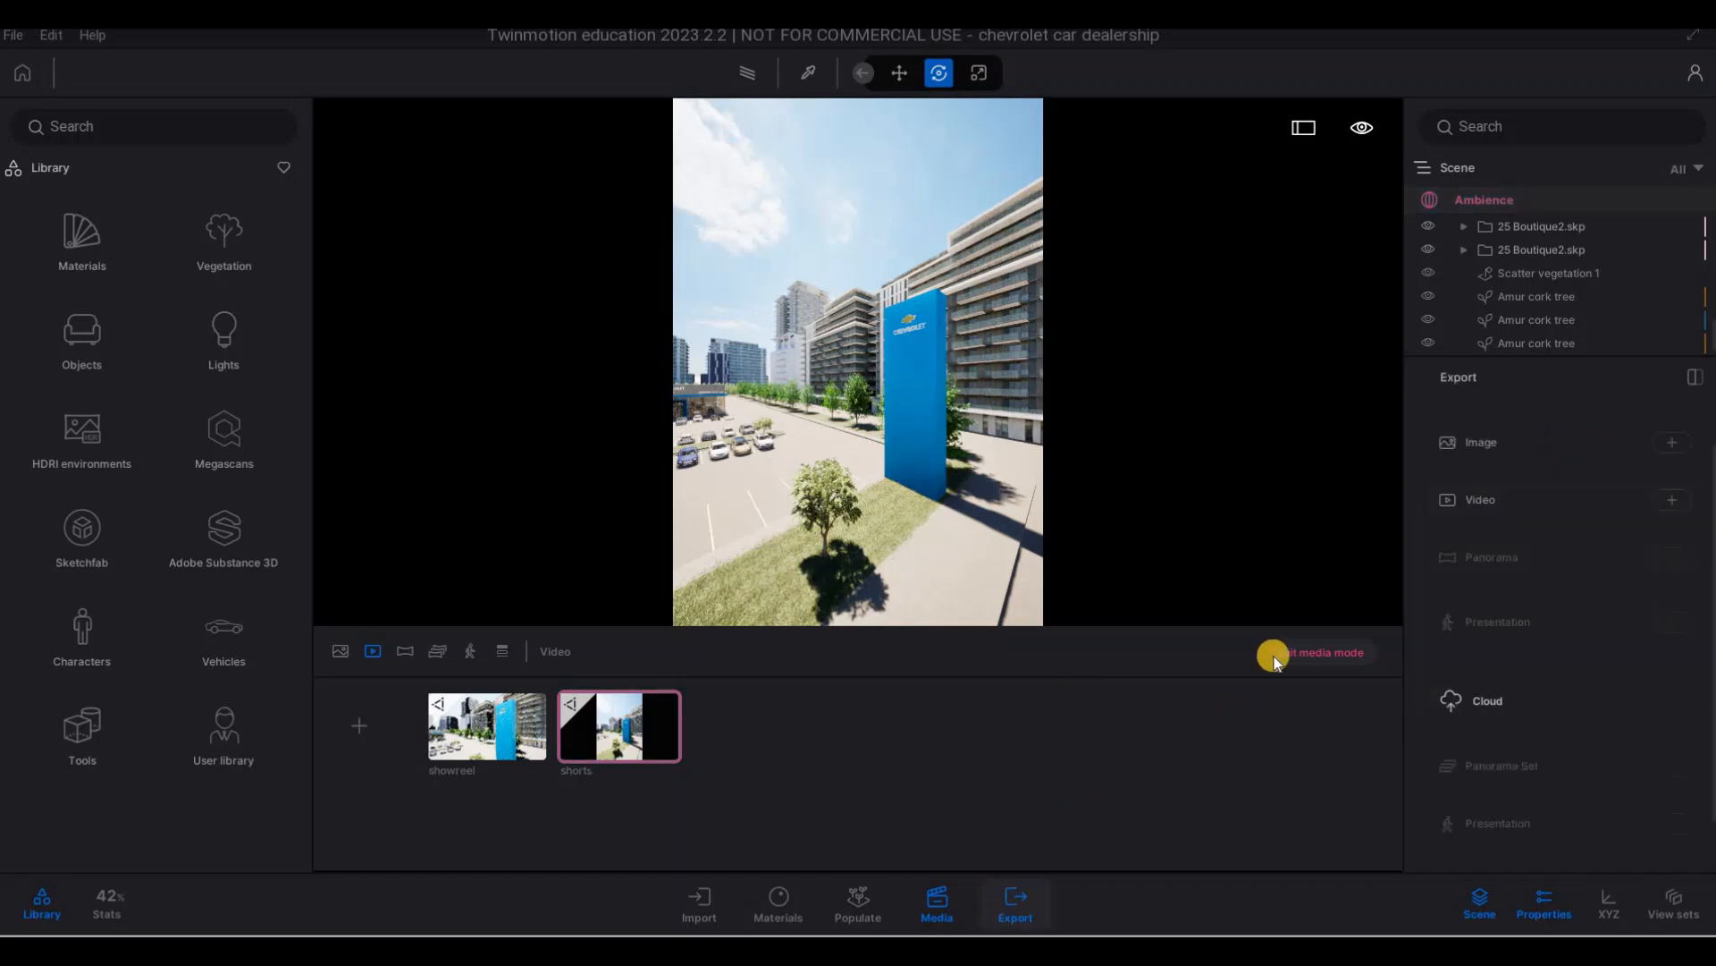
click(1679, 442)
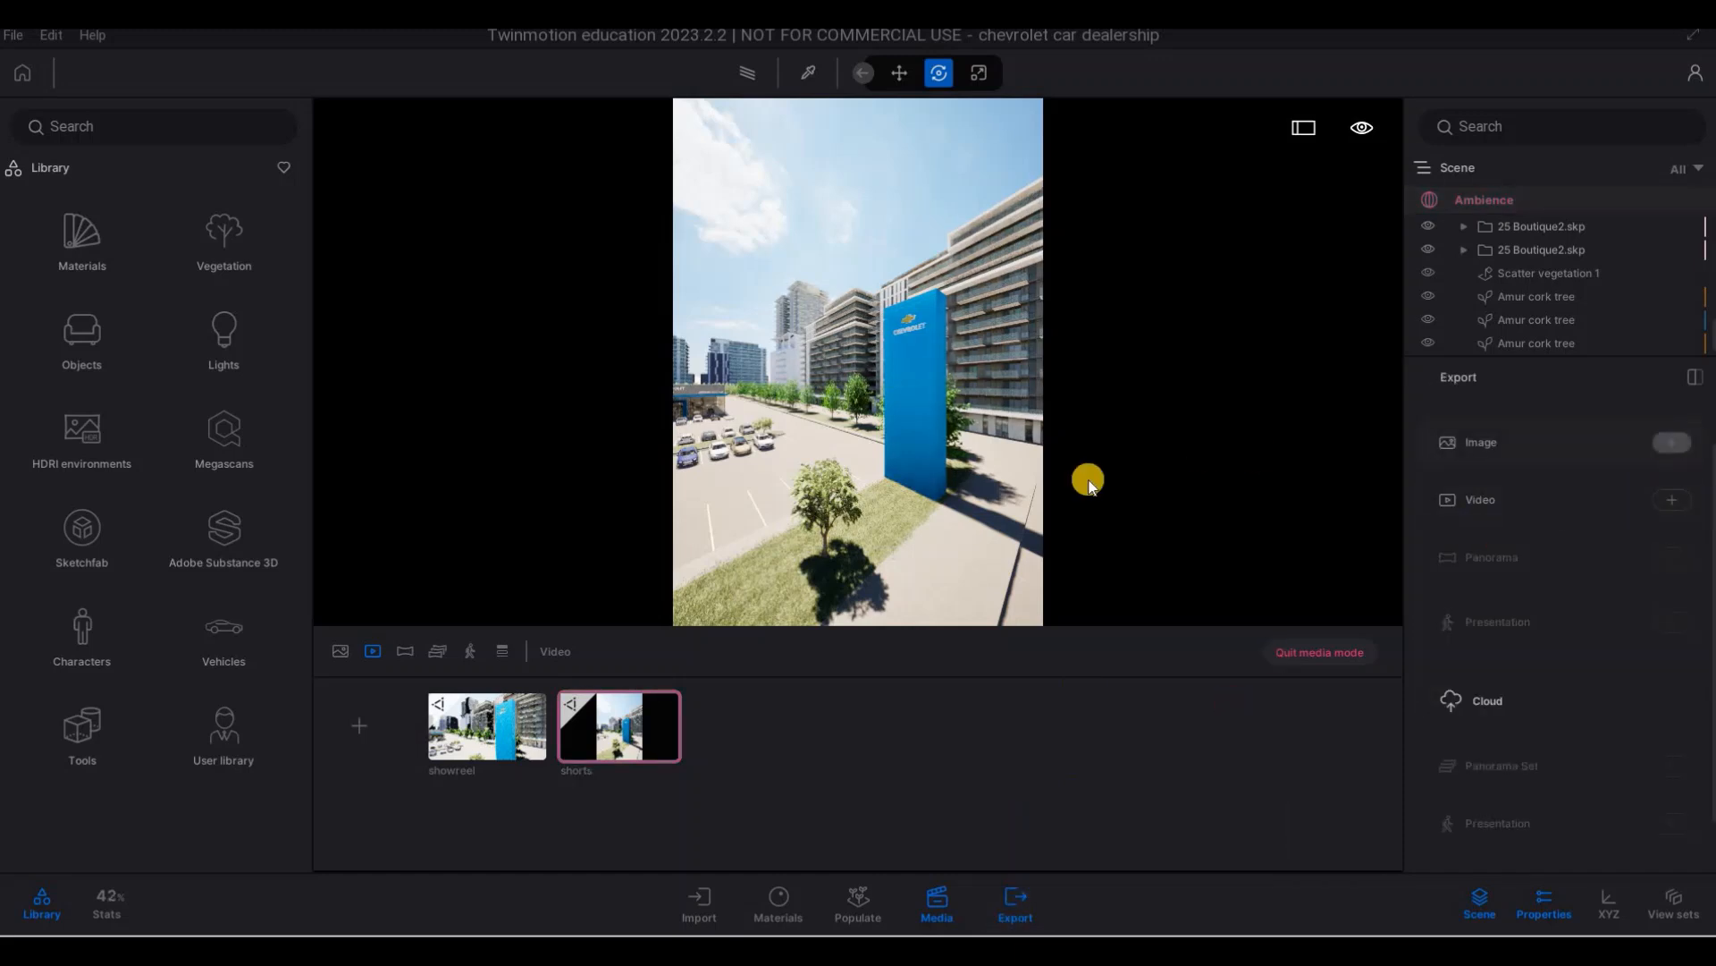
key(ctrl+a)
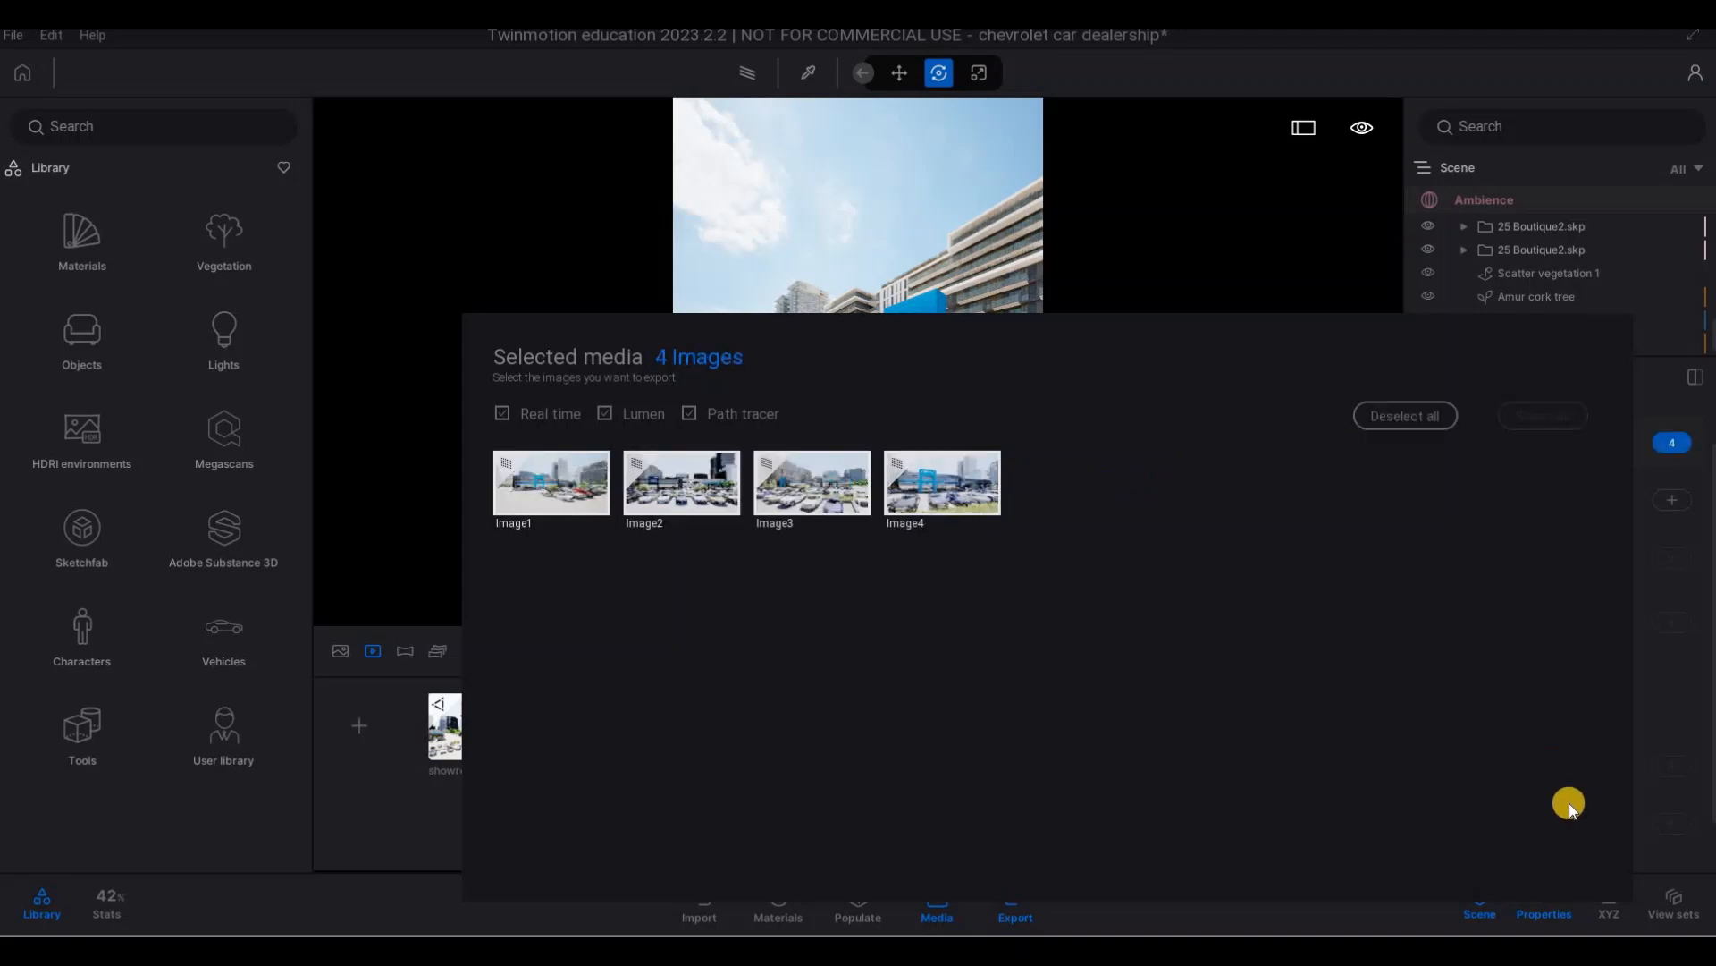
click(1672, 514)
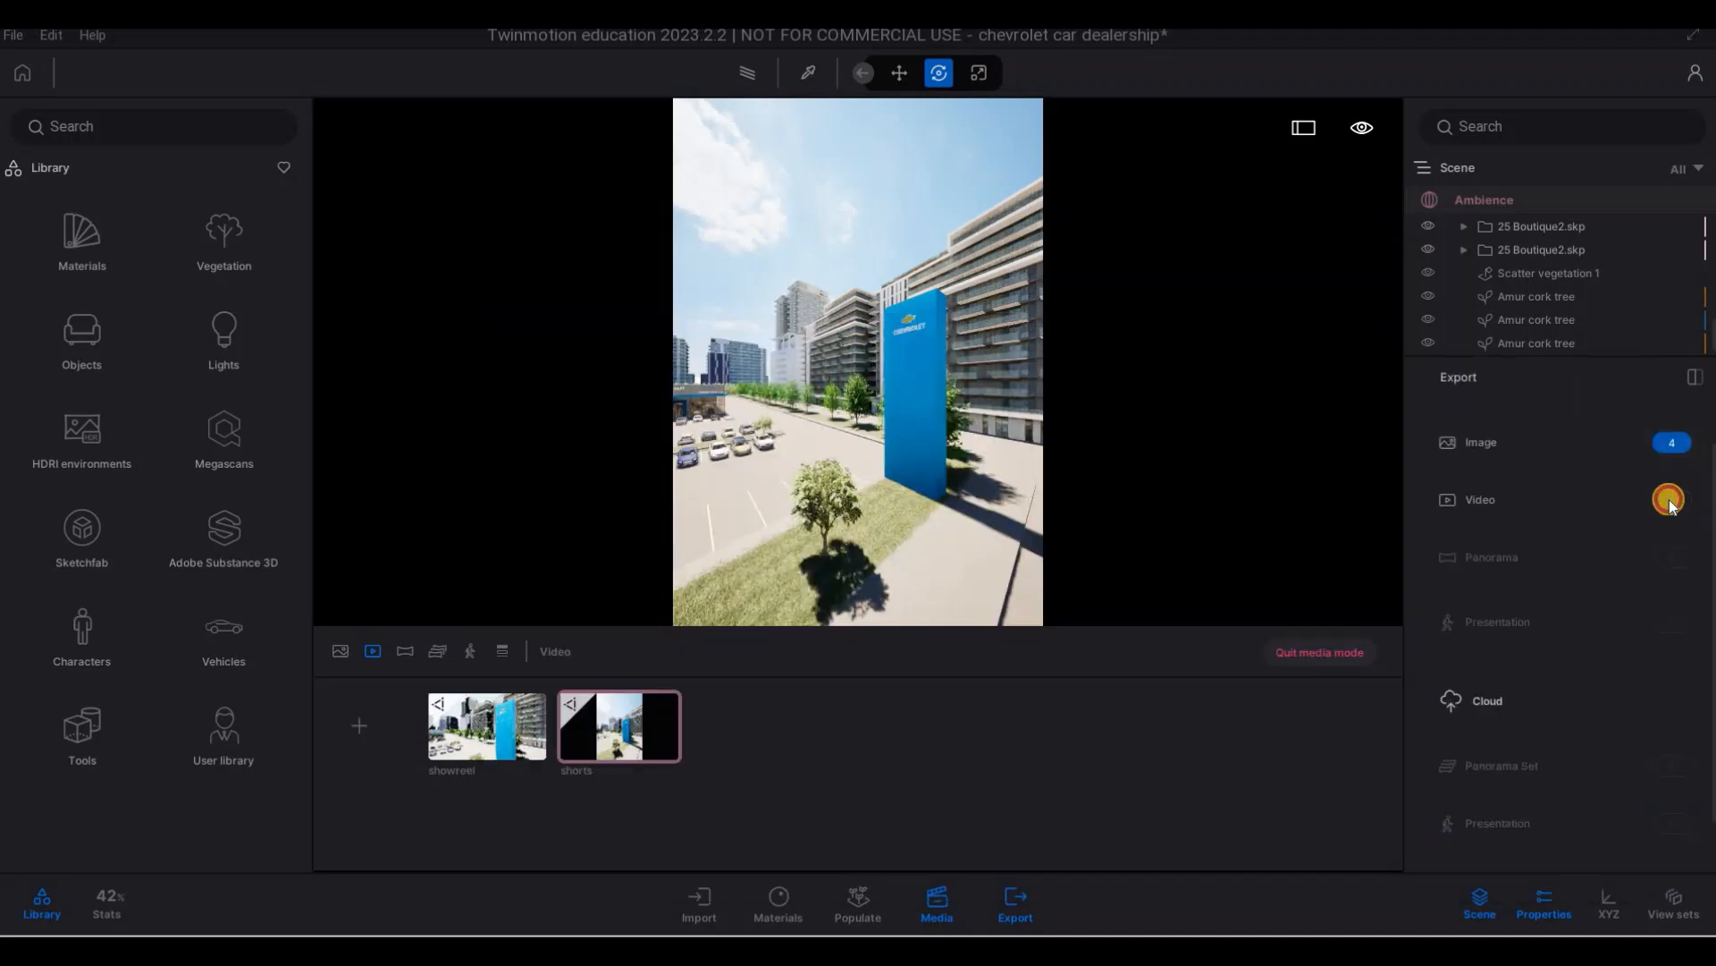
click(1535, 418)
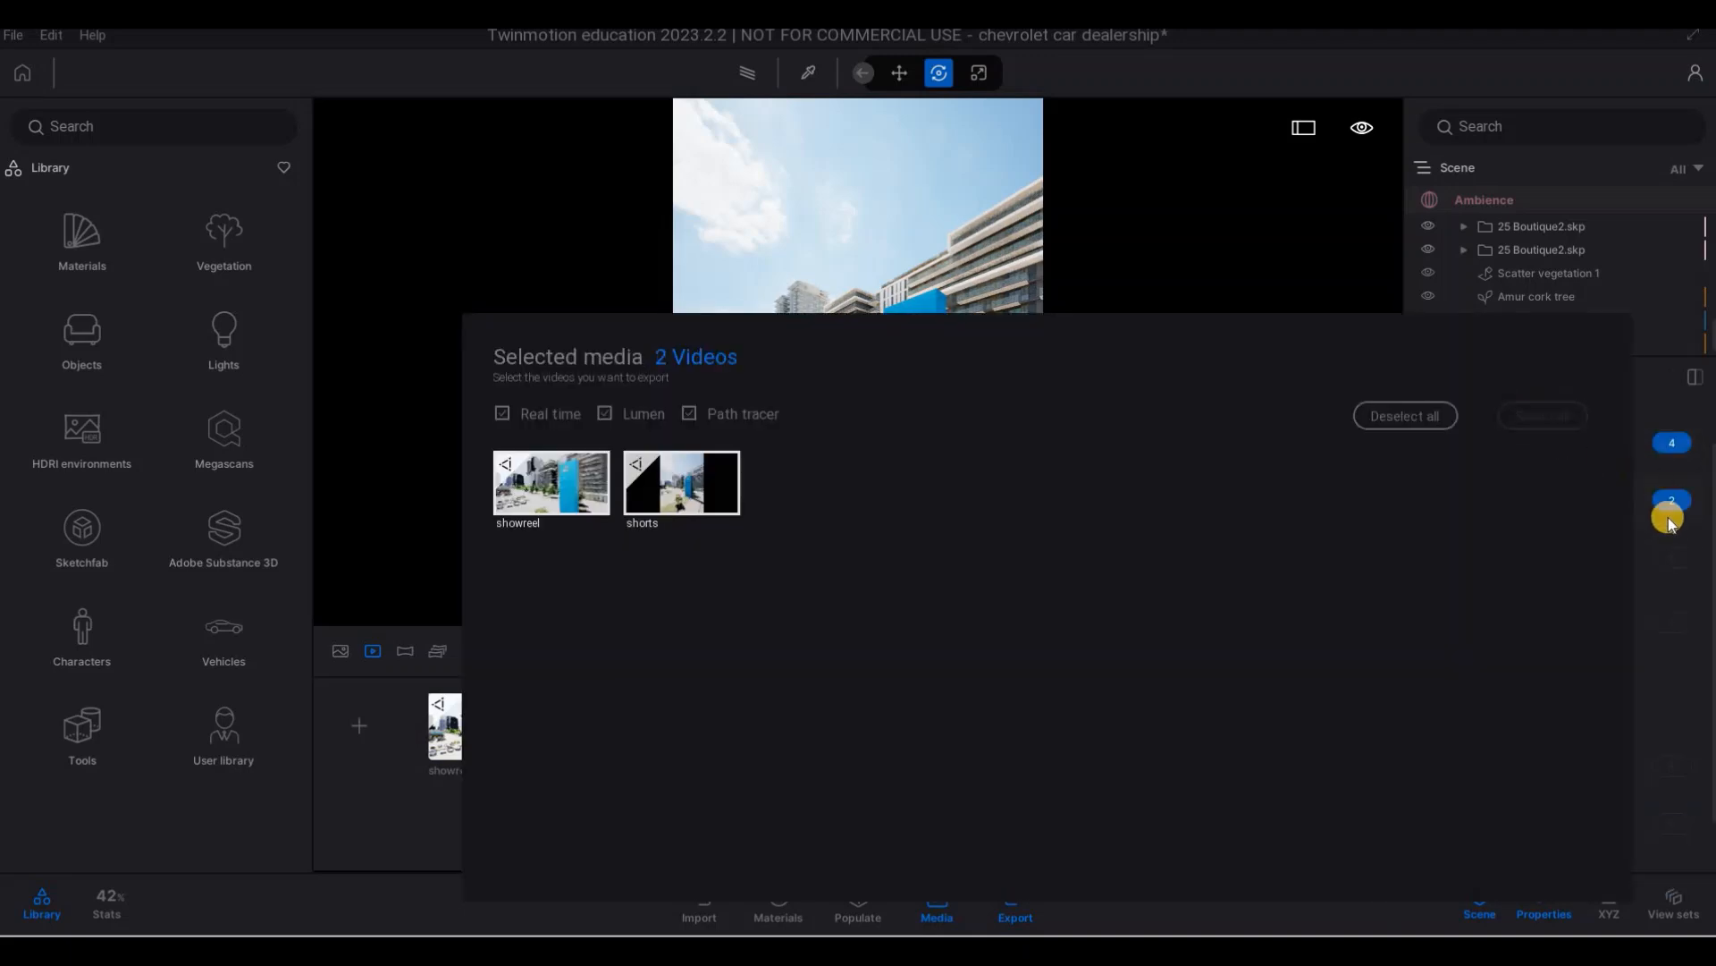
click(1590, 637)
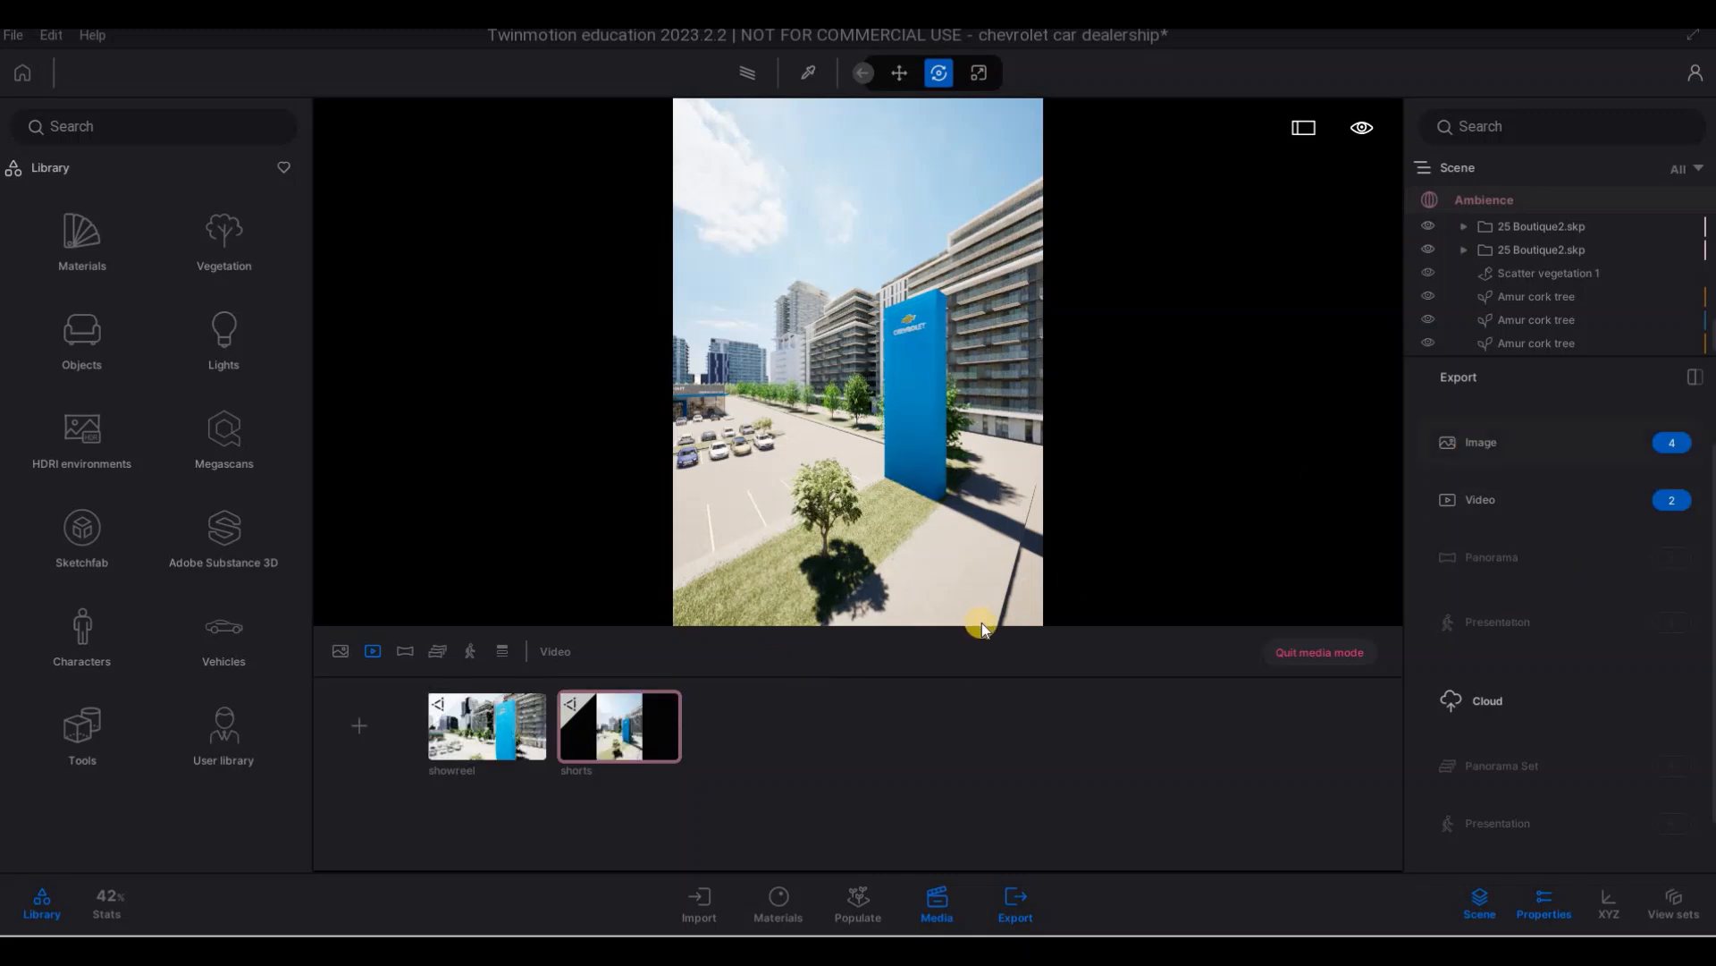
- Check the image export format options and the list of saved images, and return to the export settings
click(1475, 441)
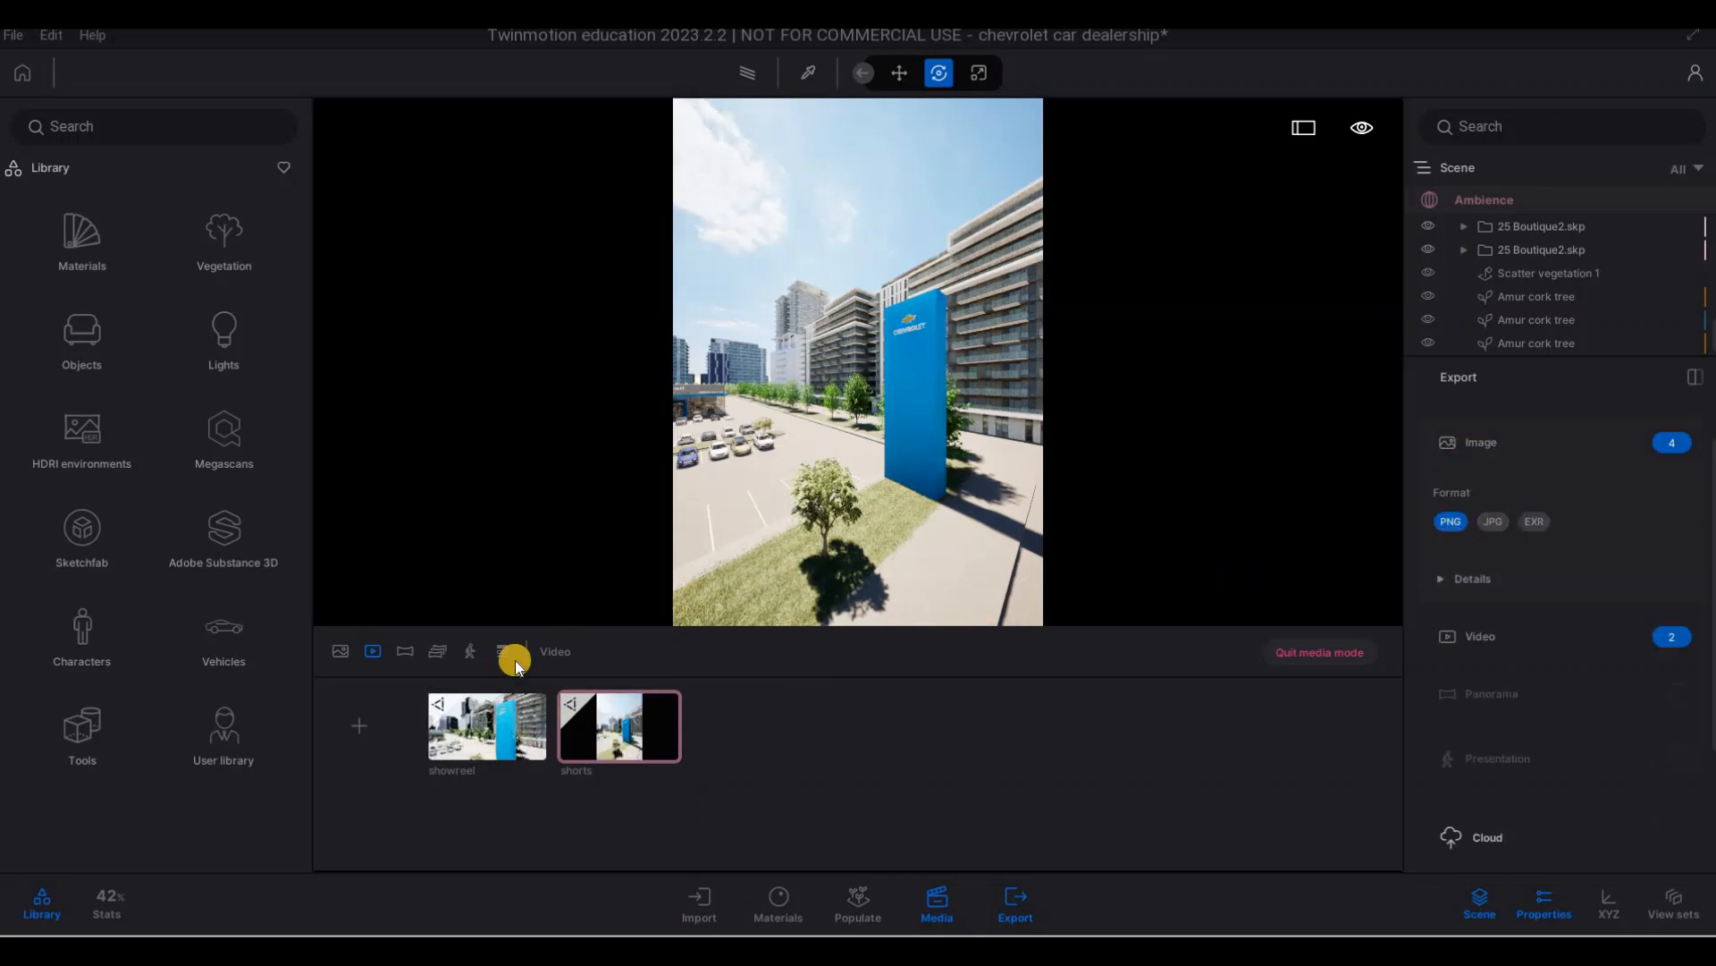
click(341, 652)
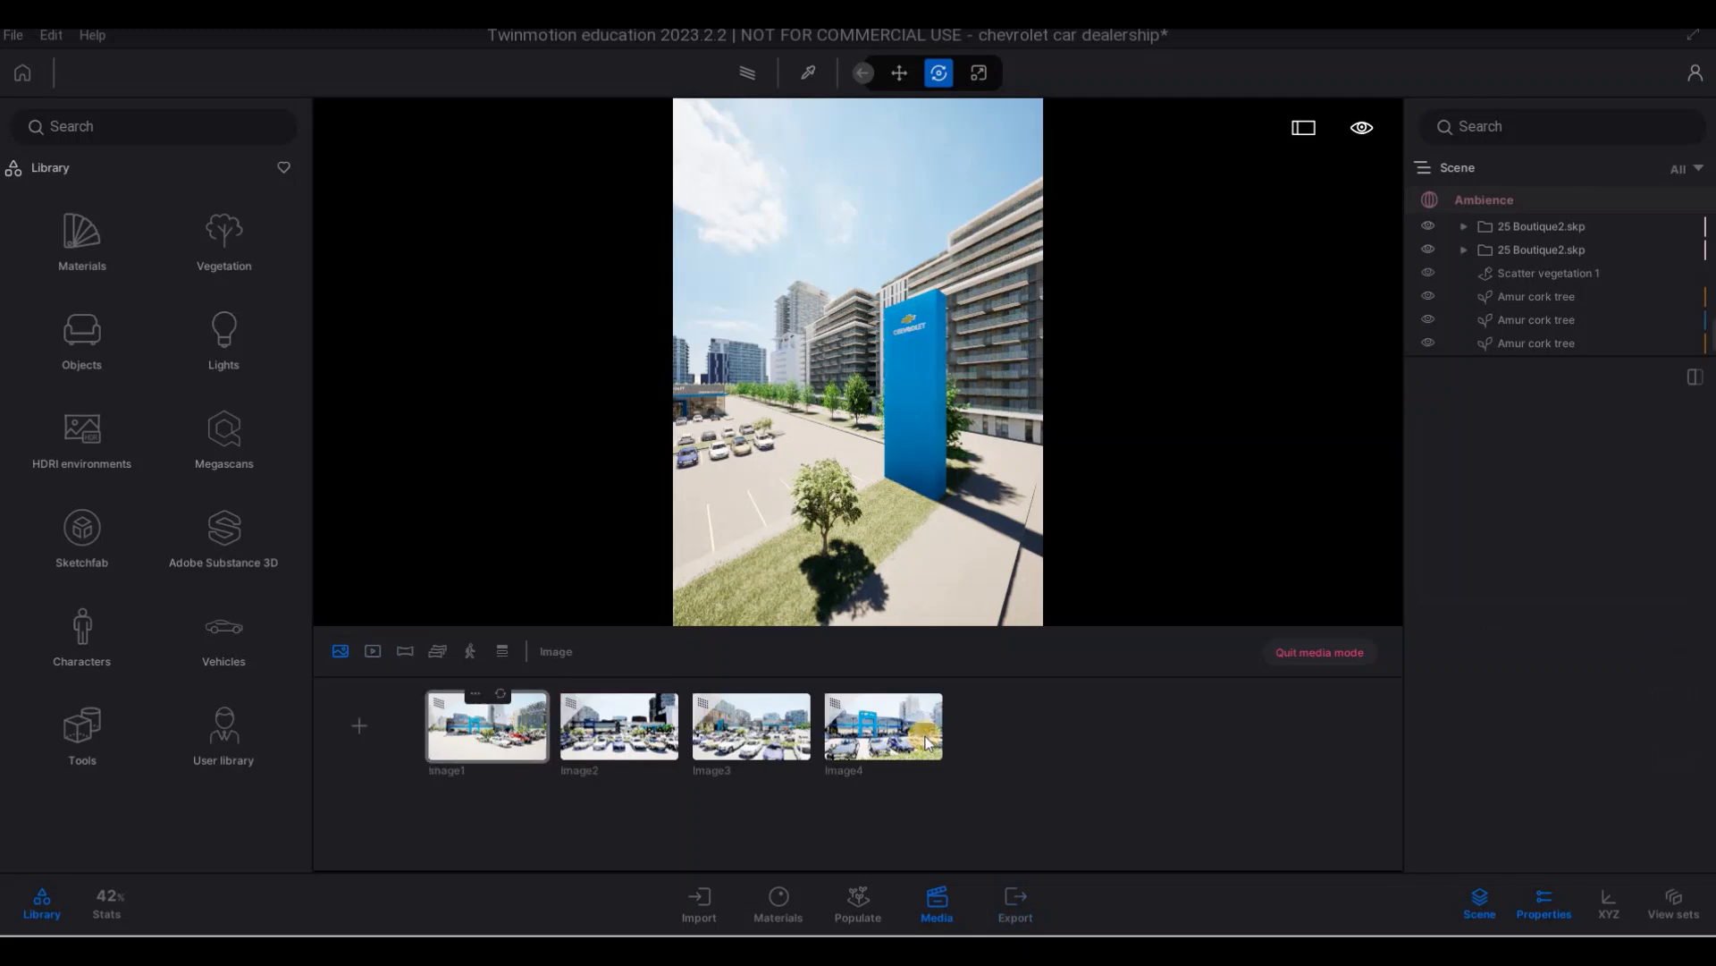
click(1016, 903)
- Try to start exporting the selected media, and cancel at the choice of destination folder
scroll(1532, 630, down, 4)
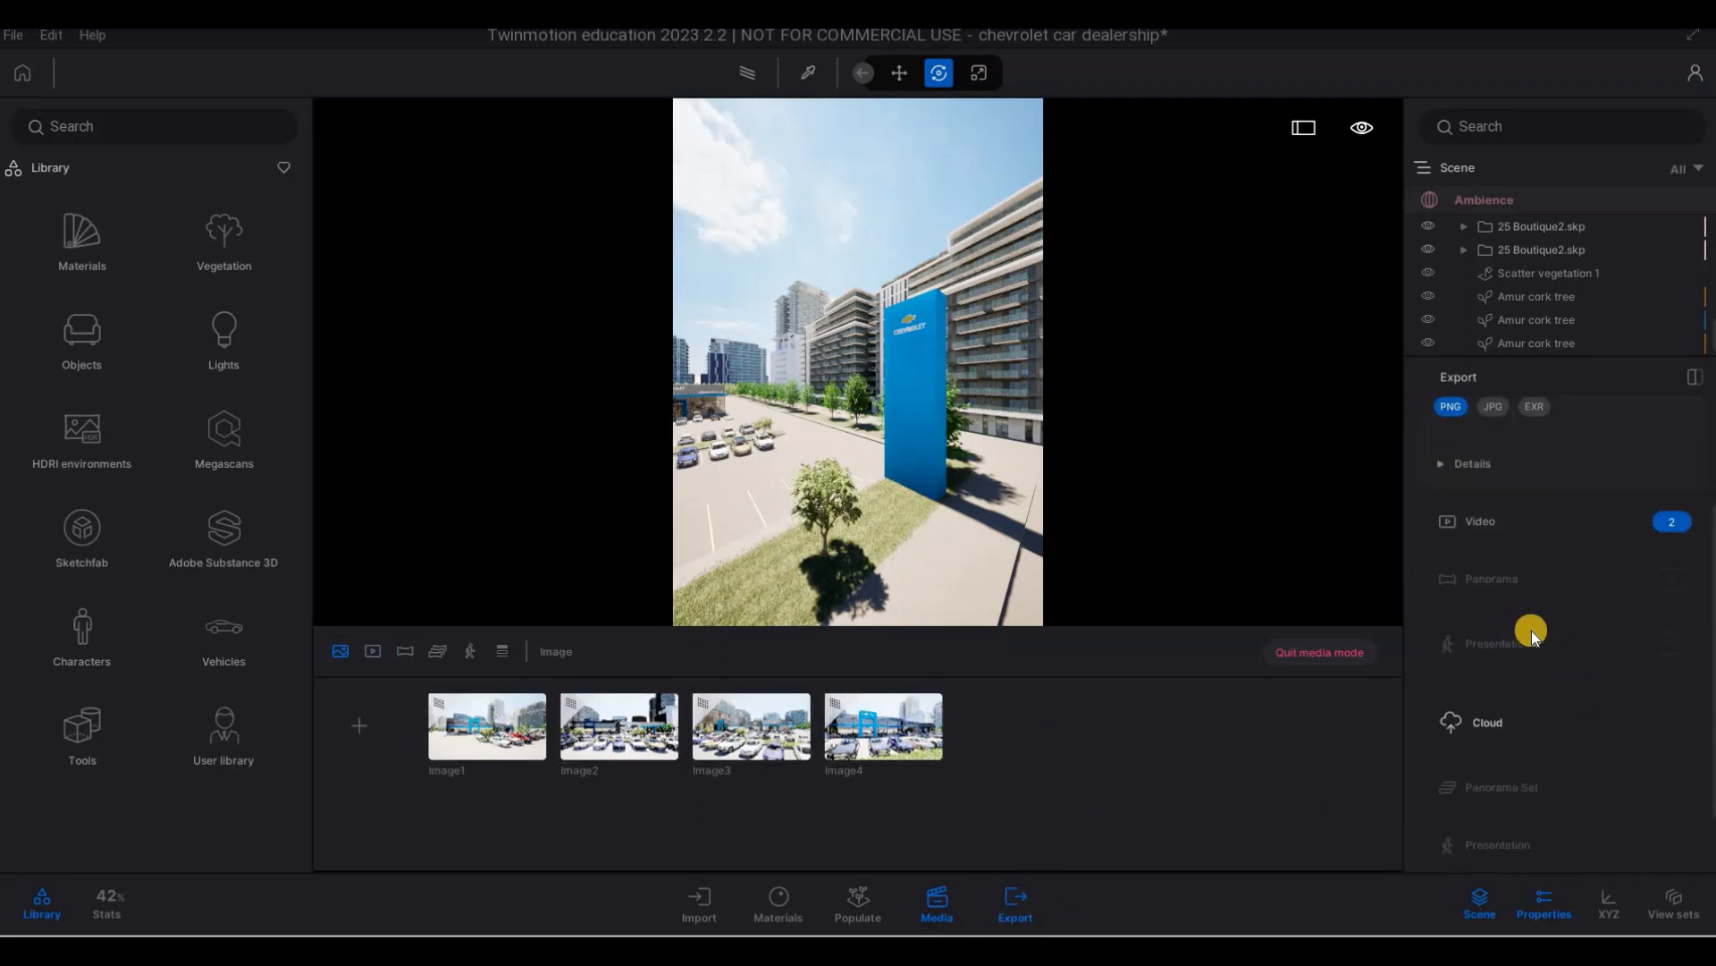
click(1538, 840)
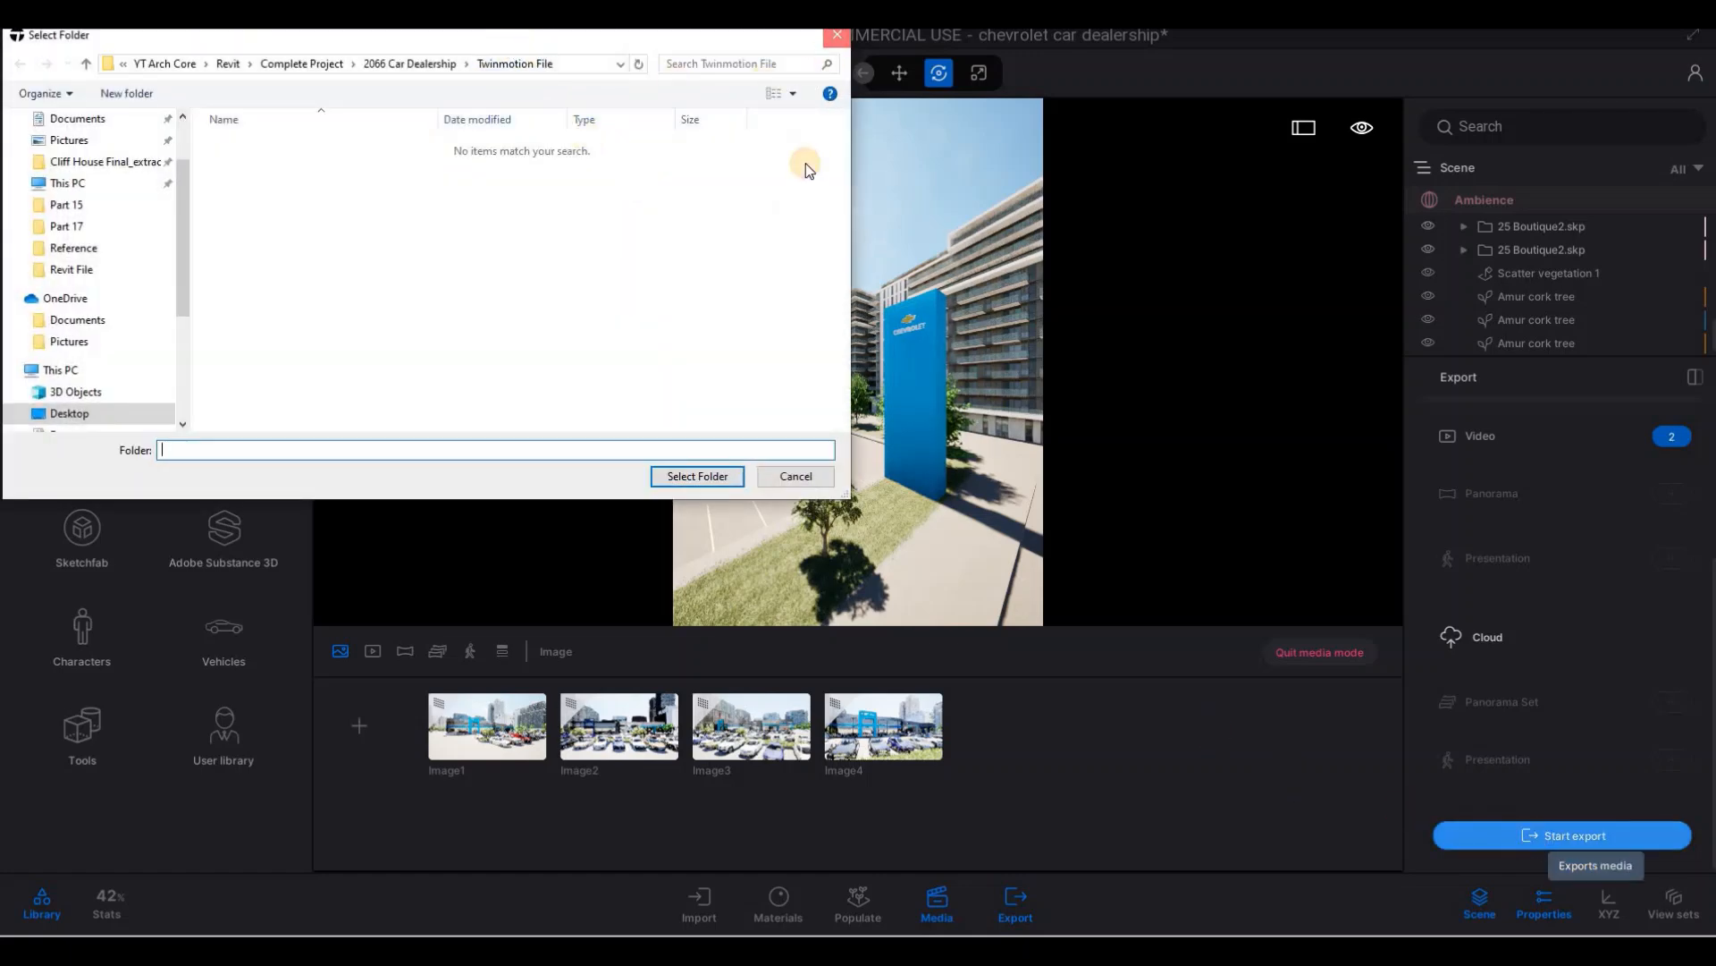
key(Escape)
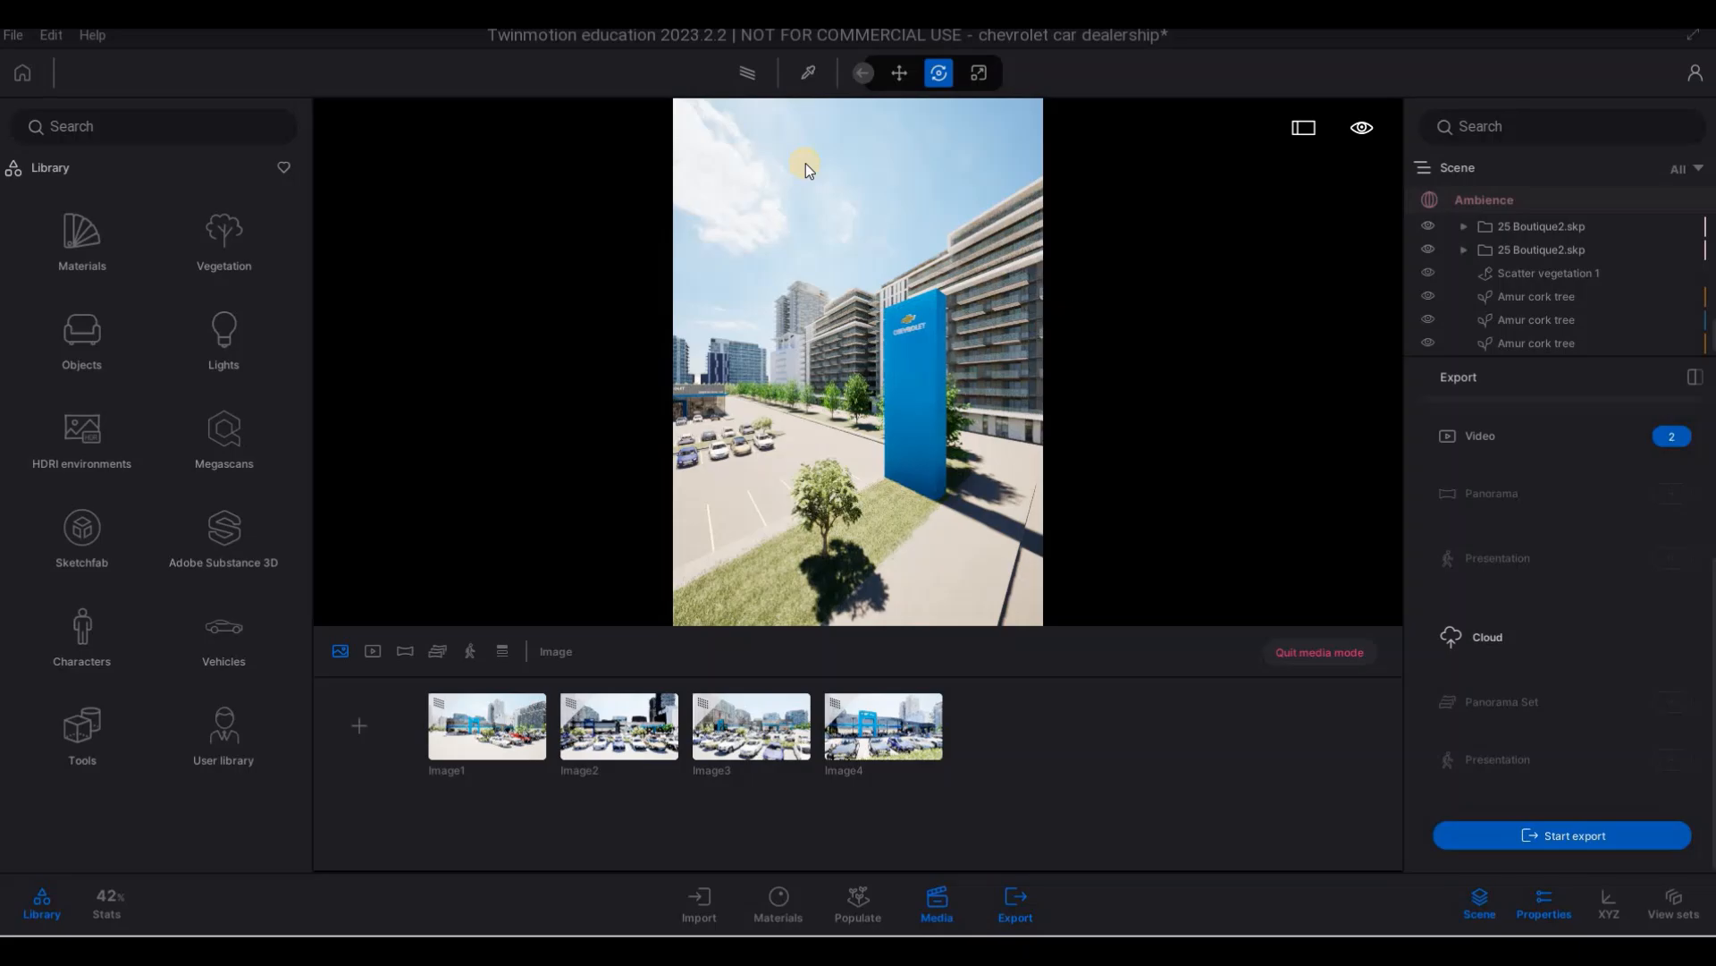